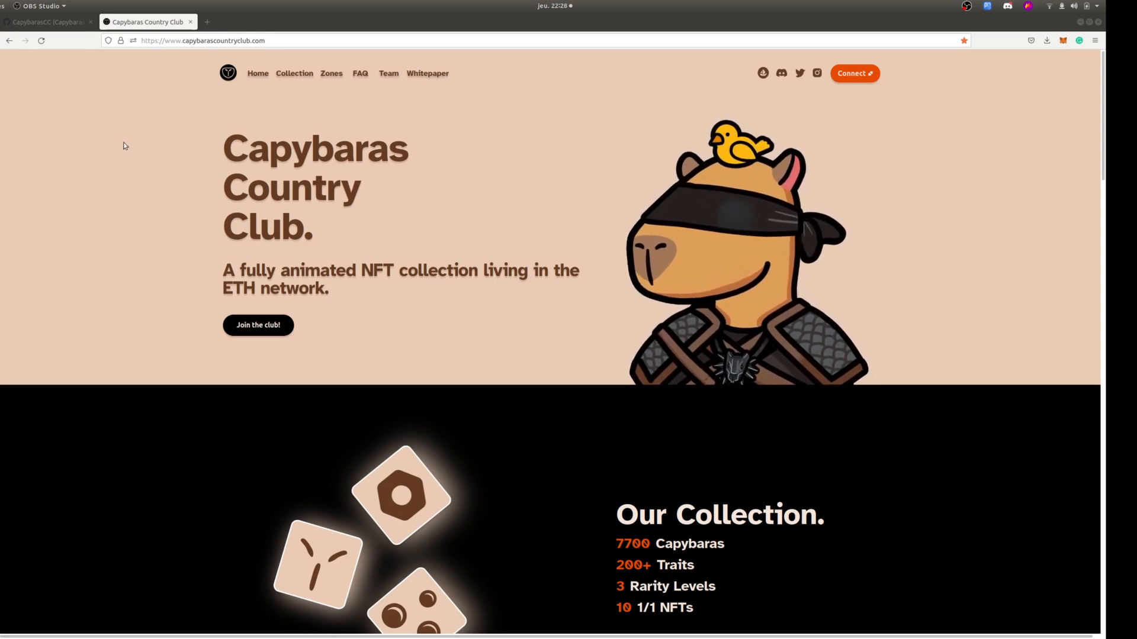
View the CCC-metadata-generator repository from the CapybarasCC GitHub profile, and open the CCC-Engine repository from the same profile.
{"action": "left_click", "coordinate": [48, 22]}
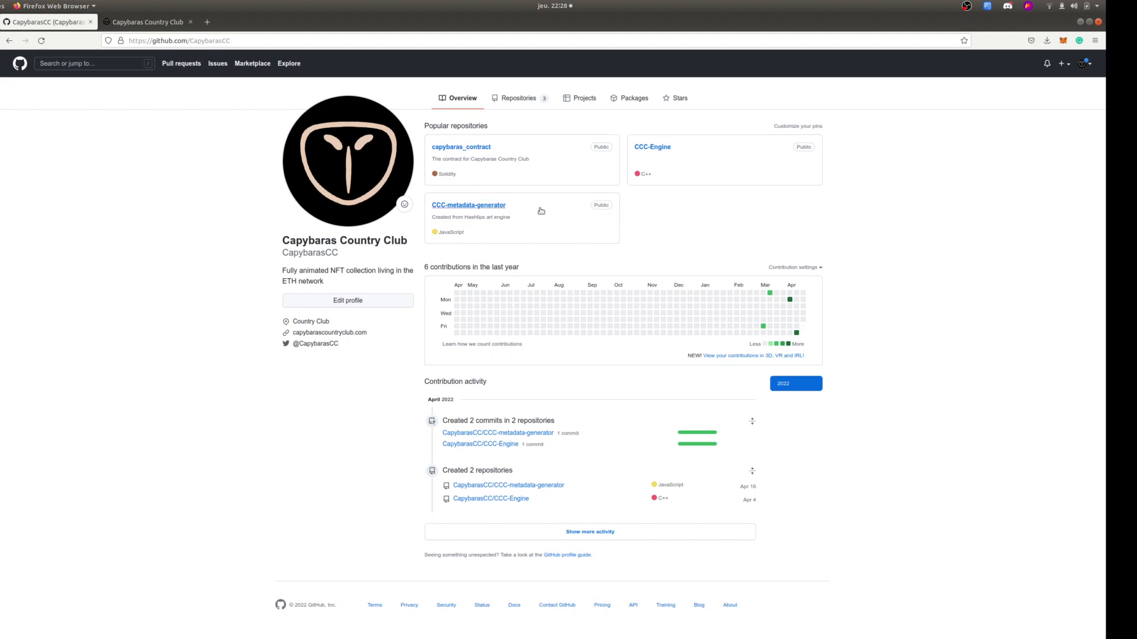
{"action": "left_click", "coordinate": [463, 208]}
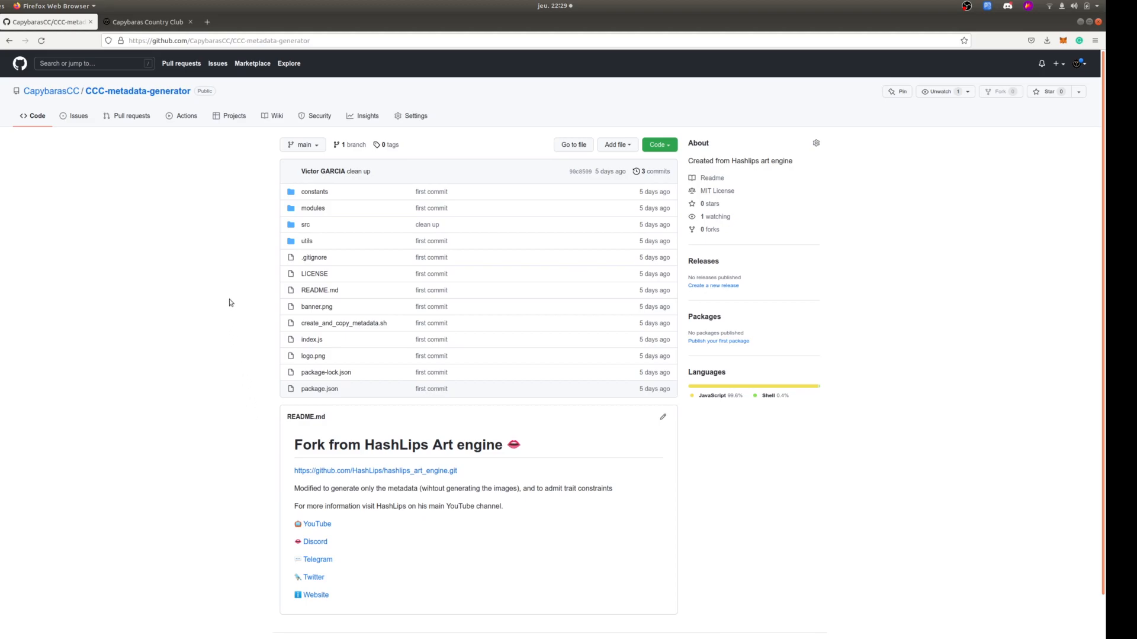
{"action": "left_click", "coordinate": [8, 41]}
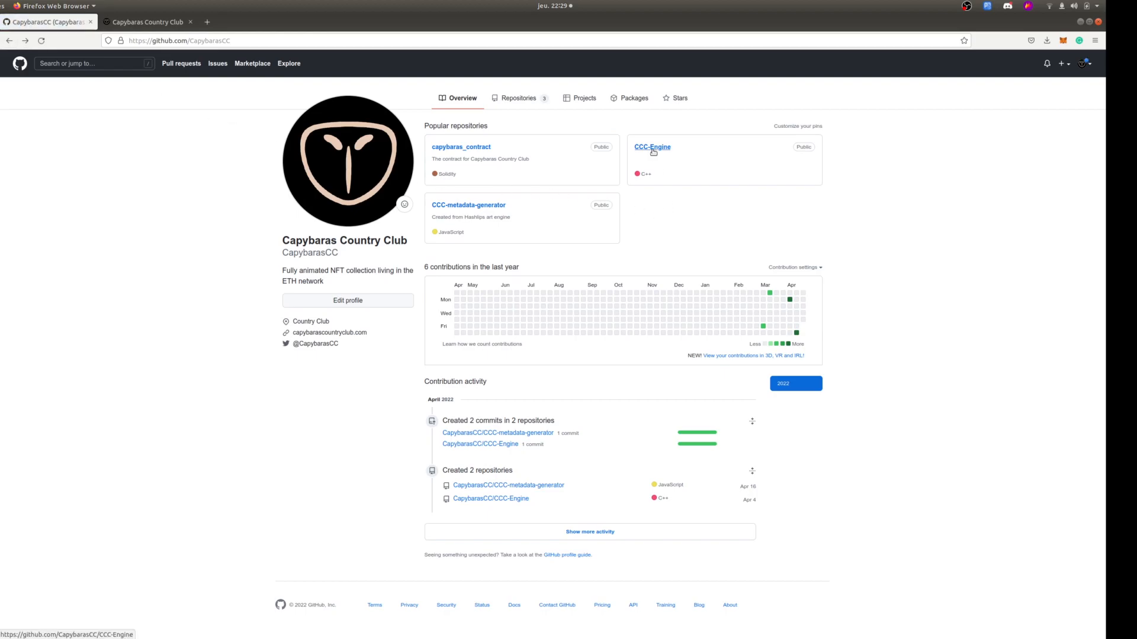
{"action": "left_click", "coordinate": [652, 151]}
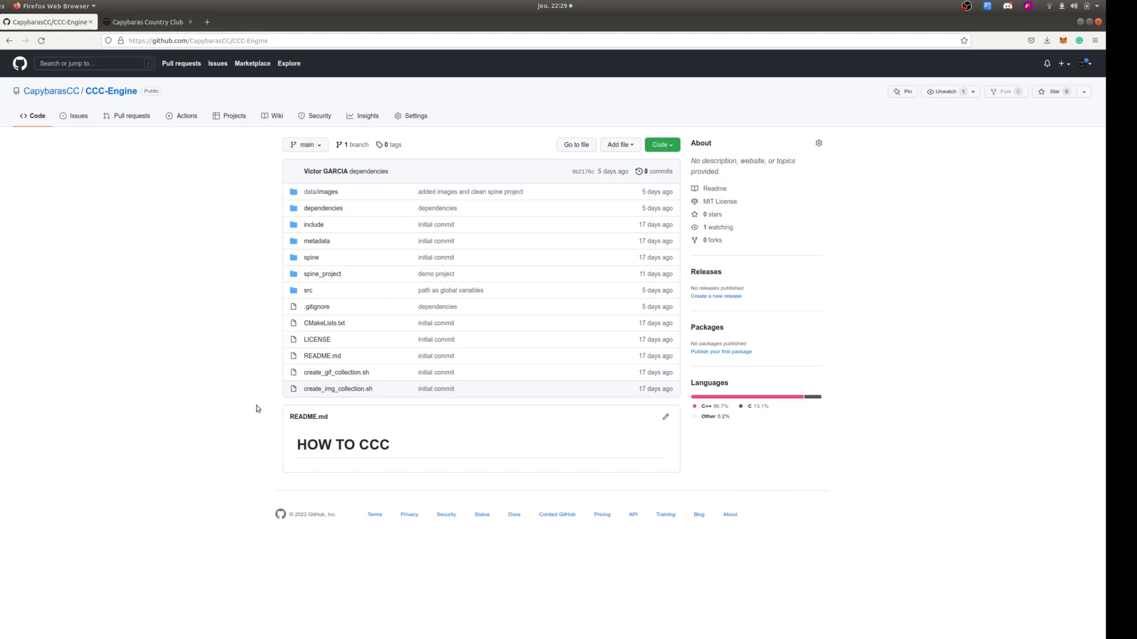
Find the Spine purchase page of Esoteric Software in a new browser tab and compare the Essential and Professional licences.
{"action": "left_click", "coordinate": [206, 22]}
{"action": "type", "text": "esoter"}
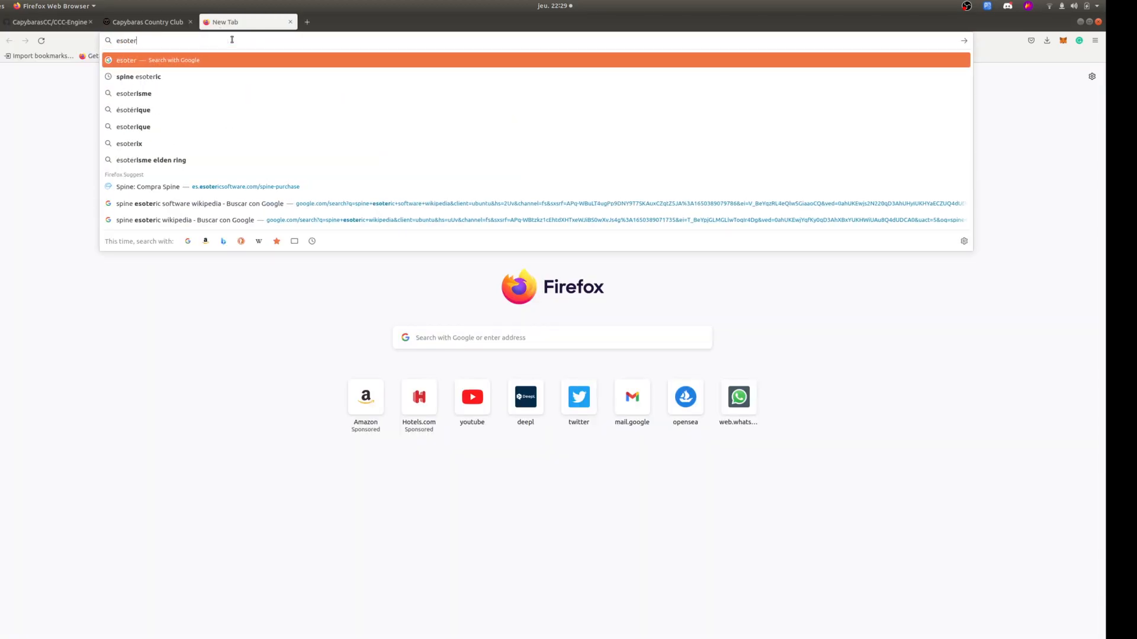
{"action": "left_click", "coordinate": [238, 188]}
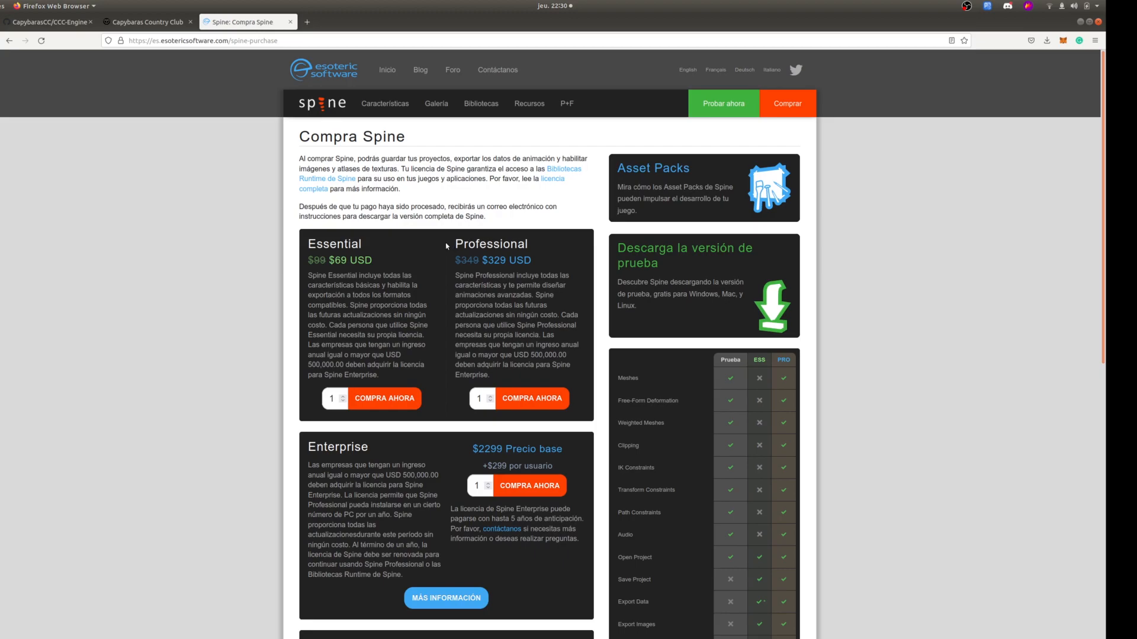
{"action": "double_click", "coordinate": [334, 243]}
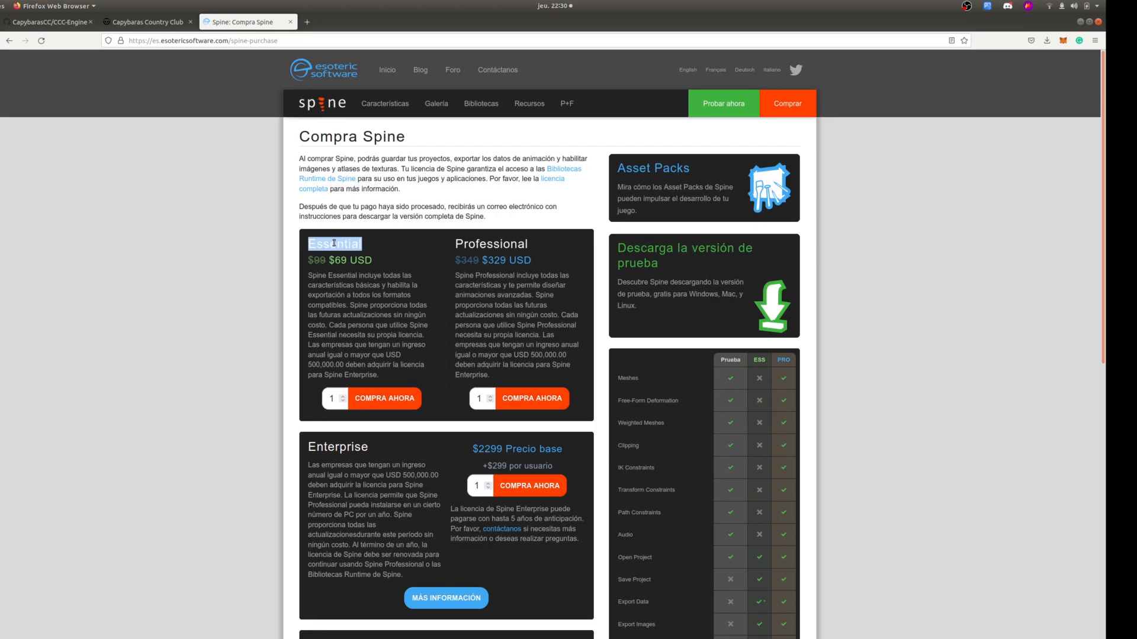
{"action": "left_click", "coordinate": [432, 248]}
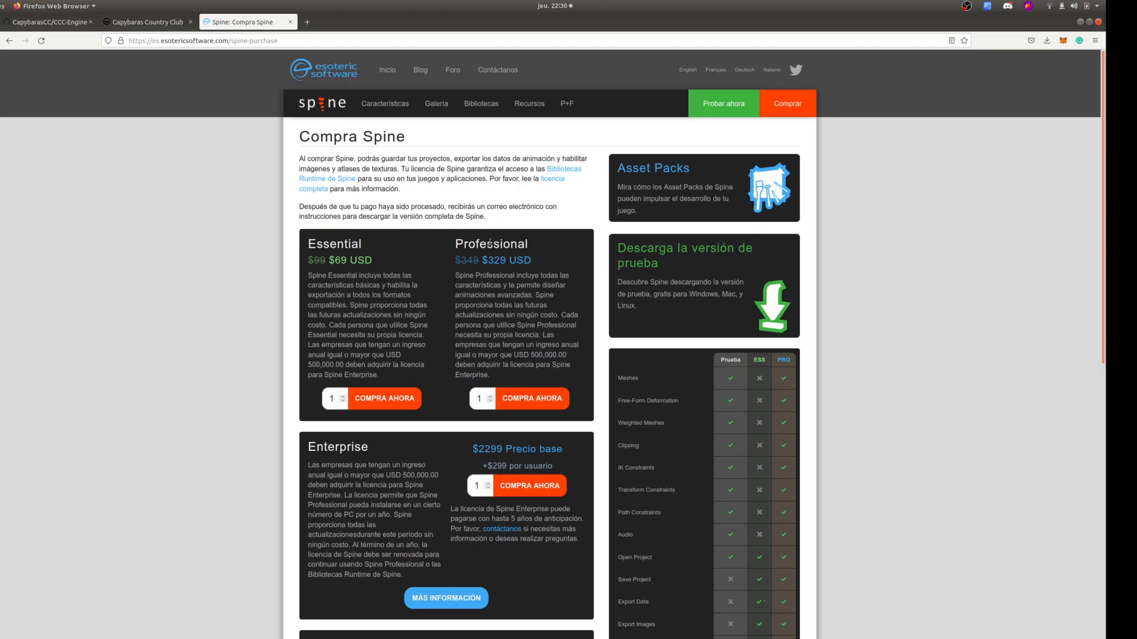
{"action": "mouse_move", "coordinate": [758, 381]}
{"action": "double_click", "coordinate": [484, 244]}
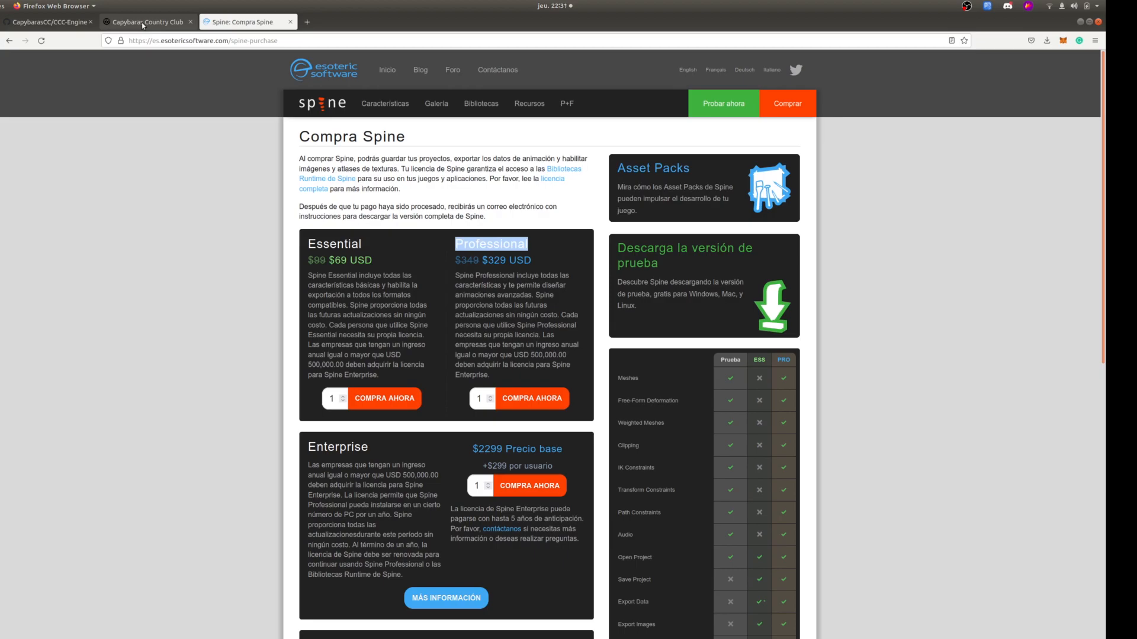
Return to the CapybarasCC GitHub profile and open the CCC-metadata-generator repository.
{"action": "left_click", "coordinate": [47, 19]}
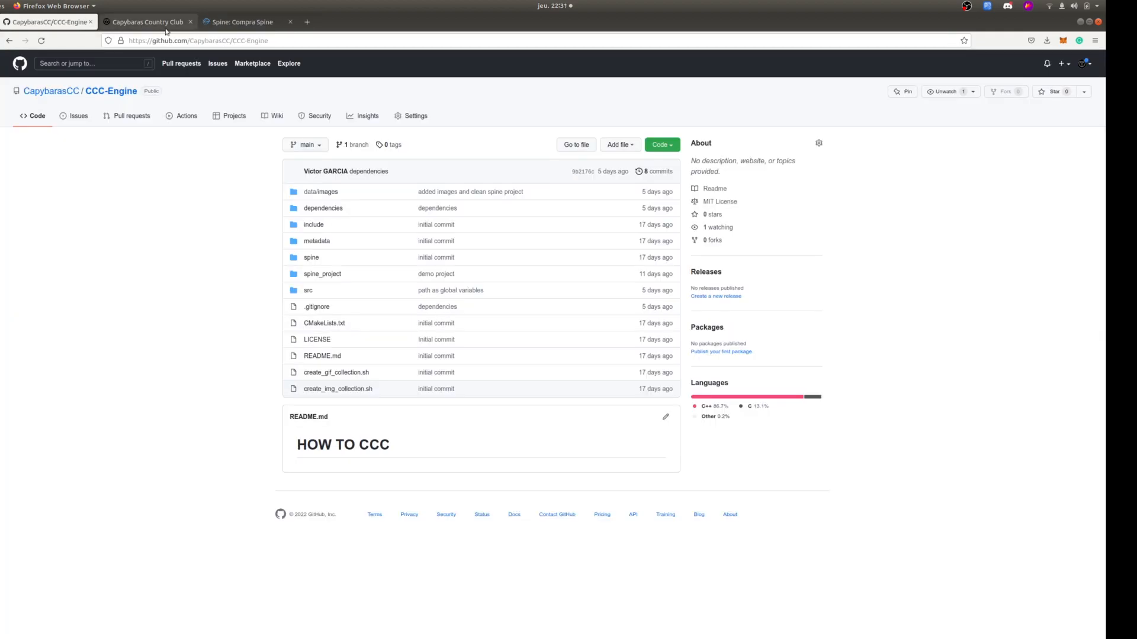
{"action": "left_click", "coordinate": [9, 40]}
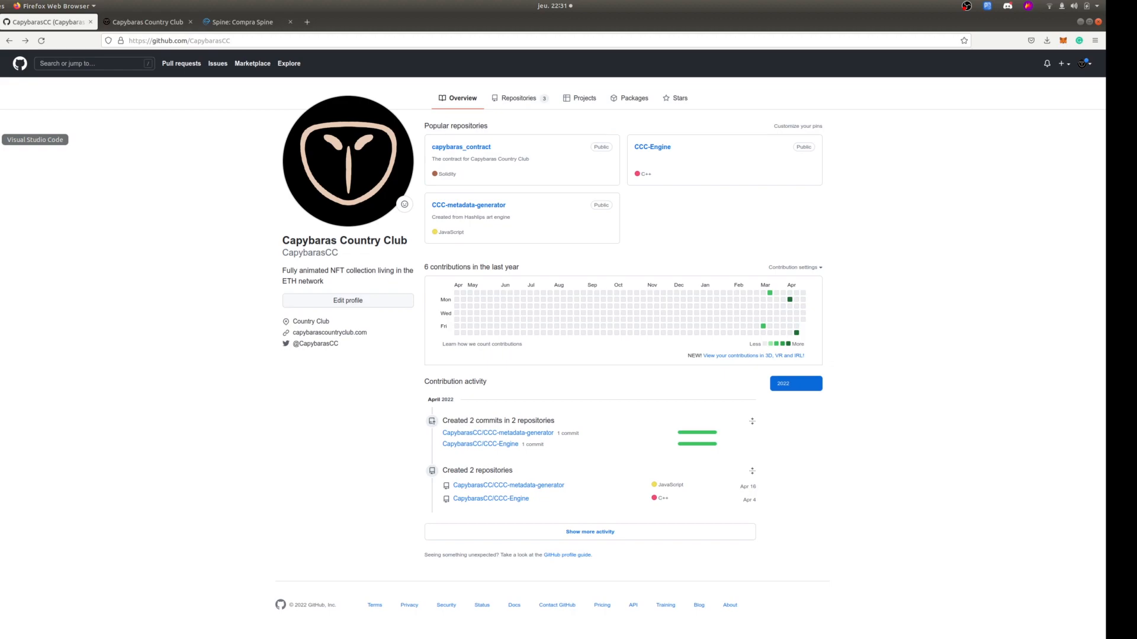
{"action": "left_click", "coordinate": [2, 139]}
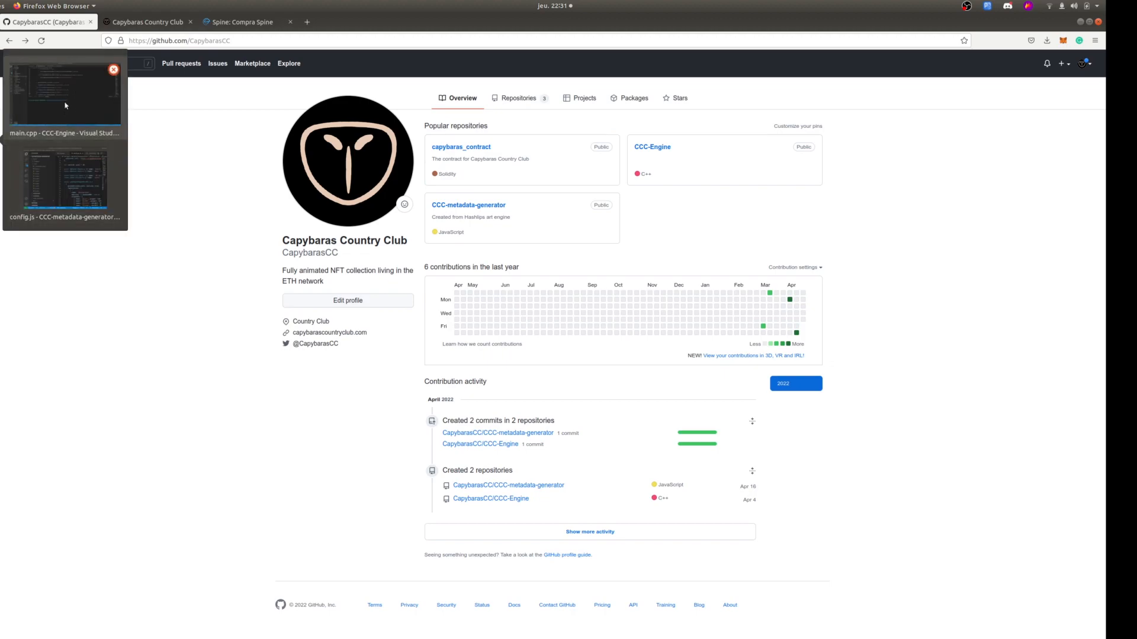
{"action": "left_click", "coordinate": [472, 207]}
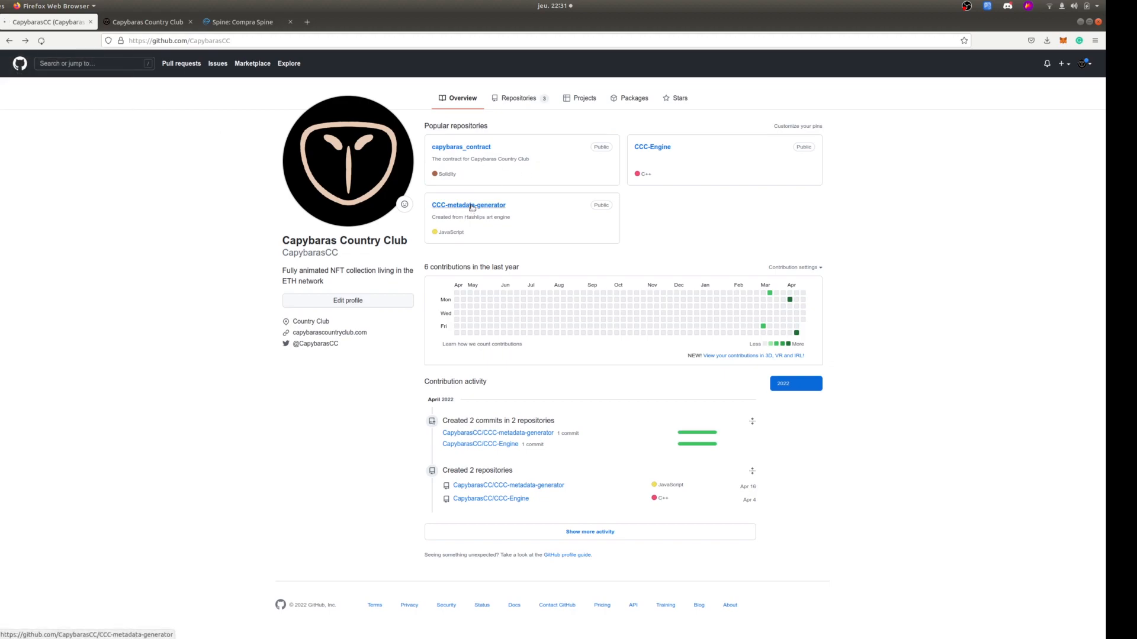
Switch to the Visual Studio Code window of the CCC-metadata-generator project and maximize it.
{"action": "left_click", "coordinate": [2, 140]}
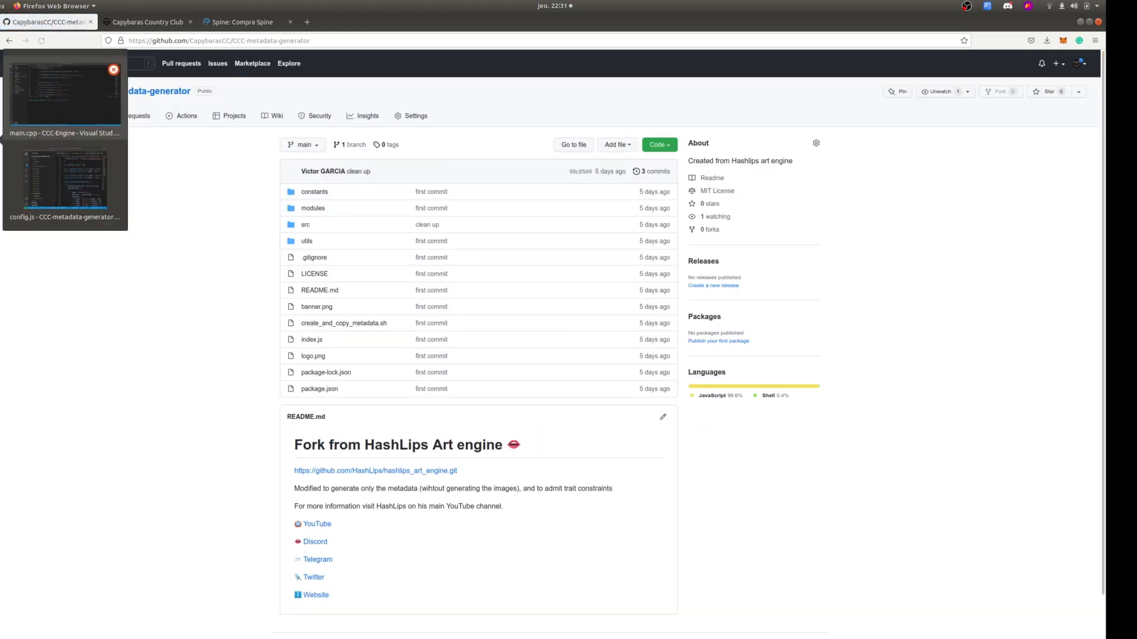
{"action": "left_click", "coordinate": [54, 179]}
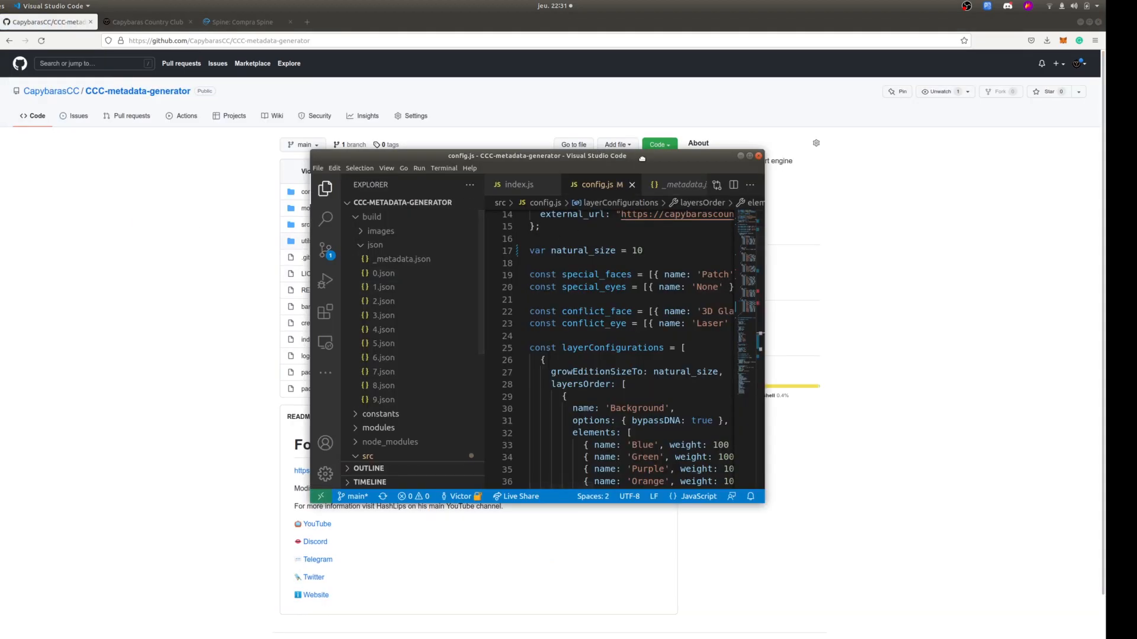
{"action": "double_click", "coordinate": [643, 159]}
Open a new terminal with a reduced panel height and collapse the json folder under build.
{"action": "left_click", "coordinate": [132, 30]}
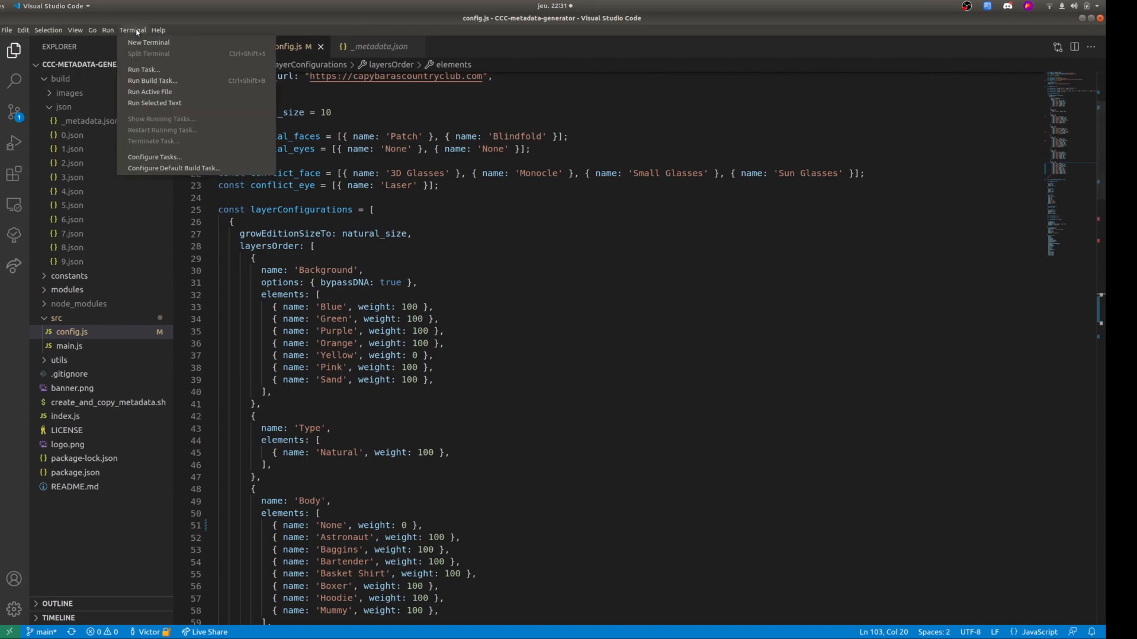
{"action": "left_click", "coordinate": [142, 40]}
{"action": "left_click", "coordinate": [50, 106]}
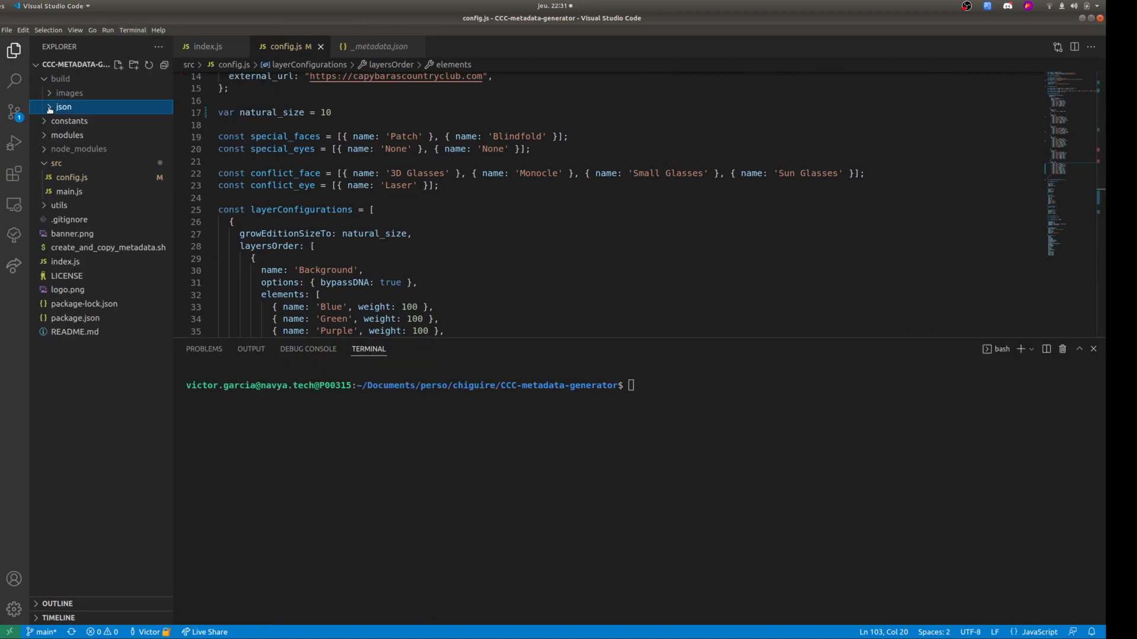
{"action": "left_click_drag", "start_coordinate": [464, 336], "coordinate": [473, 484]}
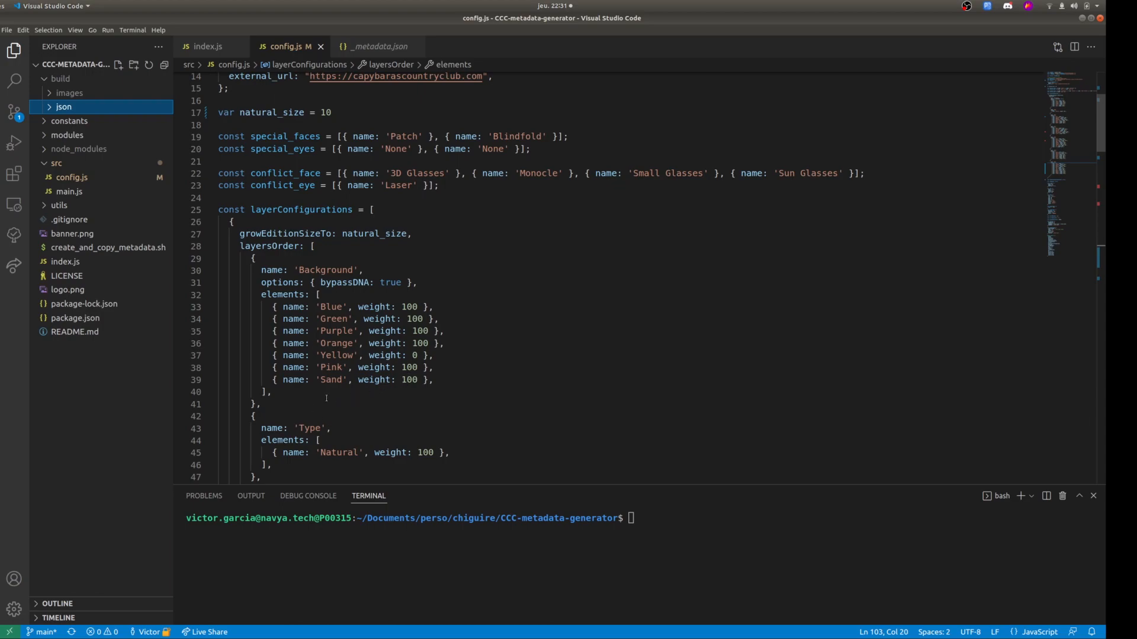
Open config.js in the src folder and examine the namePrefix, description and baseUri constants of the general Ethereum metadata.
{"action": "scroll", "coordinate": [423, 398], "scroll_direction": "down", "scroll_amount": 1}
{"action": "scroll", "coordinate": [385, 355], "scroll_direction": "up", "scroll_amount": 5}
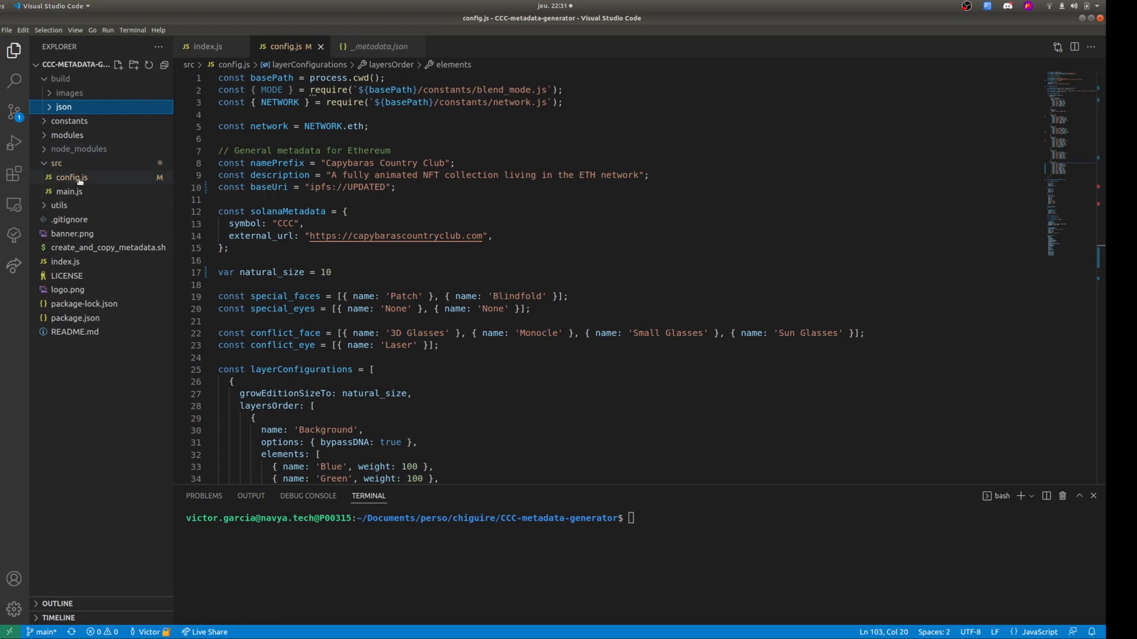
{"action": "left_click", "coordinate": [66, 178]}
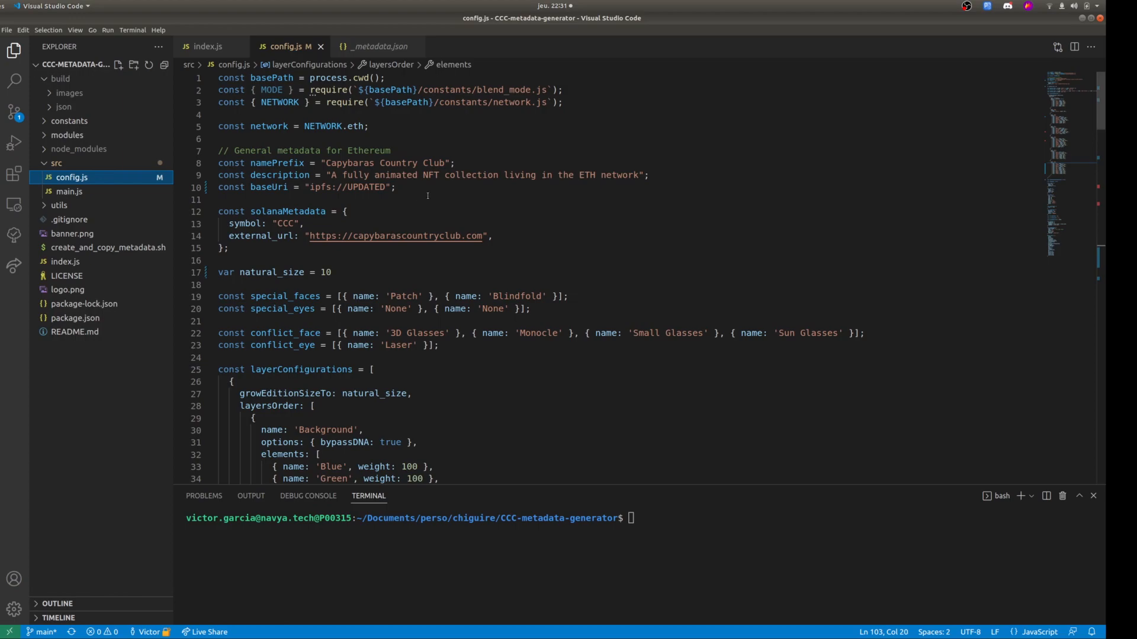
{"action": "left_click", "coordinate": [406, 187]}
{"action": "key", "text": "shift+Up"}
{"action": "key", "text": "shift+Up"}
{"action": "key", "text": "shift+Home"}
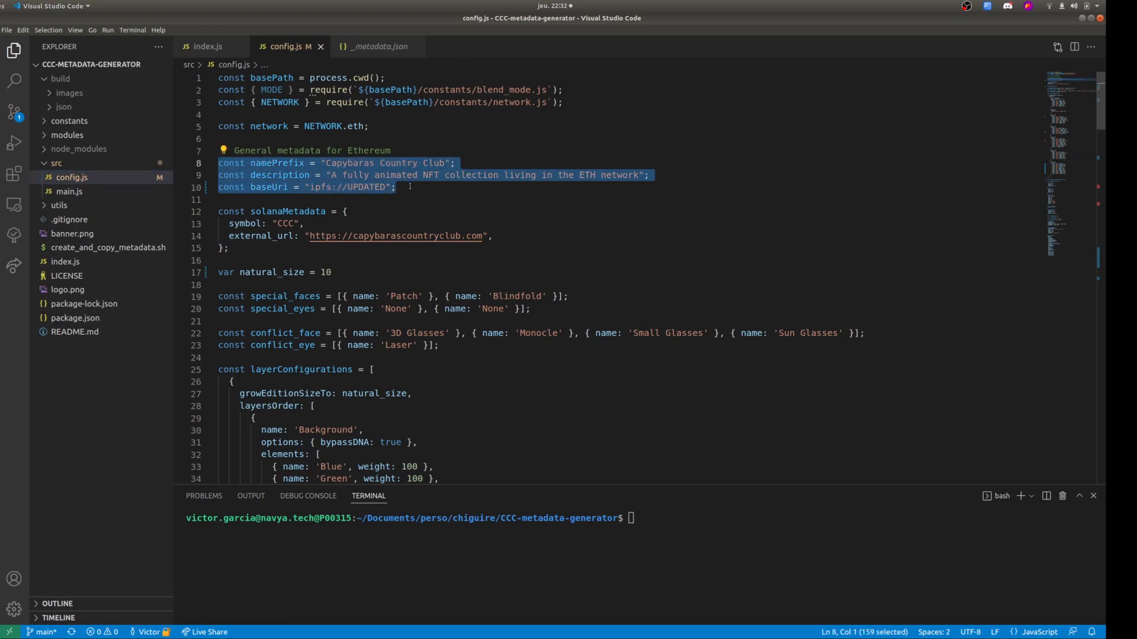
{"action": "left_click", "coordinate": [273, 163]}
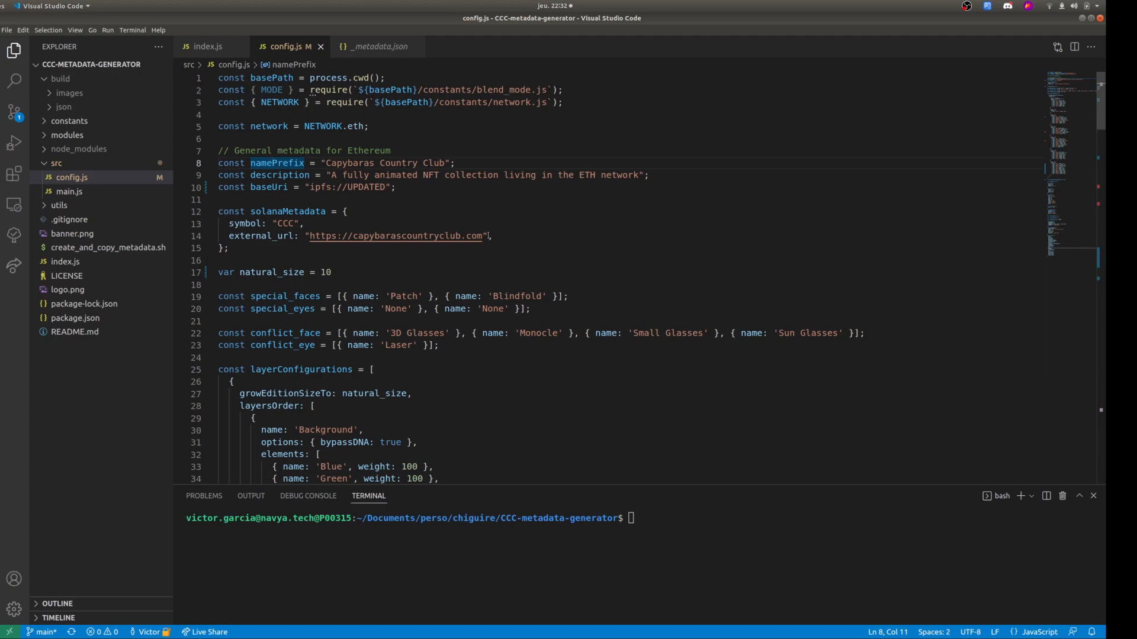
Examine the natural_size variable and highlight the whole solanaMetadata block in config.js.
{"action": "scroll", "coordinate": [491, 237], "scroll_direction": "down", "scroll_amount": 3}
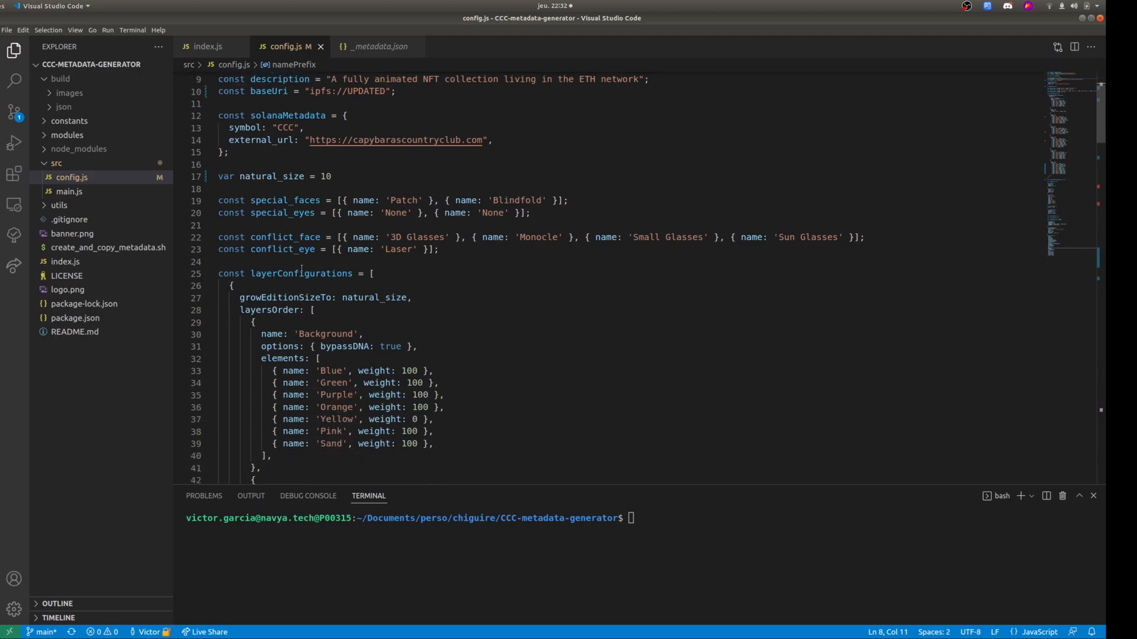
{"action": "double_click", "coordinate": [269, 177]}
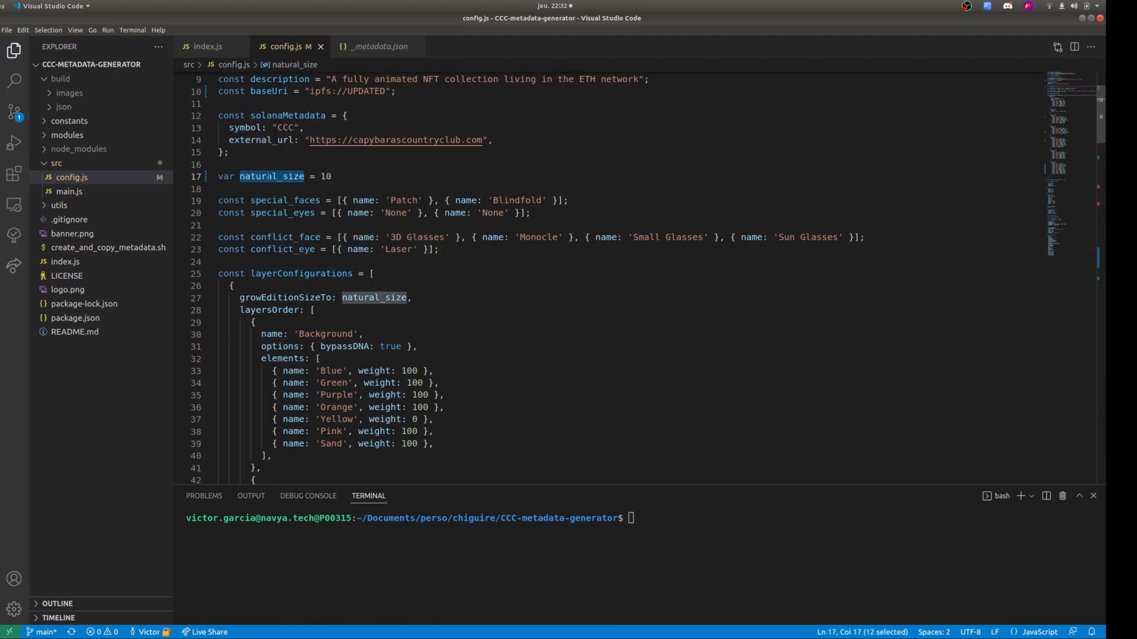
{"action": "scroll", "coordinate": [274, 159], "scroll_direction": "up", "scroll_amount": 1}
{"action": "left_click_drag", "start_coordinate": [259, 188], "coordinate": [218, 148]}
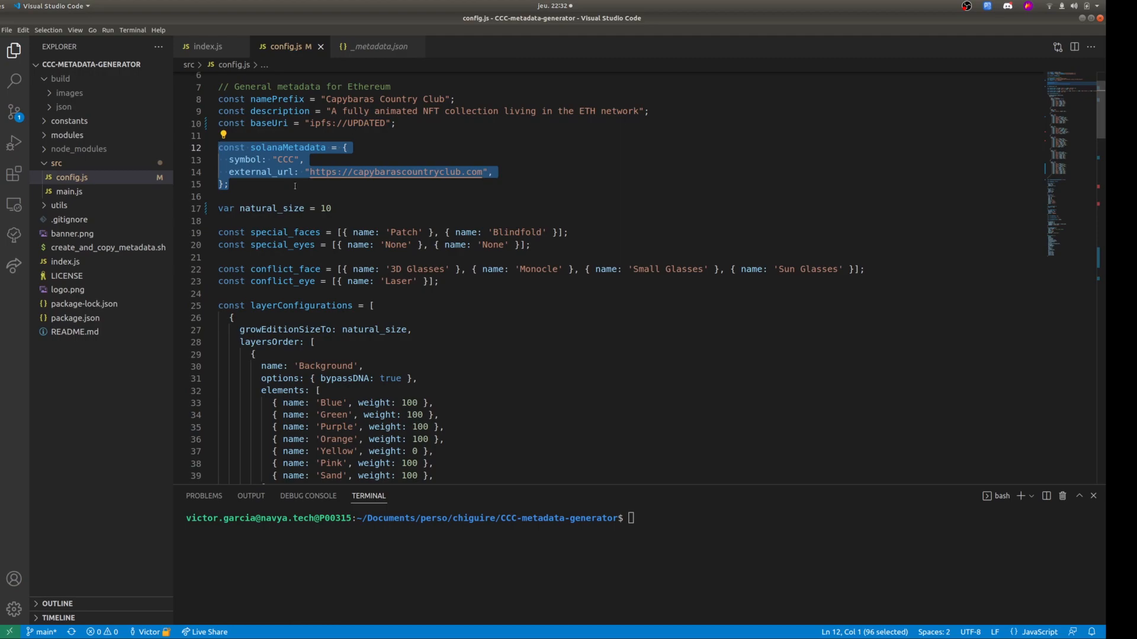
Highlight the three general Ethereum metadata constants, from namePrefix through baseUri, to review them again.
{"action": "scroll", "coordinate": [393, 172], "scroll_direction": "up", "scroll_amount": 1}
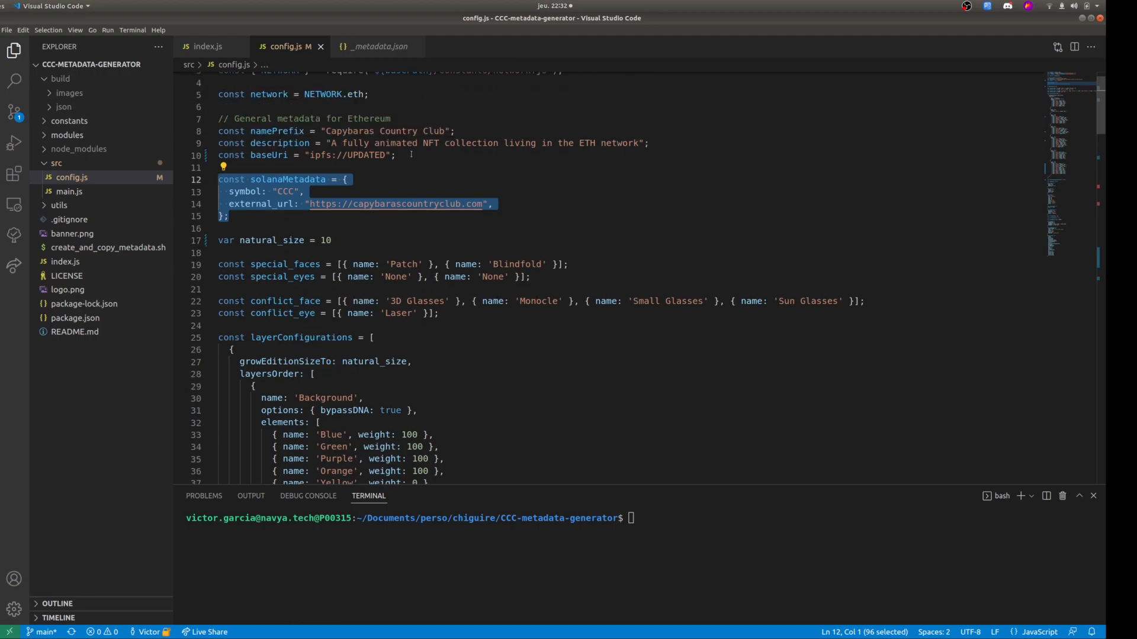
{"action": "left_click_drag", "start_coordinate": [395, 155], "coordinate": [158, 131]}
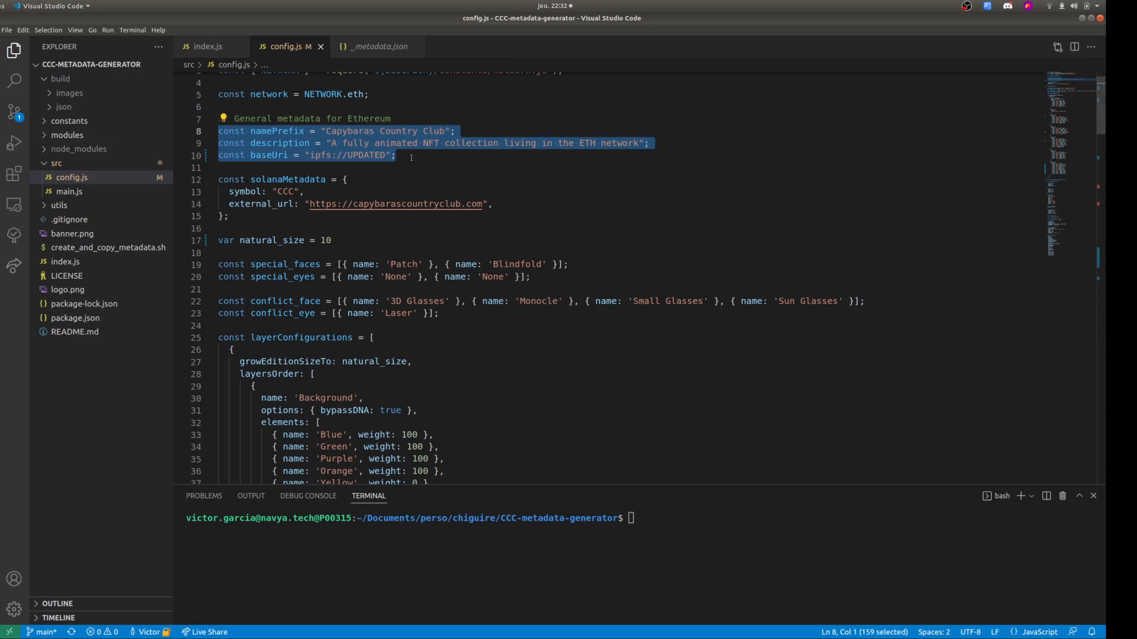
{"action": "left_click", "coordinate": [446, 159]}
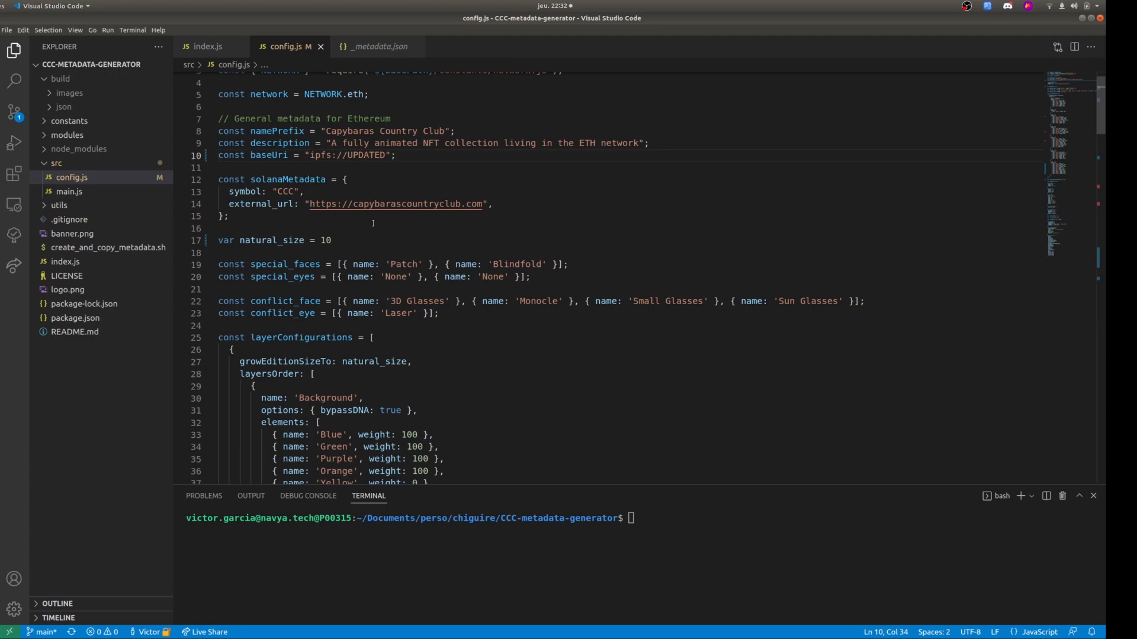
{"action": "key", "text": "shift+Home"}
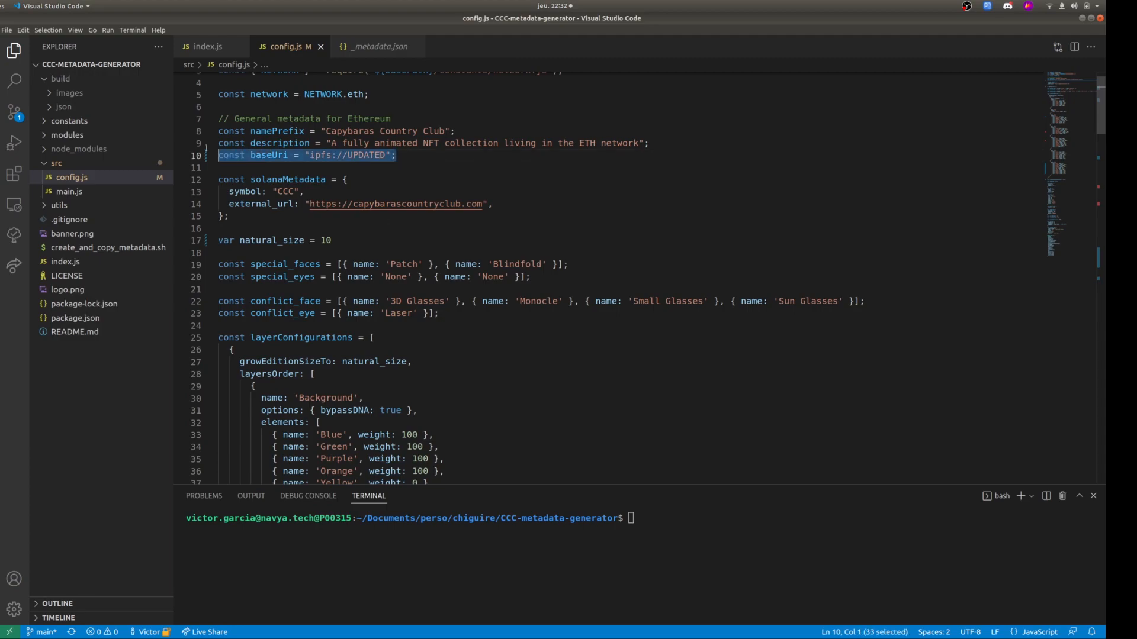
{"action": "key", "text": "shift+Up"}
{"action": "key", "text": "shift+Up"}
Examine the layerConfigurations declaration and highlight the trait names listed in the conflict_face and conflict_eye constants.
{"action": "scroll", "coordinate": [367, 205], "scroll_direction": "down", "scroll_amount": 4}
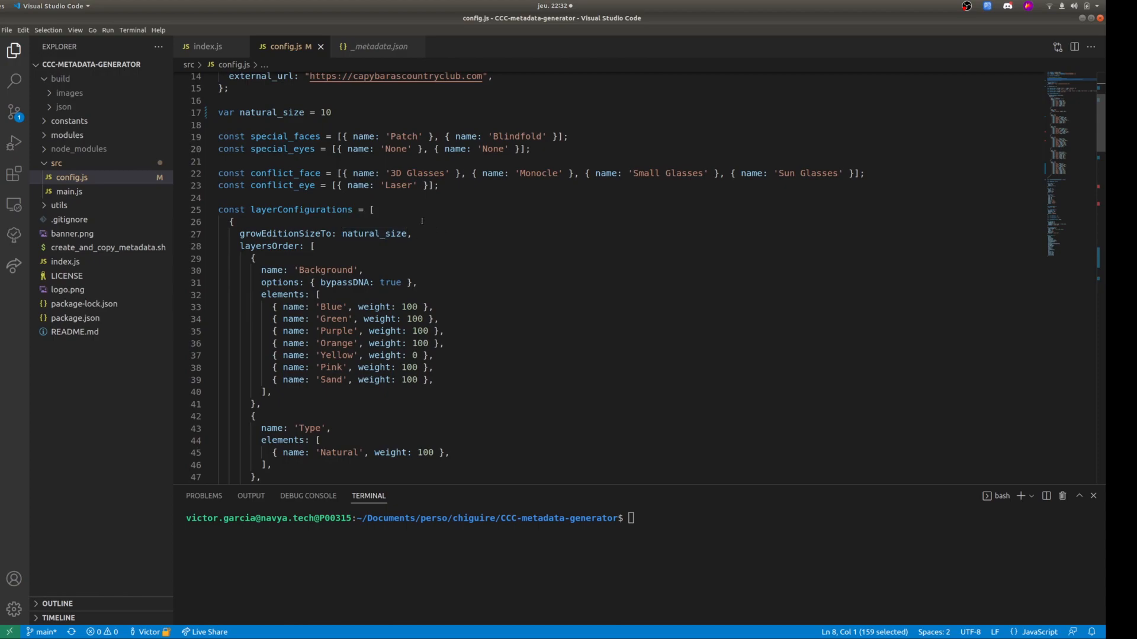
{"action": "left_click", "coordinate": [299, 210]}
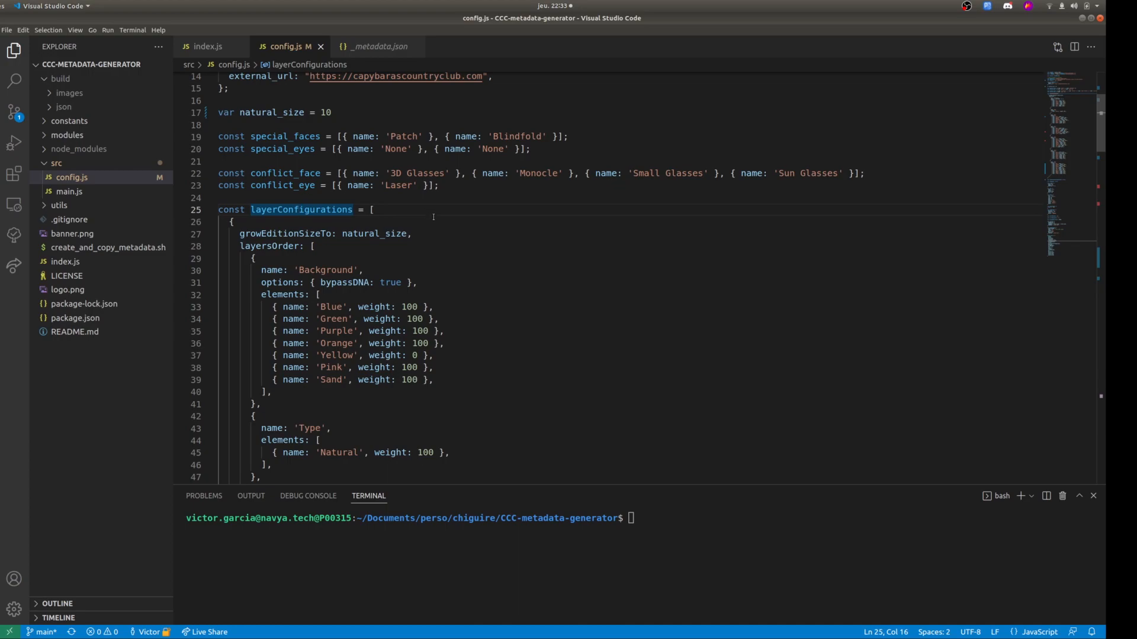
{"action": "scroll", "coordinate": [429, 220], "scroll_direction": "up", "scroll_amount": 1}
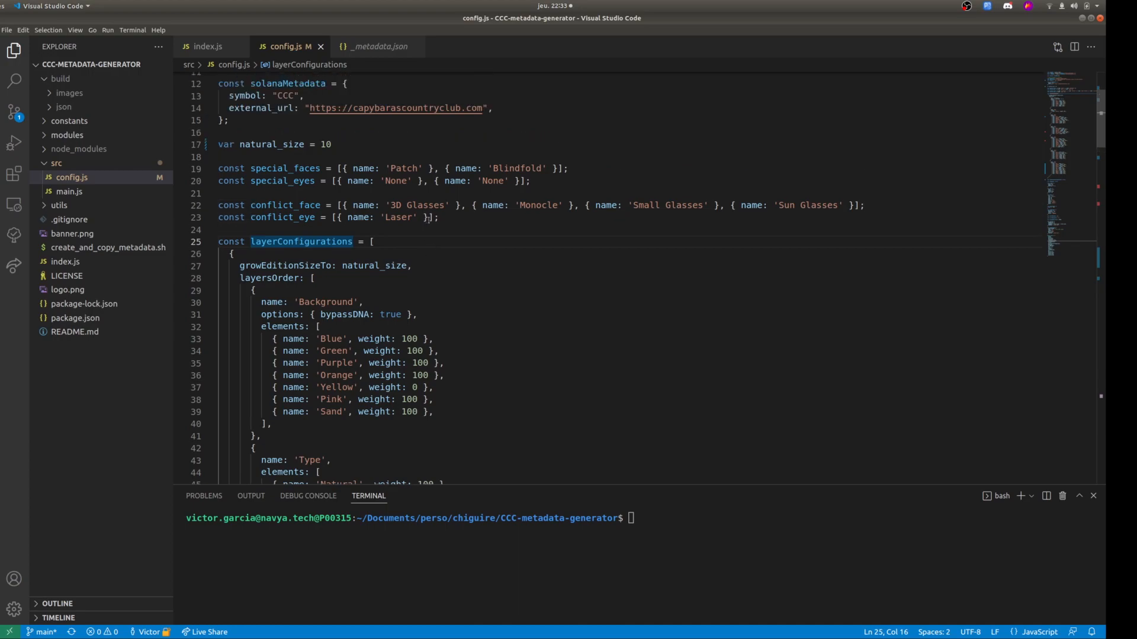
{"action": "left_click_drag", "start_coordinate": [439, 217], "coordinate": [219, 205]}
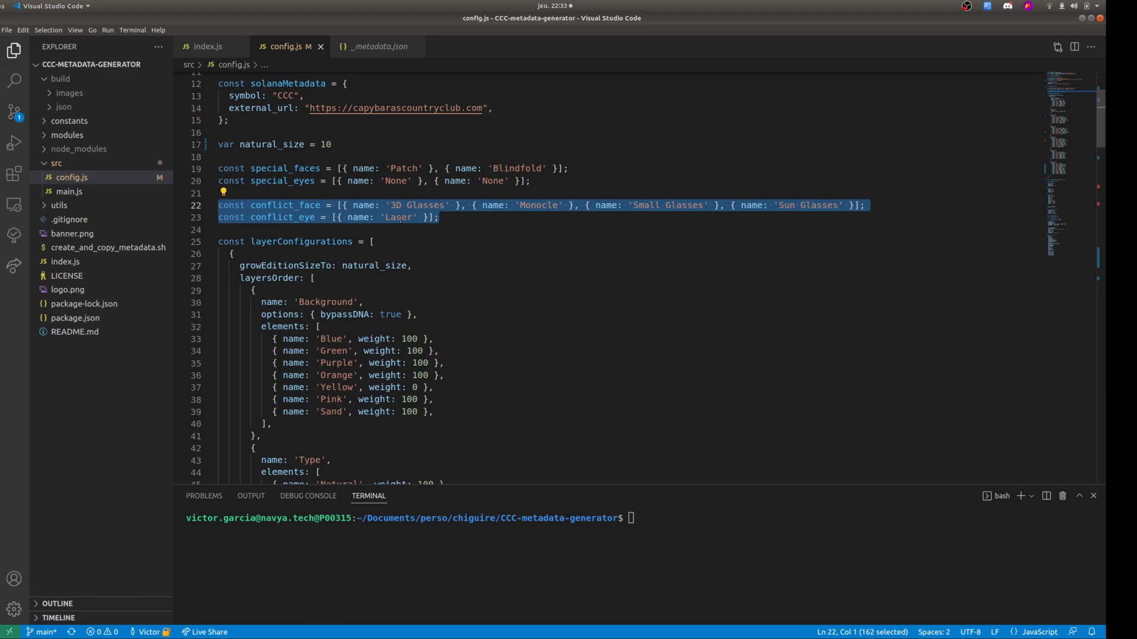
{"action": "key", "text": "Right"}
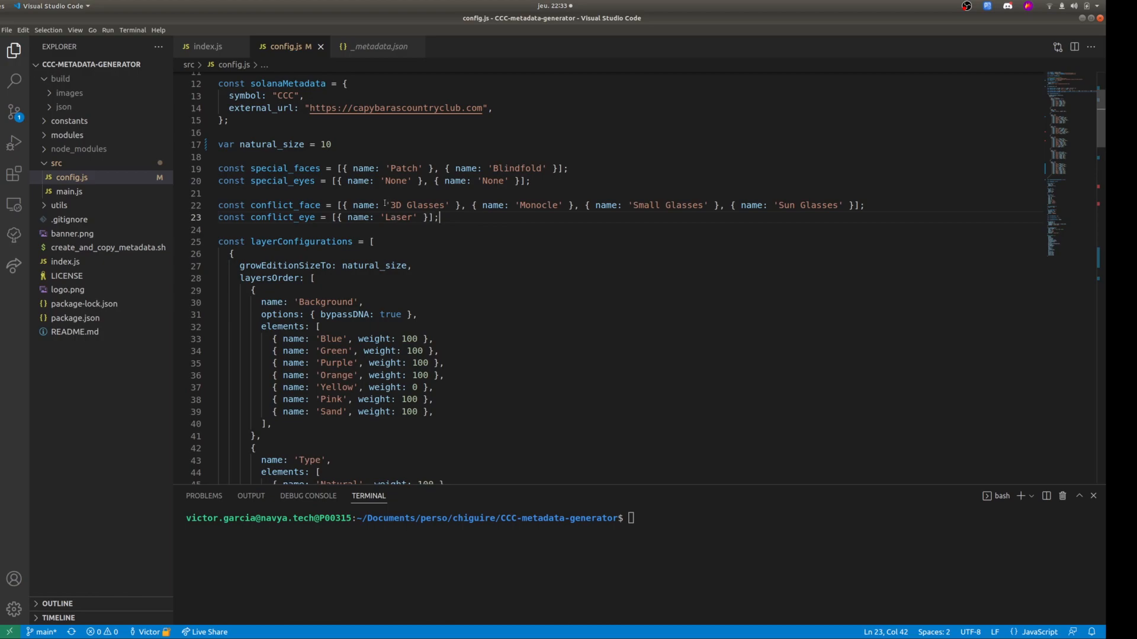
{"action": "left_click_drag", "start_coordinate": [379, 205], "coordinate": [801, 204]}
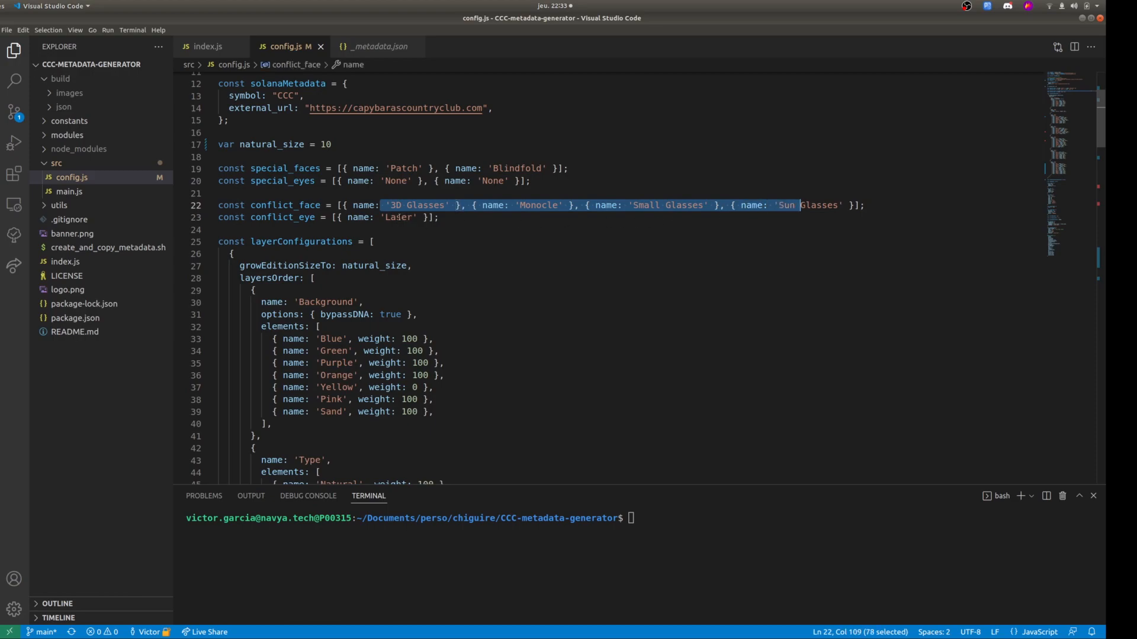
Examine the layerConfigurations declaration and highlight the Background layer block and its bypassDNA: true option.
{"action": "left_click", "coordinate": [445, 218]}
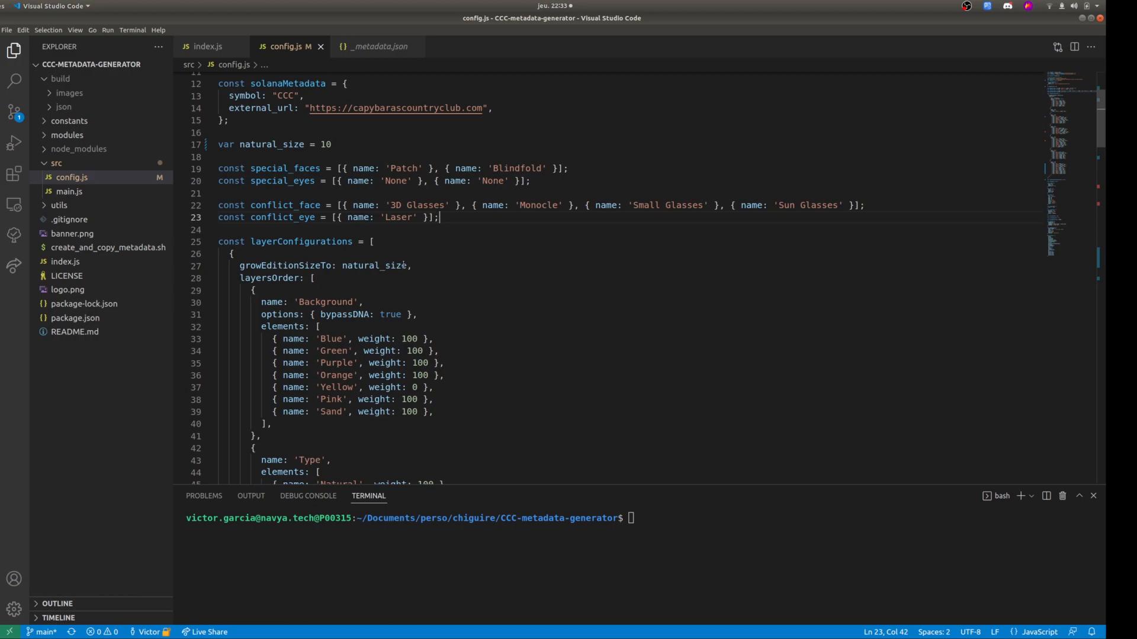
{"action": "double_click", "coordinate": [291, 241]}
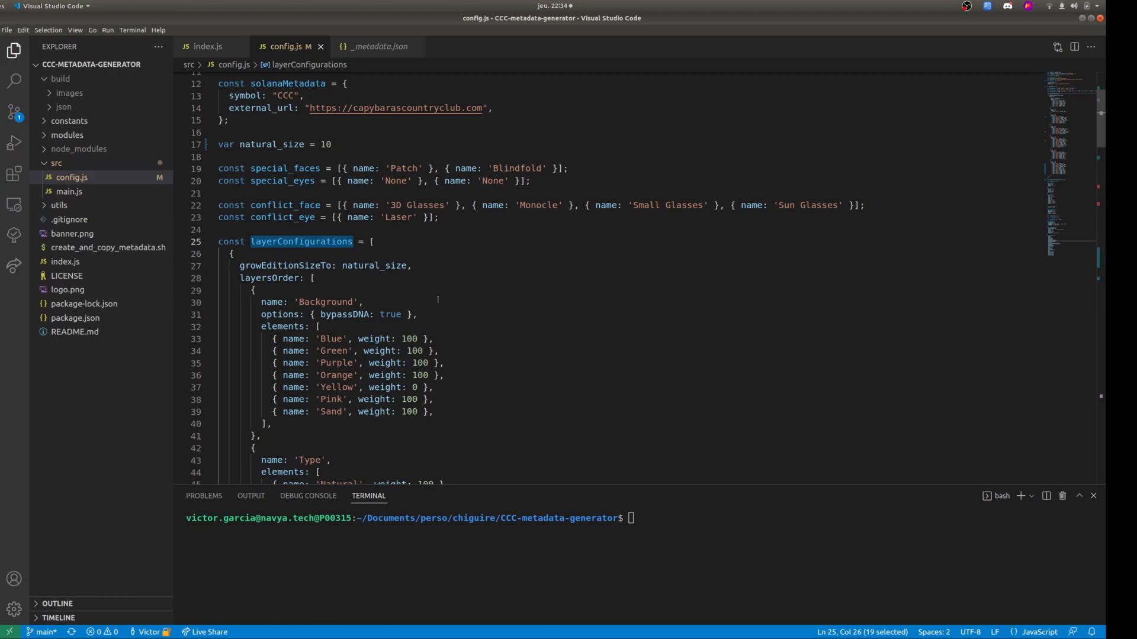
{"action": "scroll", "coordinate": [438, 299], "scroll_direction": "down", "scroll_amount": 4}
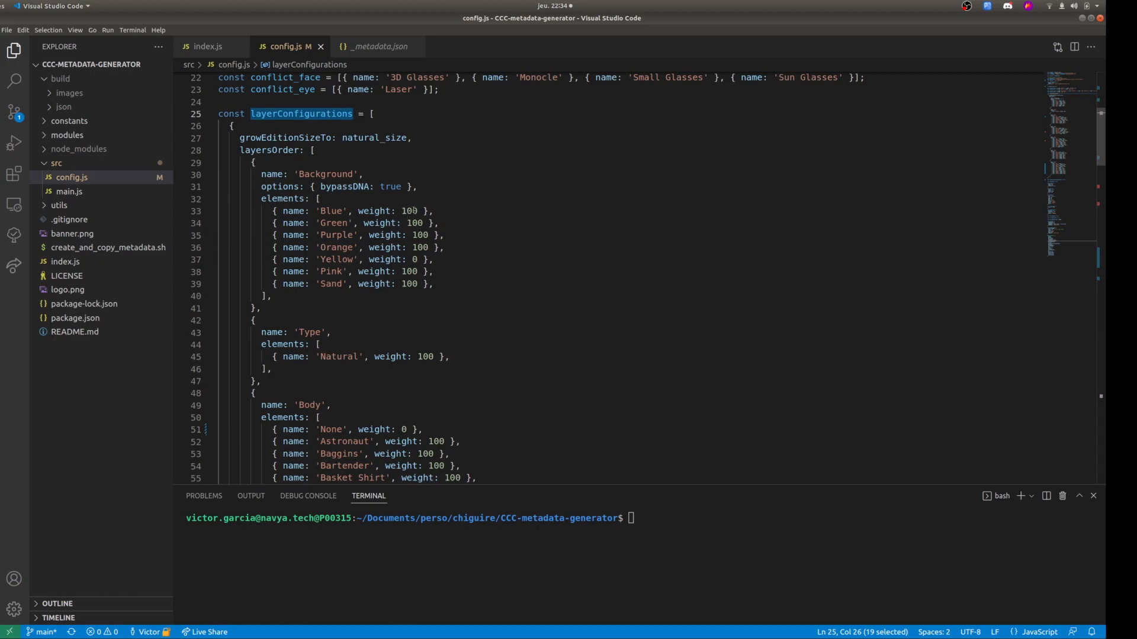
{"action": "left_click_drag", "start_coordinate": [262, 309], "coordinate": [256, 174]}
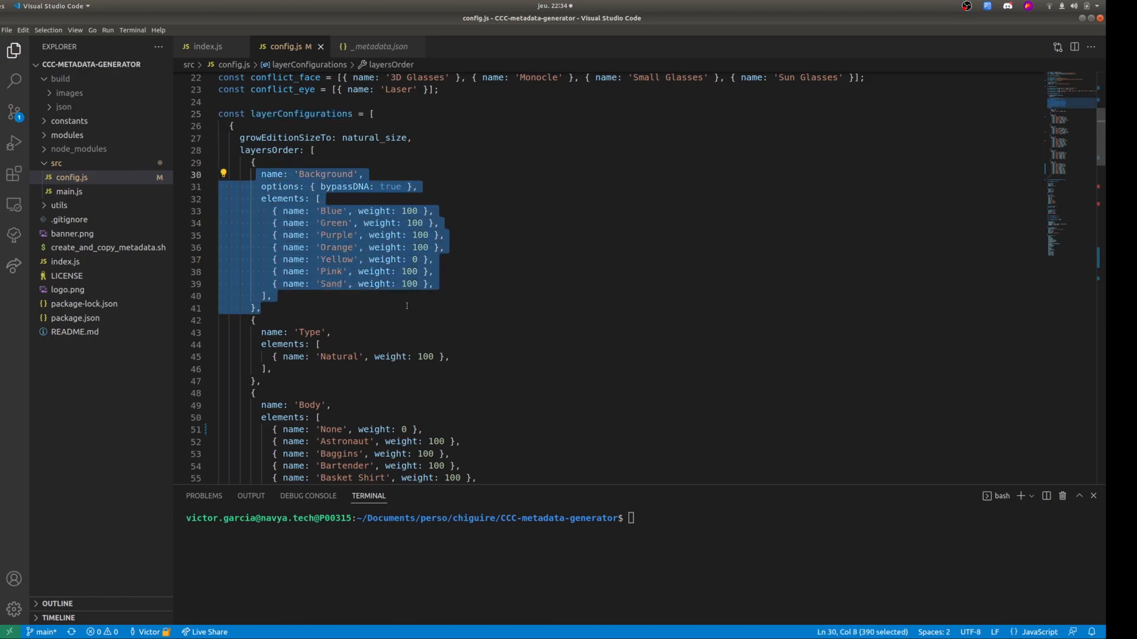
{"action": "left_click", "coordinate": [376, 297]}
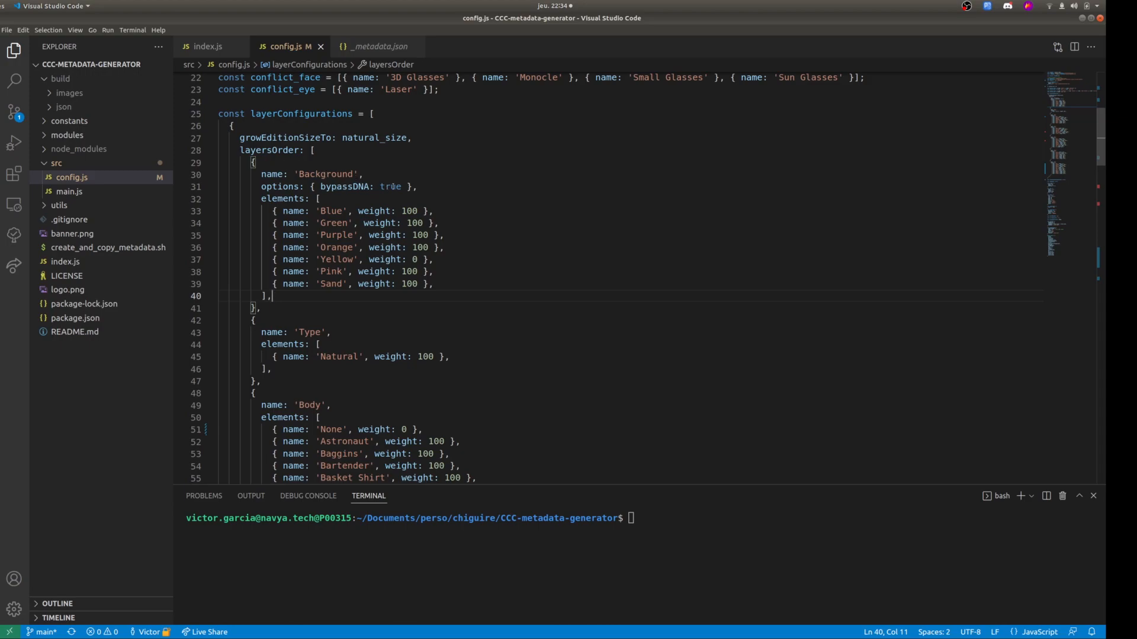
{"action": "left_click_drag", "start_coordinate": [319, 186], "coordinate": [405, 186]}
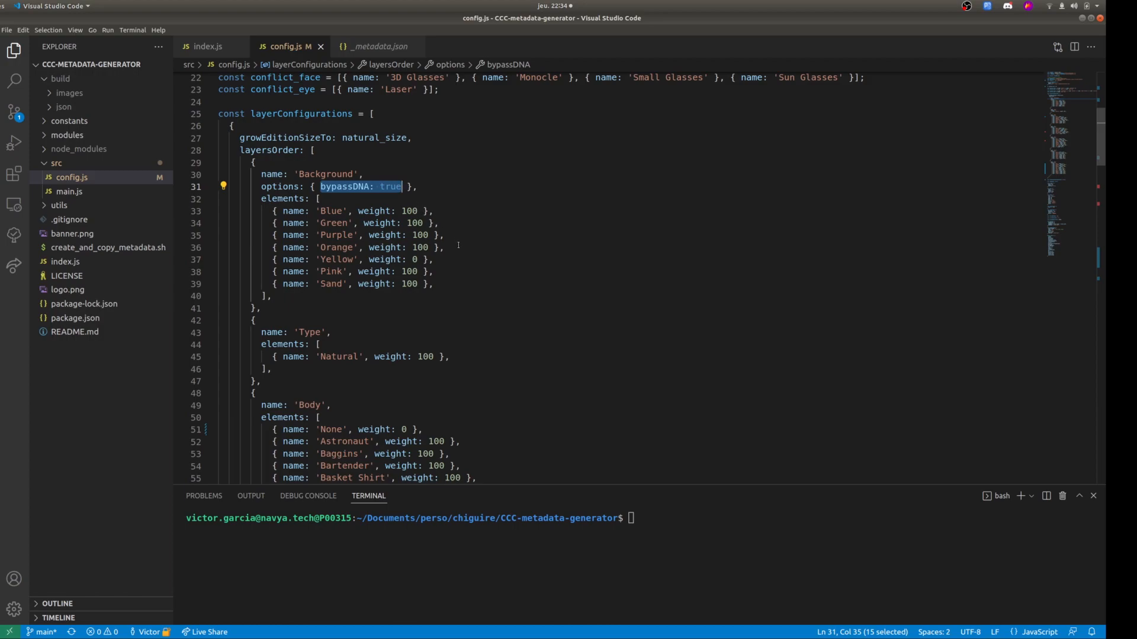
Examine the remaining layer definitions in layersOrder, from Type and Body through Face and Eyes to Head.
{"action": "scroll", "coordinate": [363, 223], "scroll_direction": "down", "scroll_amount": 5}
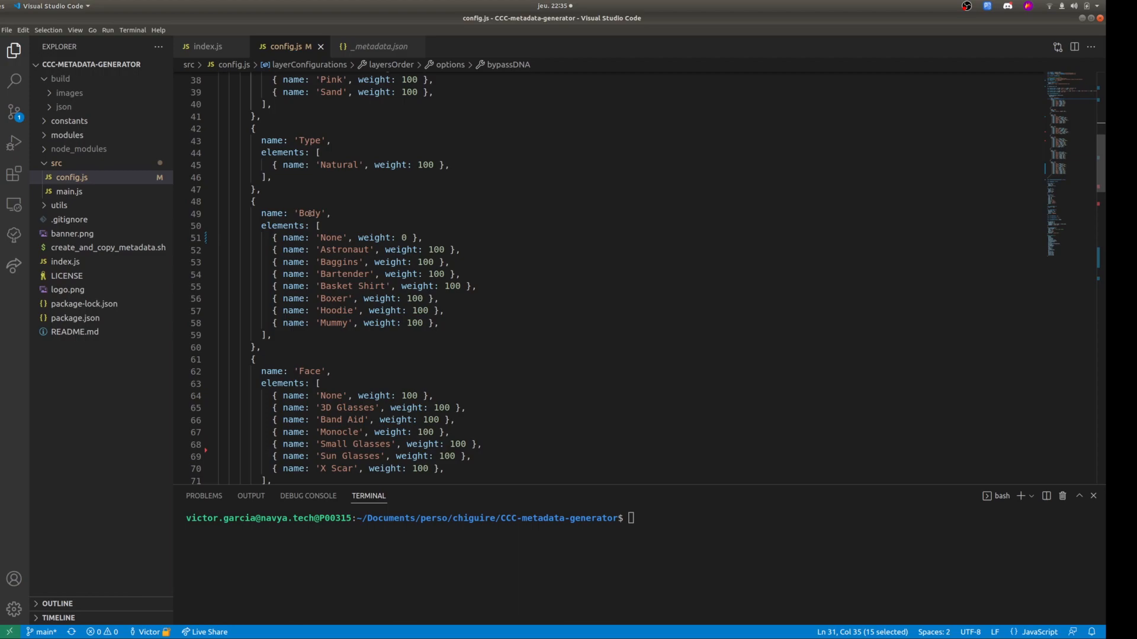
{"action": "scroll", "coordinate": [312, 371], "scroll_direction": "down", "scroll_amount": 12}
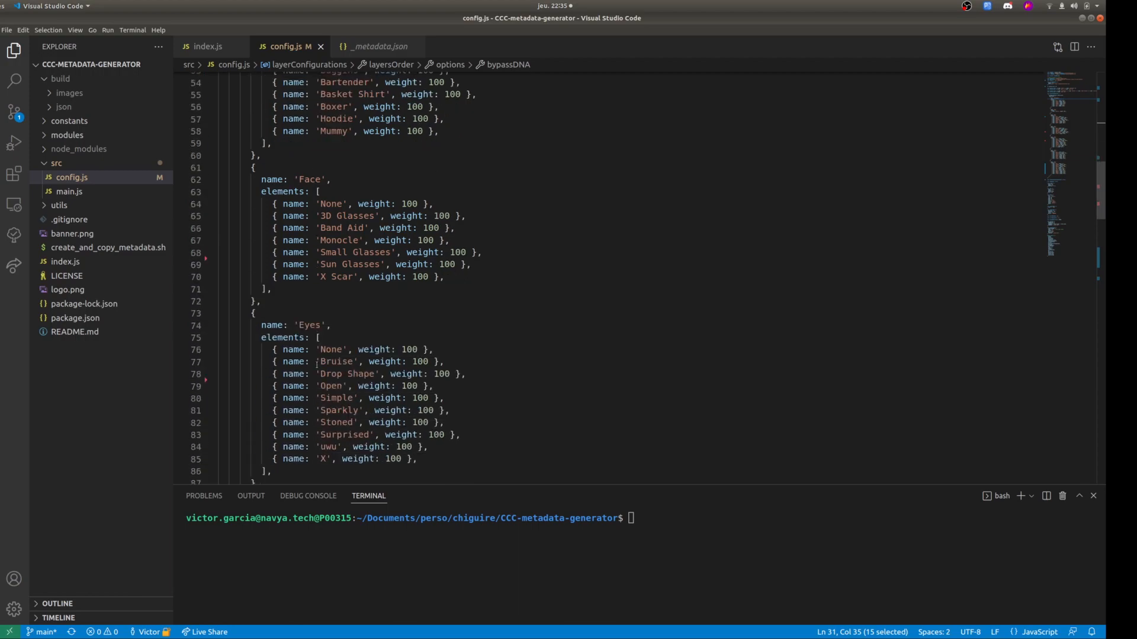
{"action": "scroll", "coordinate": [310, 310], "scroll_direction": "down", "scroll_amount": 4}
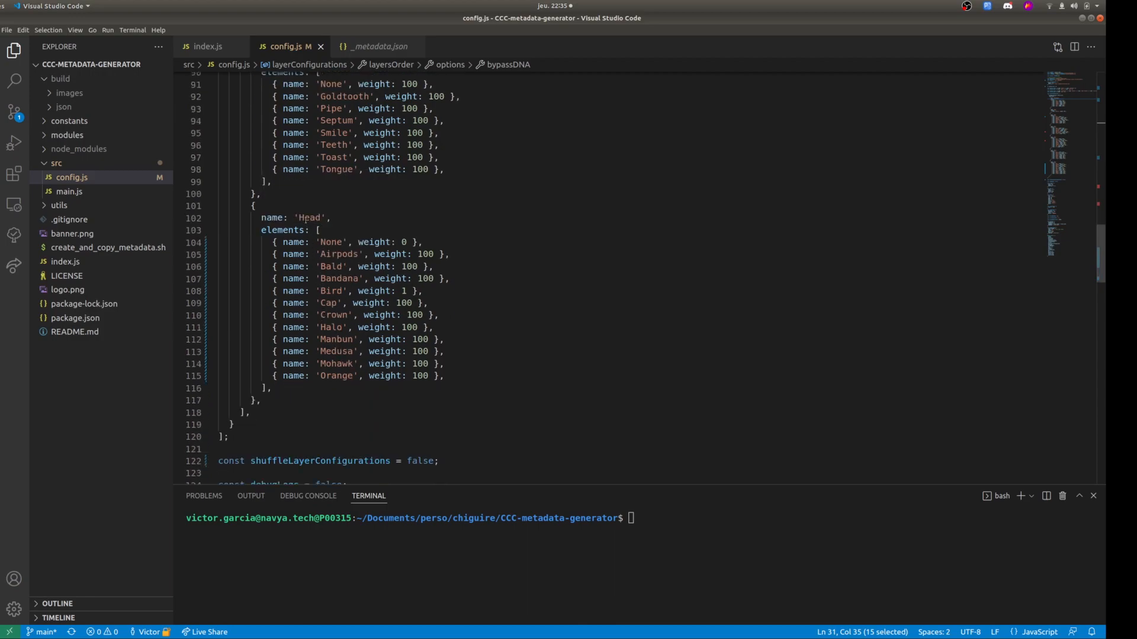
{"action": "scroll", "coordinate": [305, 225], "scroll_direction": "up", "scroll_amount": 4}
{"action": "scroll", "coordinate": [301, 220], "scroll_direction": "up", "scroll_amount": 11}
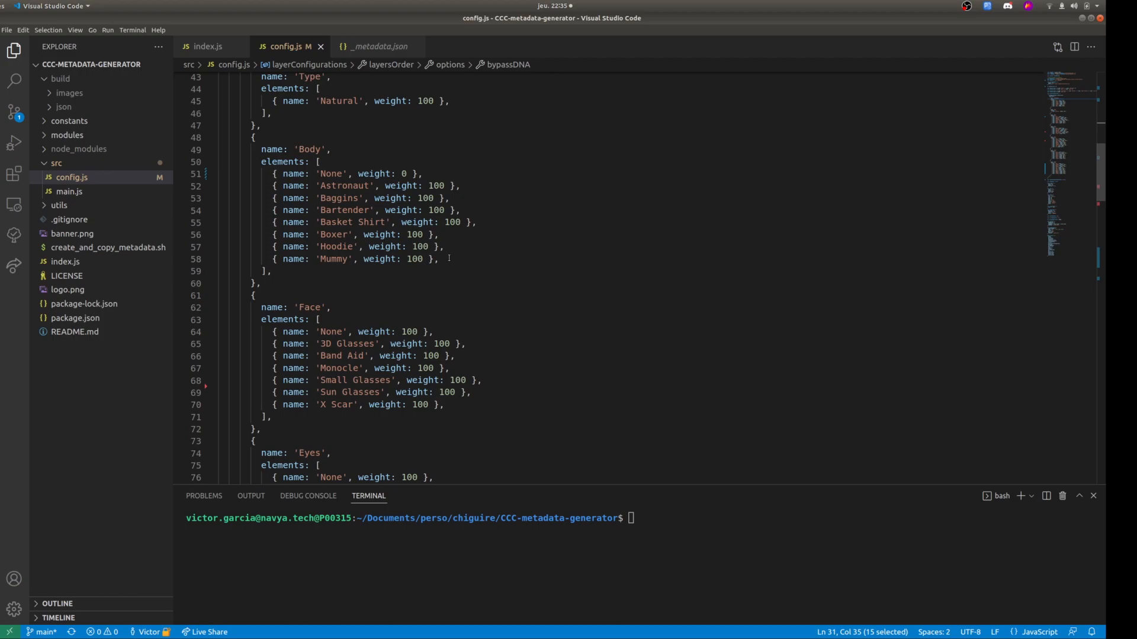
{"action": "scroll", "coordinate": [436, 259], "scroll_direction": "up", "scroll_amount": 3}
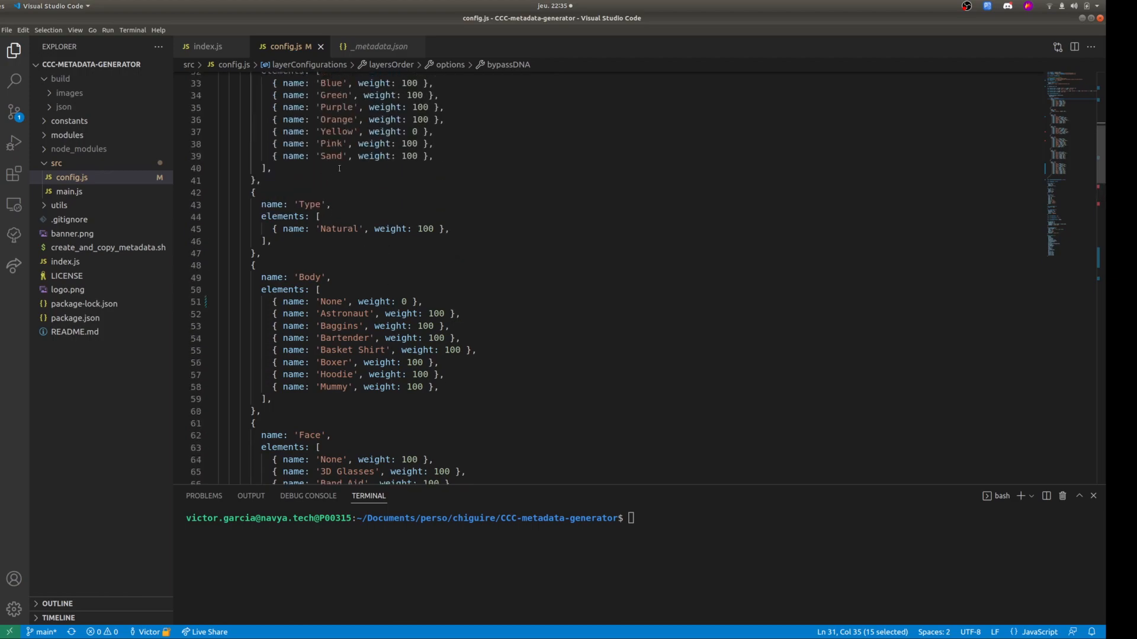
{"action": "scroll", "coordinate": [331, 258], "scroll_direction": "down", "scroll_amount": 3}
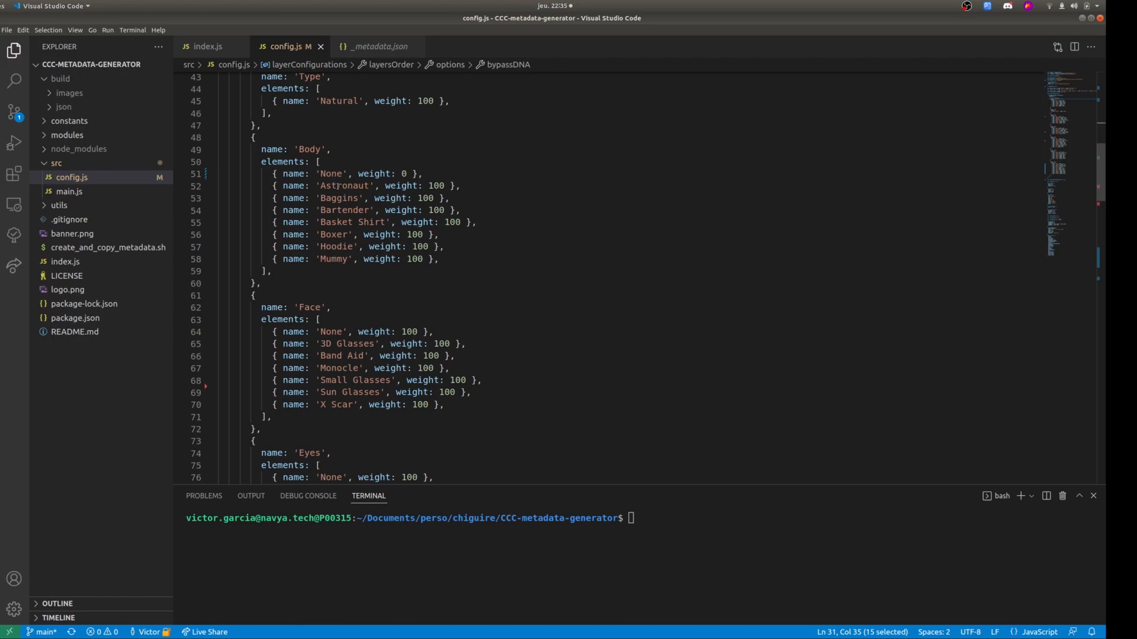
Examine the Body layer's name, its Mummy element and that element's weight, comparing them with the Background and Type layers.
{"action": "left_click", "coordinate": [329, 259]}
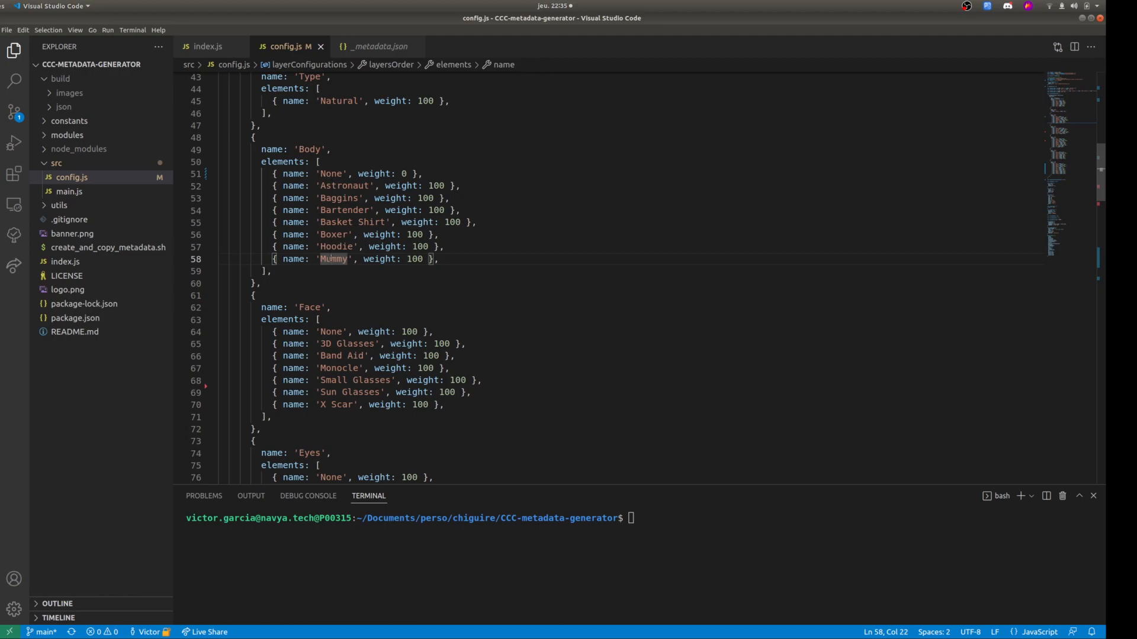
{"action": "scroll", "coordinate": [330, 259], "scroll_direction": "up", "scroll_amount": 3}
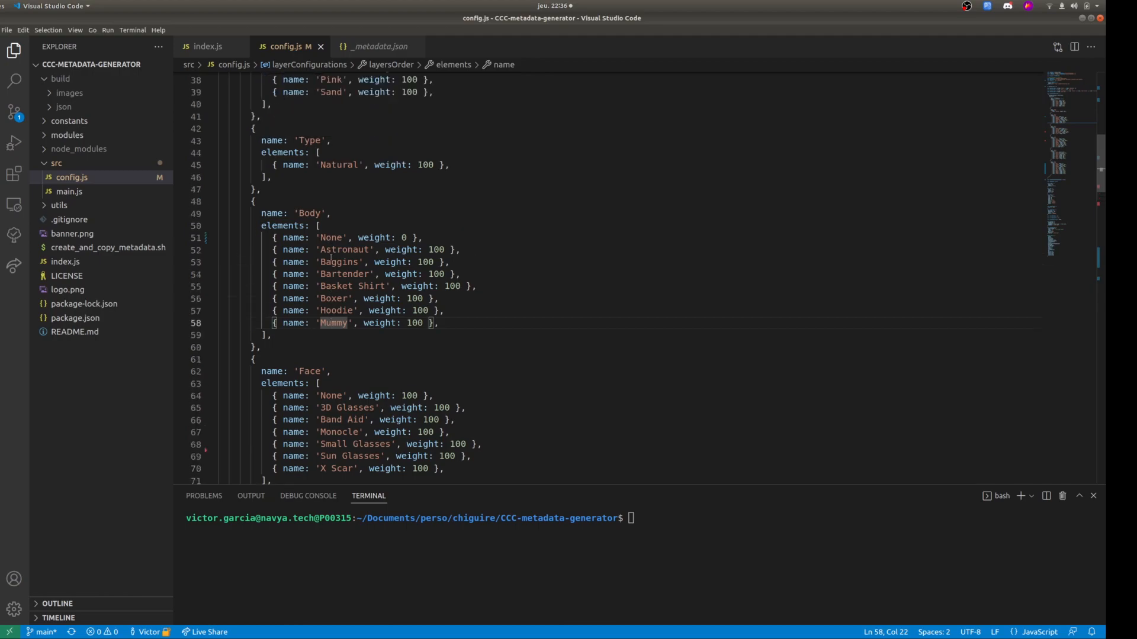
{"action": "double_click", "coordinate": [311, 245]}
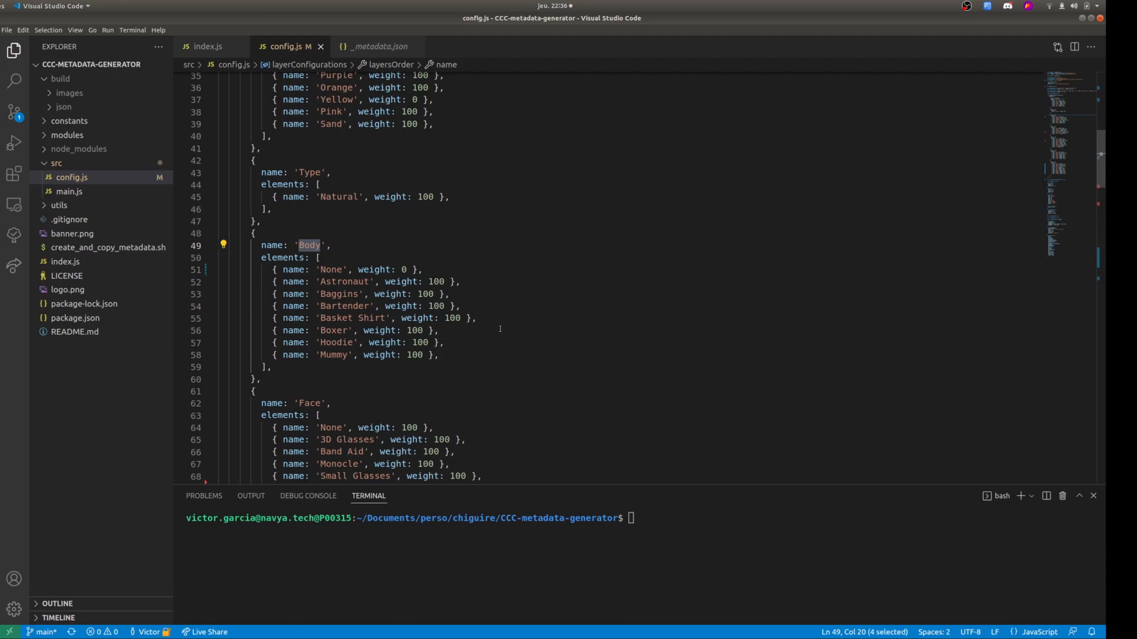
{"action": "scroll", "coordinate": [499, 329], "scroll_direction": "up", "scroll_amount": 3}
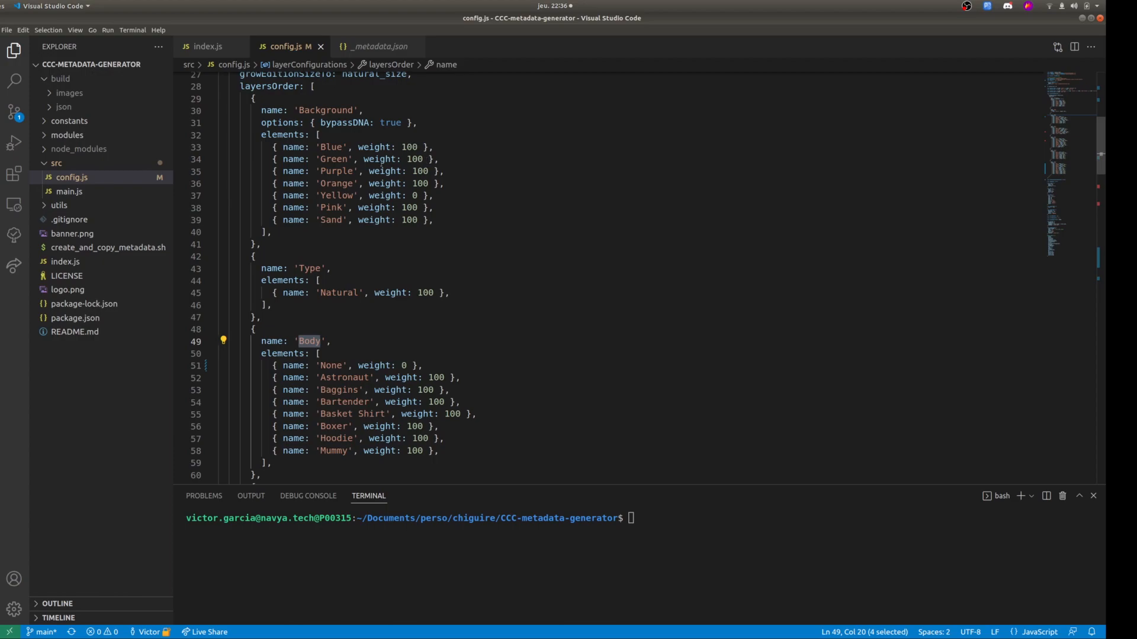
{"action": "scroll", "coordinate": [440, 219], "scroll_direction": "up", "scroll_amount": 2}
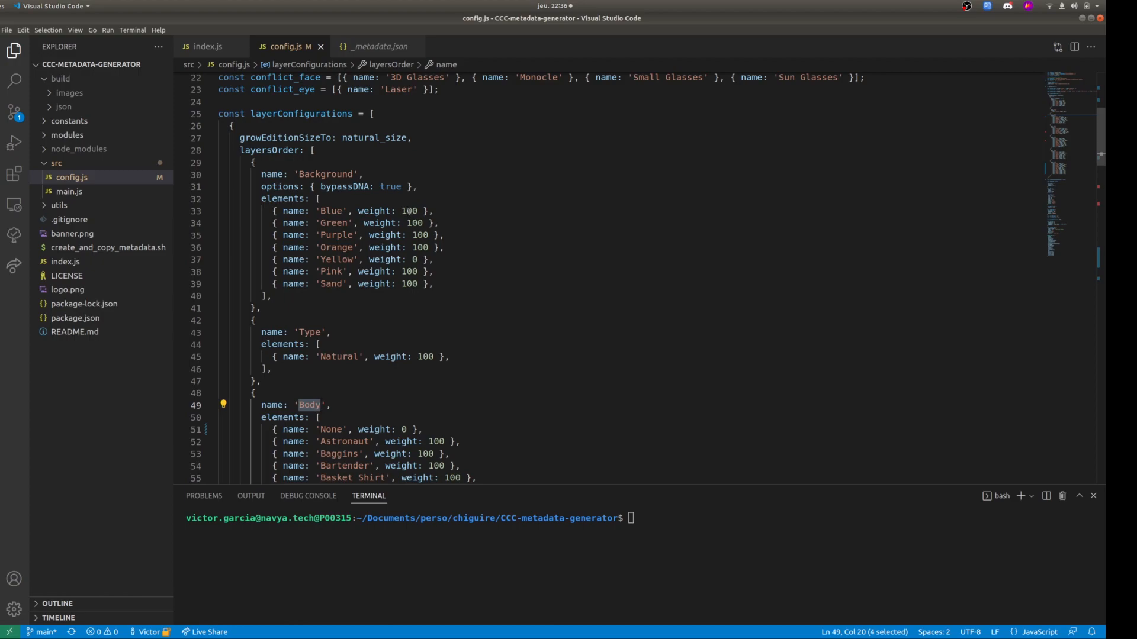
{"action": "scroll", "coordinate": [425, 260], "scroll_direction": "down", "scroll_amount": 1}
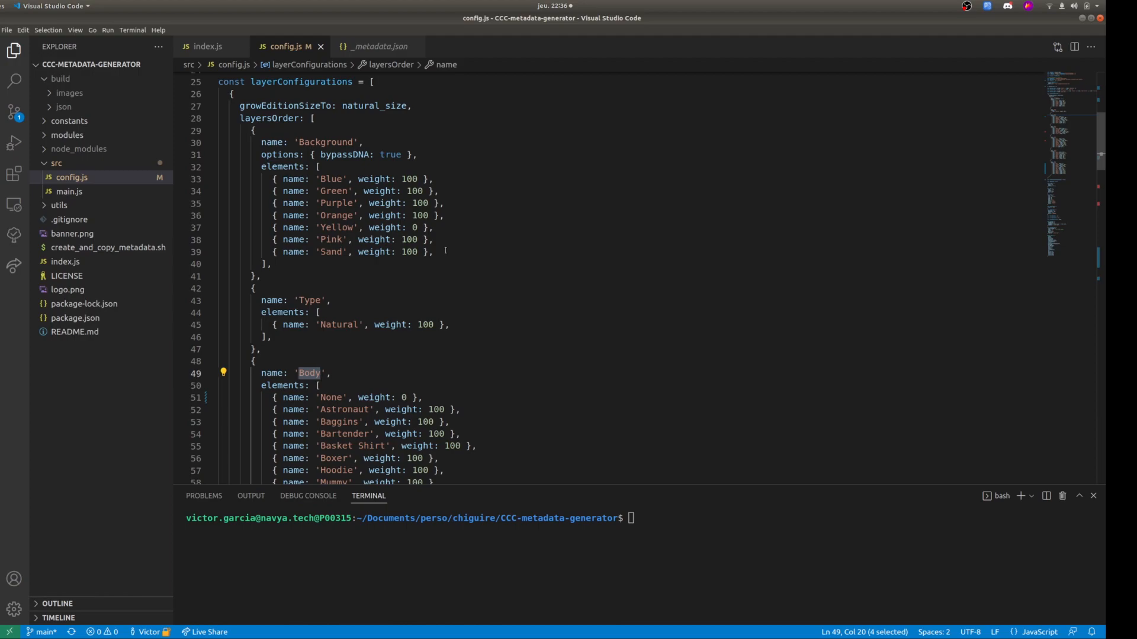
{"action": "scroll", "coordinate": [446, 252], "scroll_direction": "down", "scroll_amount": 3}
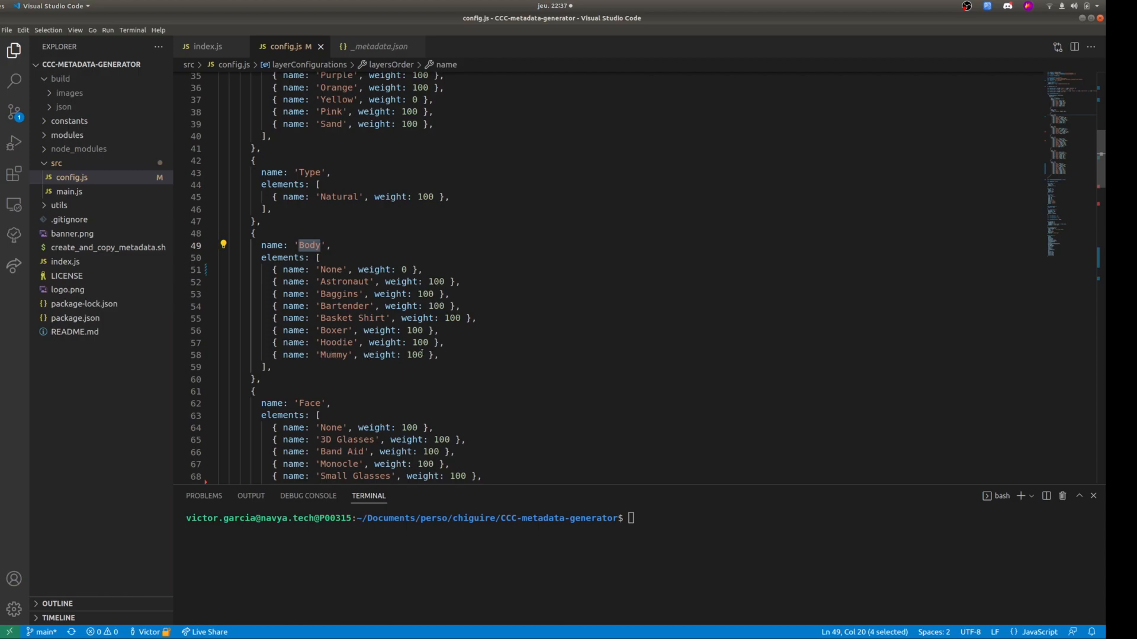
{"action": "left_click", "coordinate": [415, 355]}
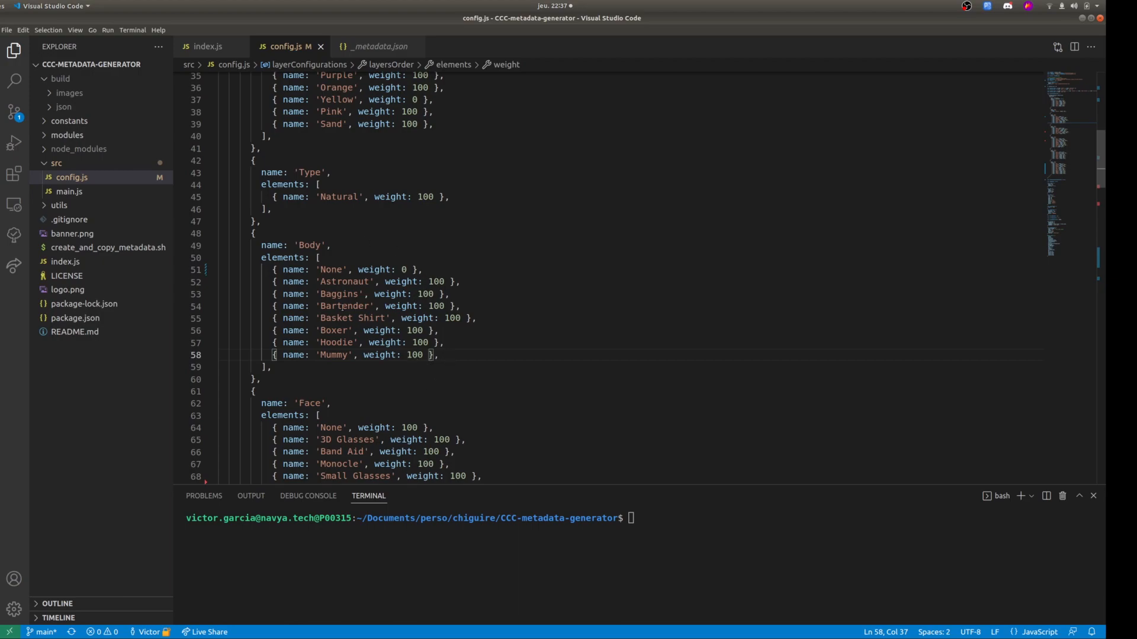
Review the Background, Type, Body and Face element lists together with the trait constants declared above layerConfigurations.
{"action": "scroll", "coordinate": [346, 306], "scroll_direction": "down", "scroll_amount": 3}
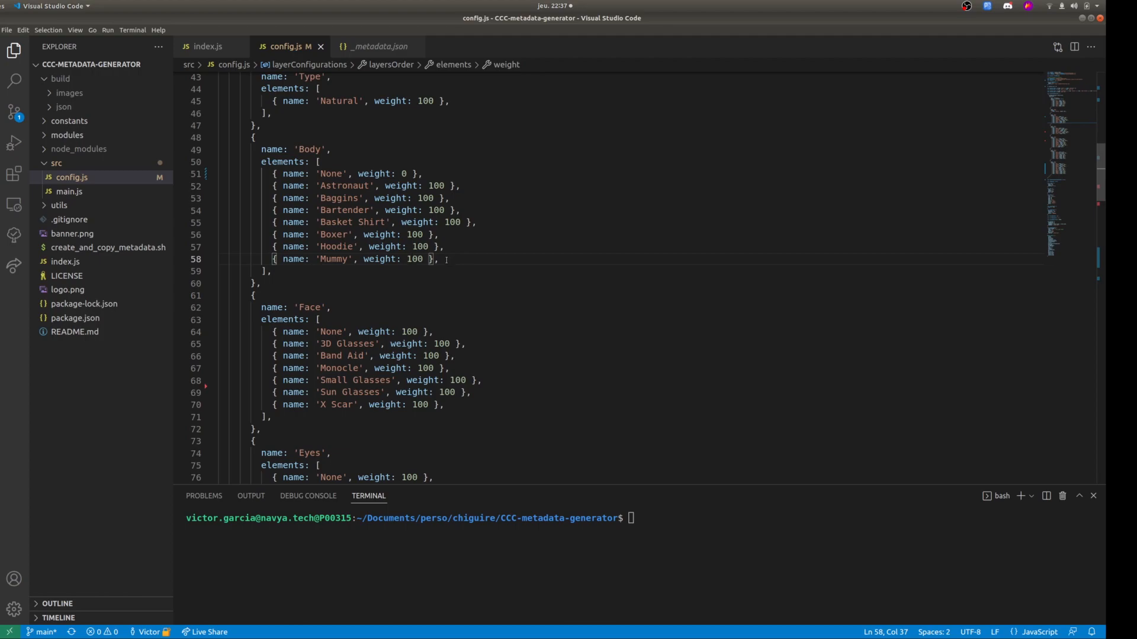
{"action": "scroll", "coordinate": [456, 259], "scroll_direction": "up", "scroll_amount": 6}
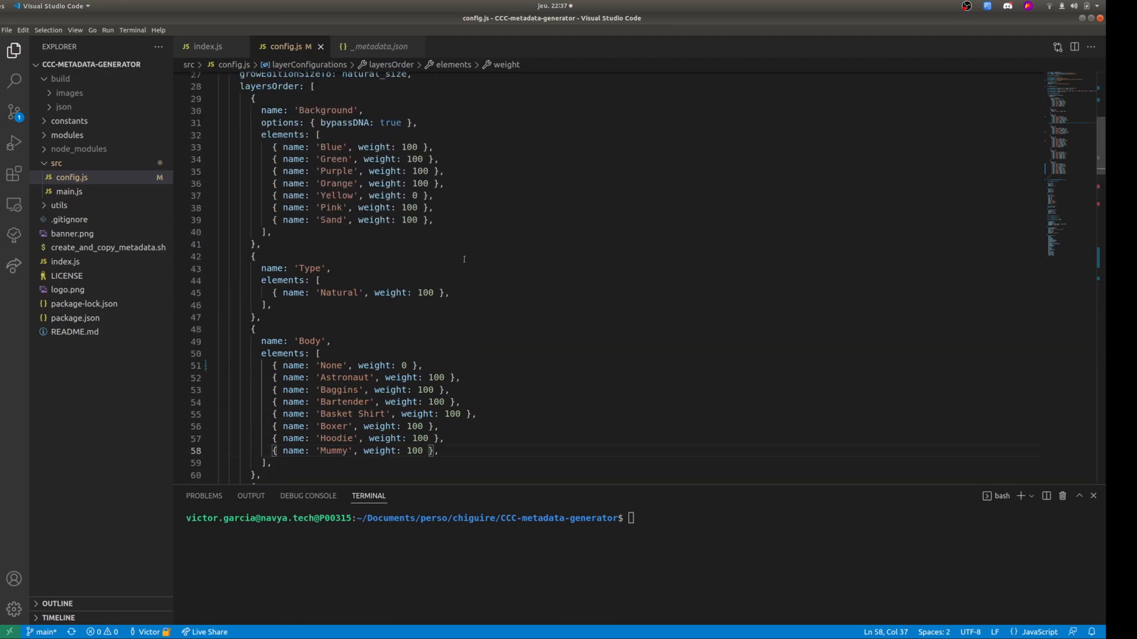
{"action": "scroll", "coordinate": [460, 259], "scroll_direction": "up", "scroll_amount": 6}
{"action": "scroll", "coordinate": [431, 263], "scroll_direction": "down", "scroll_amount": 1}
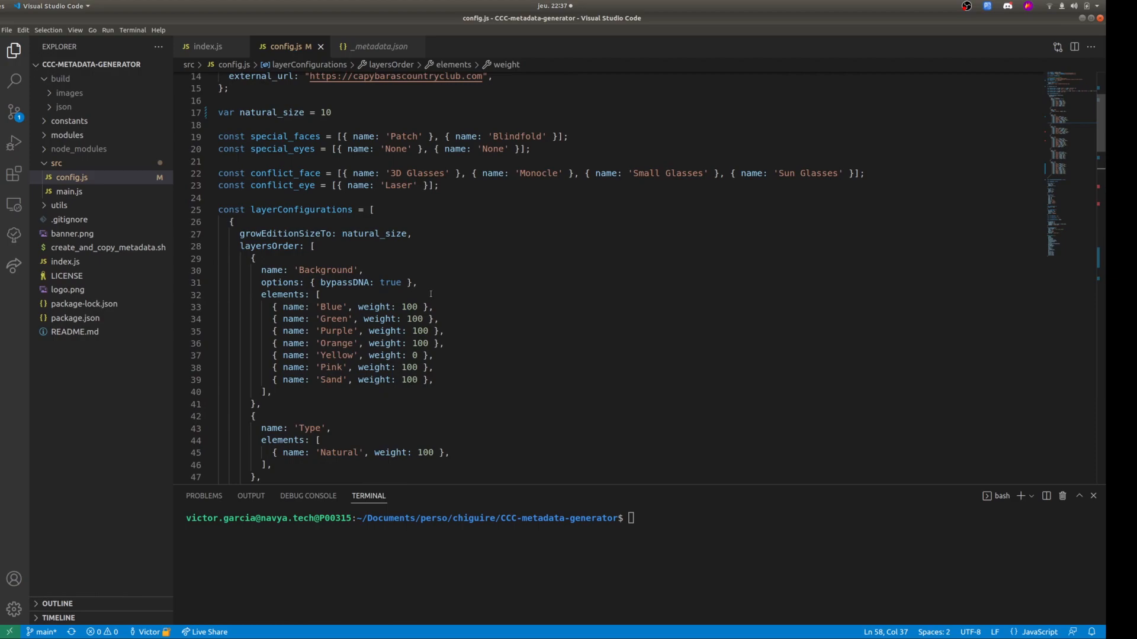
{"action": "scroll", "coordinate": [383, 271], "scroll_direction": "down", "scroll_amount": 4}
{"action": "scroll", "coordinate": [384, 273], "scroll_direction": "up", "scroll_amount": 6}
{"action": "scroll", "coordinate": [384, 274], "scroll_direction": "down", "scroll_amount": 5}
{"action": "scroll", "coordinate": [386, 276], "scroll_direction": "up", "scroll_amount": 8}
{"action": "scroll", "coordinate": [385, 276], "scroll_direction": "down", "scroll_amount": 7}
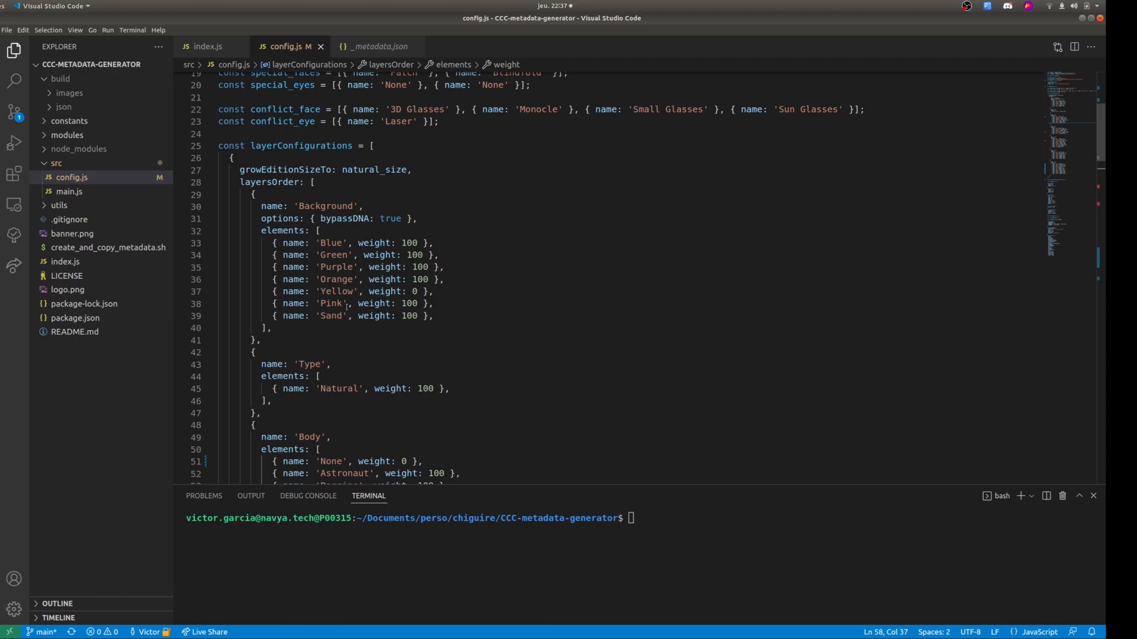
Try adding a Background element named sqdadad with weight 65132 from a copy of the Sand line, and undo the edits.
{"action": "left_click", "coordinate": [436, 311]}
{"action": "key", "text": "ctrl+shift+alt+Down"}
{"action": "double_click", "coordinate": [331, 329]}
{"action": "type", "text": "sqdadad"}
{"action": "double_click", "coordinate": [425, 327]}
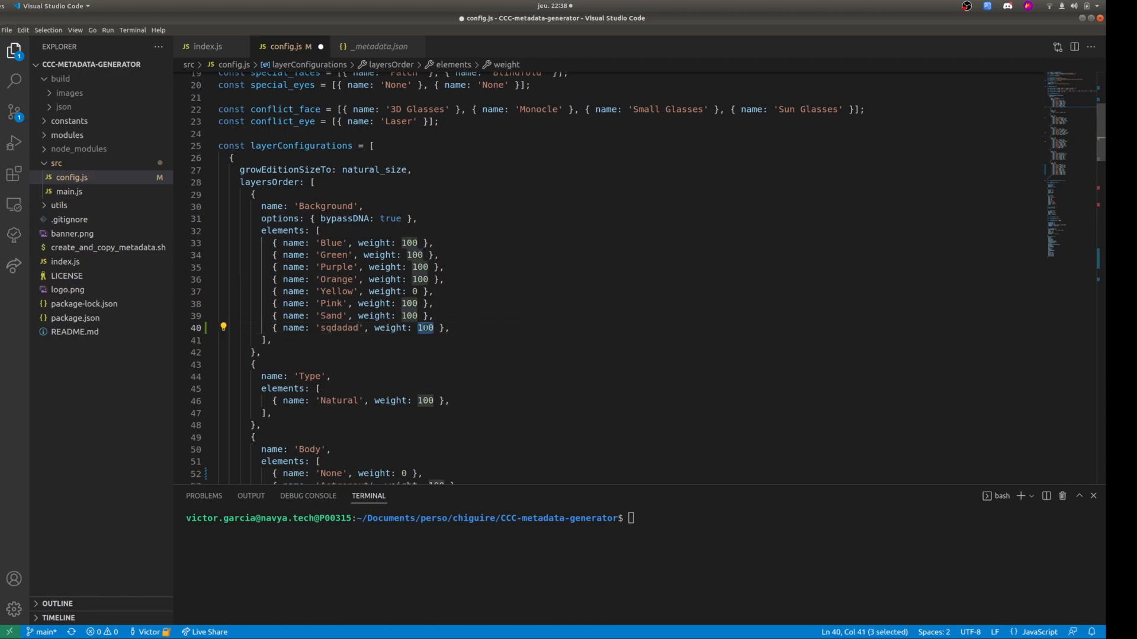
{"action": "type", "text": "65132"}
{"action": "key", "text": "ctrl+z"}
{"action": "key", "text": "ctrl+z"}
{"action": "key", "text": "ctrl+z"}
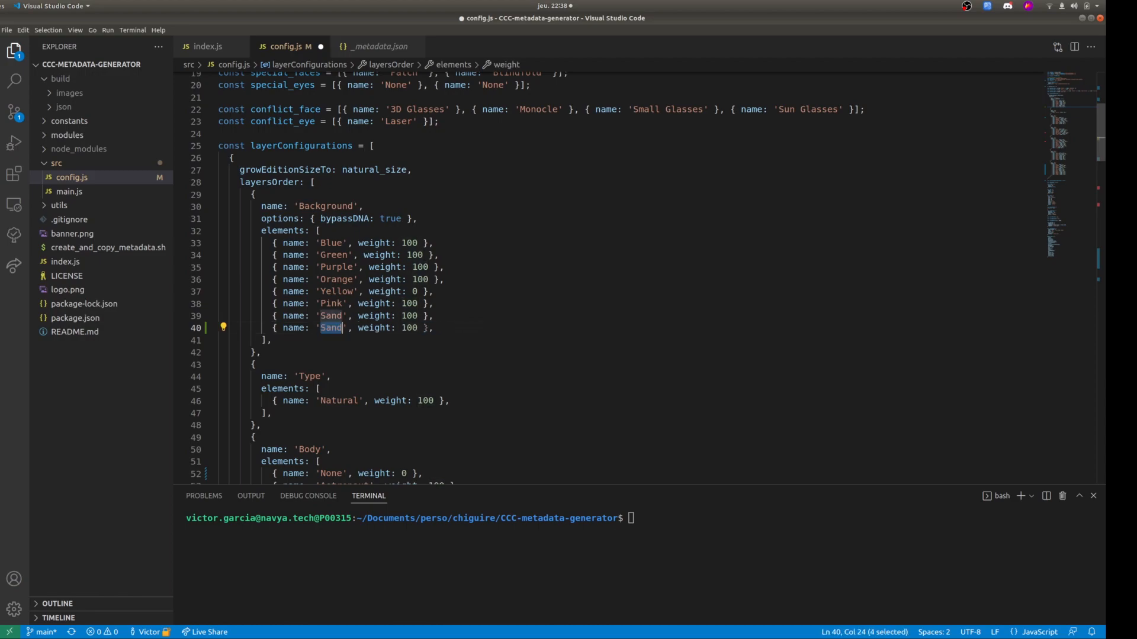
Return to the natural_size variable near the start of config.js and highlight its value.
{"action": "scroll", "coordinate": [399, 299], "scroll_direction": "up", "scroll_amount": 4}
{"action": "scroll", "coordinate": [398, 299], "scroll_direction": "up", "scroll_amount": 2}
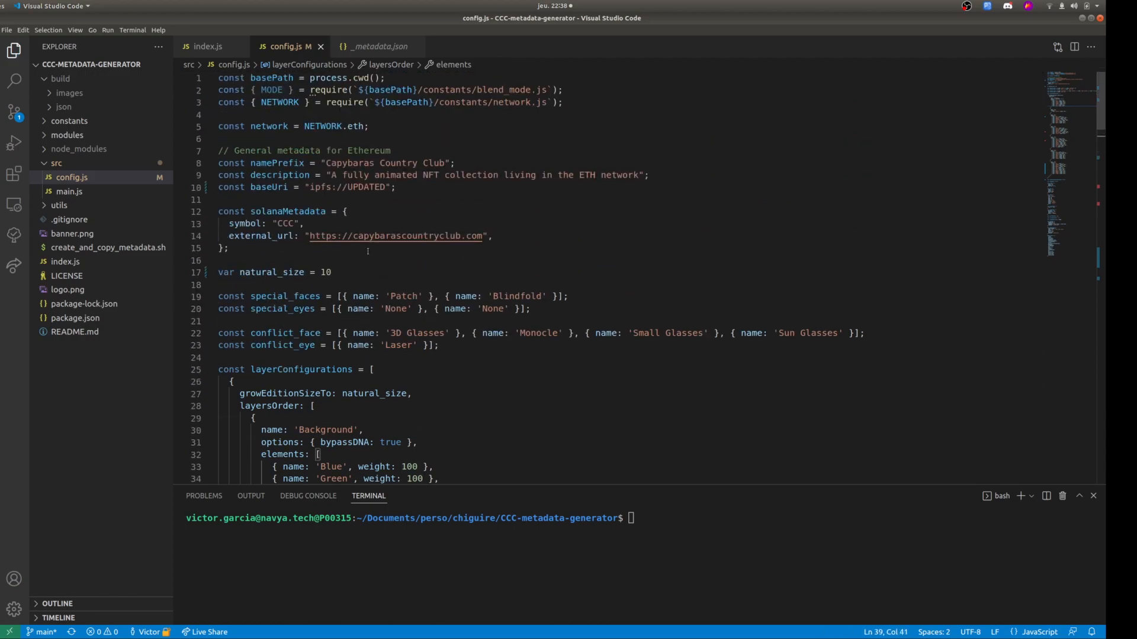
{"action": "double_click", "coordinate": [326, 272]}
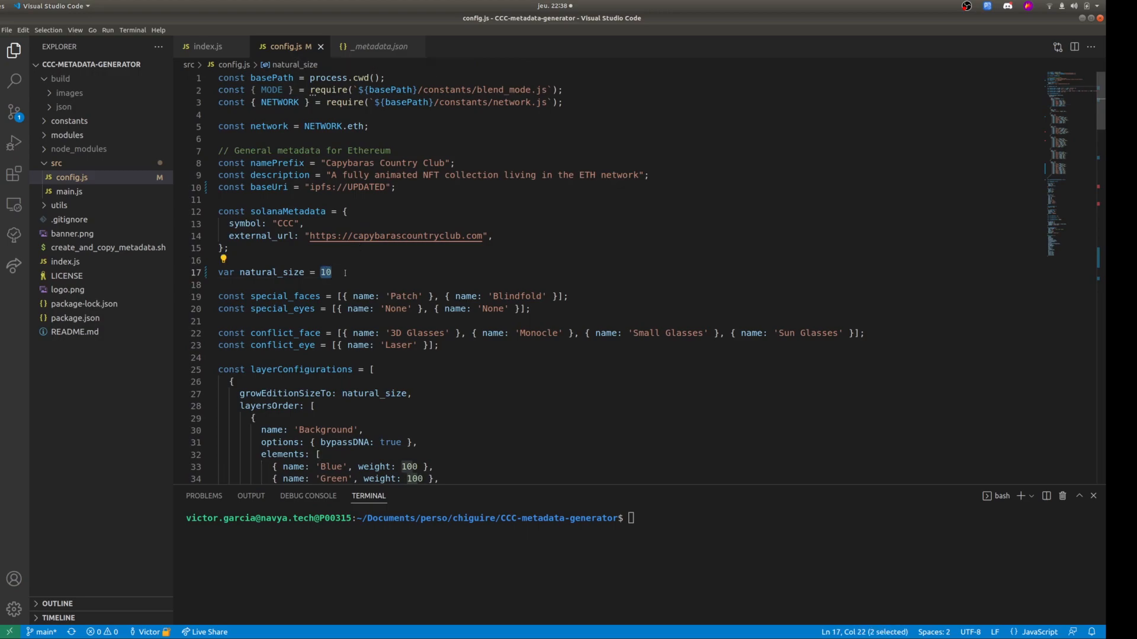
{"action": "left_click", "coordinate": [336, 272]}
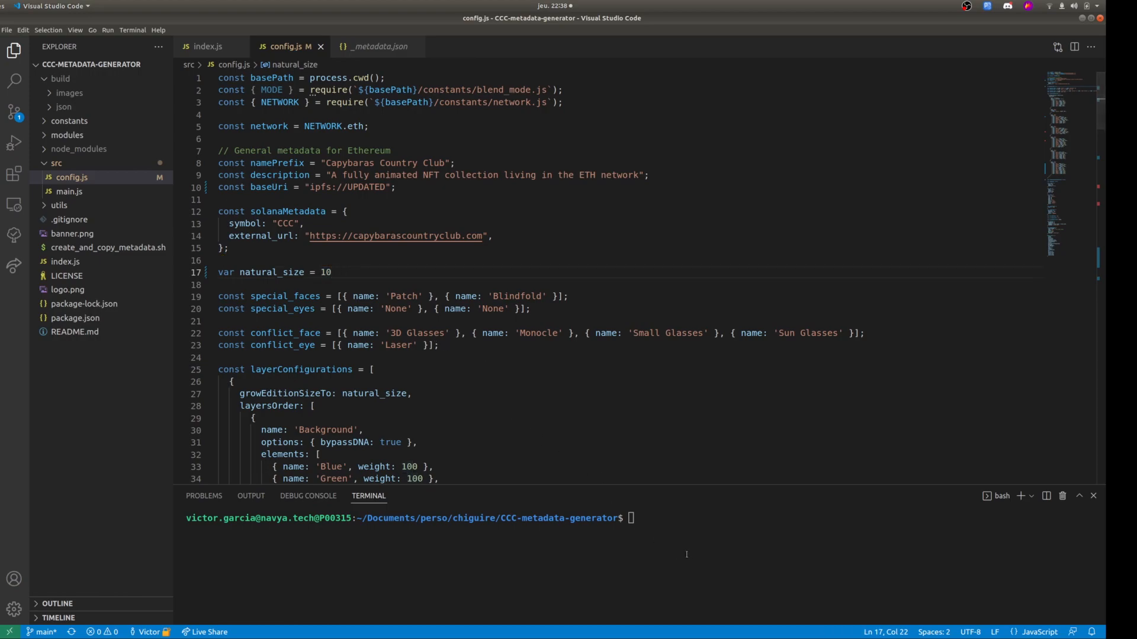
Collapse the src folder and move the node_modules folder to the trash.
{"action": "left_click", "coordinate": [657, 535]}
{"action": "left_click", "coordinate": [48, 164]}
{"action": "left_click", "coordinate": [48, 164]}
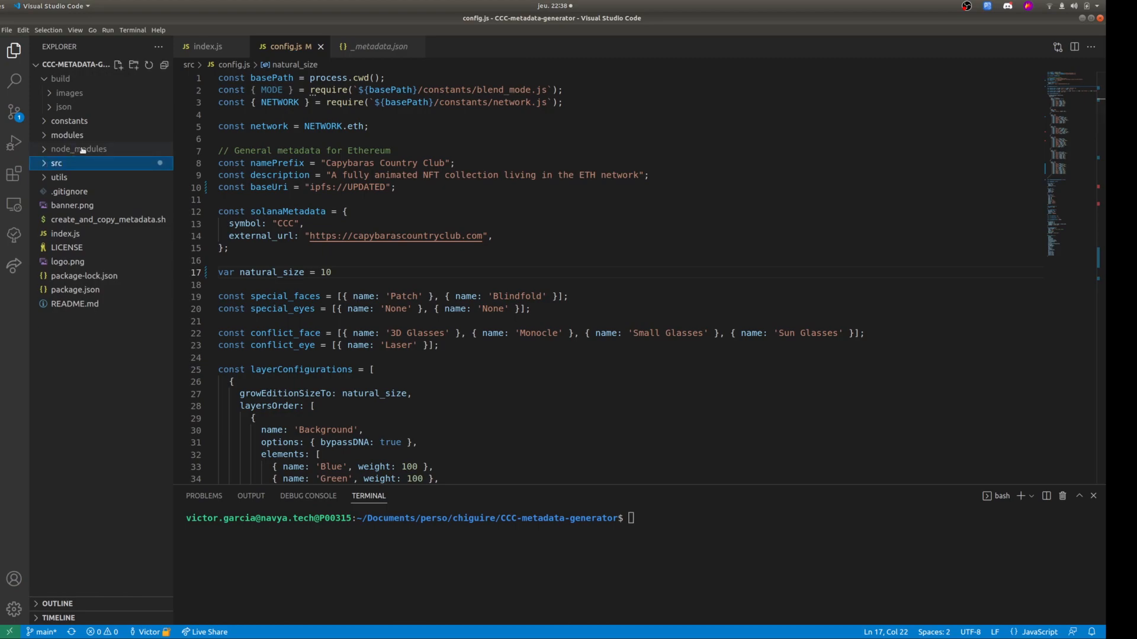
{"action": "left_click", "coordinate": [85, 150]}
{"action": "left_click", "coordinate": [85, 150]}
{"action": "right_click", "coordinate": [85, 151]}
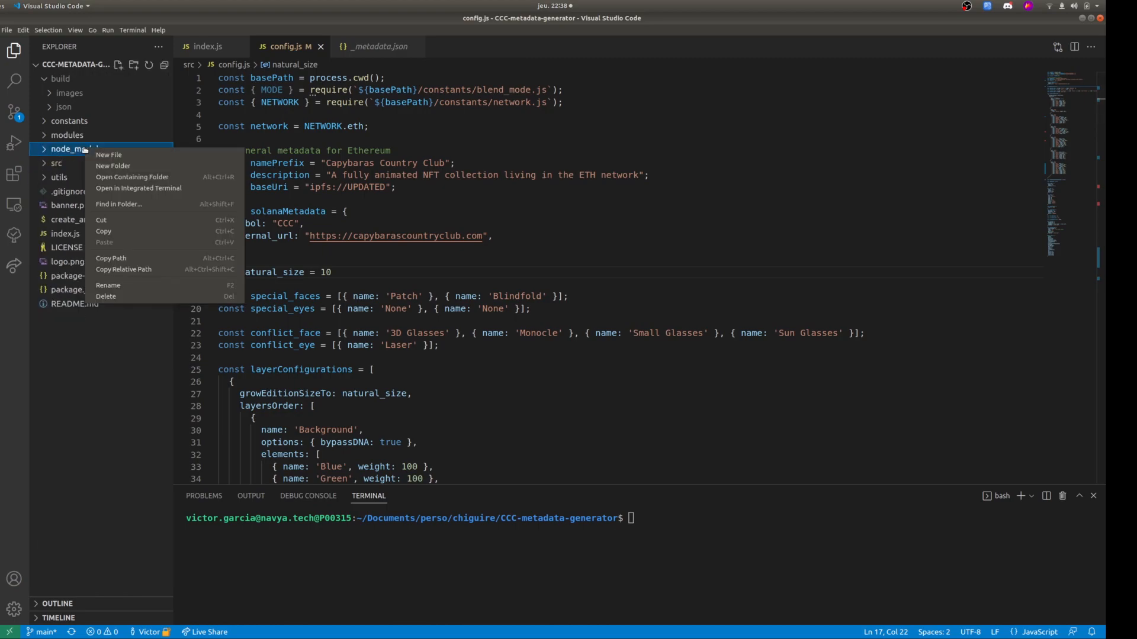
{"action": "left_click", "coordinate": [118, 296]}
{"action": "left_click", "coordinate": [648, 362]}
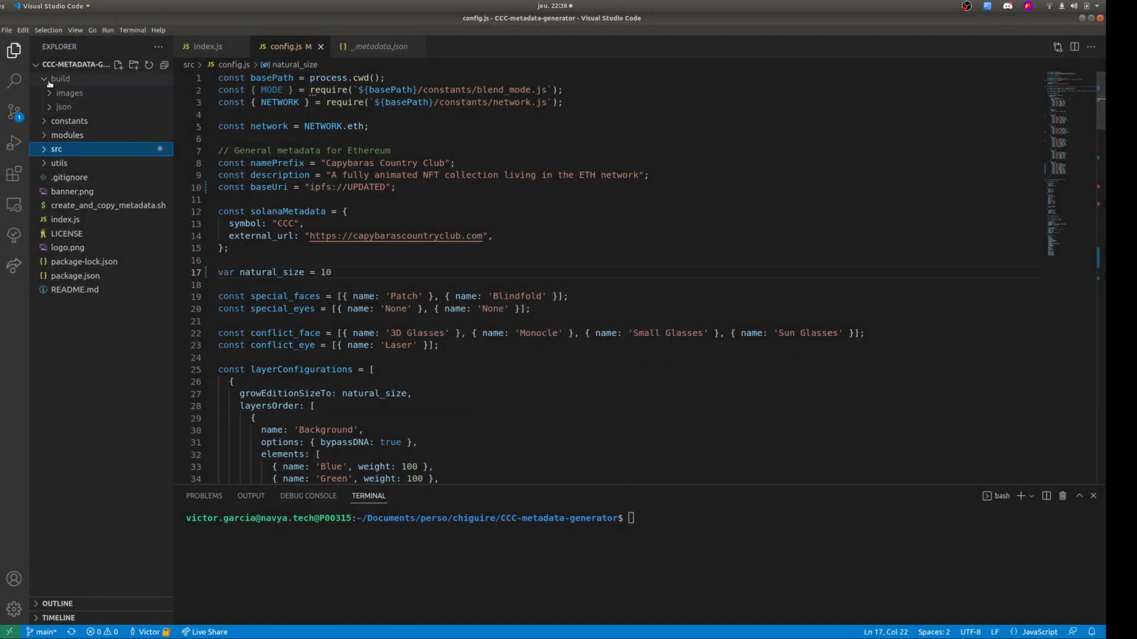
Move the build folder and its contents to the trash.
{"action": "left_click", "coordinate": [73, 79]}
{"action": "right_click", "coordinate": [73, 79]}
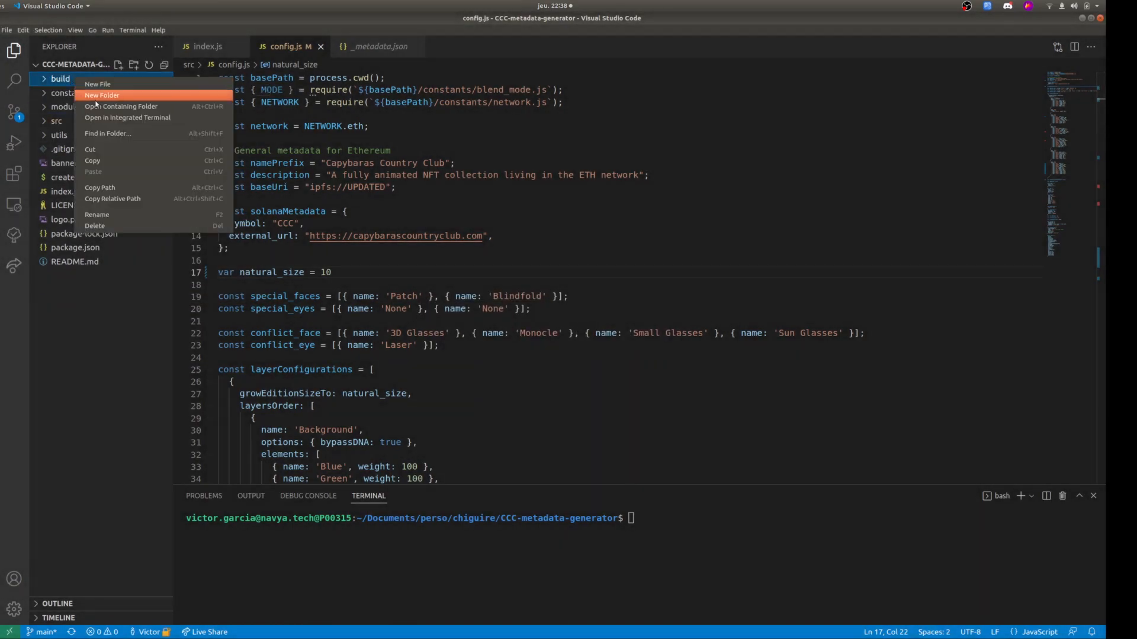
{"action": "left_click", "coordinate": [120, 228]}
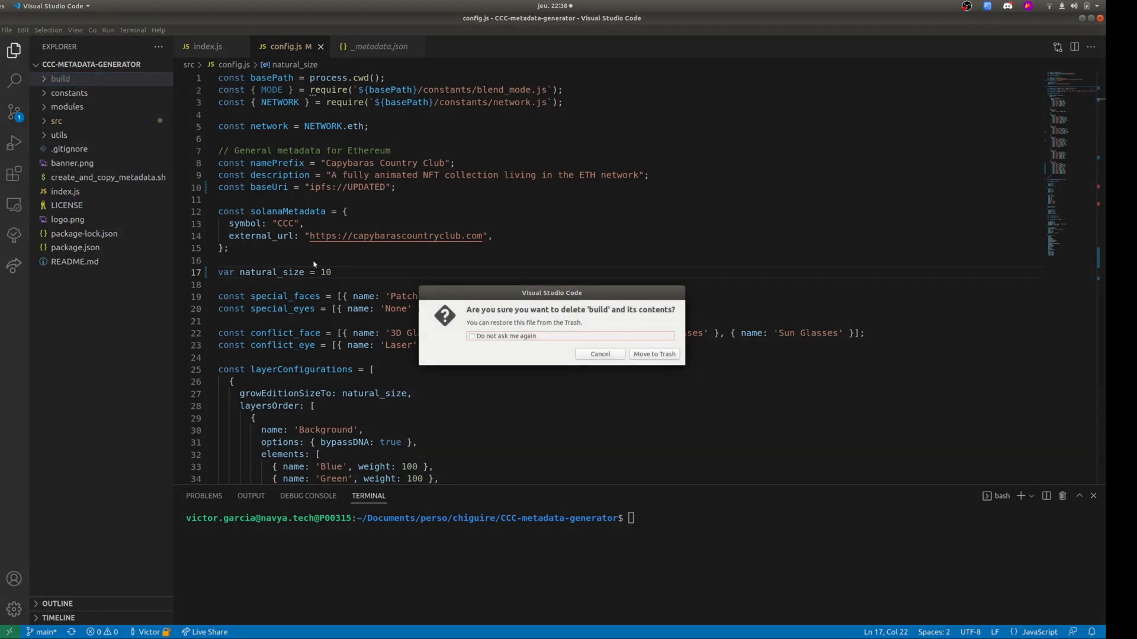
{"action": "left_click", "coordinate": [655, 355]}
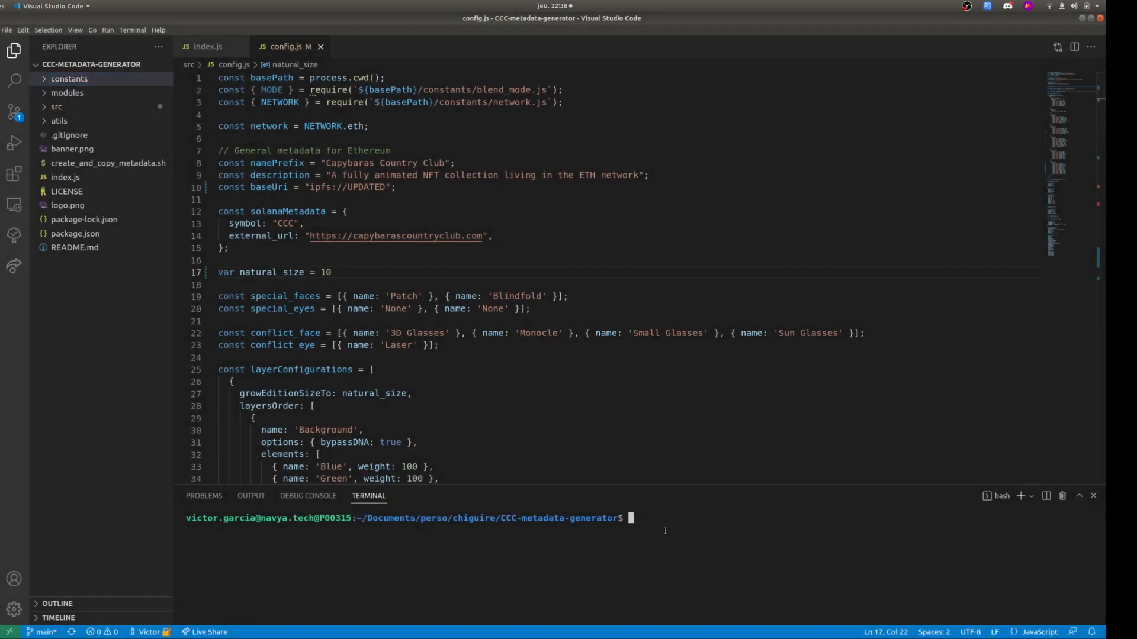
Install the project's dependencies with npm install and collapse the src folder in the file tree.
{"action": "type", "text": "npm install"}
{"action": "key", "text": "Return"}
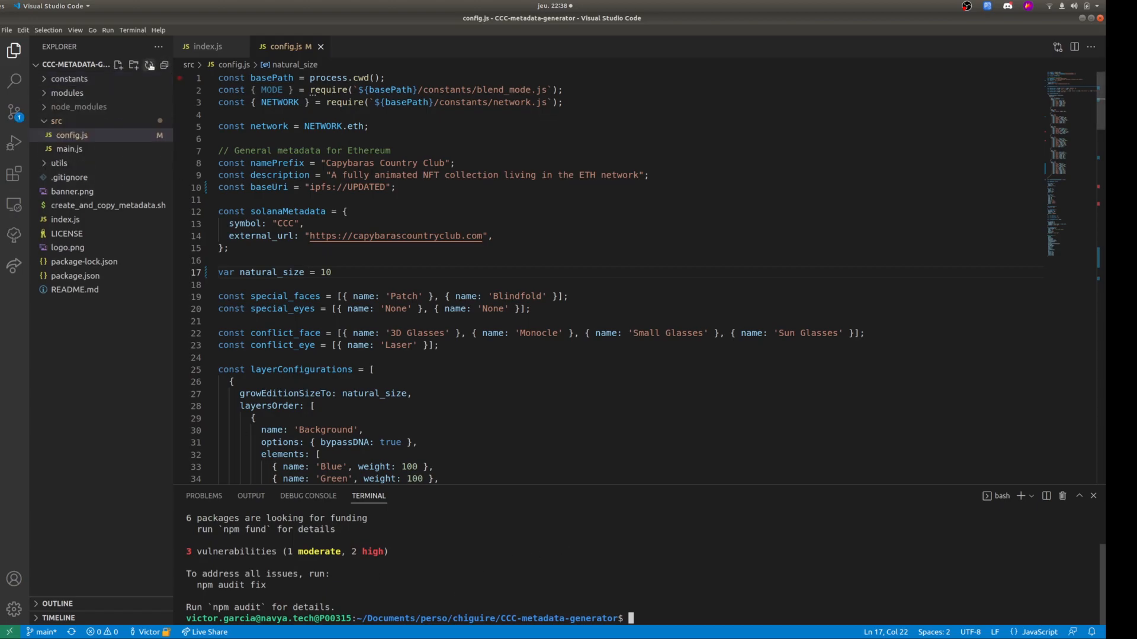
{"action": "left_click", "coordinate": [39, 122]}
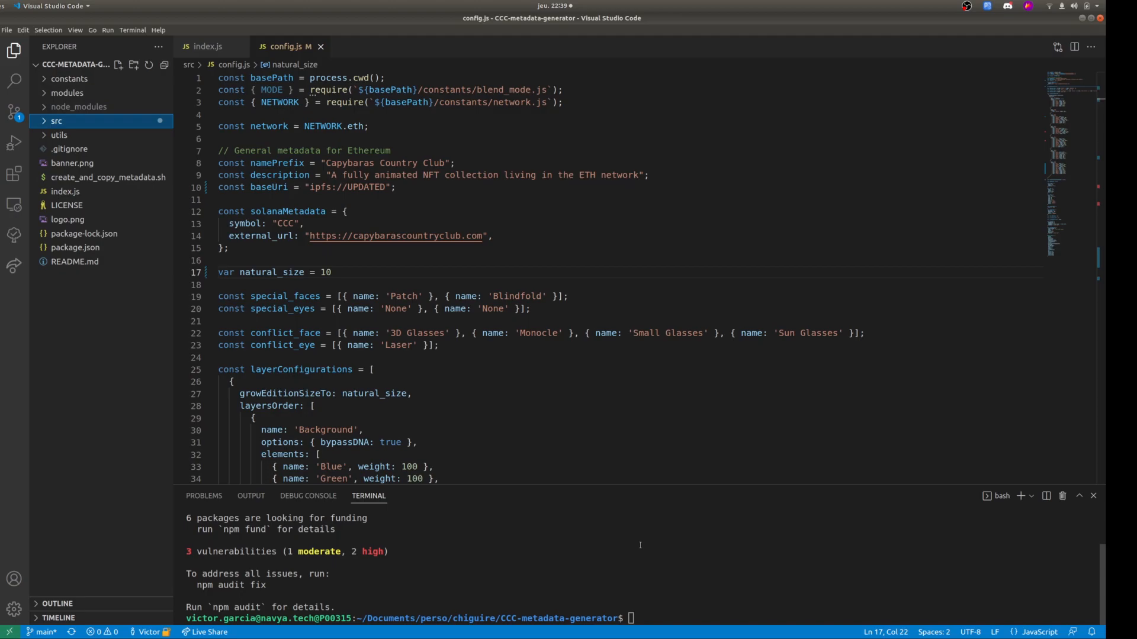
Check the installed Node version with node -v and highlight its major version number.
{"action": "left_click", "coordinate": [711, 558]}
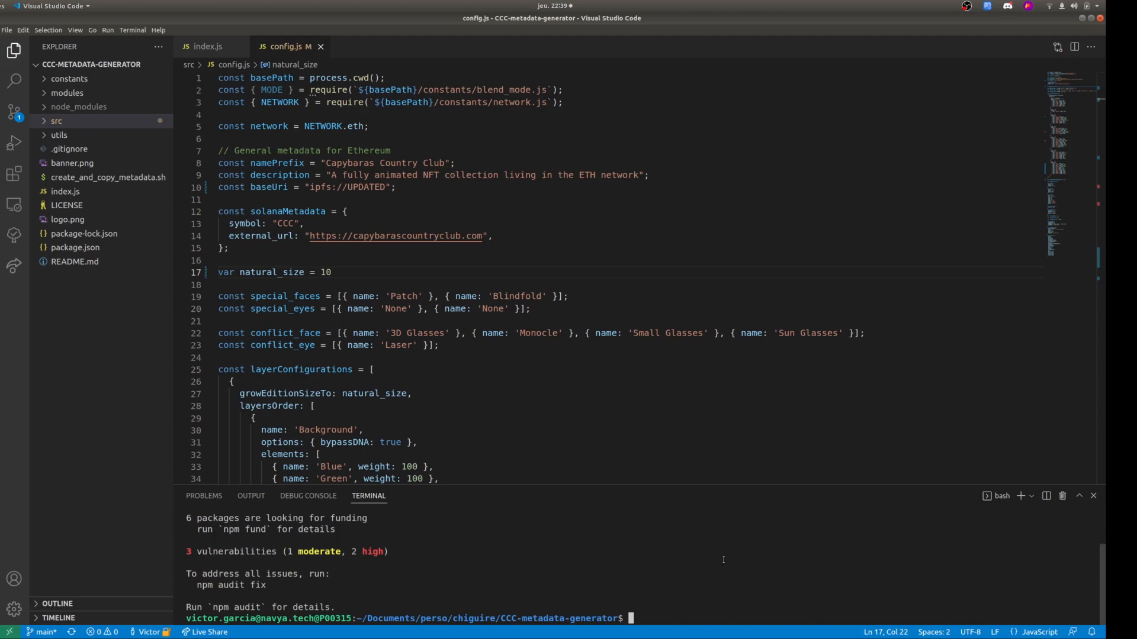
{"action": "type", "text": "node -v"}
{"action": "key", "text": "Return"}
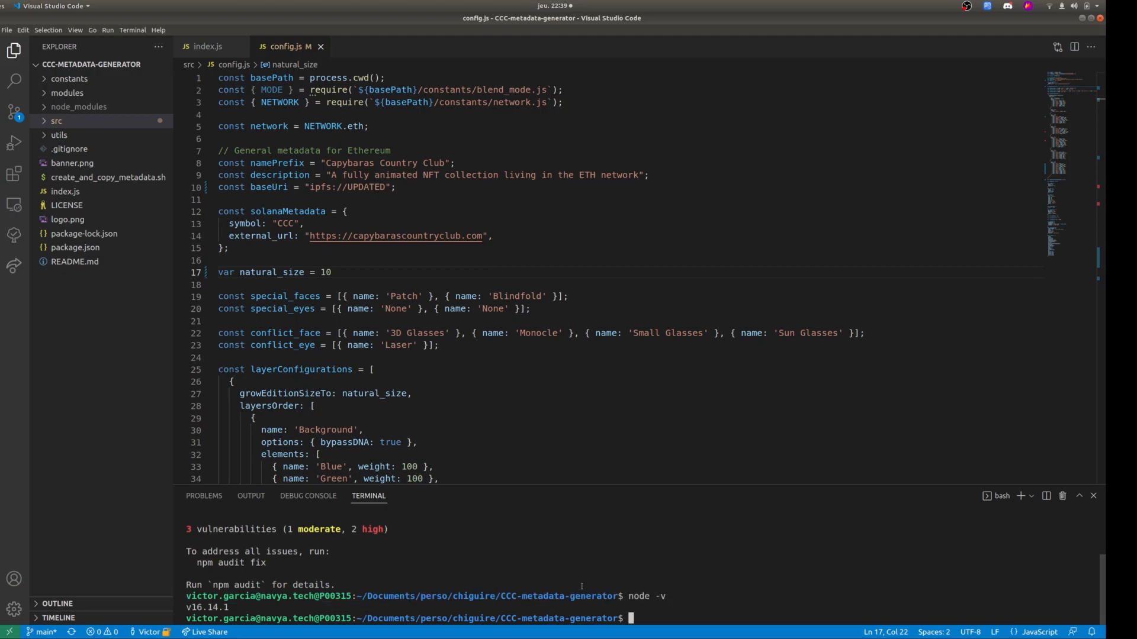
{"action": "left_click_drag", "start_coordinate": [188, 607], "coordinate": [200, 607]}
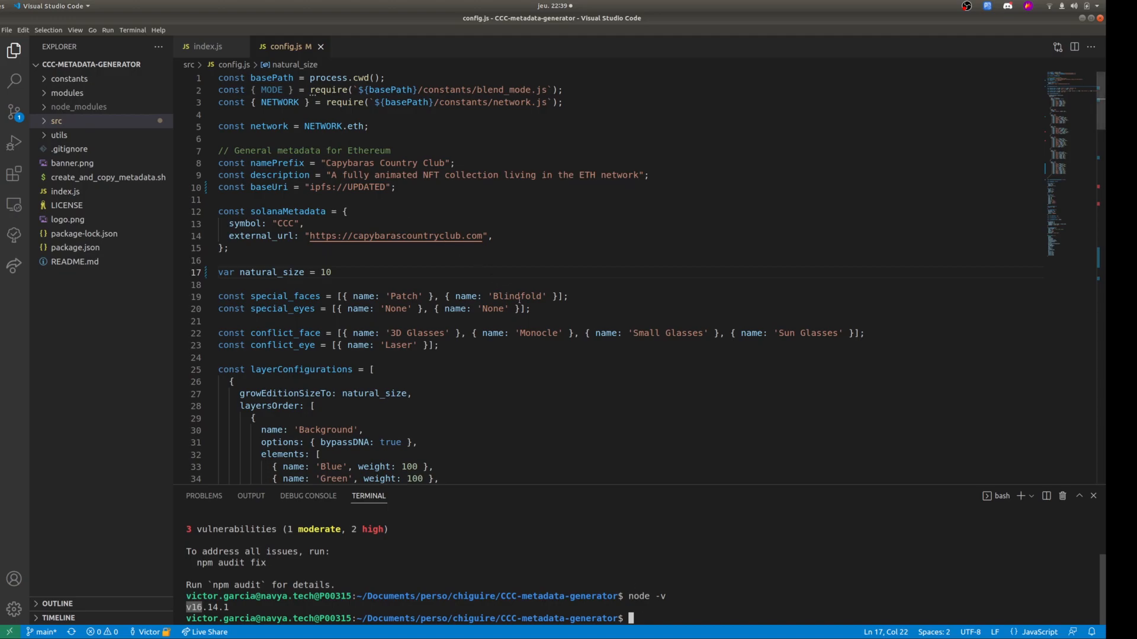
Generate the collection metadata by running node index.js and enlarge the terminal area to show the created editions.
{"action": "type", "text": "node index.js"}
{"action": "key", "text": "Return"}
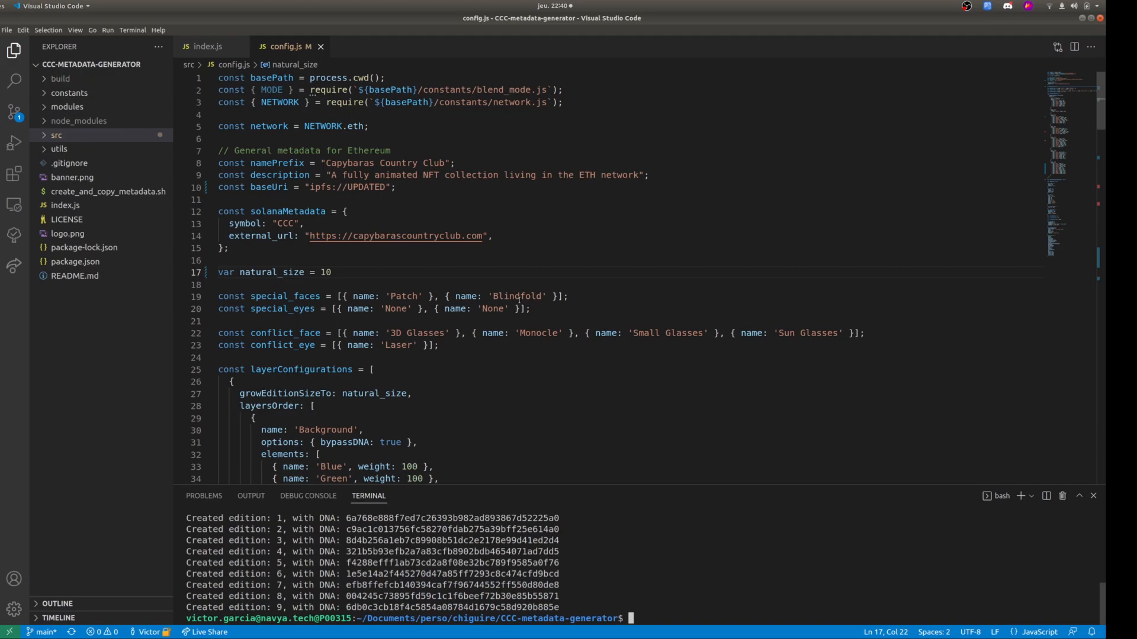
{"action": "key", "text": "XF86AudioRaiseVolume"}
{"action": "left_click_drag", "start_coordinate": [442, 485], "coordinate": [442, 444]}
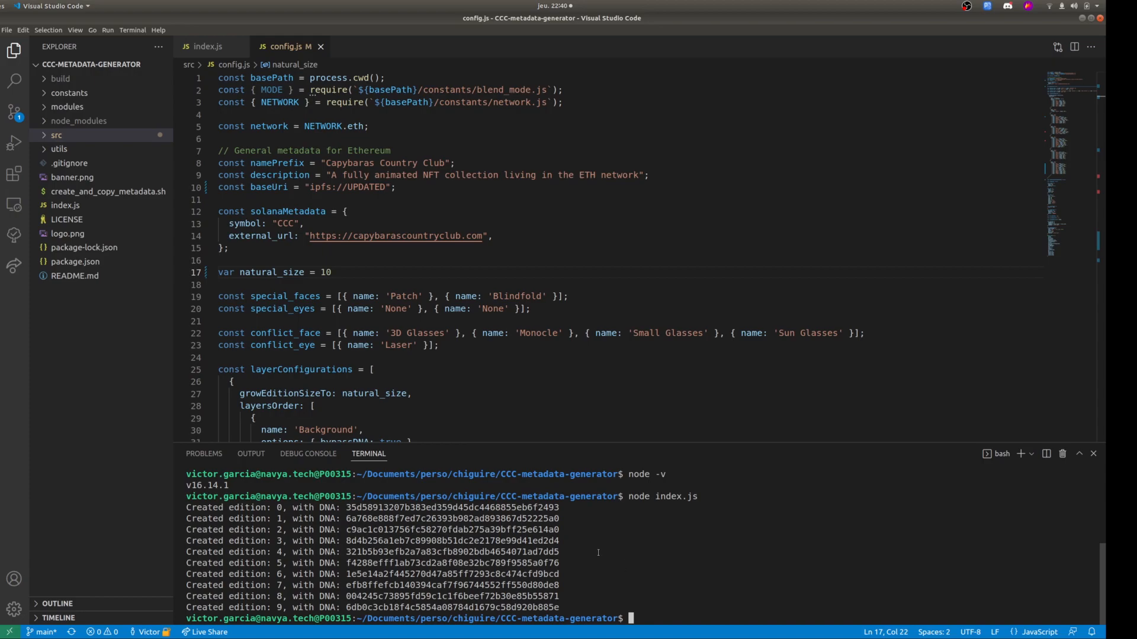
Set natural_size to 10000 in config.js, save the file and run node index.js again.
{"action": "left_click", "coordinate": [347, 274]}
{"action": "type", "text": "00"}
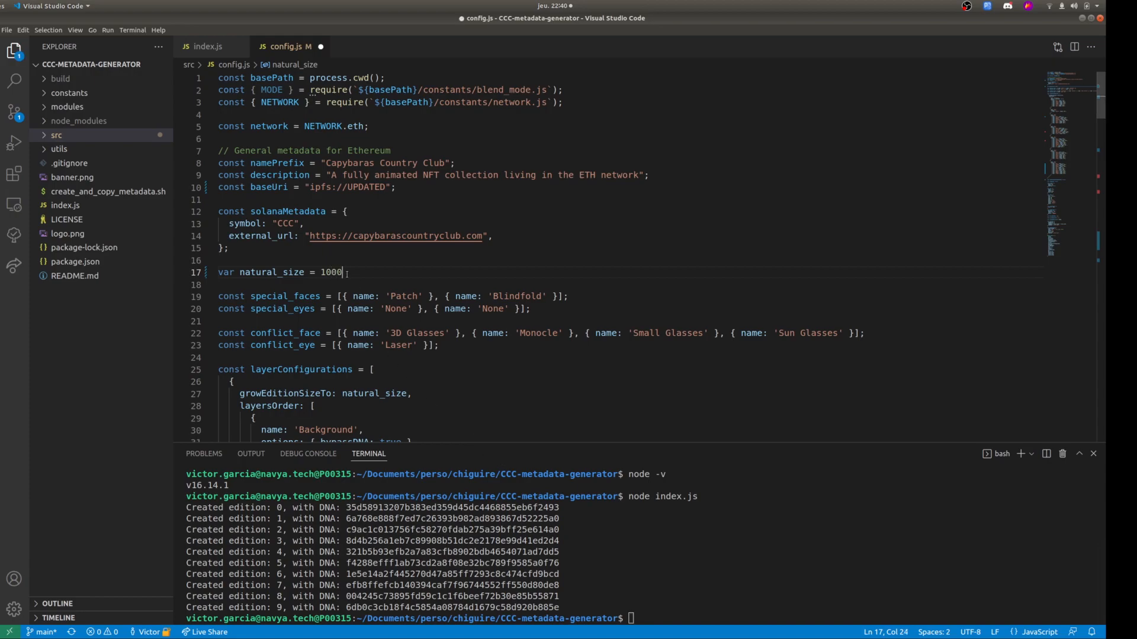
{"action": "type", "text": "0"}
{"action": "key", "text": "ctrl+s"}
{"action": "left_click", "coordinate": [766, 547]}
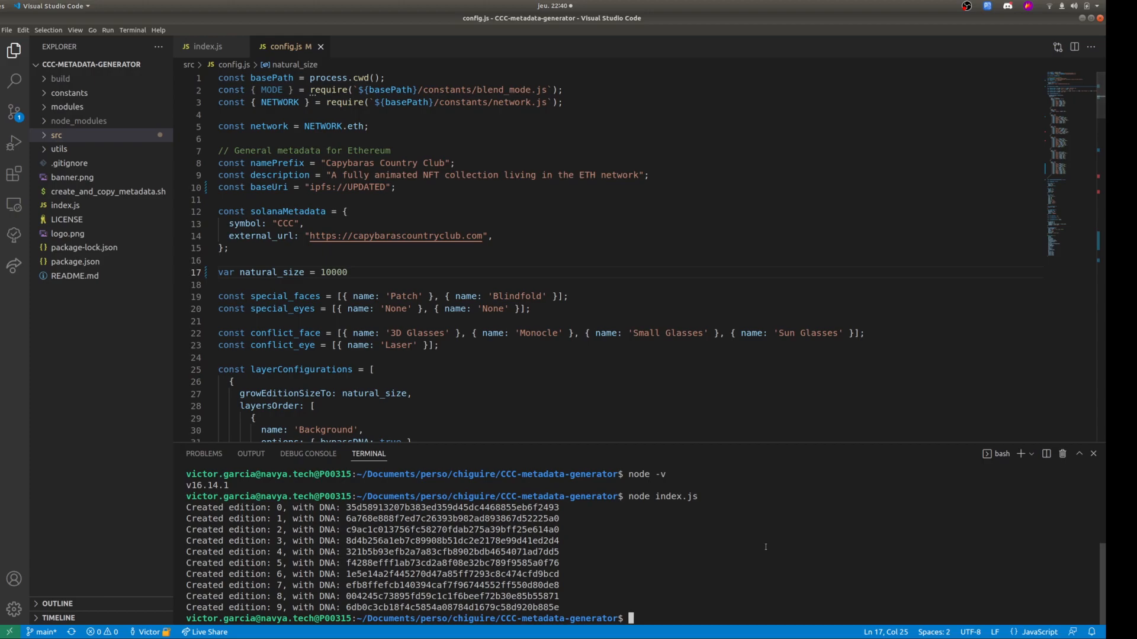
{"action": "key", "text": "Up"}
{"action": "key", "text": "Return"}
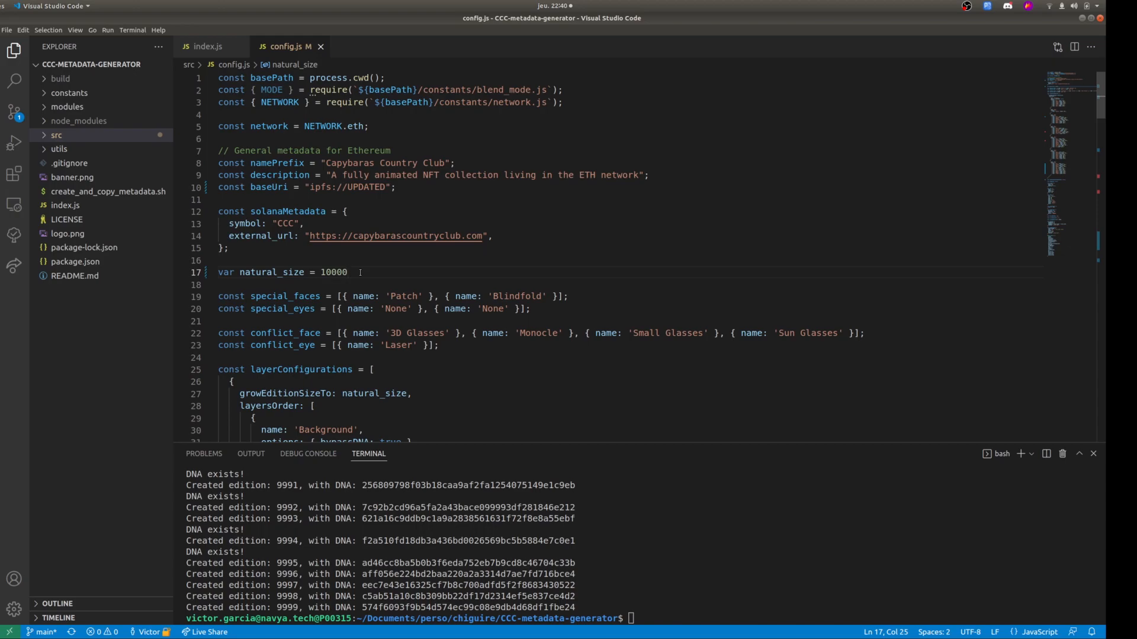
Set natural_size to 10, save config.js, rerun node index.js and highlight the command in the terminal output.
{"action": "key", "text": "BackSpace"}
{"action": "key", "text": "BackSpace"}
{"action": "key", "text": "BackSpace"}
{"action": "key", "text": "ctrl+s"}
{"action": "left_click", "coordinate": [672, 549]}
{"action": "key", "text": "Up"}
{"action": "key", "text": "Return"}
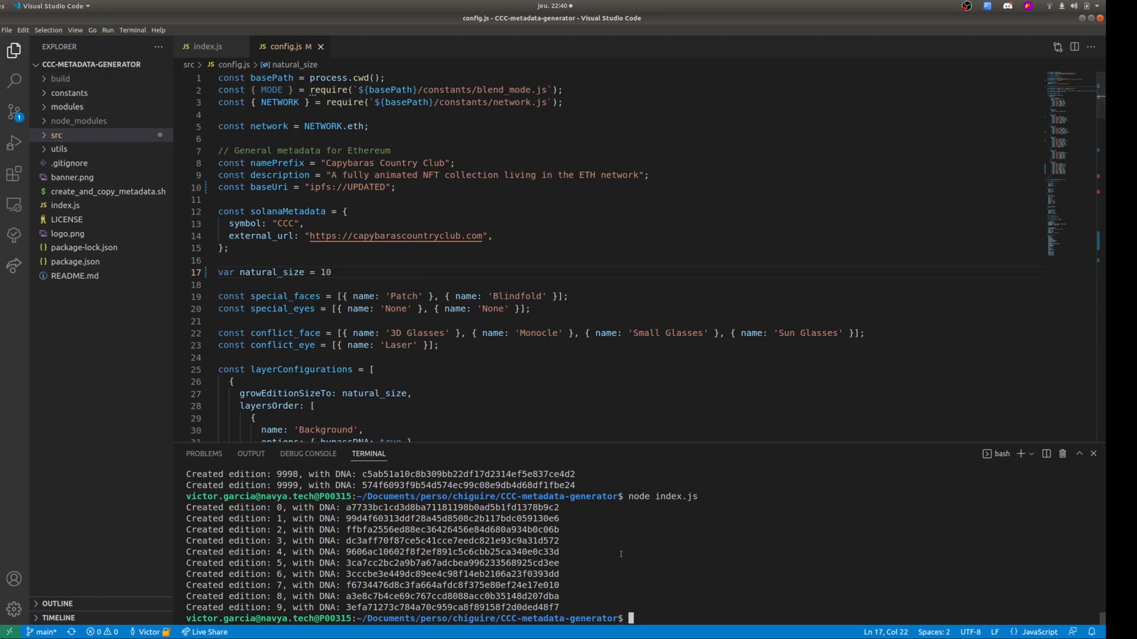
{"action": "left_click_drag", "start_coordinate": [628, 496], "coordinate": [709, 496]}
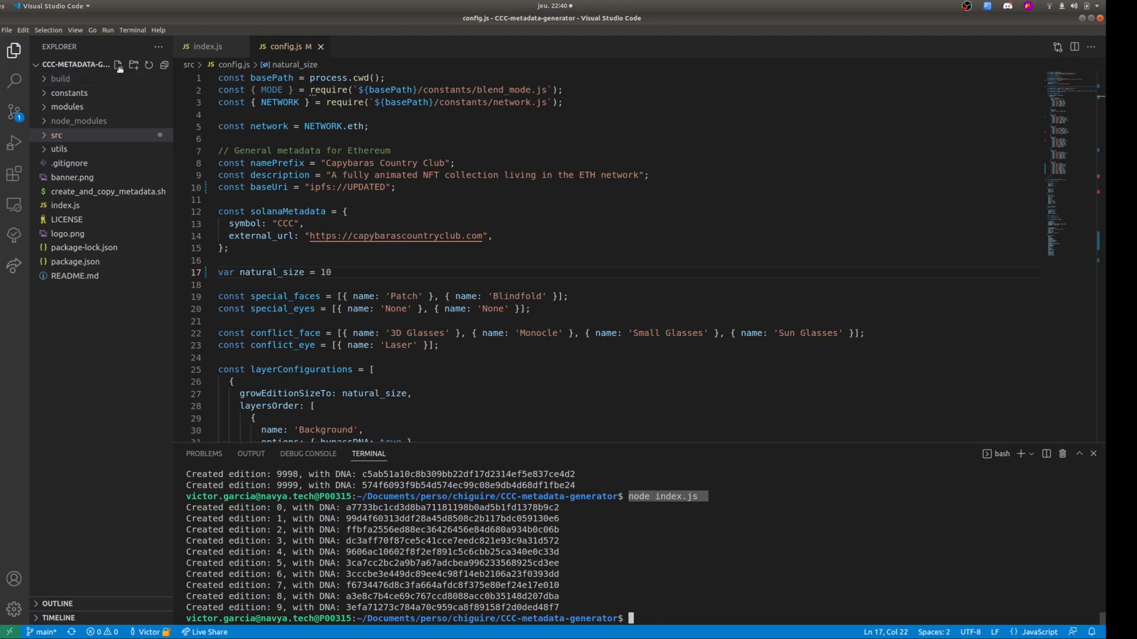
Refresh the project file tree and expand the generated build folder with its images and json subfolders.
{"action": "left_click", "coordinate": [150, 65]}
{"action": "left_click", "coordinate": [51, 134]}
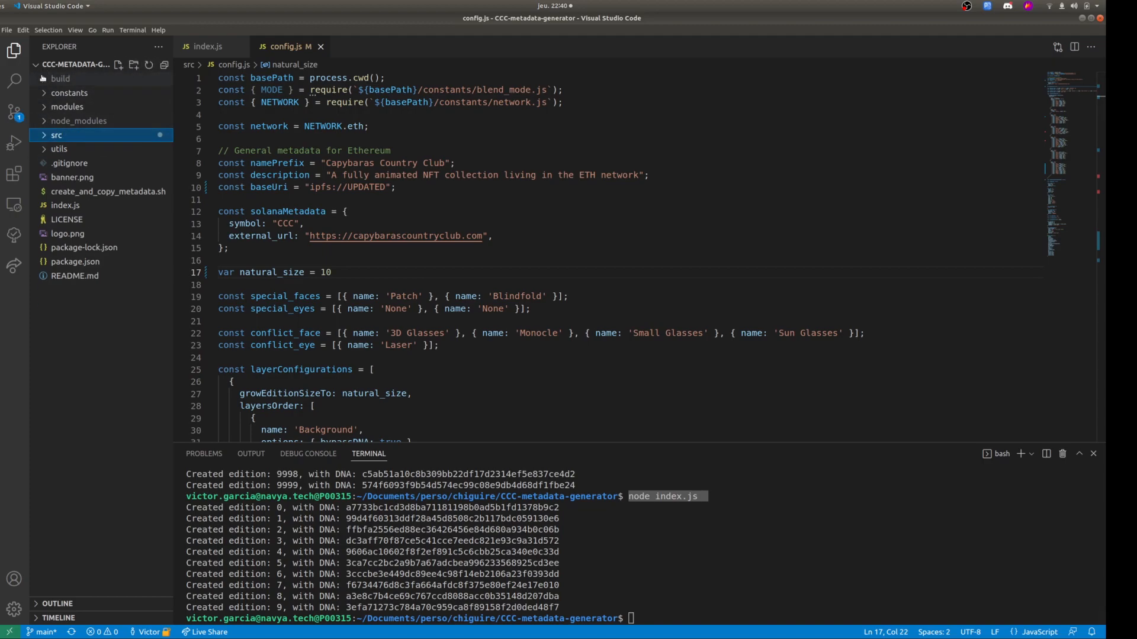
{"action": "left_click", "coordinate": [44, 78]}
{"action": "left_click", "coordinate": [50, 93]}
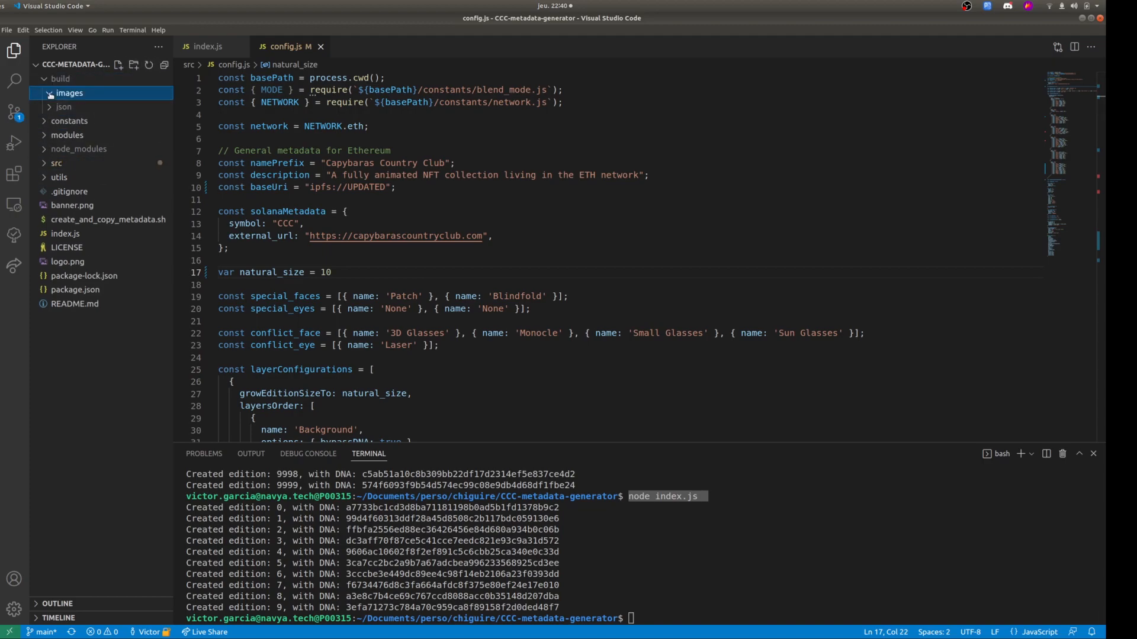
{"action": "left_click", "coordinate": [51, 109]}
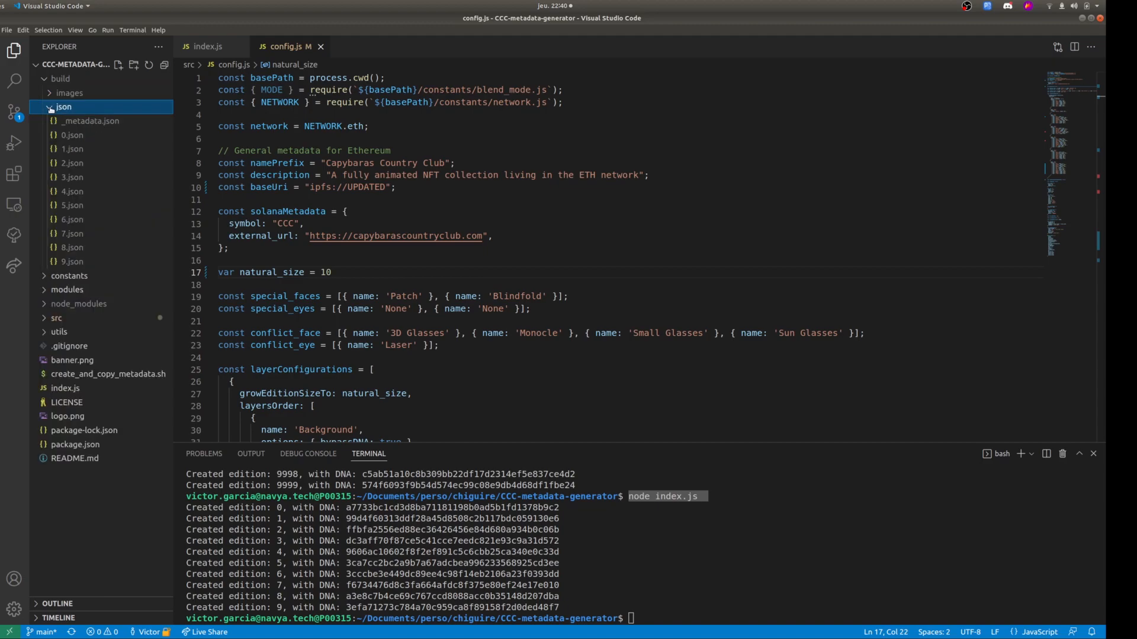
Open 0.json from the build's json folder and review its general fields and trait attributes.
{"action": "left_click", "coordinate": [92, 138]}
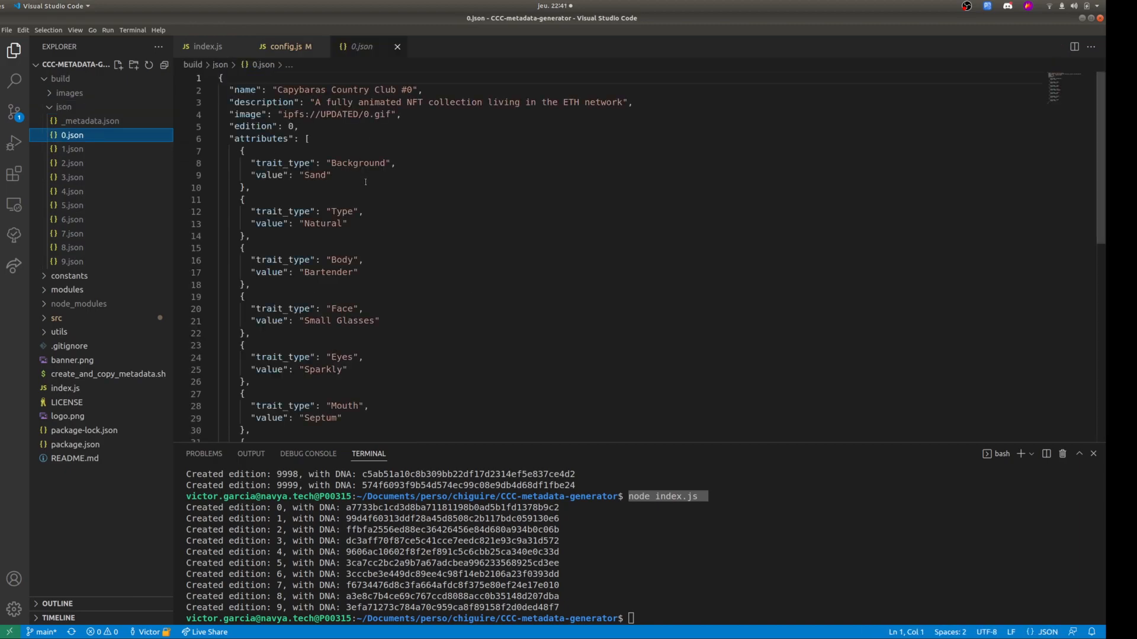
{"action": "scroll", "coordinate": [366, 182], "scroll_direction": "down", "scroll_amount": 5}
{"action": "scroll", "coordinate": [336, 262], "scroll_direction": "up", "scroll_amount": 1}
{"action": "scroll", "coordinate": [386, 278], "scroll_direction": "up", "scroll_amount": 5}
{"action": "scroll", "coordinate": [414, 295], "scroll_direction": "down", "scroll_amount": 4}
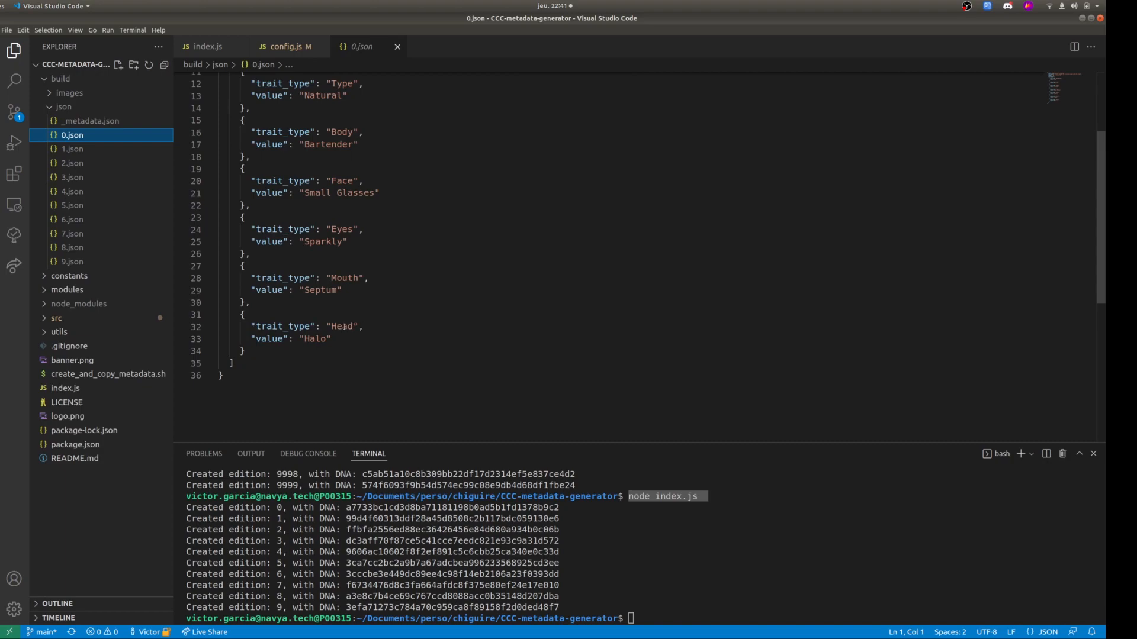
{"action": "scroll", "coordinate": [343, 315], "scroll_direction": "up", "scroll_amount": 4}
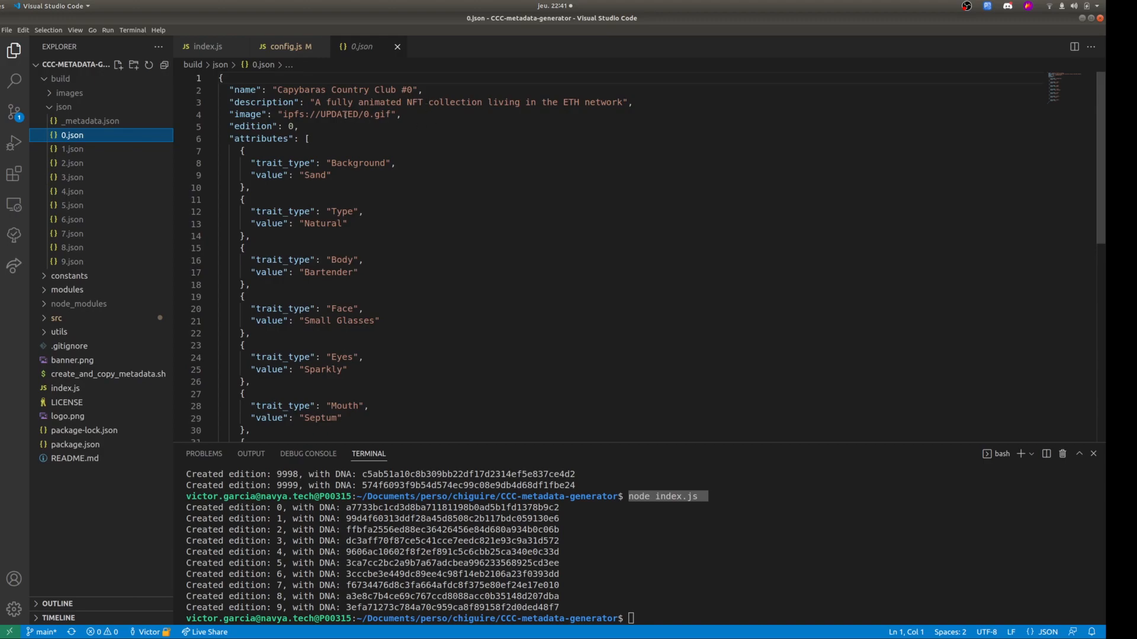
Highlight the image URI in 0.json and the matching baseUri value in config.js.
{"action": "left_click_drag", "start_coordinate": [279, 114], "coordinate": [397, 114]}
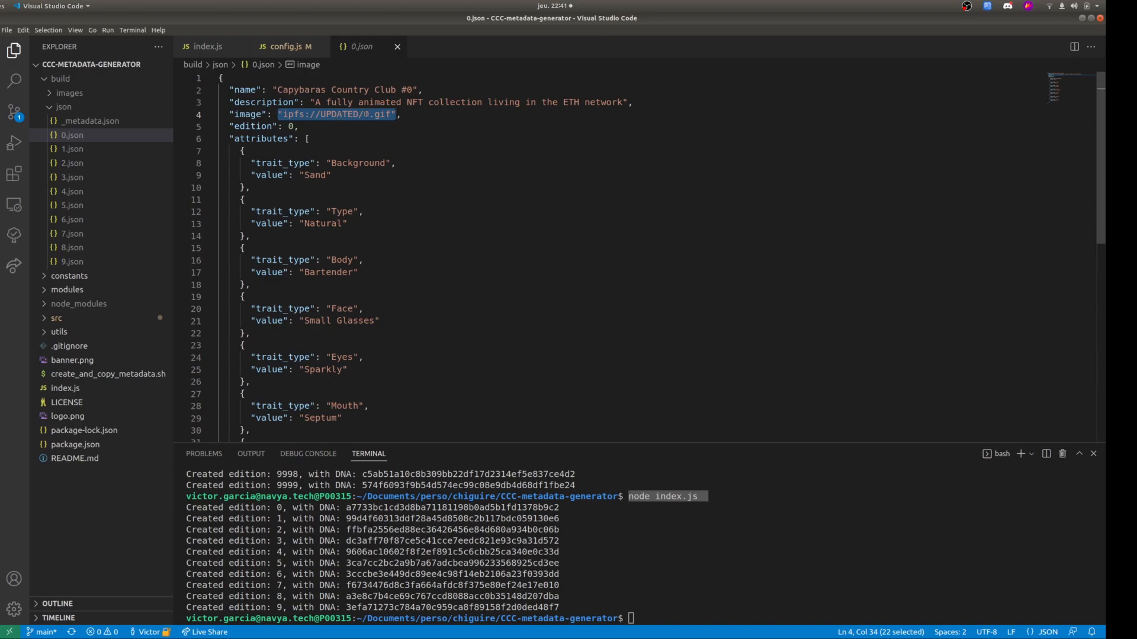
{"action": "left_click", "coordinate": [360, 114]}
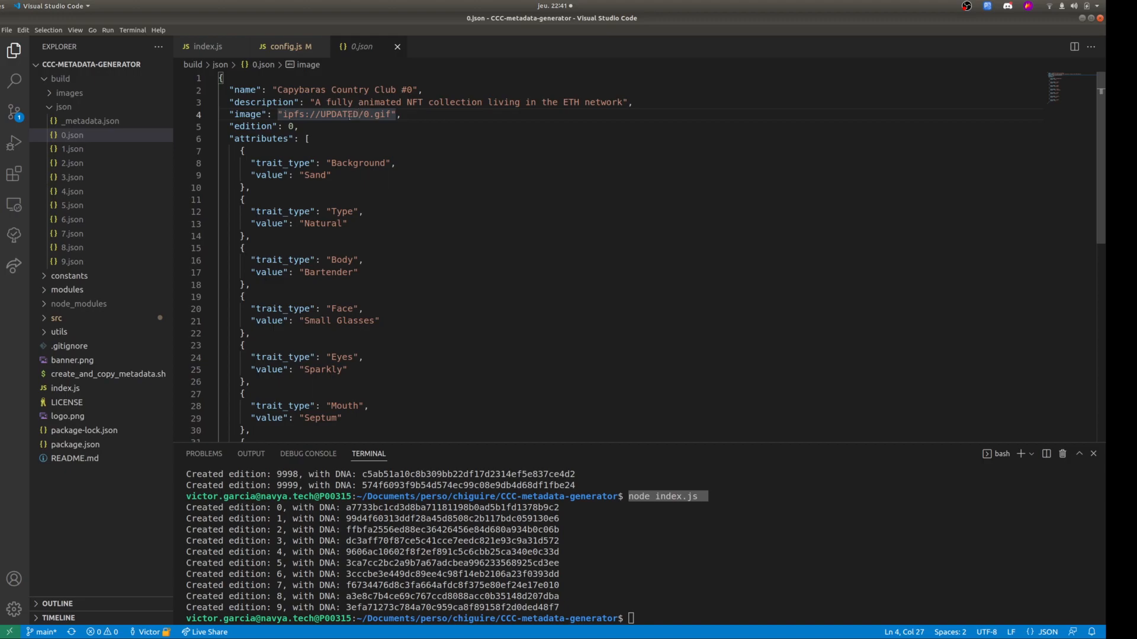
{"action": "left_click", "coordinate": [259, 48]}
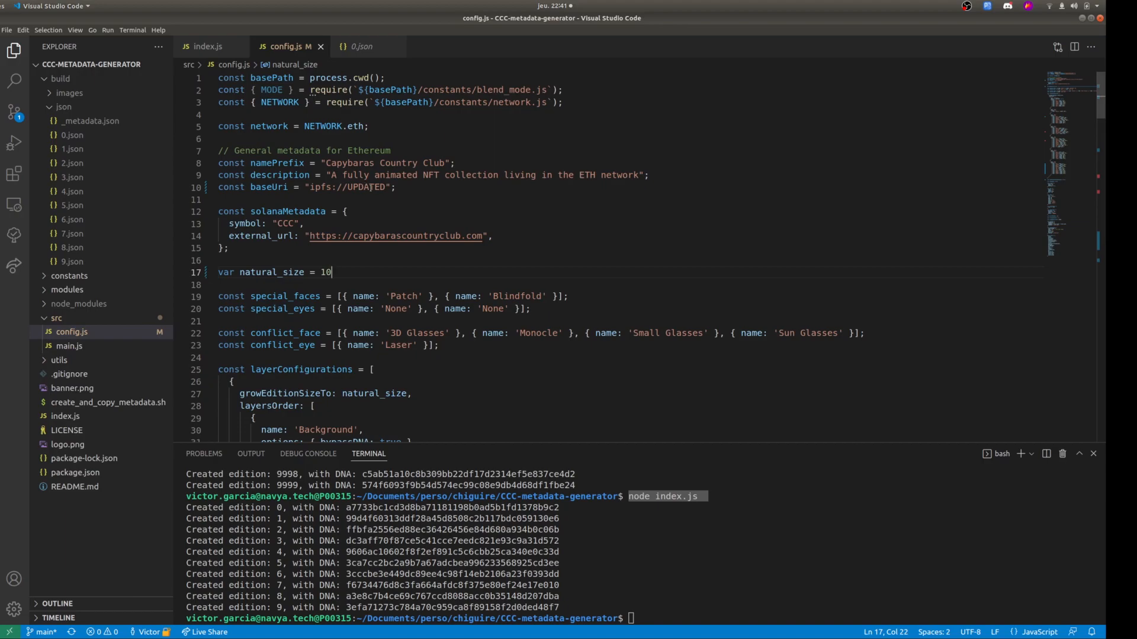
{"action": "double_click", "coordinate": [370, 187]}
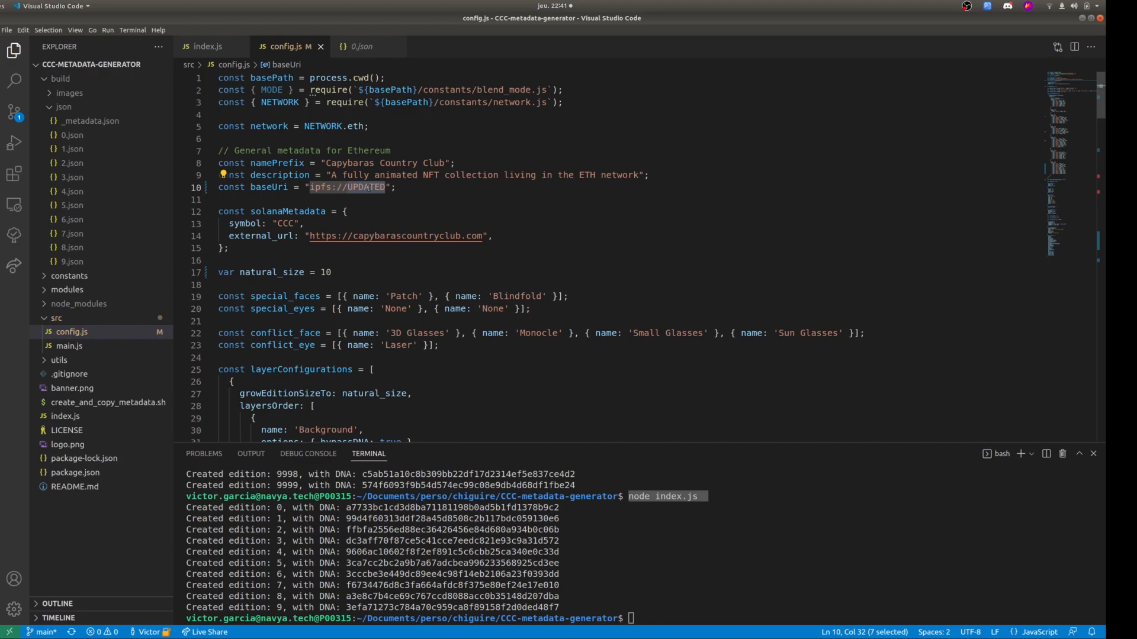
Write the command node utils/update_info.js in the terminal and clear it without running it.
{"action": "left_click", "coordinate": [690, 538]}
{"action": "type", "text": "node"}
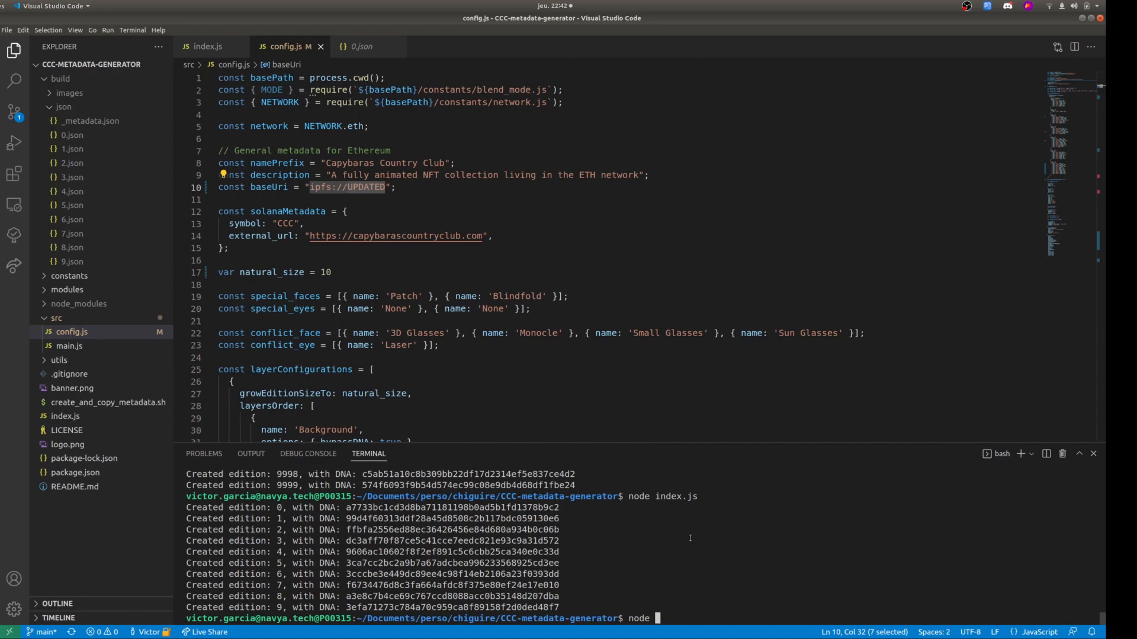
{"action": "type", "text": "u"}
{"action": "key", "text": "Tab"}
{"action": "type", "text": "up"}
{"action": "key", "text": "Tab"}
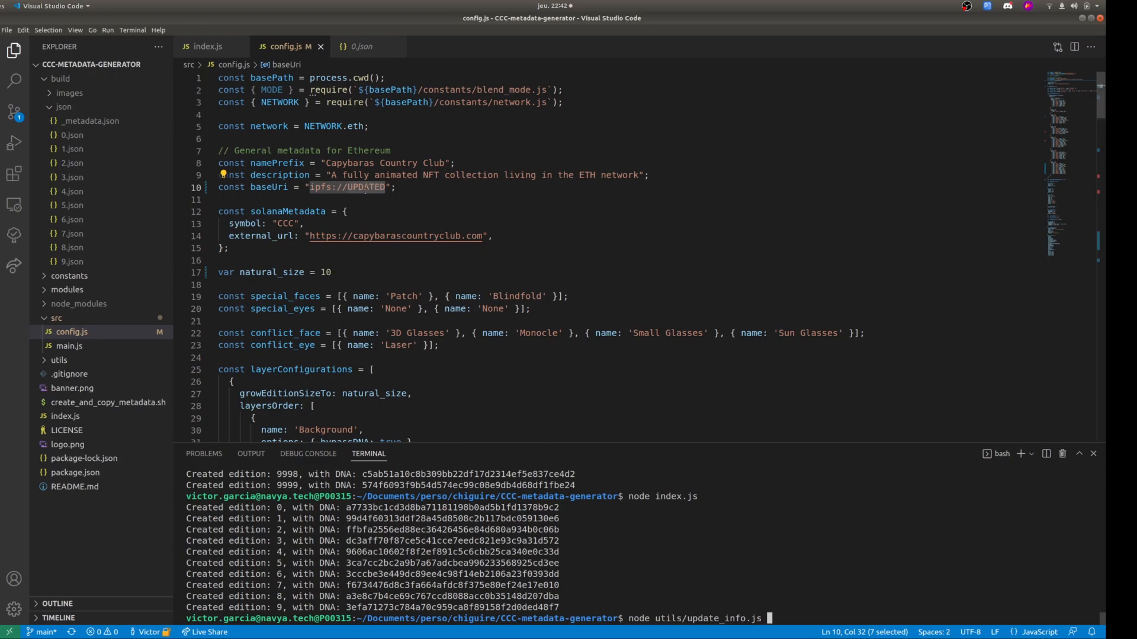
{"action": "key", "text": "BackSpace"}
{"action": "key", "text": "BackSpace"}
{"action": "key", "text": "BackSpace"}
{"action": "key", "text": "BackSpace"}
{"action": "key", "text": "BackSpace"}
{"action": "key", "text": "BackSpace"}
{"action": "key", "text": "BackSpace"}
{"action": "key", "text": "BackSpace"}
{"action": "key", "text": "BackSpace"}
{"action": "key", "text": "BackSpace"}
{"action": "key", "text": "BackSpace"}
{"action": "key", "text": "BackSpace"}
{"action": "key", "text": "BackSpace"}
{"action": "key", "text": "BackSpace"}
{"action": "key", "text": "BackSpace"}
{"action": "key", "text": "BackSpace"}
{"action": "key", "text": "BackSpace"}
{"action": "key", "text": "BackSpace"}
{"action": "key", "text": "BackSpace"}
{"action": "key", "text": "BackSpace"}
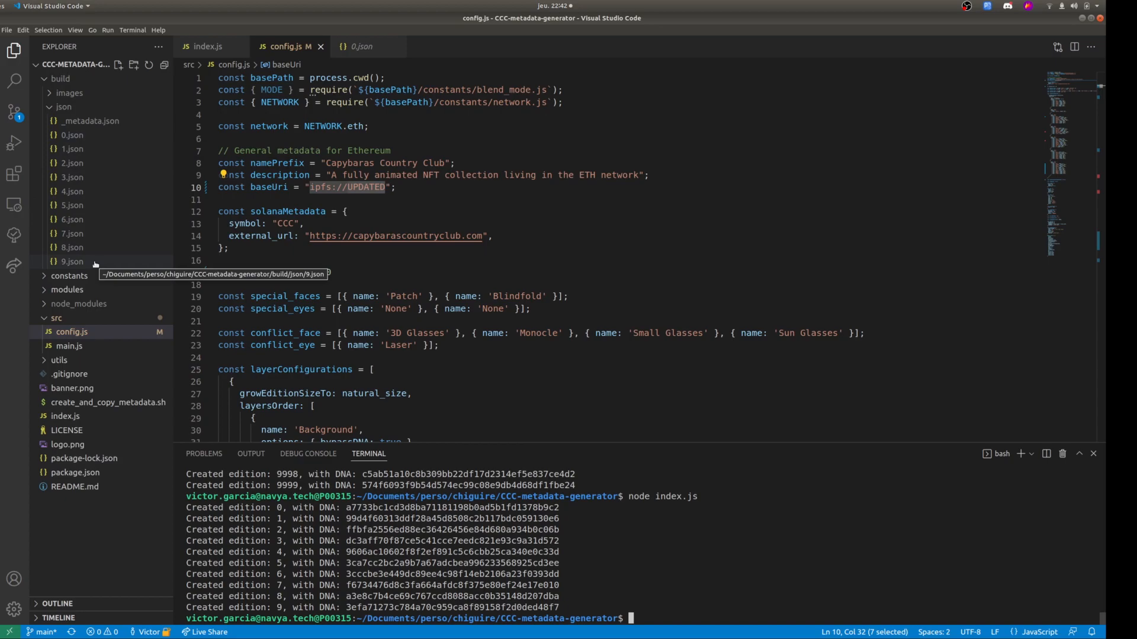
Open _metadata.json, review the combined entries down to edition 4 and highlight that edition's Background value.
{"action": "left_click", "coordinate": [88, 122]}
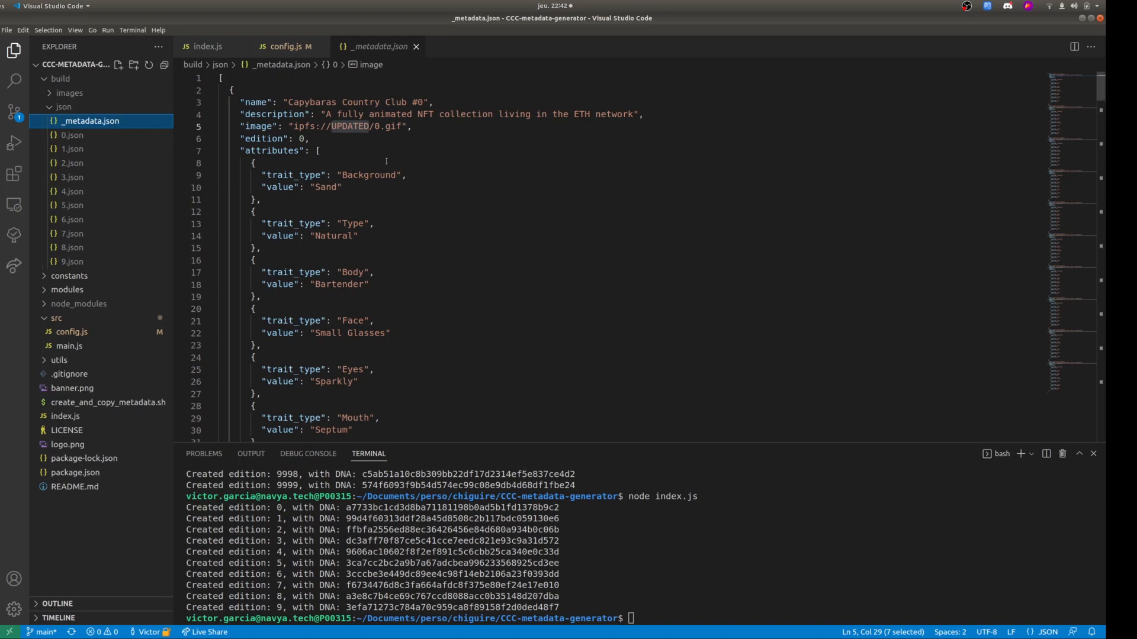
{"action": "scroll", "coordinate": [402, 192], "scroll_direction": "down", "scroll_amount": 15}
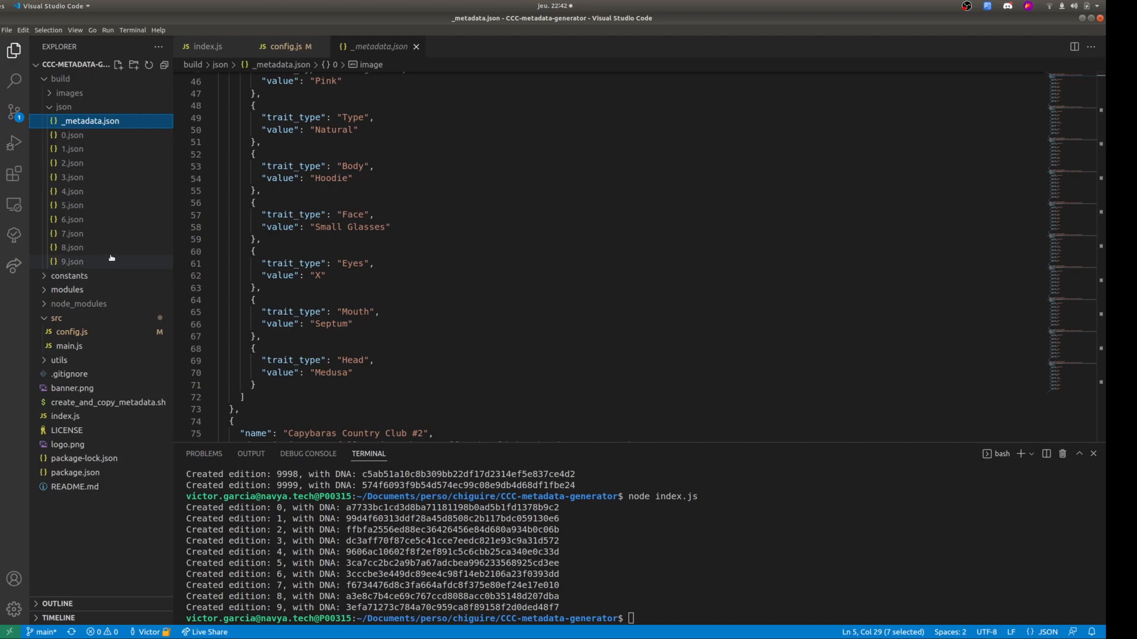
{"action": "scroll", "coordinate": [374, 287], "scroll_direction": "down", "scroll_amount": 12}
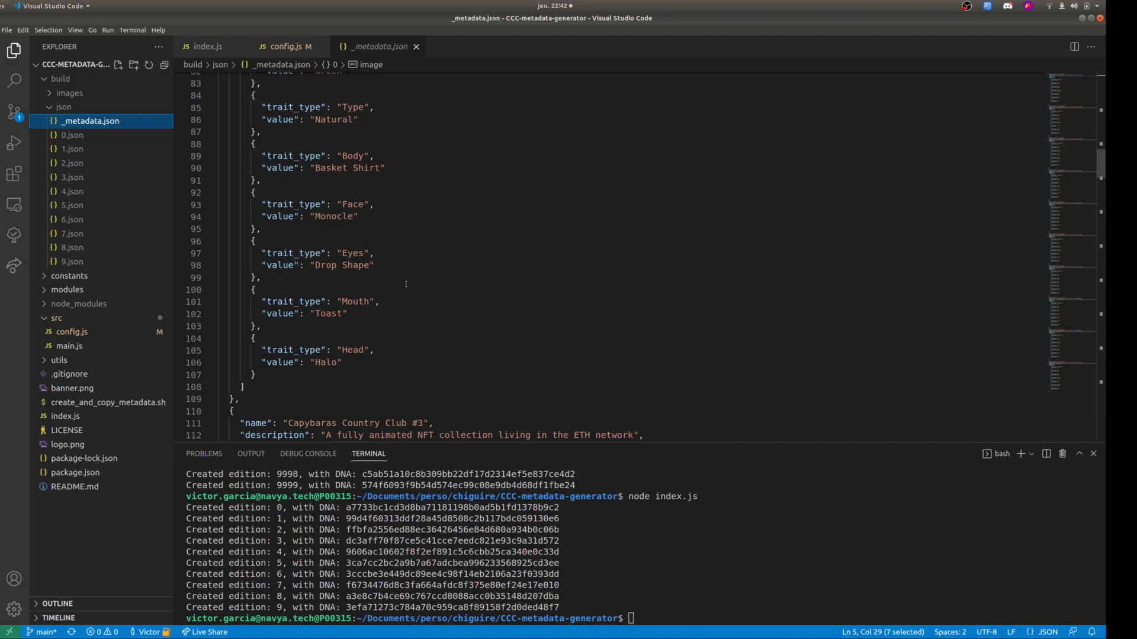
{"action": "scroll", "coordinate": [406, 284], "scroll_direction": "down", "scroll_amount": 9}
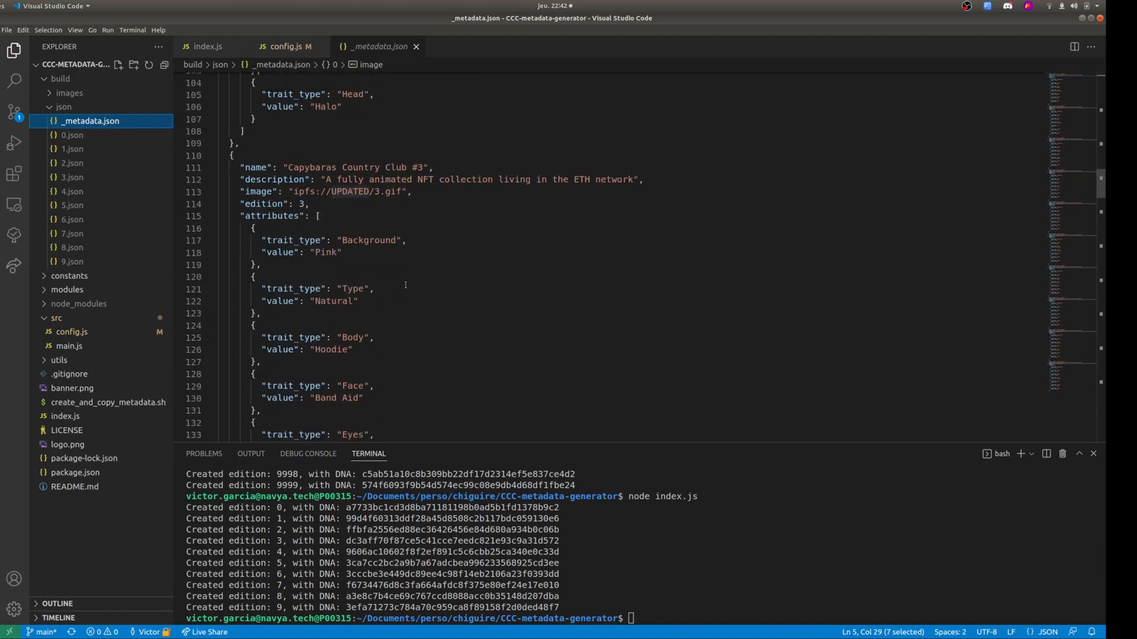
{"action": "scroll", "coordinate": [405, 284], "scroll_direction": "down", "scroll_amount": 7}
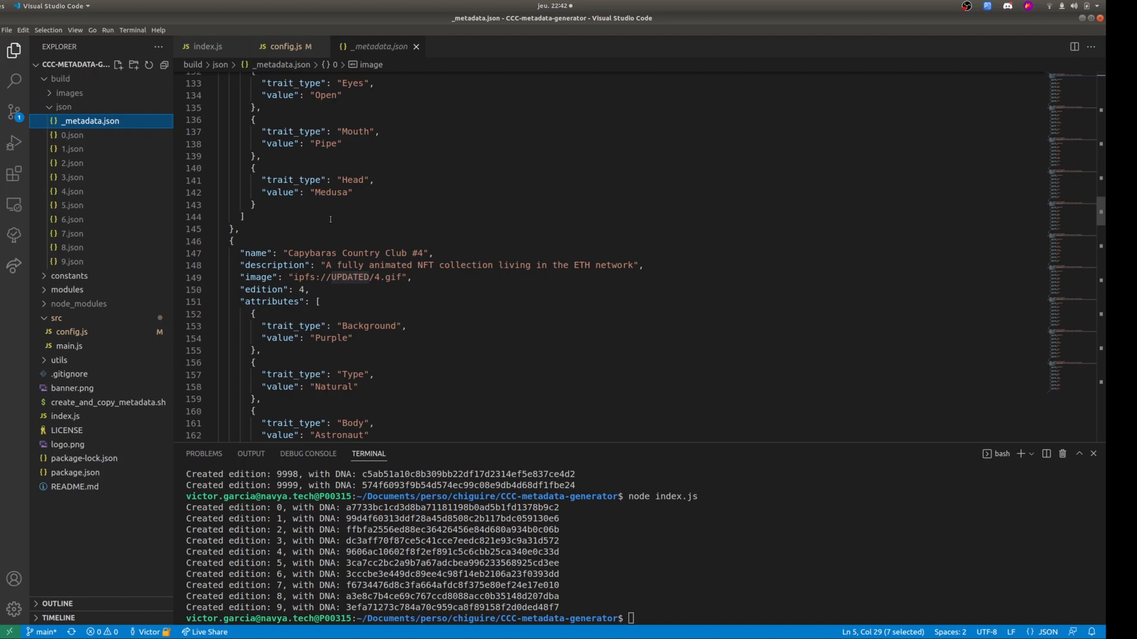
{"action": "double_click", "coordinate": [339, 336]}
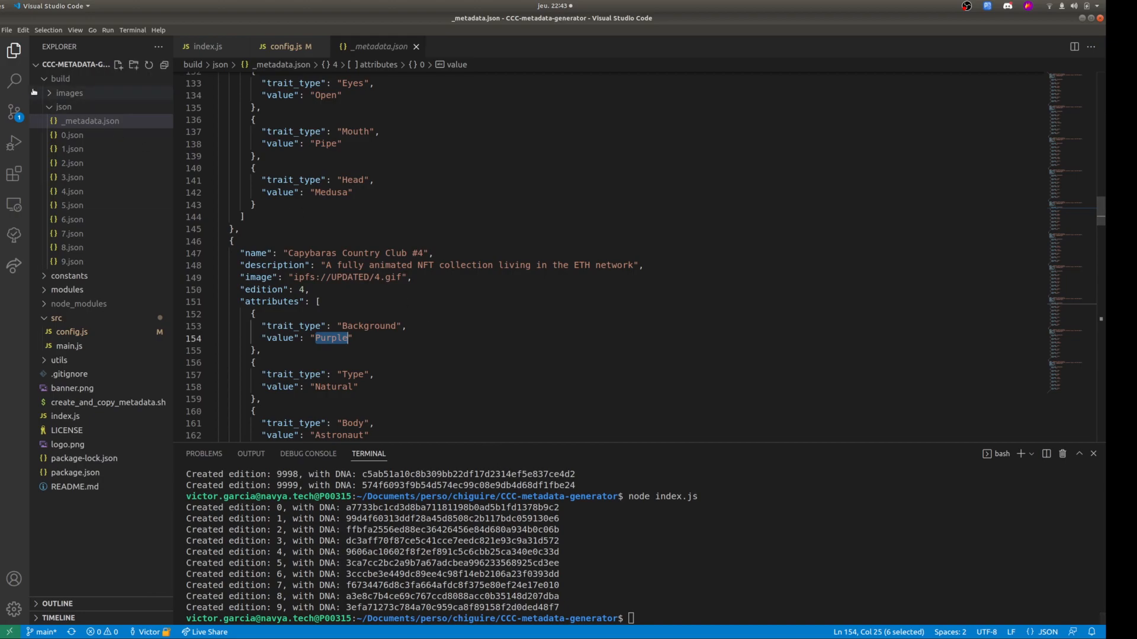
Switch to the file manager, open CCC_tutorial/CCC-metadata-generator/build/json and select the _metadata.json file.
{"action": "left_click", "coordinate": [14, 52]}
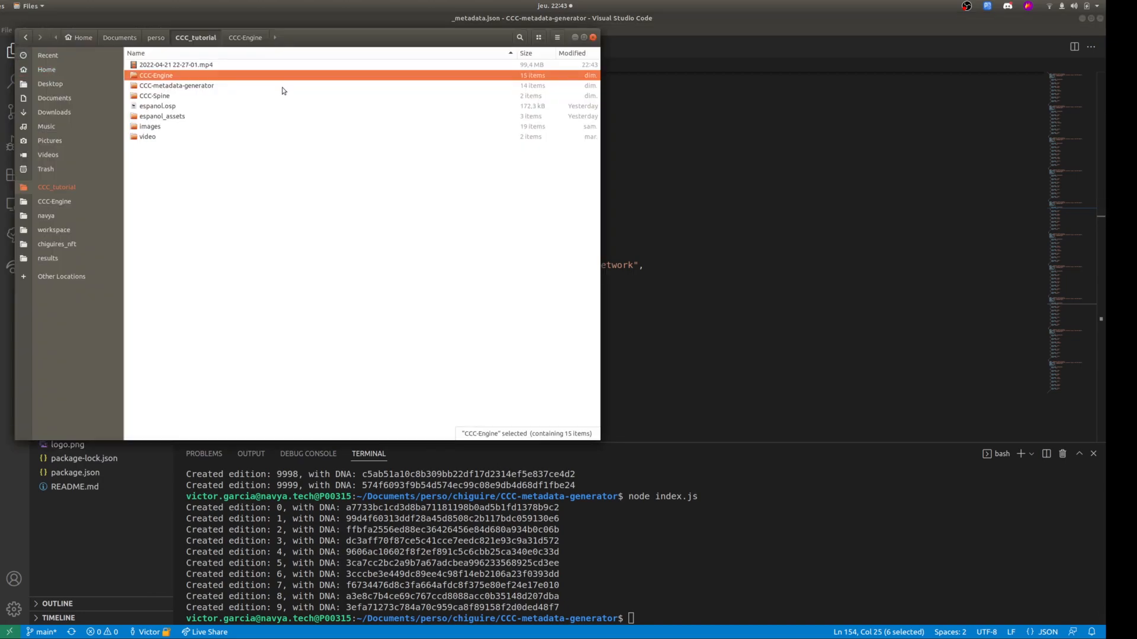
{"action": "left_click_drag", "start_coordinate": [322, 43], "coordinate": [500, 98]}
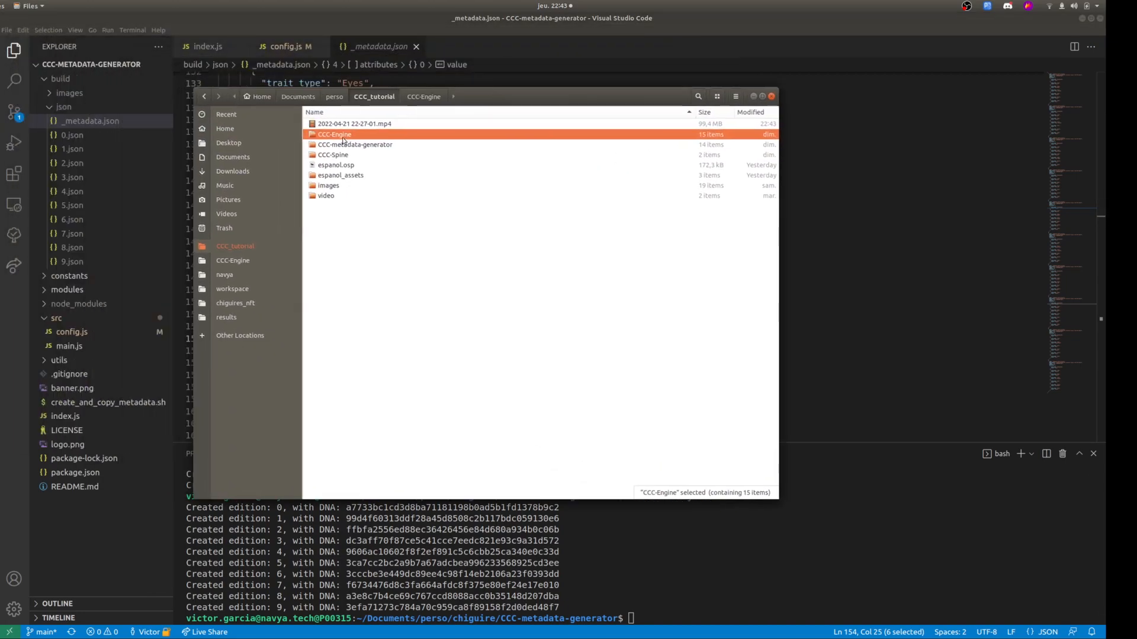
{"action": "double_click", "coordinate": [363, 145]}
{"action": "double_click", "coordinate": [363, 124]}
{"action": "double_click", "coordinate": [363, 133]}
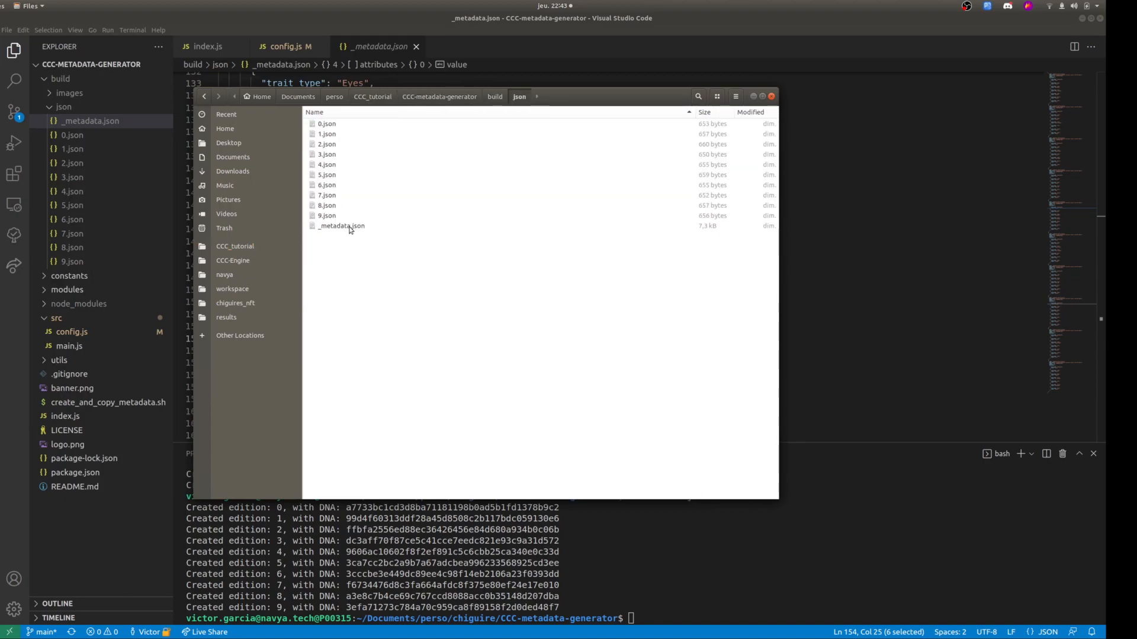
{"action": "left_click", "coordinate": [346, 229]}
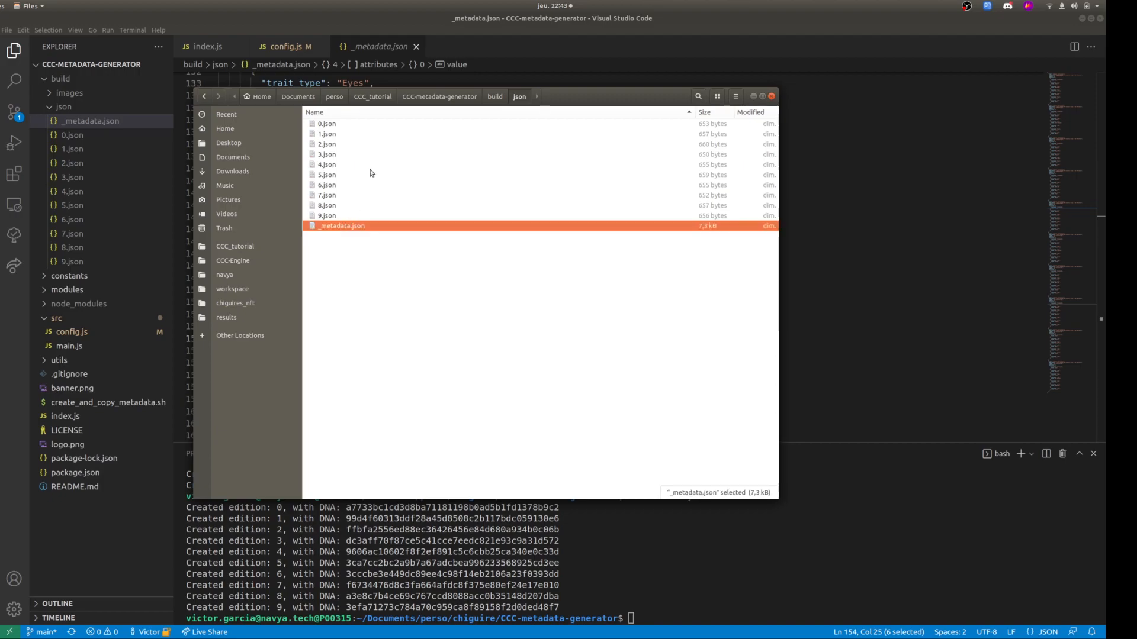
Paste the copied _metadata.json into CCC_tutorial/CCC-Engine/metadata, replacing the existing file.
{"action": "left_click", "coordinate": [418, 102]}
{"action": "left_click", "coordinate": [374, 97]}
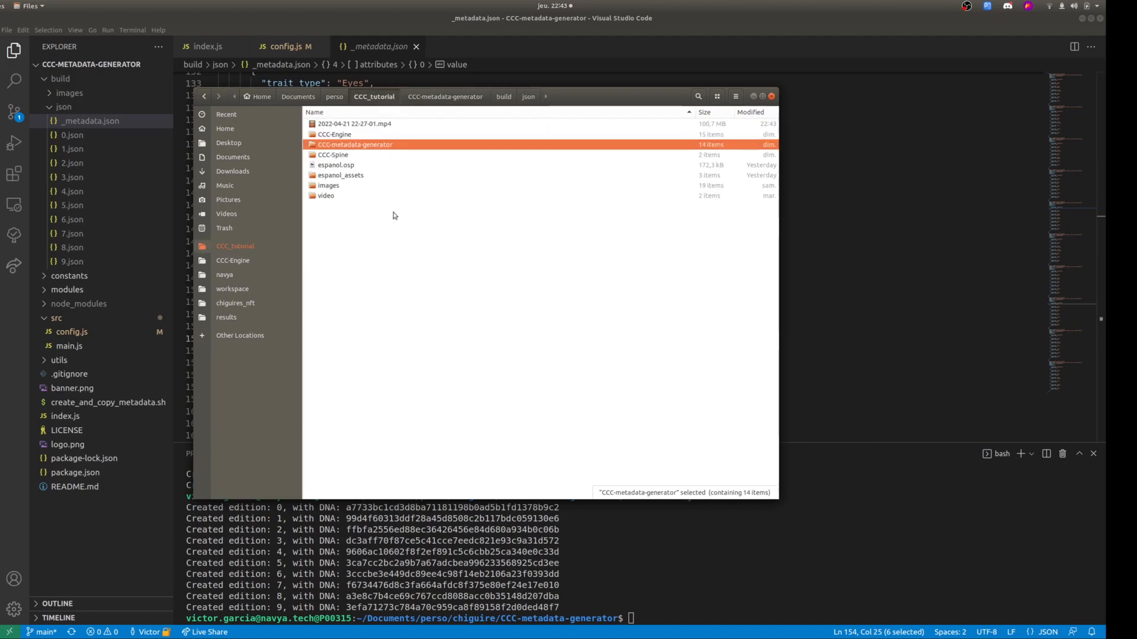
{"action": "double_click", "coordinate": [357, 135]}
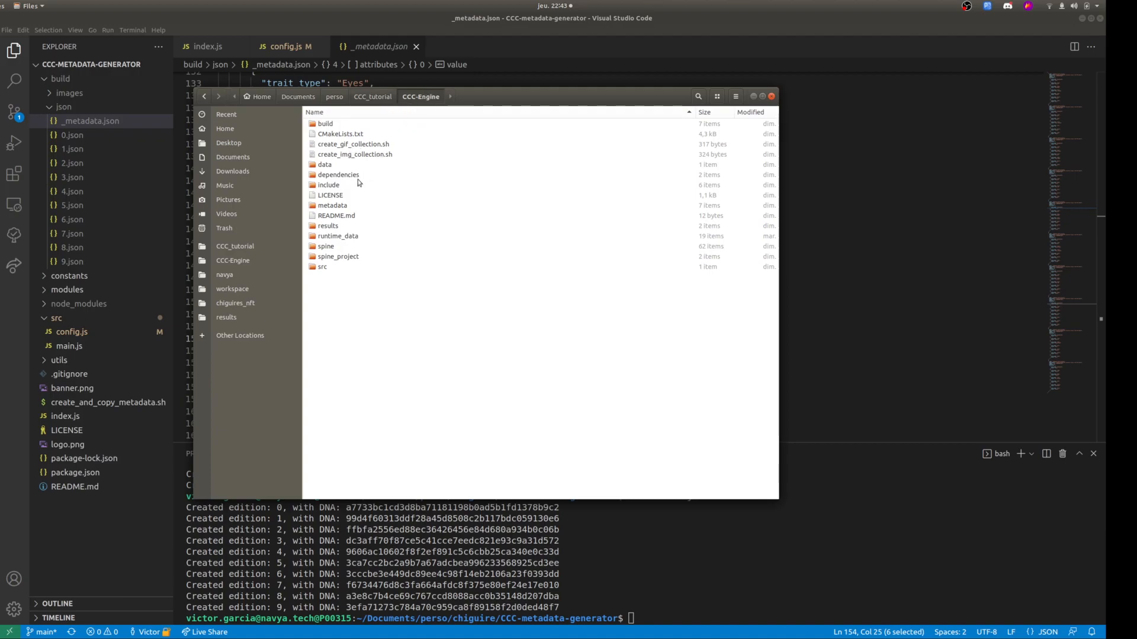
{"action": "double_click", "coordinate": [350, 206]}
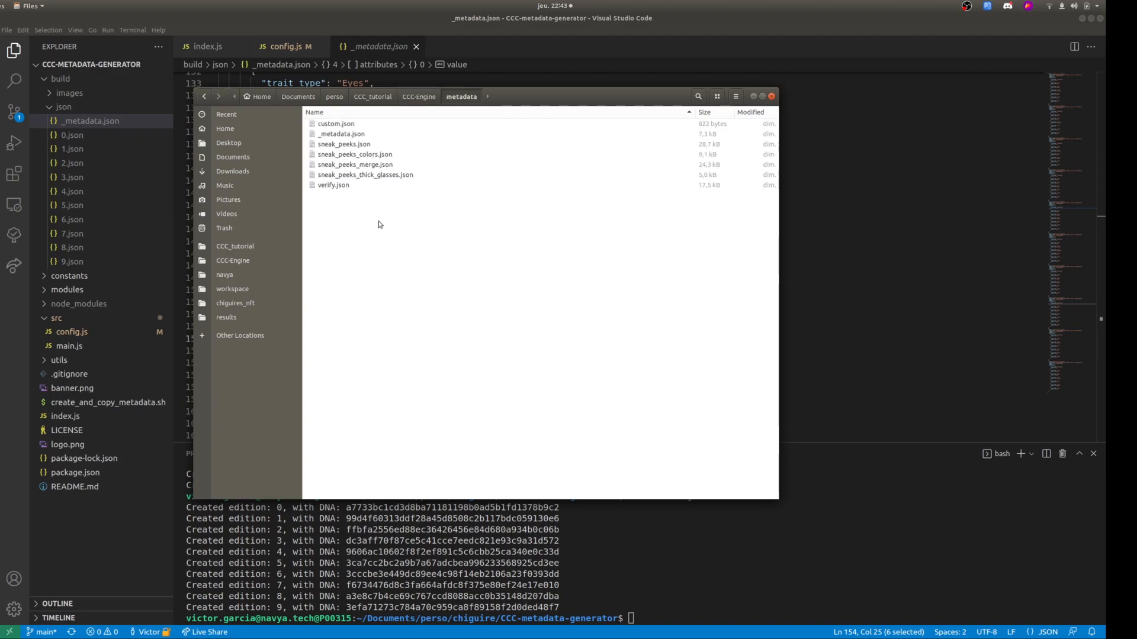
{"action": "key", "text": "ctrl+v"}
{"action": "left_click", "coordinate": [543, 232]}
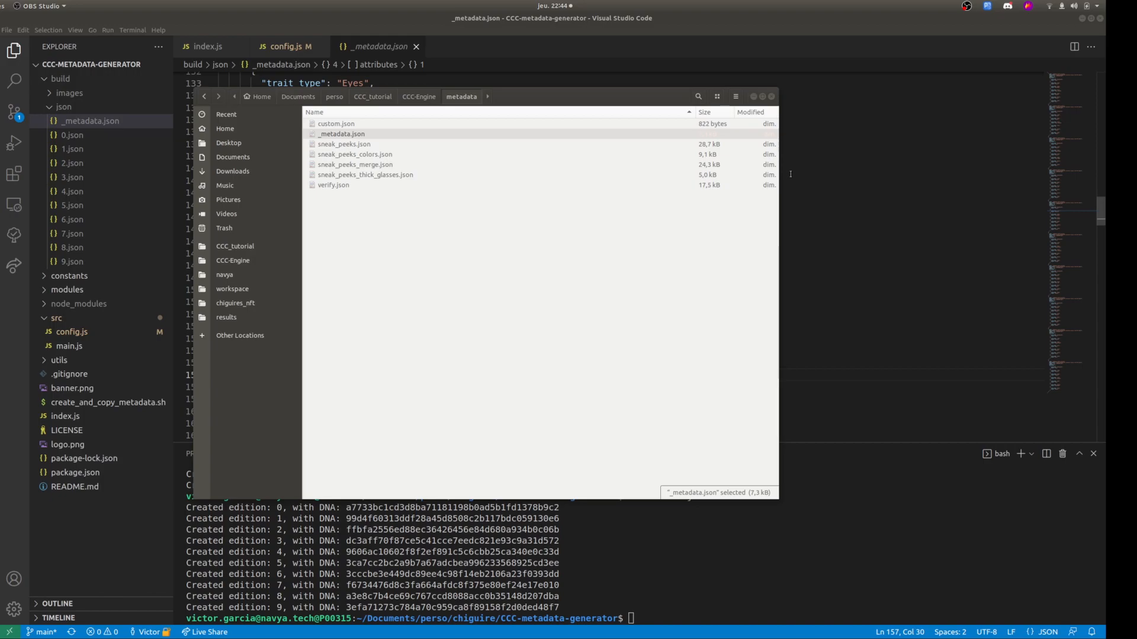
Switch to the code editor and review the first entries of _metadata.json and the Face and Eyes elements in config.js.
{"action": "left_click", "coordinate": [791, 173]}
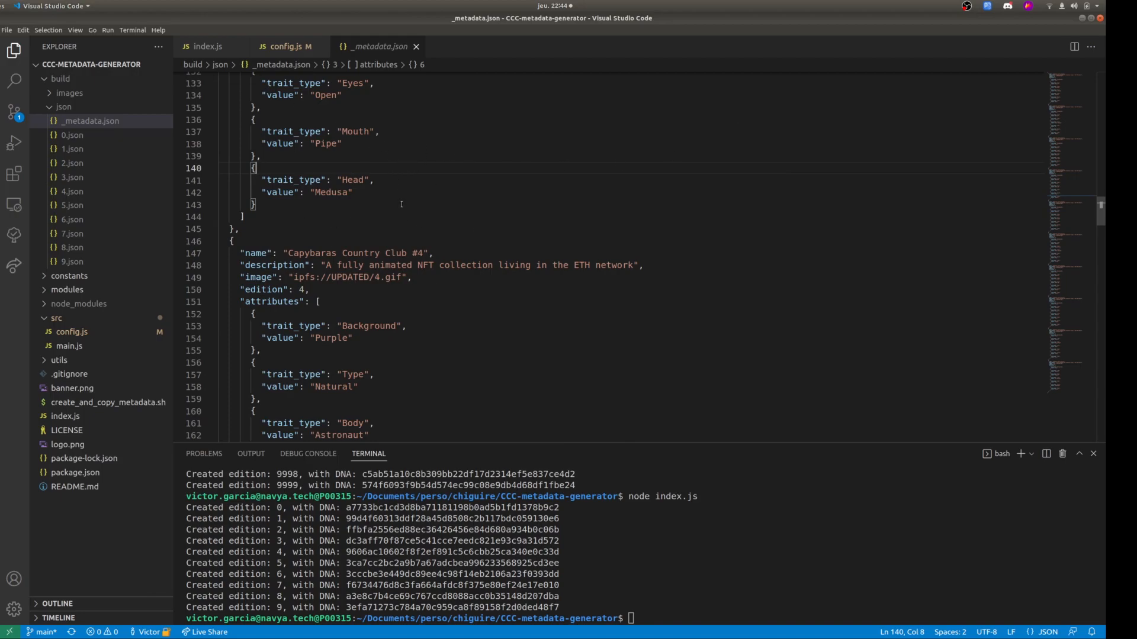
{"action": "scroll", "coordinate": [399, 197], "scroll_direction": "up", "scroll_amount": 20}
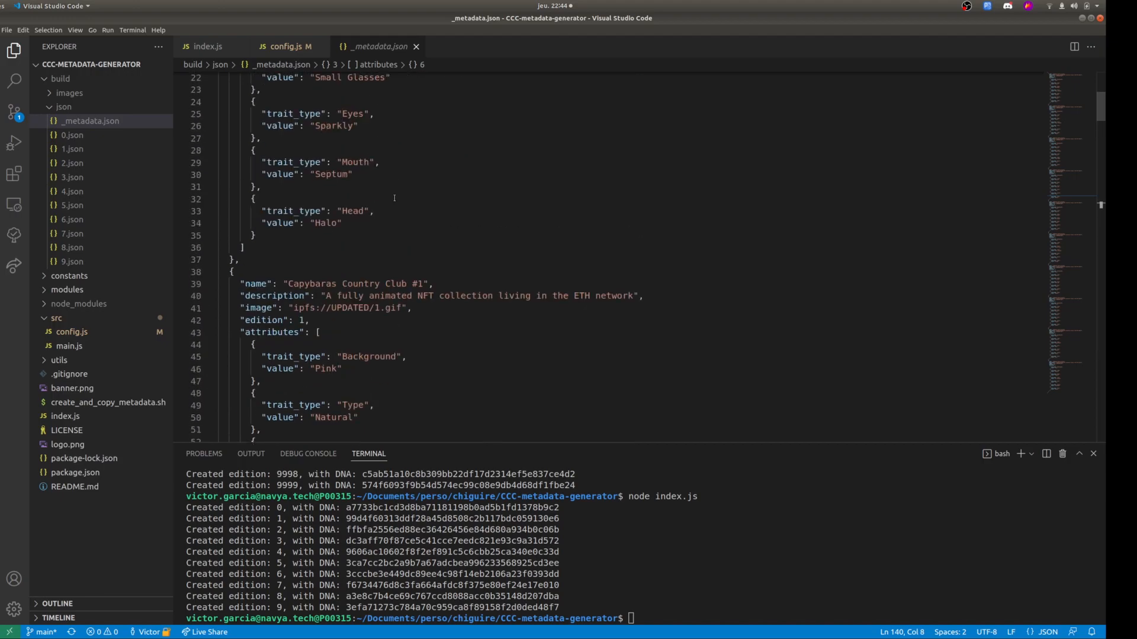
{"action": "double_click", "coordinate": [366, 187]}
{"action": "scroll", "coordinate": [357, 147], "scroll_direction": "down", "scroll_amount": 20}
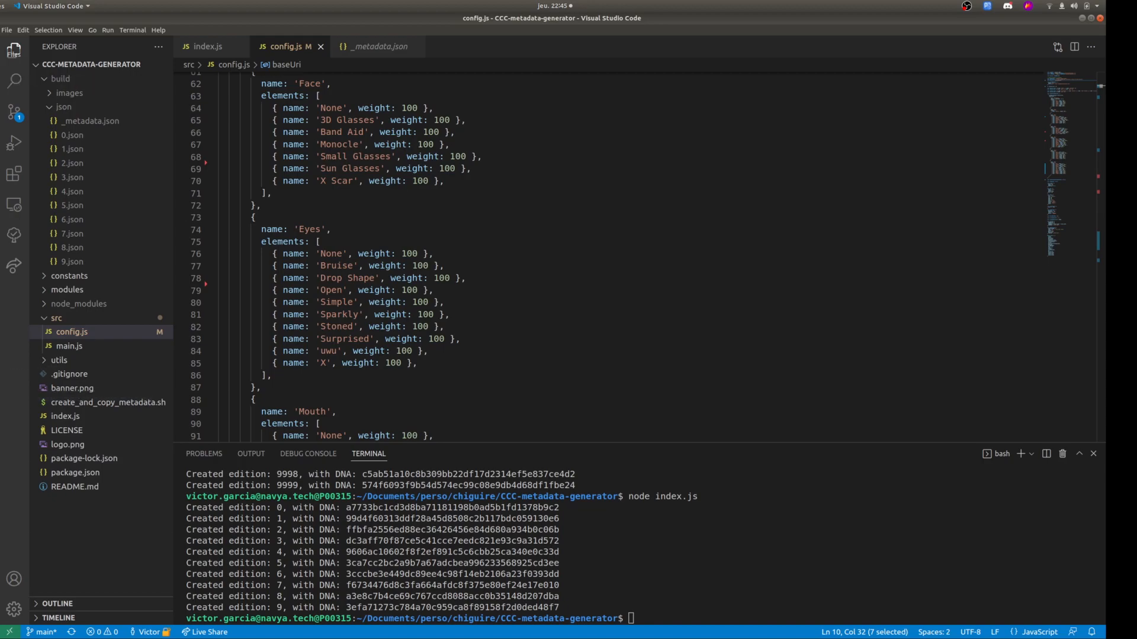
Switch to the file manager, open CCC-Engine/data/images/comun/body and select the three 3_astro images.
{"action": "left_click", "coordinate": [0, 55]}
{"action": "left_click", "coordinate": [373, 97]}
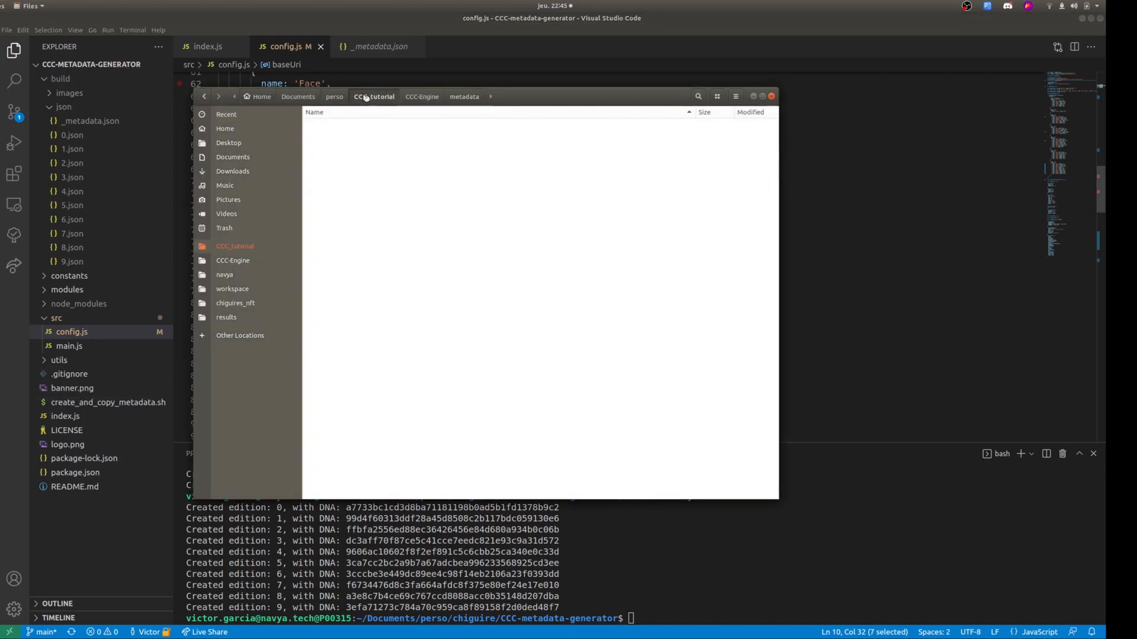
{"action": "double_click", "coordinate": [349, 135]}
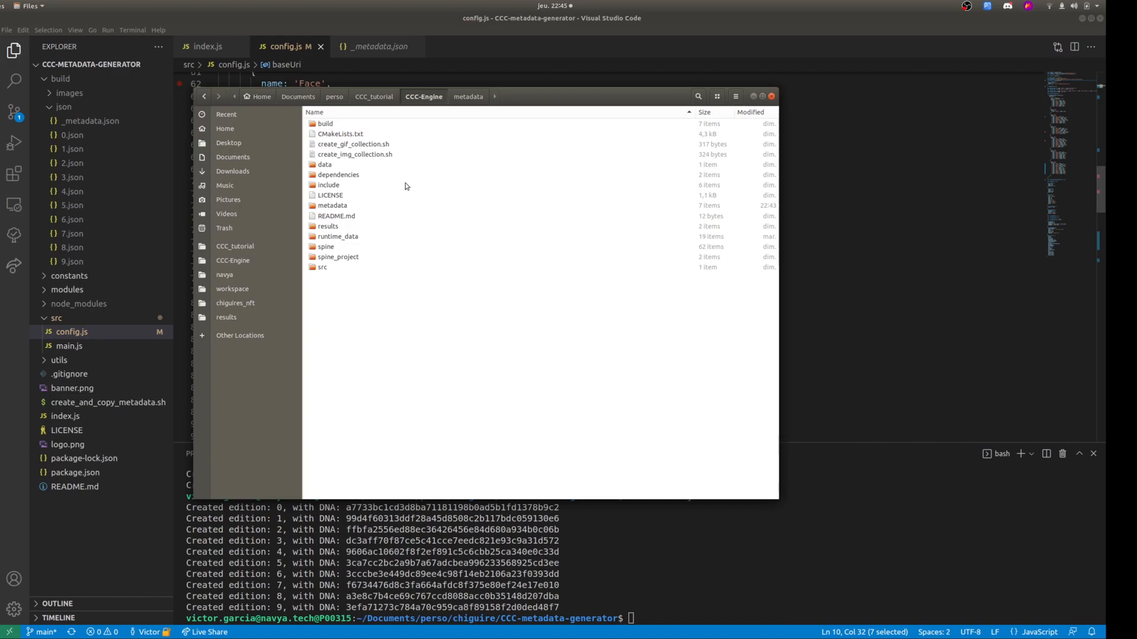
{"action": "double_click", "coordinate": [353, 166]}
{"action": "double_click", "coordinate": [359, 125]}
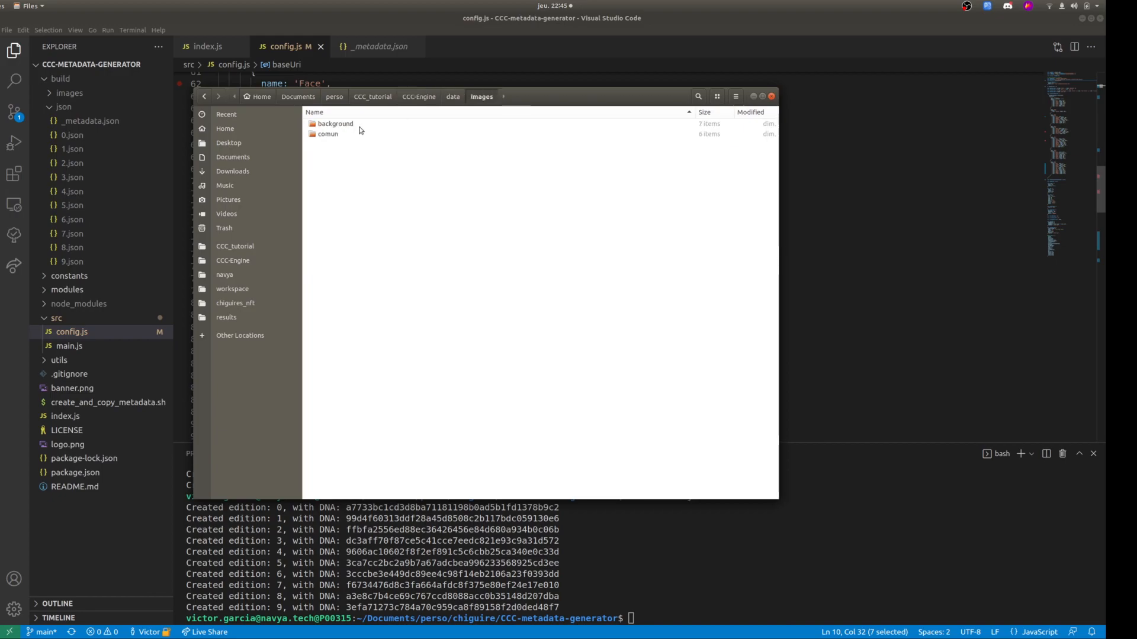
{"action": "double_click", "coordinate": [358, 135]}
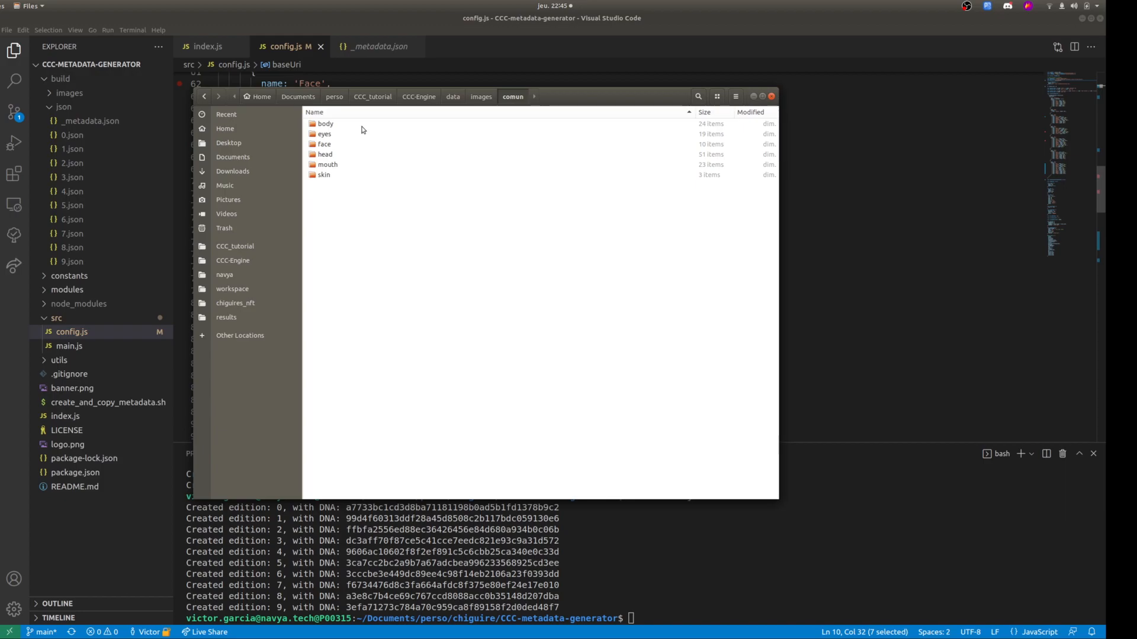
{"action": "double_click", "coordinate": [348, 125]}
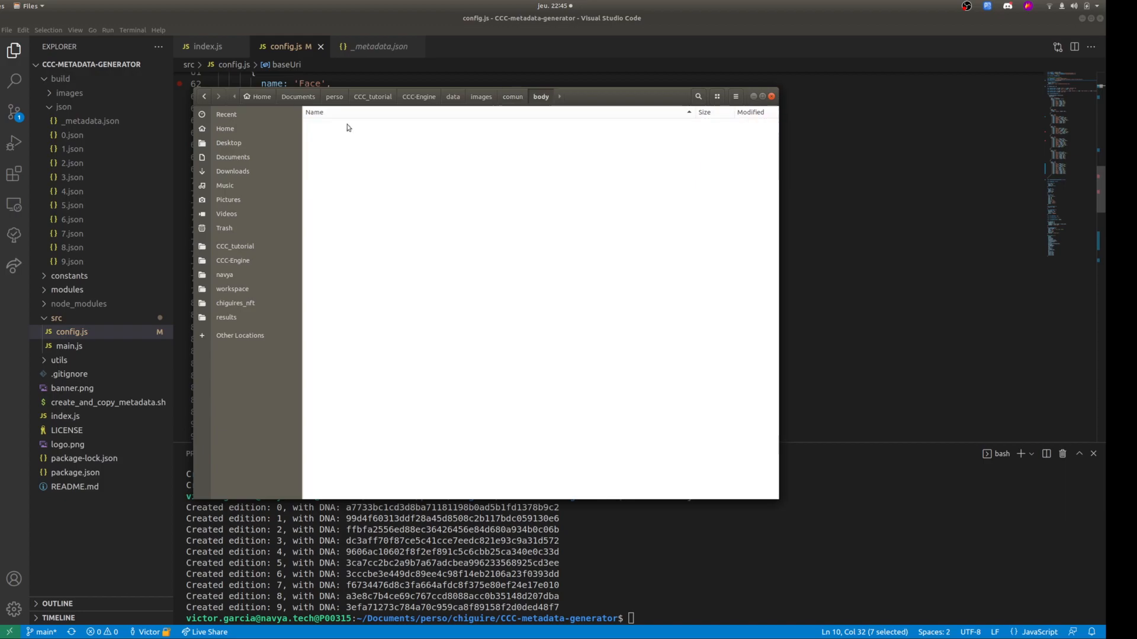
{"action": "key", "text": "shift+Down"}
{"action": "key", "text": "shift+Down"}
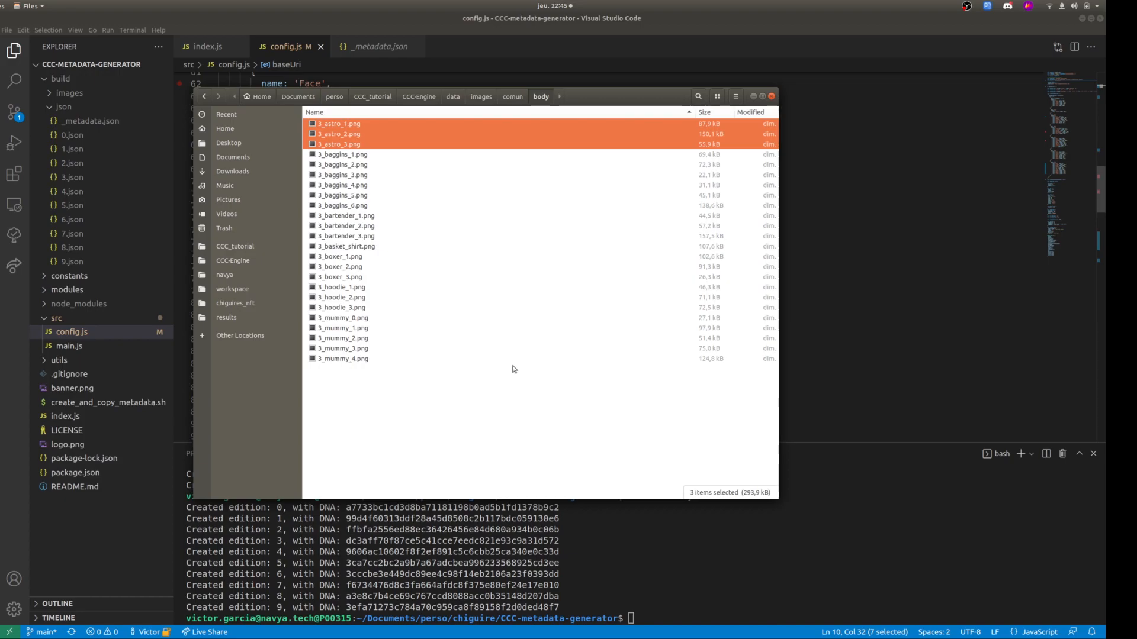
Open 3_astro_1.png in the image viewer and examine the three astronaut body layers through 3_astro_3.png.
{"action": "double_click", "coordinate": [363, 122]}
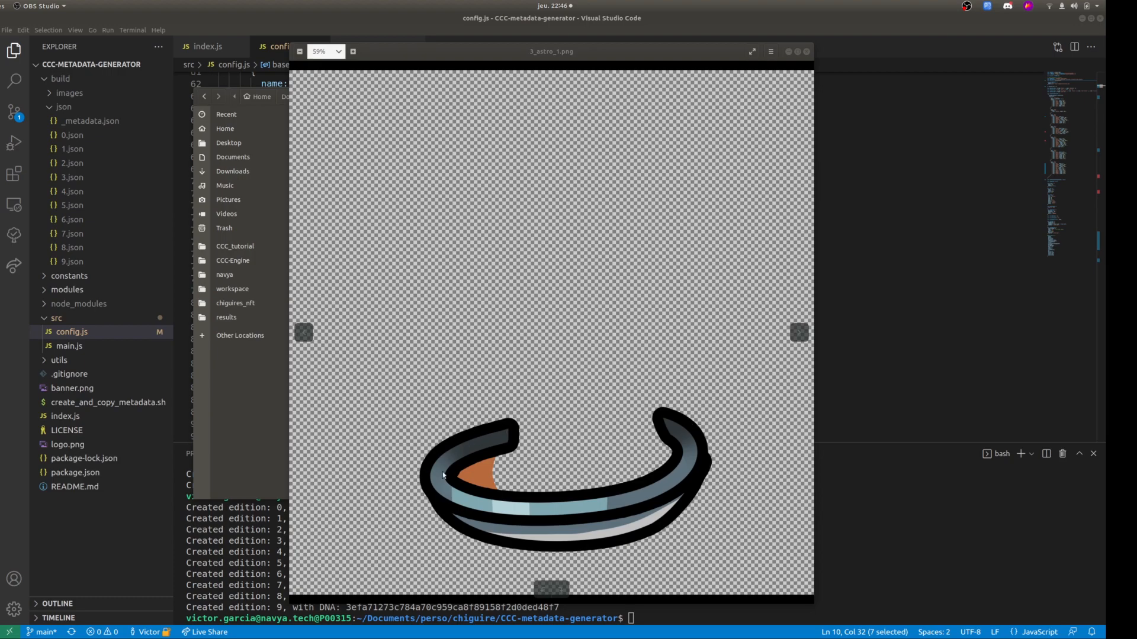
{"action": "left_click", "coordinate": [439, 502]}
{"action": "key", "text": "Right"}
{"action": "key", "text": "Right"}
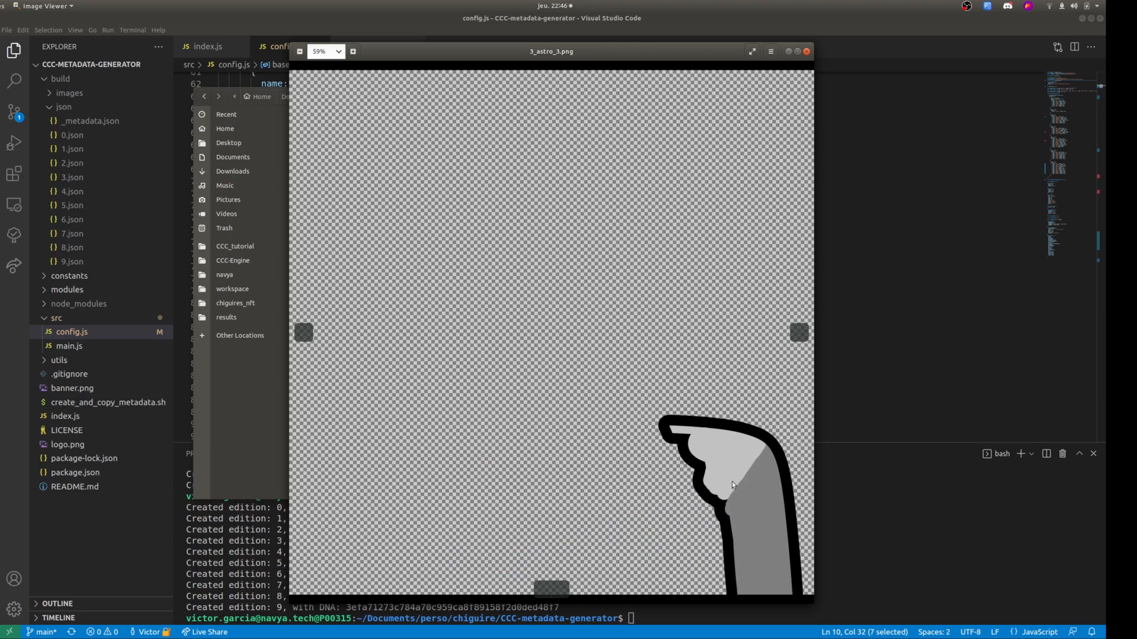
{"action": "key", "text": "Left"}
{"action": "key", "text": "Left"}
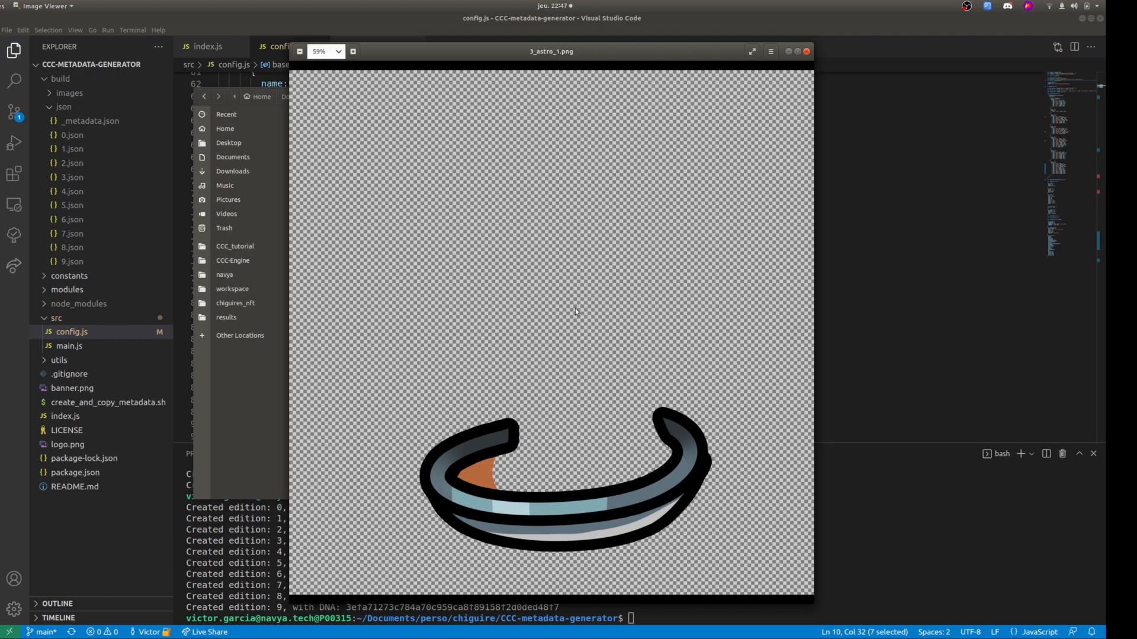
{"action": "key", "text": "Right"}
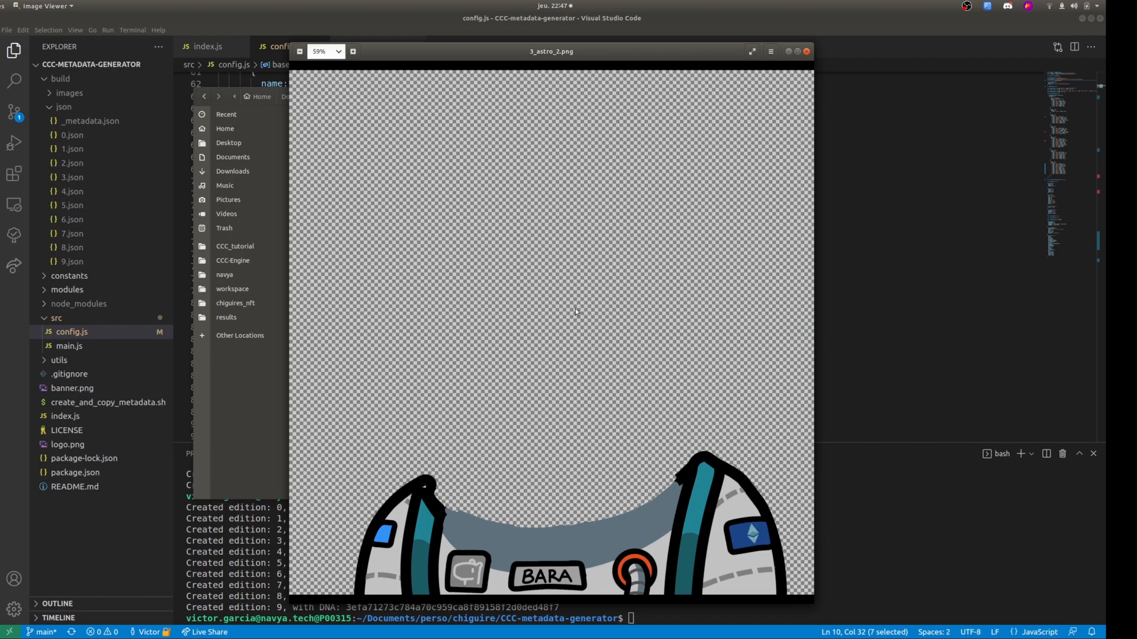
{"action": "key", "text": "Right"}
{"action": "key", "text": "Right"}
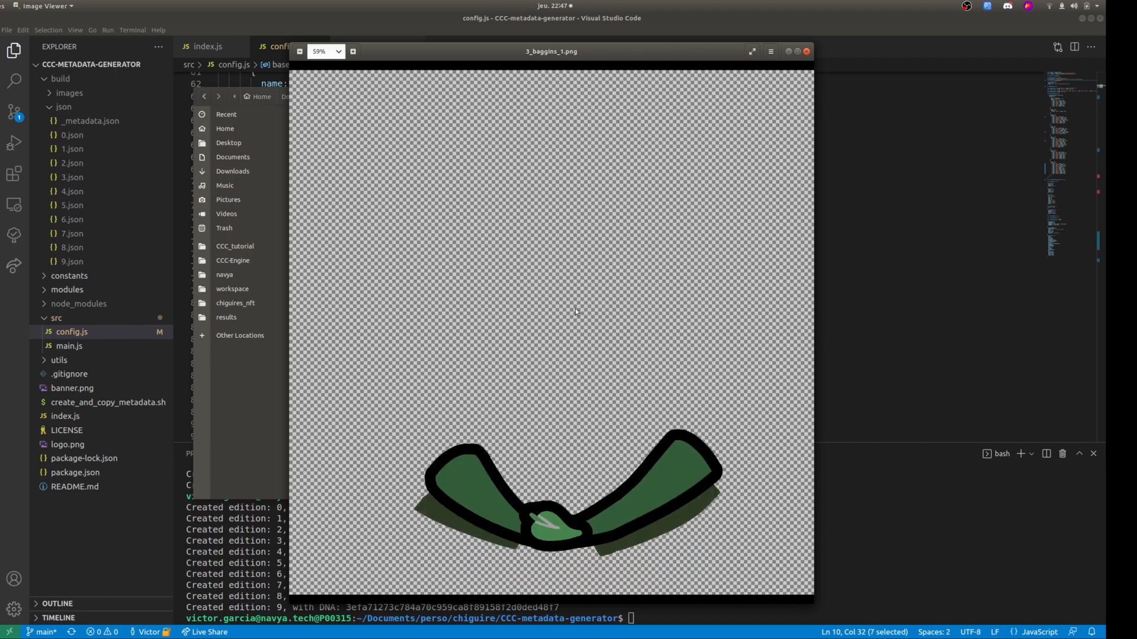
Examine the body layer images from 3_baggins_1.png to 3_baggins_6.png and close the image viewer.
{"action": "key", "text": "Right"}
{"action": "key", "text": "Right"}
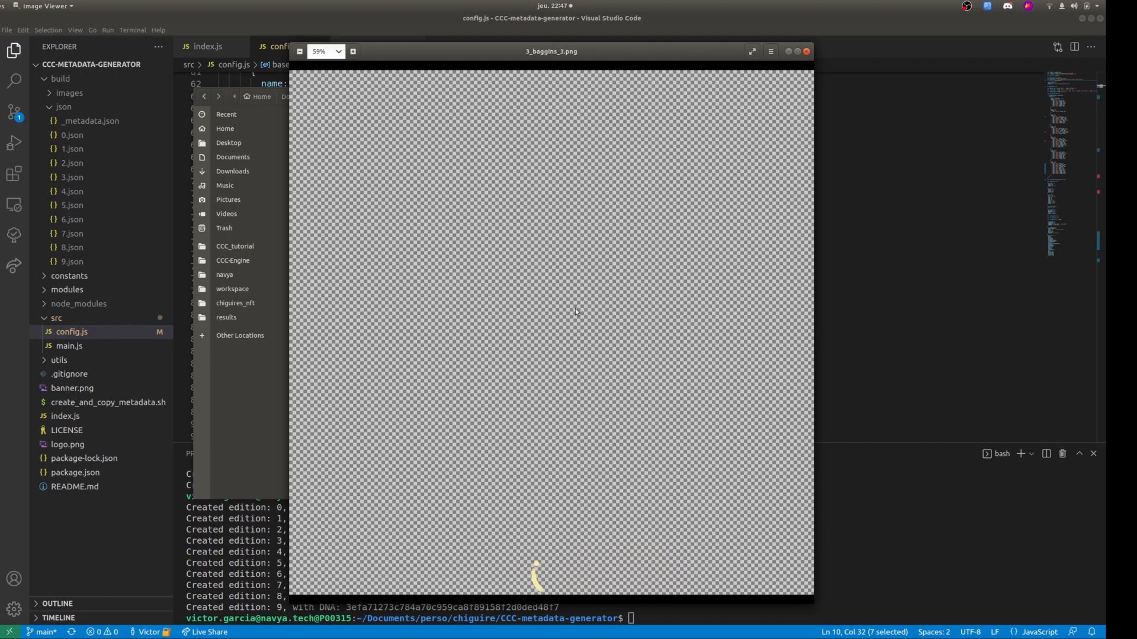
{"action": "key", "text": "Right"}
{"action": "key", "text": "Right"}
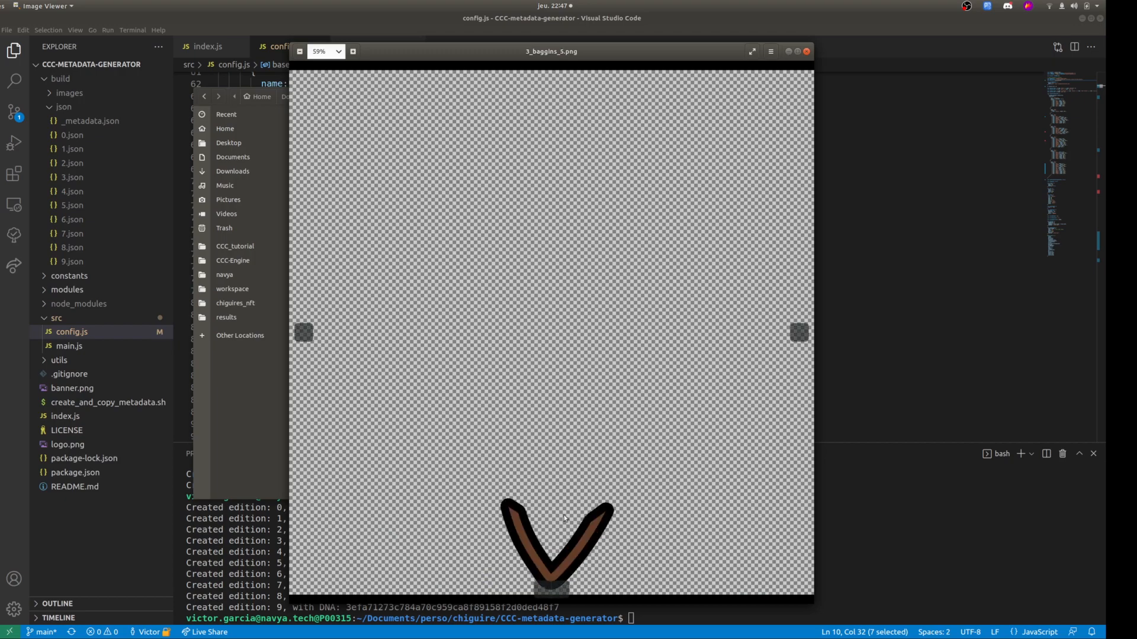
{"action": "key", "text": "Left"}
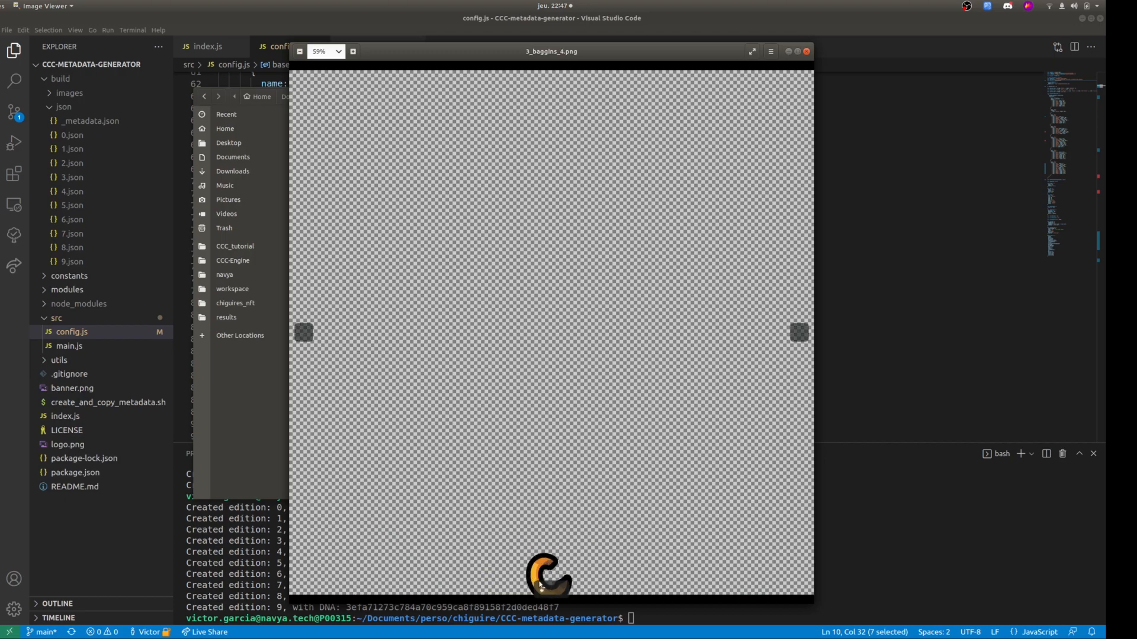
{"action": "key", "text": "Right"}
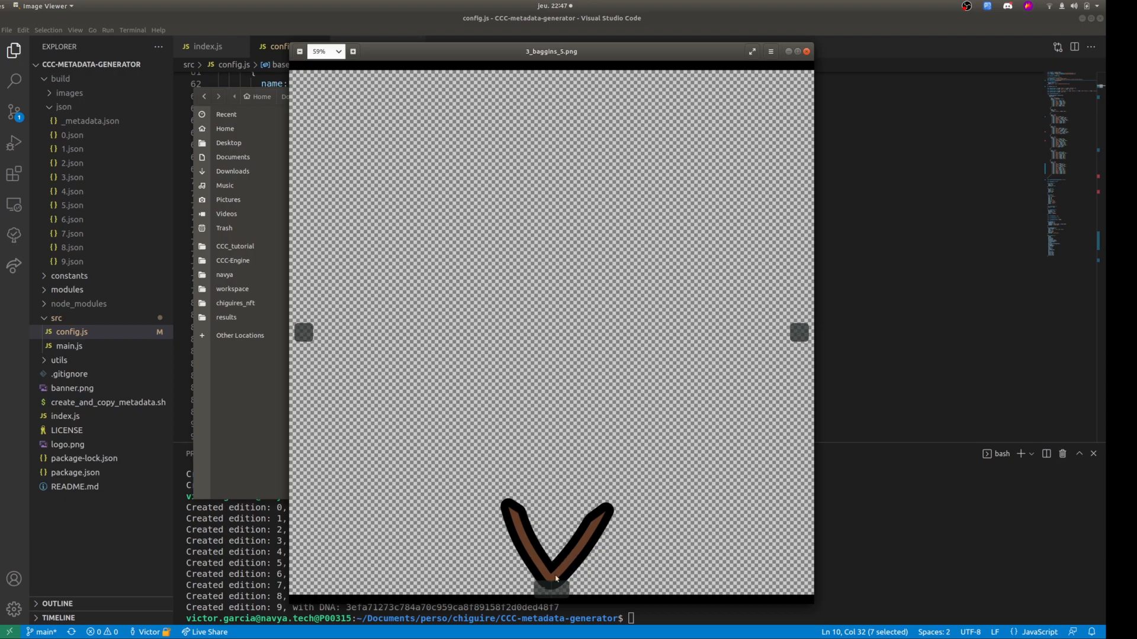
{"action": "key", "text": "Right"}
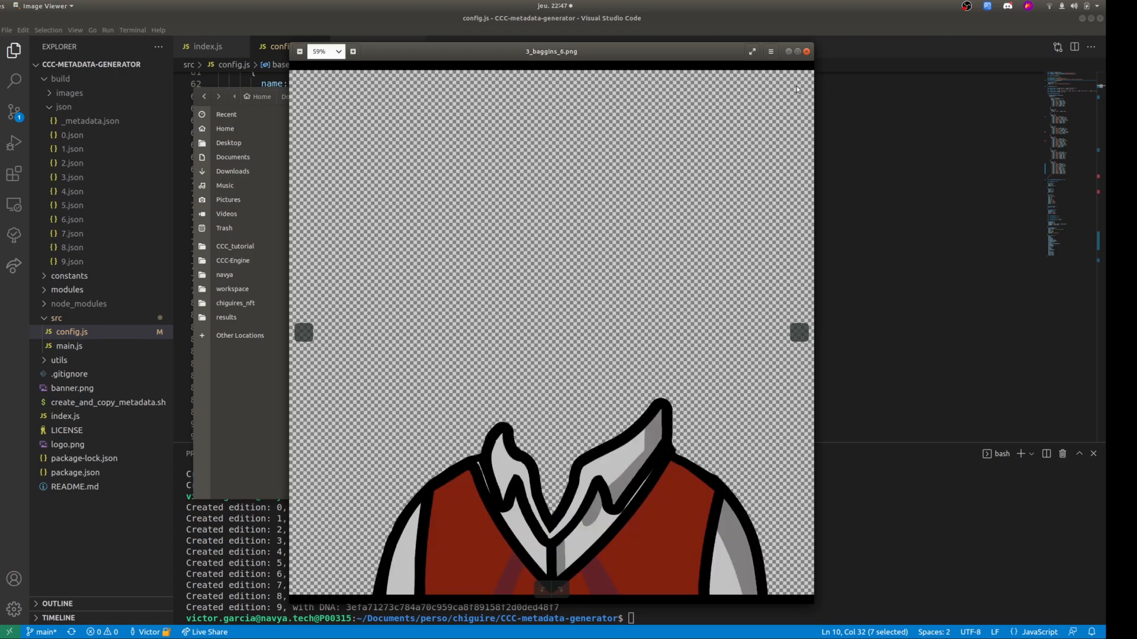
{"action": "left_click", "coordinate": [806, 52]}
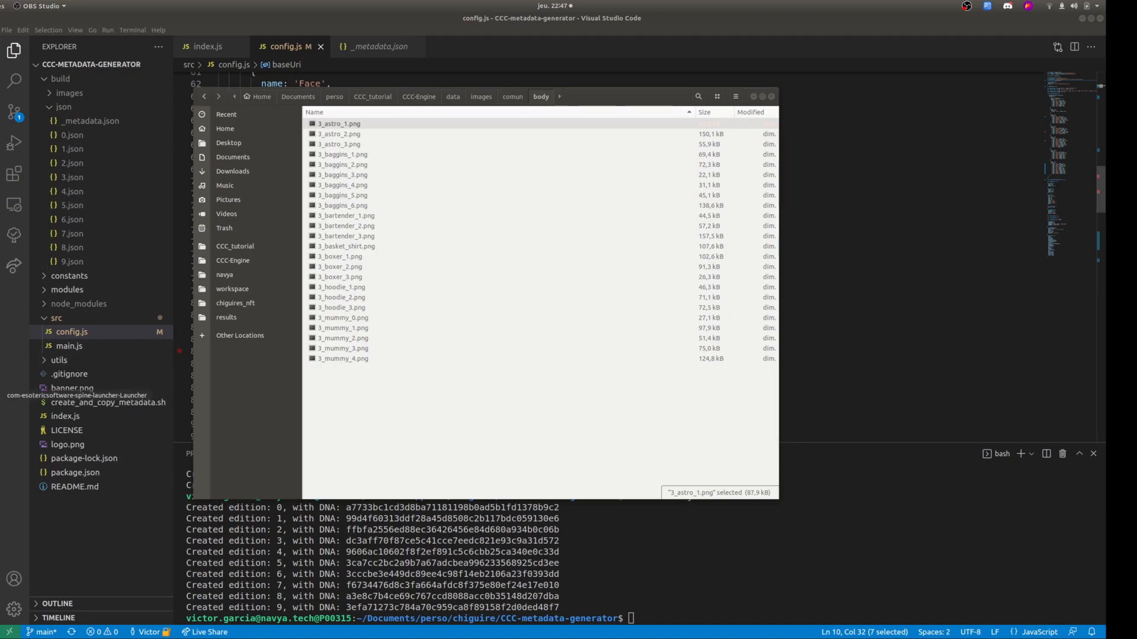
Switch to Spine with the ccc_demo project, enter Animate mode and play the Idle Natural animation.
{"action": "left_click", "coordinate": [1, 396]}
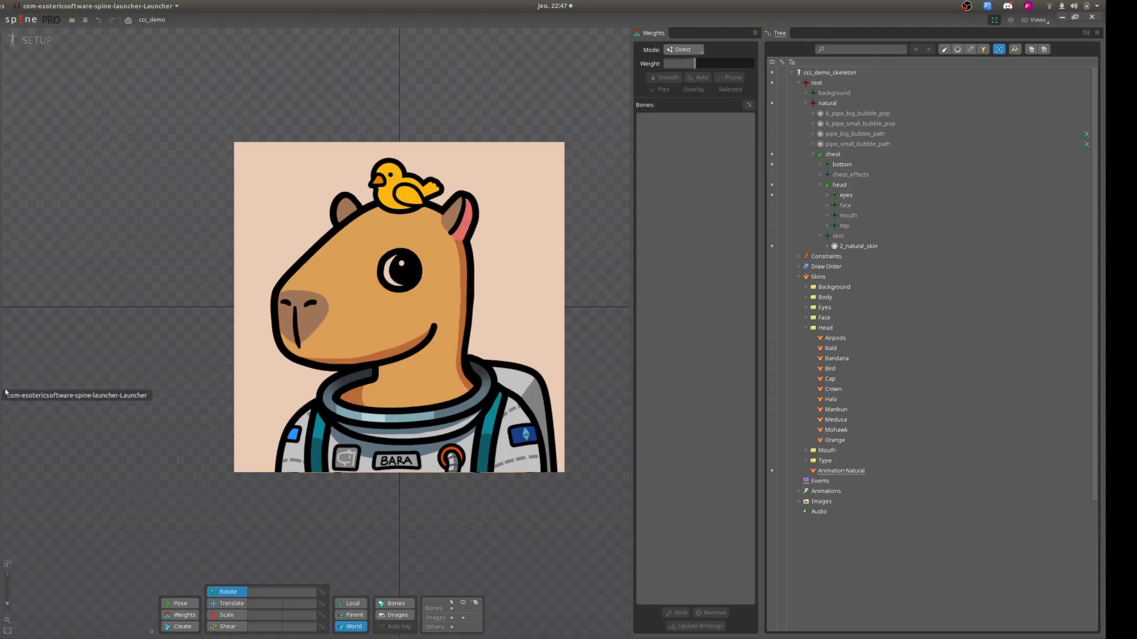
{"action": "left_click_drag", "start_coordinate": [594, 317], "coordinate": [558, 339]}
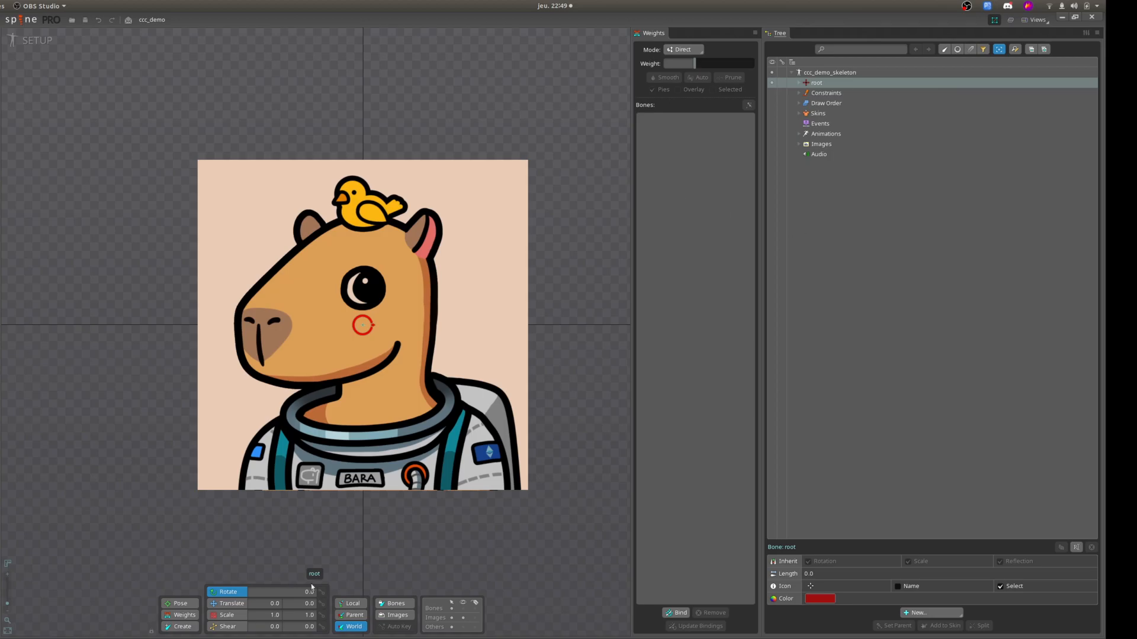
{"action": "left_click_drag", "start_coordinate": [149, 215], "coordinate": [134, 215]}
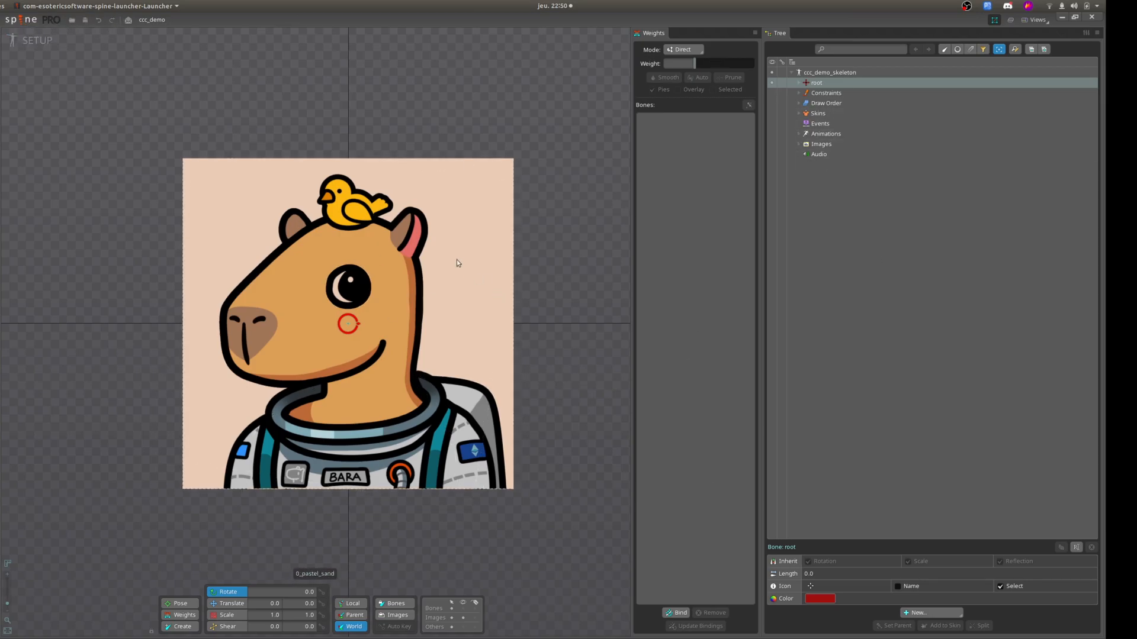
{"action": "left_click", "coordinate": [22, 41]}
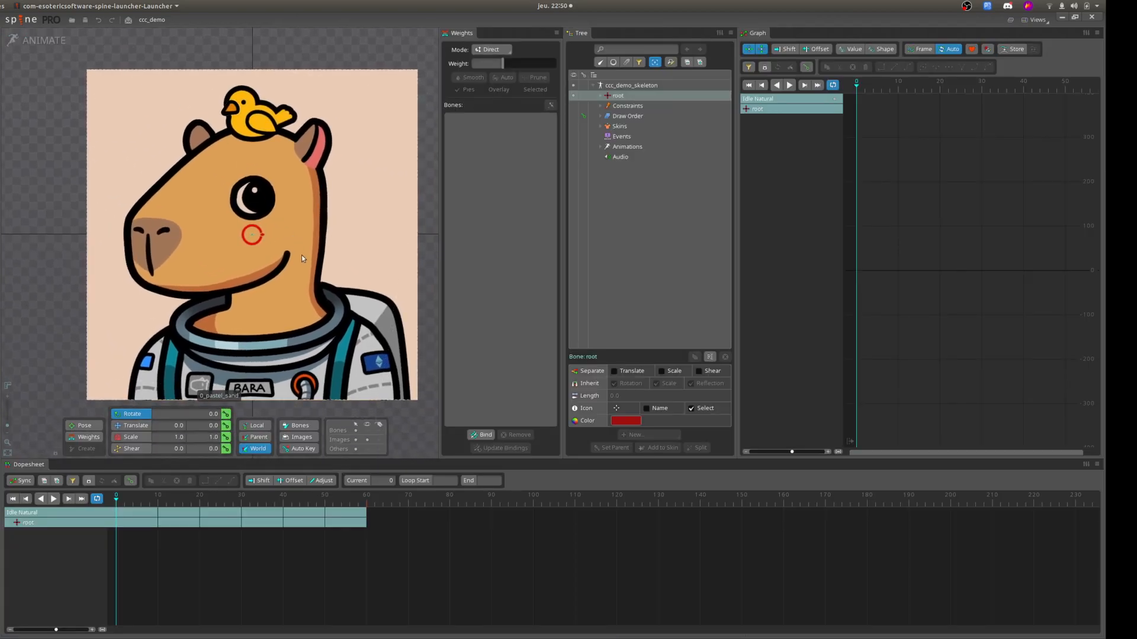
{"action": "left_click_drag", "start_coordinate": [303, 213], "coordinate": [286, 197]}
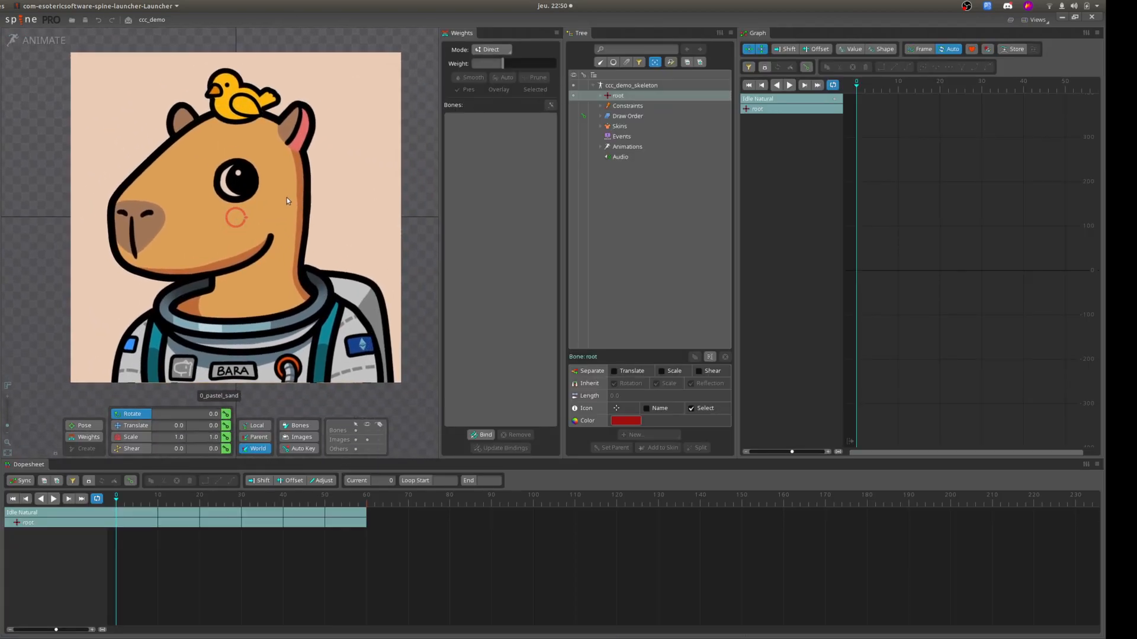
{"action": "left_click", "coordinate": [54, 499]}
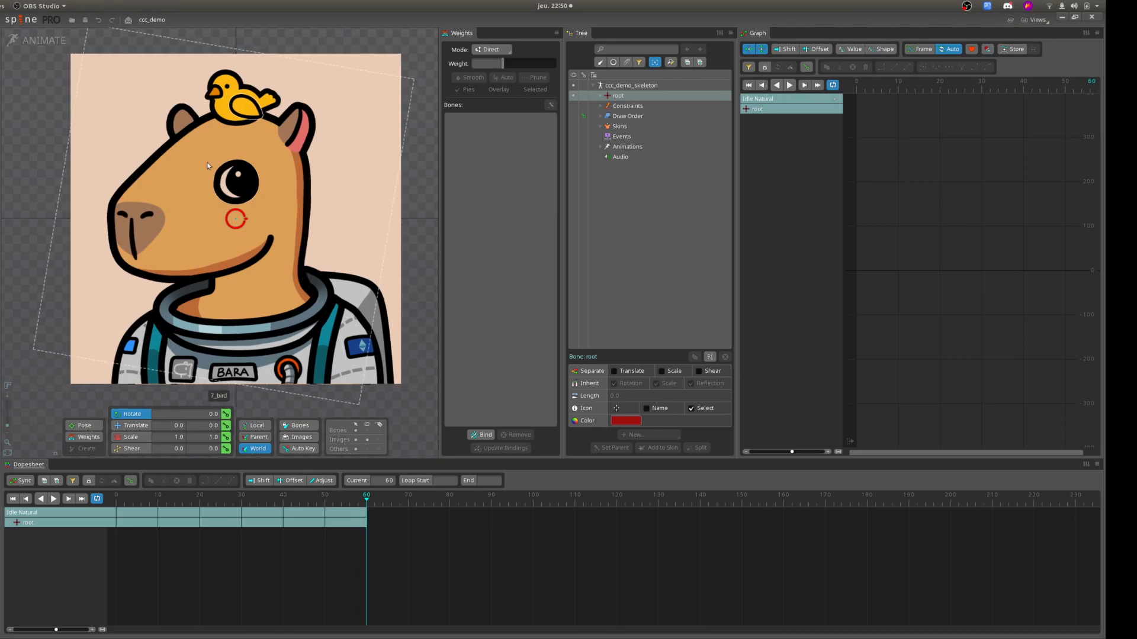
Return to Setup mode, expand the root bone in the skeleton tree and make the bones visible on the capybara.
{"action": "left_click", "coordinate": [31, 41]}
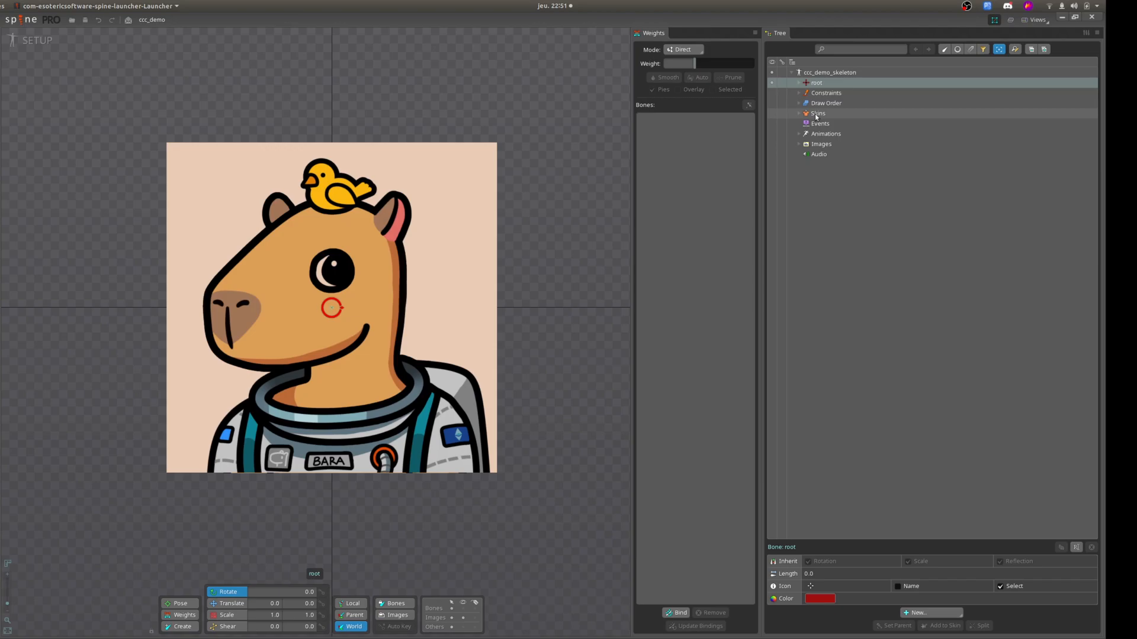
{"action": "left_click", "coordinate": [799, 84]}
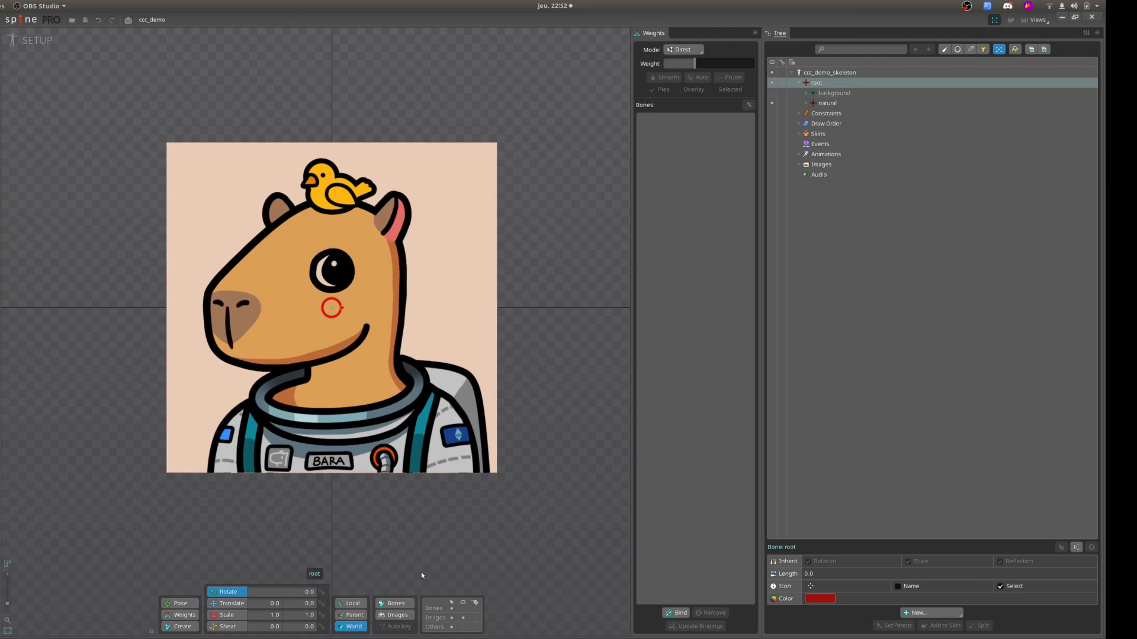
{"action": "left_click", "coordinate": [464, 611]}
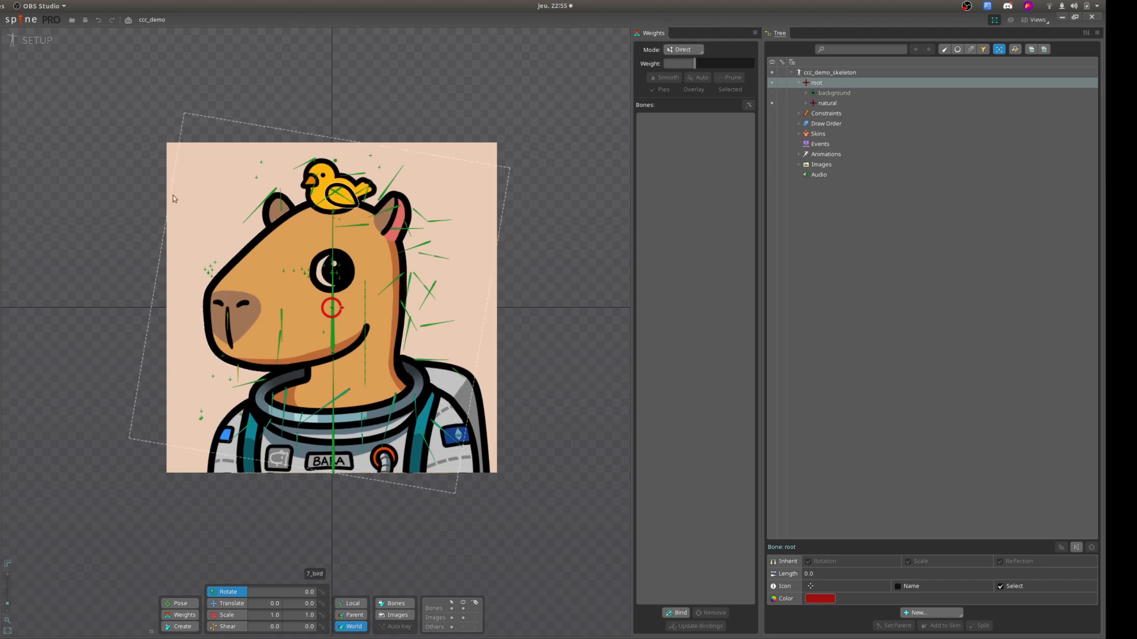
Play the Idle Natural animation in Animate mode with the bones visible, and return to Setup mode.
{"action": "left_click_drag", "start_coordinate": [119, 227], "coordinate": [75, 192]}
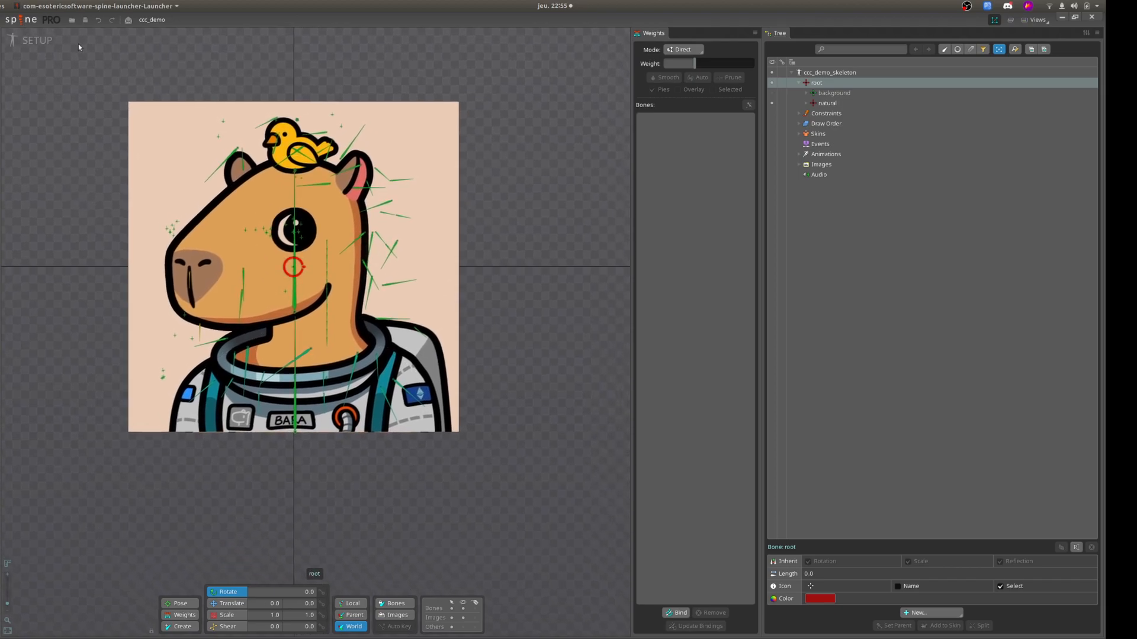
{"action": "left_click", "coordinate": [36, 40]}
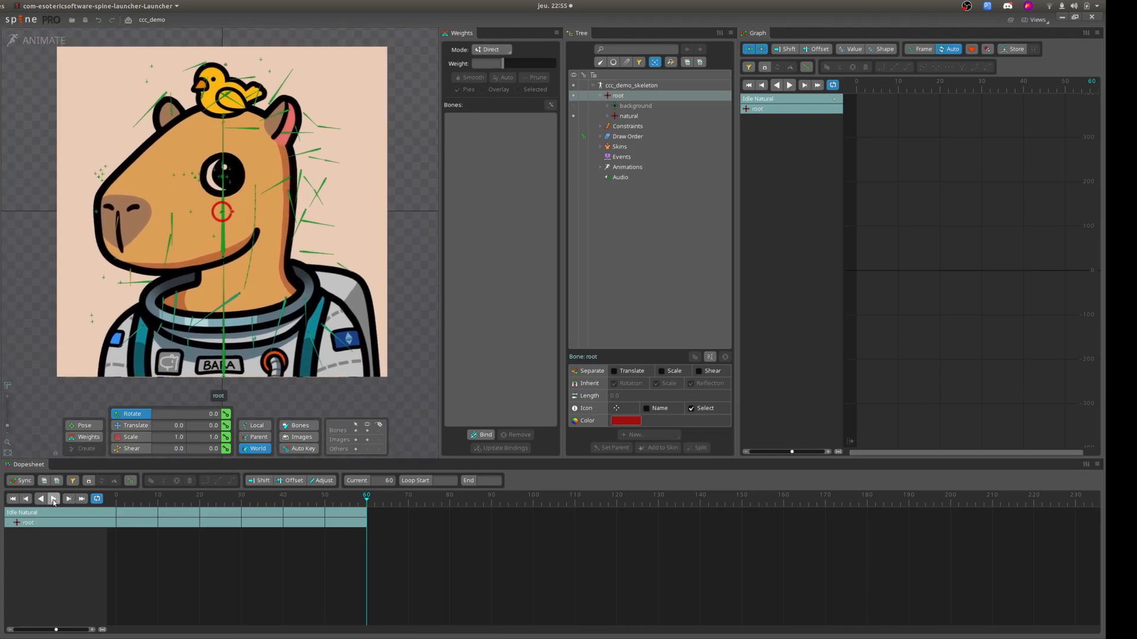
{"action": "left_click", "coordinate": [53, 499]}
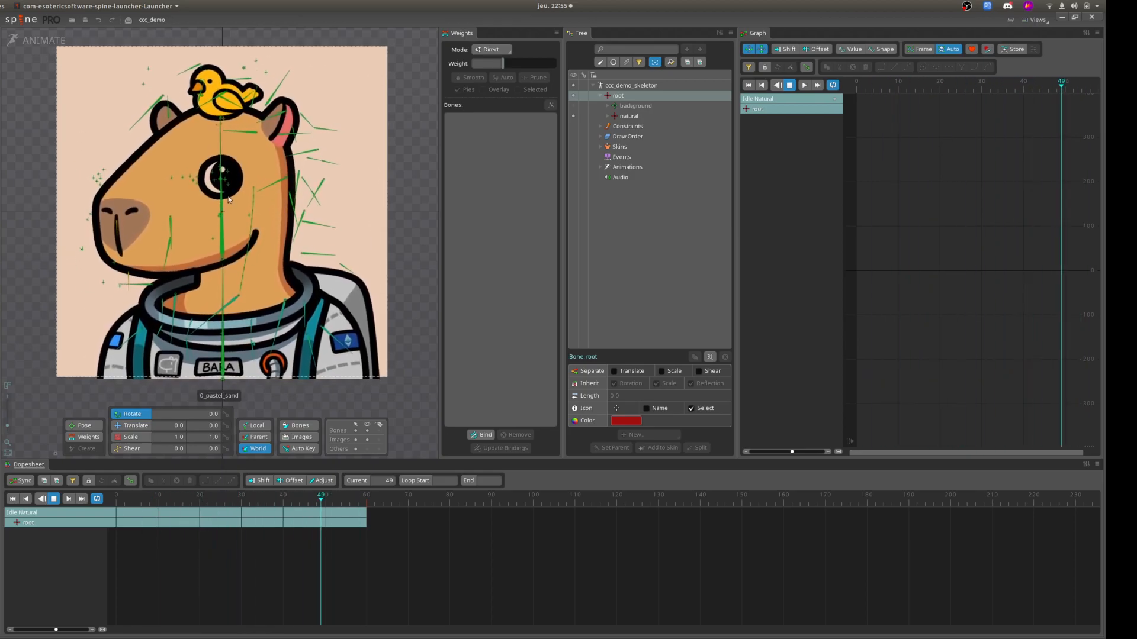
{"action": "left_click", "coordinate": [36, 40]}
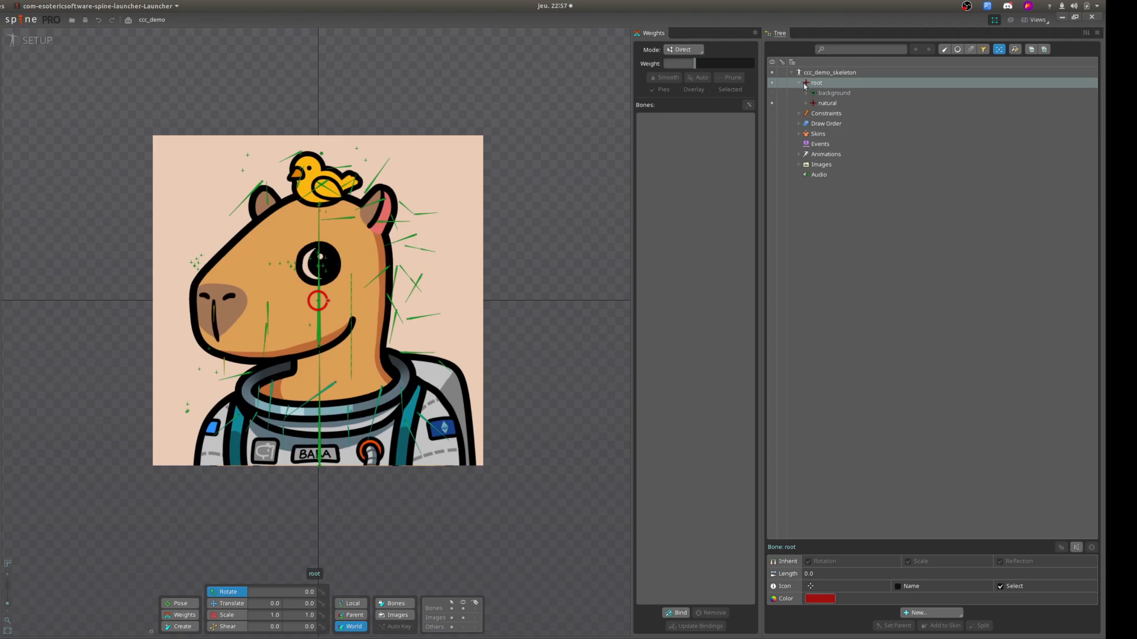
Expand the natural bone in the skeleton tree, examine its chest and head hierarchy, and collapse it again.
{"action": "left_click", "coordinate": [806, 103]}
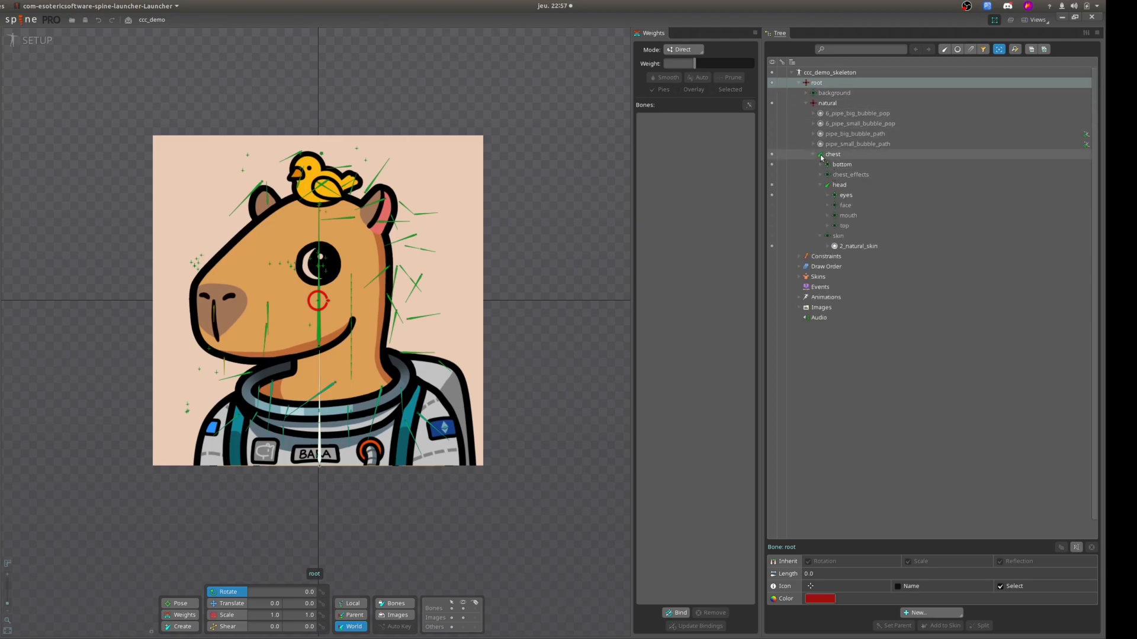
{"action": "left_click", "coordinate": [805, 103]}
{"action": "left_click", "coordinate": [806, 103]}
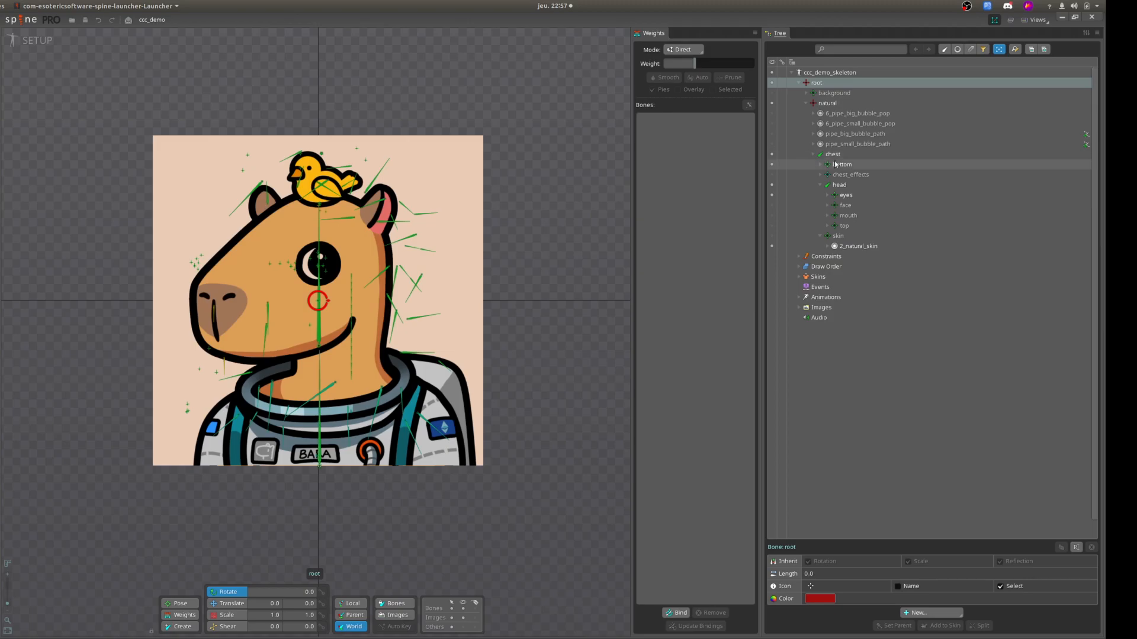
{"action": "left_click", "coordinate": [806, 103]}
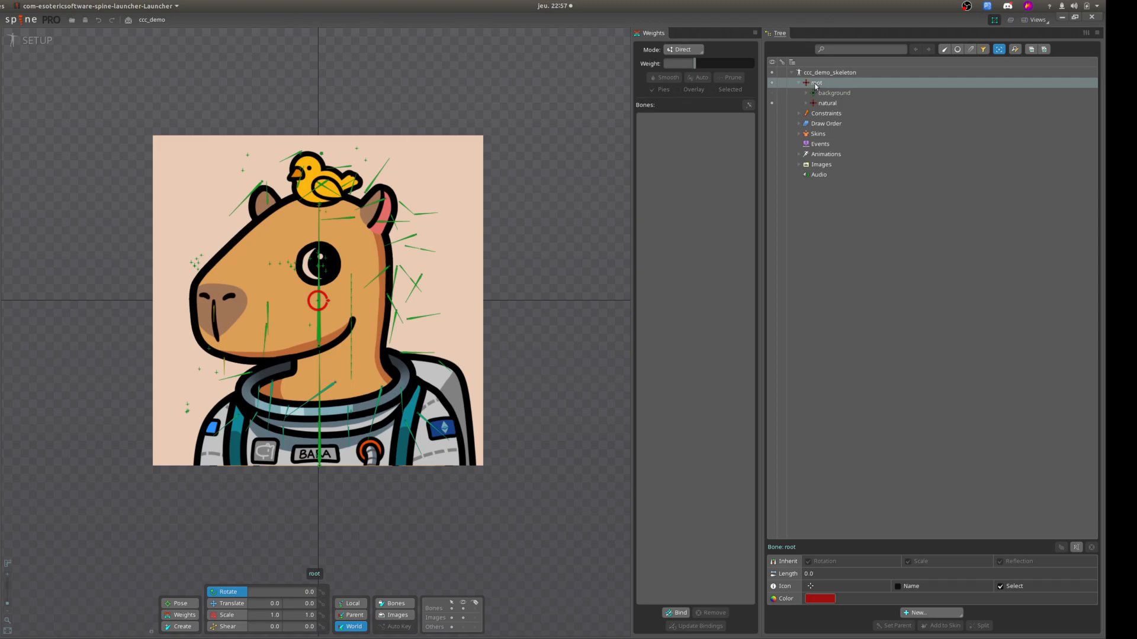
Create a bone about 718 long under root from the chest's base to the neck, with a child bone about 844 long up to the head's top.
{"action": "left_click", "coordinate": [178, 629]}
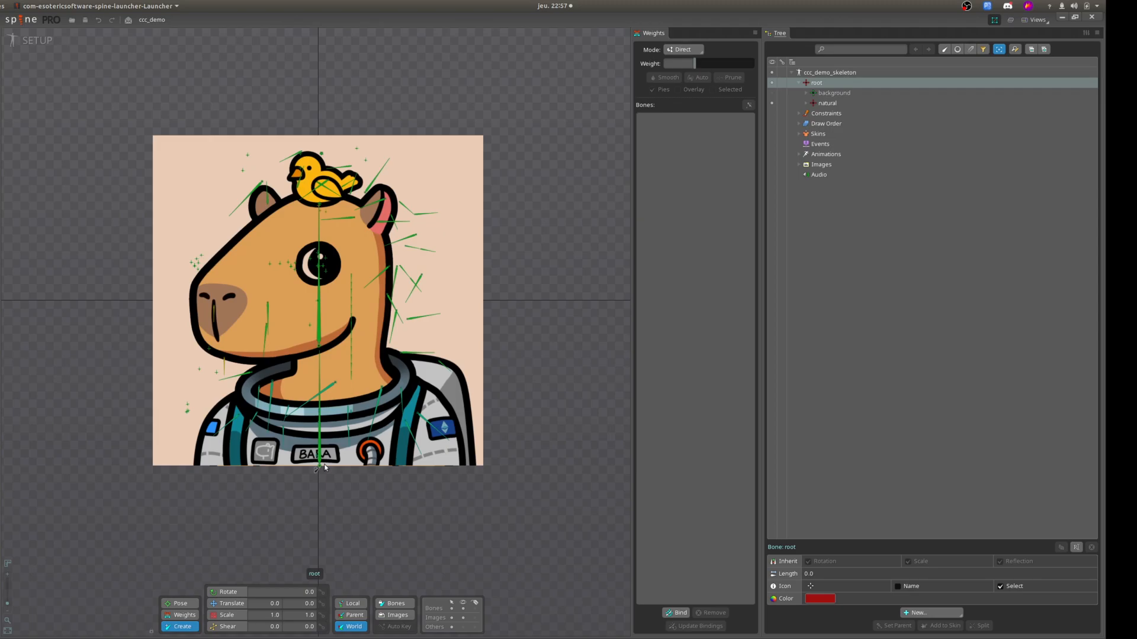
{"action": "left_click_drag", "start_coordinate": [324, 468], "coordinate": [326, 350]}
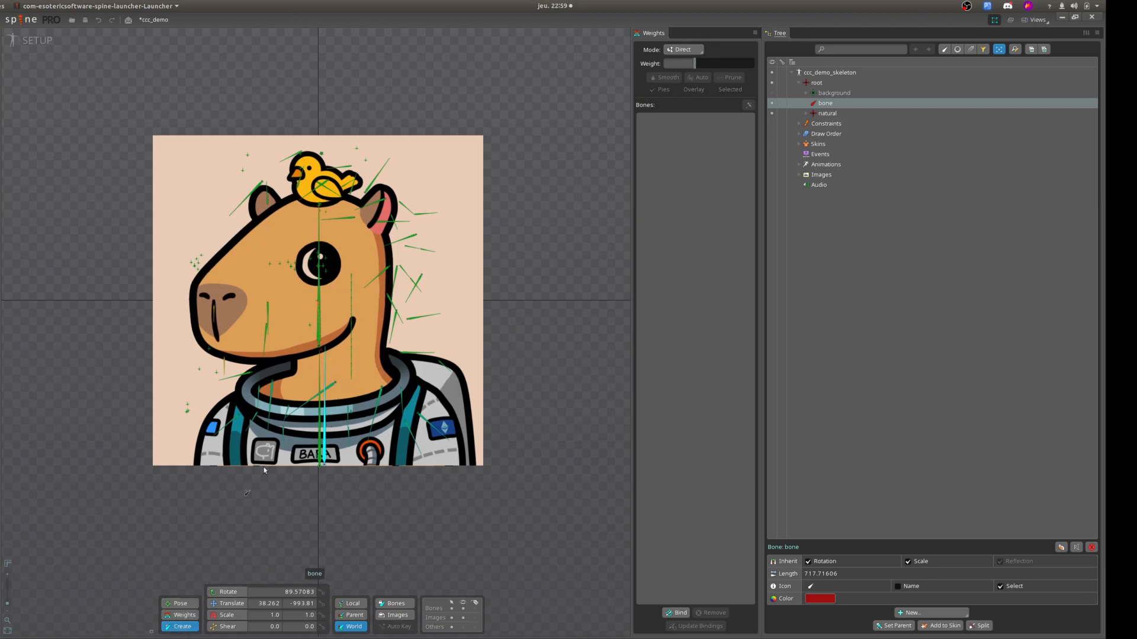
{"action": "left_click_drag", "start_coordinate": [325, 348], "coordinate": [332, 211]}
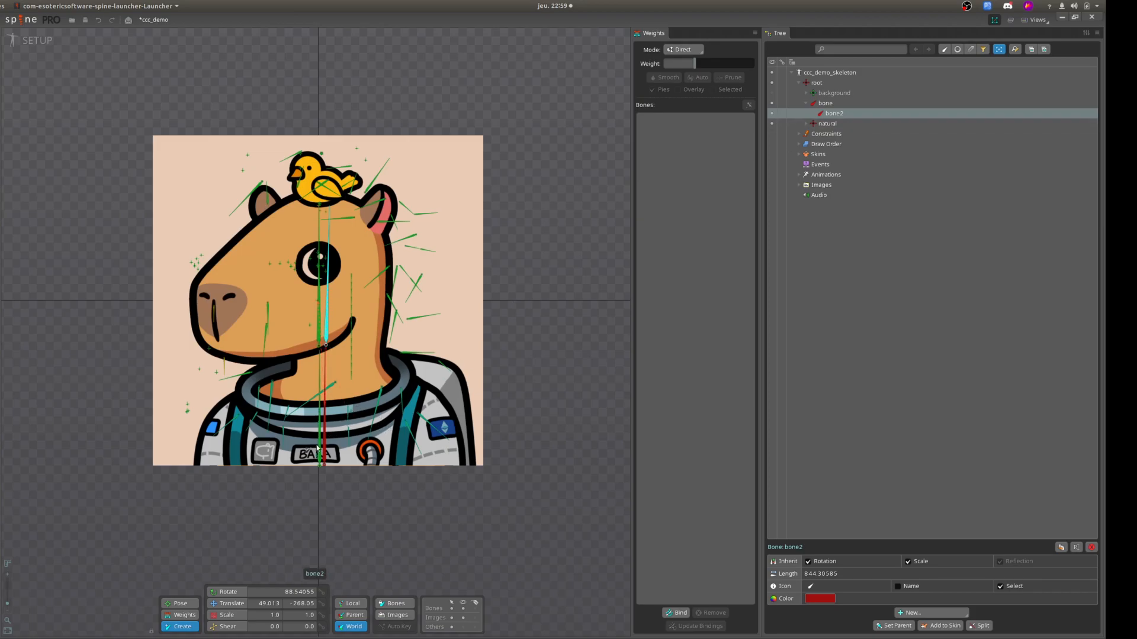
{"action": "left_click", "coordinate": [834, 104]}
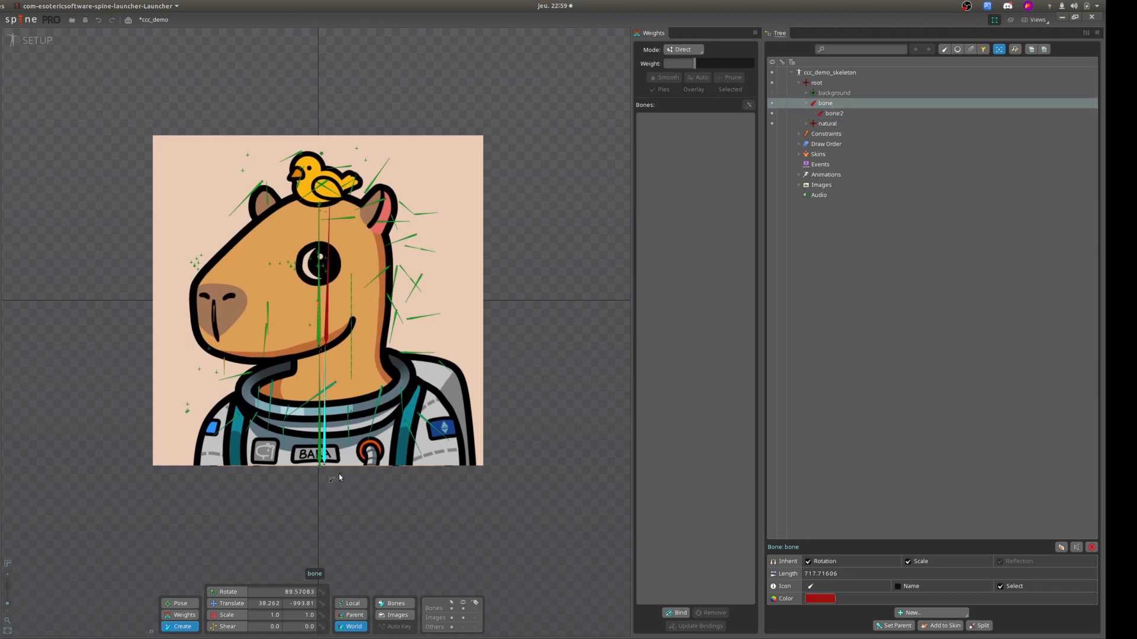
{"action": "scroll", "coordinate": [339, 477], "scroll_direction": "up", "scroll_amount": 4}
{"action": "scroll", "coordinate": [369, 416], "scroll_direction": "down", "scroll_amount": 2}
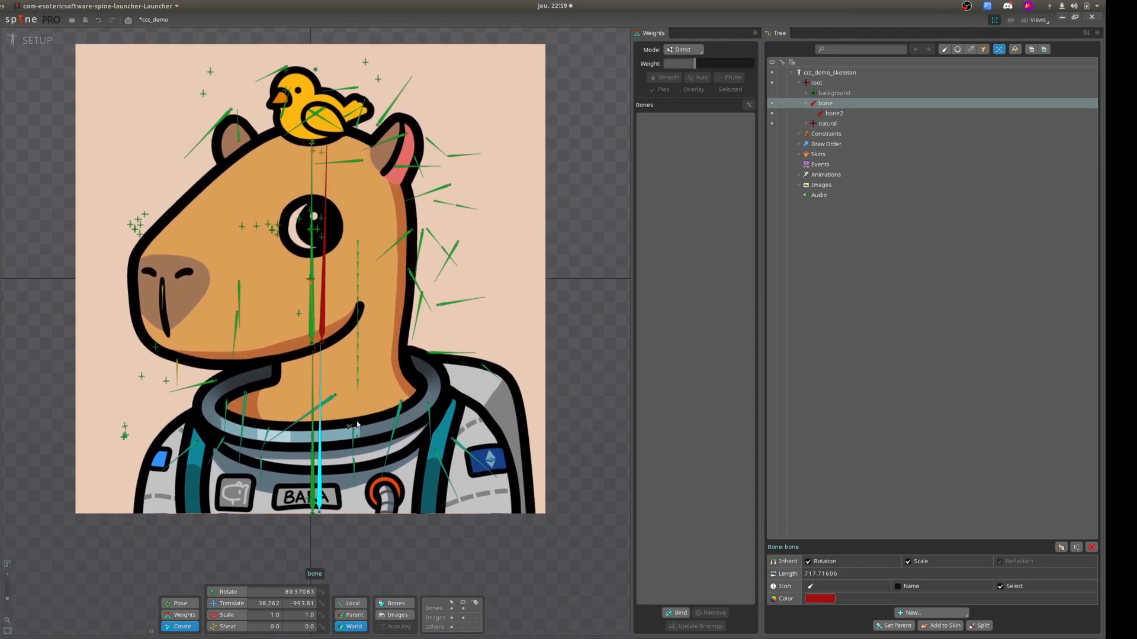
{"action": "left_click", "coordinate": [842, 116]}
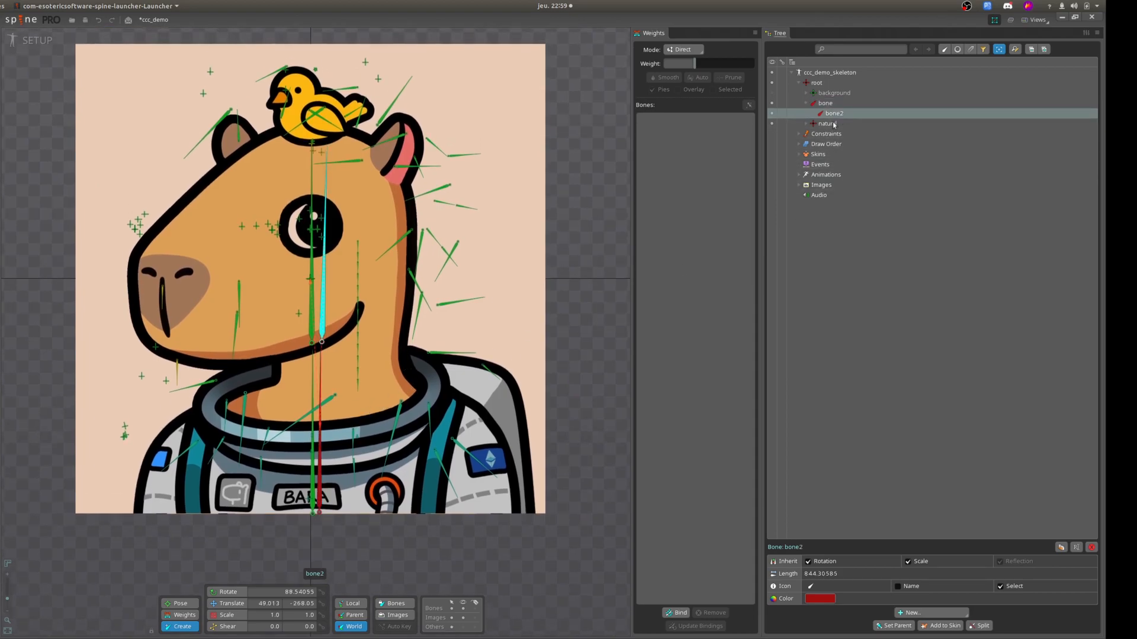
Switch to posing and rotate the new child bone in the head to about 78.4 degrees, tilting it towards the right ear.
{"action": "left_click", "coordinate": [179, 604]}
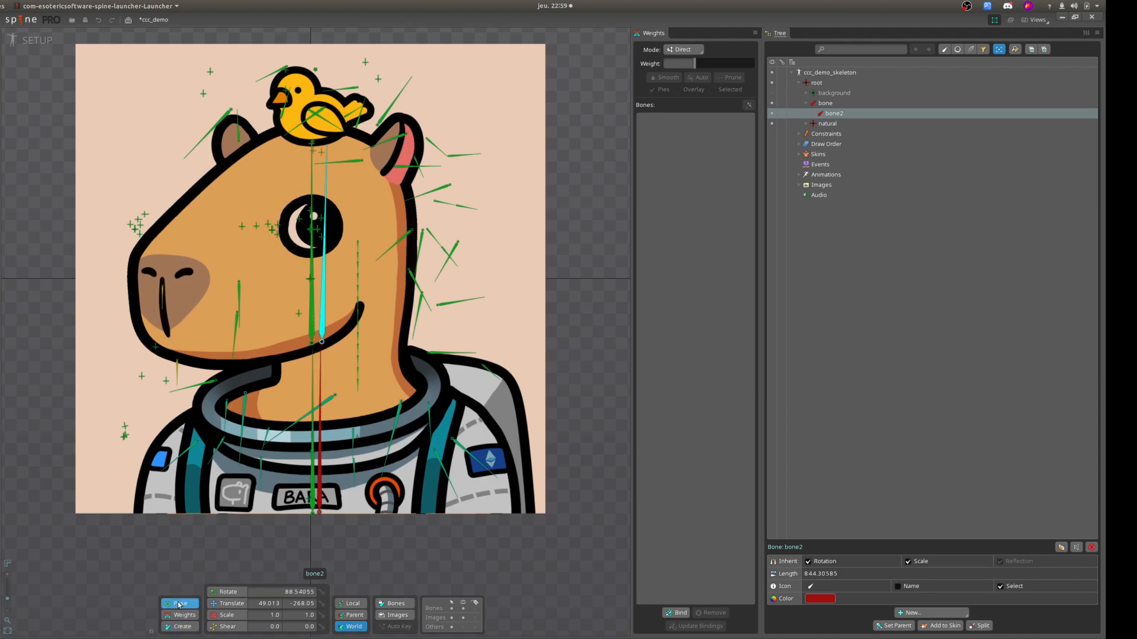
{"action": "left_click", "coordinate": [231, 593]}
{"action": "left_click_drag", "start_coordinate": [324, 332], "coordinate": [349, 298]}
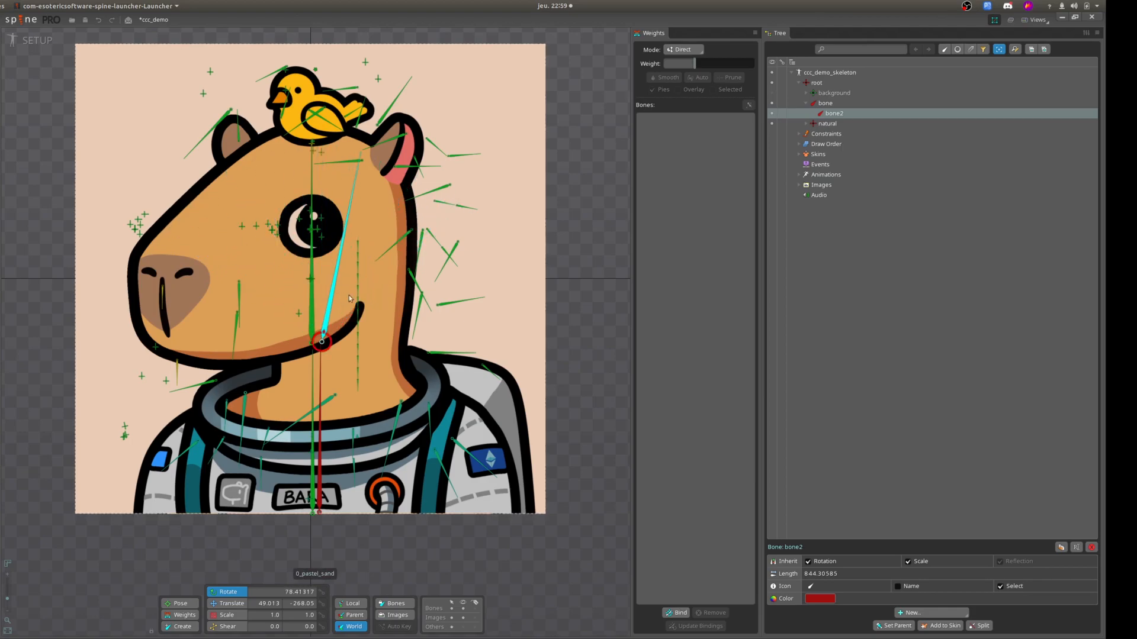
Try rotating the new parent bone in the chest, and delete it together with its child bone.
{"action": "left_click", "coordinate": [826, 103]}
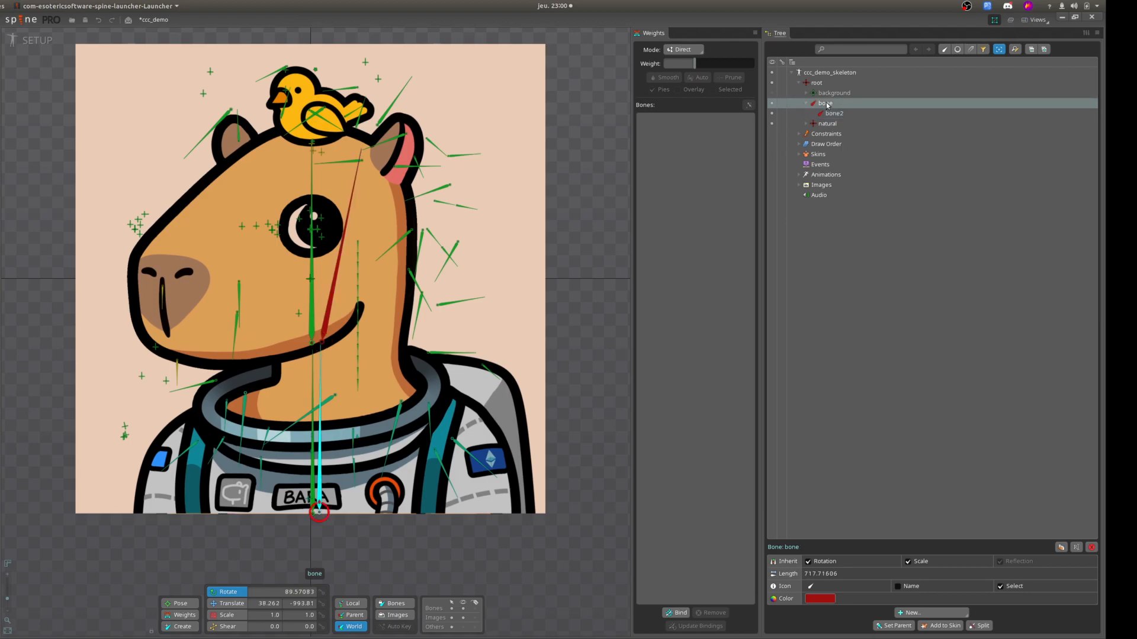
{"action": "mouse_move", "coordinate": [319, 504]}
{"action": "left_mouse_down"}
{"action": "mouse_move", "coordinate": [331, 499]}
{"action": "mouse_move", "coordinate": [299, 499]}
{"action": "mouse_move", "coordinate": [335, 488]}
{"action": "mouse_move", "coordinate": [351, 515]}
{"action": "mouse_move", "coordinate": [354, 499]}
{"action": "mouse_move", "coordinate": [305, 474]}
{"action": "mouse_move", "coordinate": [299, 492]}
{"action": "mouse_move", "coordinate": [331, 491]}
{"action": "mouse_move", "coordinate": [320, 486]}
{"action": "left_mouse_up"}
{"action": "key", "text": "Delete"}
{"action": "key", "text": "Return"}
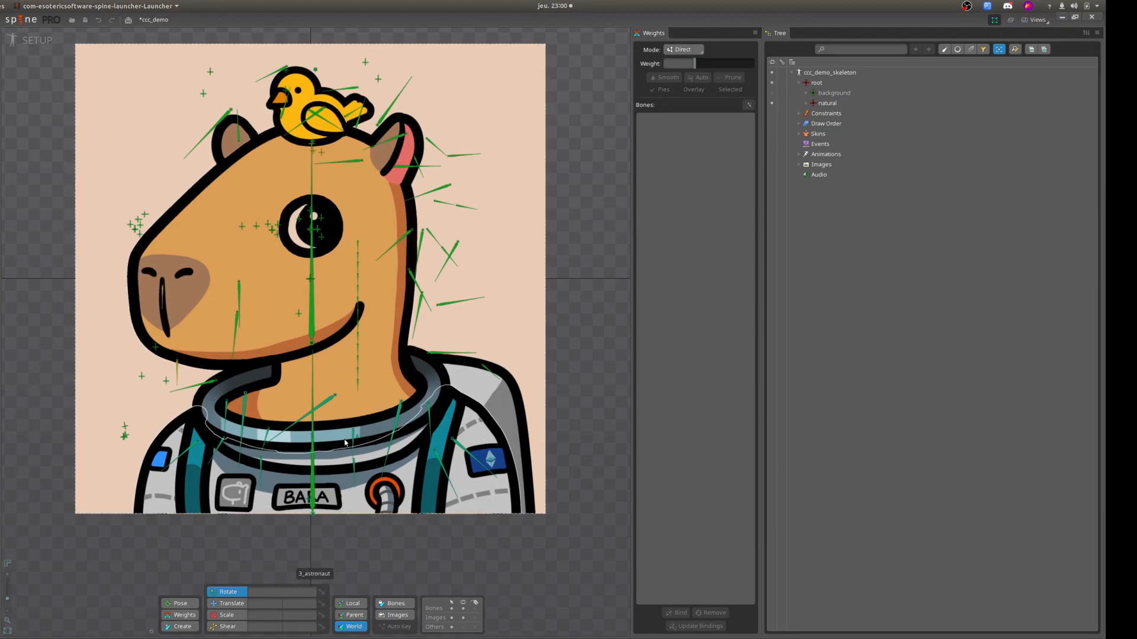
{"action": "scroll", "coordinate": [329, 368], "scroll_direction": "down", "scroll_amount": 1}
{"action": "scroll", "coordinate": [335, 350], "scroll_direction": "down", "scroll_amount": 2}
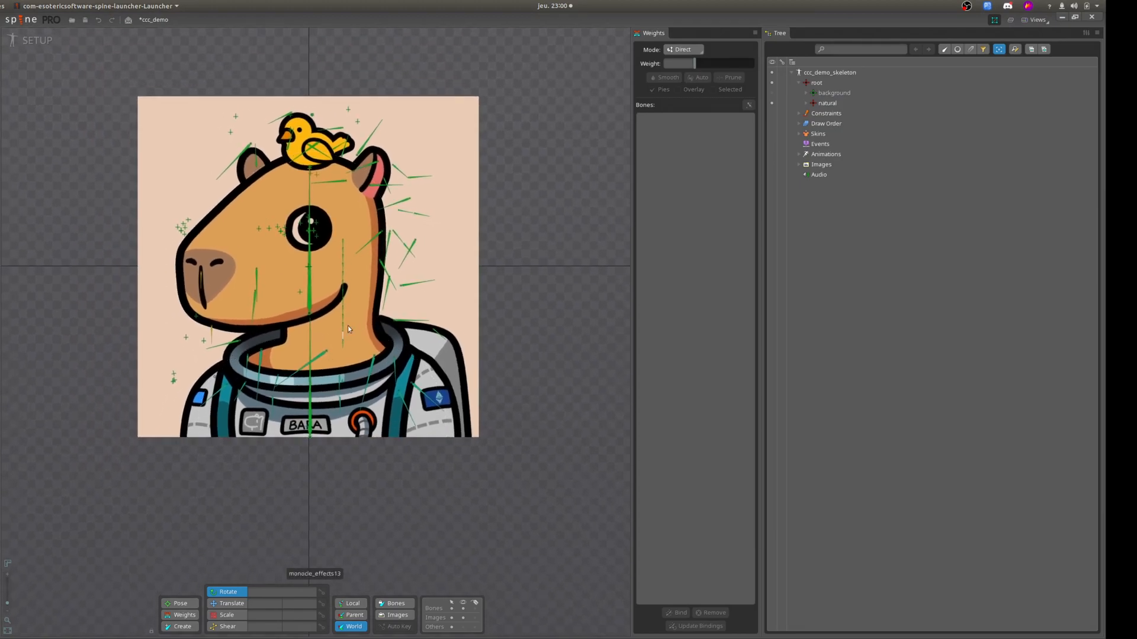
{"action": "left_click_drag", "start_coordinate": [498, 307], "coordinate": [506, 348]}
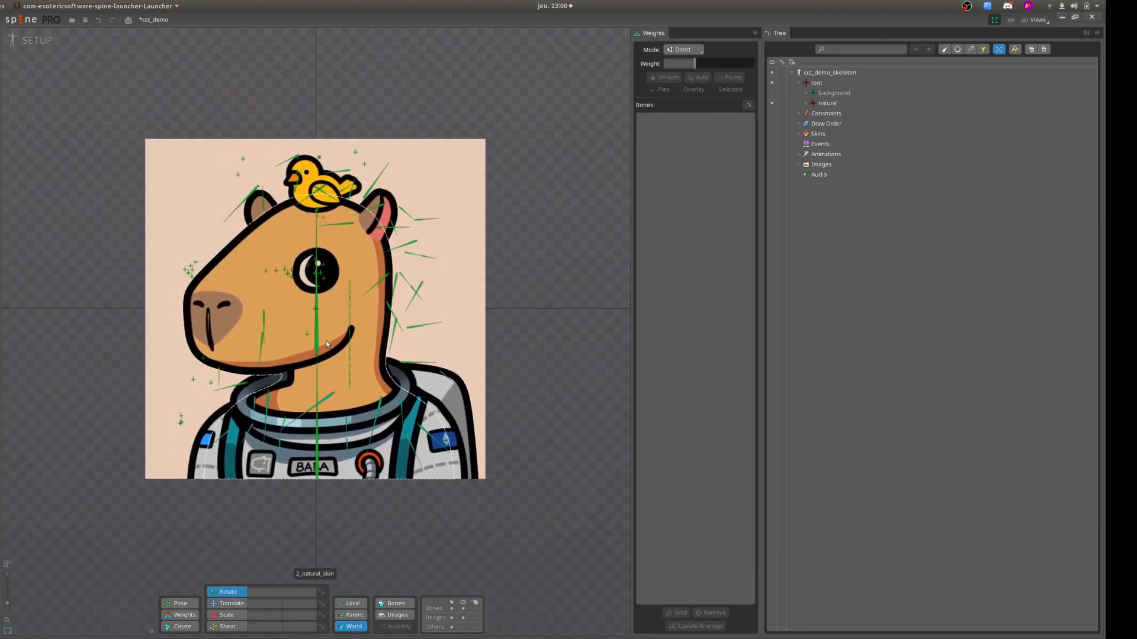
{"action": "scroll", "coordinate": [327, 349], "scroll_direction": "up", "scroll_amount": 3}
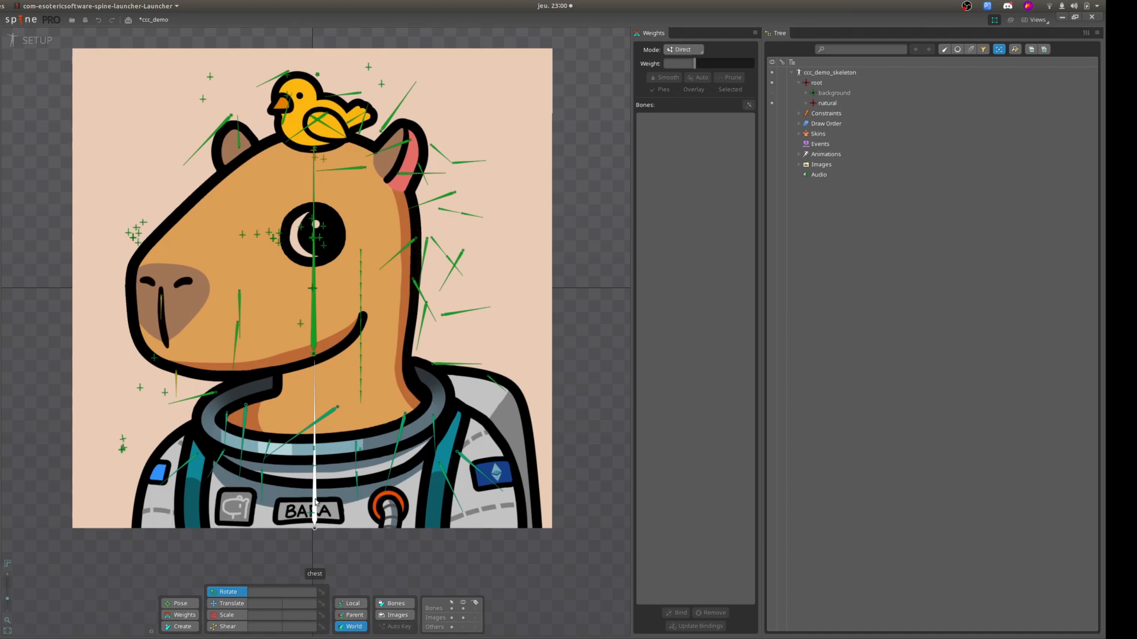
Examine the existing chest bone and the skin above it in the natural hierarchy, and collapse that hierarchy.
{"action": "left_click", "coordinate": [314, 502]}
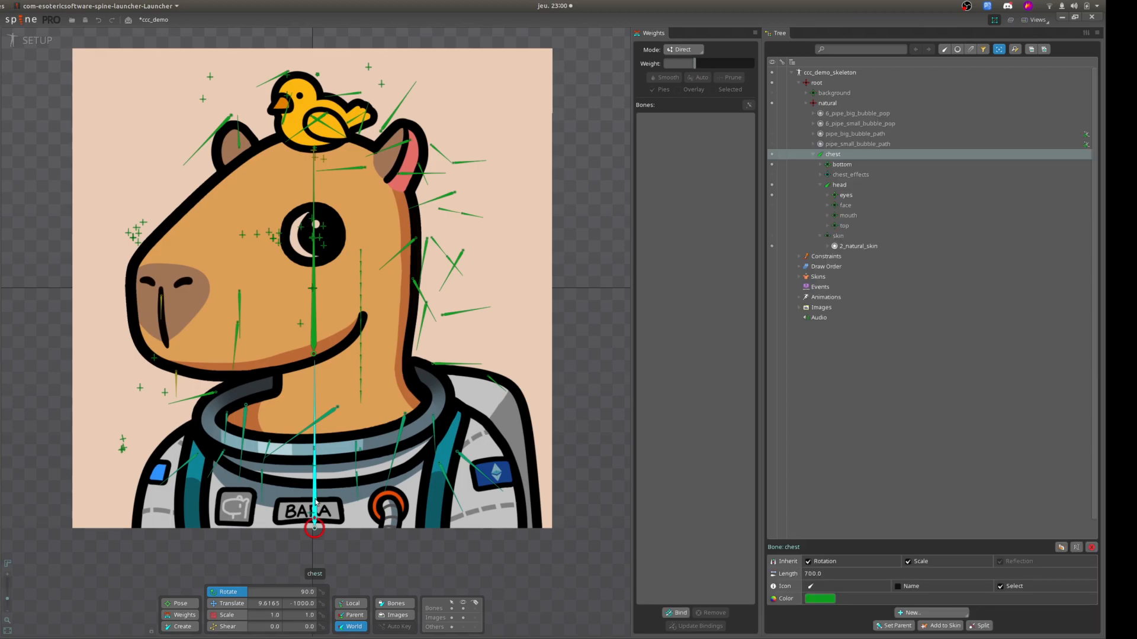
{"action": "left_click", "coordinate": [314, 312]}
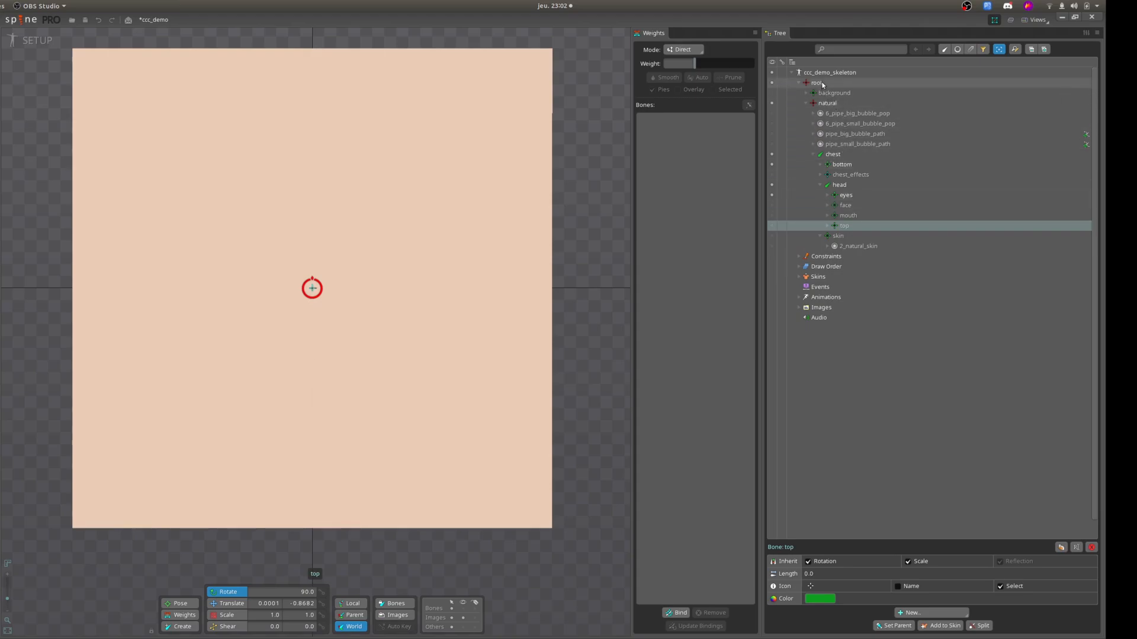
{"action": "left_click", "coordinate": [806, 103]}
Create a bone about 844 long under root from the chest's base, with a child bone about 759 long up to the head's top, and return to posing.
{"action": "left_click", "coordinate": [817, 83]}
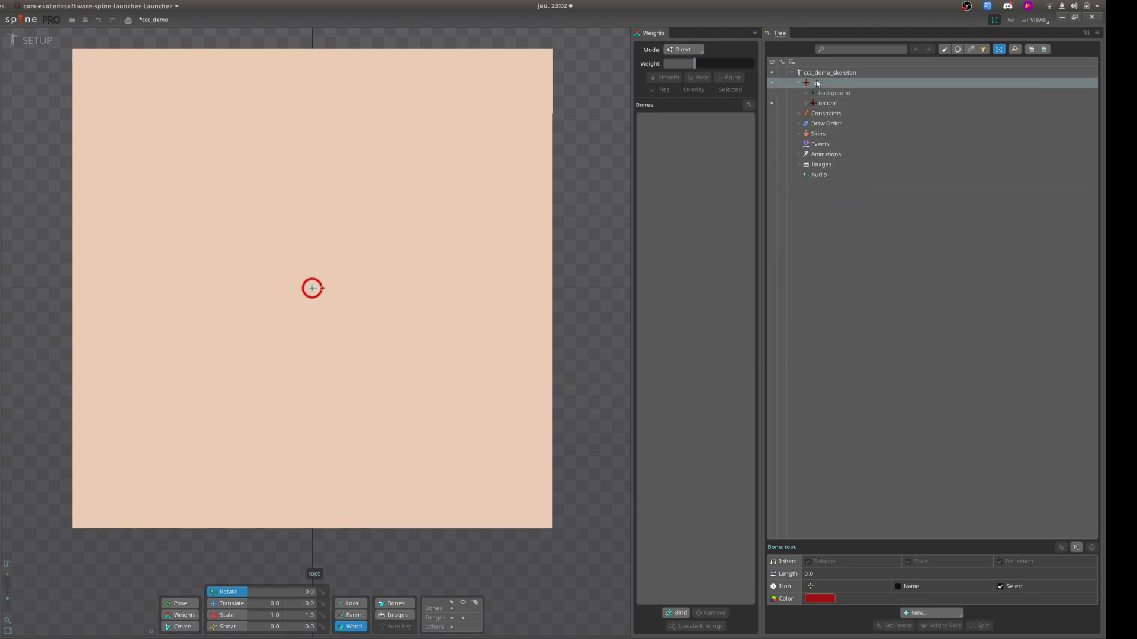
{"action": "left_click", "coordinate": [185, 626]}
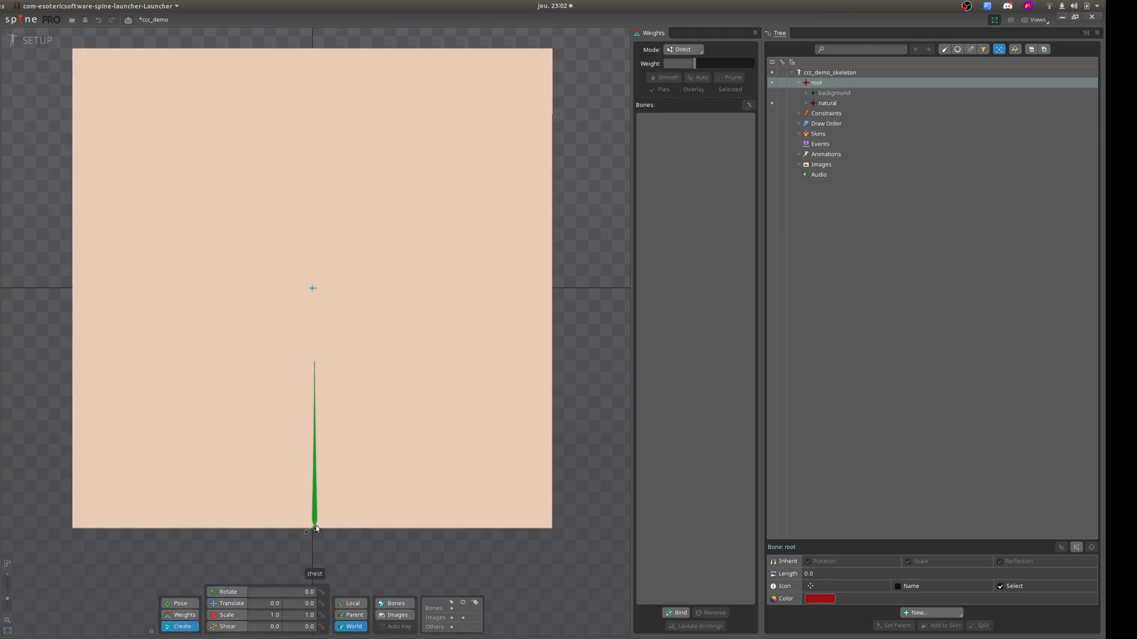
{"action": "left_click_drag", "start_coordinate": [318, 527], "coordinate": [316, 140]}
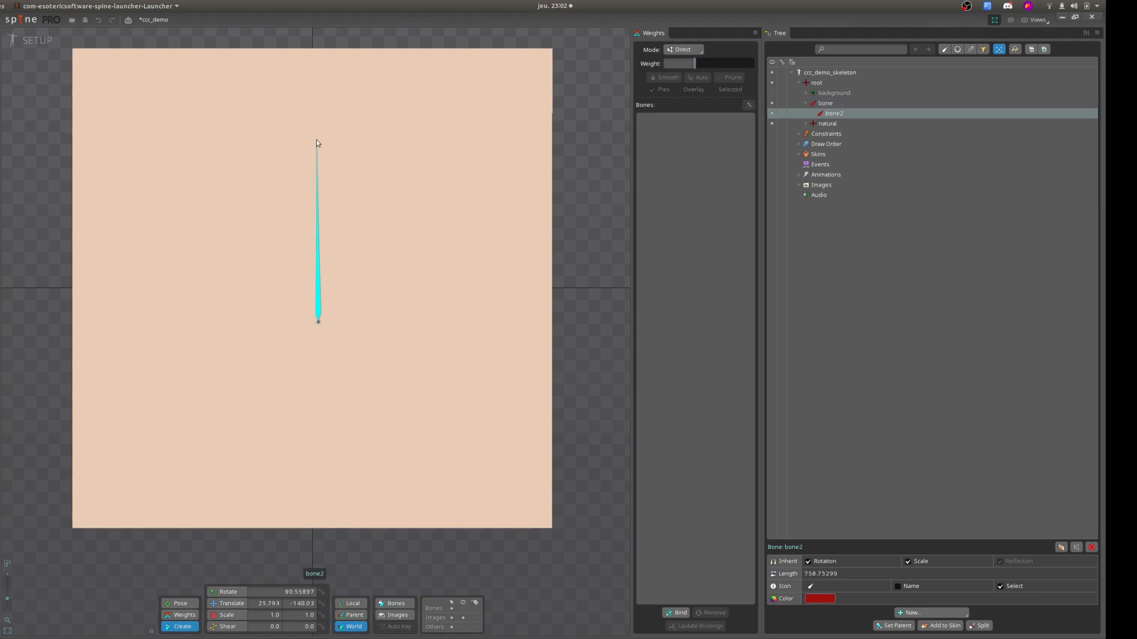
{"action": "left_click", "coordinate": [464, 610]}
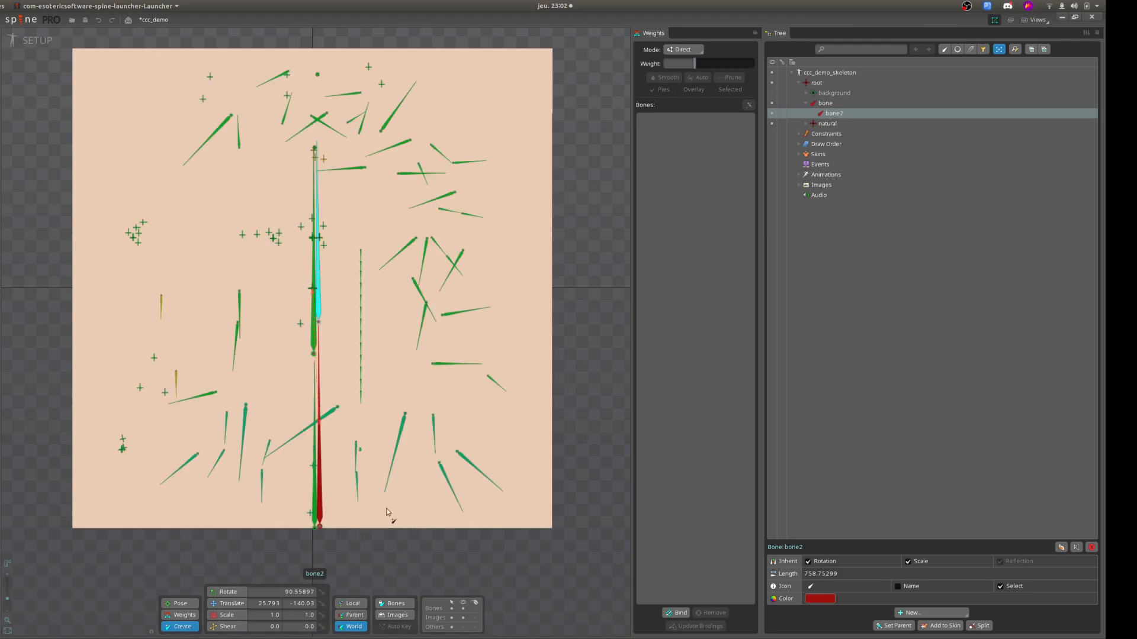
{"action": "left_click", "coordinate": [178, 604]}
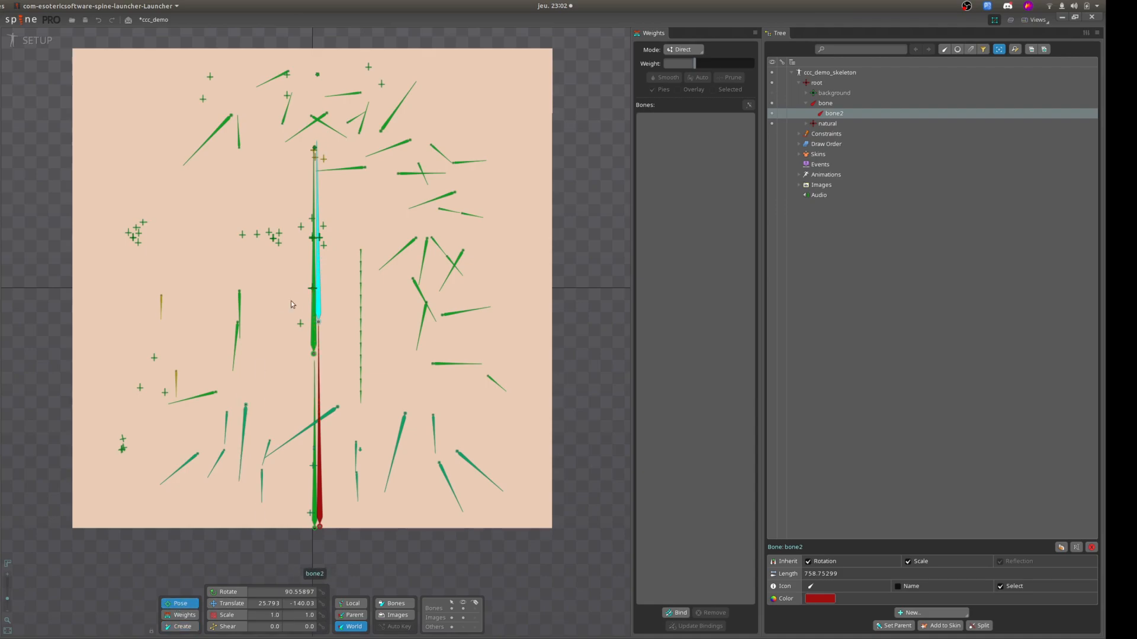
{"action": "left_click", "coordinate": [434, 558]}
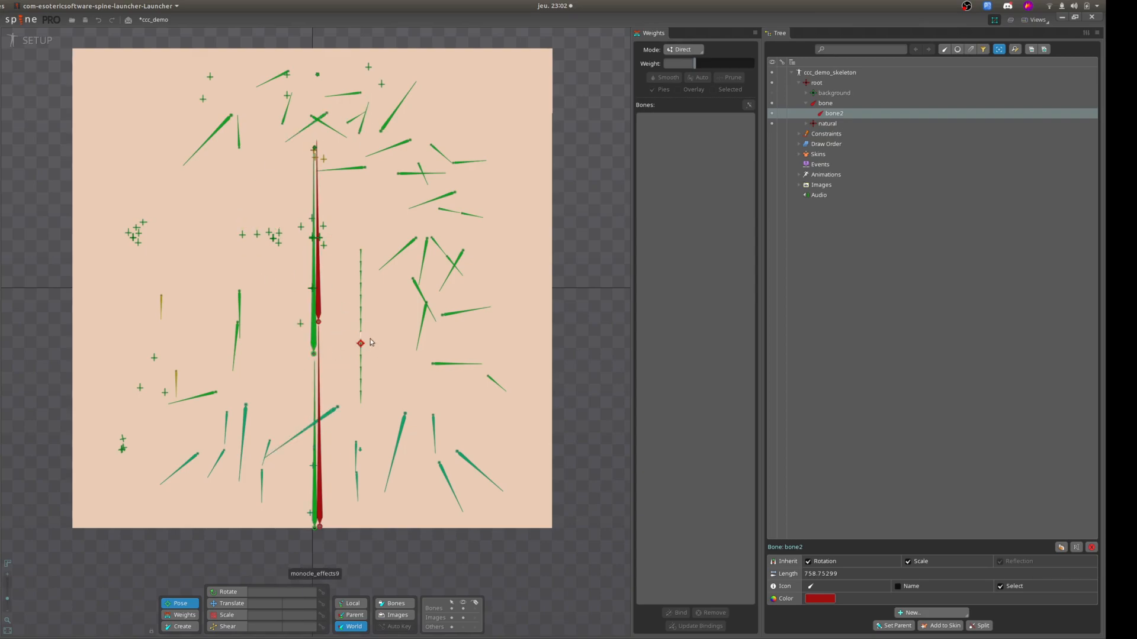
Add a slot named base to the new parent bone under root.
{"action": "left_click", "coordinate": [840, 102]}
{"action": "left_click", "coordinate": [916, 614]}
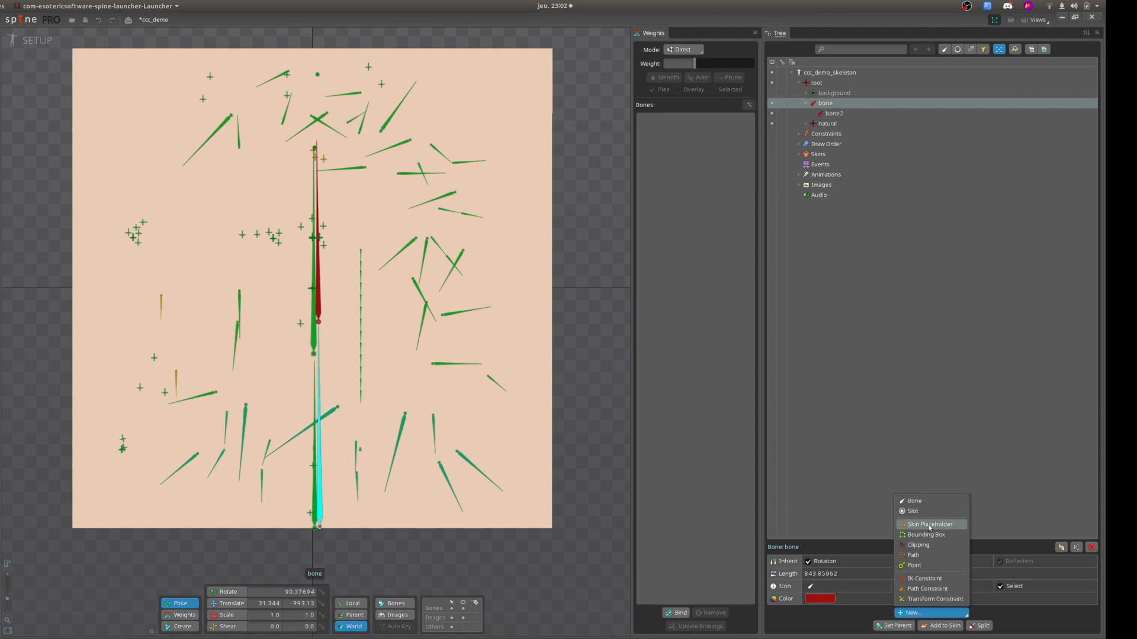
{"action": "left_click", "coordinate": [824, 105]}
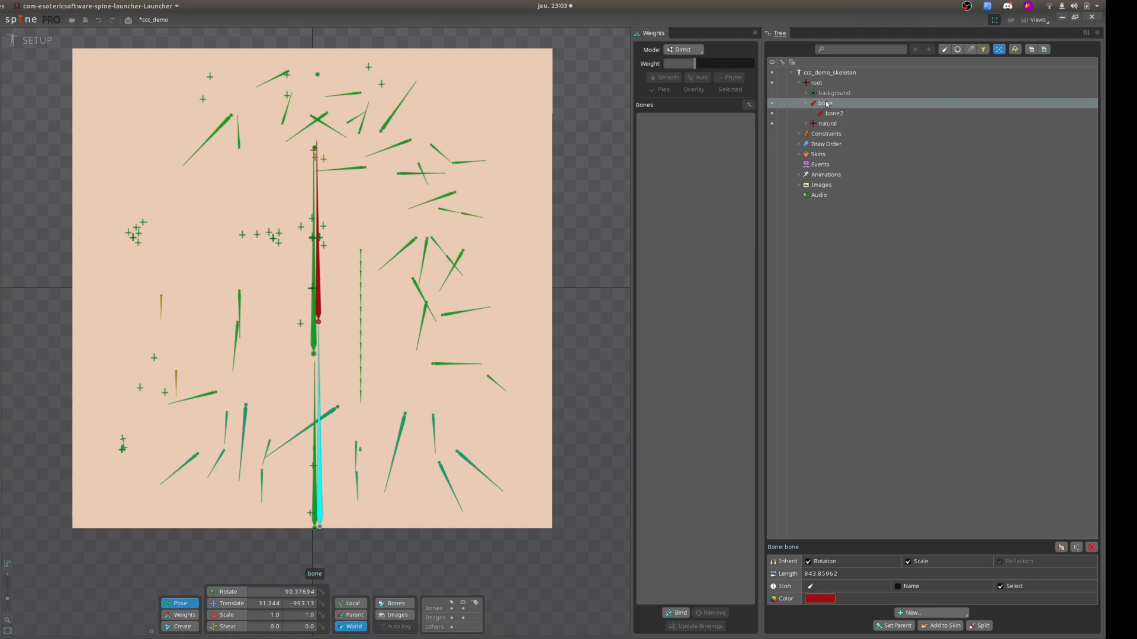
{"action": "left_click", "coordinate": [915, 614]}
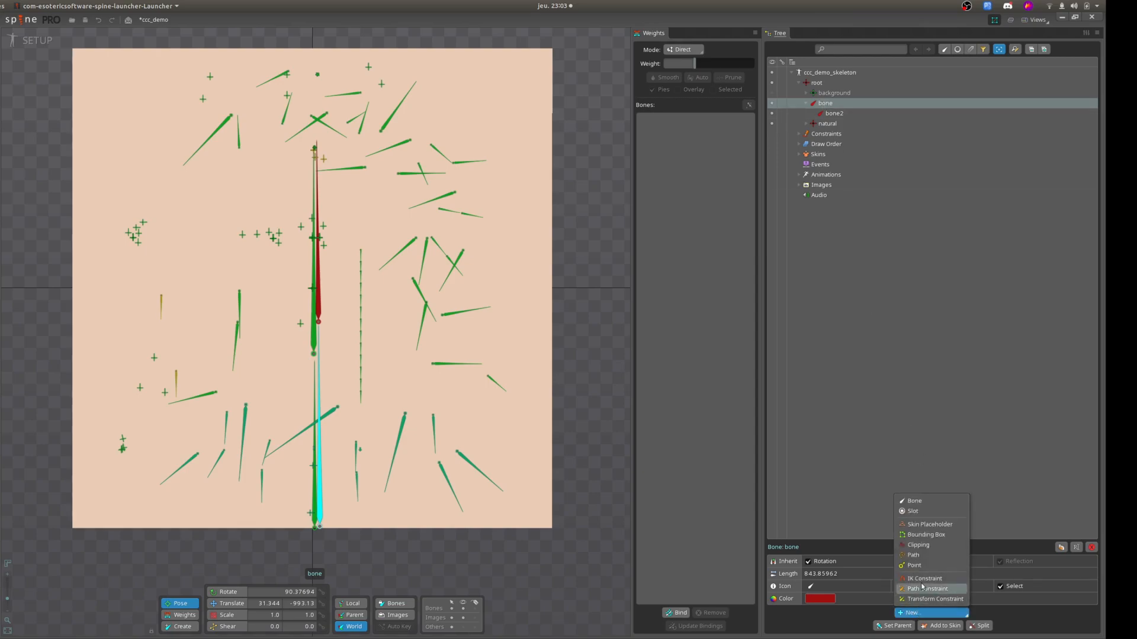
{"action": "left_click", "coordinate": [931, 513]}
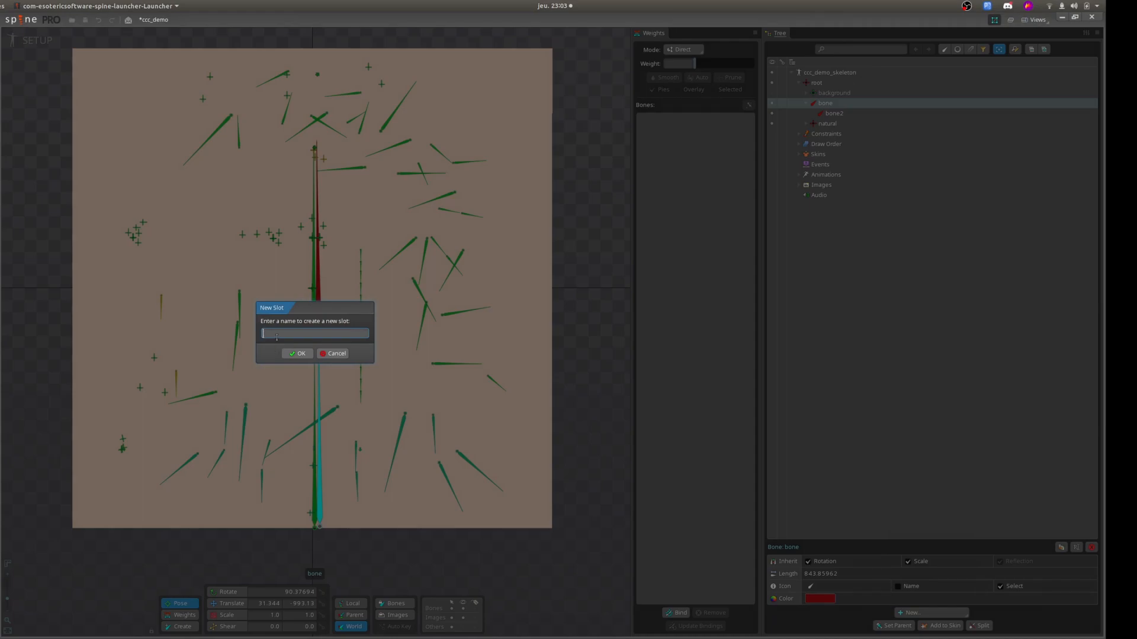
{"action": "type", "text": "base"}
{"action": "left_click", "coordinate": [297, 353]}
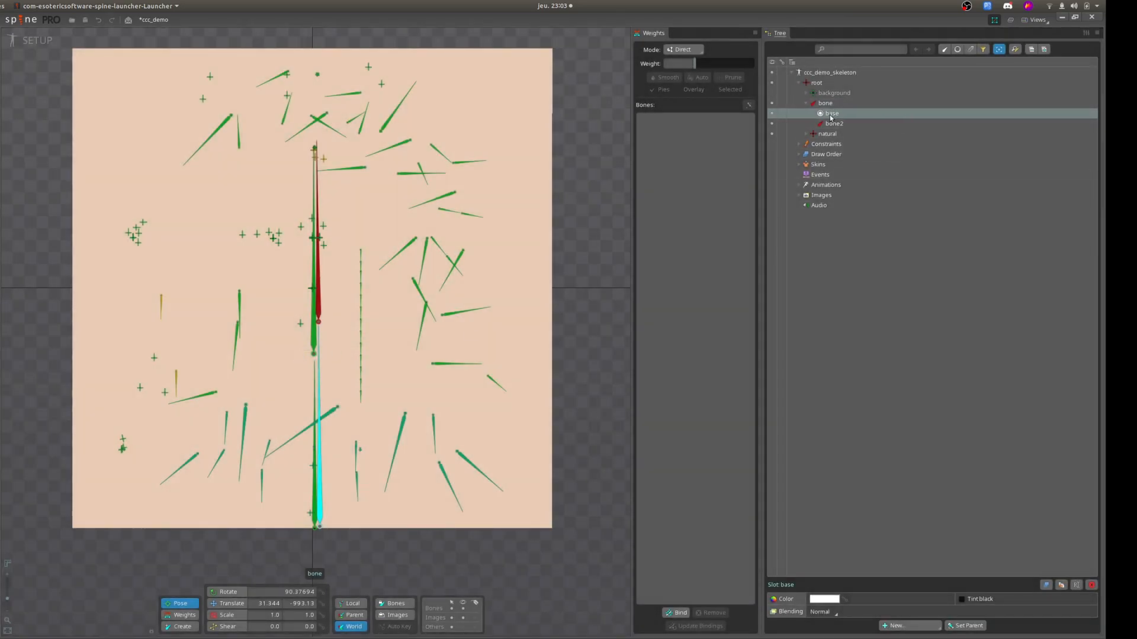
Examine the project's image folders and the images path, keeping it on CCC-Engine/data/images.
{"action": "left_click", "coordinate": [798, 196]}
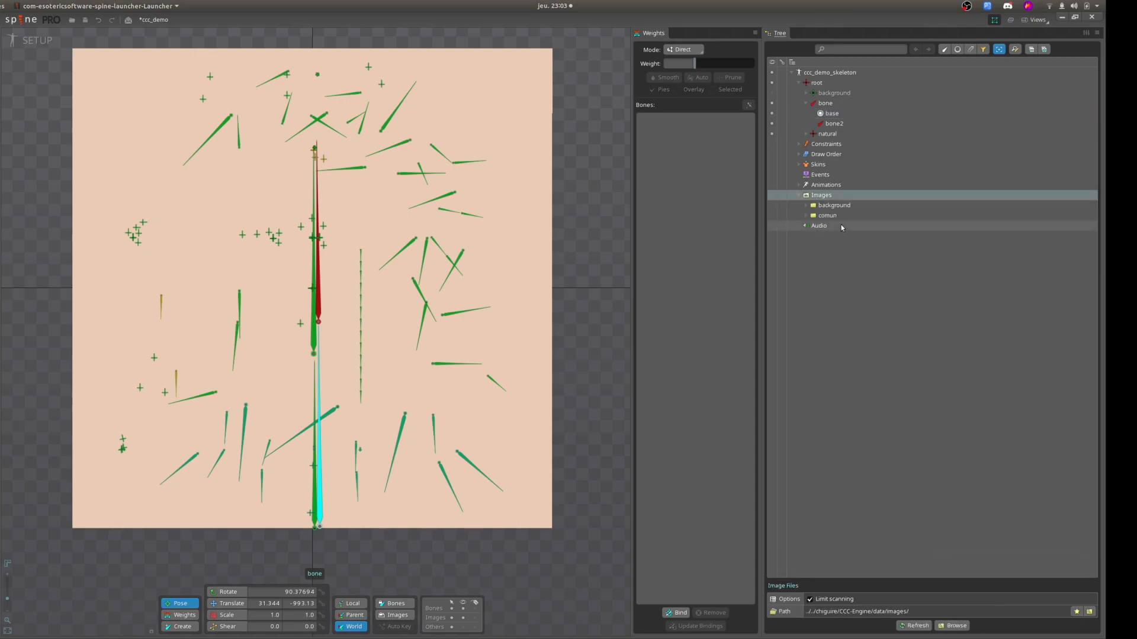
{"action": "left_click", "coordinate": [806, 216]}
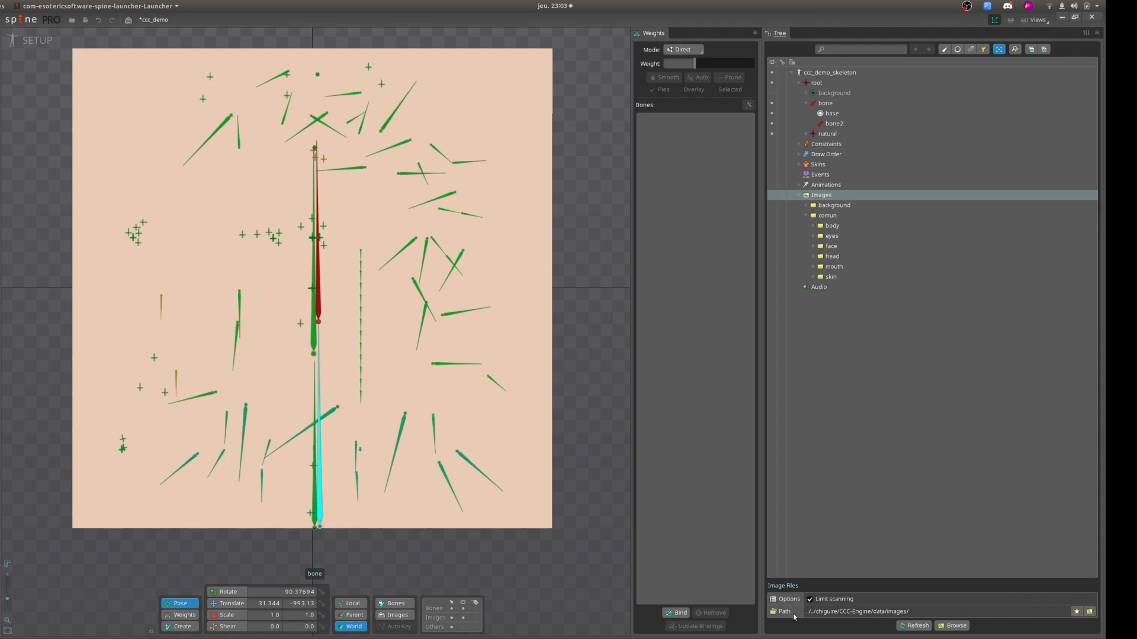
{"action": "left_click", "coordinate": [1090, 612]}
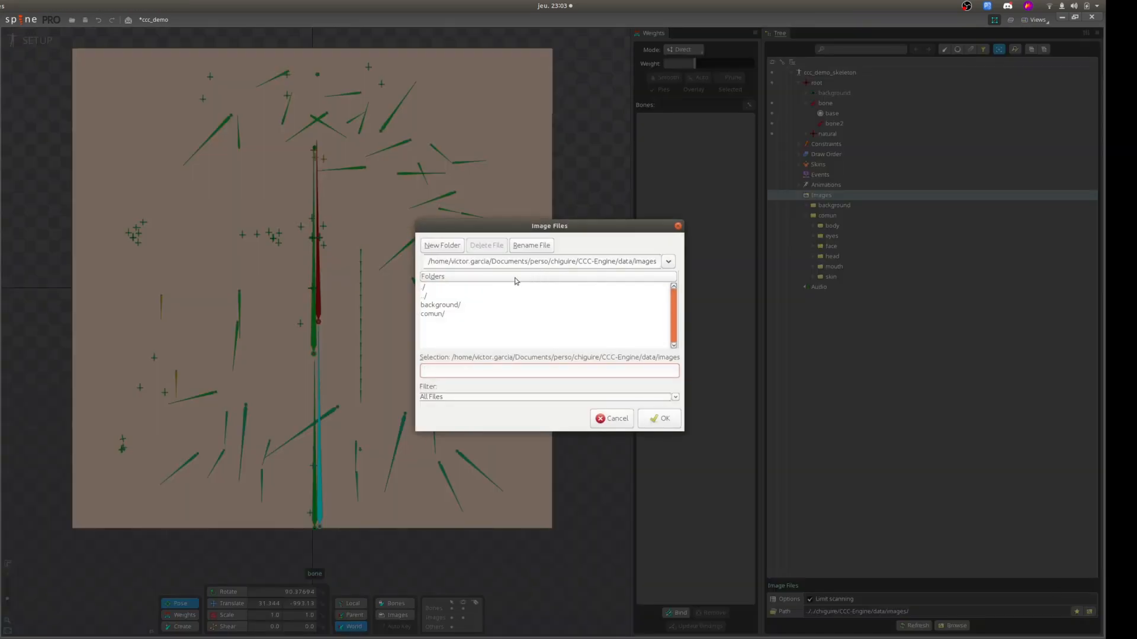
{"action": "left_click", "coordinate": [450, 289]}
{"action": "left_click", "coordinate": [660, 418]}
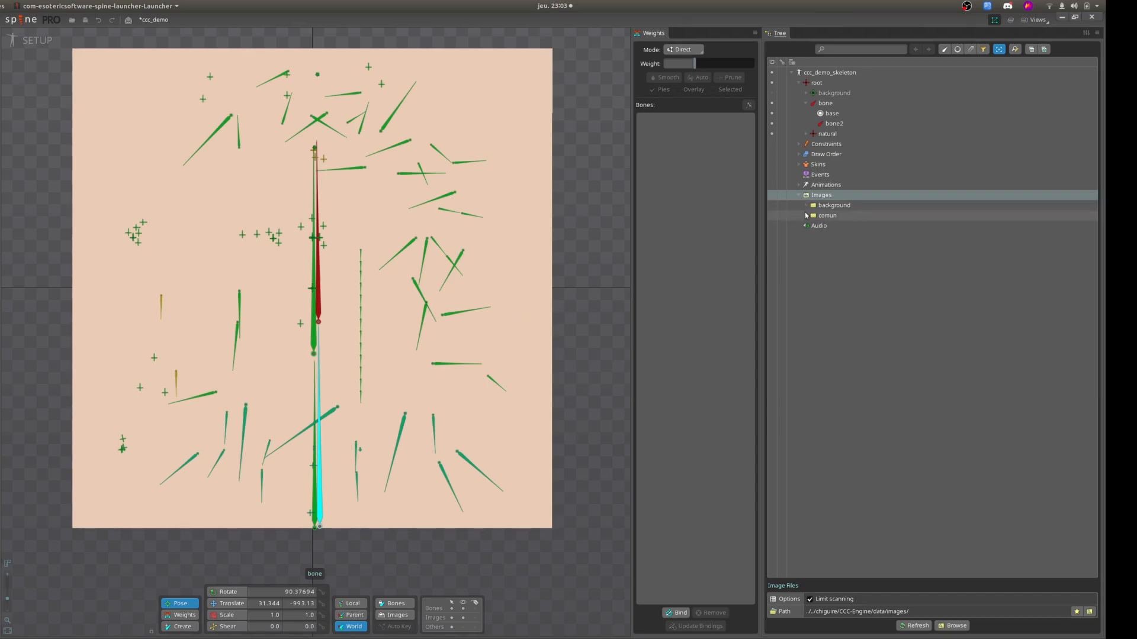
Attach the basic_without_shadow image from the comun/skin folder to the base slot.
{"action": "left_click", "coordinate": [806, 216]}
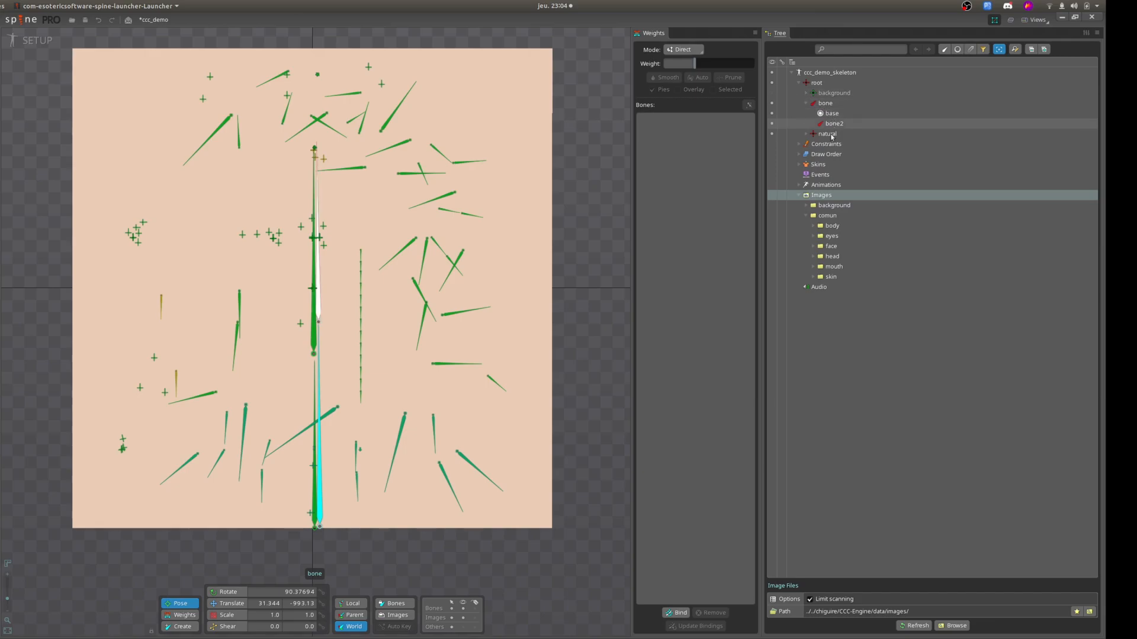
{"action": "left_click", "coordinate": [813, 277]}
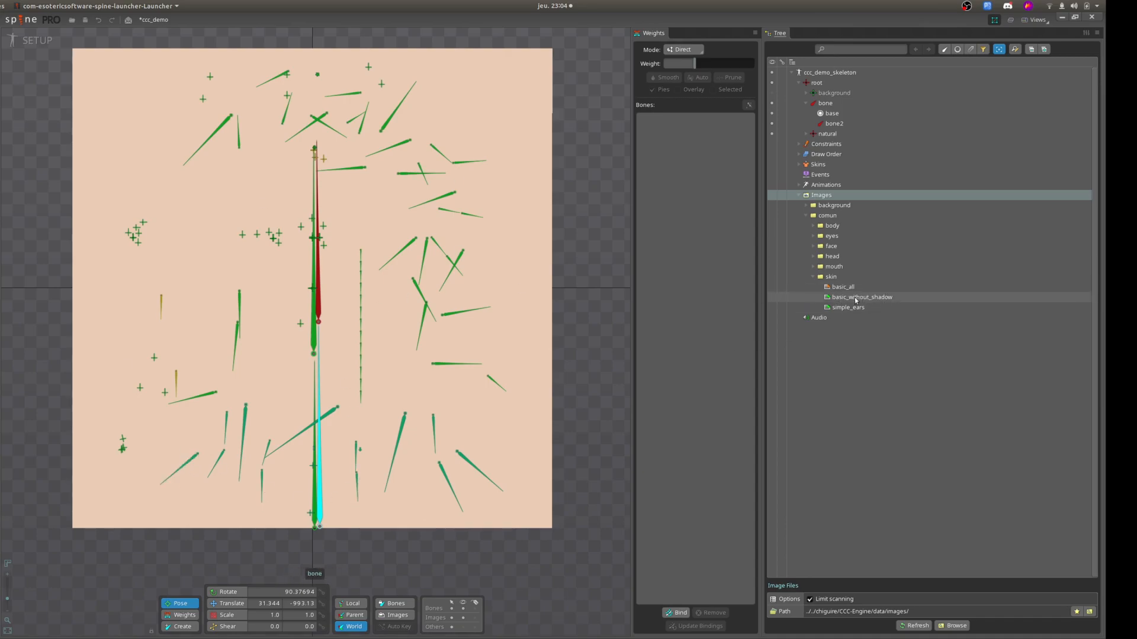
{"action": "left_click_drag", "start_coordinate": [848, 298], "coordinate": [844, 117]}
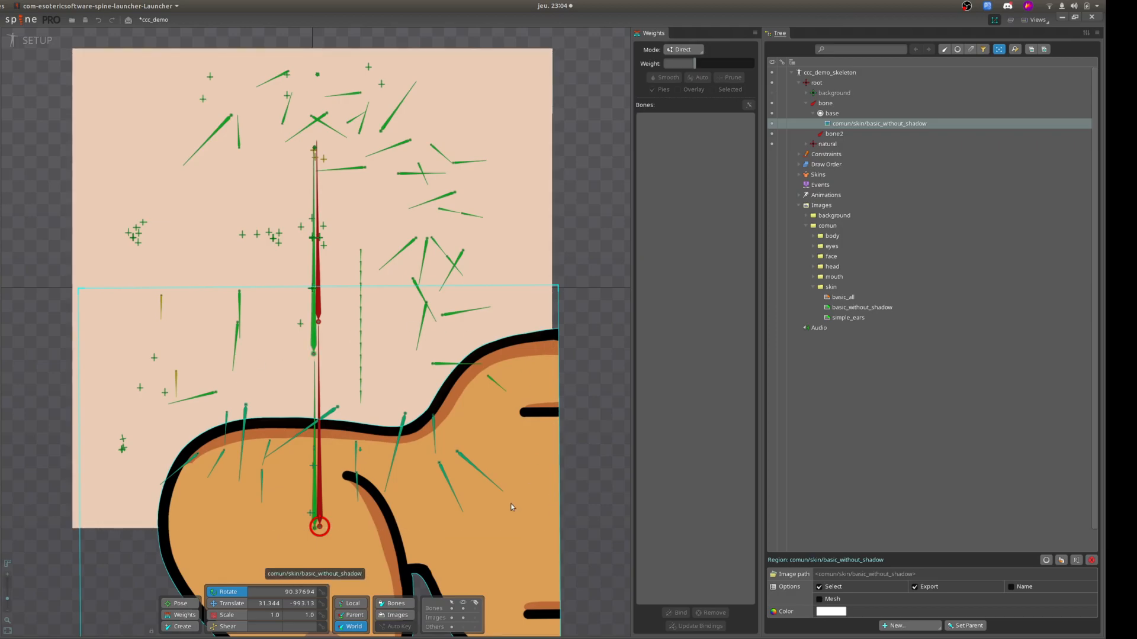
Set the basic_without_shadow image's rotation to 0 and its world translation to 0, 0, and collapse the base slot.
{"action": "double_click", "coordinate": [294, 592]}
{"action": "type", "text": "0"}
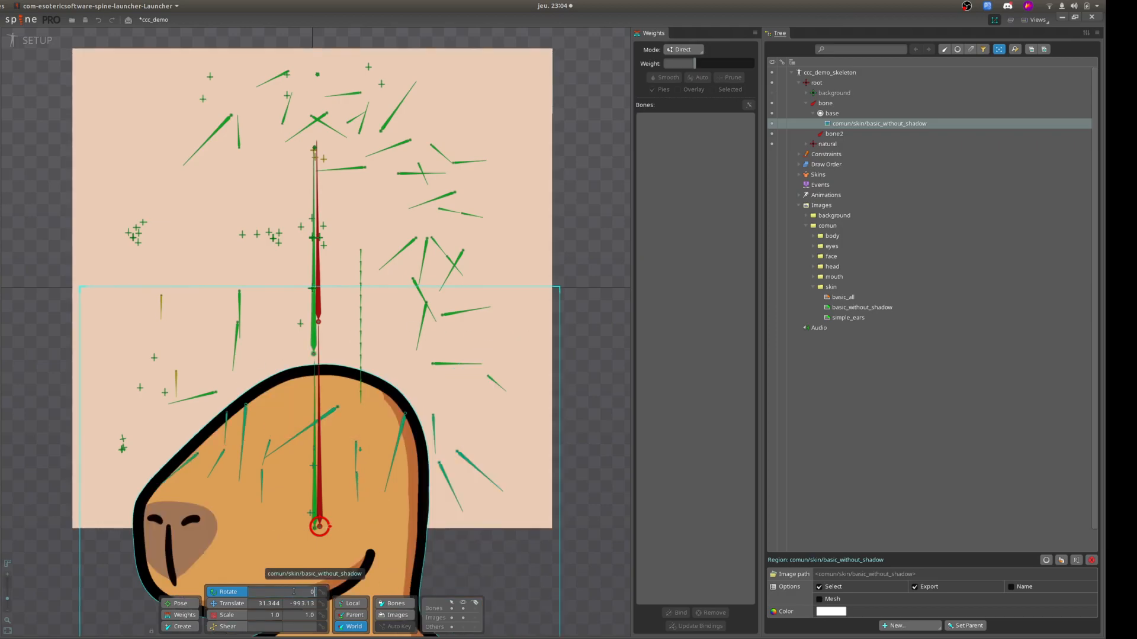
{"action": "left_click", "coordinate": [266, 603]}
{"action": "type", "text": "0"}
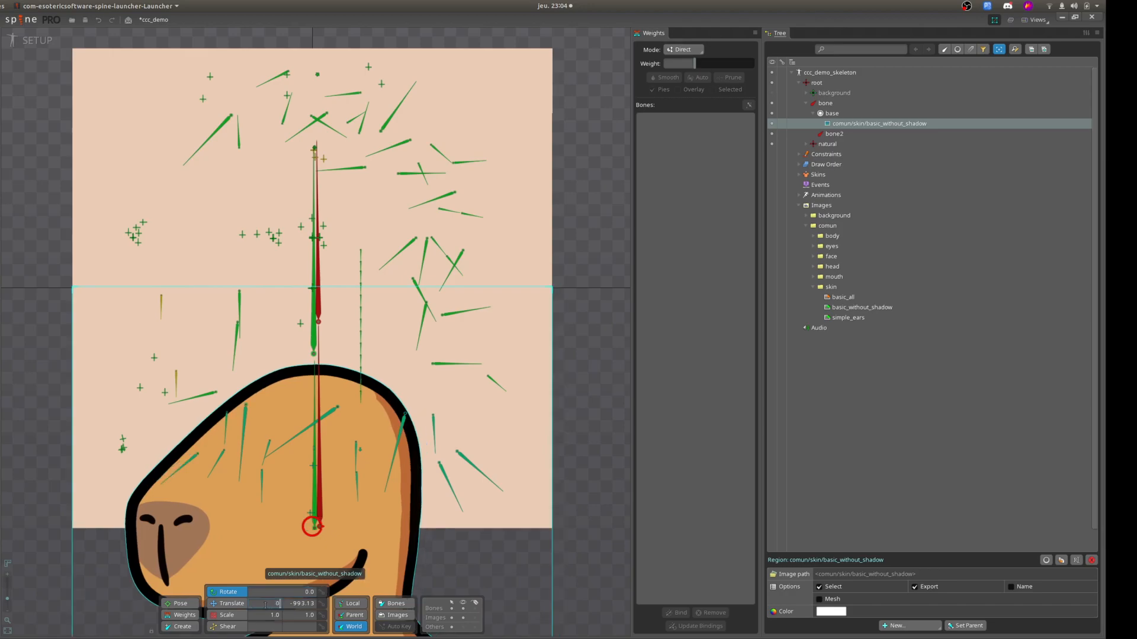
{"action": "left_click", "coordinate": [298, 606]}
{"action": "type", "text": "0"}
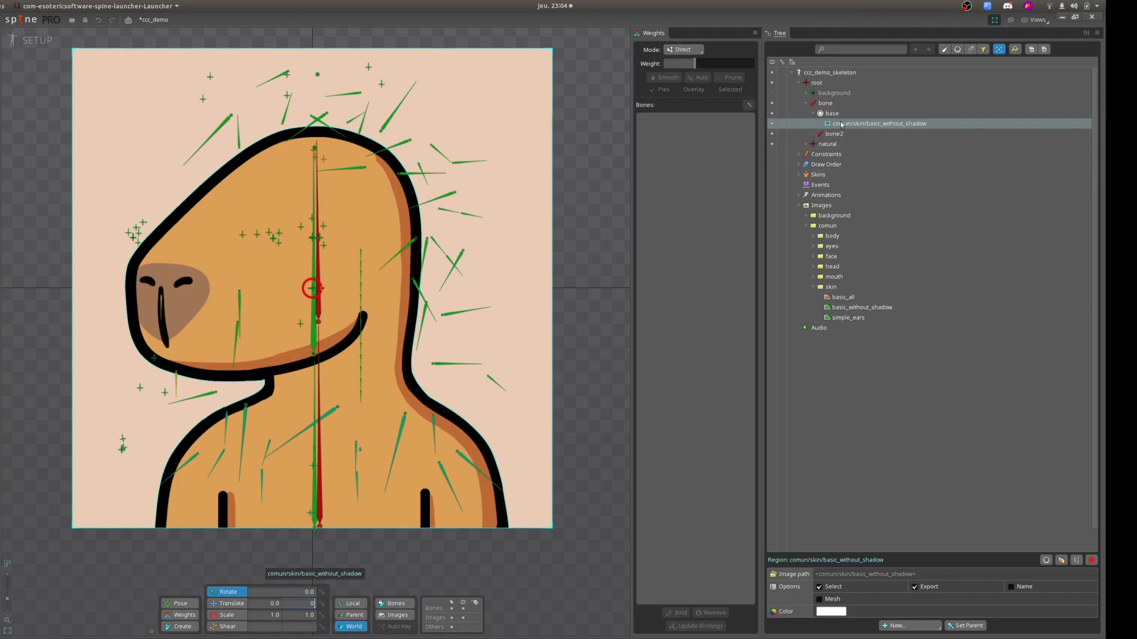
{"action": "left_click", "coordinate": [813, 113]}
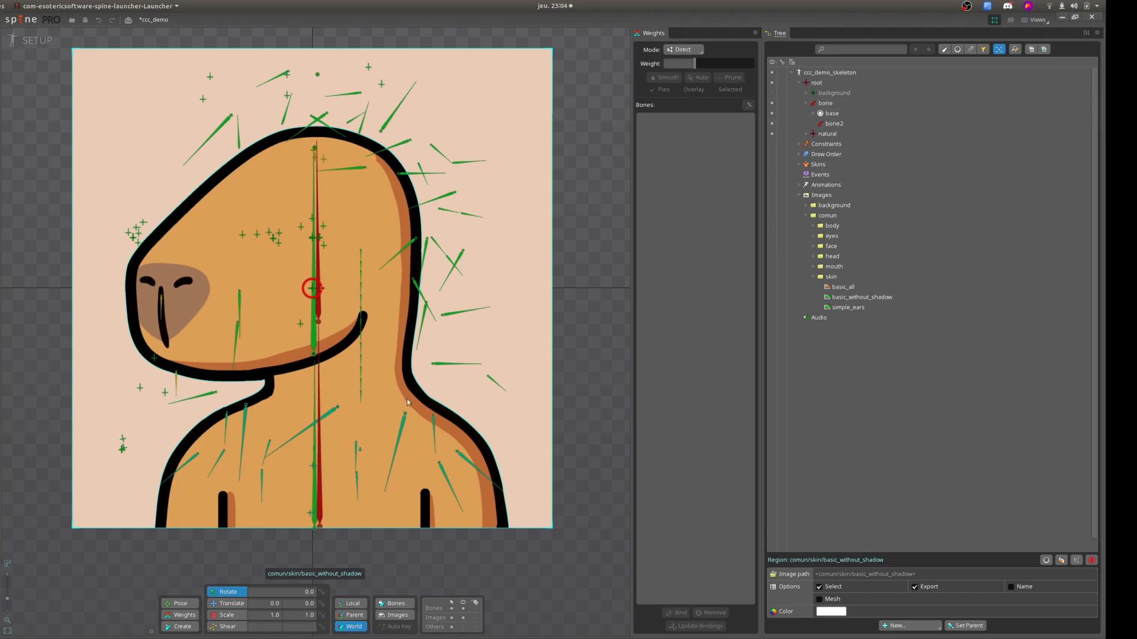
Rename the new parent bone as chest_demo.
{"action": "double_click", "coordinate": [833, 104]}
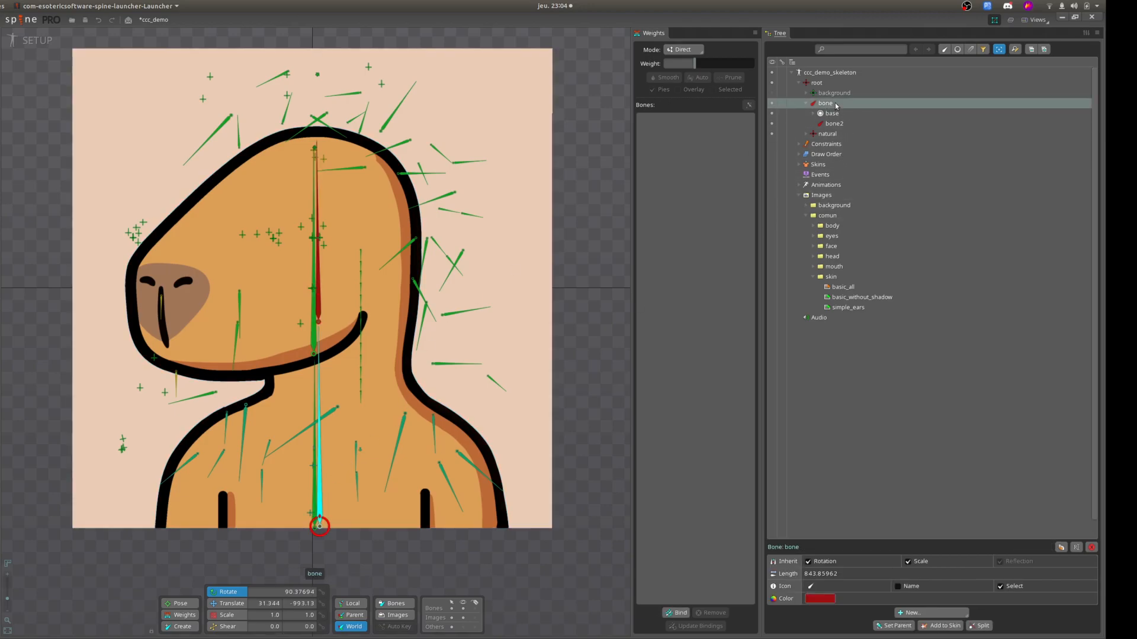
{"action": "type", "text": "chest"}
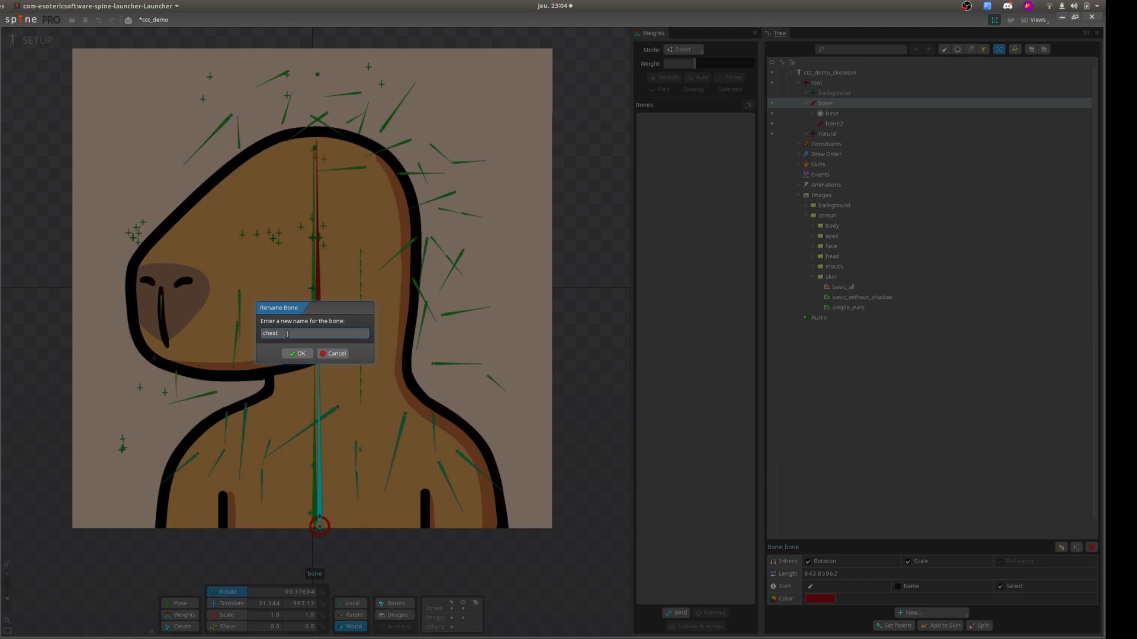
{"action": "key", "text": "Return"}
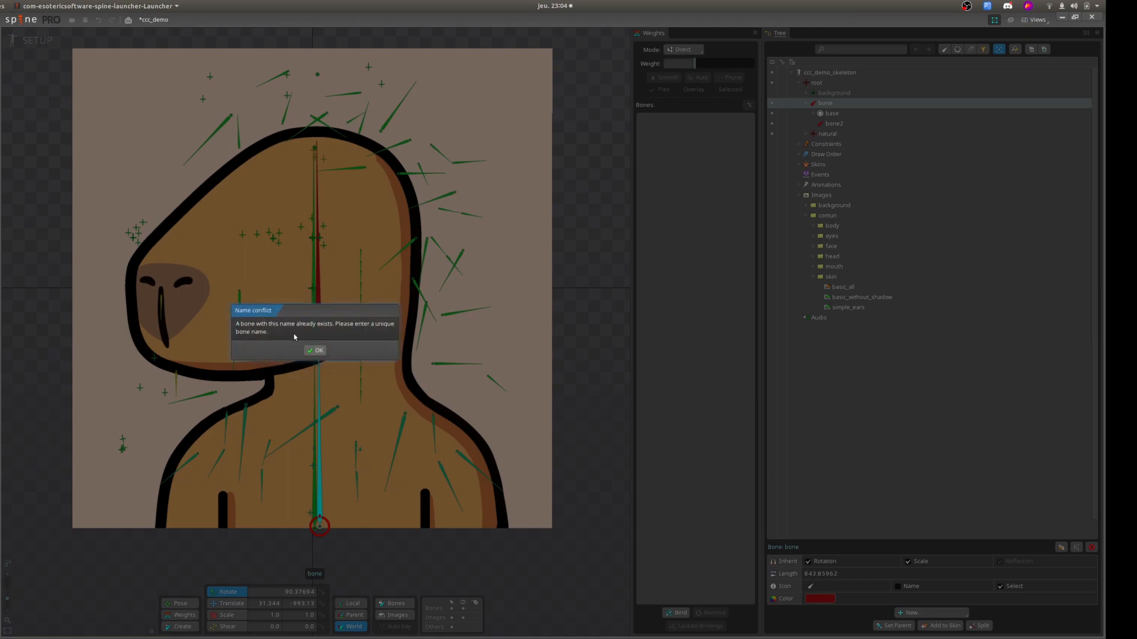
{"action": "left_click", "coordinate": [313, 350]}
{"action": "left_click", "coordinate": [297, 332]}
{"action": "type", "text": "_demo"}
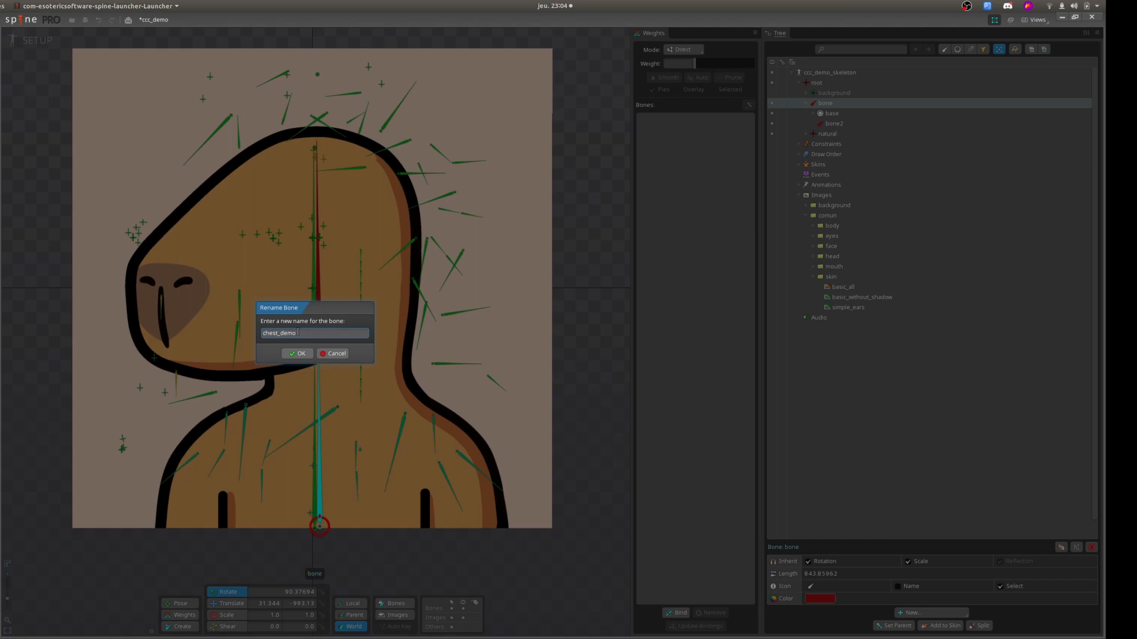
{"action": "key", "text": "Return"}
Rename the child bone bone2 as head_demo.
{"action": "double_click", "coordinate": [834, 123]}
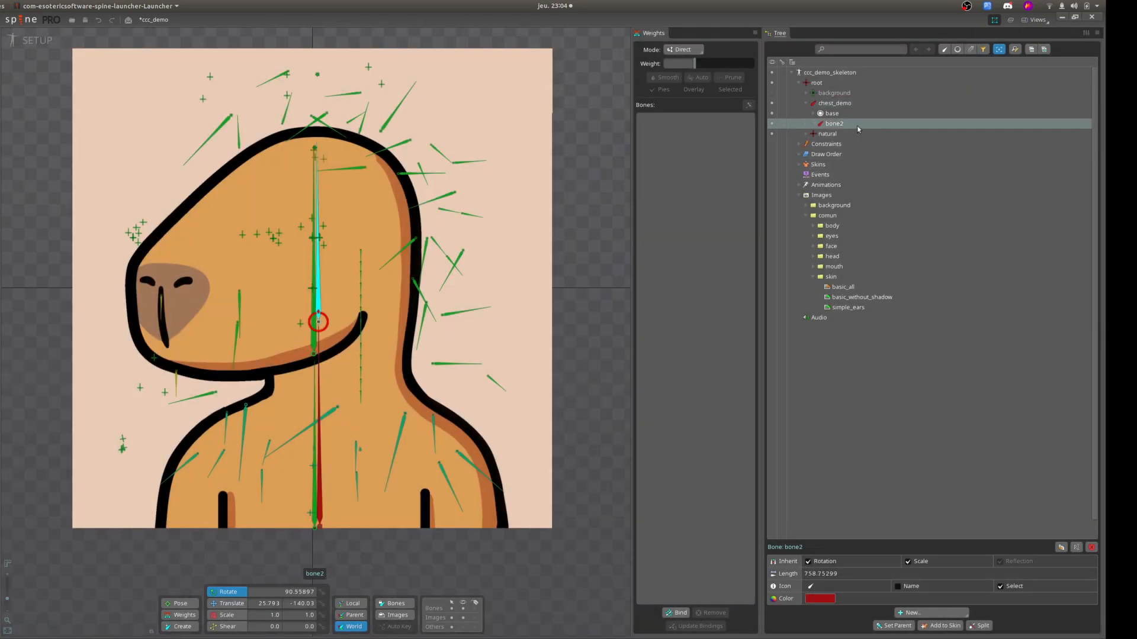
{"action": "type", "text": "head_demo"}
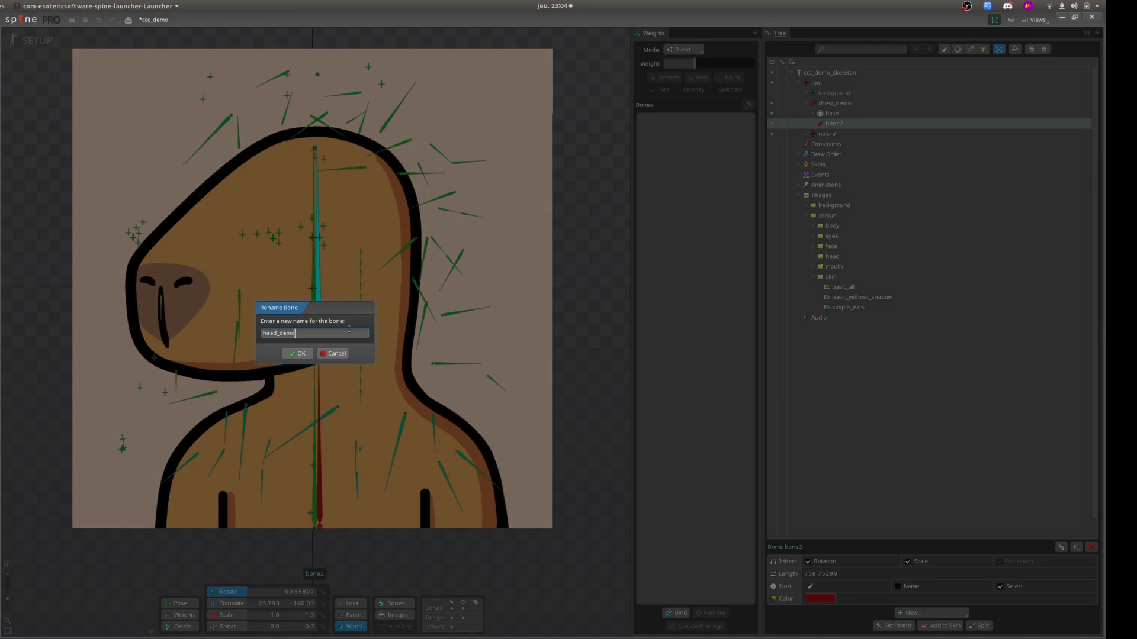
{"action": "key", "text": "Return"}
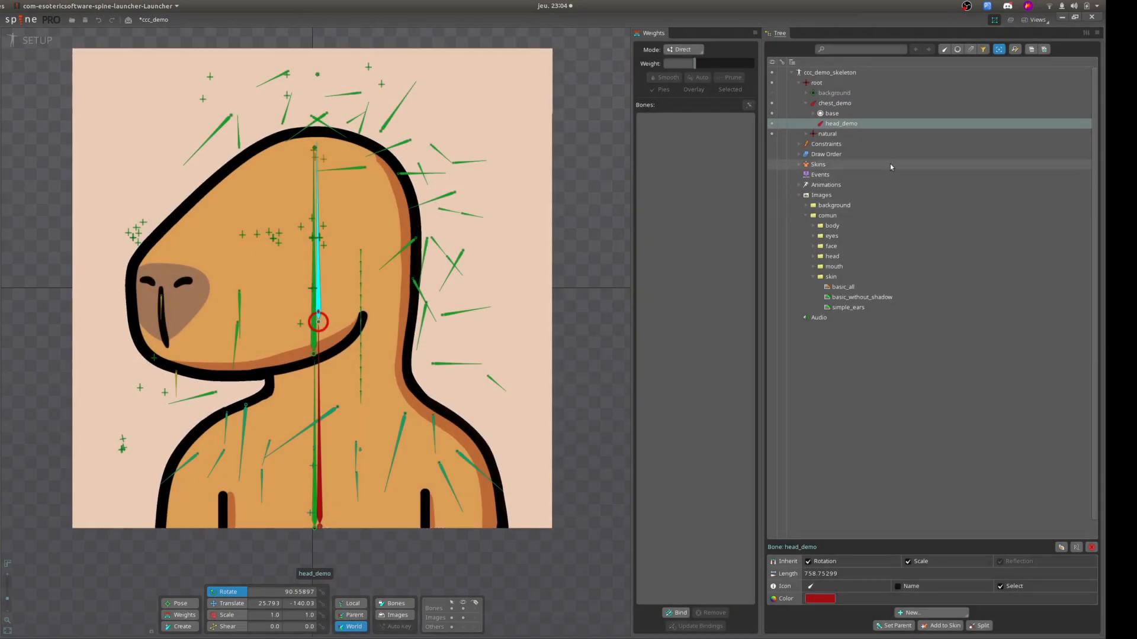
Translate the chest_demo bone horizontally to about X 48, carrying its skin image along.
{"action": "left_click", "coordinate": [832, 114]}
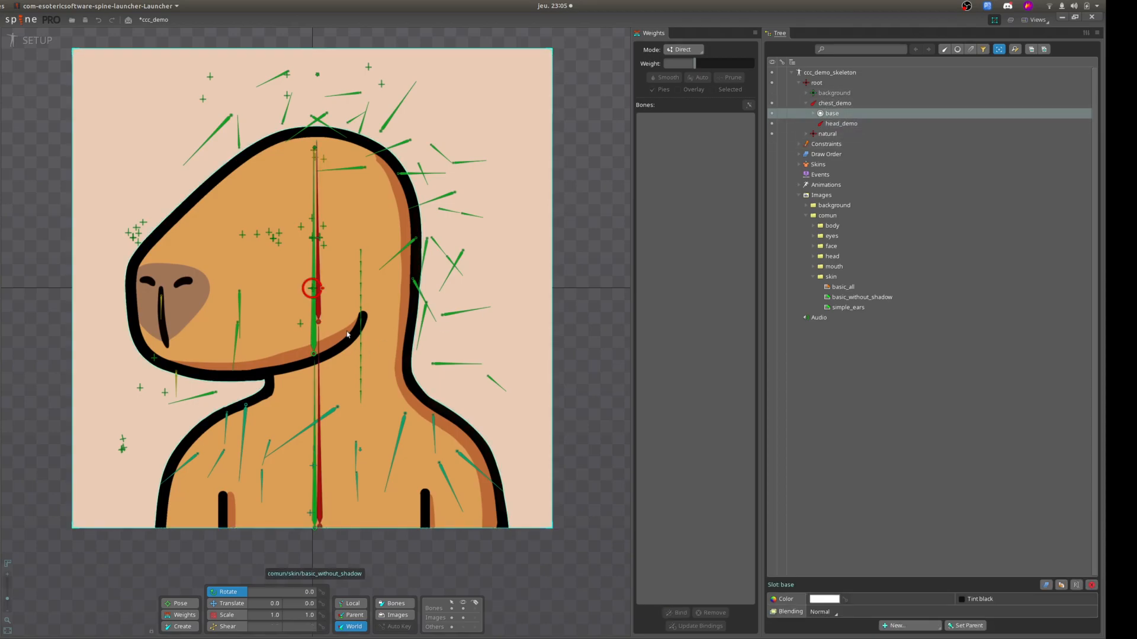
{"action": "left_click", "coordinate": [320, 513]}
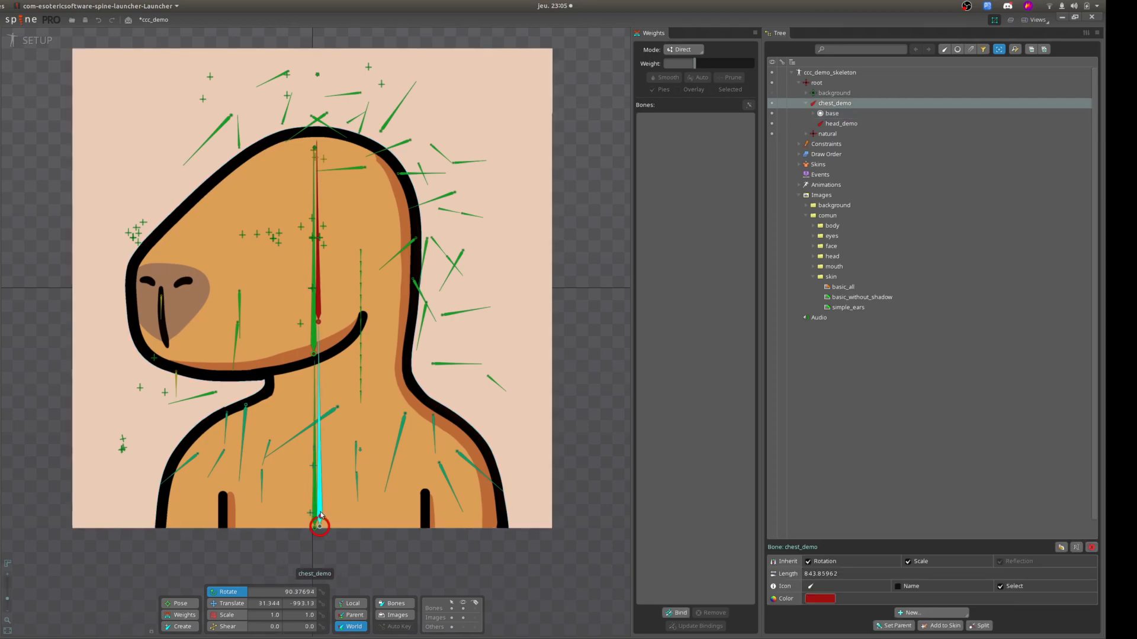
{"action": "left_click", "coordinate": [227, 604]}
{"action": "mouse_move", "coordinate": [333, 531]}
{"action": "left_mouse_down"}
{"action": "mouse_move", "coordinate": [385, 529]}
{"action": "mouse_move", "coordinate": [273, 529]}
{"action": "mouse_move", "coordinate": [450, 528]}
{"action": "mouse_move", "coordinate": [284, 524]}
{"action": "mouse_move", "coordinate": [337, 523]}
{"action": "left_mouse_up"}
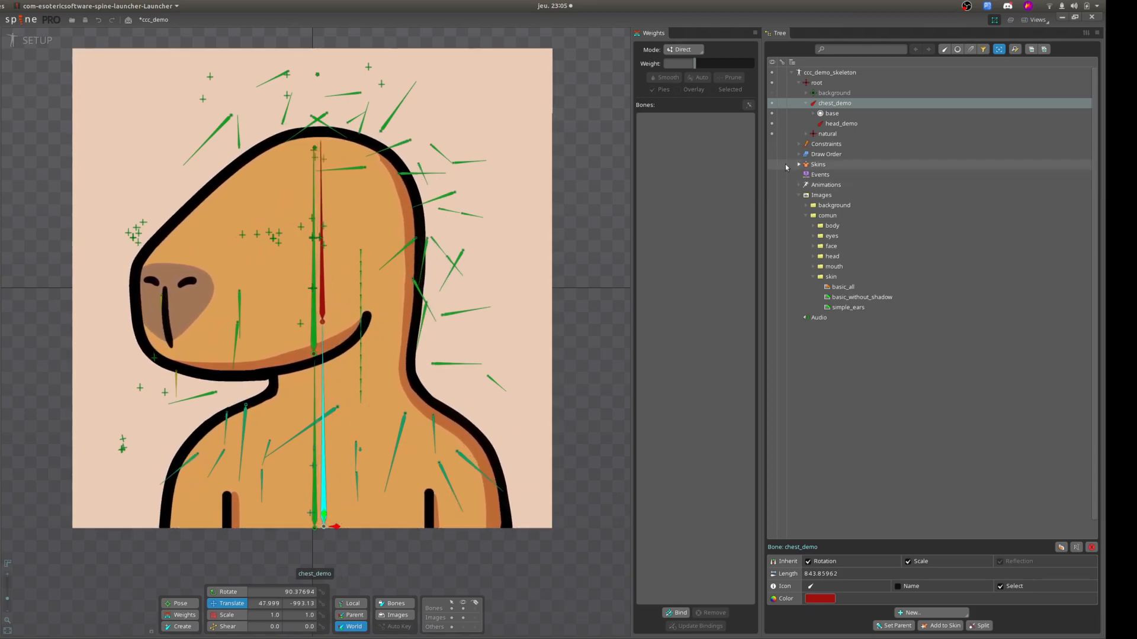
Translate the head_demo bone to about X 40.6 and rotate it to about 91.3 degrees.
{"action": "left_click", "coordinate": [840, 123]}
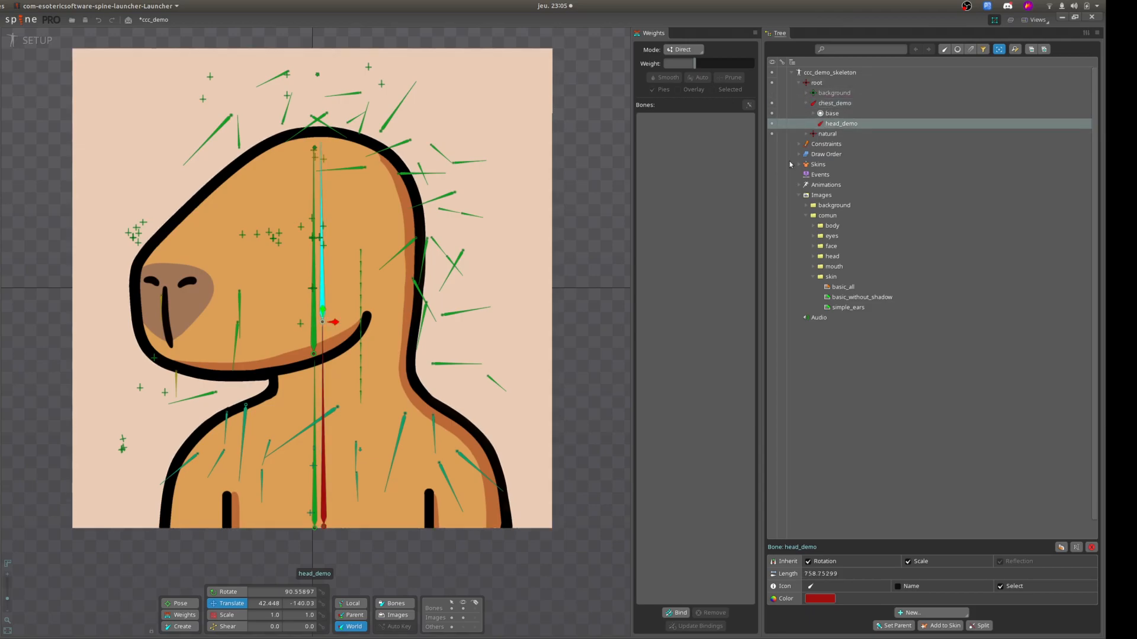
{"action": "left_click_drag", "start_coordinate": [335, 325], "coordinate": [321, 255]}
{"action": "left_click", "coordinate": [229, 593]}
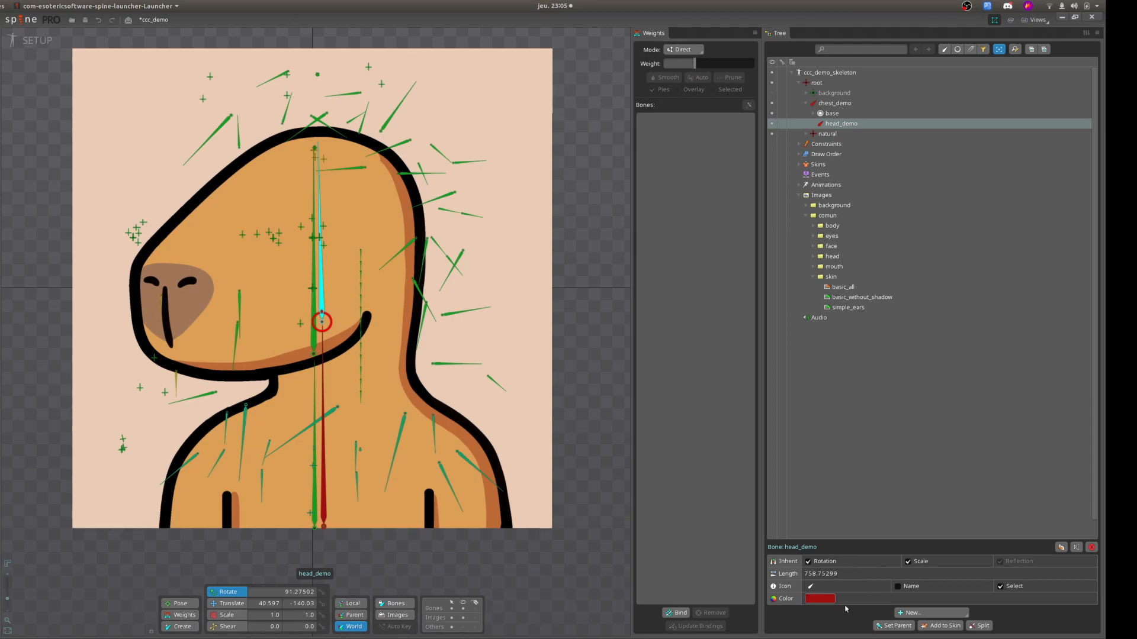
Convert the basic_without_shadow skin image under the base slot to a mesh and open it for mesh editing.
{"action": "left_click", "coordinate": [813, 114]}
{"action": "mouse_move", "coordinate": [834, 124]}
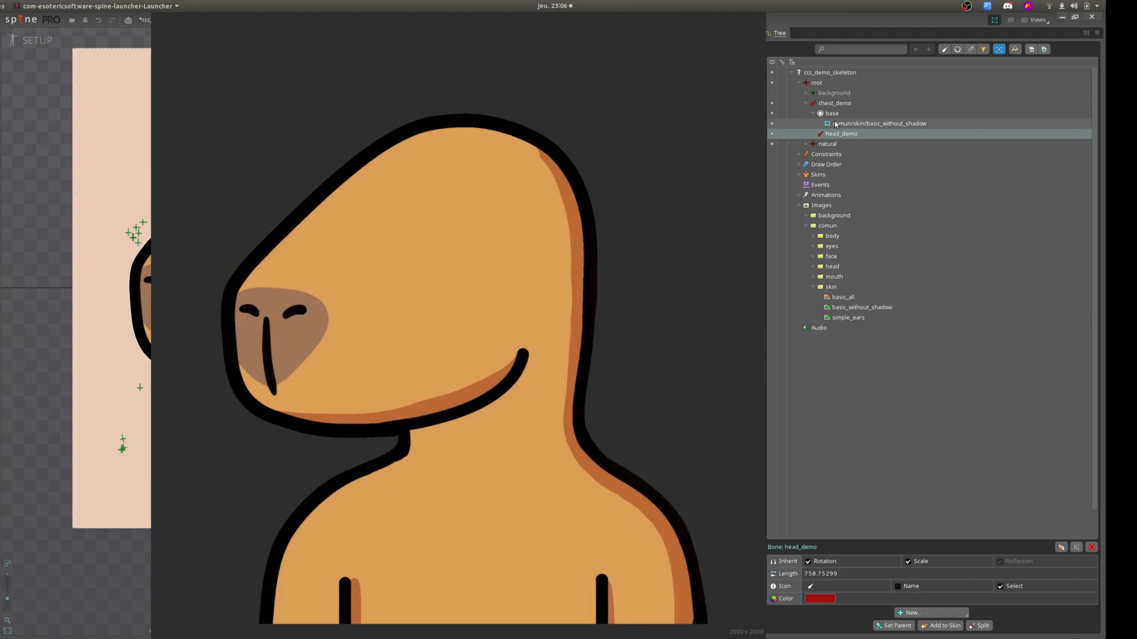
{"action": "left_click", "coordinate": [835, 124]}
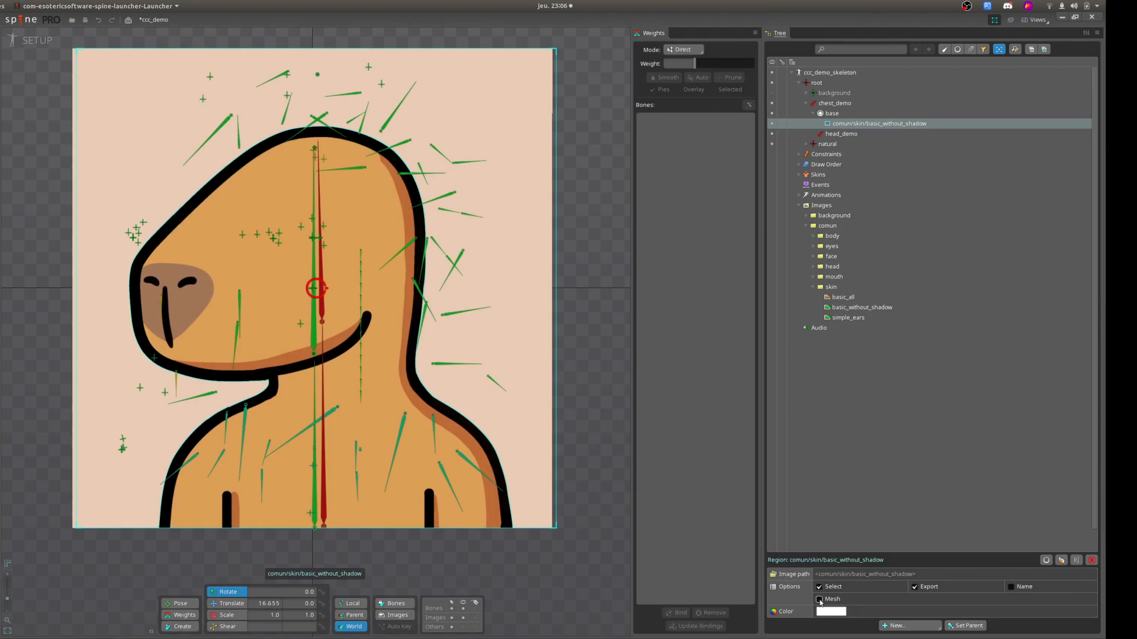
{"action": "left_click", "coordinate": [819, 600]}
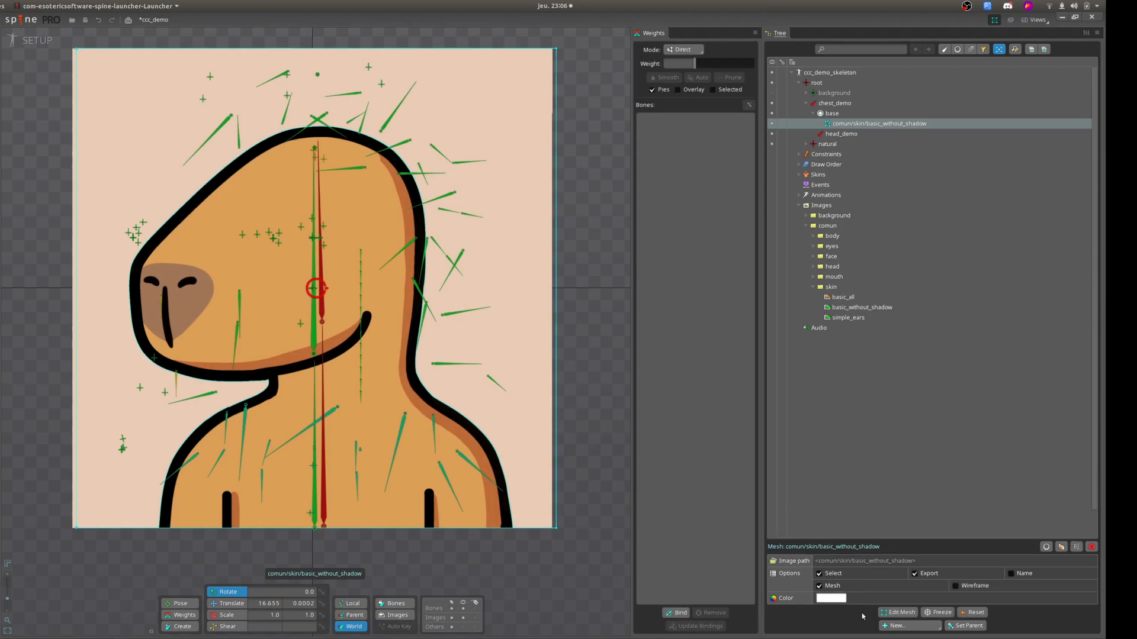
{"action": "left_click", "coordinate": [899, 613]}
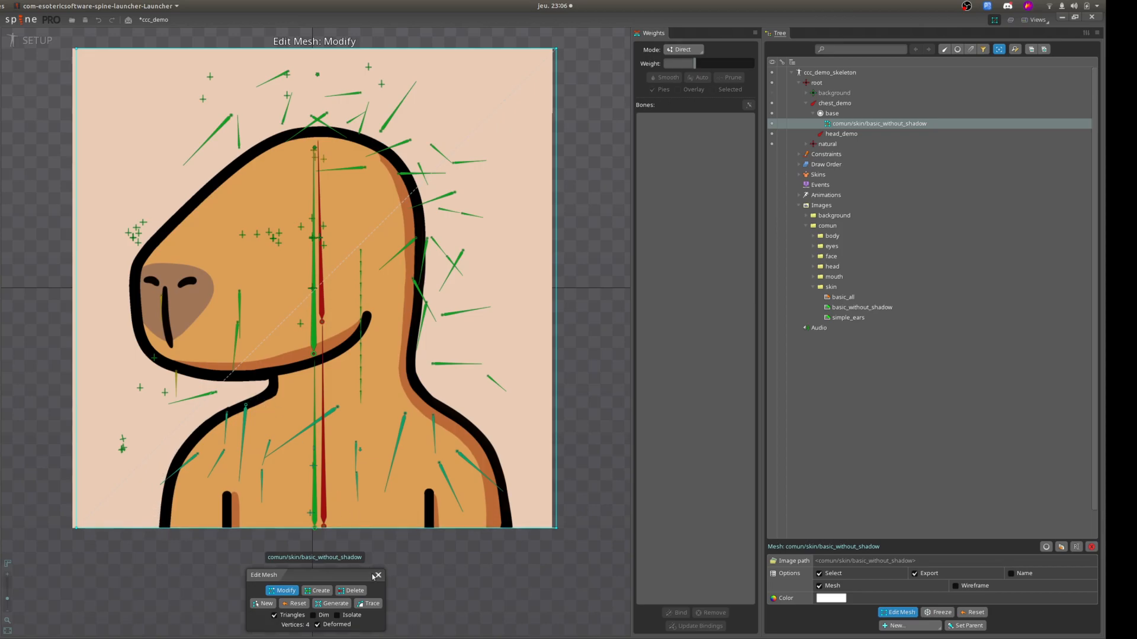
Trace the mesh outline around the character image with Detail at about 50.3.
{"action": "left_click", "coordinate": [367, 604]}
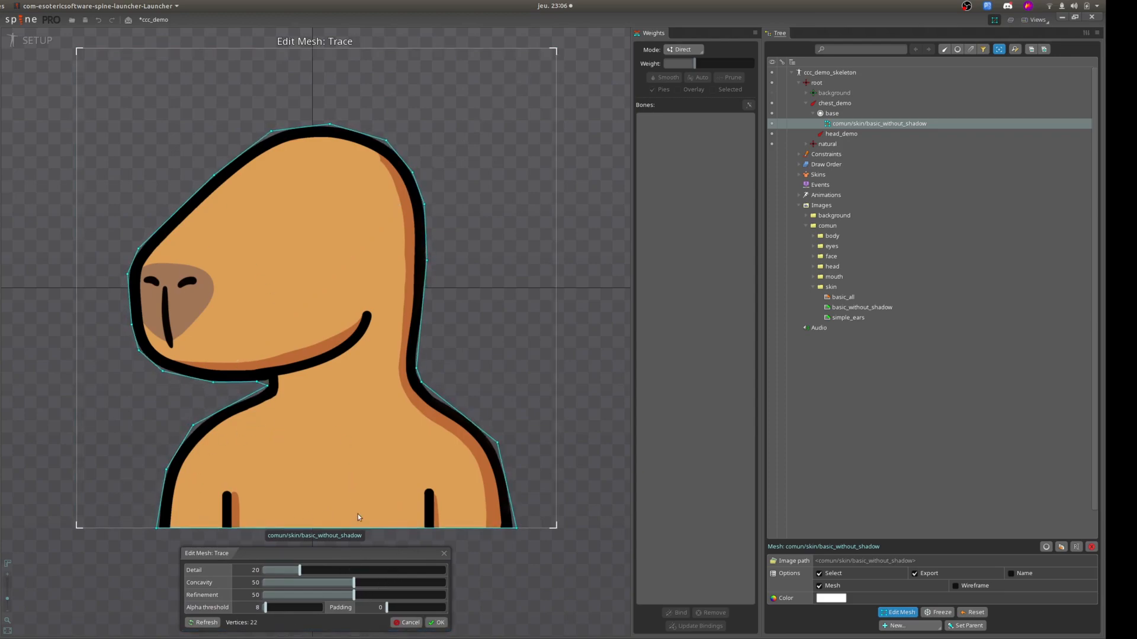
{"action": "left_click_drag", "start_coordinate": [300, 573], "coordinate": [354, 573]}
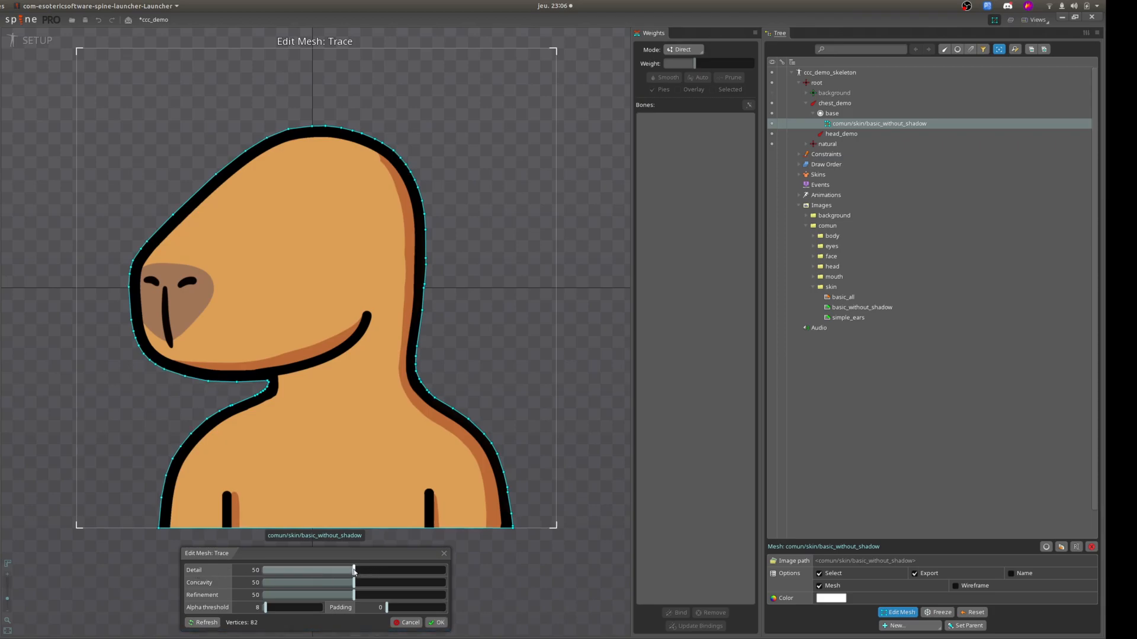
{"action": "left_click_drag", "start_coordinate": [354, 570], "coordinate": [463, 567]}
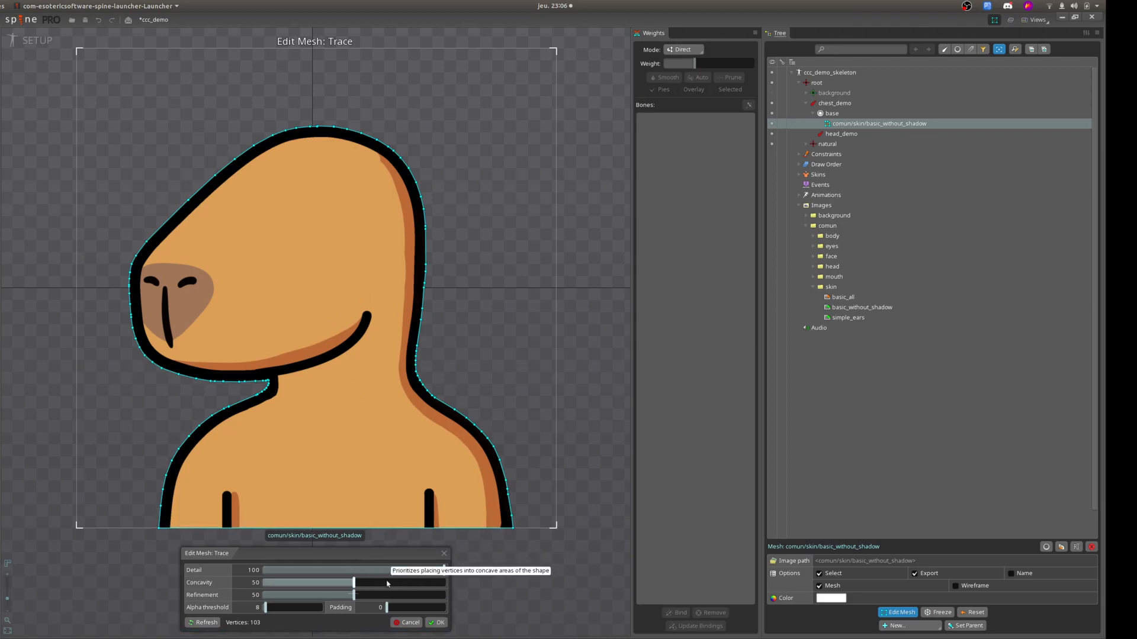
{"action": "left_click", "coordinate": [354, 571]}
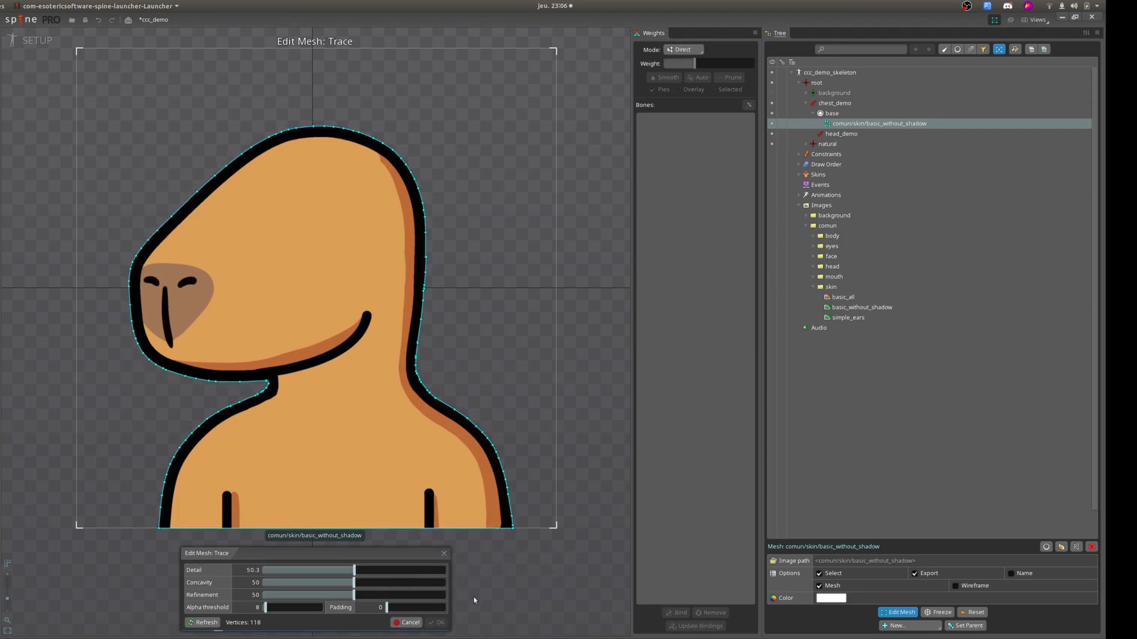
{"action": "left_click", "coordinate": [436, 623]}
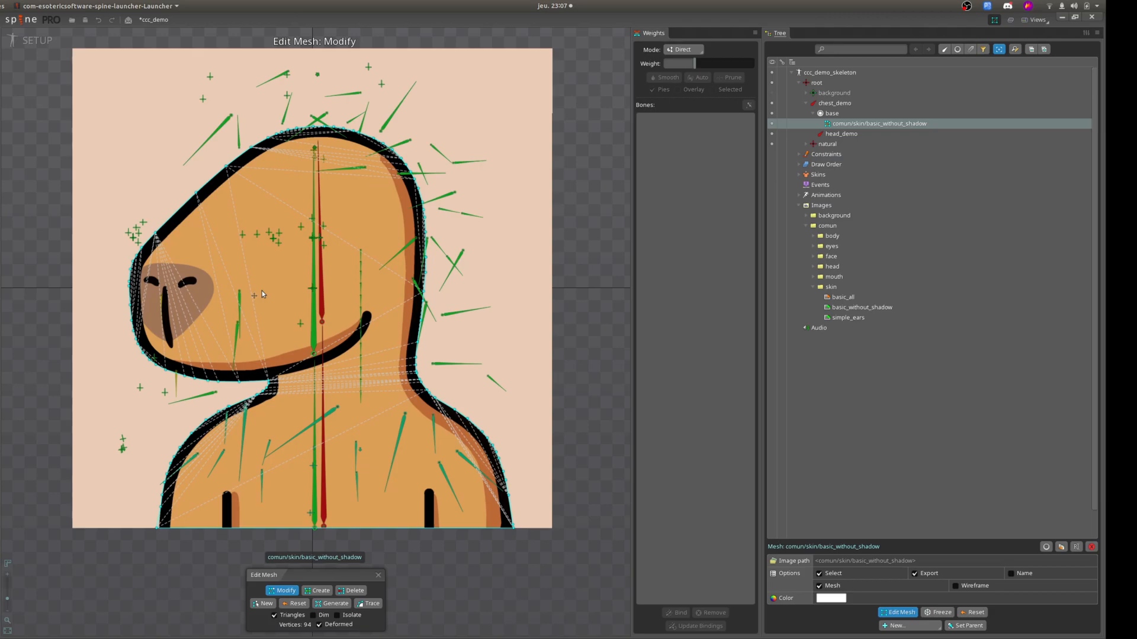
Create six additional mesh vertices around the edge of the nose patch.
{"action": "left_click", "coordinate": [318, 591]}
{"action": "left_click", "coordinate": [148, 264]}
{"action": "left_click", "coordinate": [181, 264]}
{"action": "left_click", "coordinate": [210, 265]}
{"action": "left_click", "coordinate": [218, 289]}
{"action": "left_click", "coordinate": [209, 322]}
{"action": "left_click", "coordinate": [177, 349]}
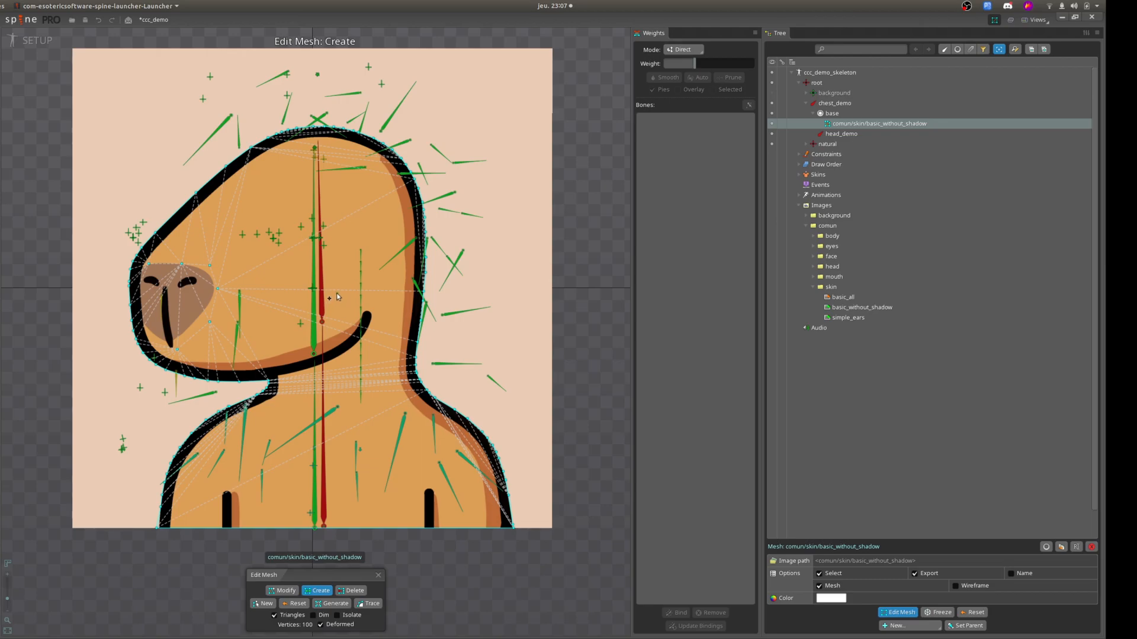
Delete the six mesh vertices around the nose patch and finish editing the mesh.
{"action": "left_click", "coordinate": [352, 591]}
{"action": "left_click", "coordinate": [177, 349]}
{"action": "left_click", "coordinate": [210, 322]}
{"action": "left_click", "coordinate": [217, 289]}
{"action": "left_click", "coordinate": [210, 266]}
{"action": "left_click", "coordinate": [181, 265]}
{"action": "left_click", "coordinate": [150, 264]}
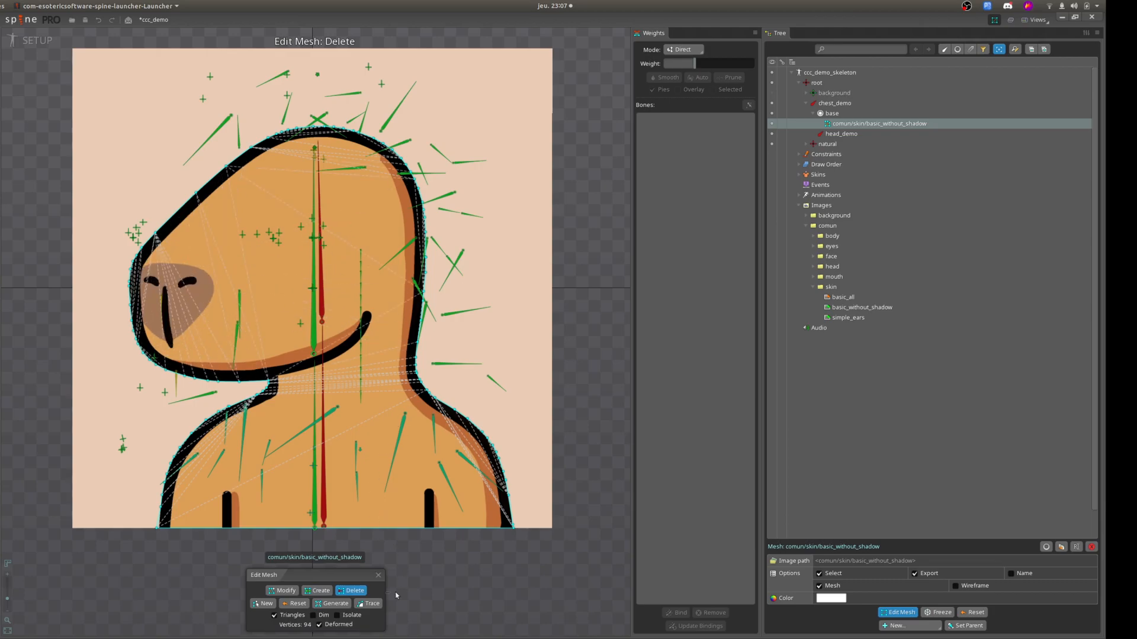
{"action": "left_click", "coordinate": [378, 575]}
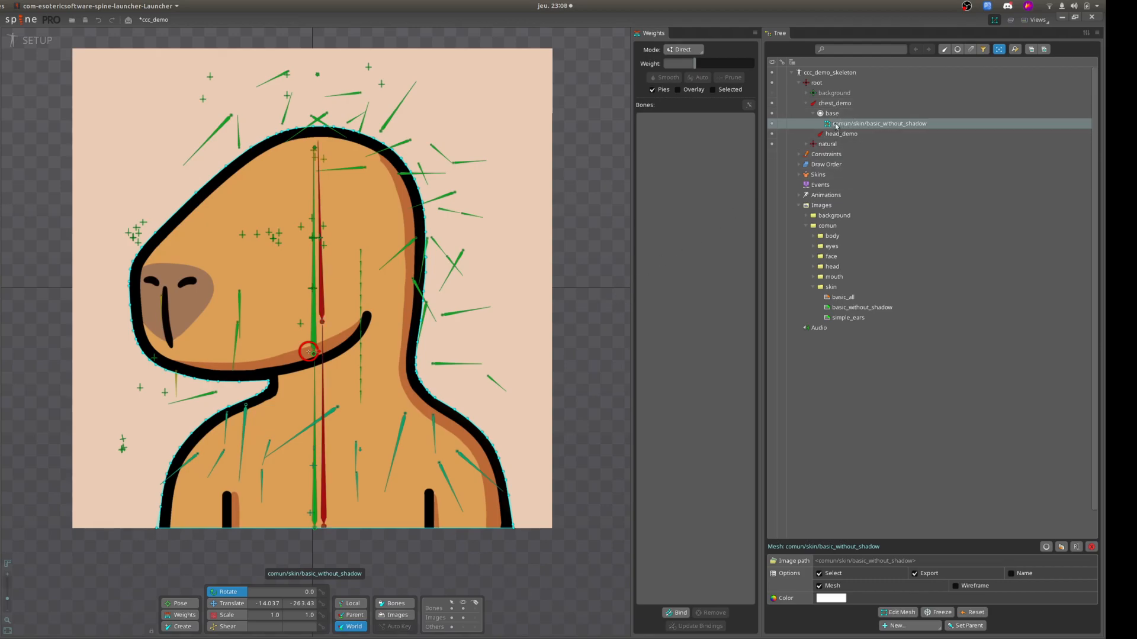
Bind the basic_without_shadow mesh to the chest_demo and head_demo bones and display the vertex weights of head_demo.
{"action": "left_click", "coordinate": [323, 279]}
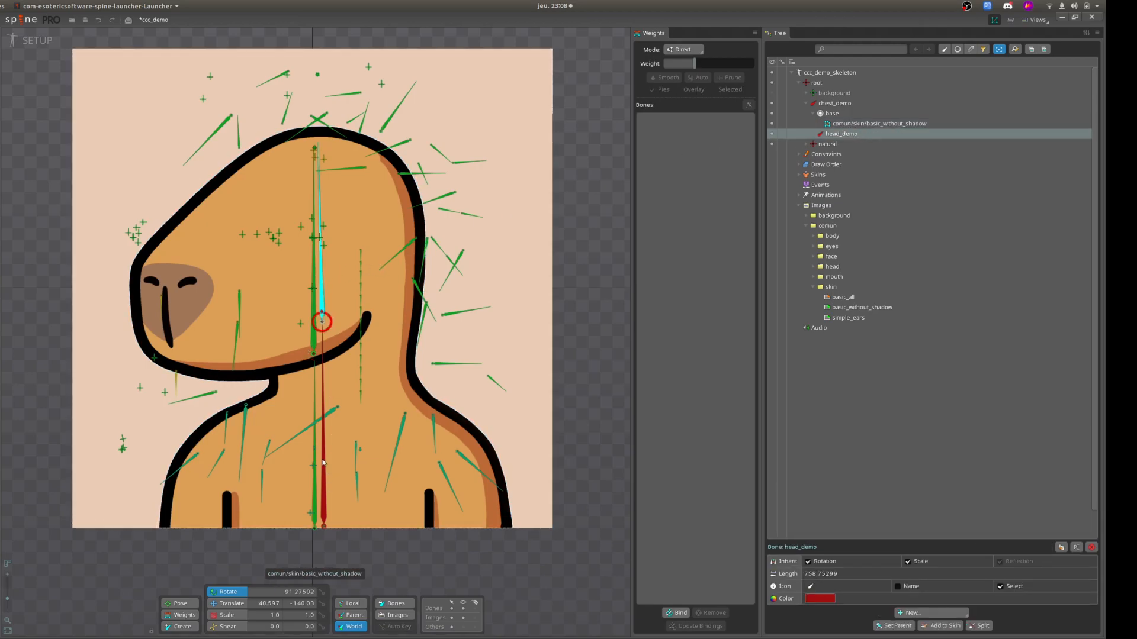
{"action": "left_click", "coordinate": [862, 124]}
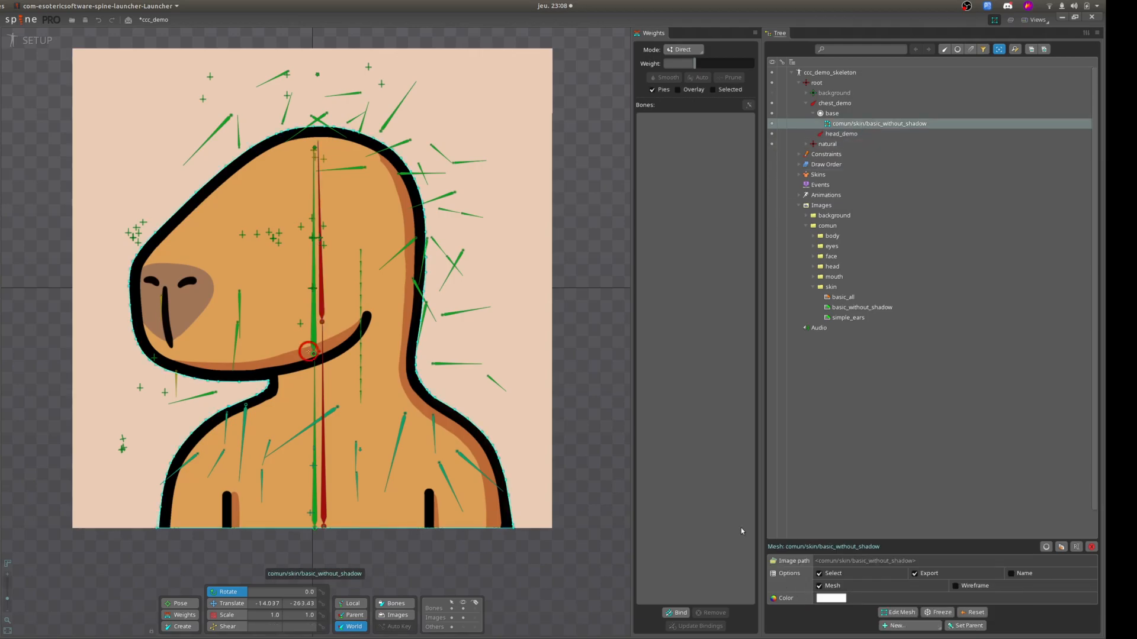
{"action": "left_click", "coordinate": [677, 616]}
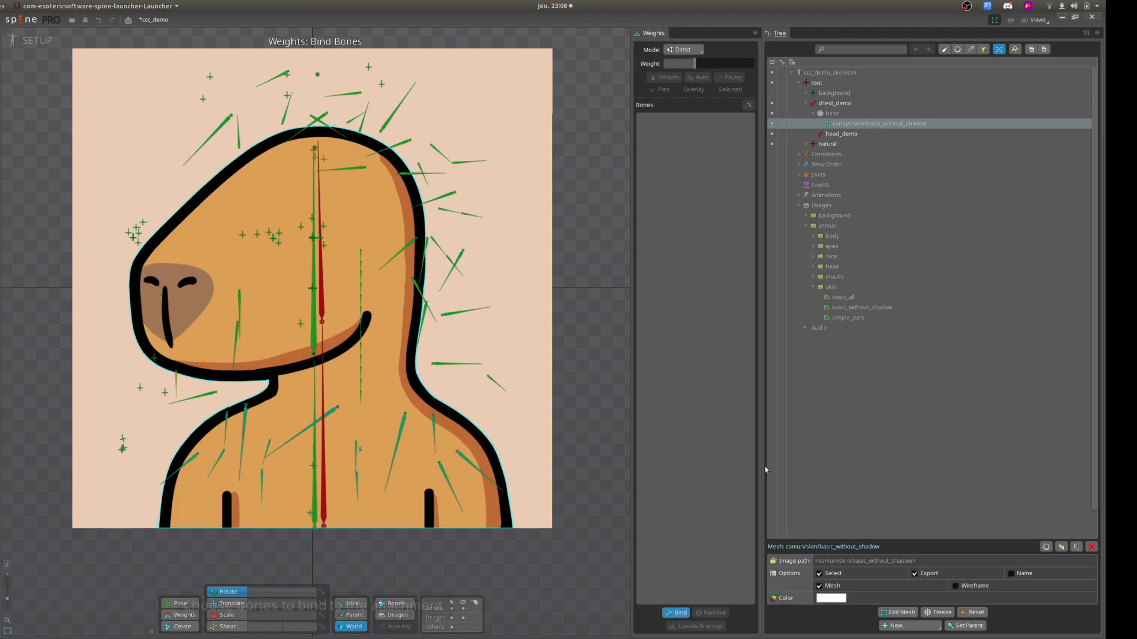
{"action": "left_click", "coordinate": [836, 104]}
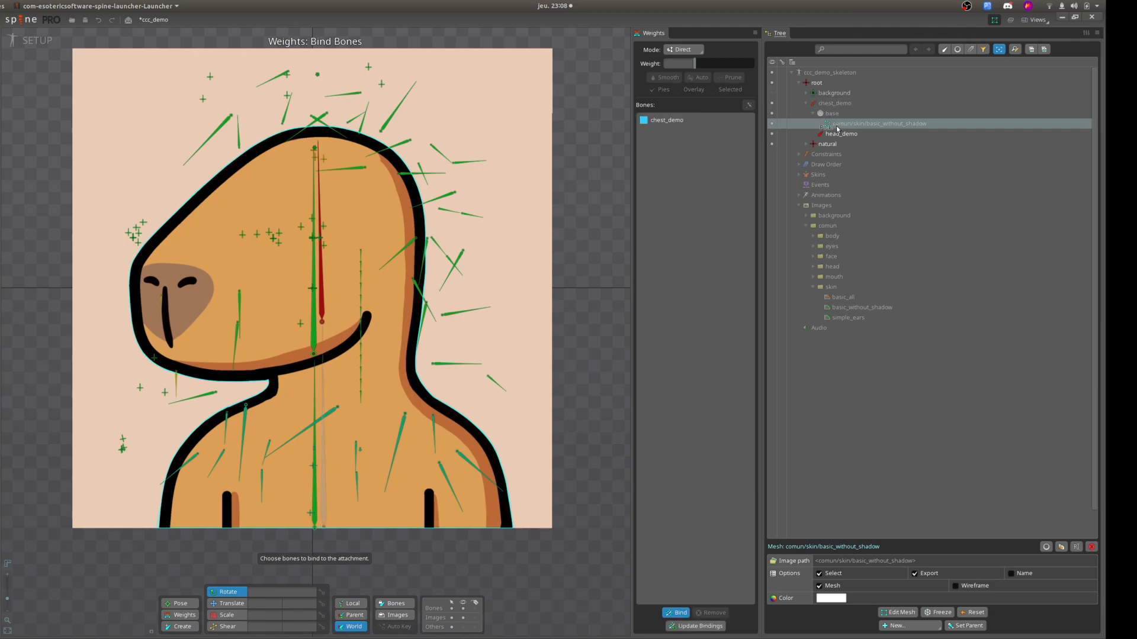
{"action": "left_click", "coordinate": [841, 134]}
{"action": "left_click", "coordinate": [679, 612]}
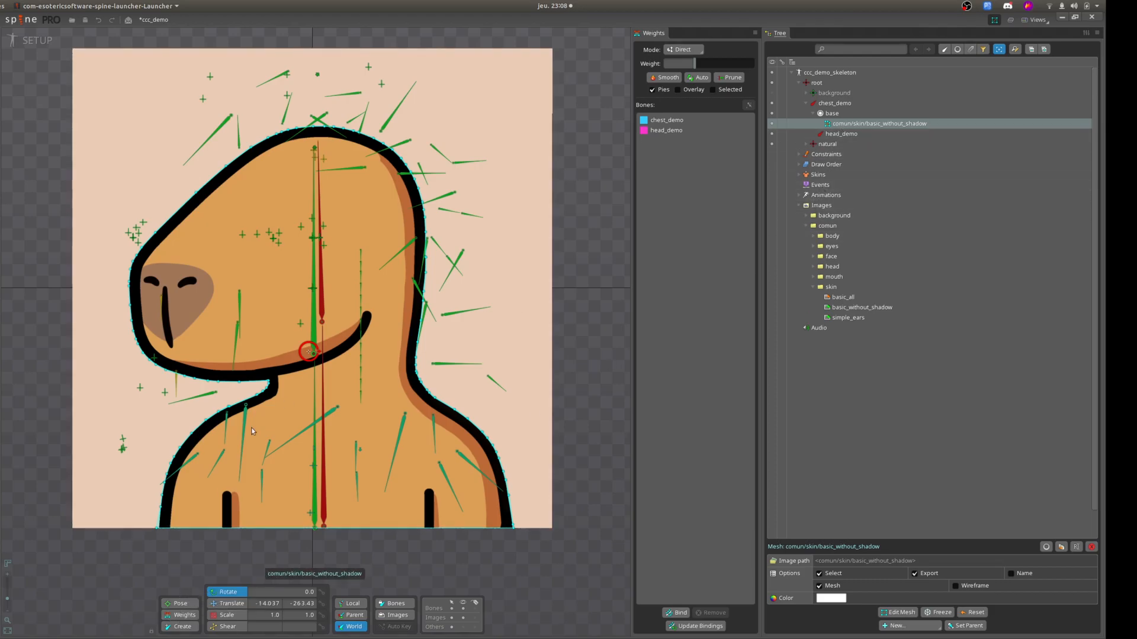
{"action": "left_click", "coordinate": [185, 616]}
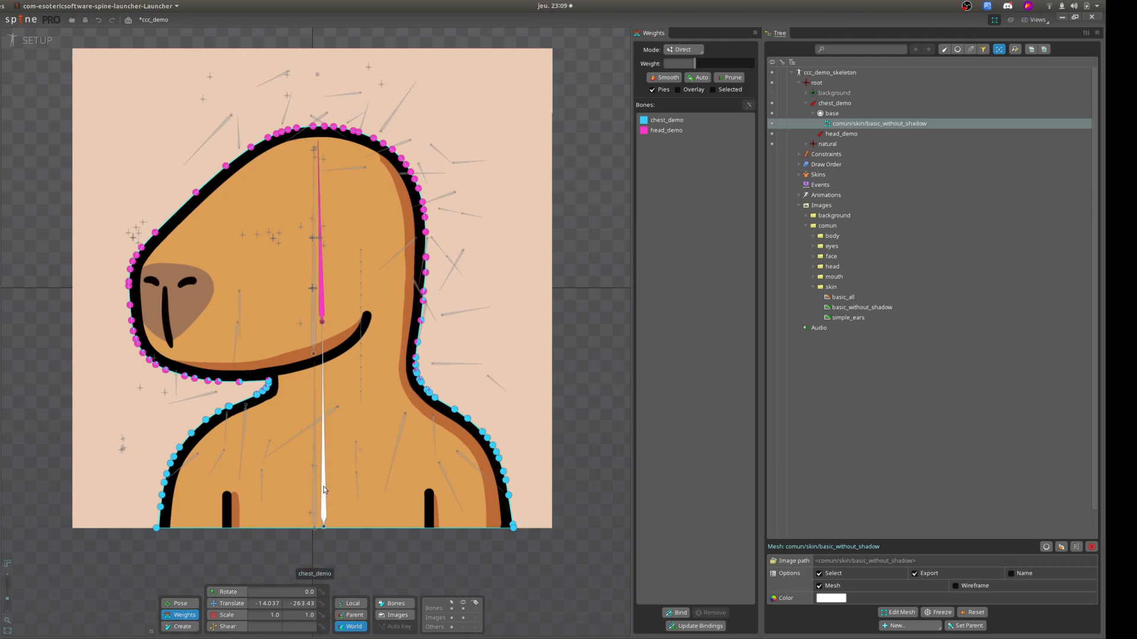
{"action": "left_click", "coordinate": [321, 299]}
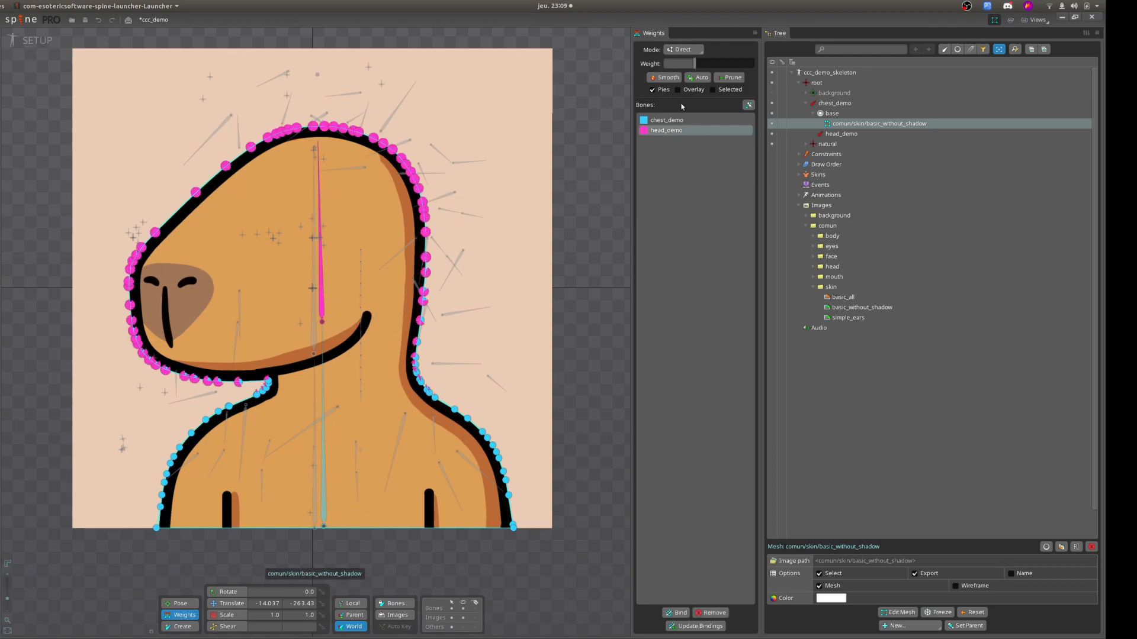
Pose the head_demo bone to test the mesh deformation, rotating it to about 102.7 degrees and back to about 91.3 degrees.
{"action": "left_click", "coordinate": [181, 603]}
{"action": "left_click", "coordinate": [324, 473]}
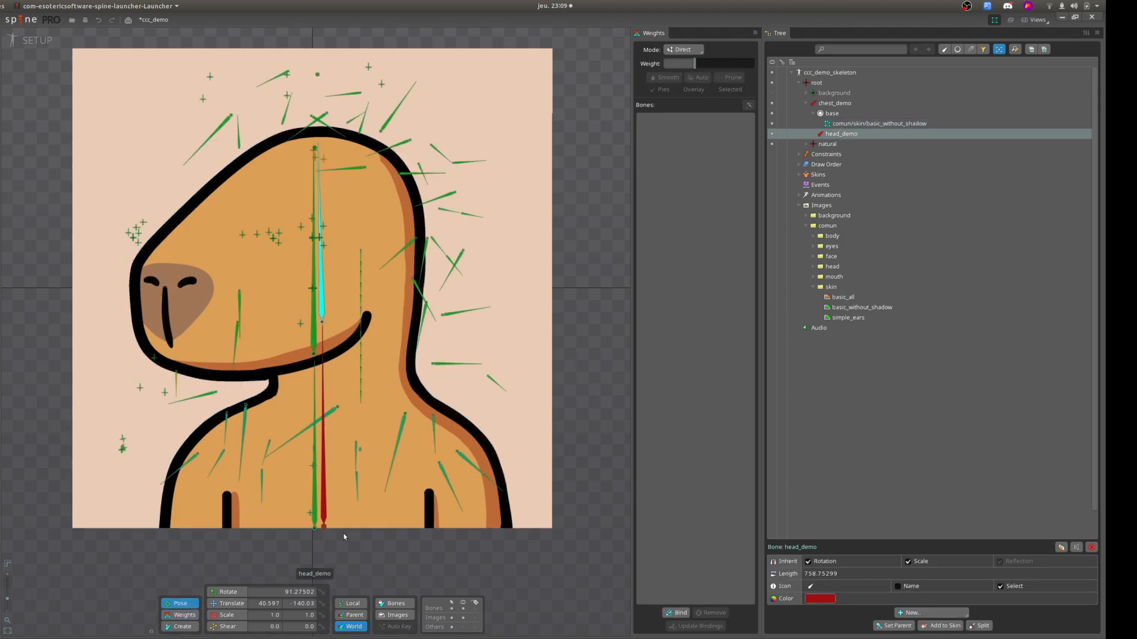
{"action": "left_click", "coordinate": [231, 592]}
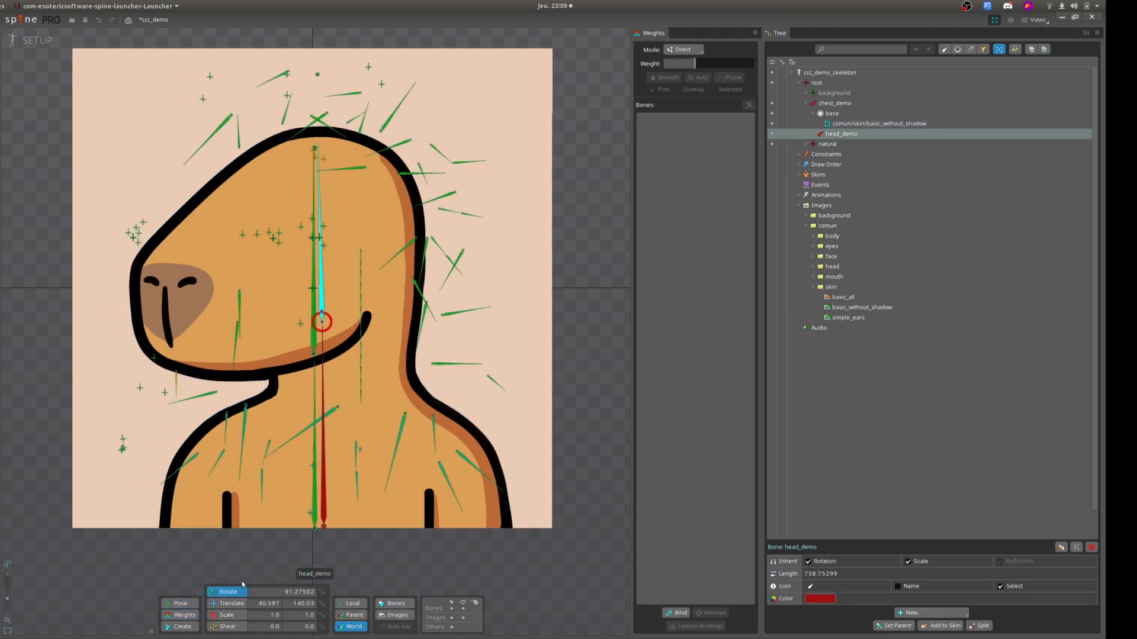
{"action": "mouse_move", "coordinate": [321, 314]}
{"action": "left_mouse_down"}
{"action": "mouse_move", "coordinate": [332, 311]}
{"action": "mouse_move", "coordinate": [305, 296]}
{"action": "mouse_move", "coordinate": [354, 303]}
{"action": "mouse_move", "coordinate": [303, 303]}
{"action": "mouse_move", "coordinate": [329, 303]}
{"action": "mouse_move", "coordinate": [315, 302]}
{"action": "left_mouse_up"}
{"action": "left_click", "coordinate": [323, 302]}
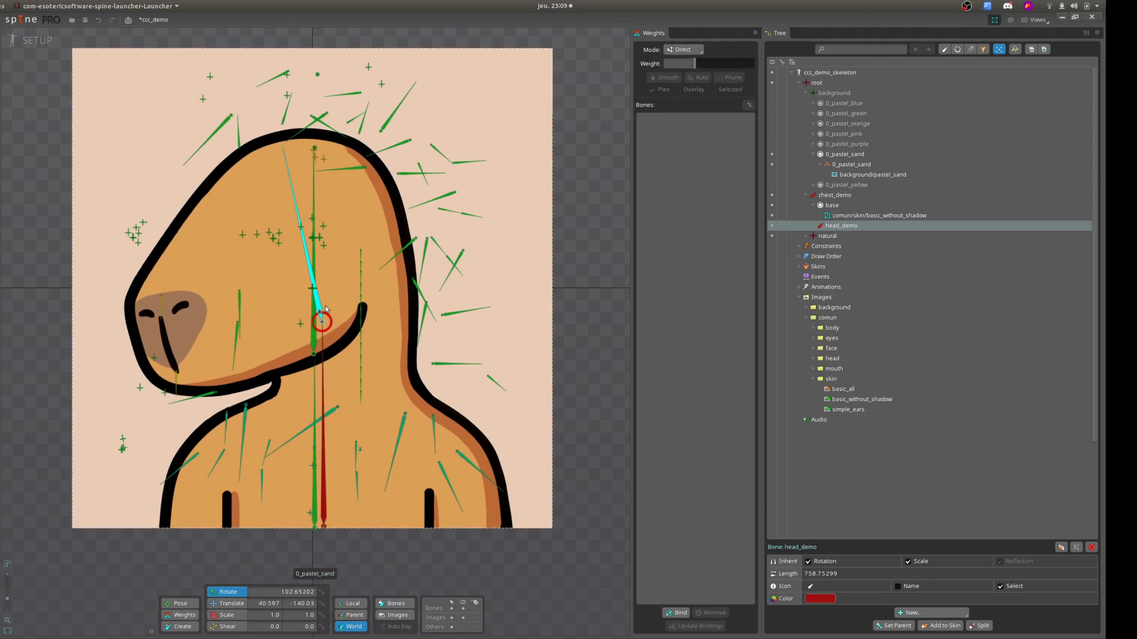
{"action": "left_click_drag", "start_coordinate": [322, 313], "coordinate": [259, 563]}
Try a small translation of the head_demo bone and undo it.
{"action": "left_click", "coordinate": [231, 604]}
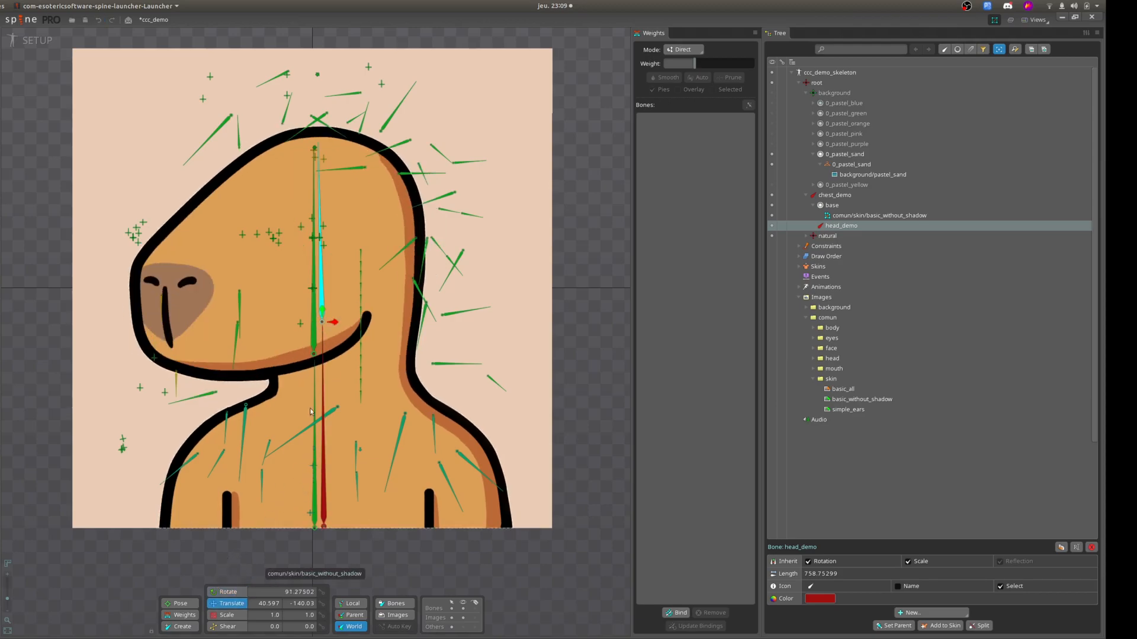
{"action": "mouse_move", "coordinate": [322, 312]}
{"action": "left_mouse_down"}
{"action": "mouse_move", "coordinate": [320, 250]}
{"action": "mouse_move", "coordinate": [320, 303]}
{"action": "left_mouse_up"}
{"action": "key", "text": "ctrl+z"}
Set the head_demo weight to about 11.45 on a mesh vertex at the back of the neck.
{"action": "left_click", "coordinate": [872, 218]}
{"action": "left_click", "coordinate": [182, 615]}
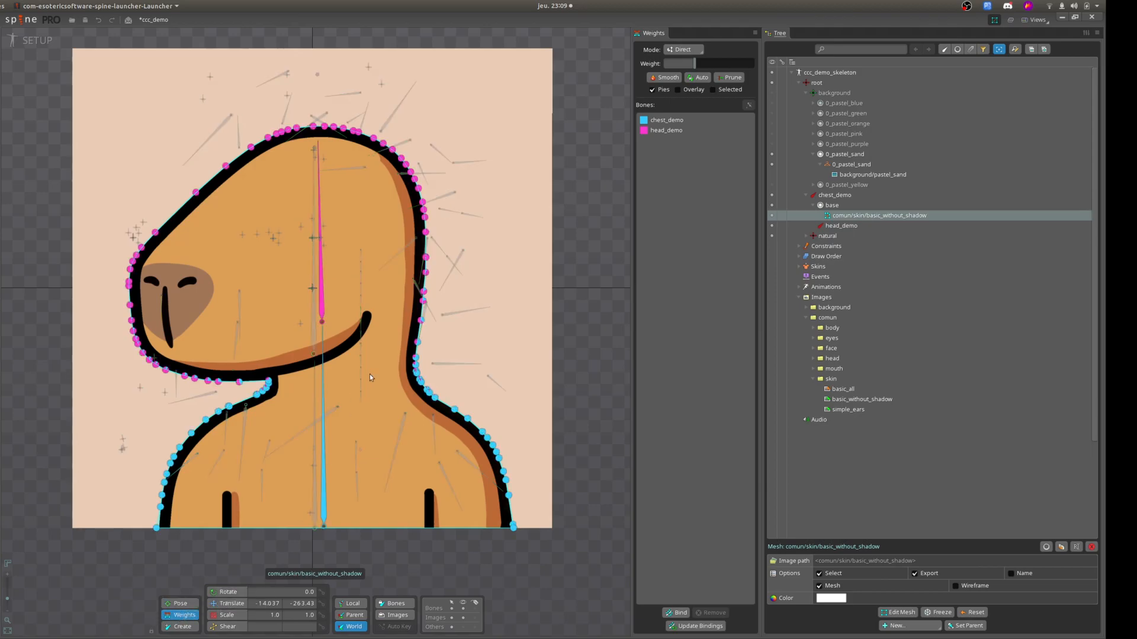
{"action": "left_click", "coordinate": [415, 357]}
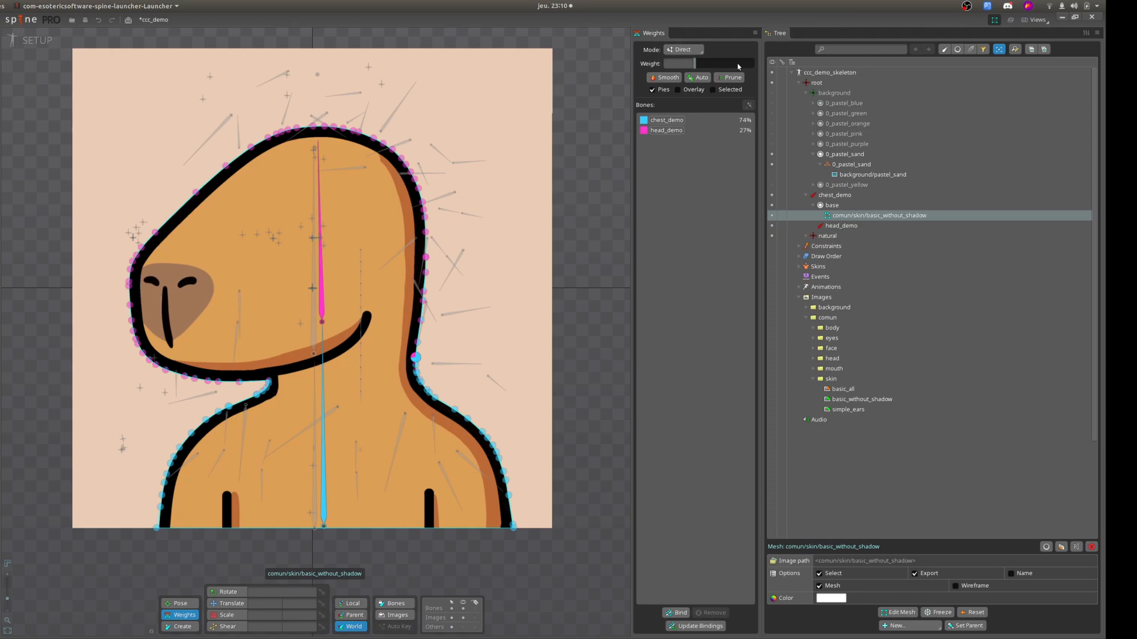
{"action": "left_click", "coordinate": [655, 132]}
{"action": "mouse_move", "coordinate": [711, 65]}
{"action": "left_mouse_down"}
{"action": "mouse_move", "coordinate": [693, 65]}
{"action": "mouse_move", "coordinate": [752, 65]}
{"action": "mouse_move", "coordinate": [687, 68]}
{"action": "mouse_move", "coordinate": [720, 67]}
{"action": "mouse_move", "coordinate": [702, 76]}
{"action": "left_mouse_up"}
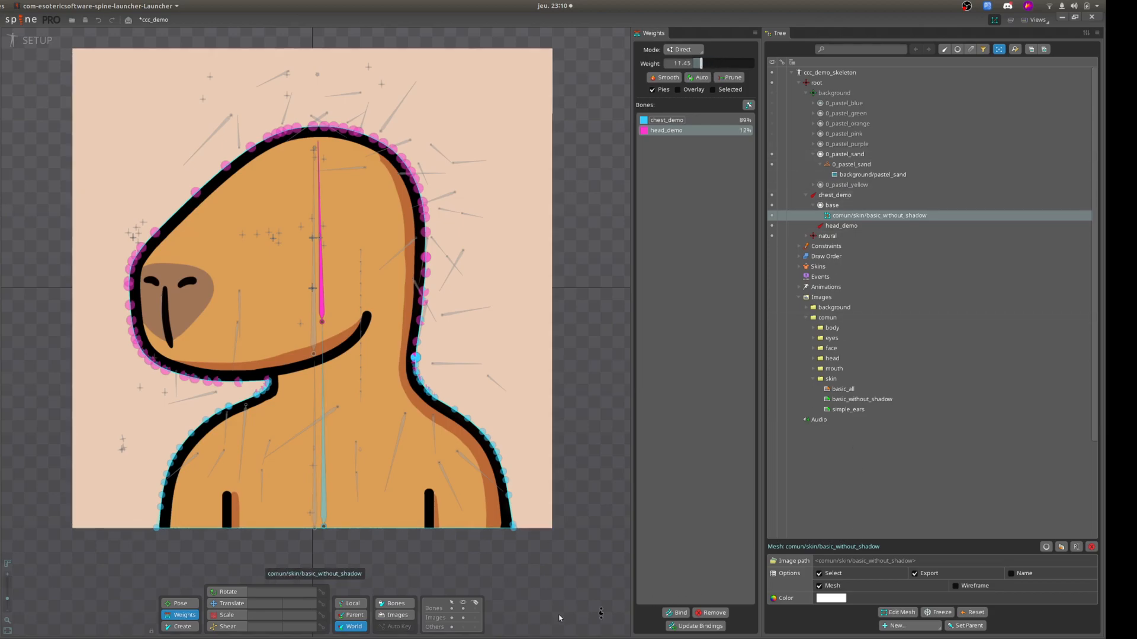
Bind the natural bone to the mesh as well and set its weight to about 35.11 on the vertex where neck meets shoulder.
{"action": "left_click", "coordinate": [680, 615]}
{"action": "left_click", "coordinate": [821, 236]}
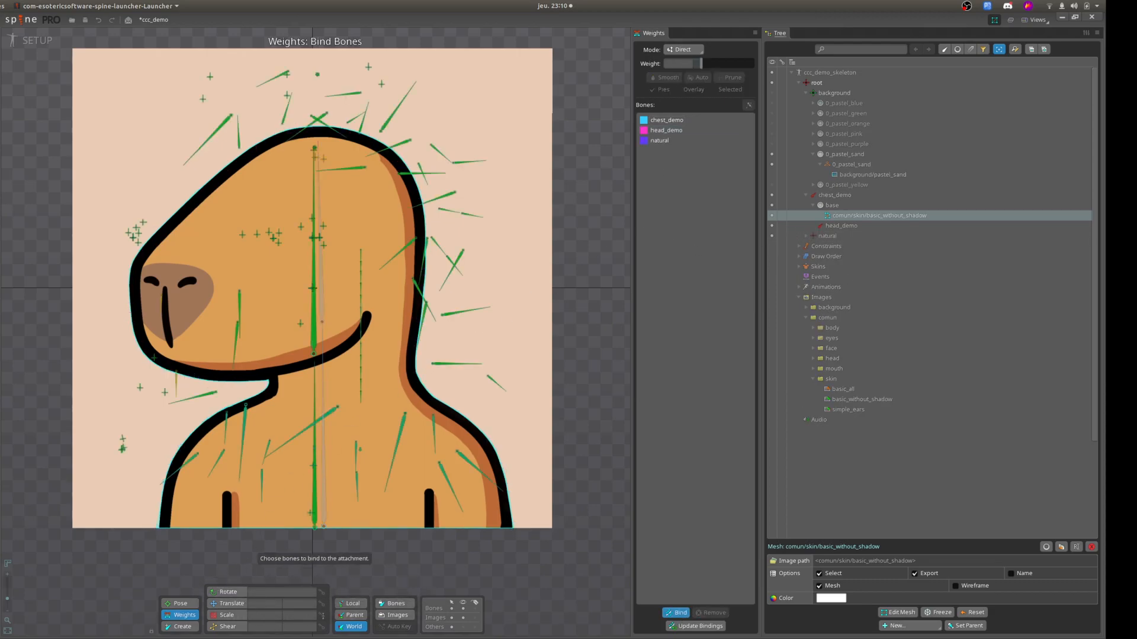
{"action": "left_click", "coordinate": [679, 614]}
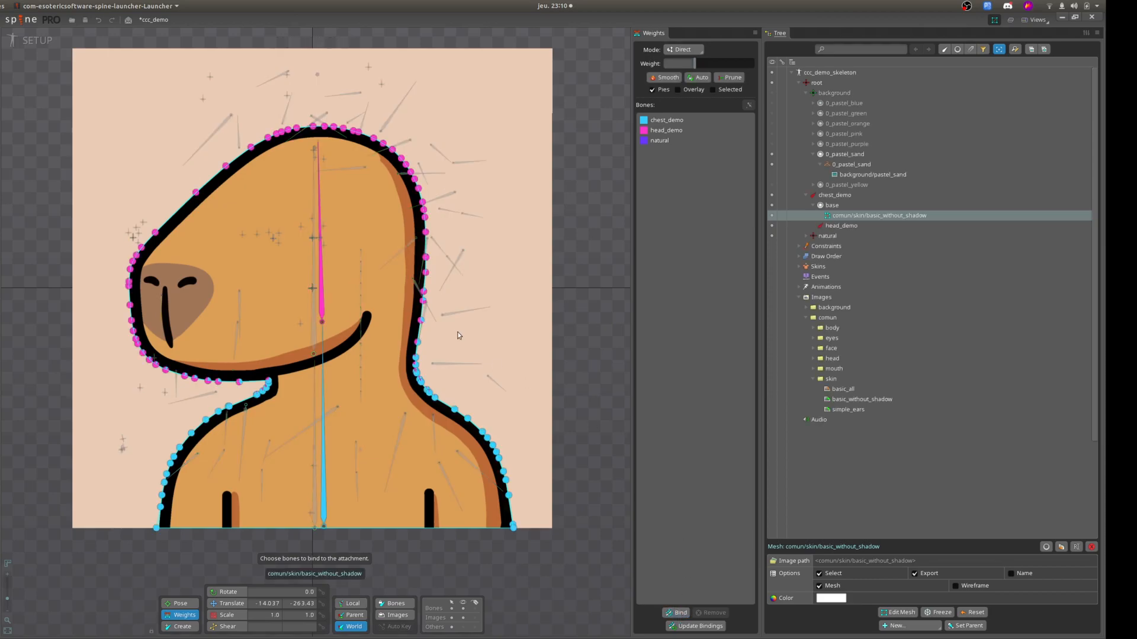
{"action": "left_click", "coordinate": [420, 381]}
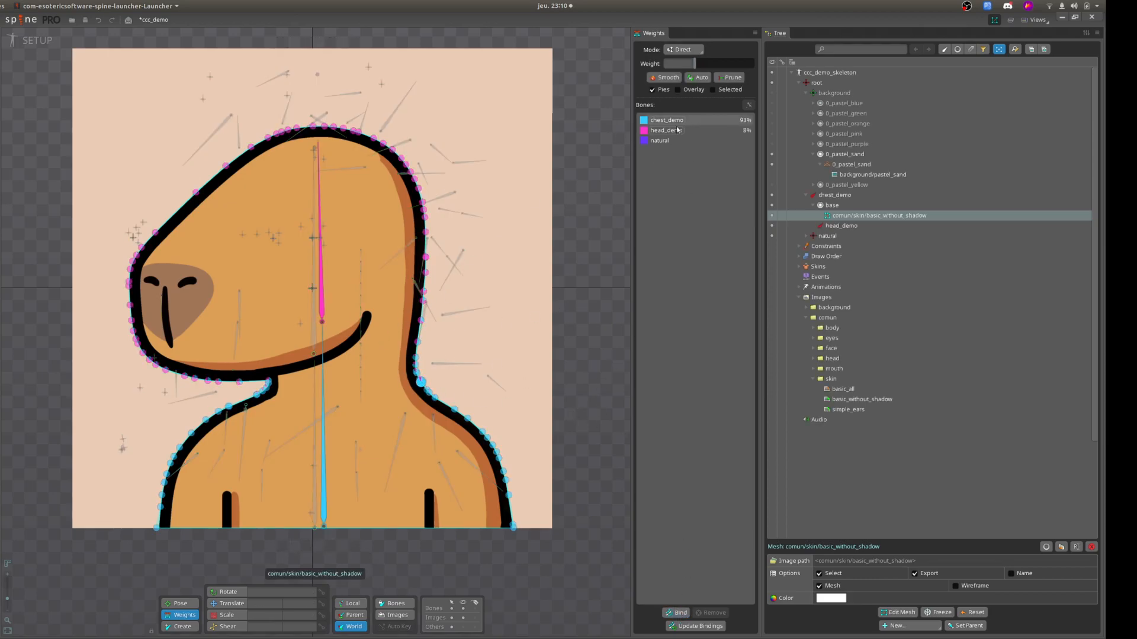
{"action": "left_click", "coordinate": [665, 141]}
{"action": "left_click_drag", "start_coordinate": [695, 66], "coordinate": [715, 66]}
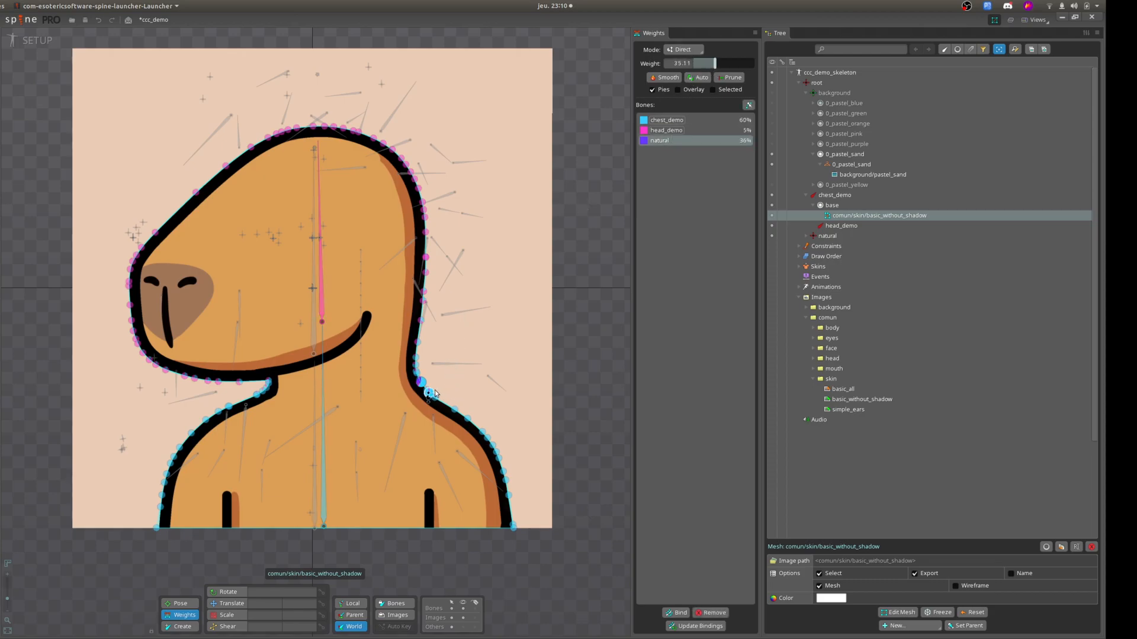
Remove the natural bone from the mesh's bindings and clear the vertex selection.
{"action": "scroll", "coordinate": [421, 392], "scroll_direction": "up", "scroll_amount": 5}
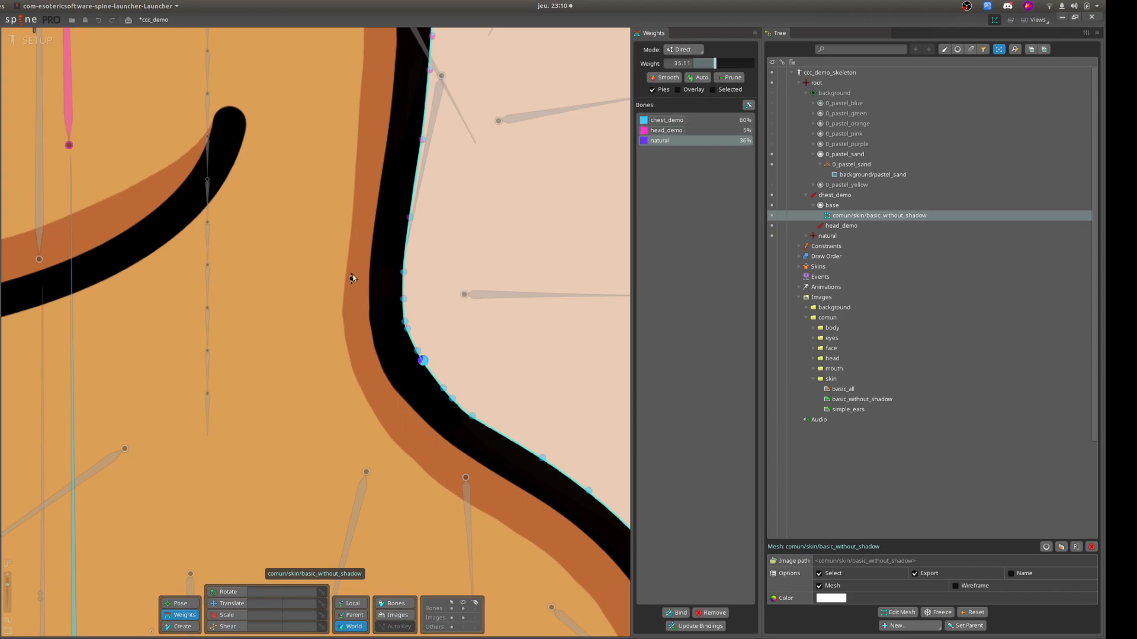
{"action": "scroll", "coordinate": [364, 266], "scroll_direction": "down", "scroll_amount": 10}
{"action": "scroll", "coordinate": [261, 286], "scroll_direction": "up", "scroll_amount": 2}
{"action": "left_click_drag", "start_coordinate": [300, 288], "coordinate": [380, 357]}
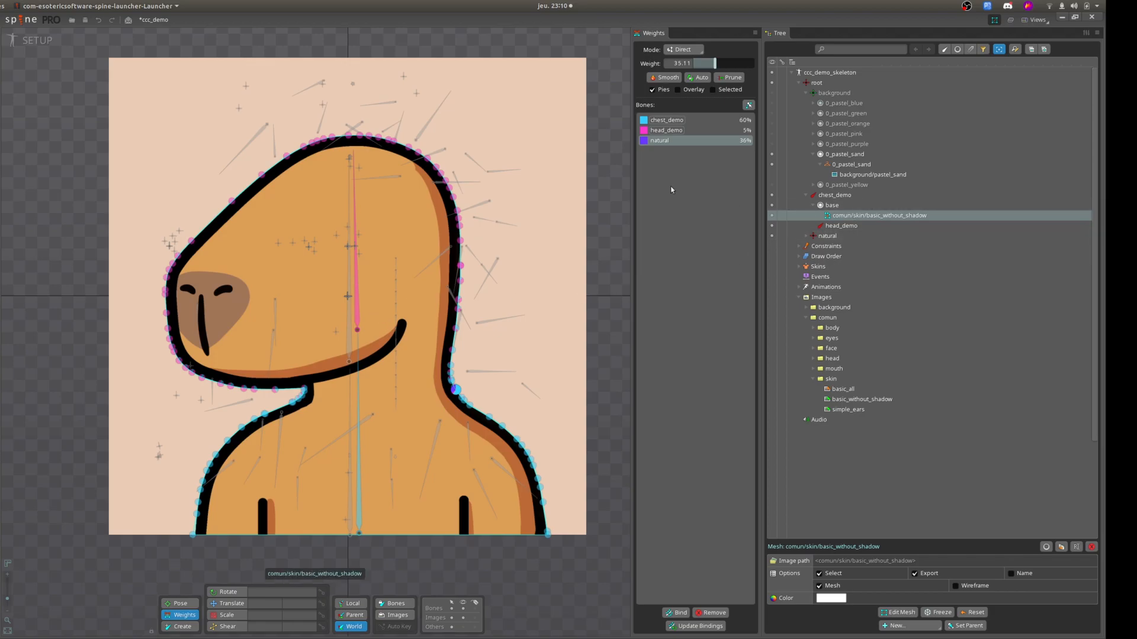
{"action": "left_click", "coordinate": [721, 612]}
{"action": "left_click", "coordinate": [619, 218]}
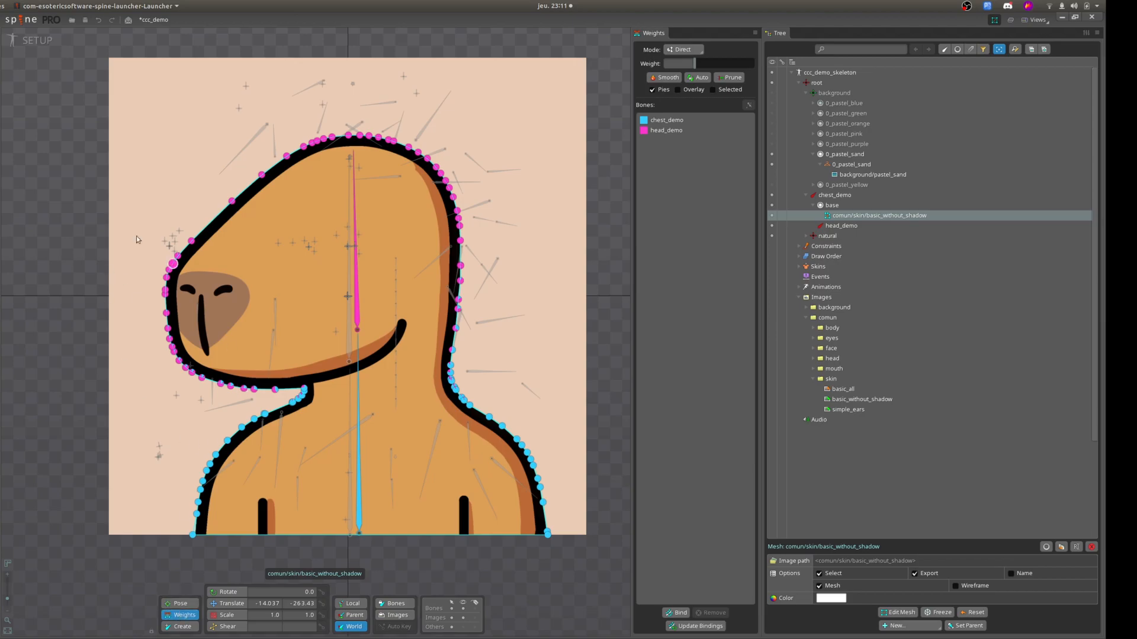
Select all the mesh vertices around the head and neck and set their head_demo weight to 100.
{"action": "left_click_drag", "start_coordinate": [48, 93], "coordinate": [594, 392]}
{"action": "left_click", "coordinate": [665, 131]}
{"action": "left_click_drag", "start_coordinate": [695, 63], "coordinate": [829, 69]}
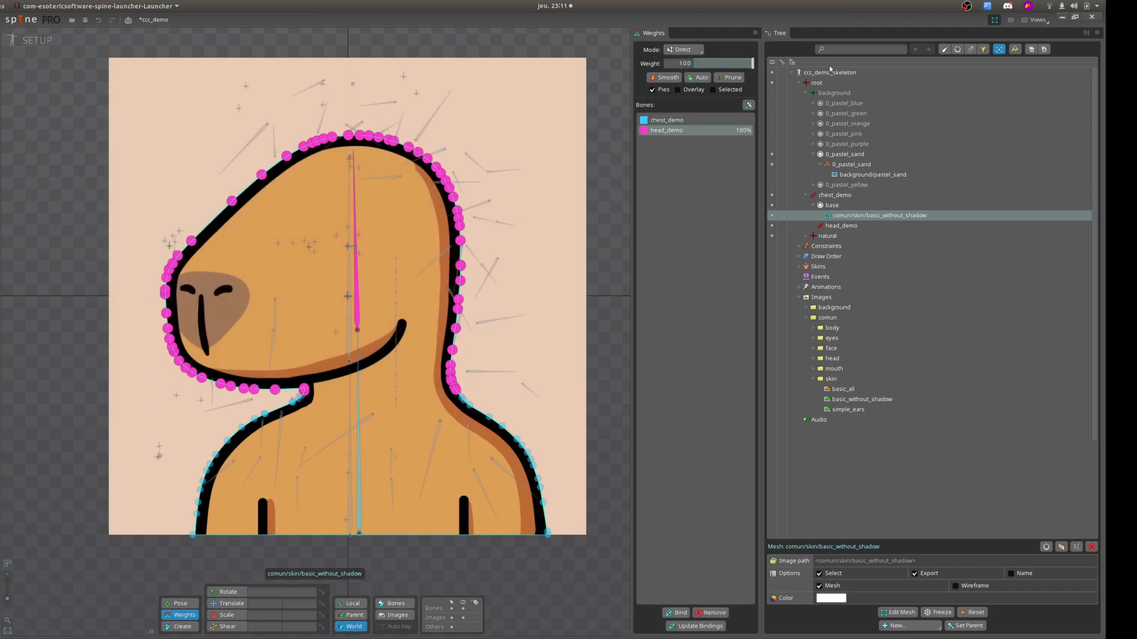
Clear the mesh selection, then switch from Setup to Animate mode with the bones hidden.
{"action": "left_click", "coordinate": [62, 297]}
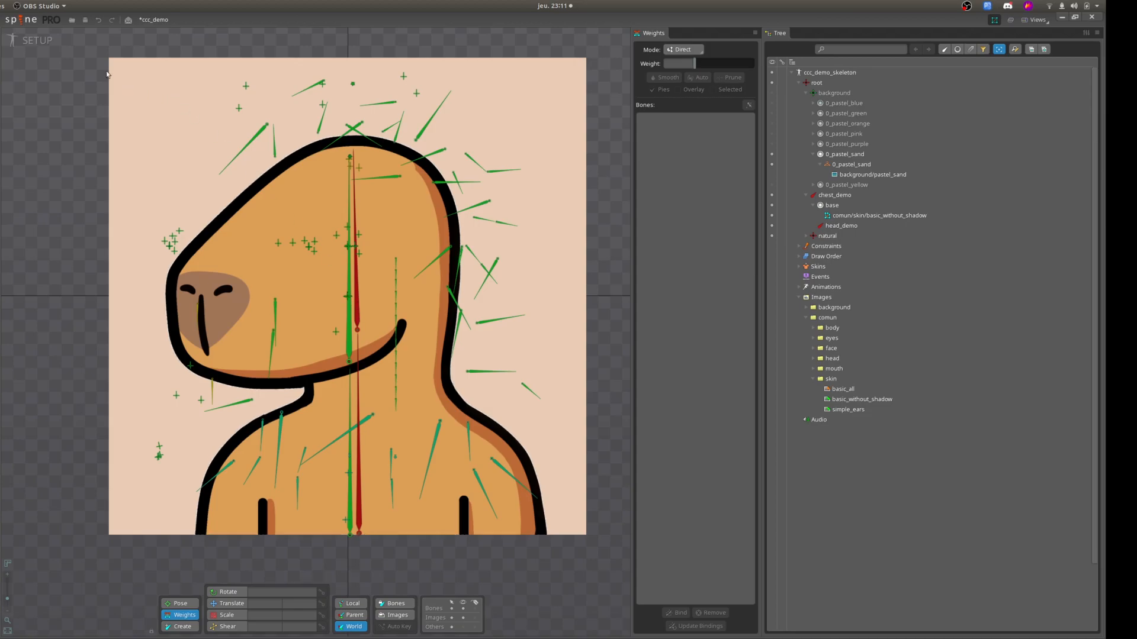
{"action": "left_click", "coordinate": [35, 42]}
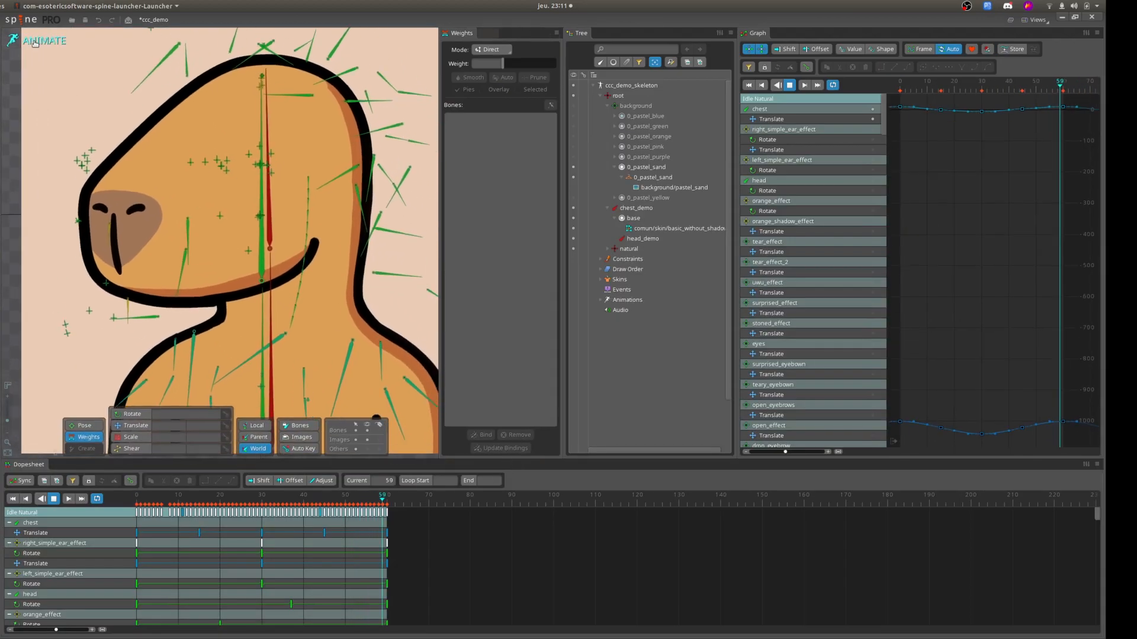
{"action": "left_click", "coordinate": [367, 431]}
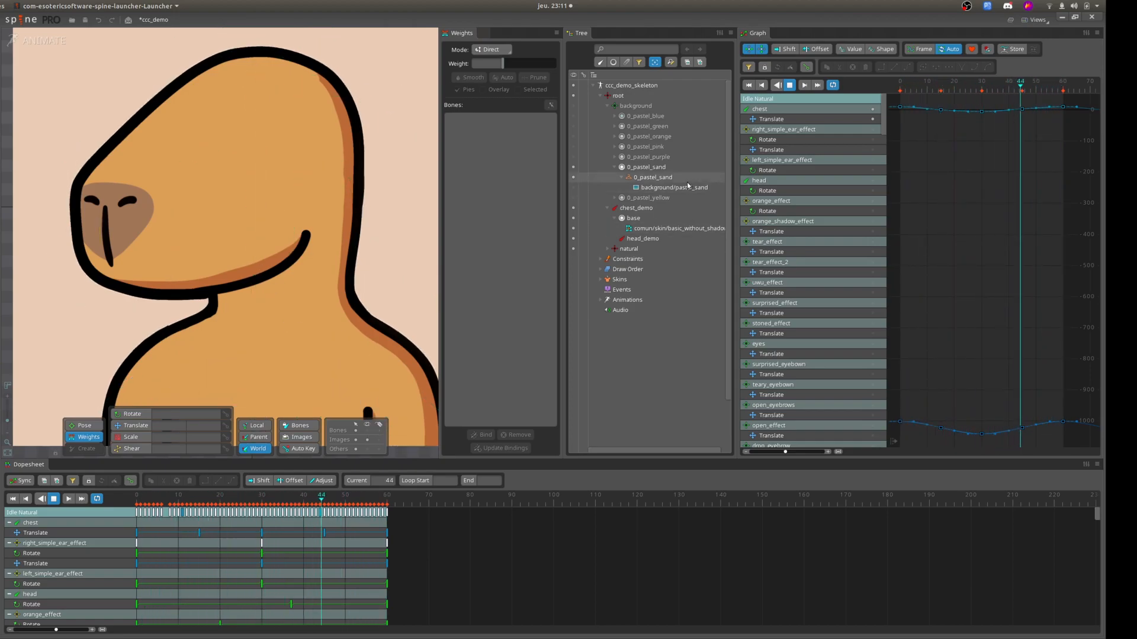
Select the chest_demo bone and stop the running Idle Natural animation.
{"action": "left_click", "coordinate": [652, 209]}
{"action": "scroll", "coordinate": [256, 285], "scroll_direction": "down", "scroll_amount": 4}
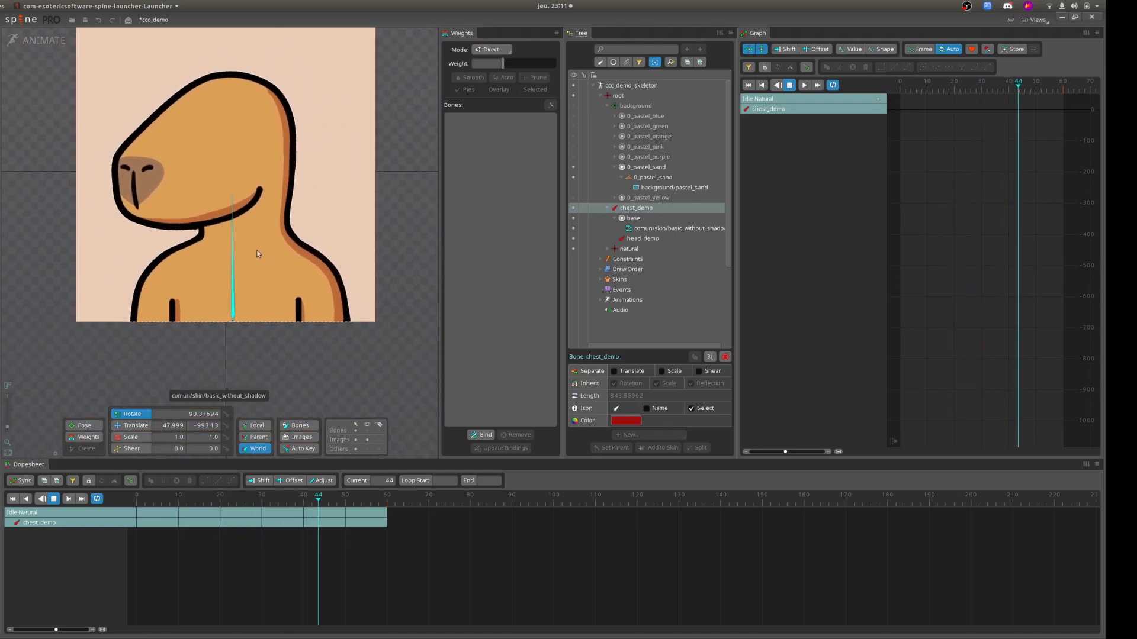
{"action": "scroll", "coordinate": [258, 255], "scroll_direction": "up", "scroll_amount": 5}
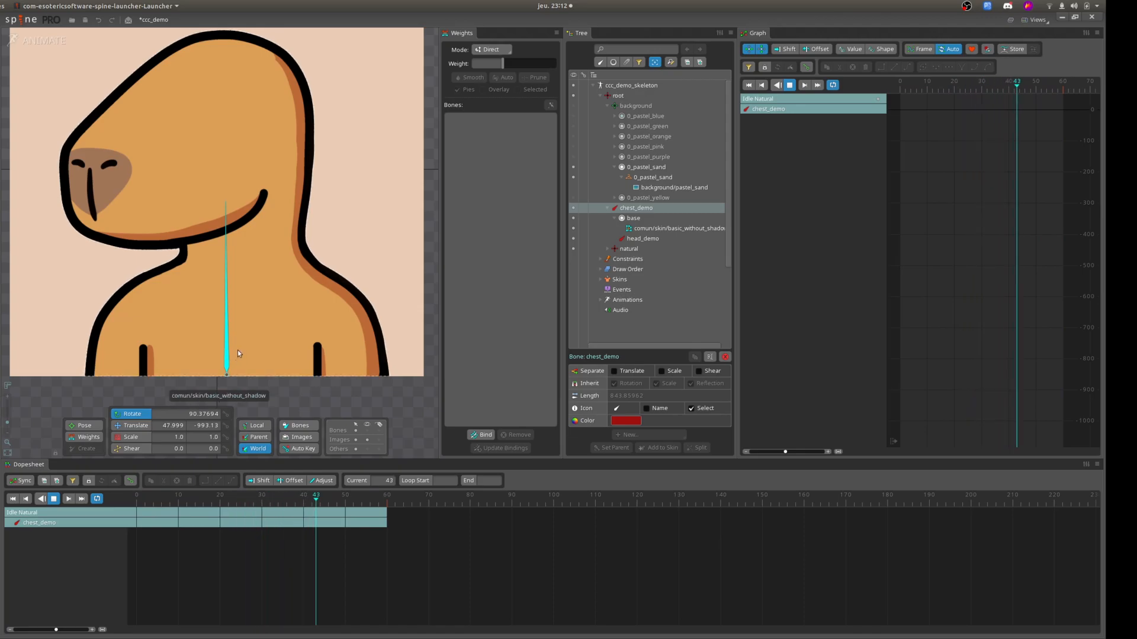
{"action": "left_click", "coordinate": [53, 499]}
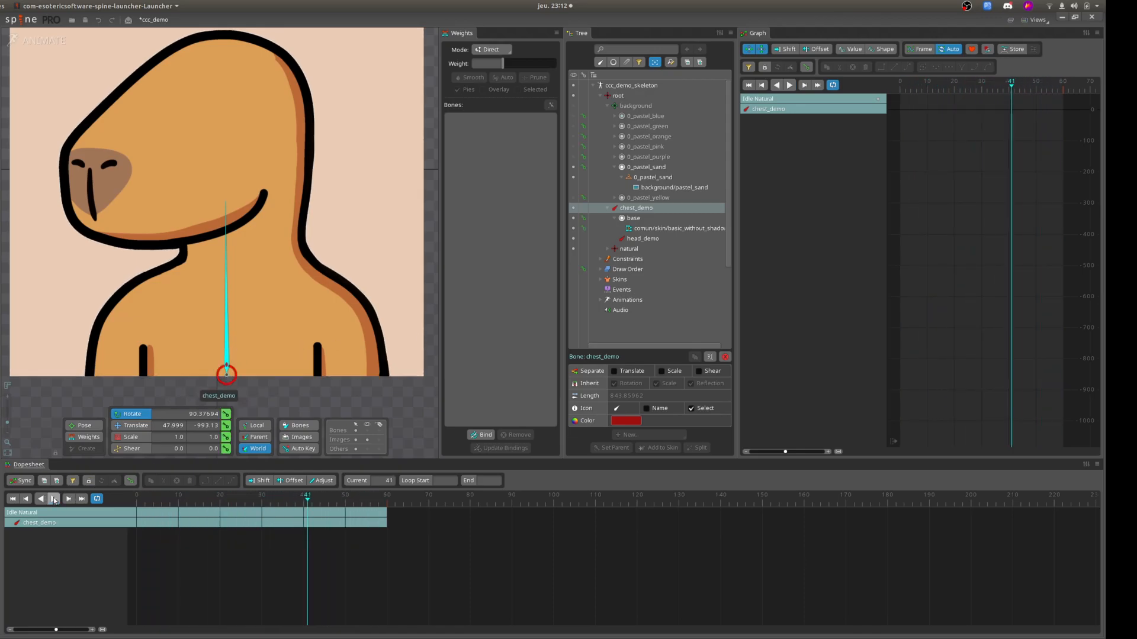
Set translate keys for the chest_demo bone at frames 0 and 60, keeping its current position.
{"action": "left_click_drag", "start_coordinate": [310, 500], "coordinate": [132, 514]}
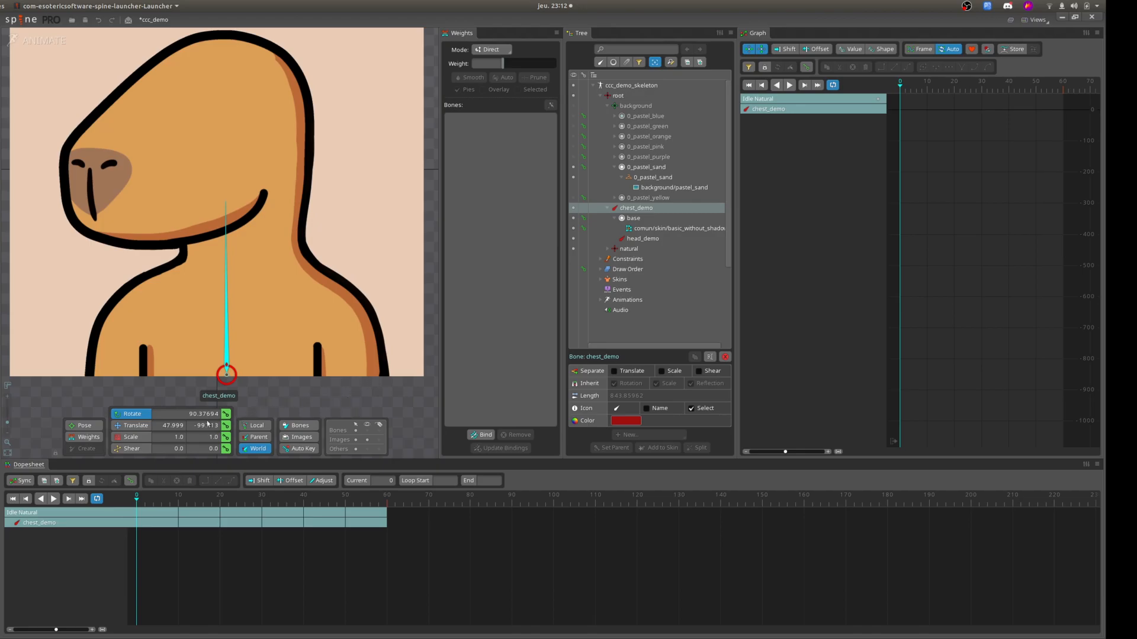
{"action": "left_click", "coordinate": [129, 429]}
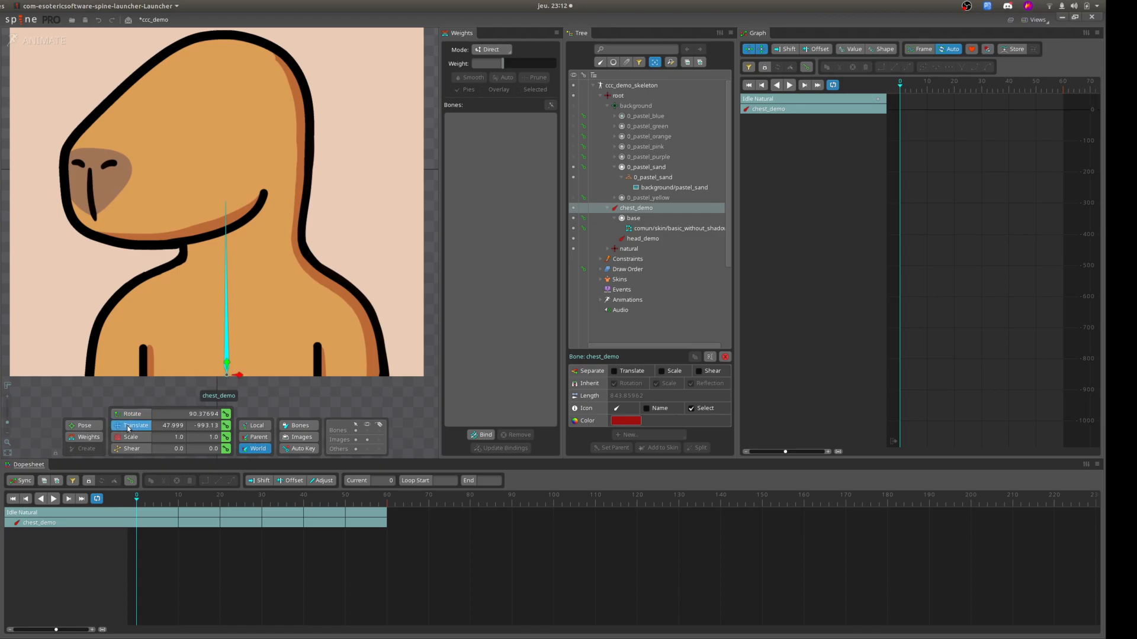
{"action": "left_click", "coordinate": [225, 427]}
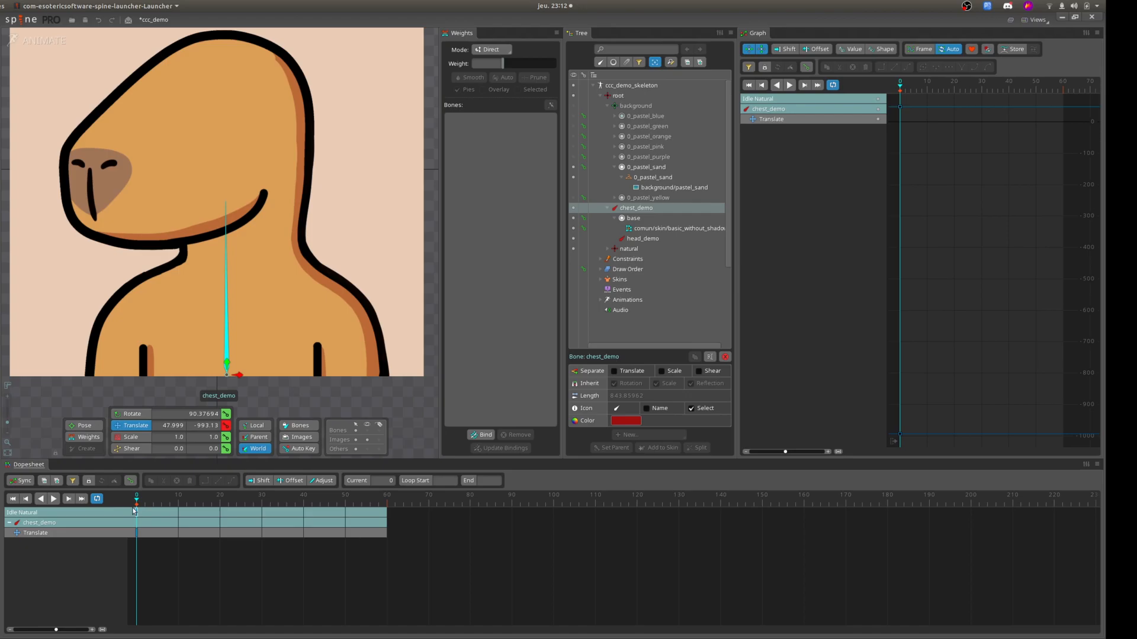
{"action": "left_click", "coordinate": [386, 500]}
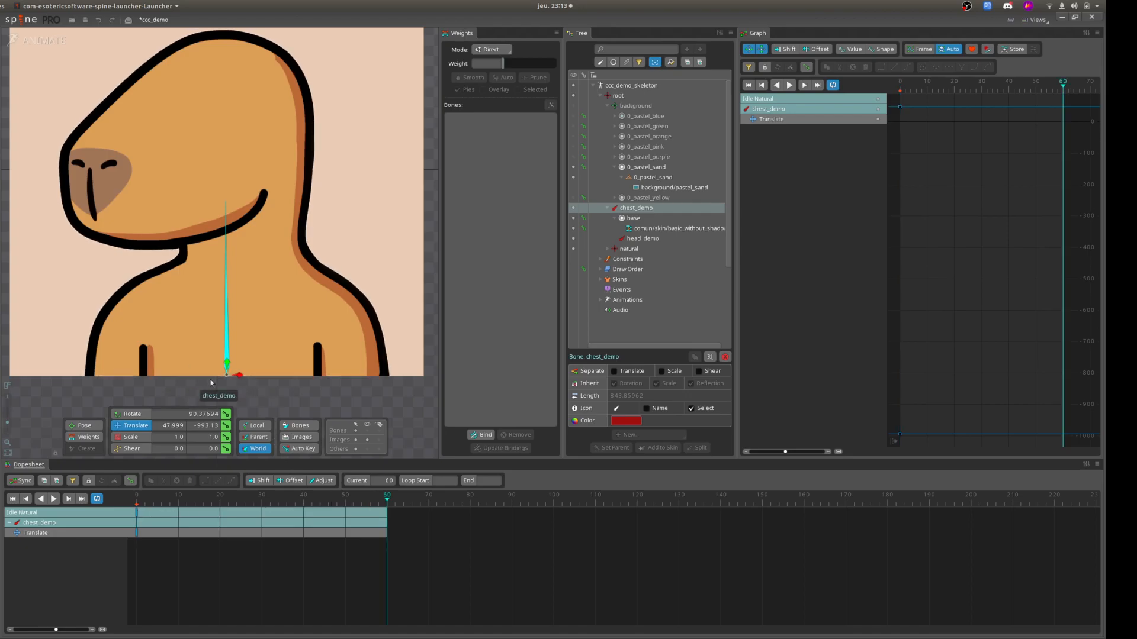
{"action": "left_click", "coordinate": [226, 425]}
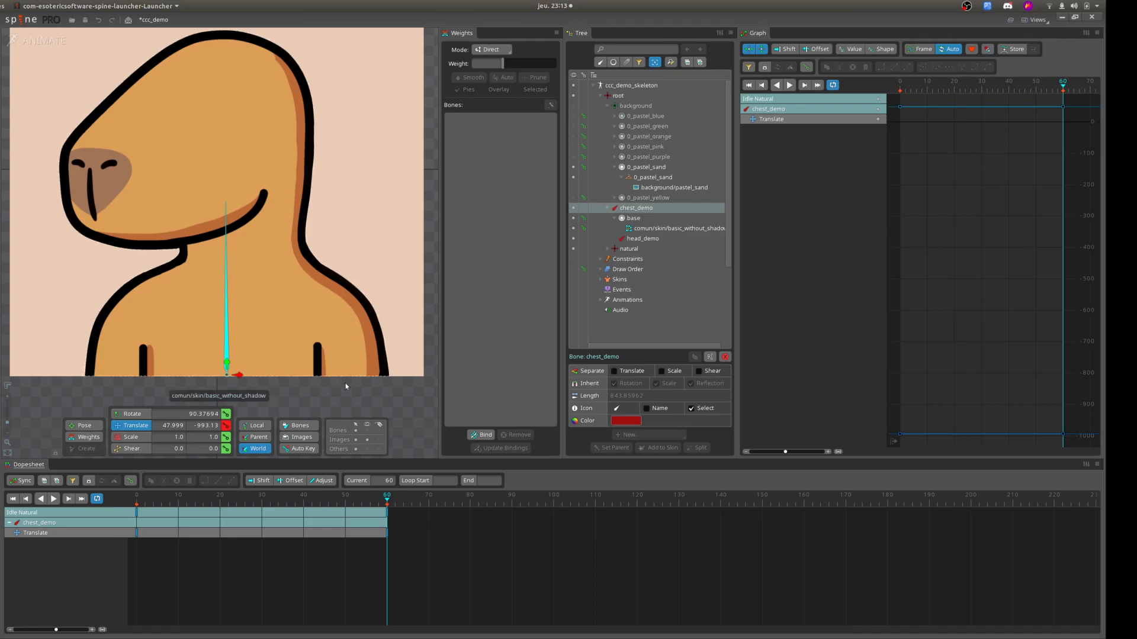
Key the chest_demo translation at frame 30 and lower that key to about X 12.683 and Y -1058.1 in the graph.
{"action": "left_click", "coordinate": [263, 501]}
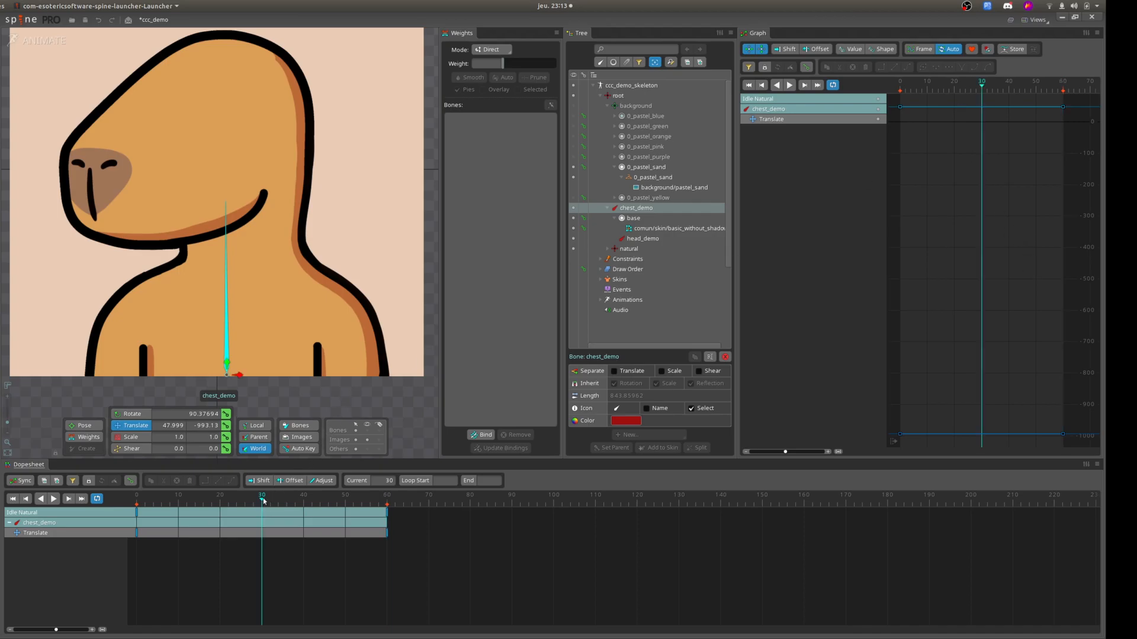
{"action": "left_click", "coordinate": [225, 425]}
{"action": "mouse_move", "coordinate": [981, 107]}
{"action": "left_mouse_down"}
{"action": "mouse_move", "coordinate": [983, 165]}
{"action": "mouse_move", "coordinate": [984, 109]}
{"action": "mouse_move", "coordinate": [951, 159]}
{"action": "mouse_move", "coordinate": [964, 122]}
{"action": "mouse_move", "coordinate": [944, 104]}
{"action": "mouse_move", "coordinate": [977, 146]}
{"action": "mouse_move", "coordinate": [993, 118]}
{"action": "mouse_move", "coordinate": [982, 114]}
{"action": "left_mouse_up"}
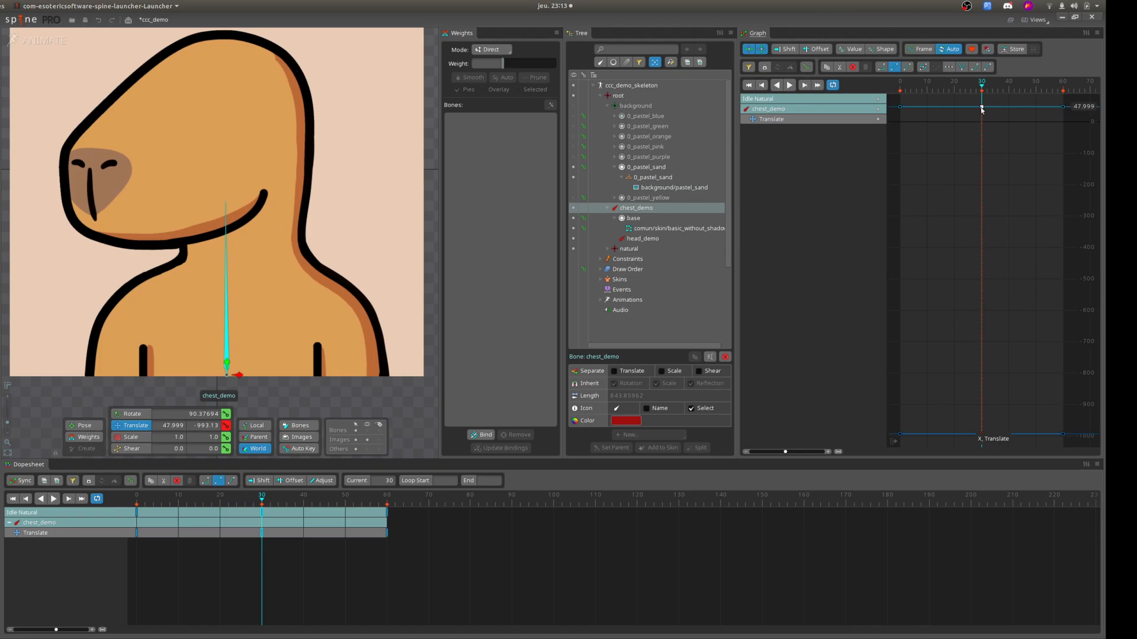
{"action": "left_click_drag", "start_coordinate": [981, 108], "coordinate": [982, 118]}
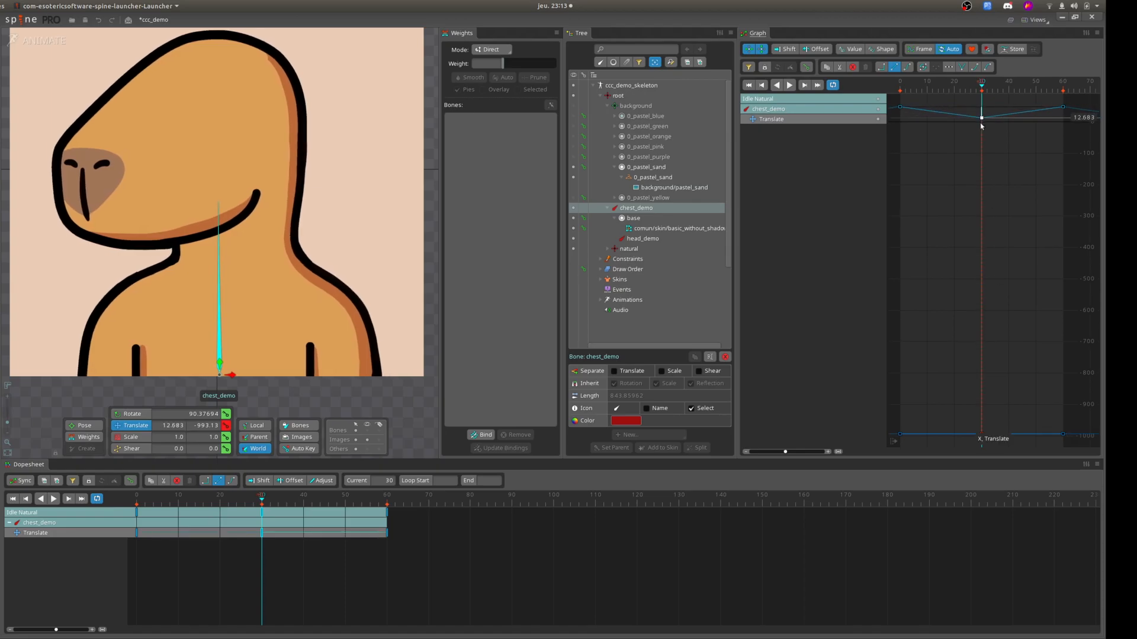
{"action": "left_click_drag", "start_coordinate": [982, 434], "coordinate": [986, 453]}
{"action": "key", "text": "Tab"}
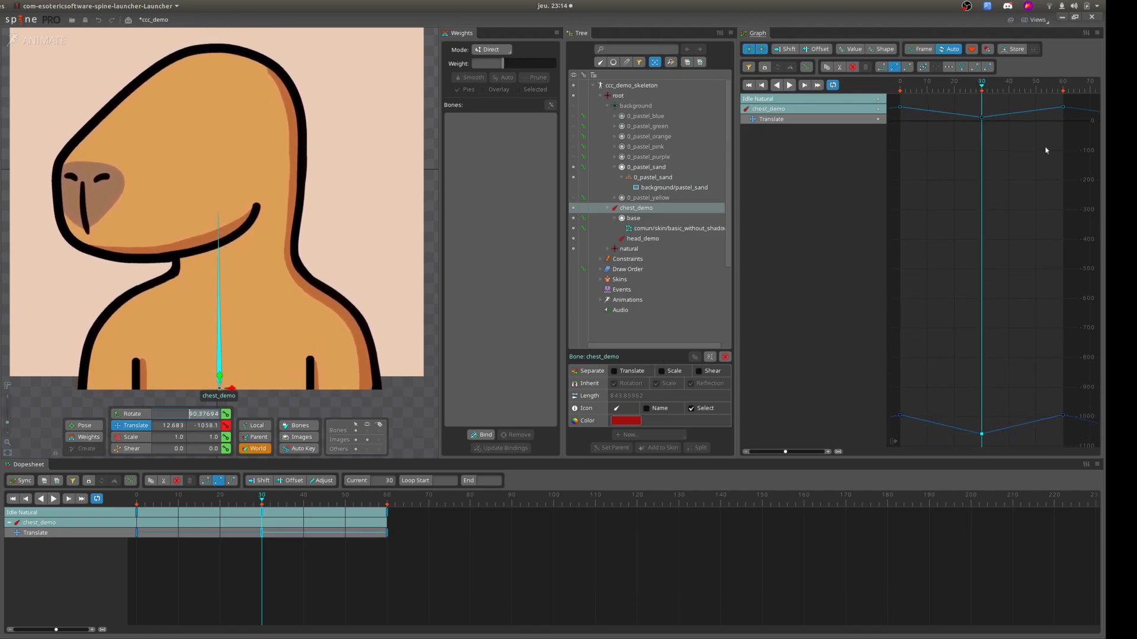
{"action": "left_click", "coordinate": [935, 148]}
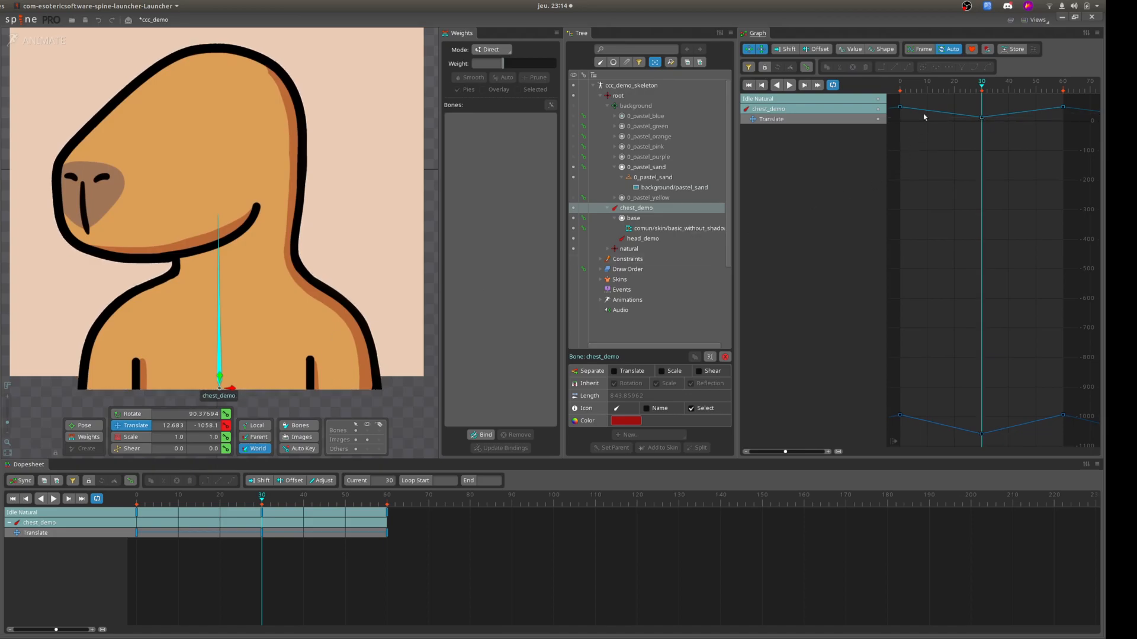
Scrub through and play back the chest_demo translation to examine its straight-line motion.
{"action": "left_click_drag", "start_coordinate": [975, 87], "coordinate": [1046, 89]}
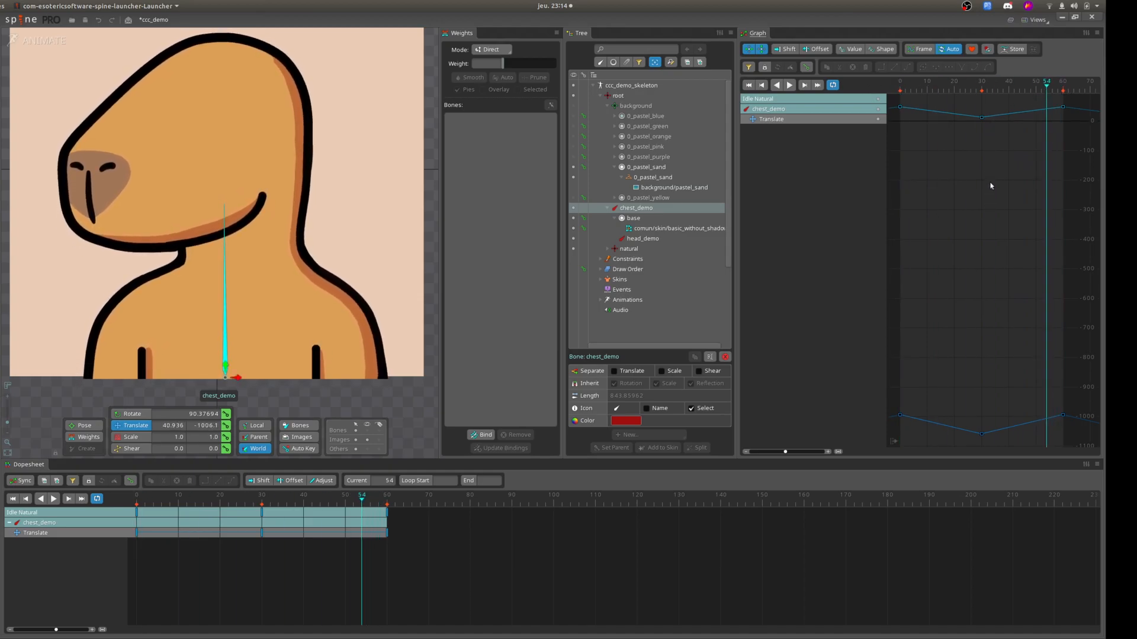
{"action": "left_click", "coordinate": [922, 87]}
{"action": "left_click", "coordinate": [900, 107]}
{"action": "left_click", "coordinate": [900, 87]}
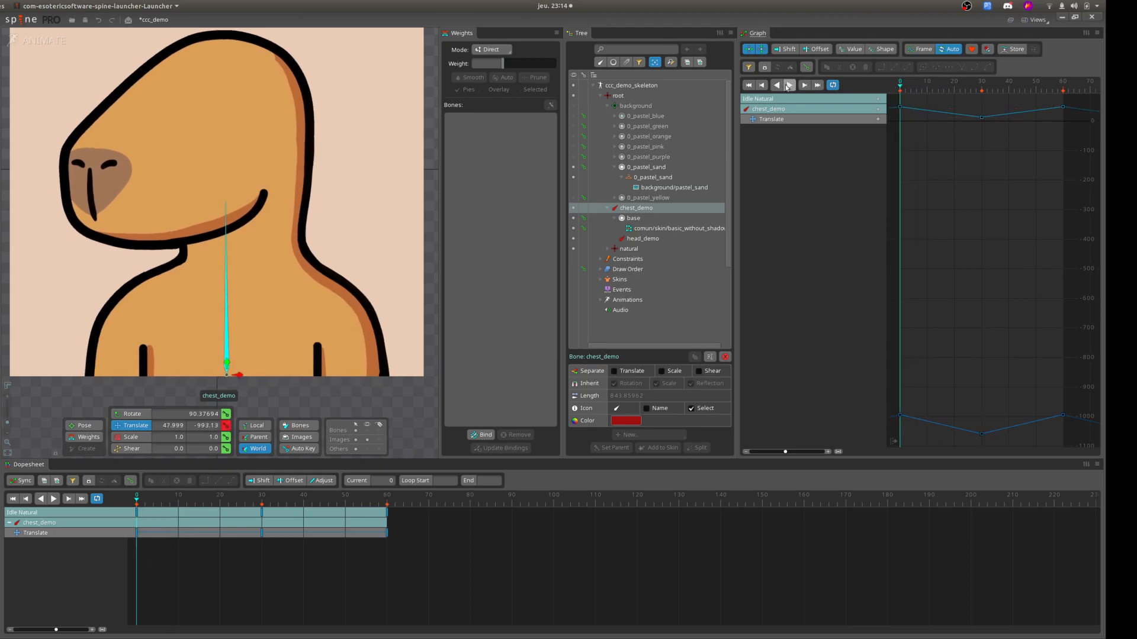
{"action": "left_click", "coordinate": [790, 87]}
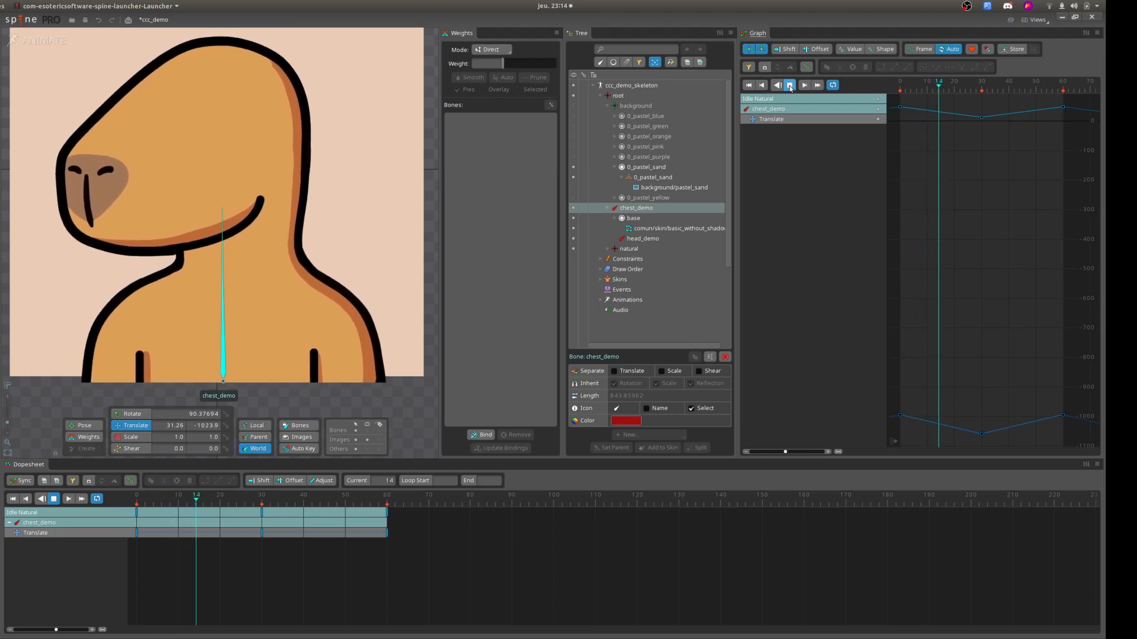
{"action": "left_click", "coordinate": [789, 86]}
Return to frame 0 and convert all chest_demo translate keys to smooth curves.
{"action": "left_click", "coordinate": [900, 90]}
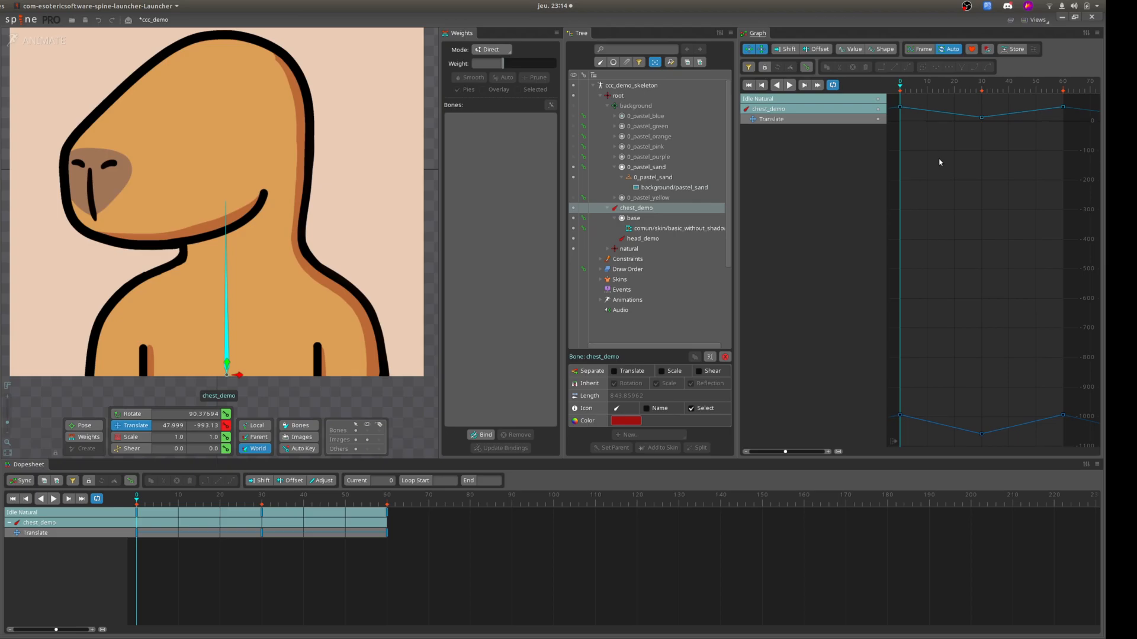
{"action": "key", "text": "ctrl+a"}
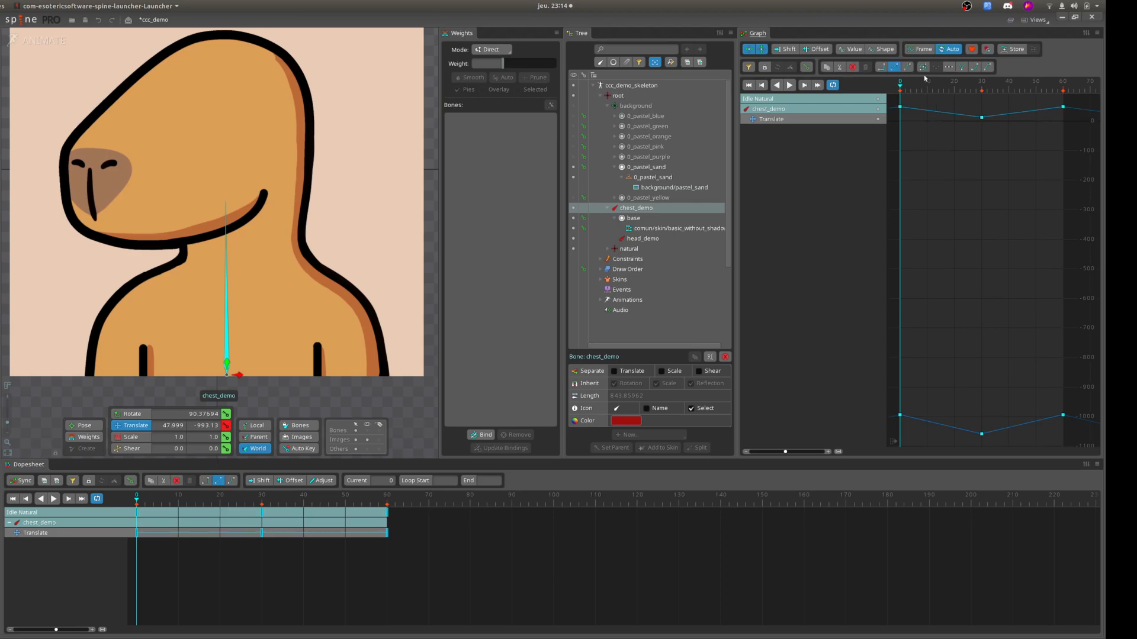
{"action": "left_click", "coordinate": [924, 68]}
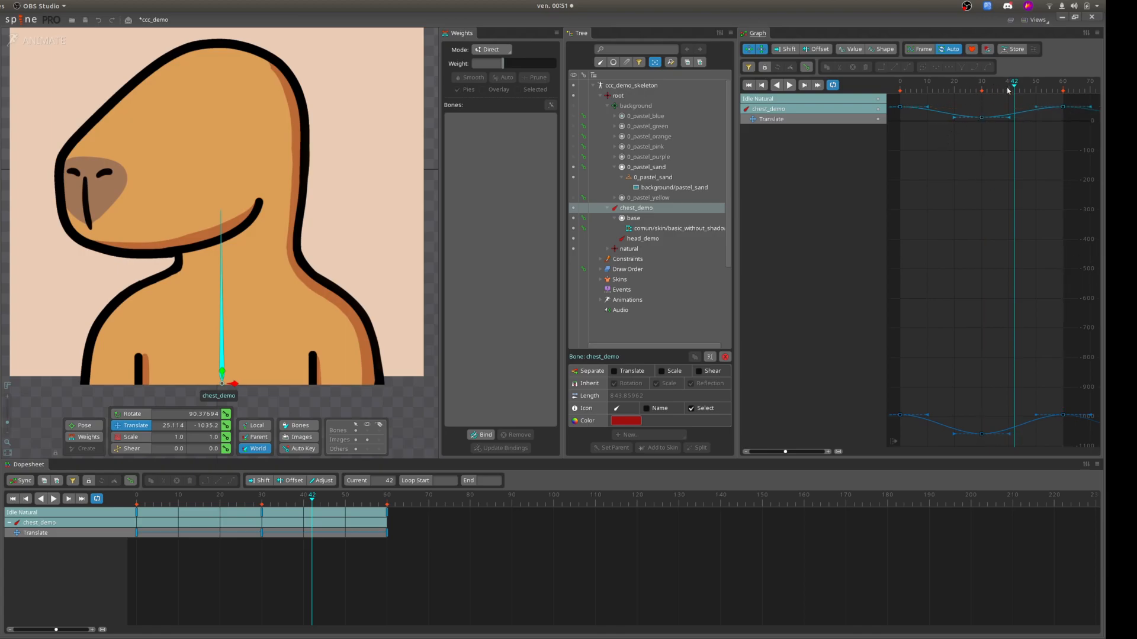
Try copying the frame 30 translate key to frames 16 and 46 and lowering the copies' X values, to about -63.859 at frame 46.
{"action": "left_click", "coordinate": [981, 119]}
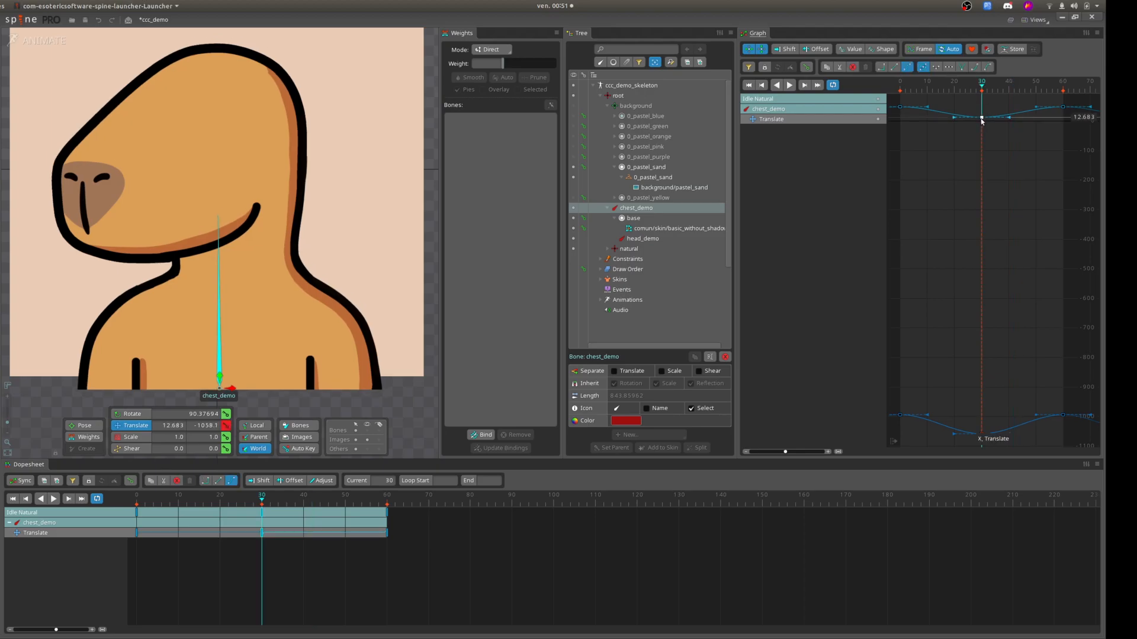
{"action": "key", "text": "ctrl+c"}
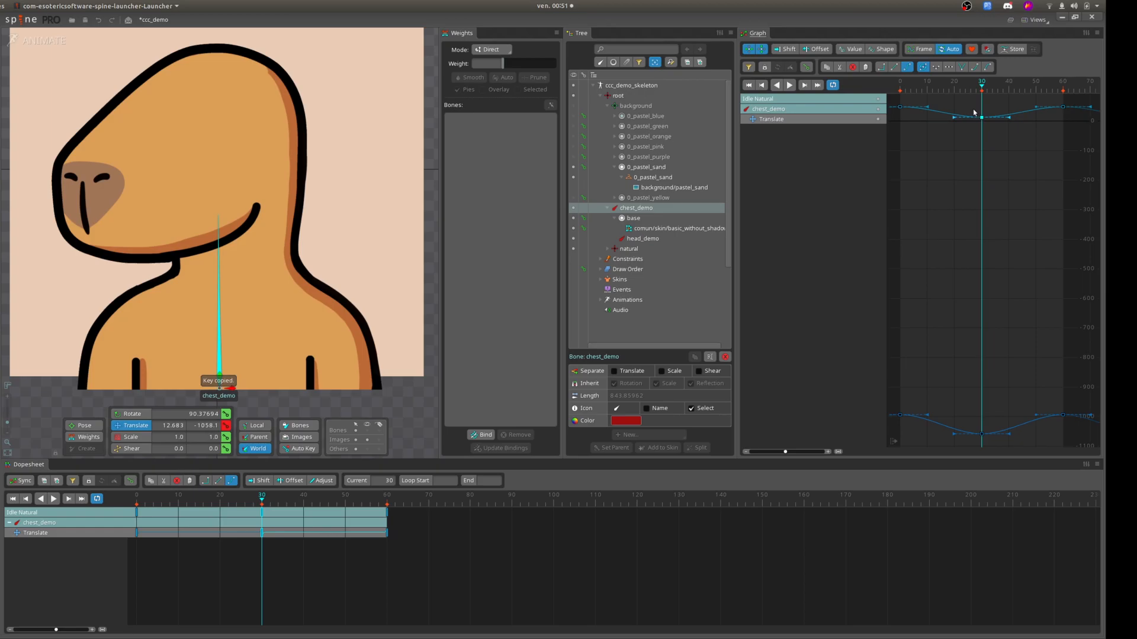
{"action": "left_click", "coordinate": [944, 88]}
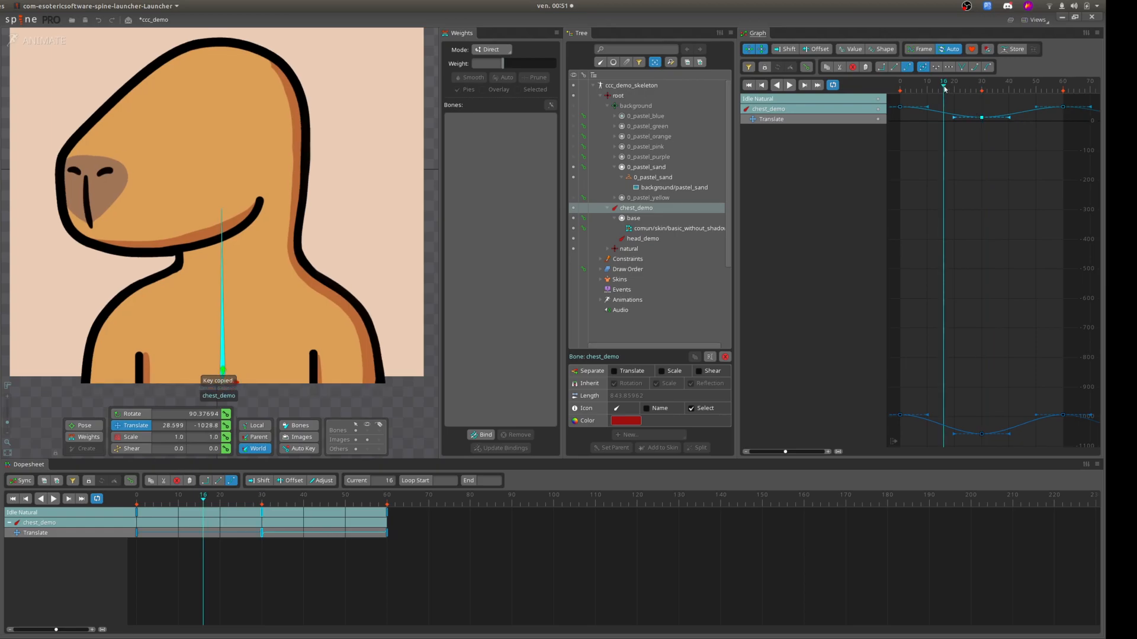
{"action": "key", "text": "ctrl+v"}
{"action": "left_click", "coordinate": [1025, 89]}
{"action": "key", "text": "ctrl+v"}
{"action": "left_click_drag", "start_coordinate": [1024, 118], "coordinate": [928, 134]}
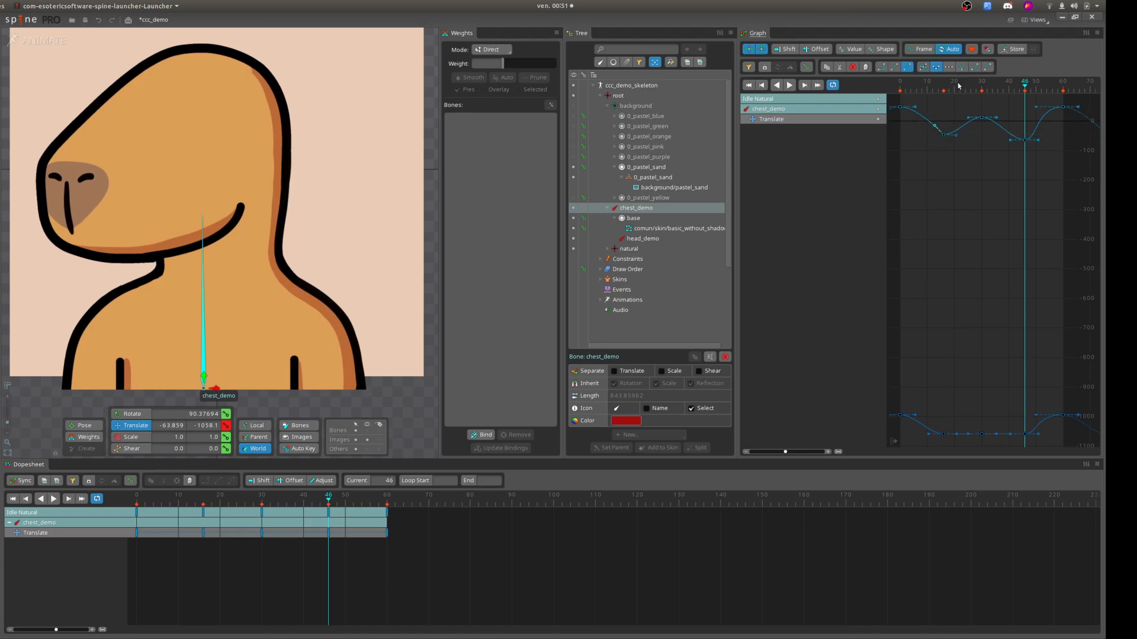
{"action": "left_click", "coordinate": [958, 190]}
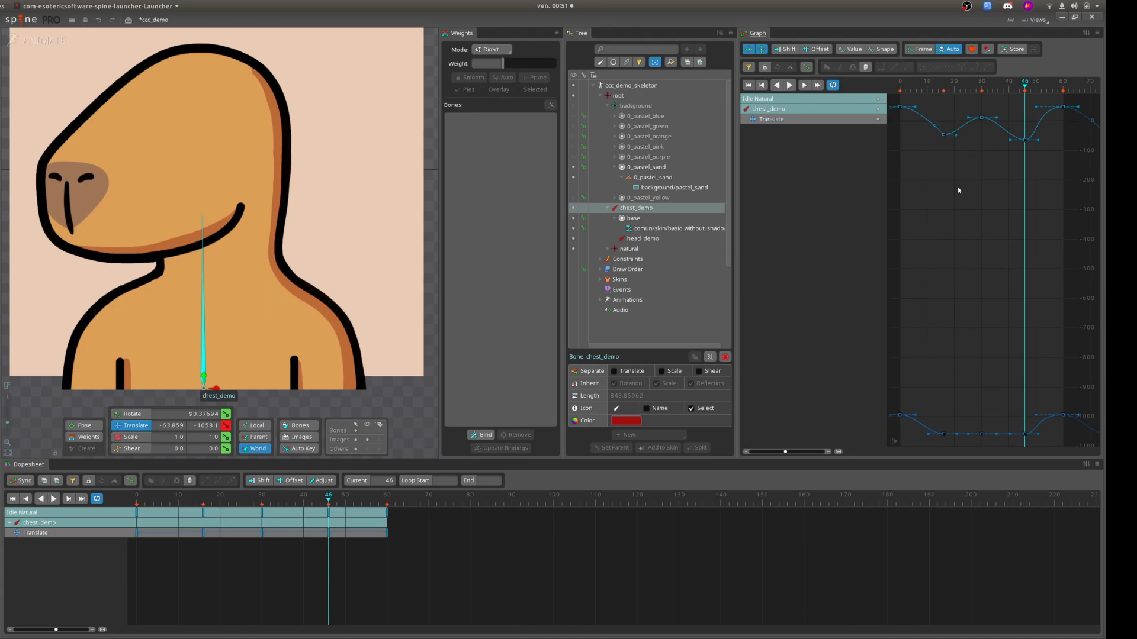
Undo the extra translate keys at frames 16 and 46 and play back the chest_demo animation.
{"action": "key", "text": "ctrl+z"}
{"action": "key", "text": "ctrl+z"}
{"action": "key", "text": "ctrl+z"}
{"action": "key", "text": "ctrl+z"}
{"action": "key", "text": "ctrl+z"}
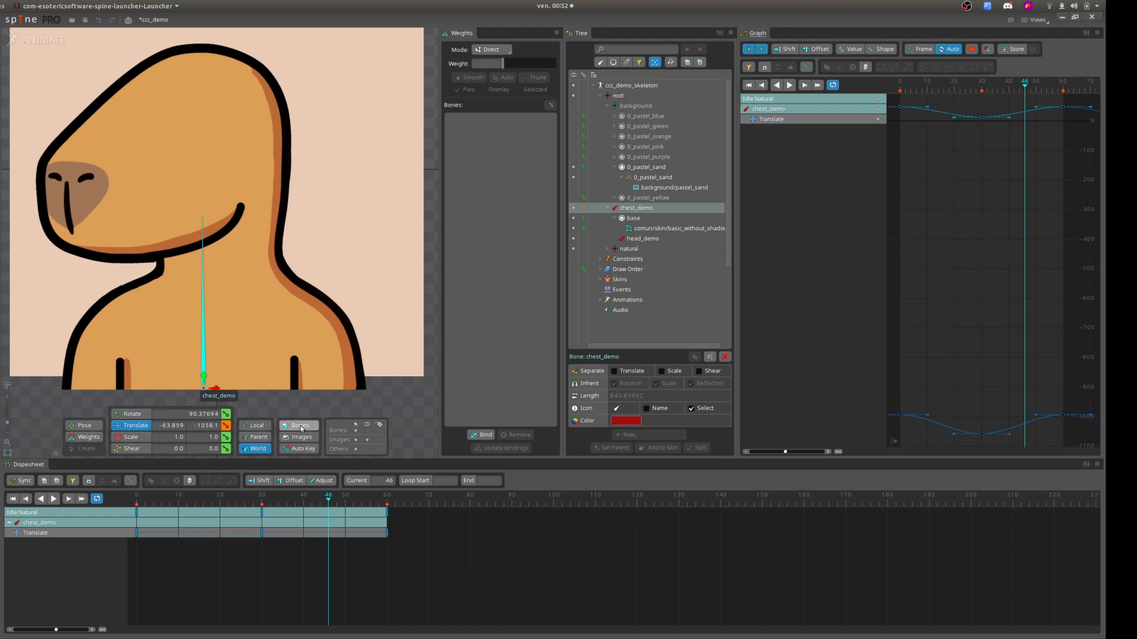
{"action": "left_click", "coordinate": [53, 499]}
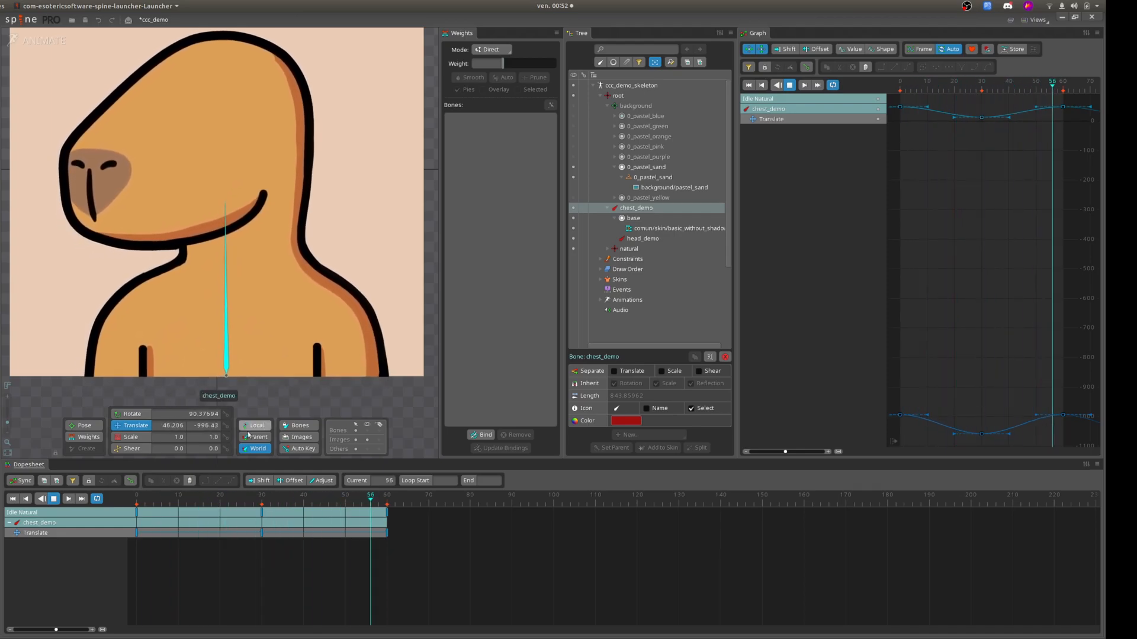
{"action": "left_click", "coordinate": [54, 499]}
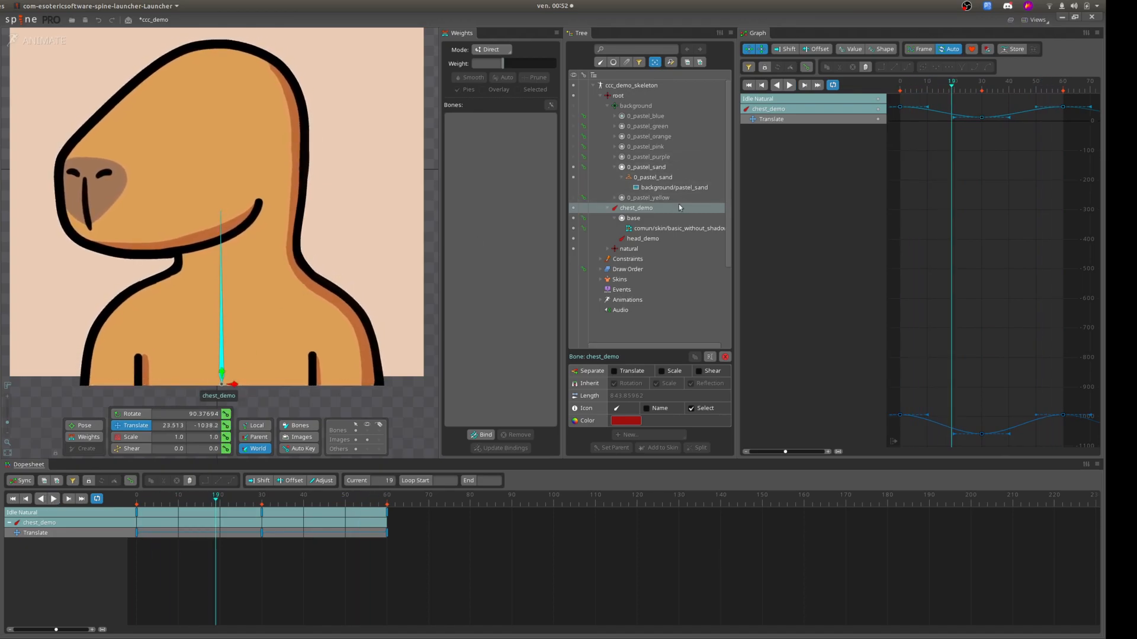
Set rotation keys for the head_demo bone at frames 0 and 60 of the idle animation.
{"action": "left_click", "coordinate": [641, 239]}
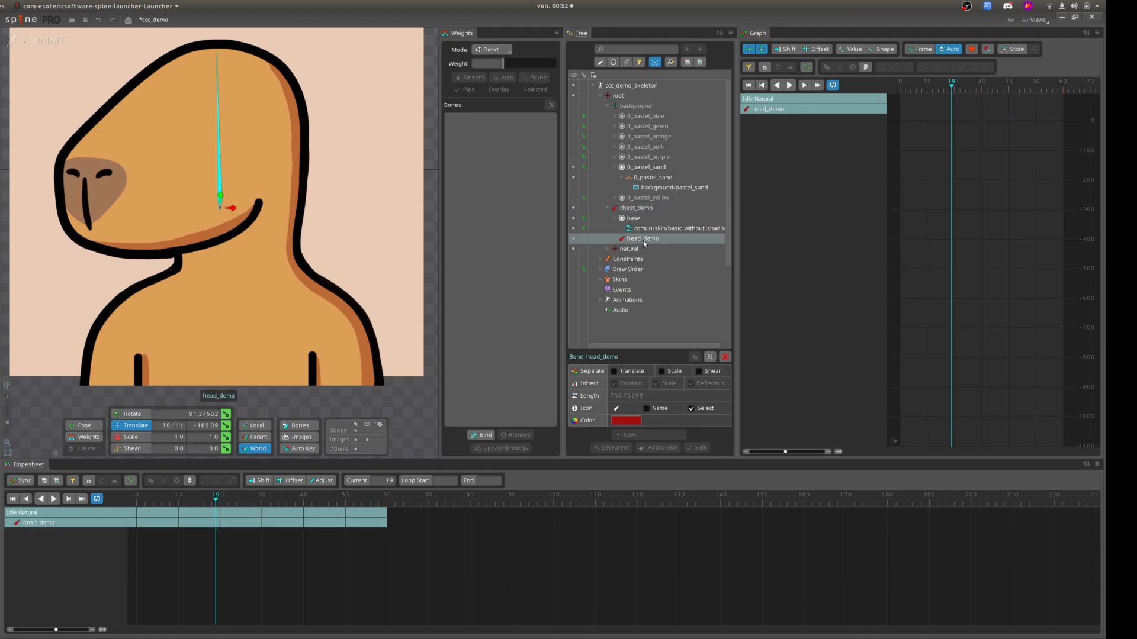
{"action": "left_click_drag", "start_coordinate": [218, 503], "coordinate": [244, 505]}
{"action": "left_click_drag", "start_coordinate": [152, 501], "coordinate": [133, 500]}
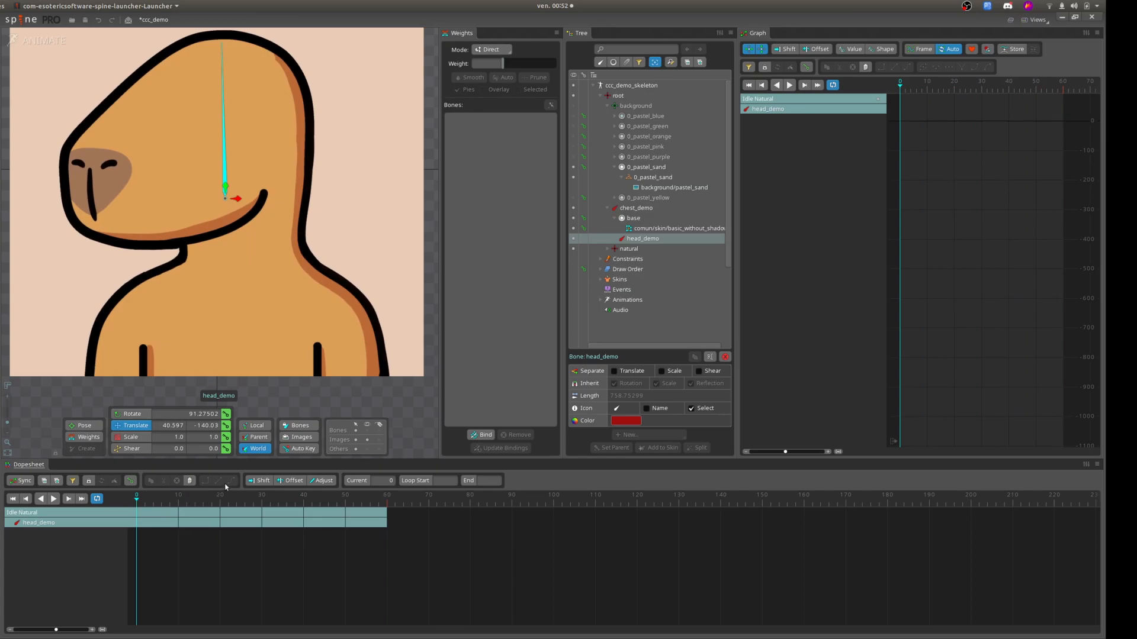
{"action": "left_click", "coordinate": [226, 414]}
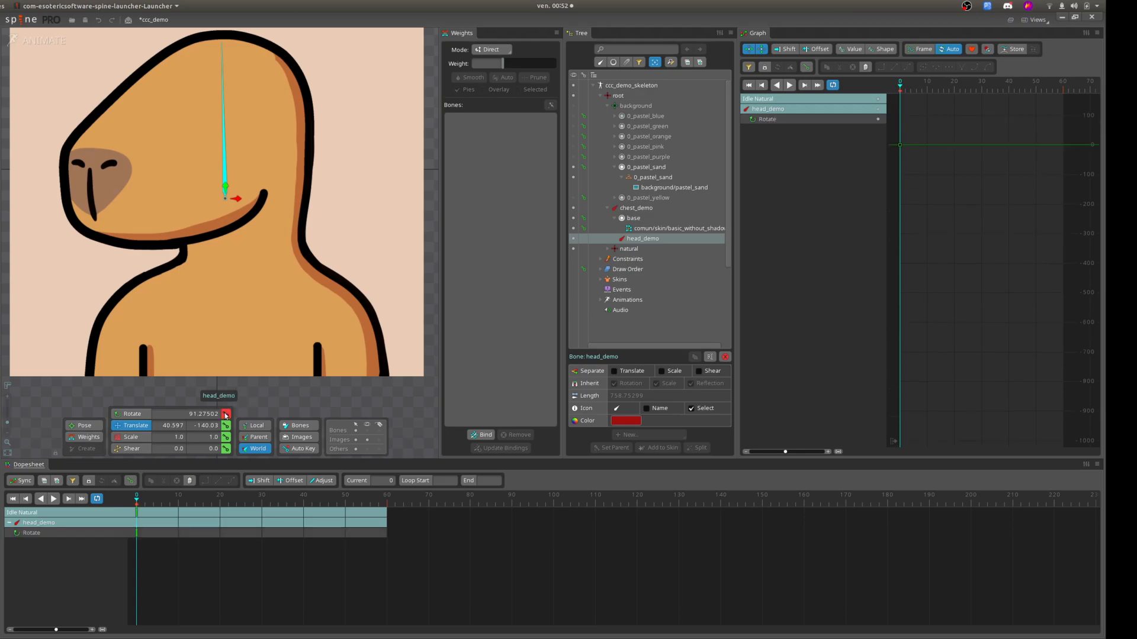
{"action": "left_click", "coordinate": [137, 513]}
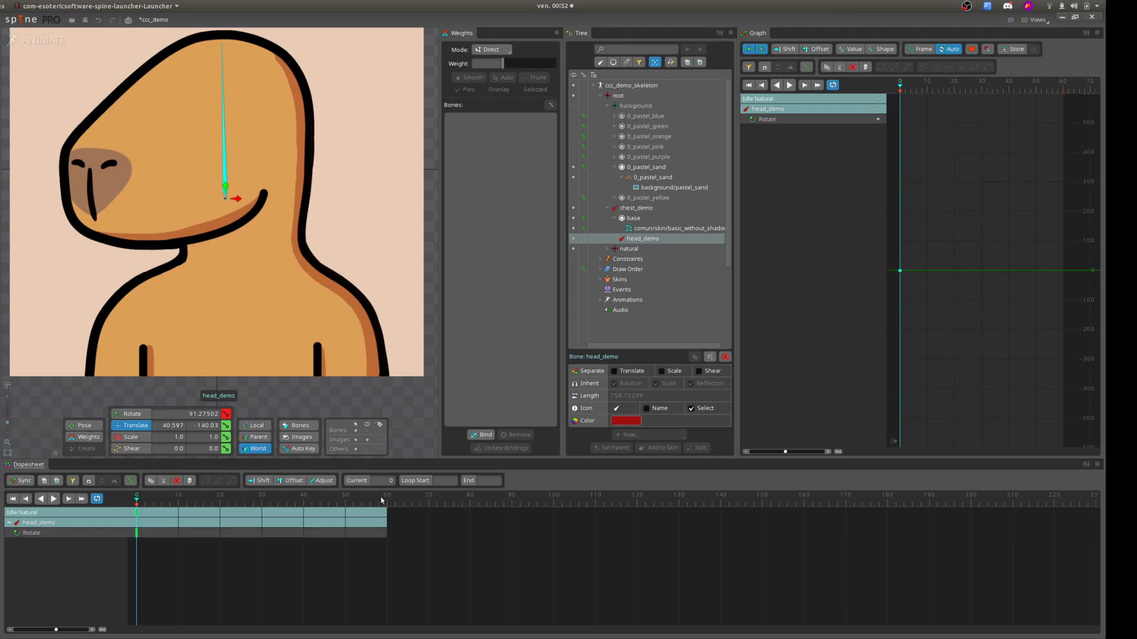
{"action": "left_click", "coordinate": [386, 500]}
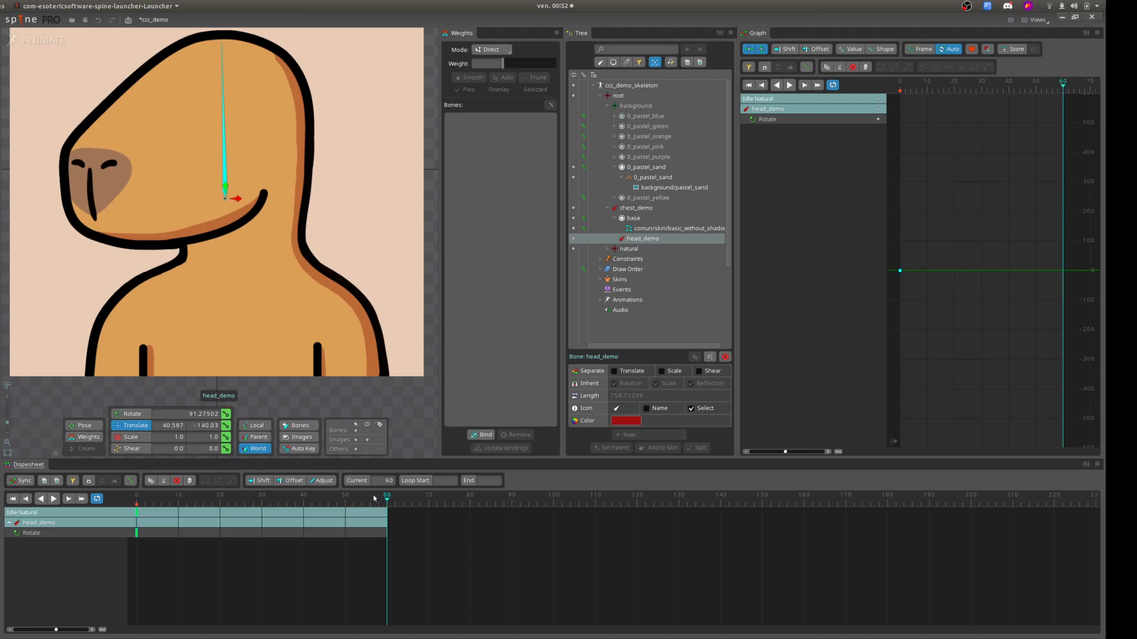
{"action": "left_click", "coordinate": [225, 415]}
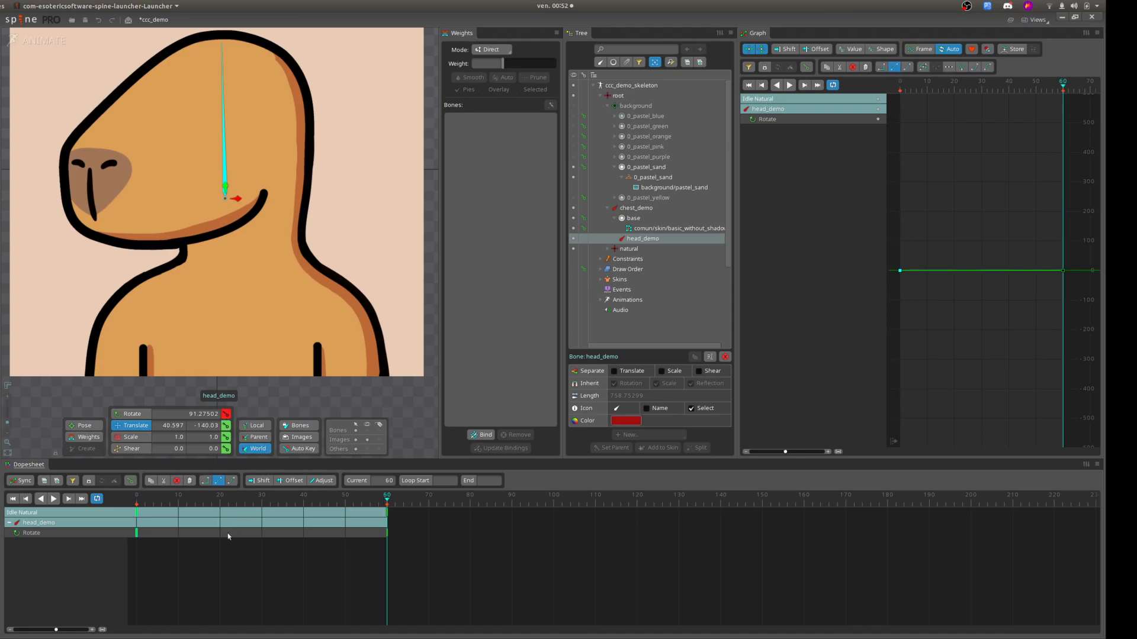
Add intermediate head_demo rotation keys at frames 17, 25 and 39.
{"action": "left_click", "coordinate": [207, 501]}
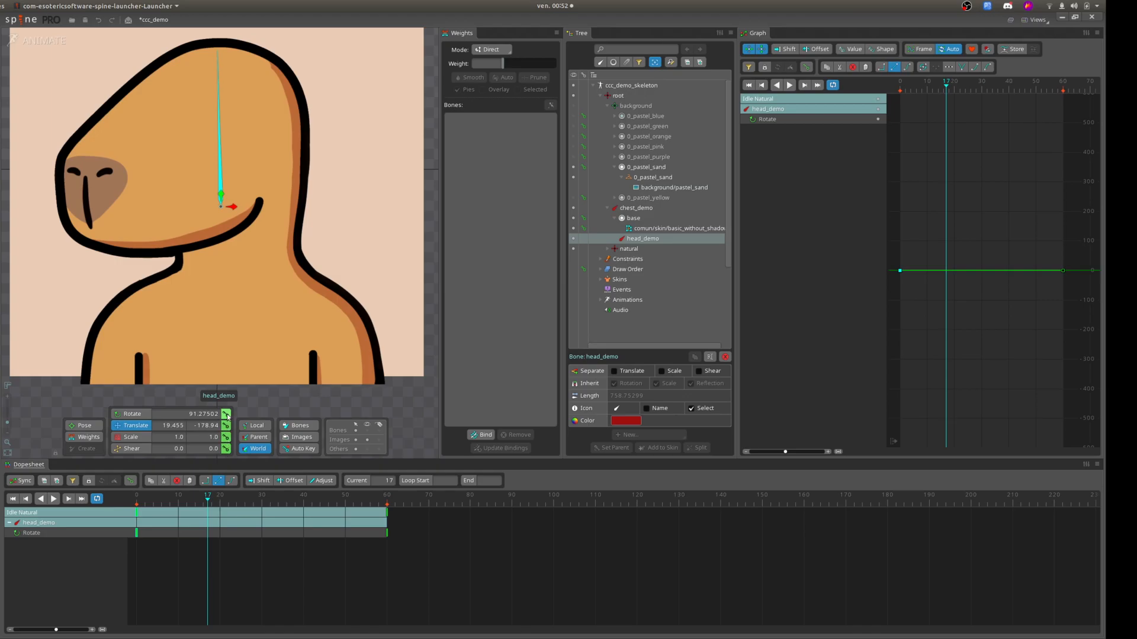
{"action": "left_click", "coordinate": [240, 501]}
{"action": "left_click", "coordinate": [225, 416]}
{"action": "left_click", "coordinate": [300, 502]}
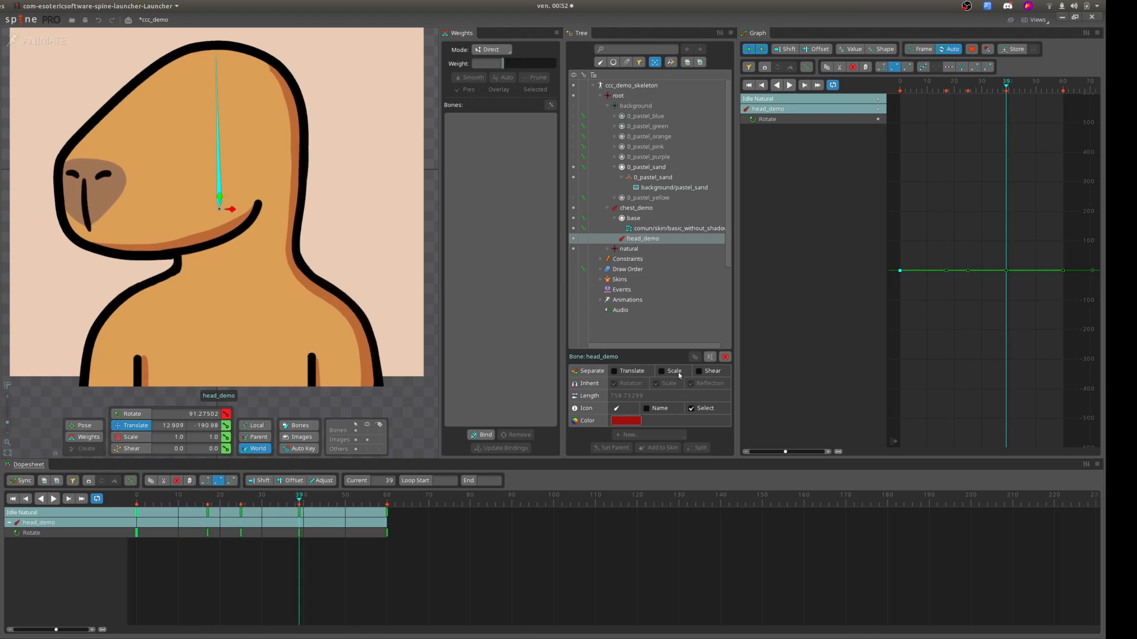
Delete the middle head_demo rotation key at frame 29 and reshape the inner keys near frames 14 and 41 into a shallow dip and rise.
{"action": "left_click_drag", "start_coordinate": [969, 273], "coordinate": [940, 221]}
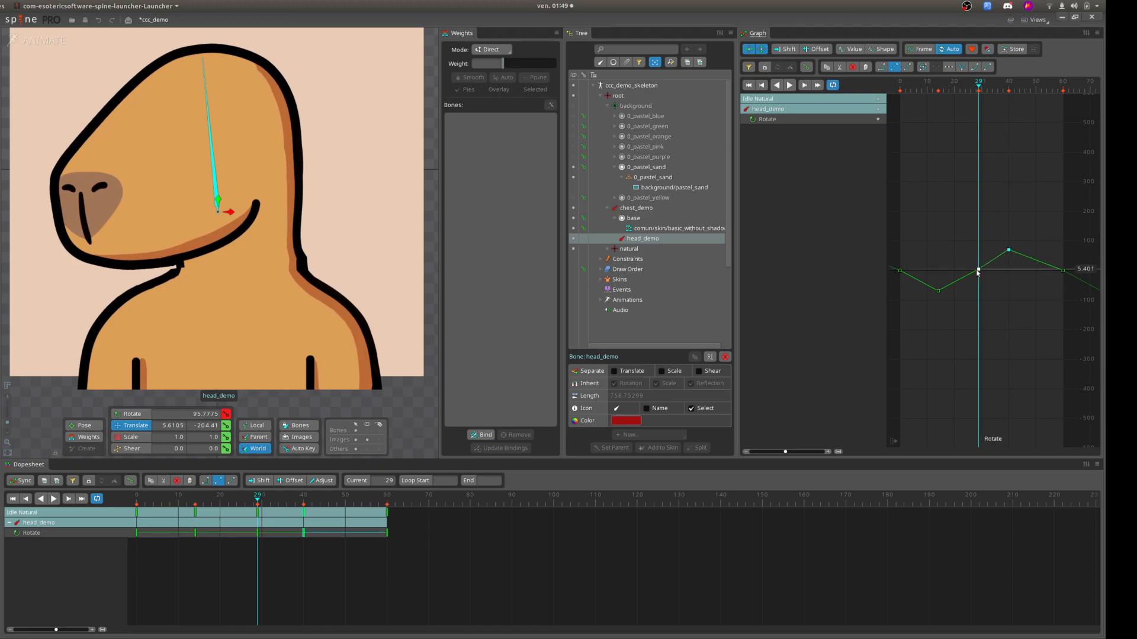
{"action": "key", "text": "Delete"}
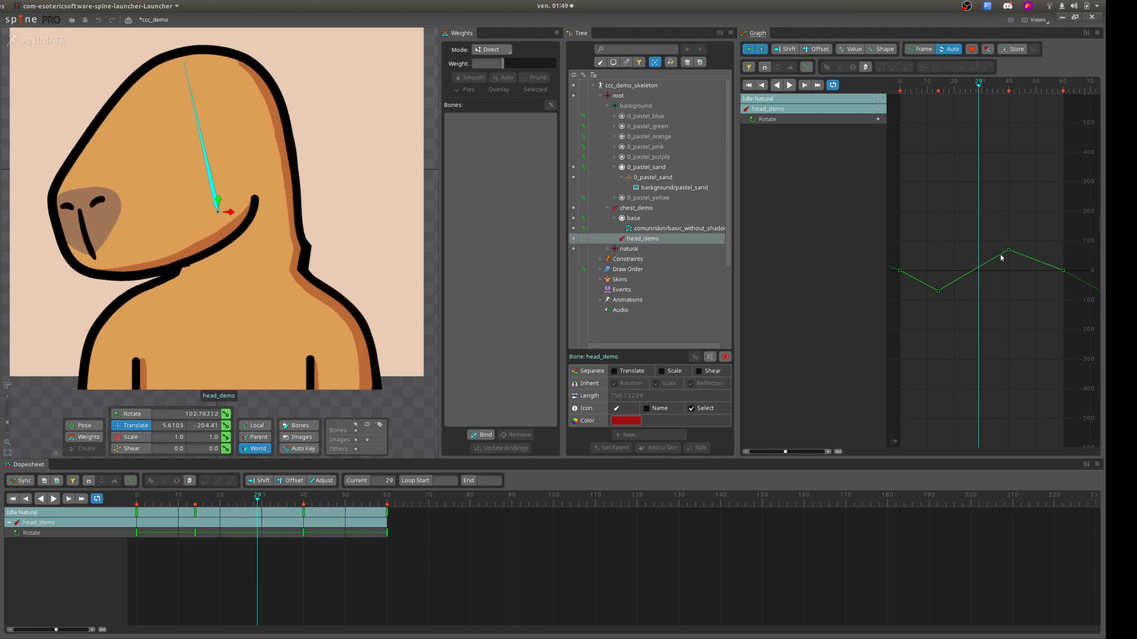
{"action": "left_click_drag", "start_coordinate": [1008, 249], "coordinate": [1011, 261]}
{"action": "left_click_drag", "start_coordinate": [978, 84], "coordinate": [940, 85]}
{"action": "left_click_drag", "start_coordinate": [938, 290], "coordinate": [943, 272]}
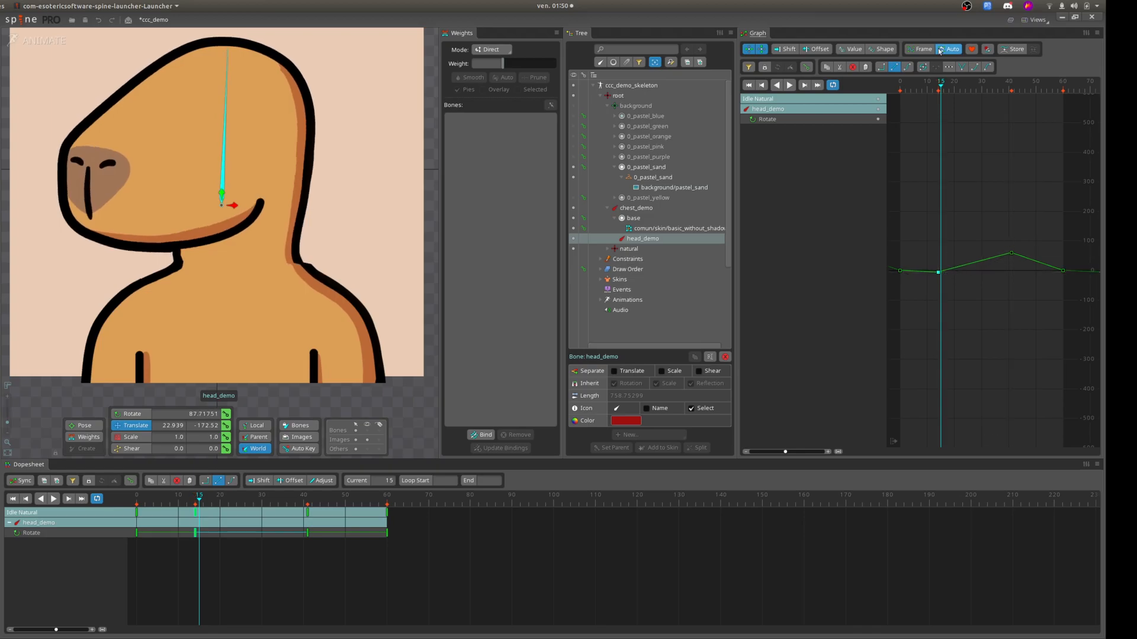
{"action": "left_click", "coordinate": [1009, 87]}
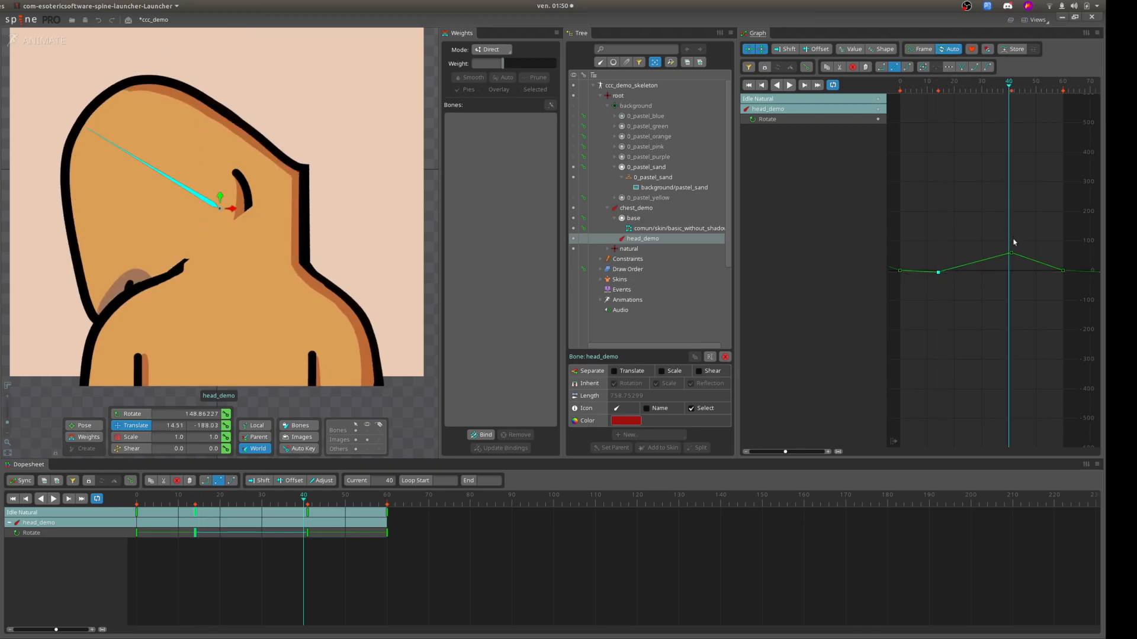
{"action": "left_click_drag", "start_coordinate": [1010, 253], "coordinate": [1010, 273]}
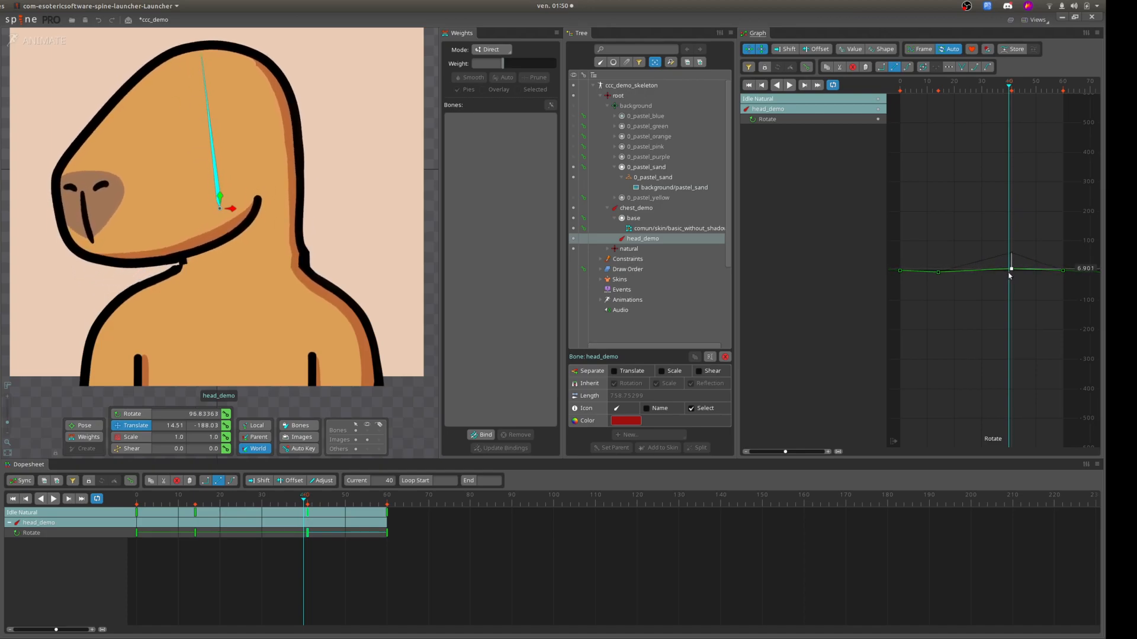
Frame the rotation curve and reduce its extremes to about 2.7 at frame 41 and about -1.4 at frame 14.
{"action": "left_click", "coordinate": [919, 49]}
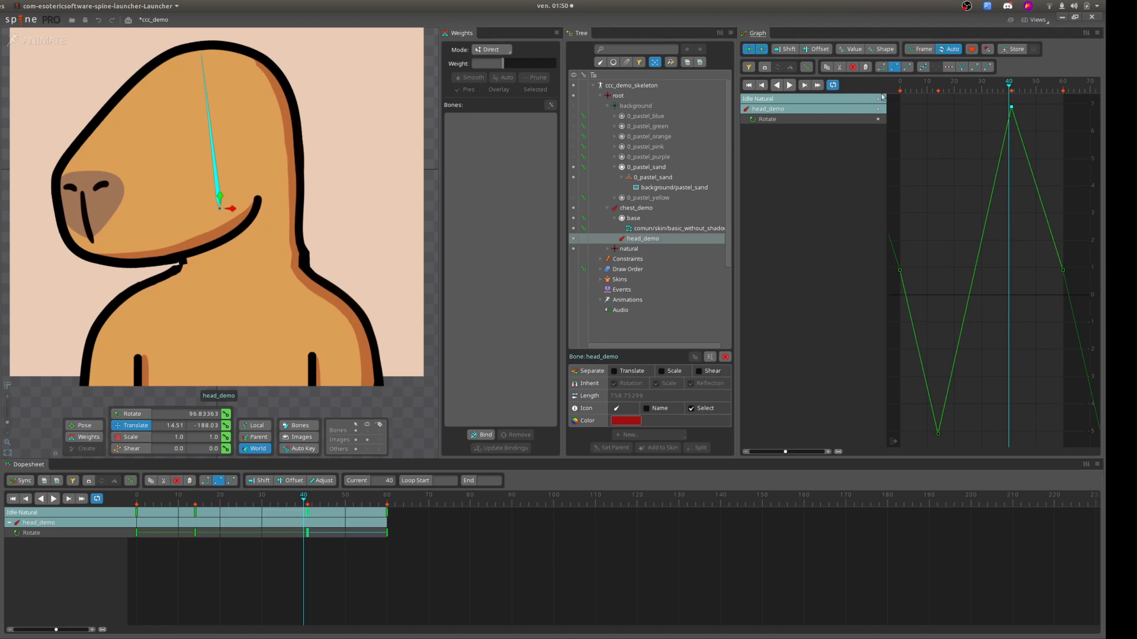
{"action": "mouse_move", "coordinate": [936, 436]}
{"action": "left_click_drag", "start_coordinate": [1012, 107], "coordinate": [1012, 109]}
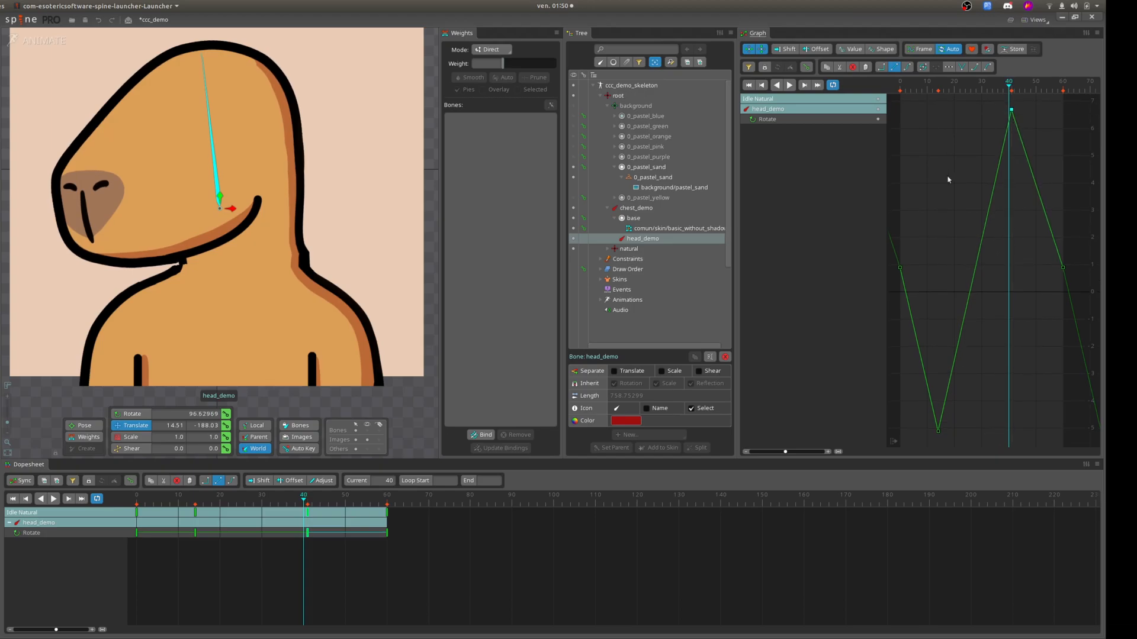
{"action": "left_click", "coordinate": [1018, 86]}
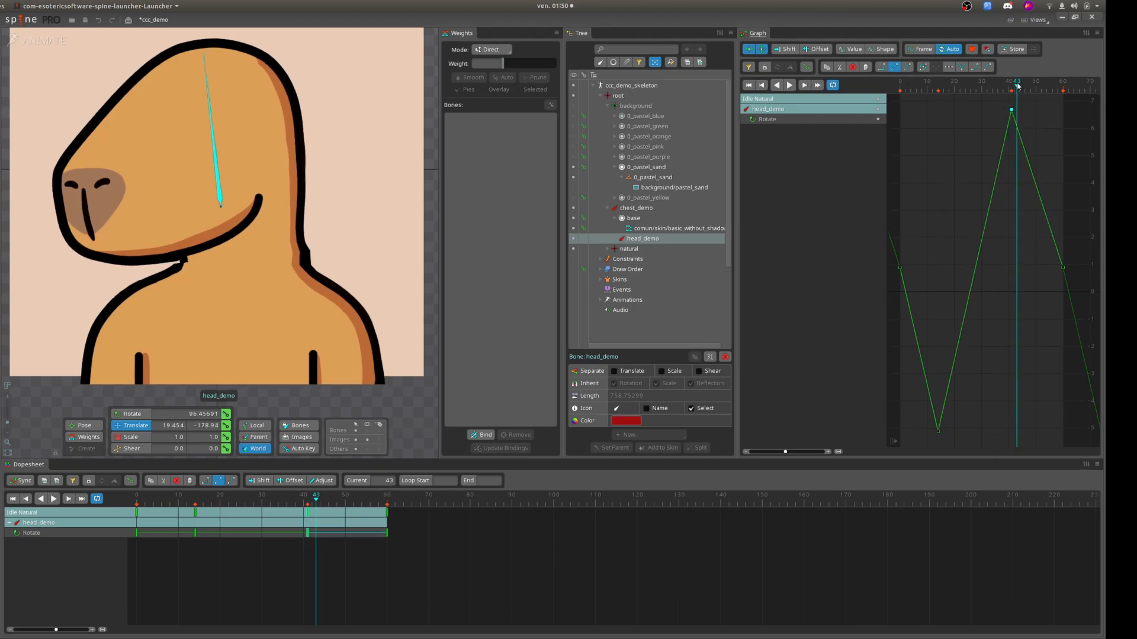
{"action": "left_click", "coordinate": [1012, 110]}
{"action": "left_click_drag", "start_coordinate": [1012, 110], "coordinate": [1012, 218]}
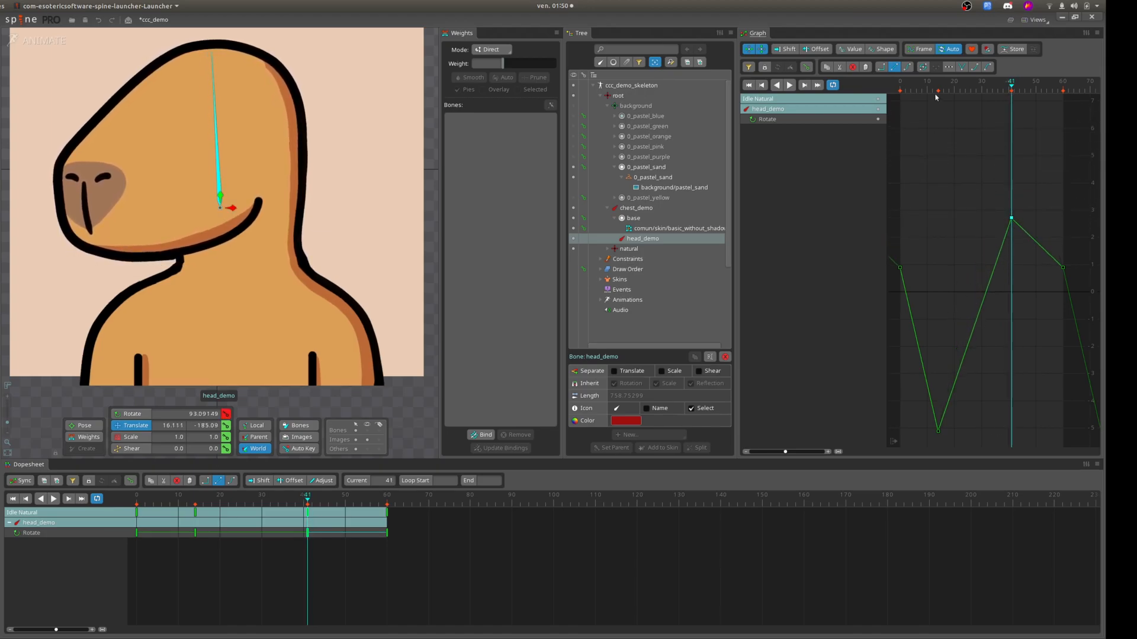
{"action": "left_click", "coordinate": [934, 85]}
{"action": "left_click_drag", "start_coordinate": [938, 431], "coordinate": [939, 329]}
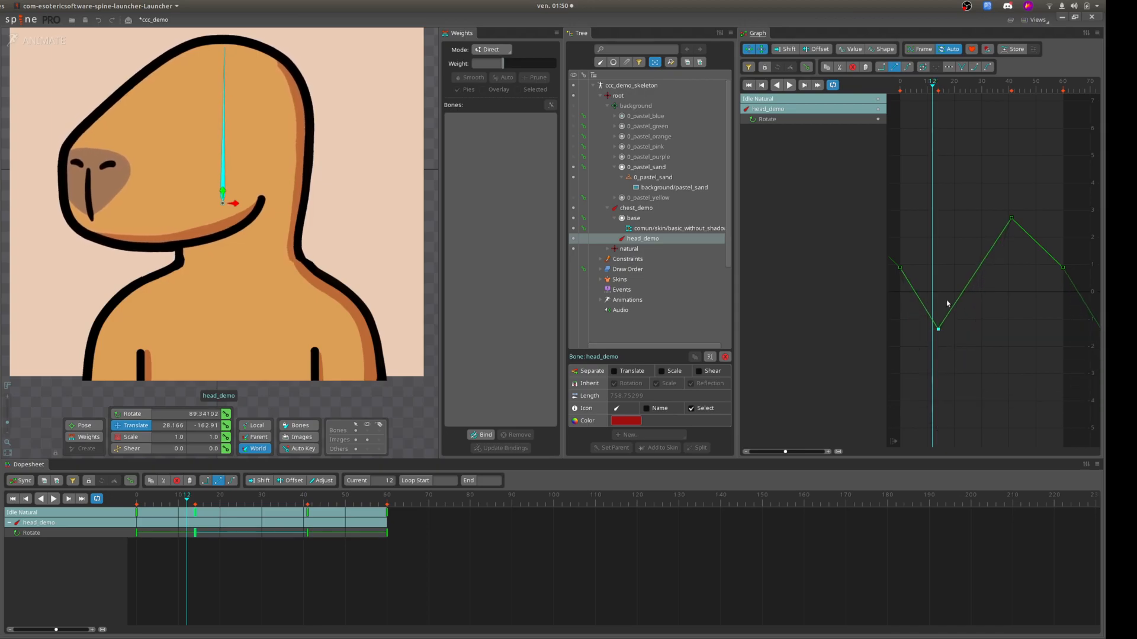
Set automatic Bezier handles on all head_demo rotation keys.
{"action": "left_click", "coordinate": [979, 184]}
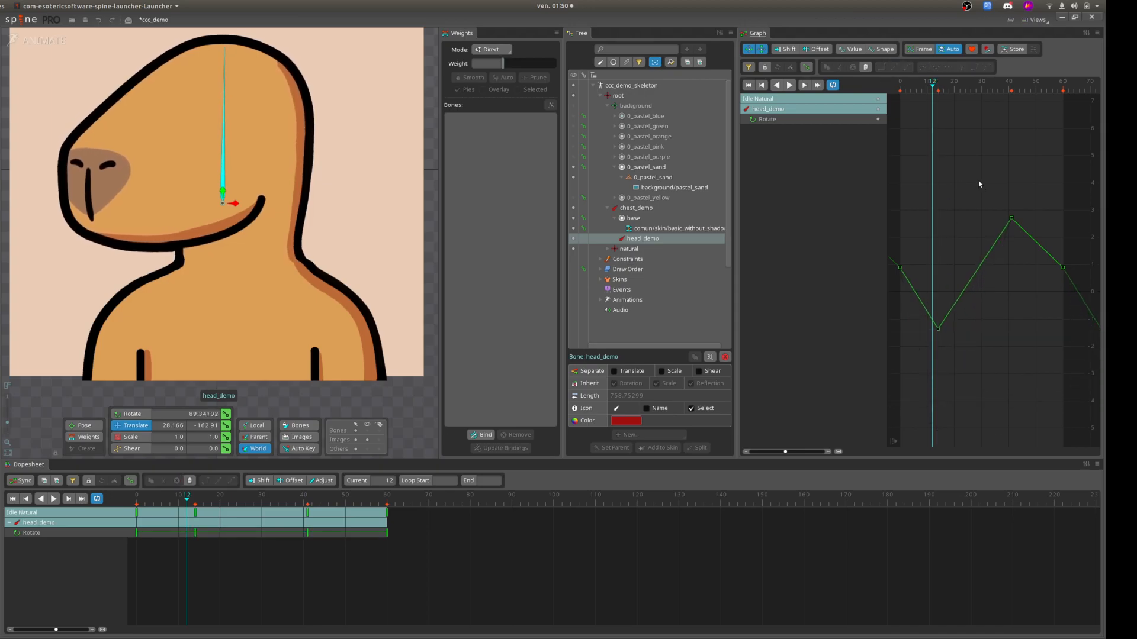
{"action": "key", "text": "ctrl+a"}
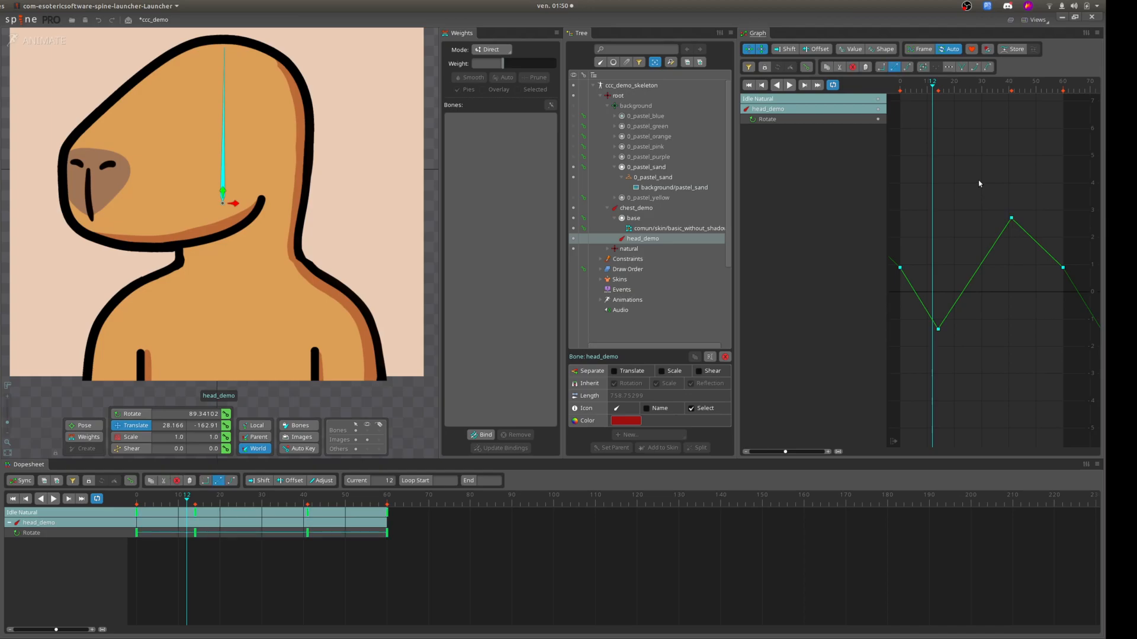
{"action": "left_click", "coordinate": [924, 67]}
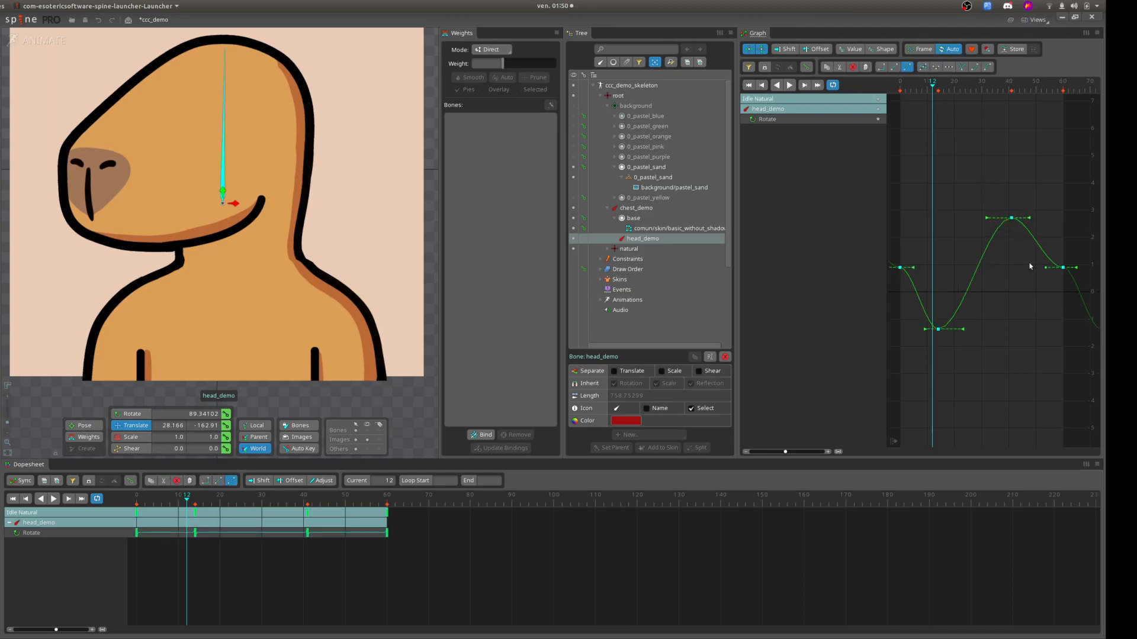
Tilt the curve handles at frames 0 and 60 downward through the loop point and play back the head_demo rotation.
{"action": "left_click", "coordinate": [1045, 273]}
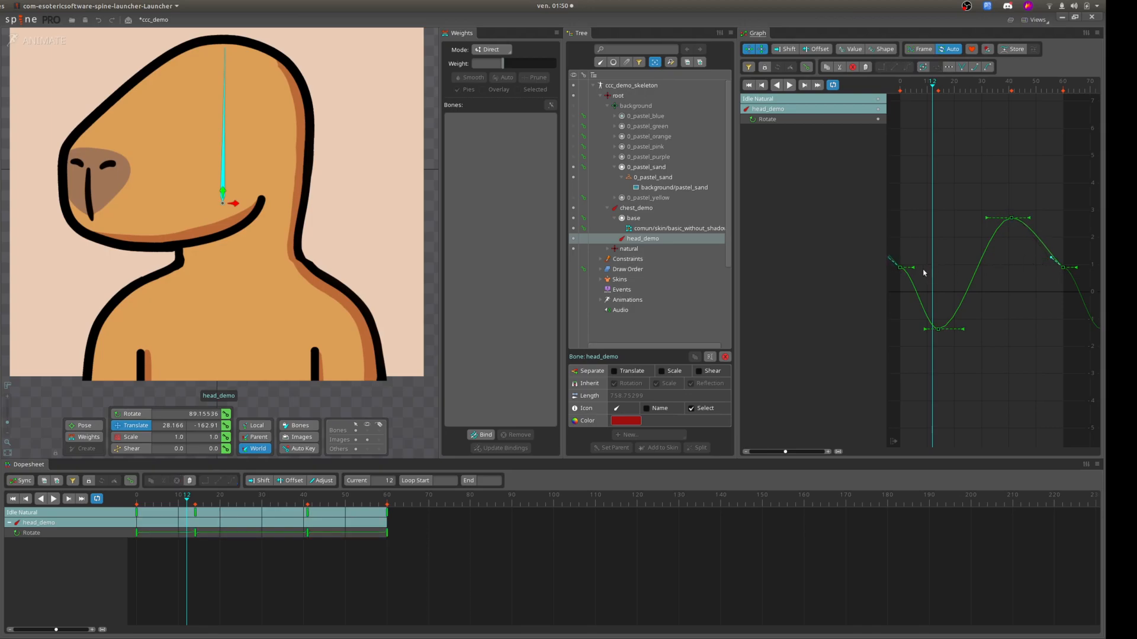
{"action": "left_click_drag", "start_coordinate": [913, 270], "coordinate": [906, 289]}
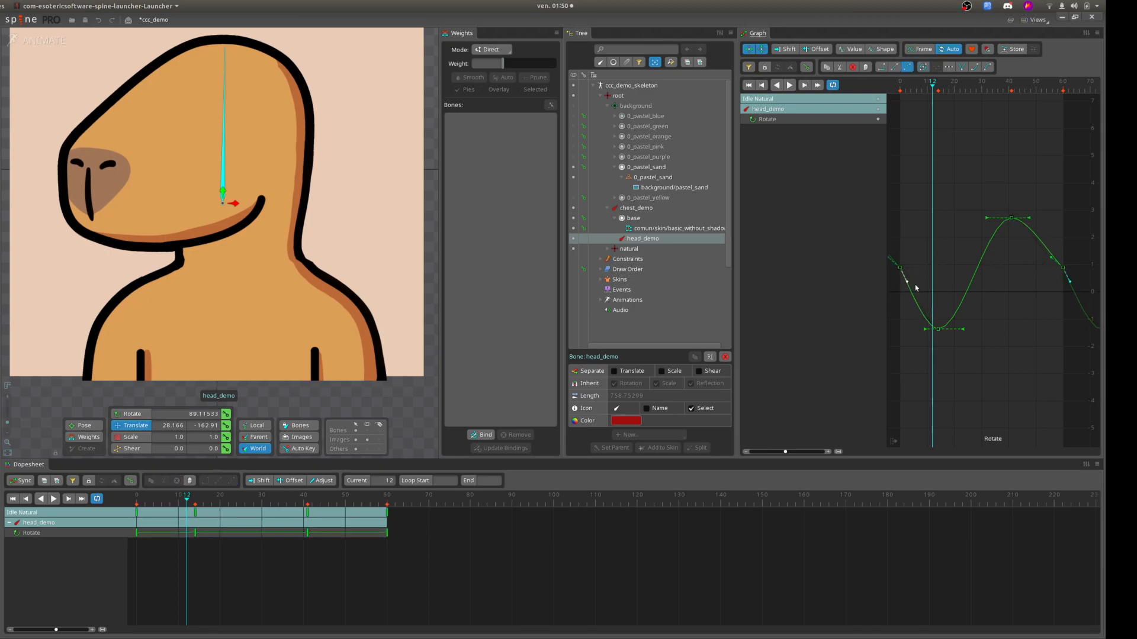
{"action": "mouse_move", "coordinate": [931, 86]}
{"action": "left_mouse_down"}
{"action": "mouse_move", "coordinate": [964, 86]}
{"action": "mouse_move", "coordinate": [930, 109]}
{"action": "left_mouse_up"}
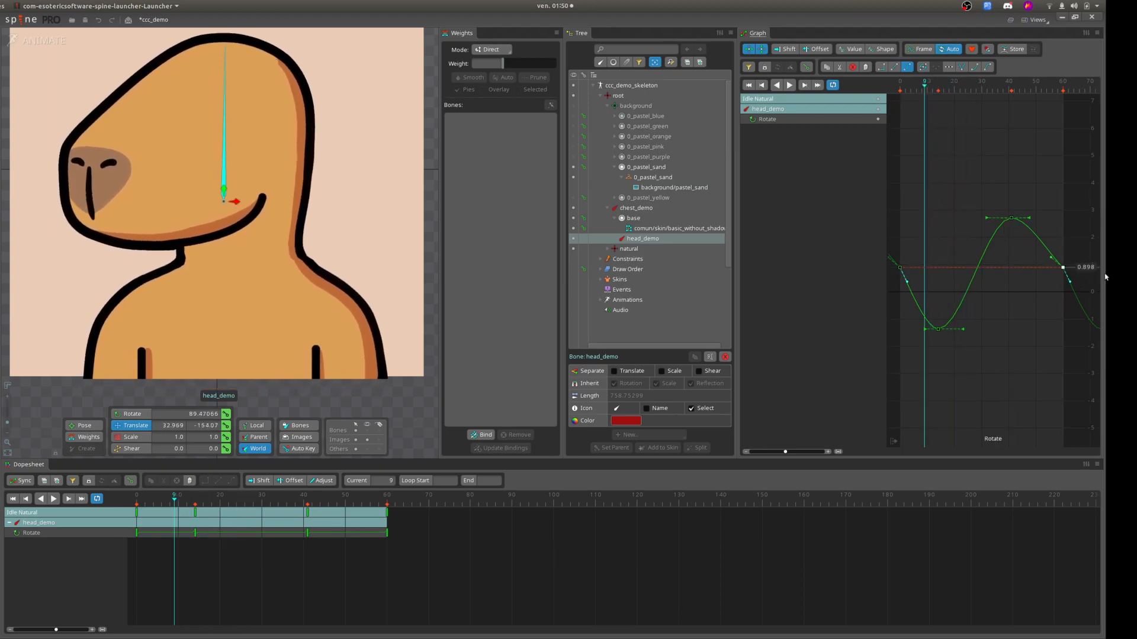
{"action": "left_click", "coordinate": [1051, 255]}
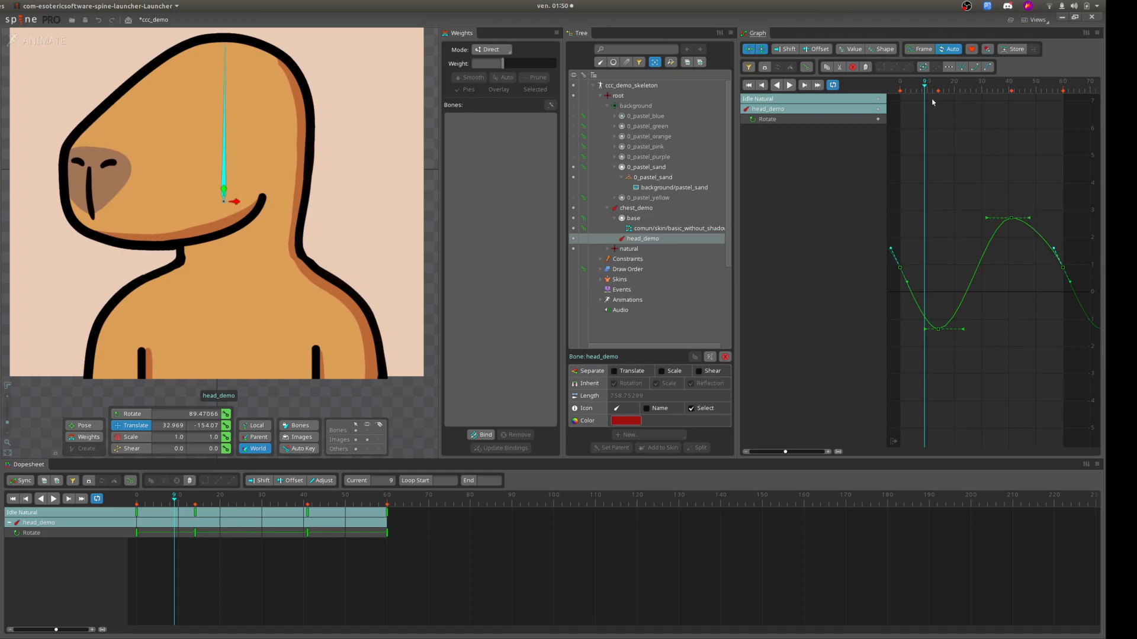
{"action": "left_click", "coordinate": [788, 86]}
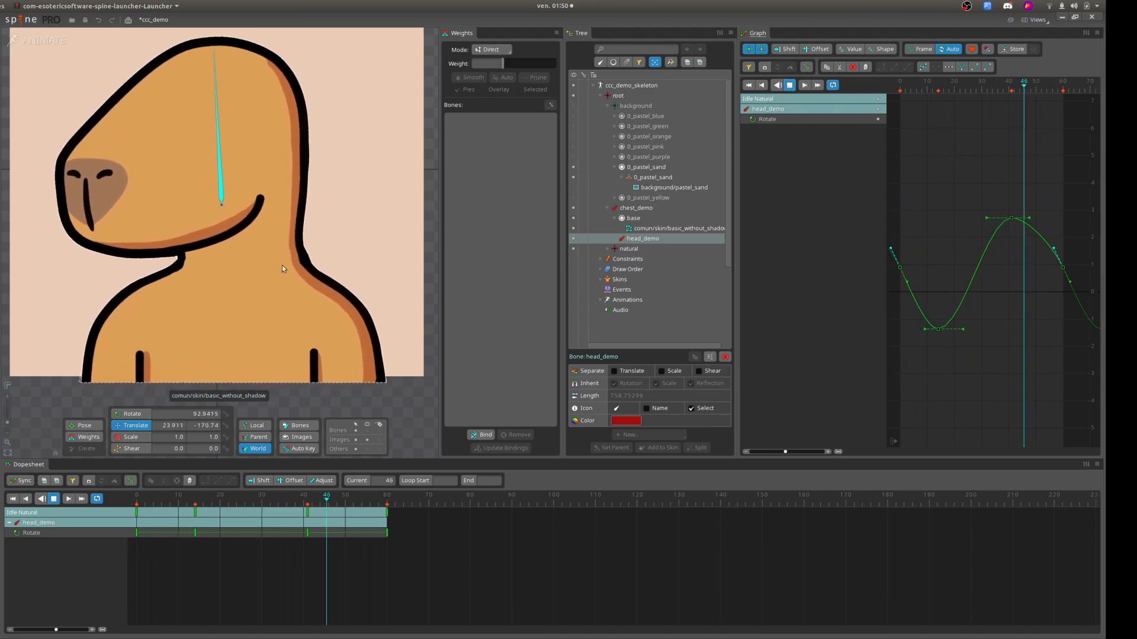
{"action": "left_click", "coordinate": [789, 85]}
Return to setup mode and display the vertex weights of the basic_without_shadow mesh, examining the vertices around the neck.
{"action": "left_click", "coordinate": [41, 41]}
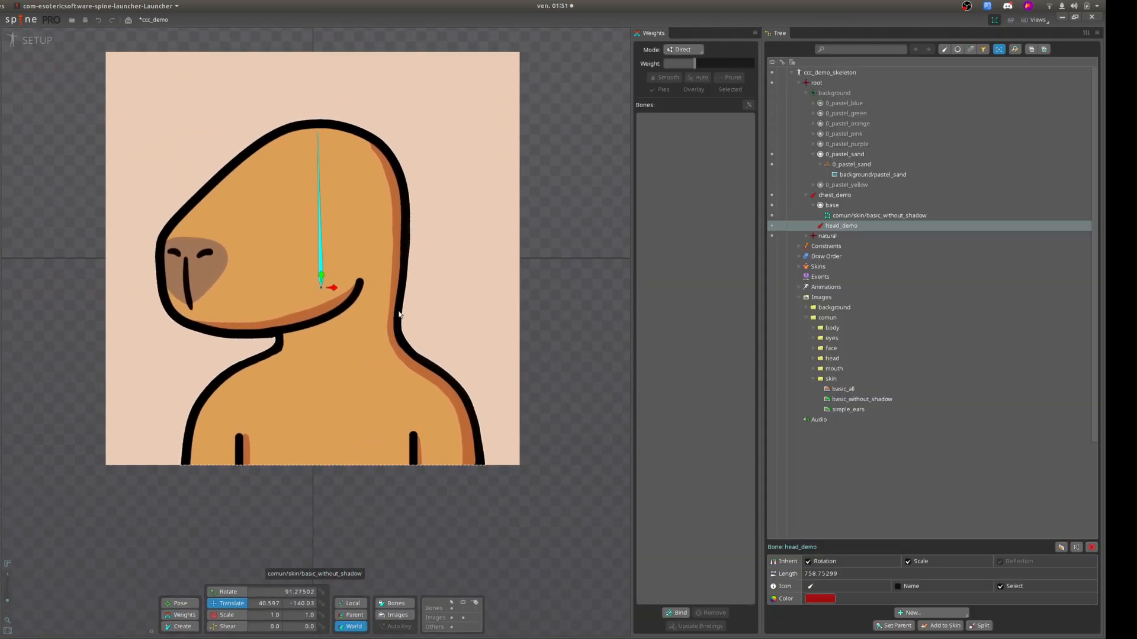
{"action": "left_click", "coordinate": [861, 214]}
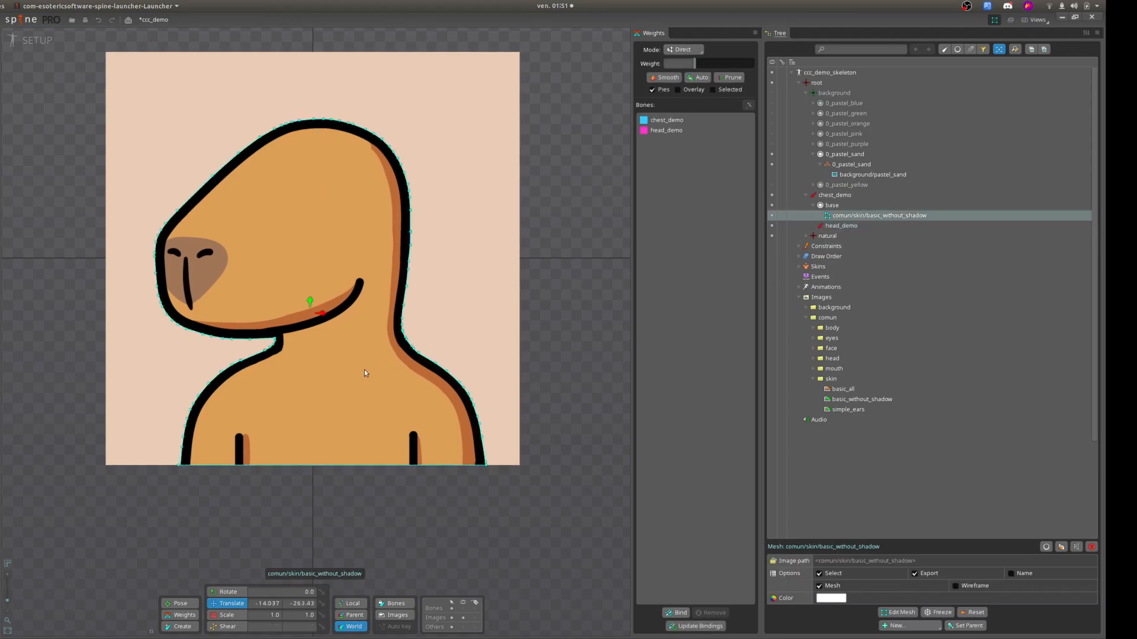
{"action": "left_click", "coordinate": [183, 615]}
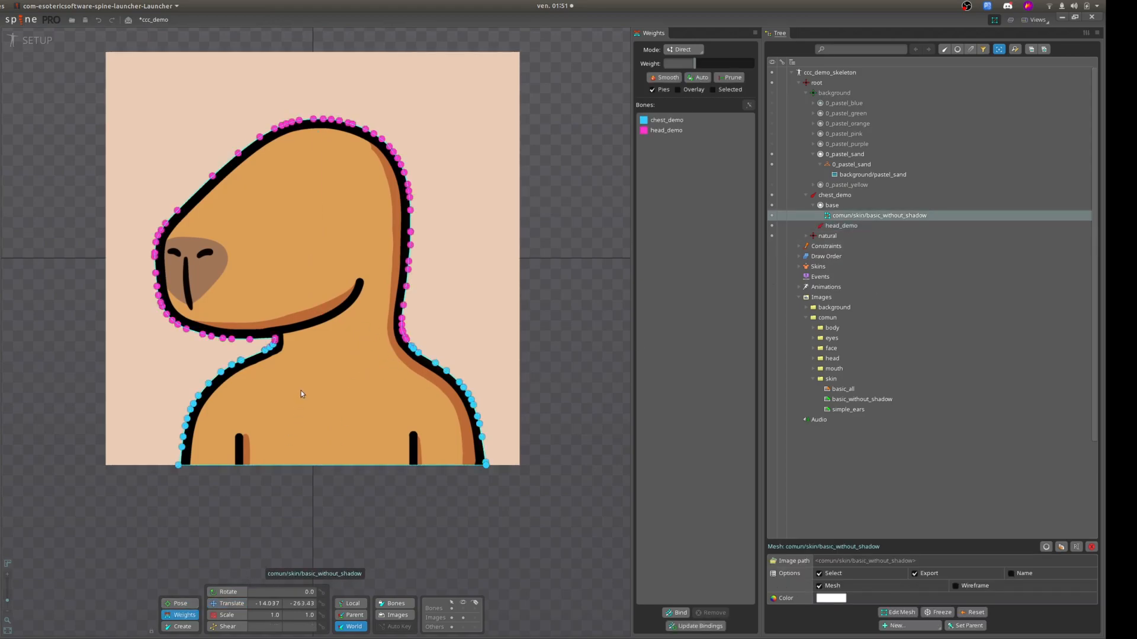
{"action": "scroll", "coordinate": [360, 357], "scroll_direction": "up", "scroll_amount": 5}
{"action": "scroll", "coordinate": [426, 195], "scroll_direction": "down", "scroll_amount": 3}
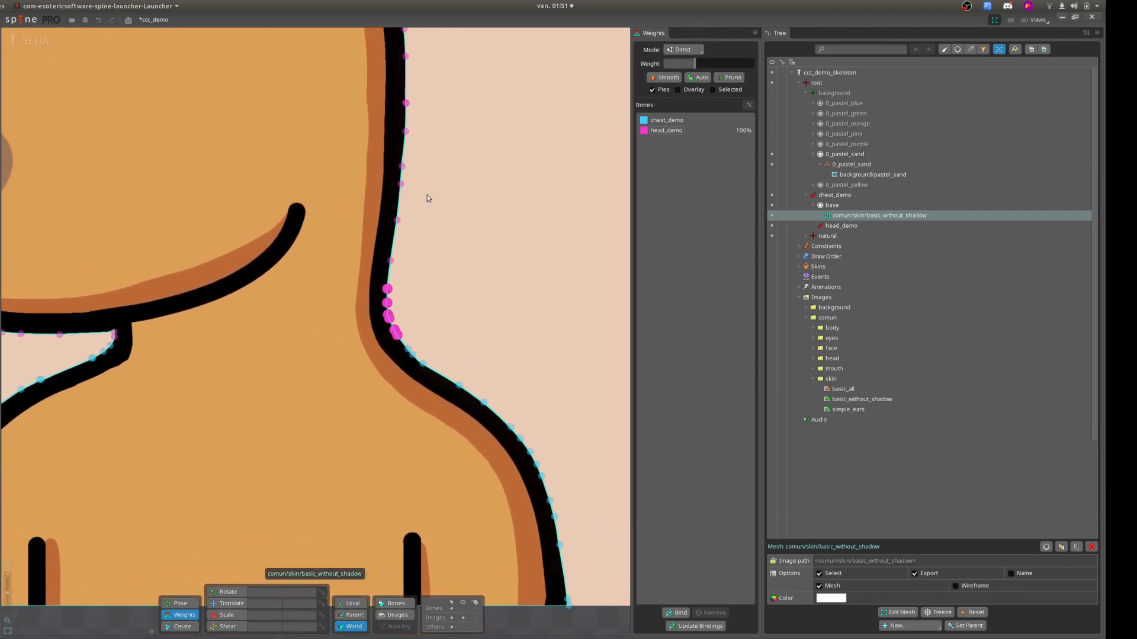
{"action": "scroll", "coordinate": [239, 424], "scroll_direction": "down", "scroll_amount": 4}
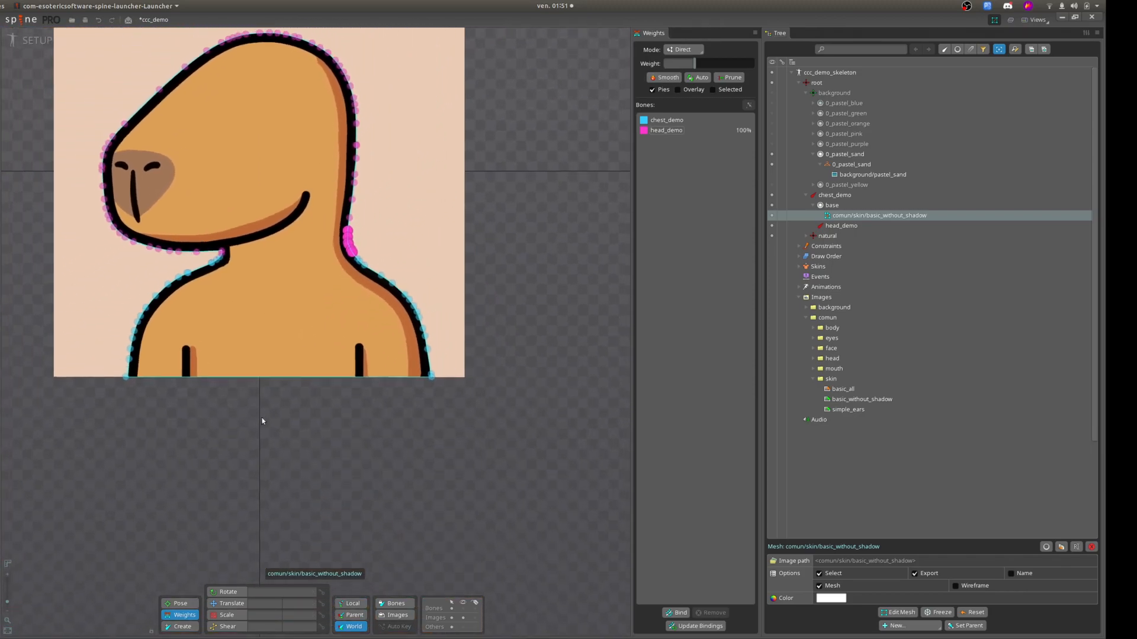
{"action": "scroll", "coordinate": [317, 456], "scroll_direction": "up", "scroll_amount": 6}
{"action": "scroll", "coordinate": [287, 443], "scroll_direction": "down", "scroll_amount": 3}
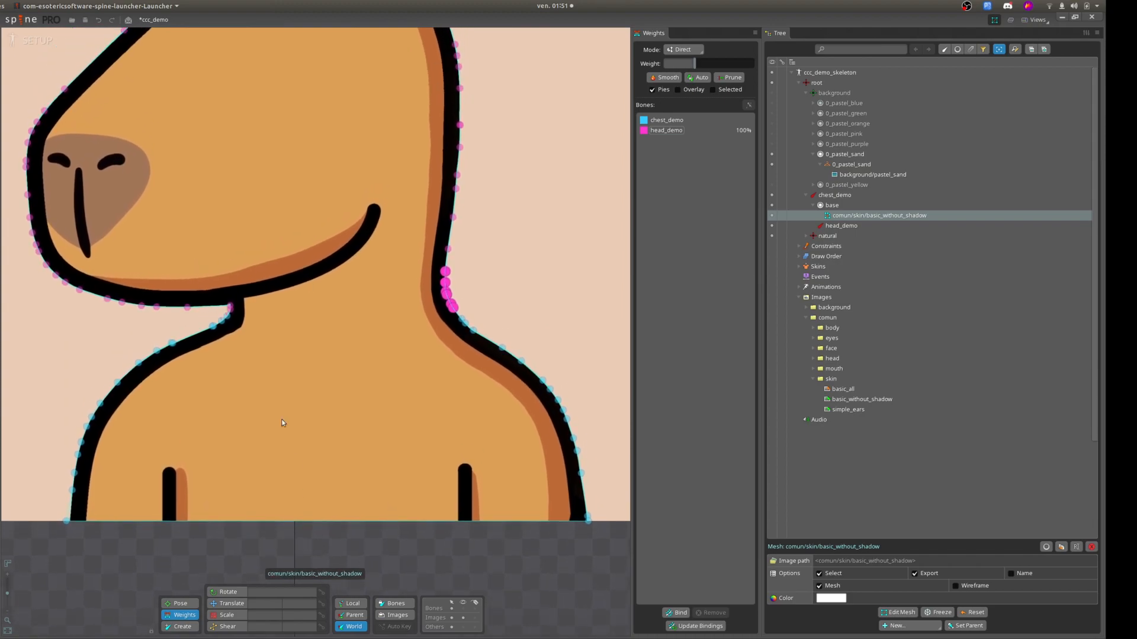
{"action": "left_click_drag", "start_coordinate": [341, 479], "coordinate": [331, 538]}
{"action": "double_click", "coordinate": [511, 525]}
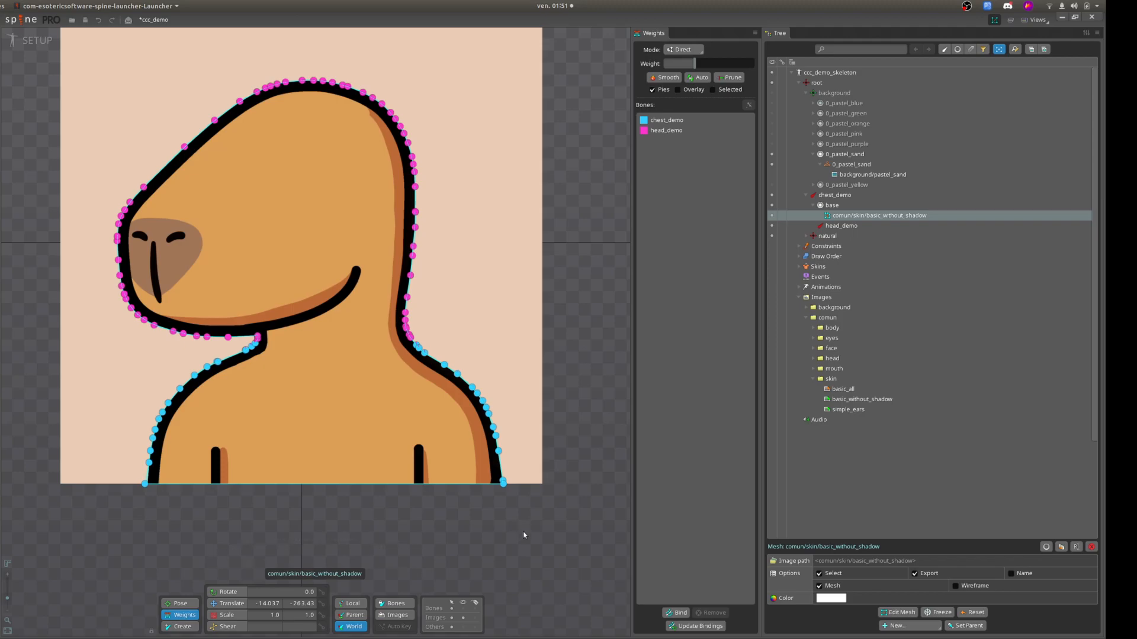
Select all vertices of the basic_without_shadow mesh and smooth their weights nine times.
{"action": "left_click_drag", "start_coordinate": [523, 535], "coordinate": [66, 53]}
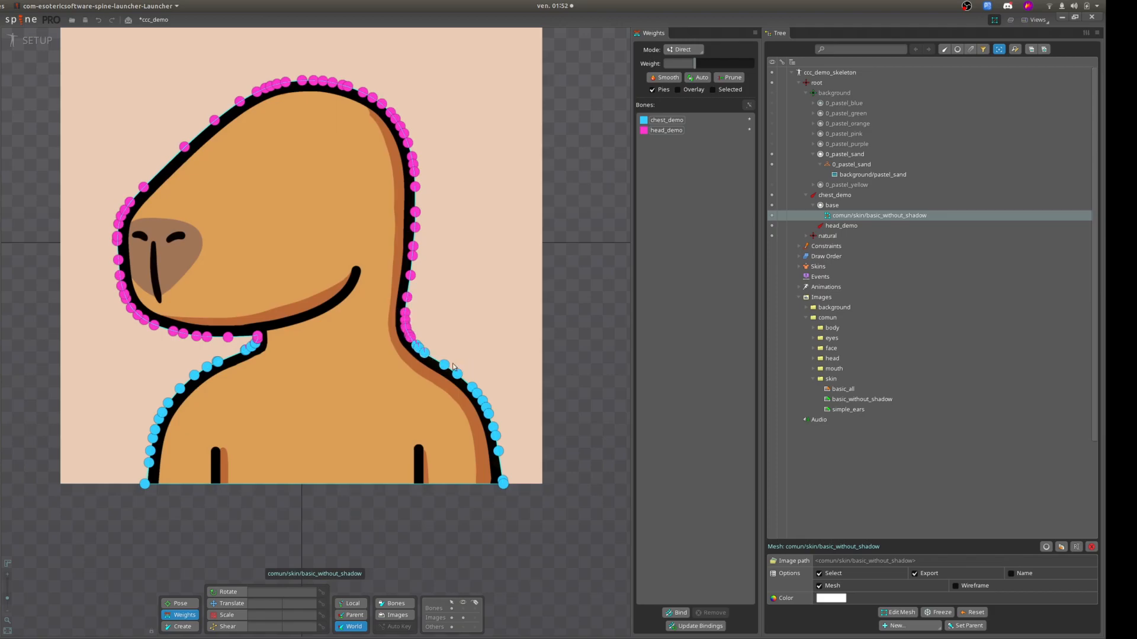
{"action": "left_click", "coordinate": [658, 79]}
{"action": "left_click", "coordinate": [658, 79]}
{"action": "left_click", "coordinate": [659, 79]}
{"action": "left_click", "coordinate": [658, 79]}
{"action": "left_click", "coordinate": [659, 80]}
{"action": "left_click", "coordinate": [661, 81]}
{"action": "left_click", "coordinate": [661, 81]}
{"action": "left_click", "coordinate": [661, 81]}
{"action": "left_click", "coordinate": [662, 82]}
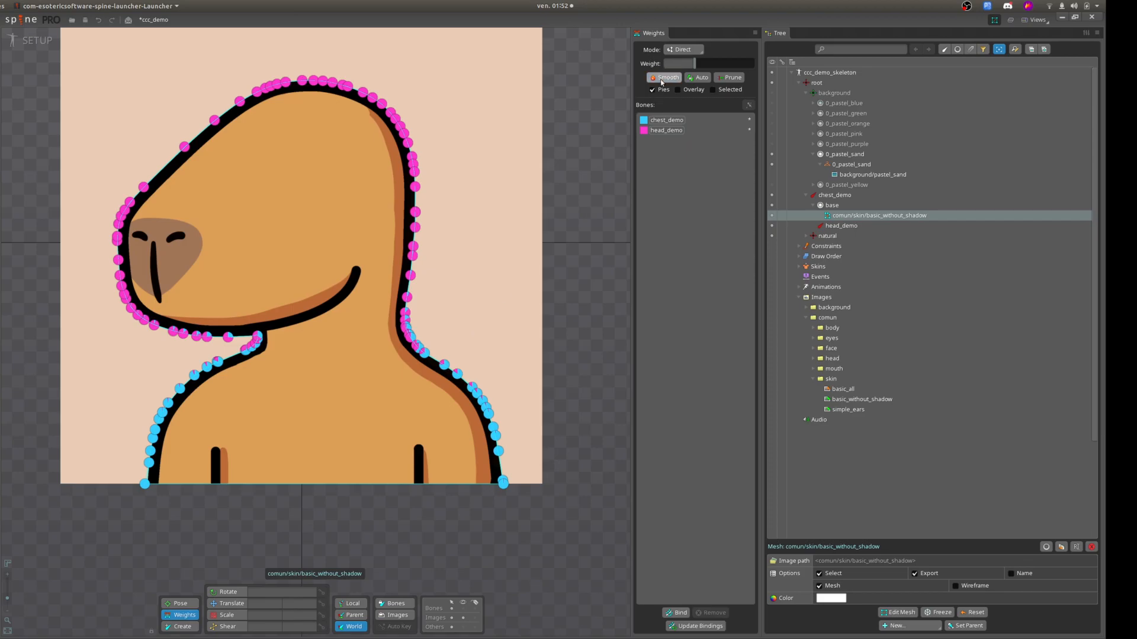
Save the ccc_demo project and switch back to animate mode.
{"action": "key", "text": "ctrl+s"}
{"action": "left_click", "coordinate": [37, 41]}
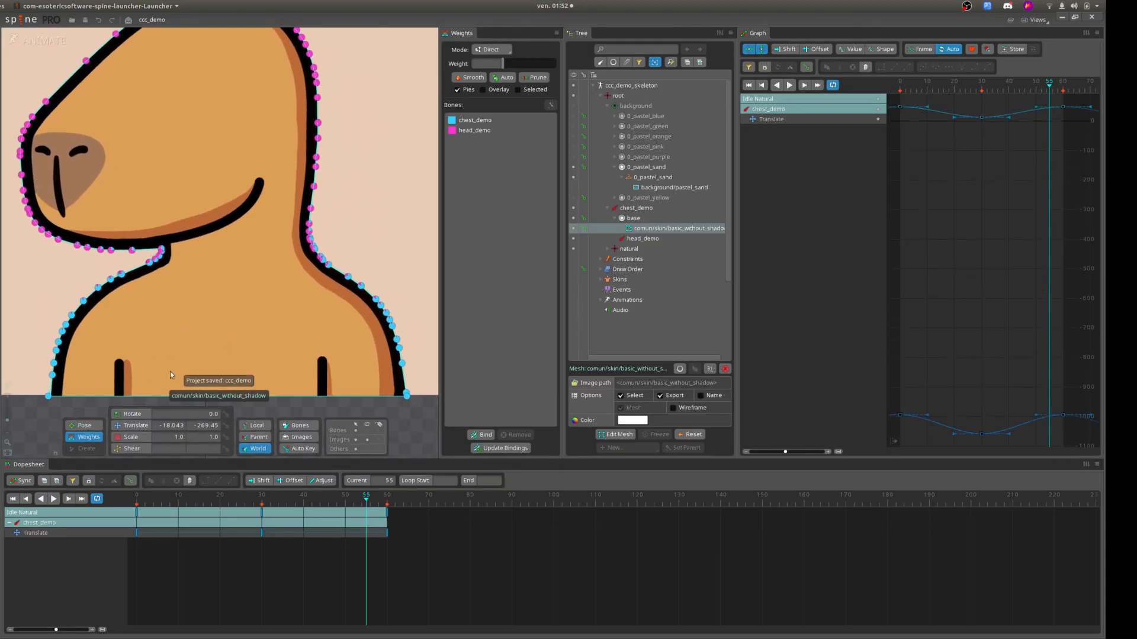
Play the idle animation with the mesh deselected and examine how the neck deforms from close up and at full view.
{"action": "left_click", "coordinate": [53, 499]}
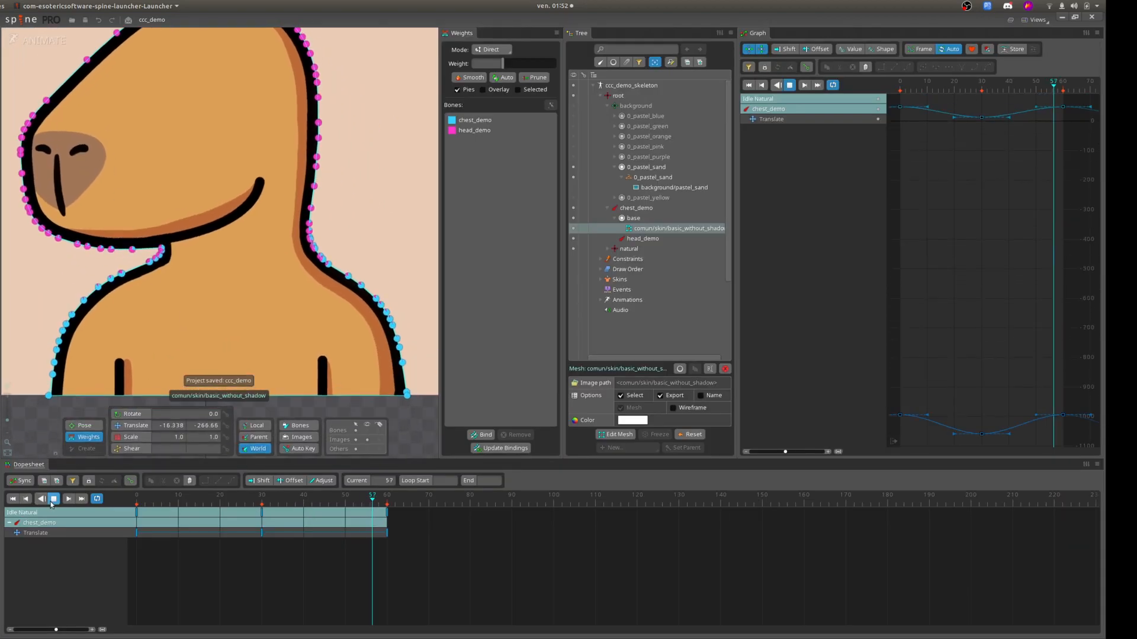
{"action": "double_click", "coordinate": [415, 424]}
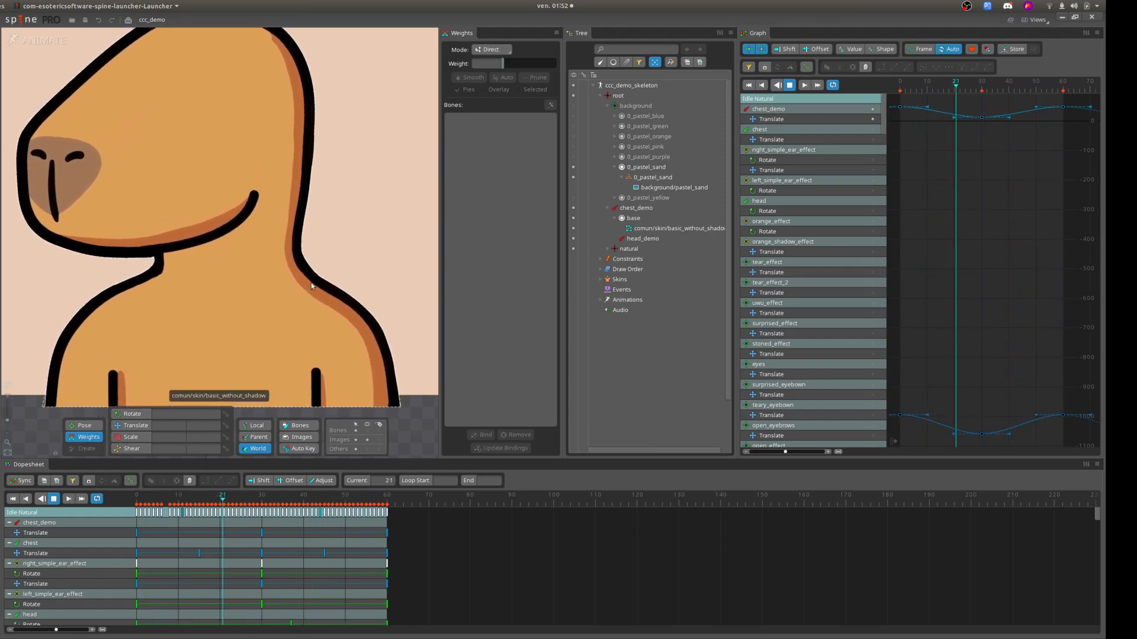
{"action": "scroll", "coordinate": [296, 242], "scroll_direction": "down", "scroll_amount": 3}
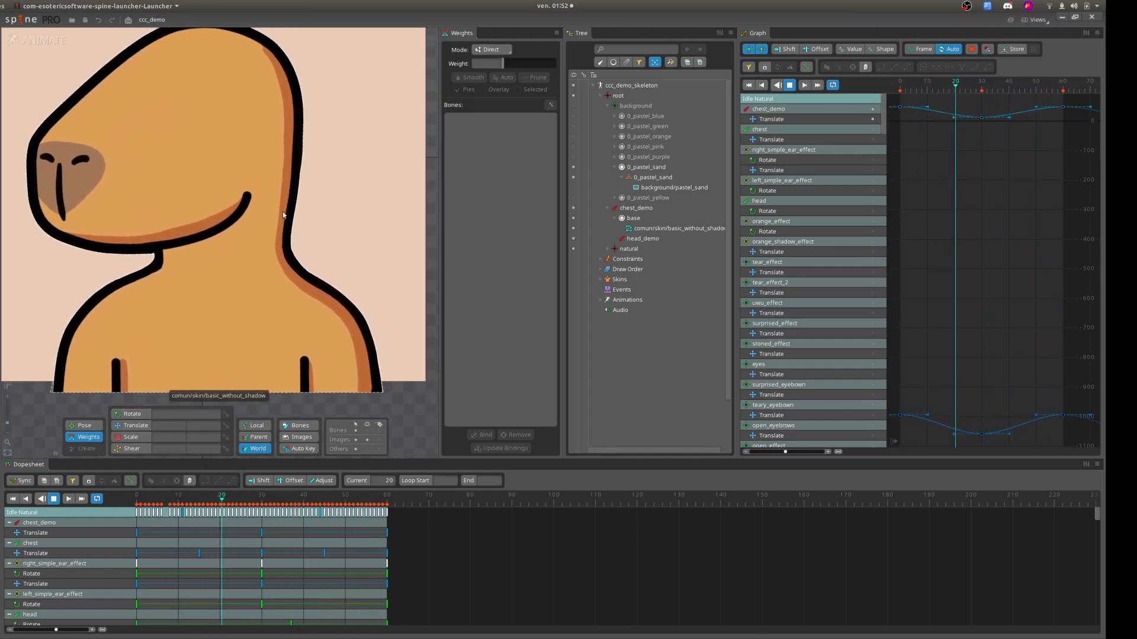
{"action": "scroll", "coordinate": [299, 247], "scroll_direction": "up", "scroll_amount": 3}
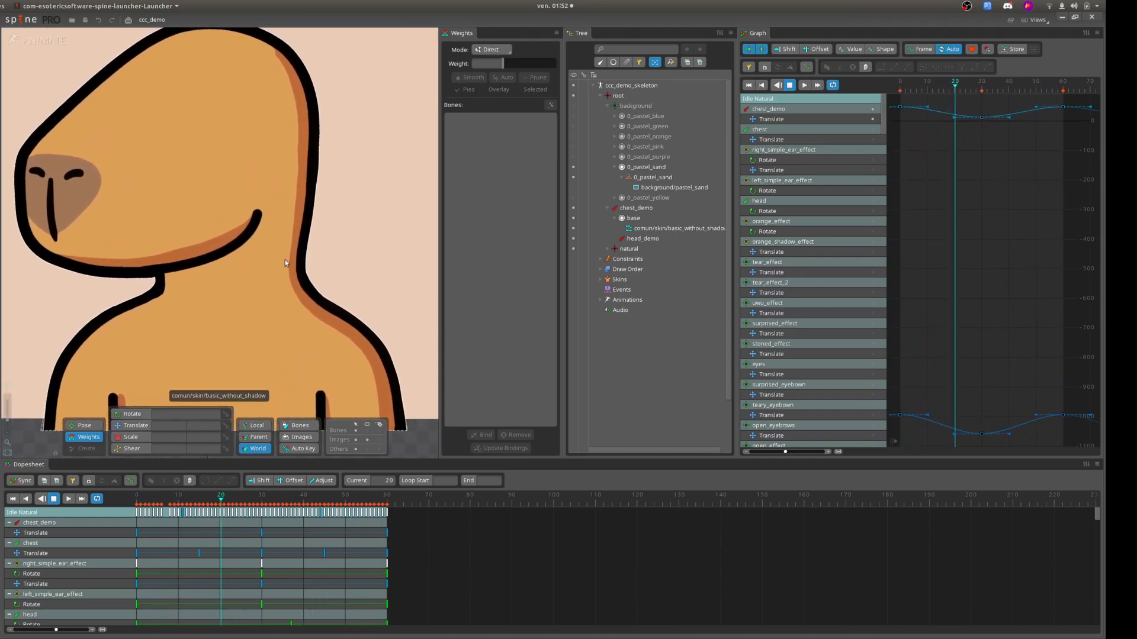
{"action": "scroll", "coordinate": [286, 268], "scroll_direction": "down", "scroll_amount": 3}
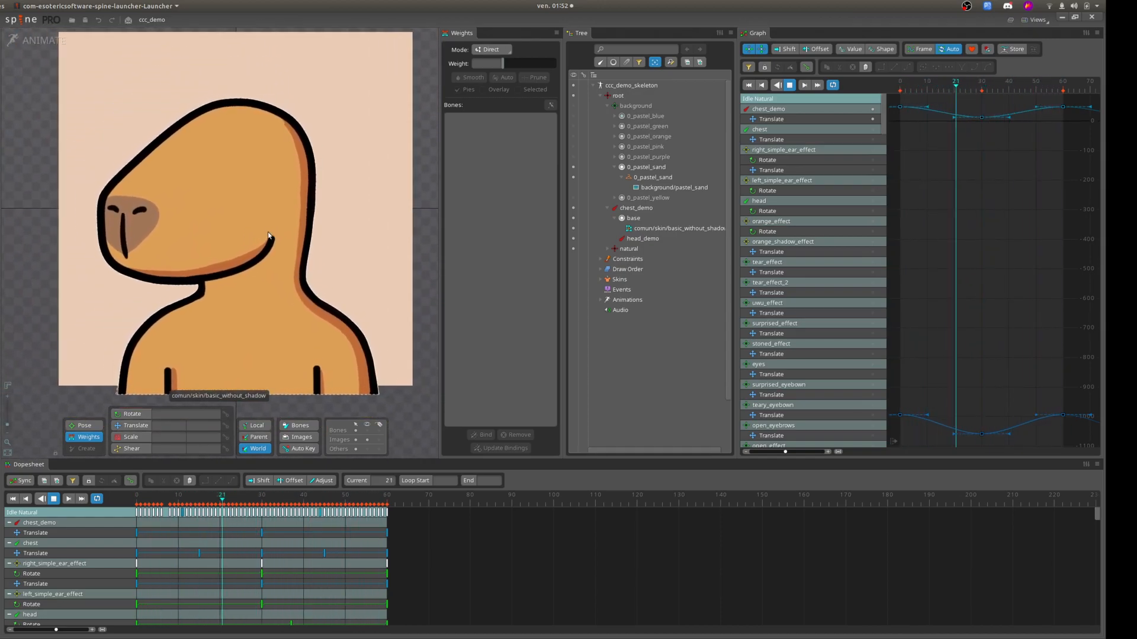
Return to setup mode, show the 2_natural_skin slot under natural, and hide the basic_without_shadow mesh.
{"action": "left_click", "coordinate": [39, 43]}
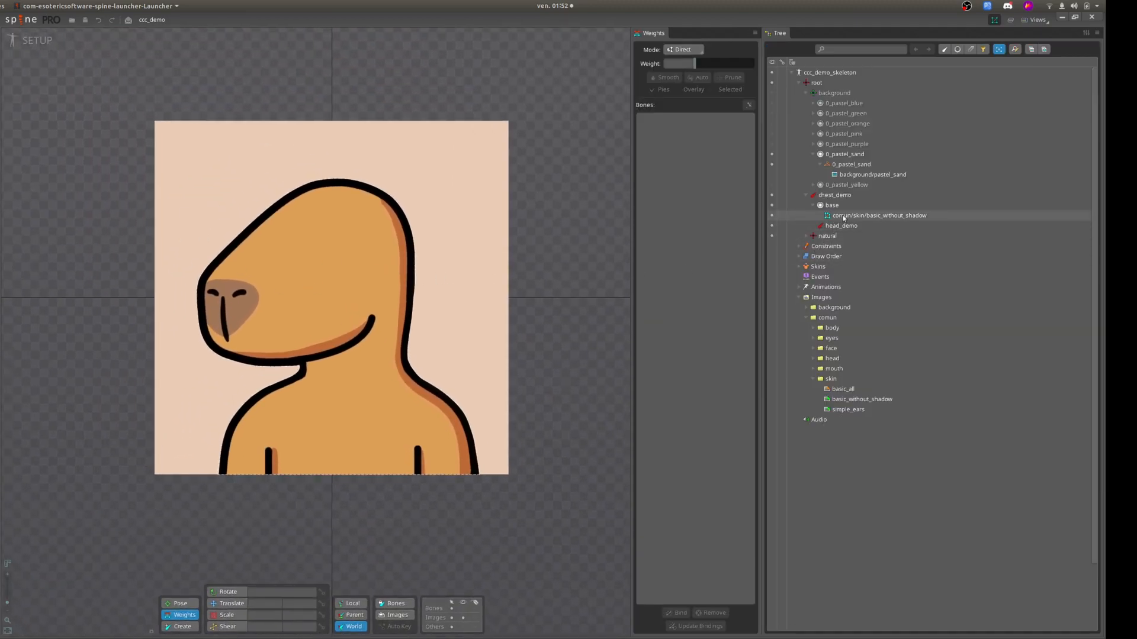
{"action": "mouse_move", "coordinate": [845, 217]}
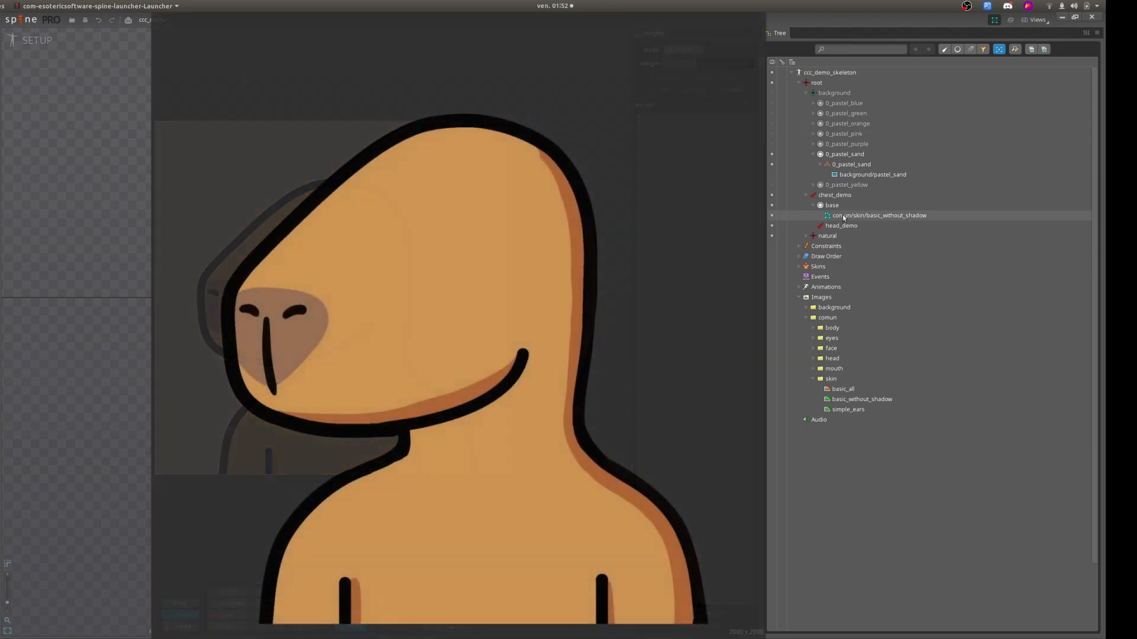
{"action": "left_click", "coordinate": [867, 216]}
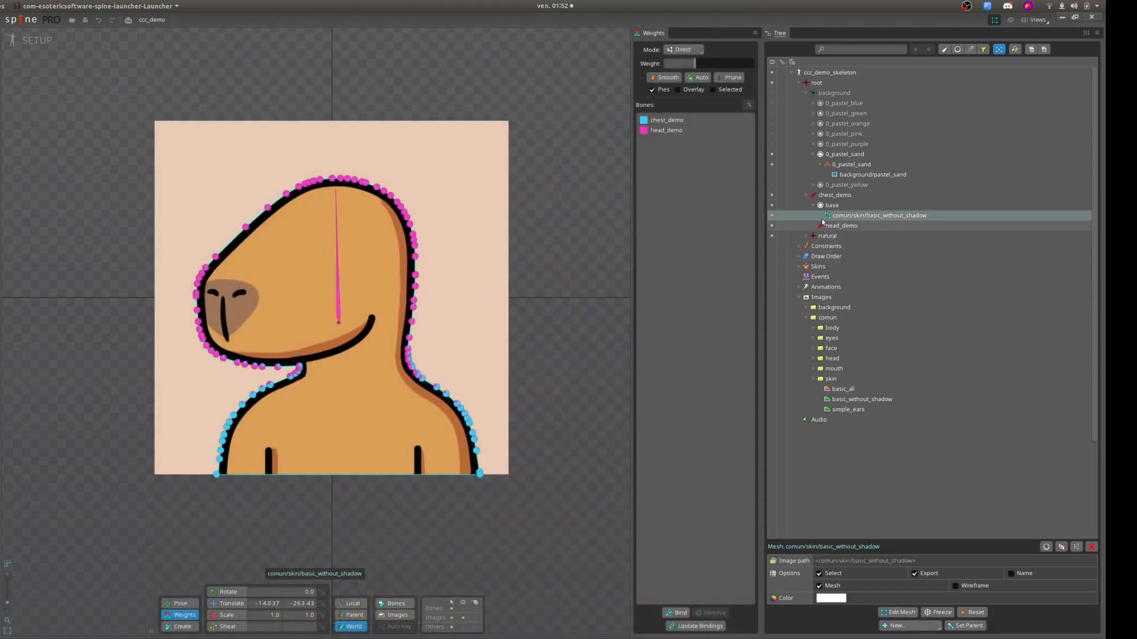
{"action": "mouse_move", "coordinate": [826, 220]}
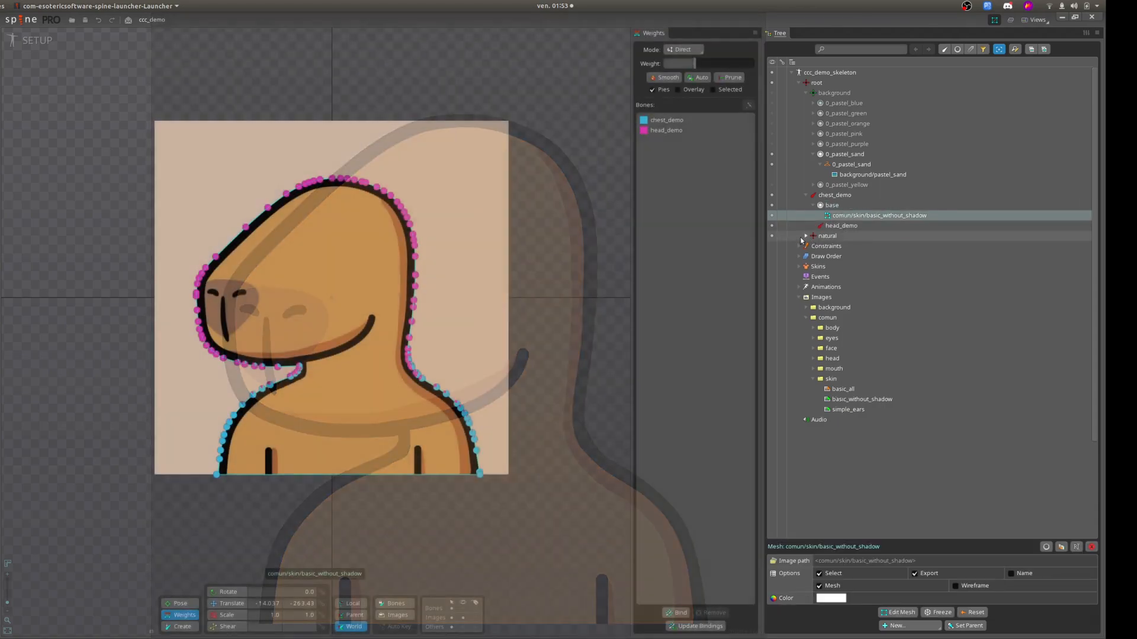
{"action": "left_click", "coordinate": [806, 236]}
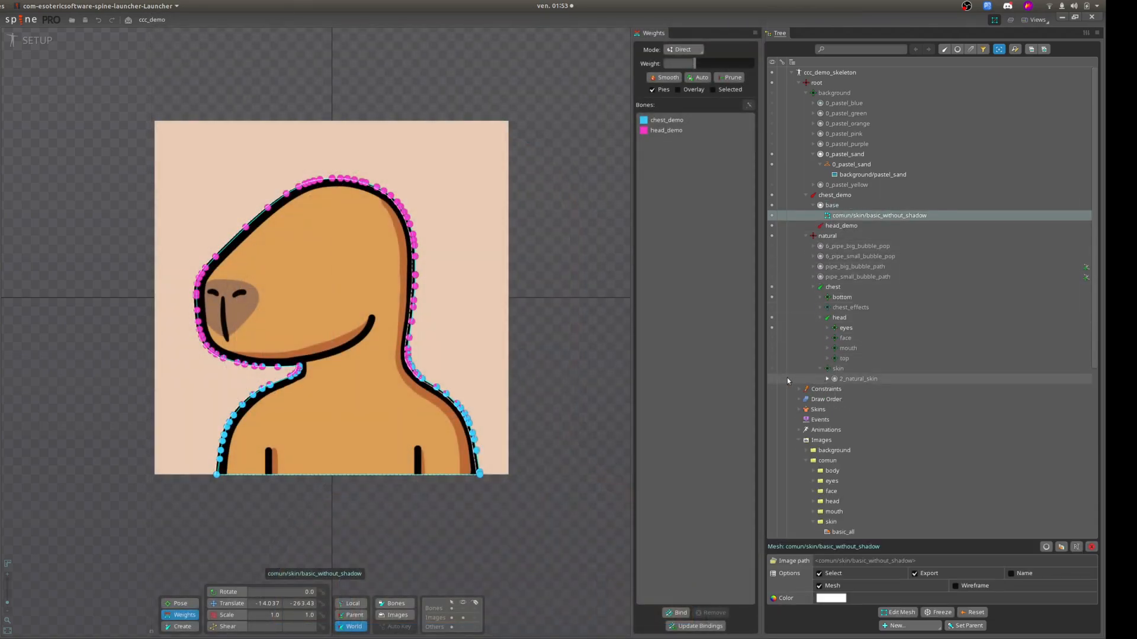
{"action": "left_click", "coordinate": [772, 379]}
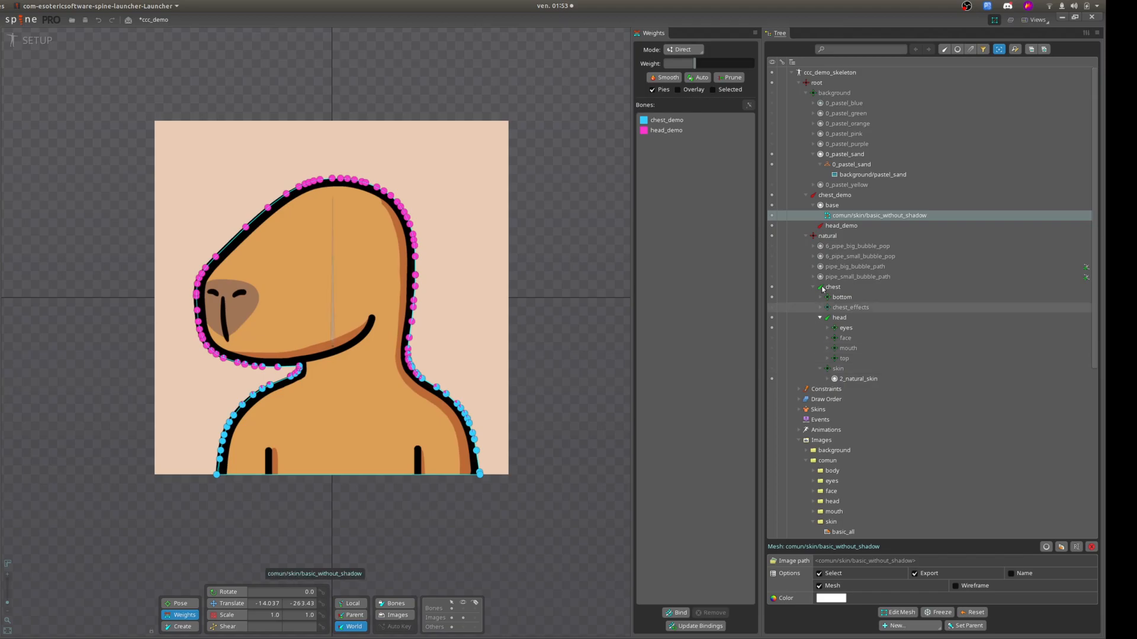
{"action": "left_click", "coordinate": [773, 216]}
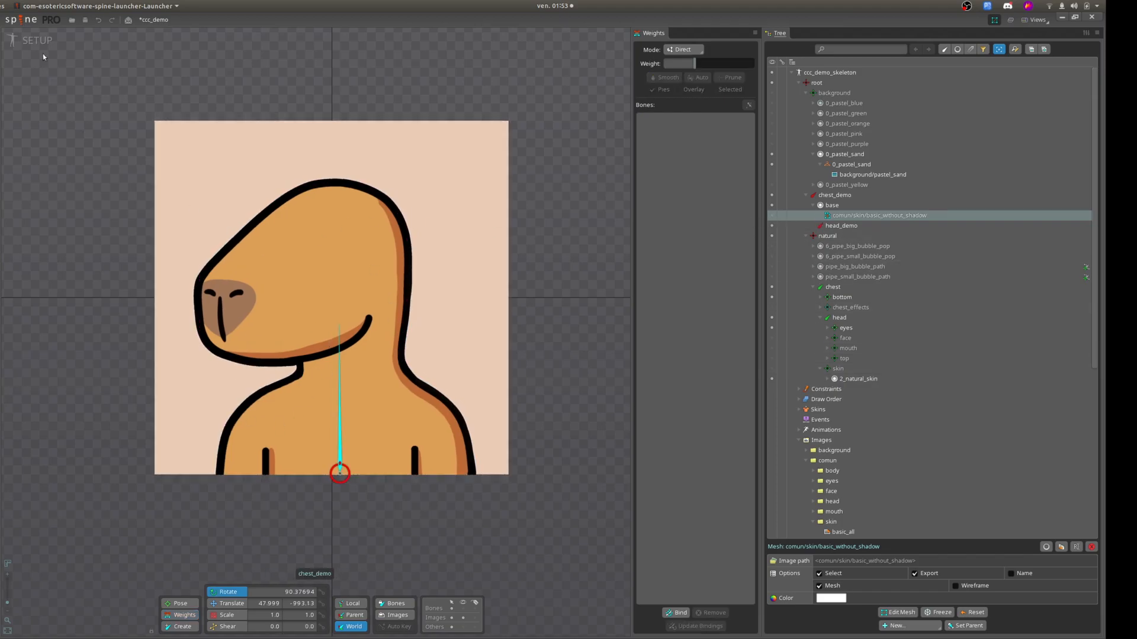
Play the idle animation in animate mode and examine the keys and curves of the natural rig's chest and head bones.
{"action": "left_click", "coordinate": [31, 39]}
{"action": "left_click", "coordinate": [54, 499]}
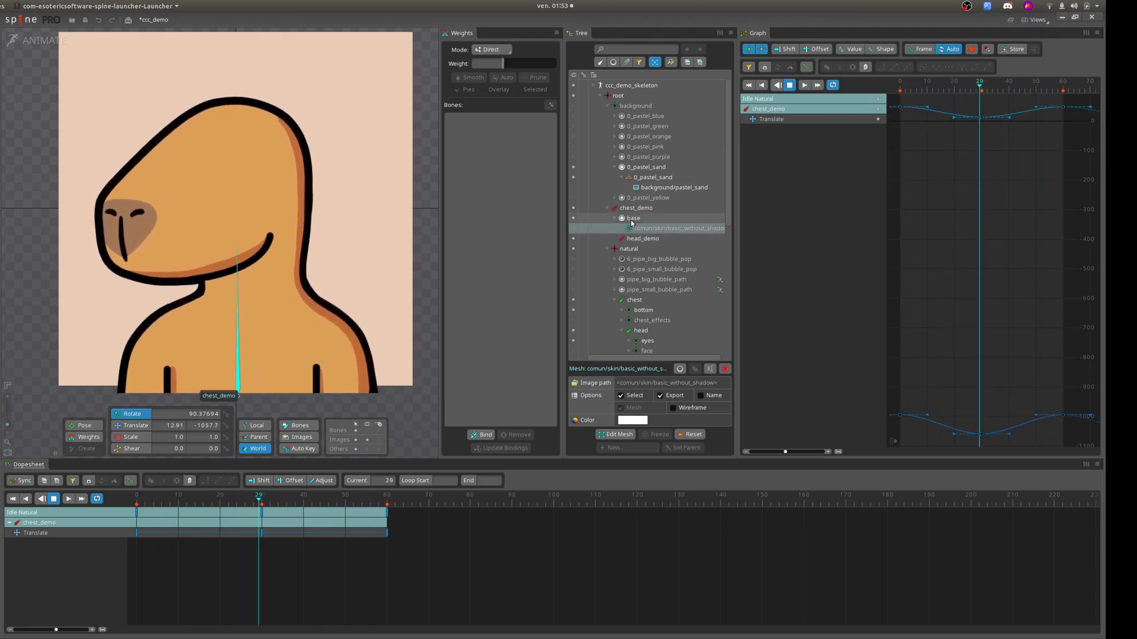
{"action": "scroll", "coordinate": [612, 291], "scroll_direction": "down", "scroll_amount": 3}
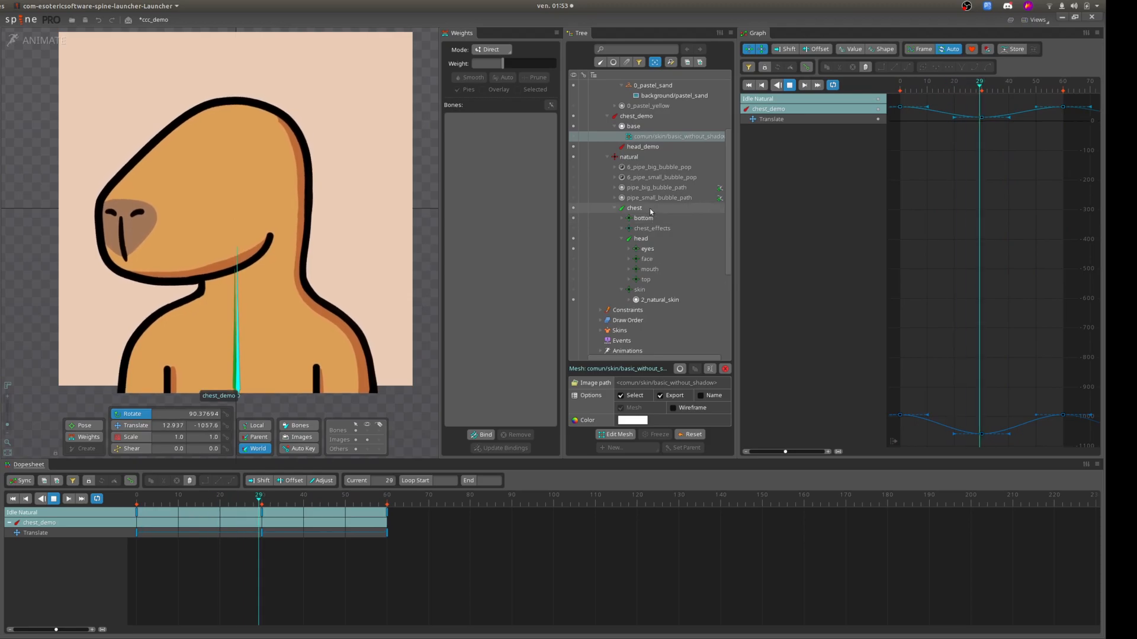
{"action": "left_click", "coordinate": [649, 209]}
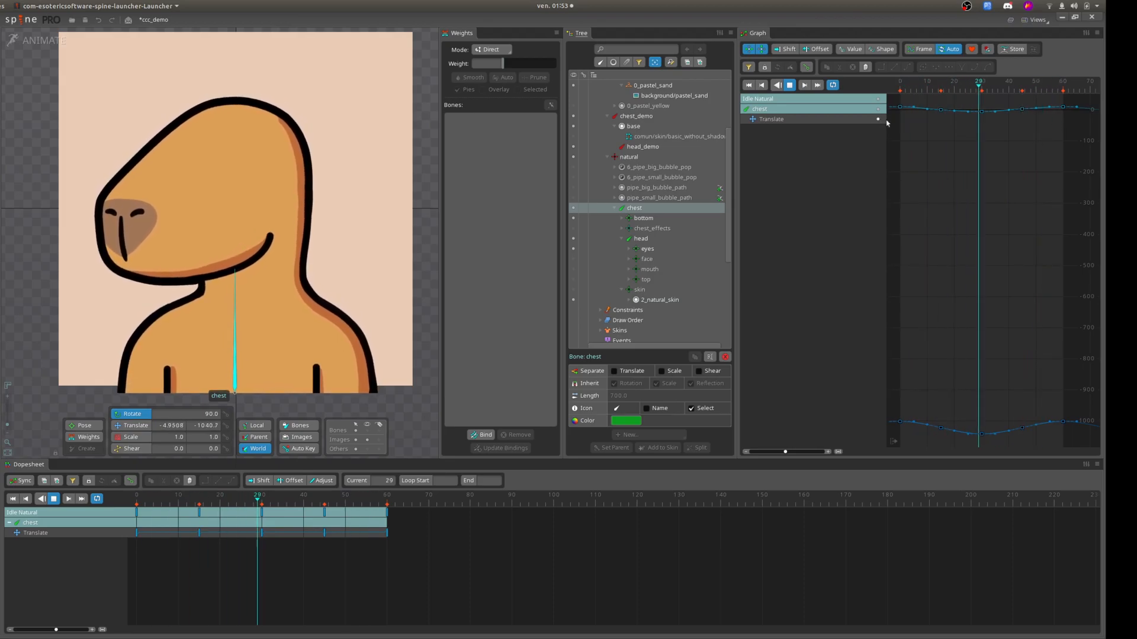
{"action": "left_click", "coordinate": [639, 239]}
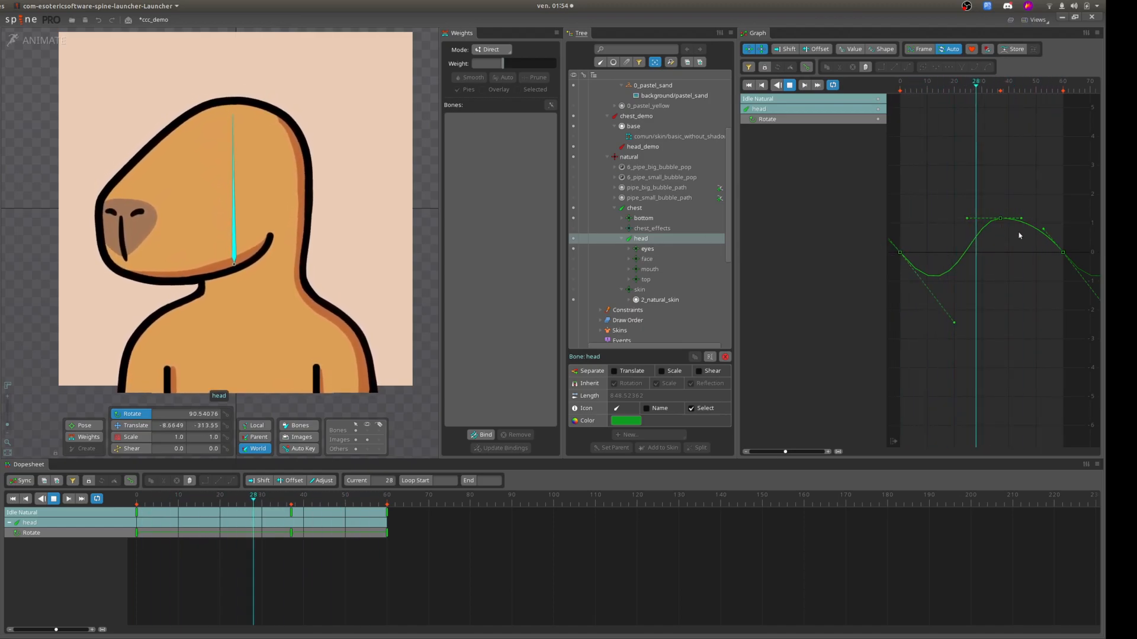
{"action": "scroll", "coordinate": [647, 234], "scroll_direction": "up", "scroll_amount": 3}
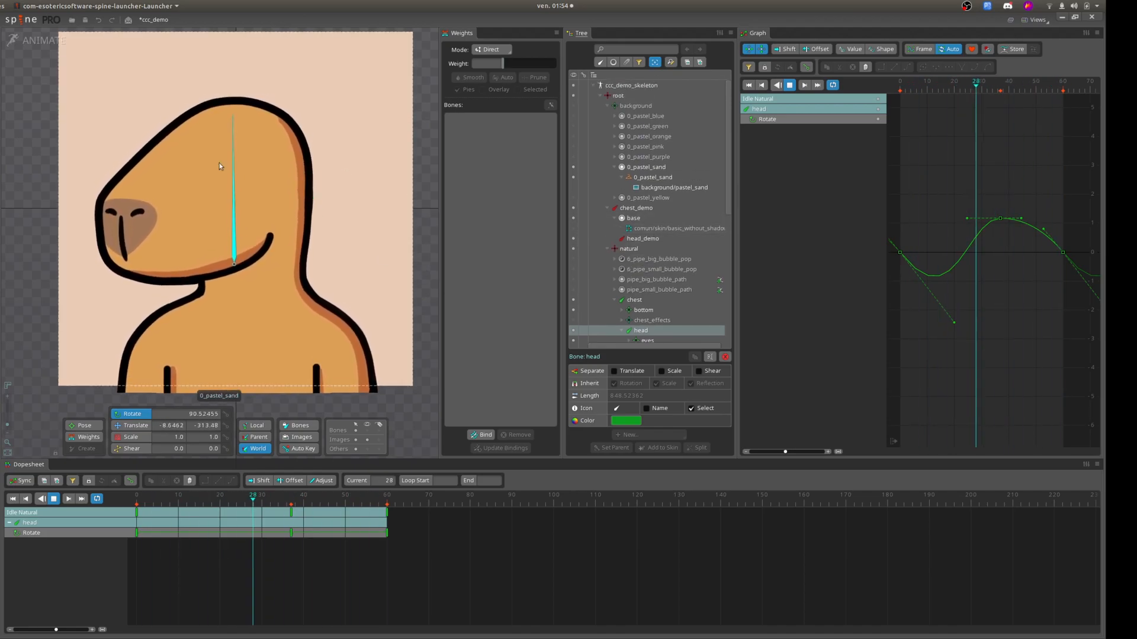
Return to setup mode and delete the chest_demo bone with all its child bones, leaving the 0_pastel_sand slot collapsed.
{"action": "left_click", "coordinate": [36, 42]}
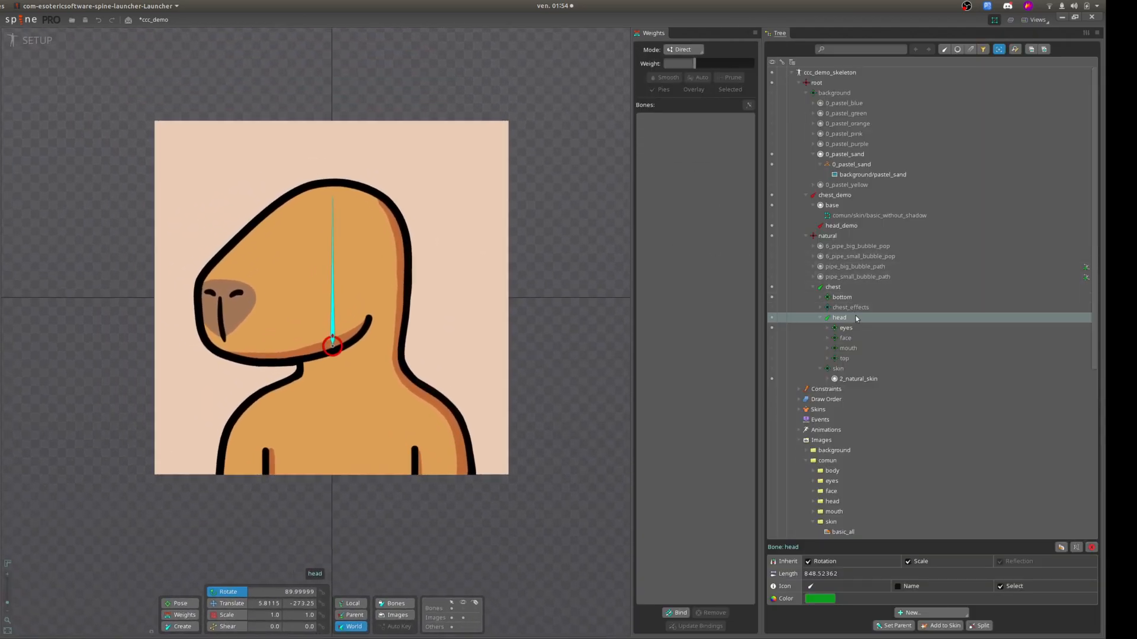
{"action": "left_click", "coordinate": [813, 205]}
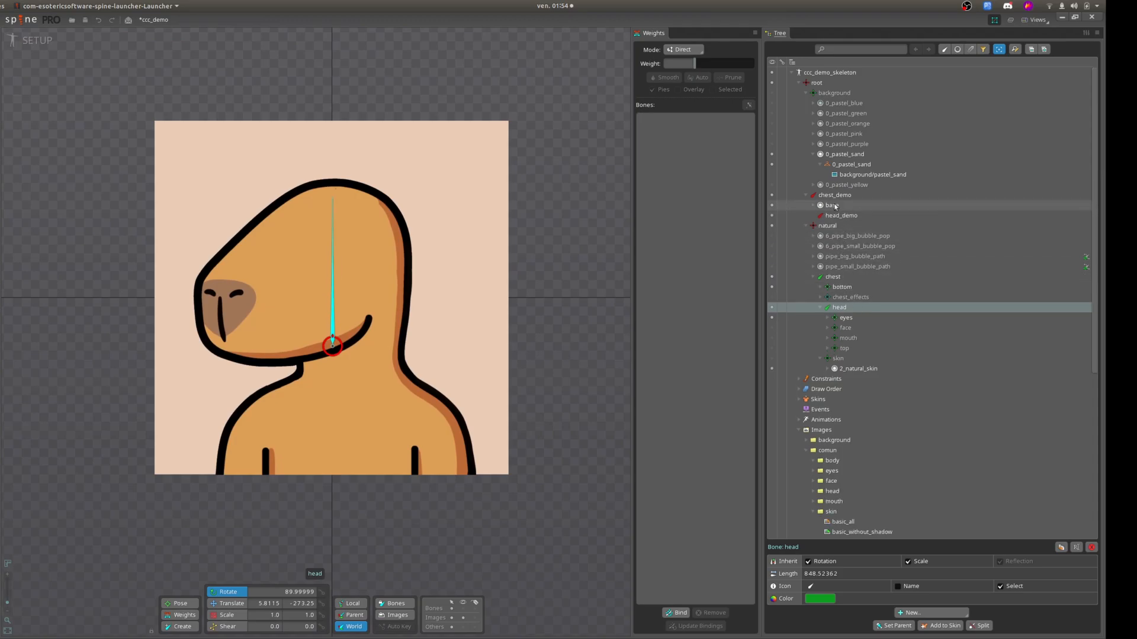
{"action": "left_click", "coordinate": [836, 206]}
{"action": "left_click", "coordinate": [843, 196]}
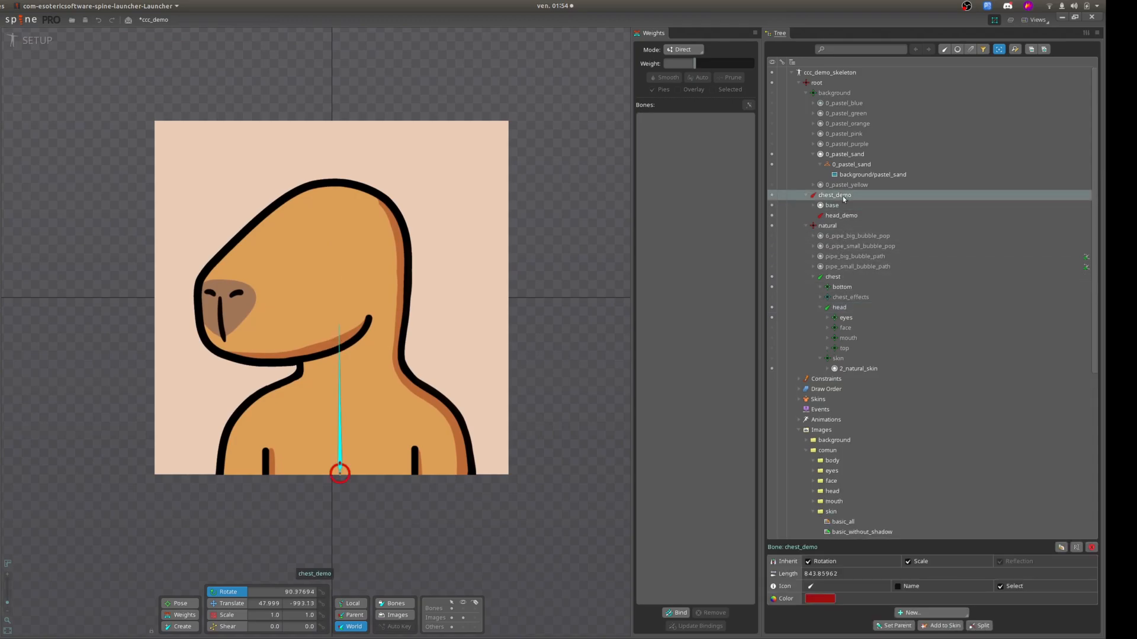
{"action": "key", "text": "Delete"}
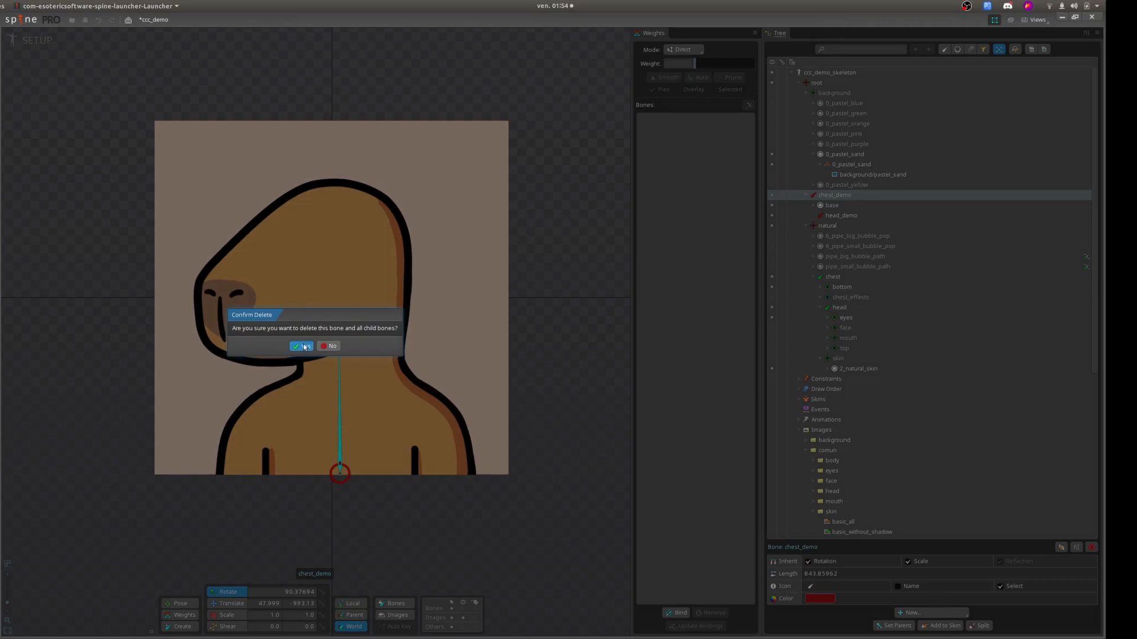
{"action": "key", "text": "Return"}
{"action": "left_click", "coordinate": [812, 154]}
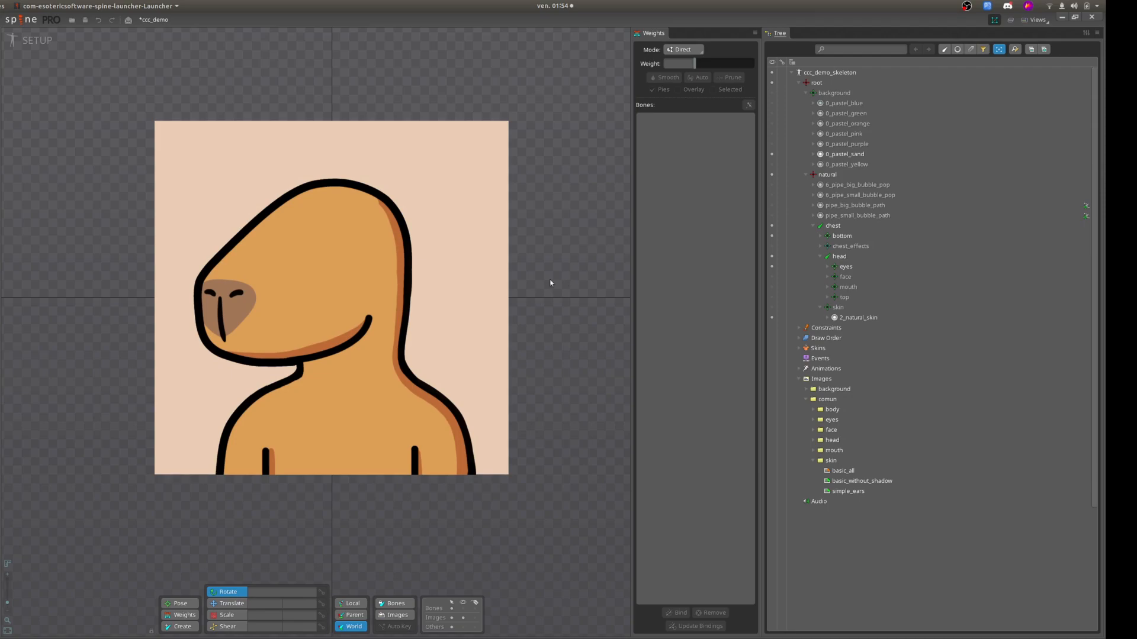
Examine the skin folders and the skins inside the Head folder.
{"action": "left_click", "coordinate": [799, 348]}
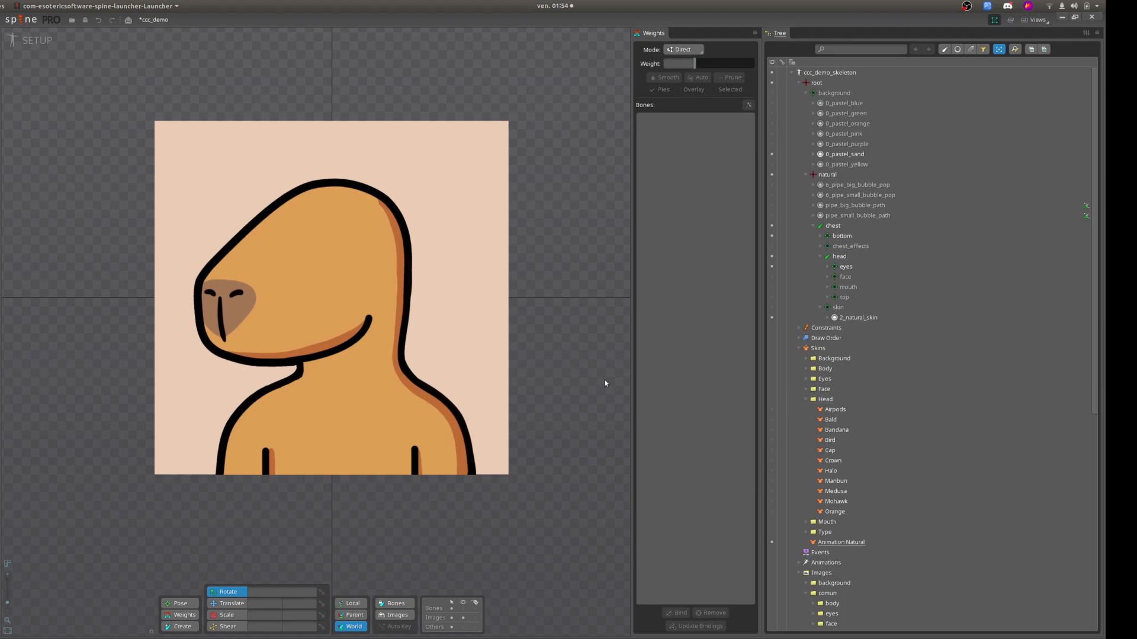
{"action": "left_click", "coordinate": [805, 400]}
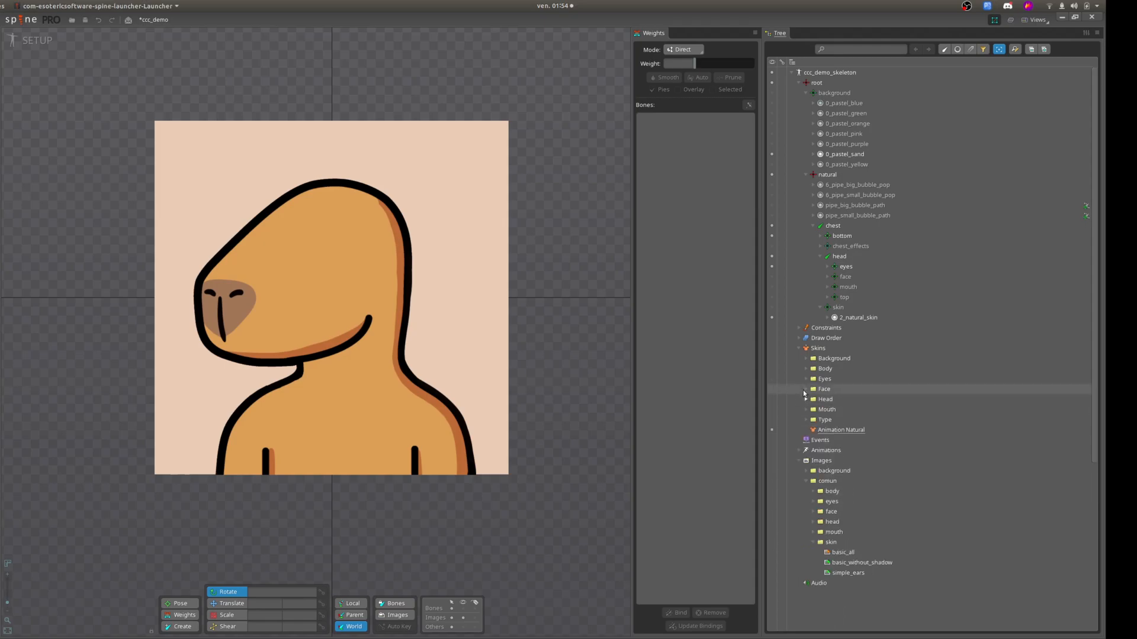
{"action": "left_click", "coordinate": [798, 349]}
Create a new skin named test under Skins.
{"action": "left_click", "coordinate": [817, 348]}
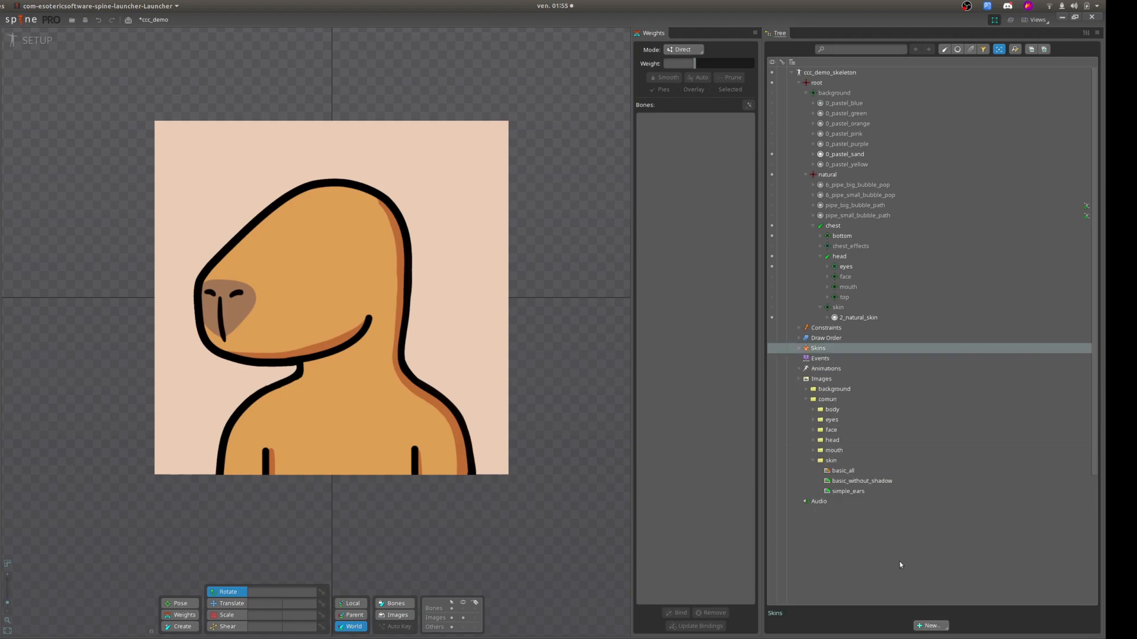
{"action": "left_click", "coordinate": [798, 348]}
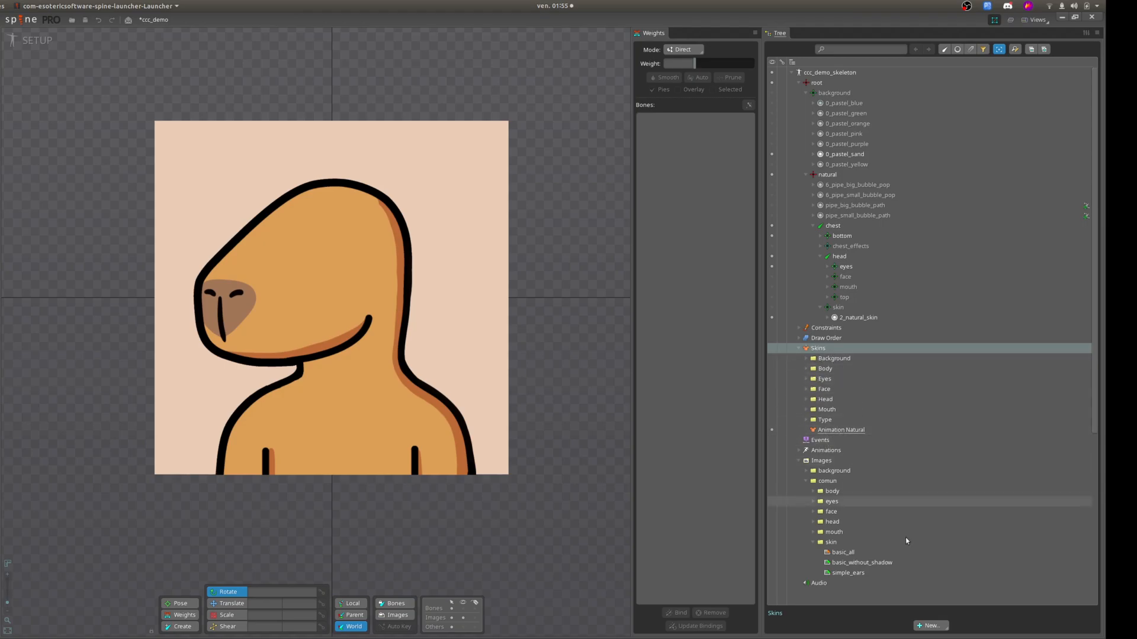
{"action": "left_click", "coordinate": [931, 626]}
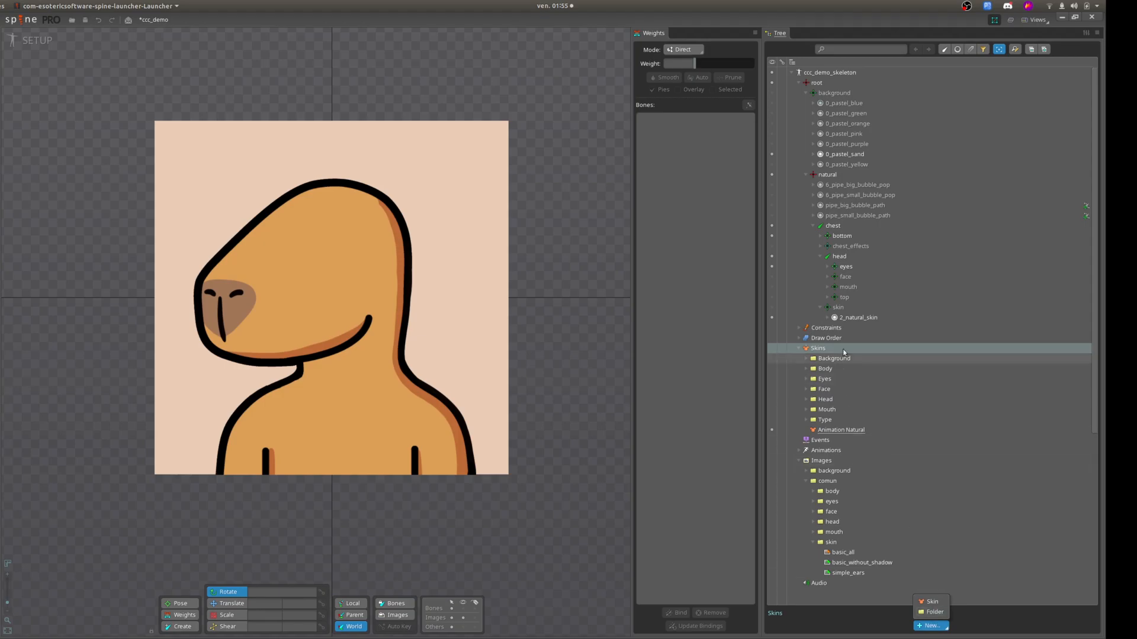
{"action": "left_click", "coordinate": [825, 352]}
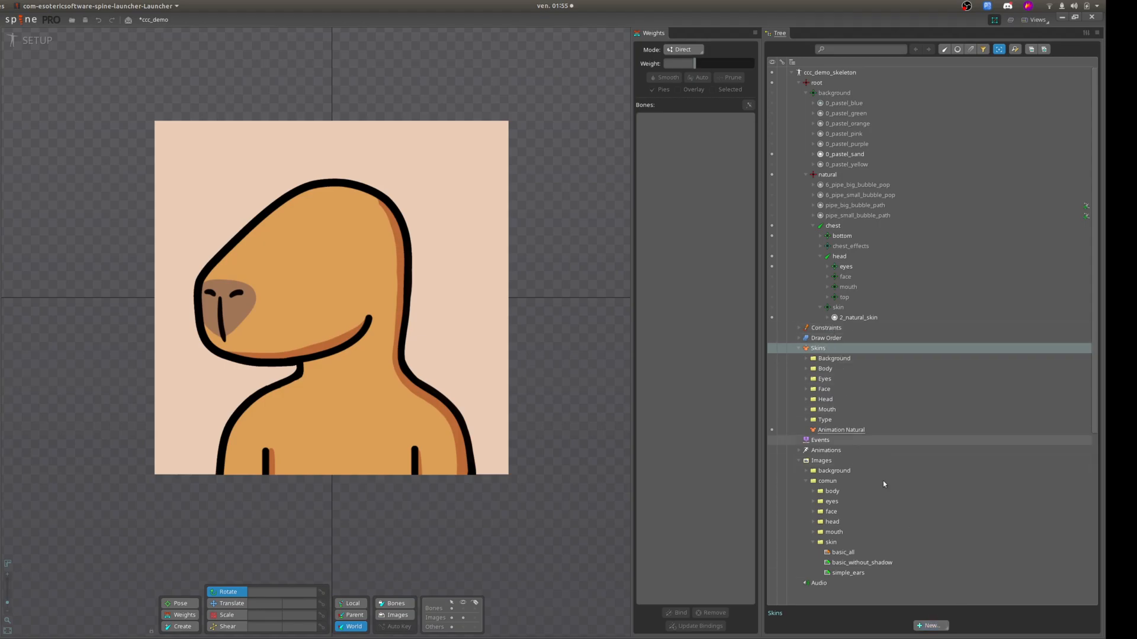
{"action": "left_click", "coordinate": [931, 627]}
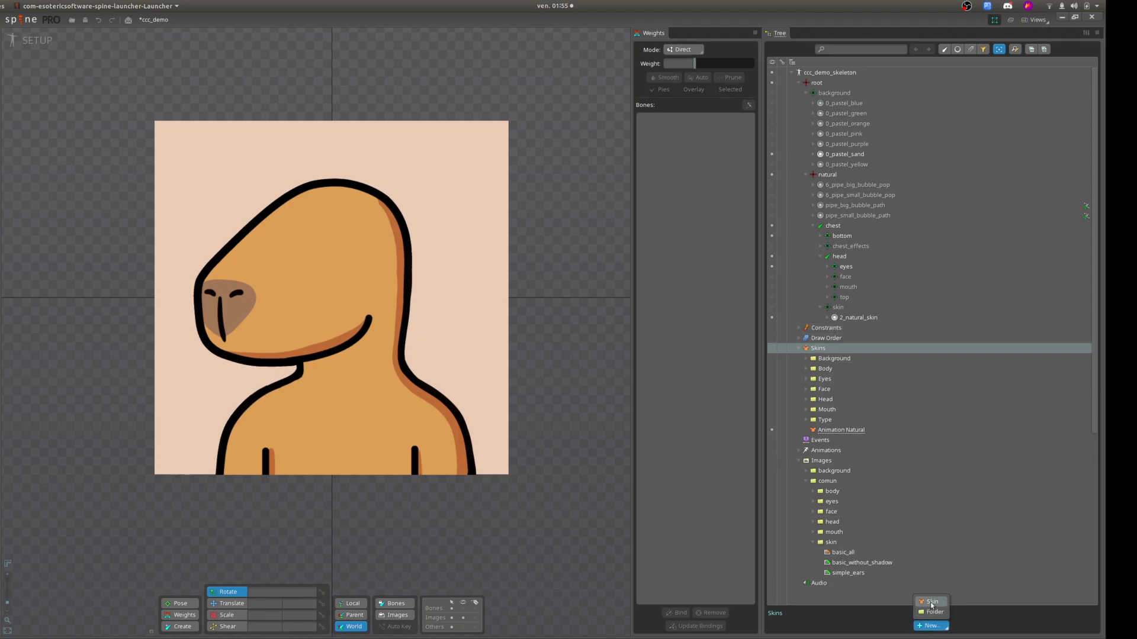
{"action": "left_click", "coordinate": [932, 603]}
{"action": "type", "text": "test"}
{"action": "key", "text": "Return"}
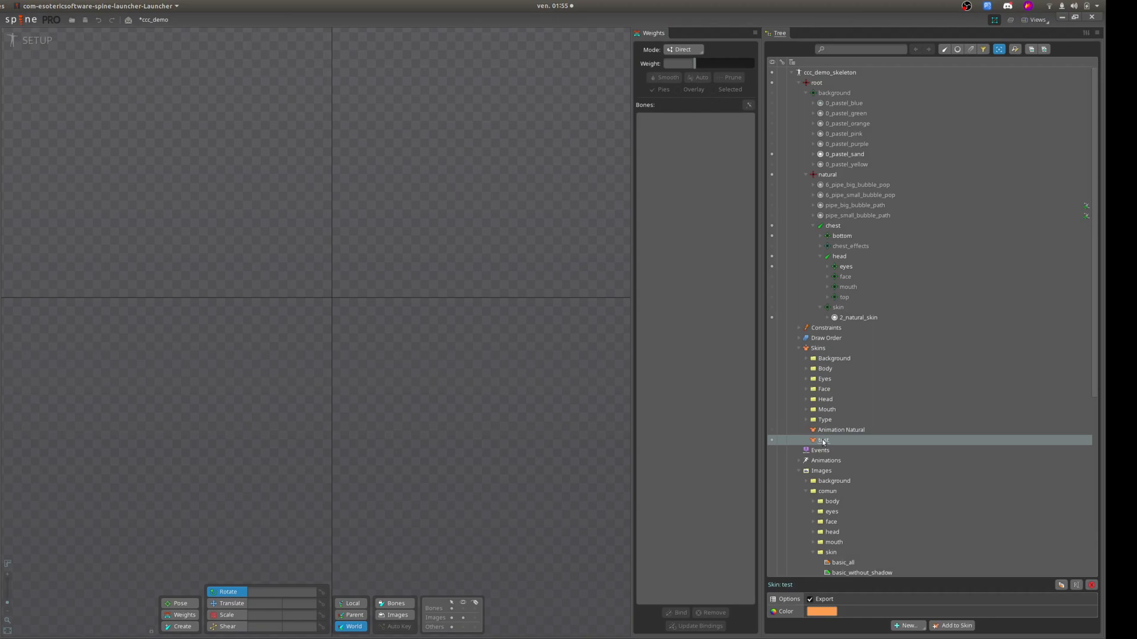
Delete the test skin and make the Animation Natural skin active again.
{"action": "key", "text": "Delete"}
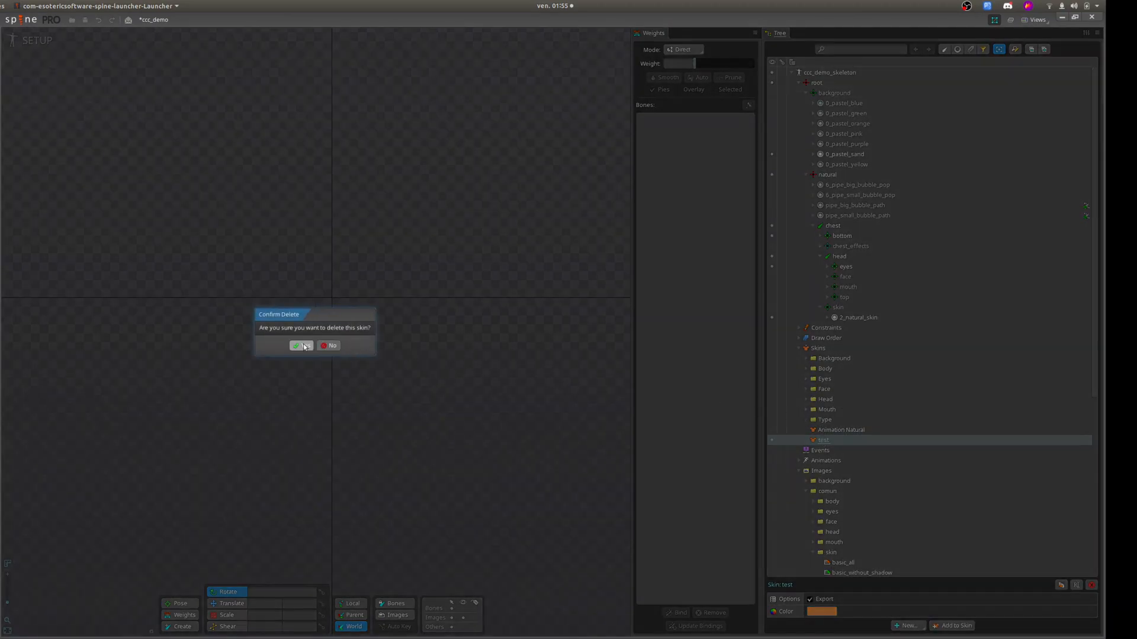
{"action": "key", "text": "Return"}
{"action": "left_click", "coordinate": [846, 350]}
{"action": "left_click", "coordinate": [931, 626]}
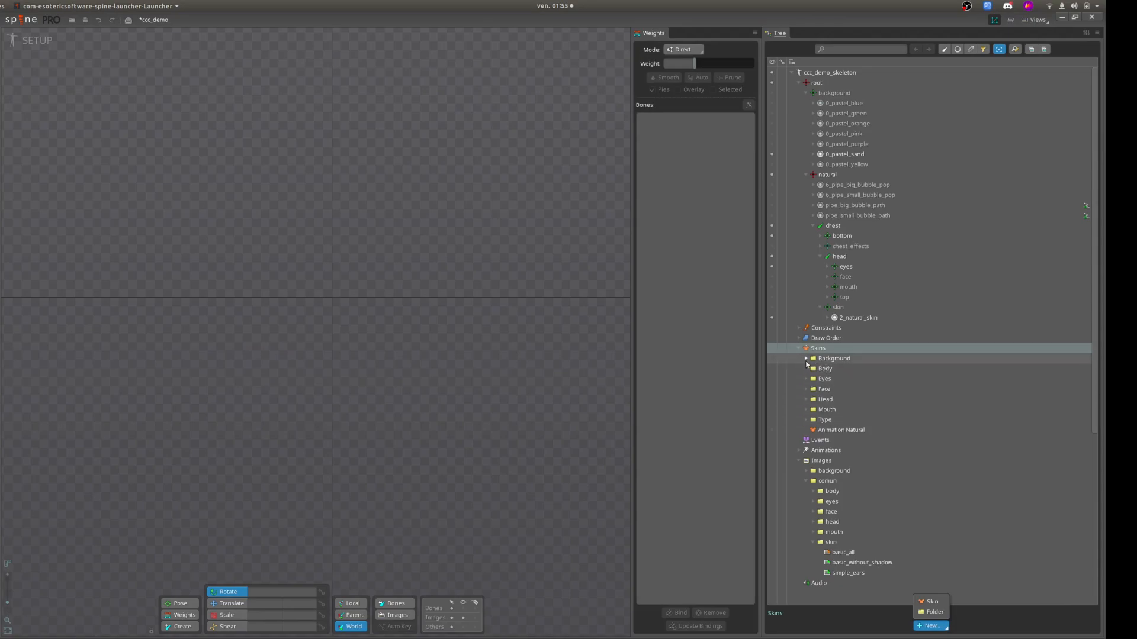
{"action": "left_click", "coordinate": [772, 427]}
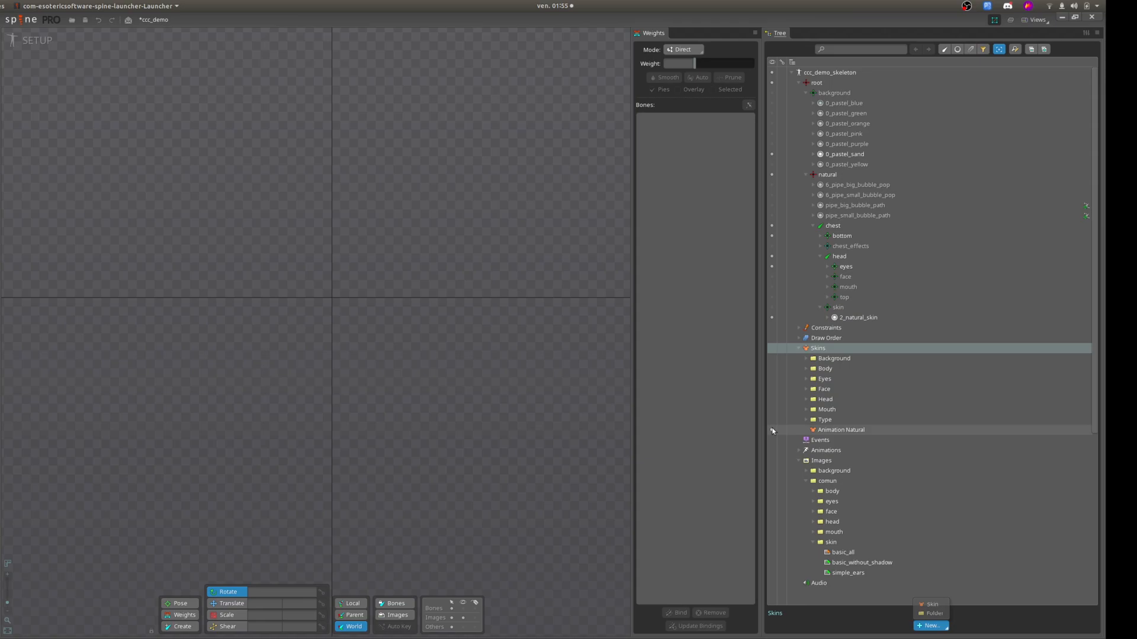
{"action": "left_click", "coordinate": [772, 428]}
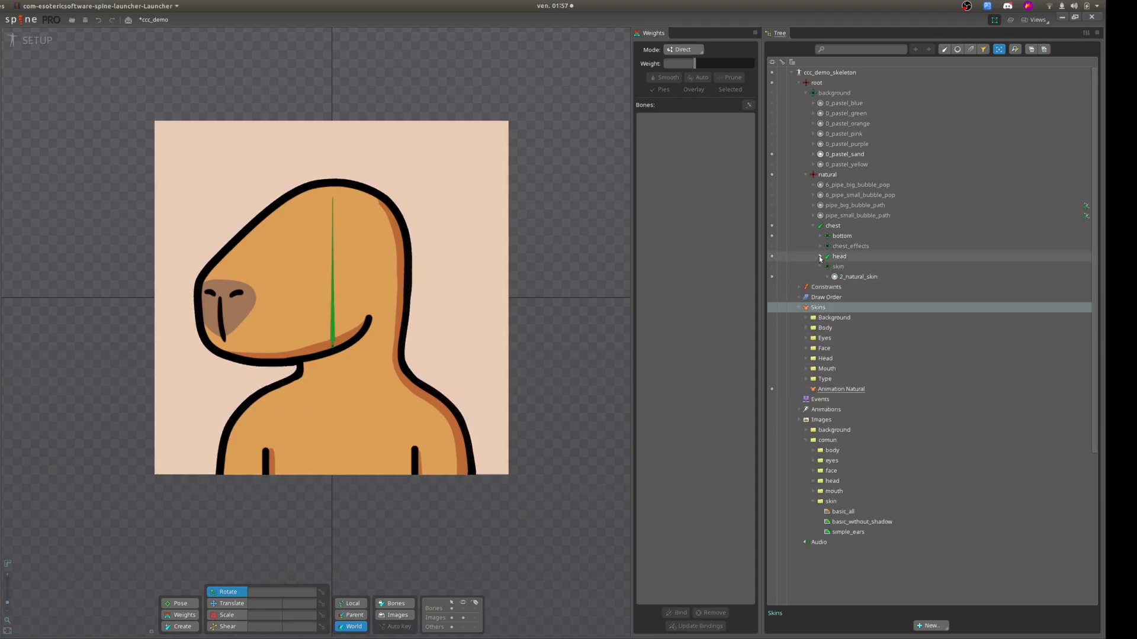
Create a new slot named astro under the bottom bone of the chest.
{"action": "left_click", "coordinate": [820, 236]}
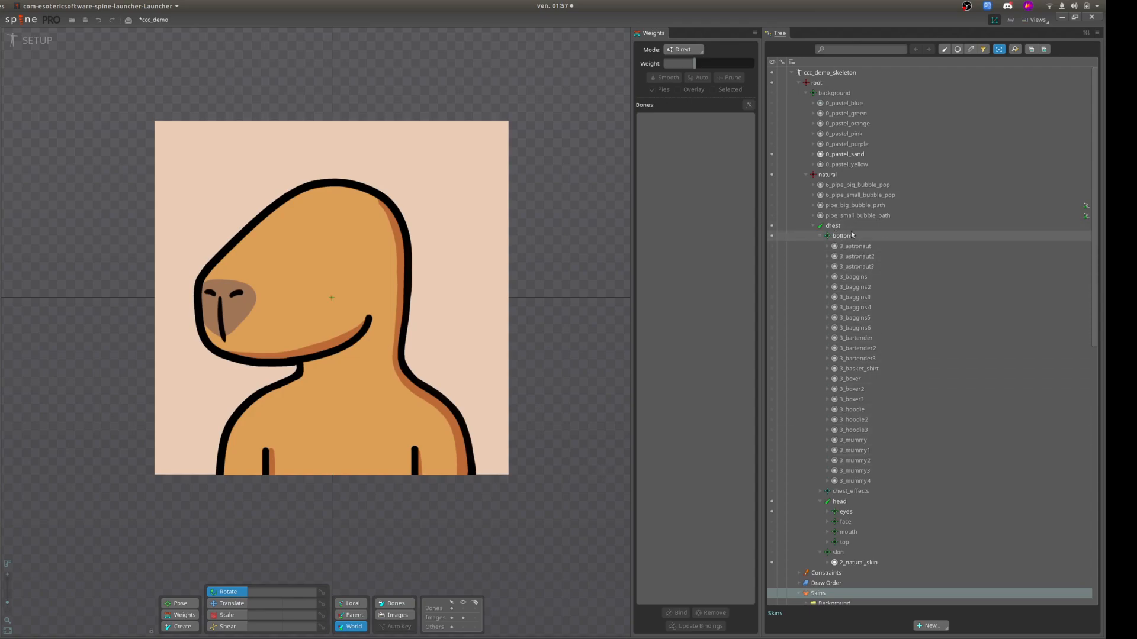
{"action": "left_click", "coordinate": [819, 235]}
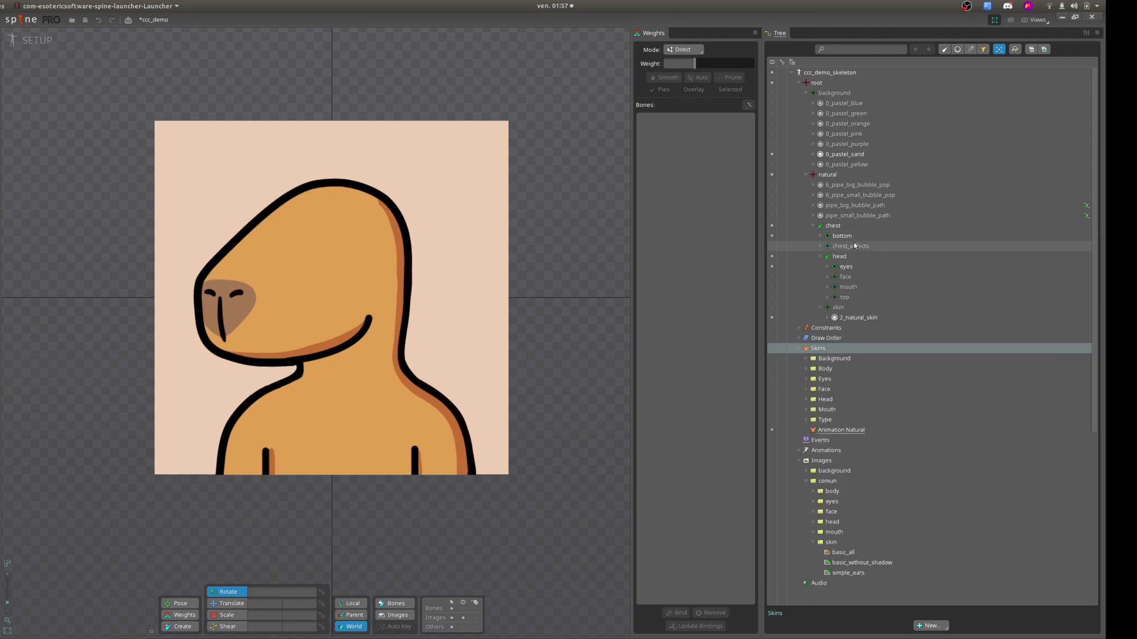
{"action": "left_click", "coordinate": [820, 236]}
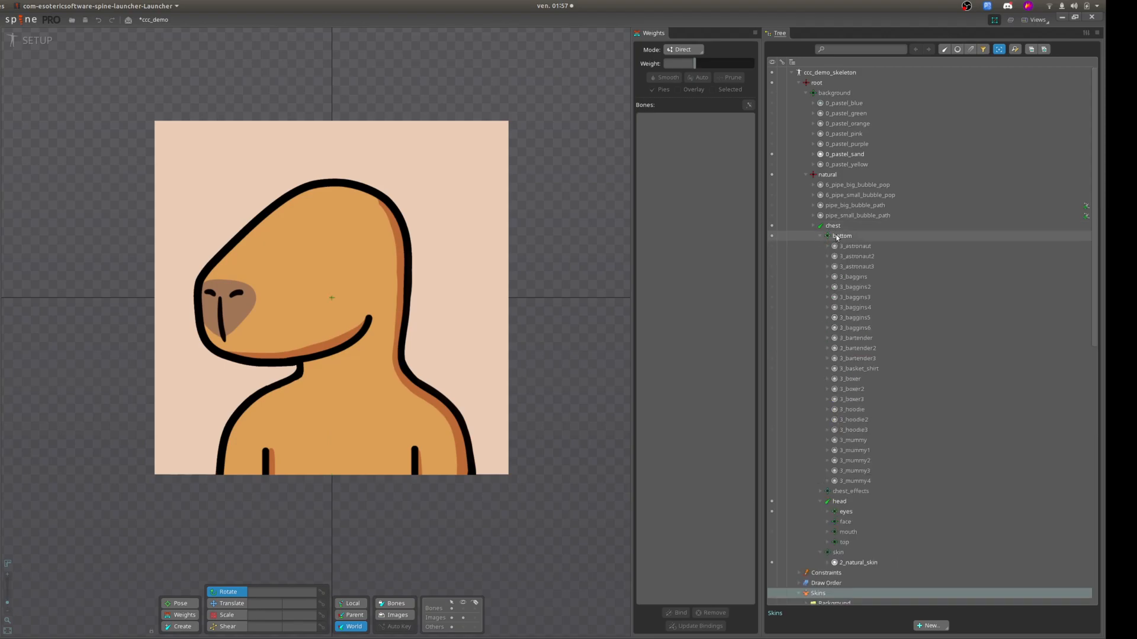
{"action": "left_click", "coordinate": [837, 236]}
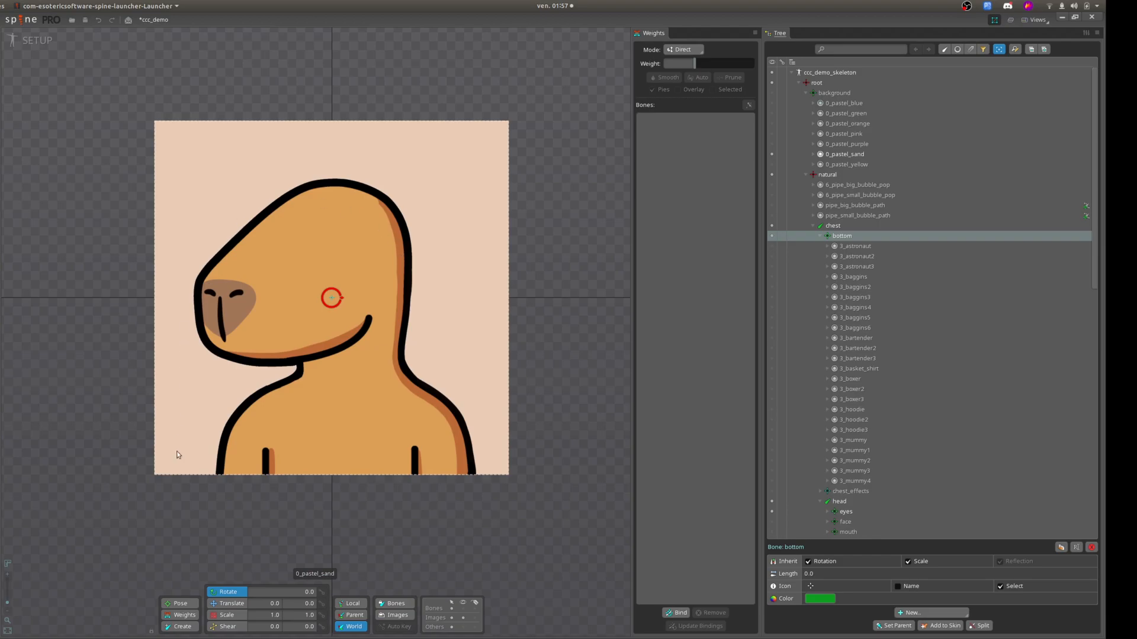
{"action": "left_click", "coordinate": [931, 613]}
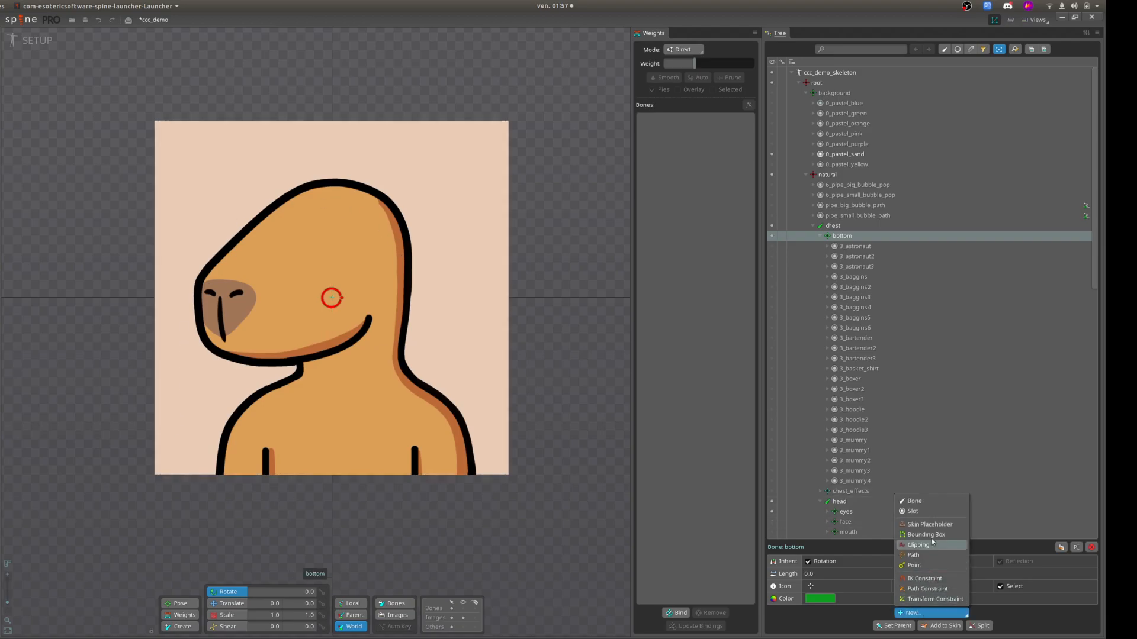
{"action": "left_click", "coordinate": [930, 513]}
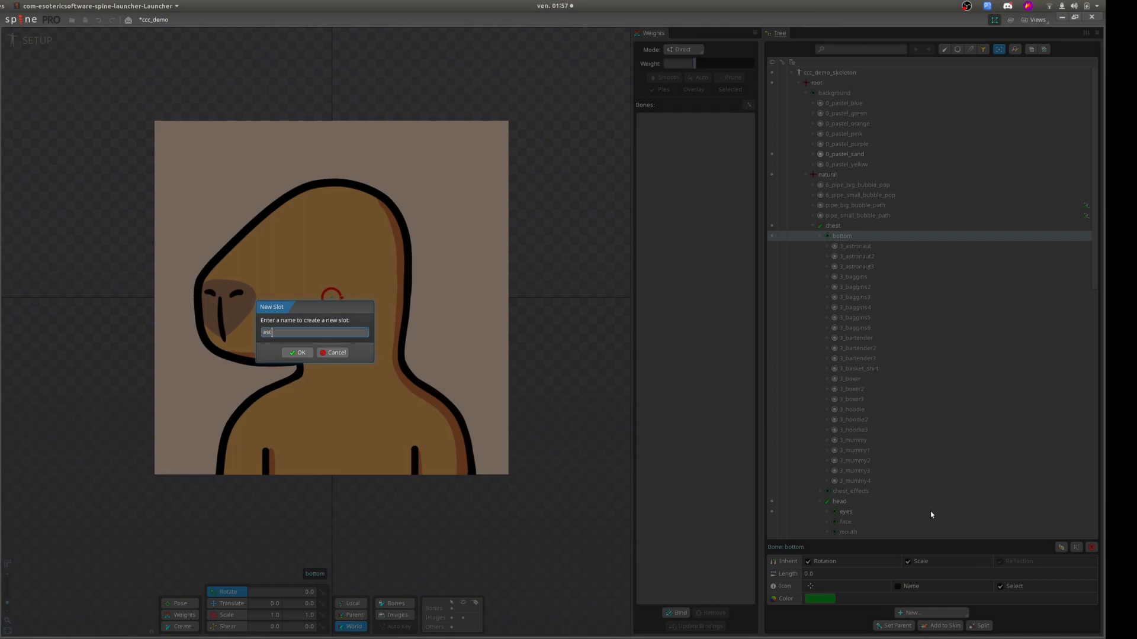
{"action": "key", "text": "Return"}
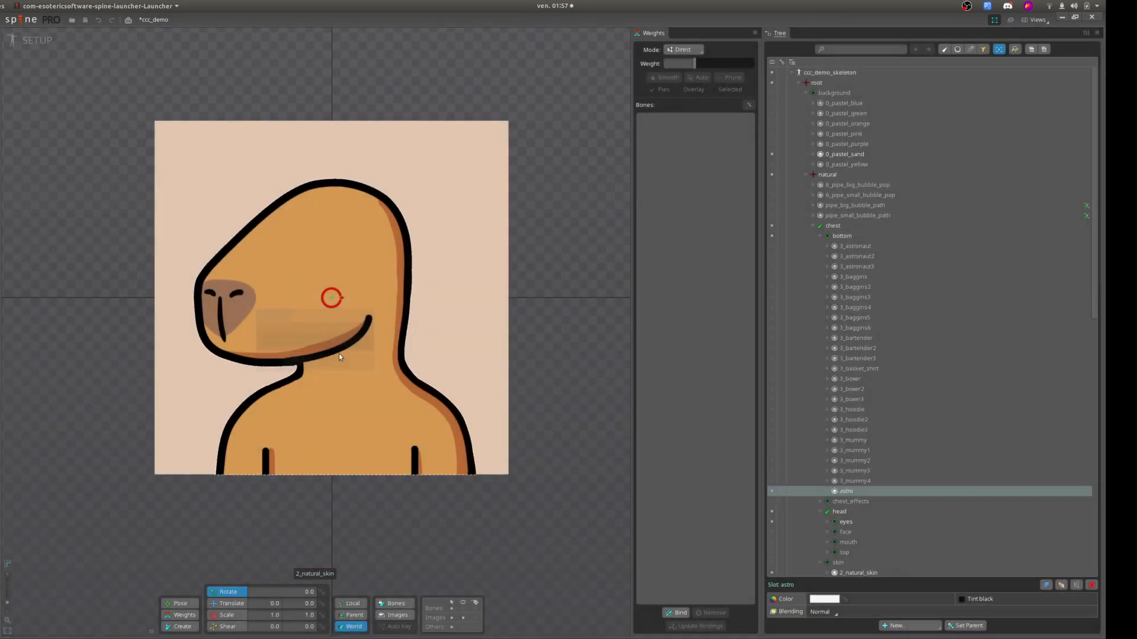
Duplicate the astro slot twice to get astro2 and astro3.
{"action": "scroll", "coordinate": [911, 479], "scroll_direction": "down", "scroll_amount": 3}
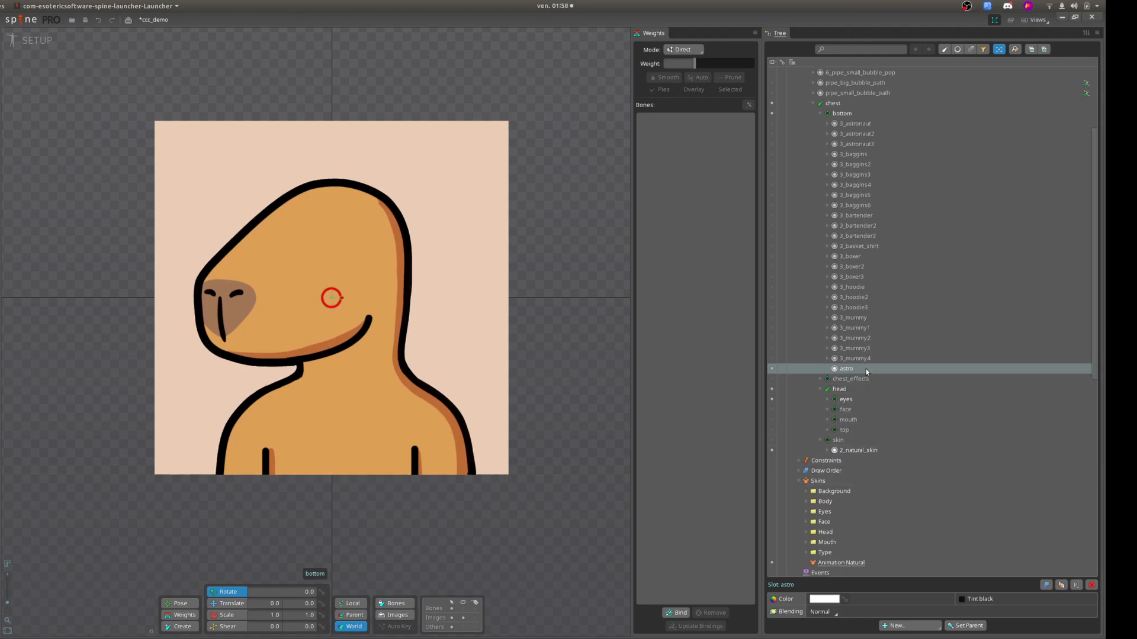
{"action": "left_click", "coordinate": [1061, 586]}
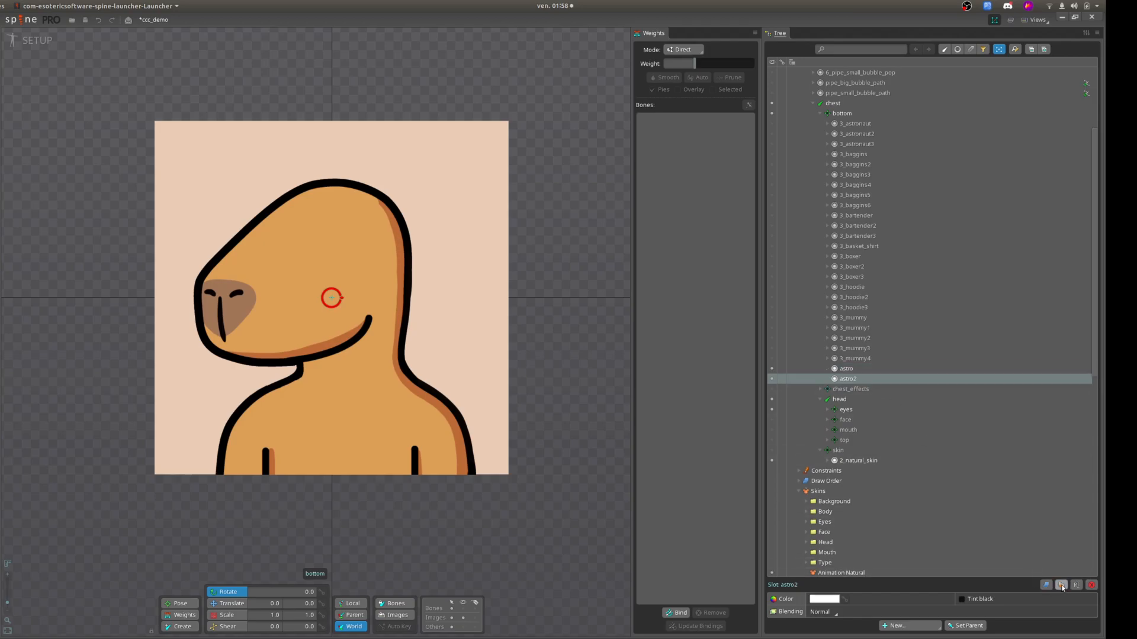
{"action": "left_click", "coordinate": [1061, 585]}
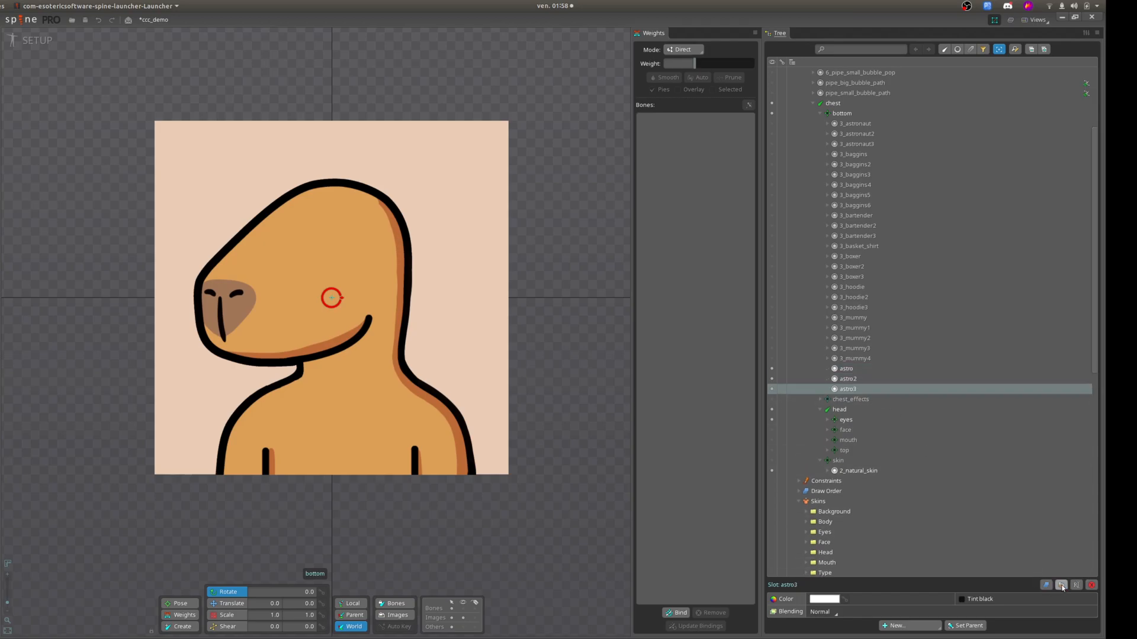
Add the images 3_astro_1, 3_astro_2 and 3_astro_3 from the comun body folder to the astro slot.
{"action": "left_click", "coordinate": [846, 369]}
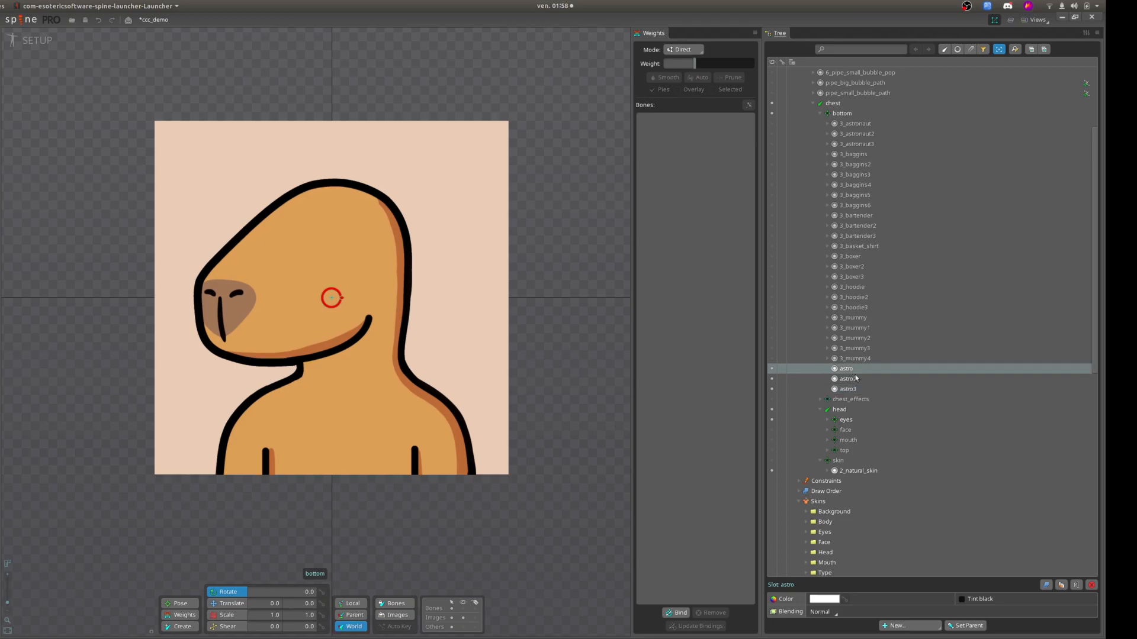
{"action": "scroll", "coordinate": [829, 414], "scroll_direction": "down", "scroll_amount": 7}
{"action": "left_click", "coordinate": [814, 481]}
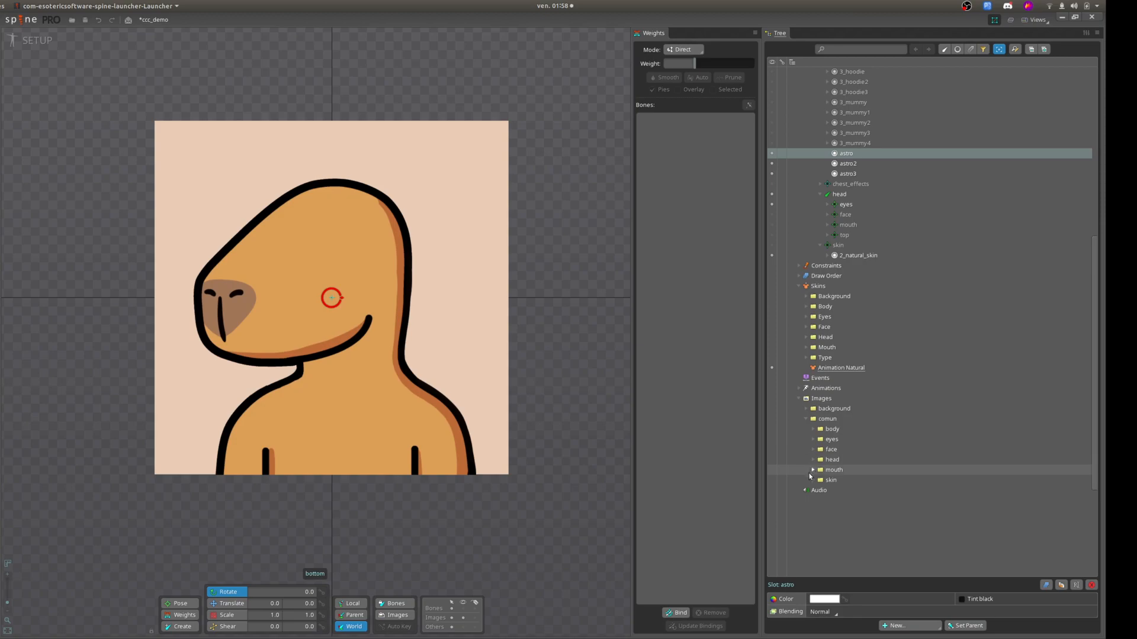
{"action": "left_click", "coordinate": [813, 428]}
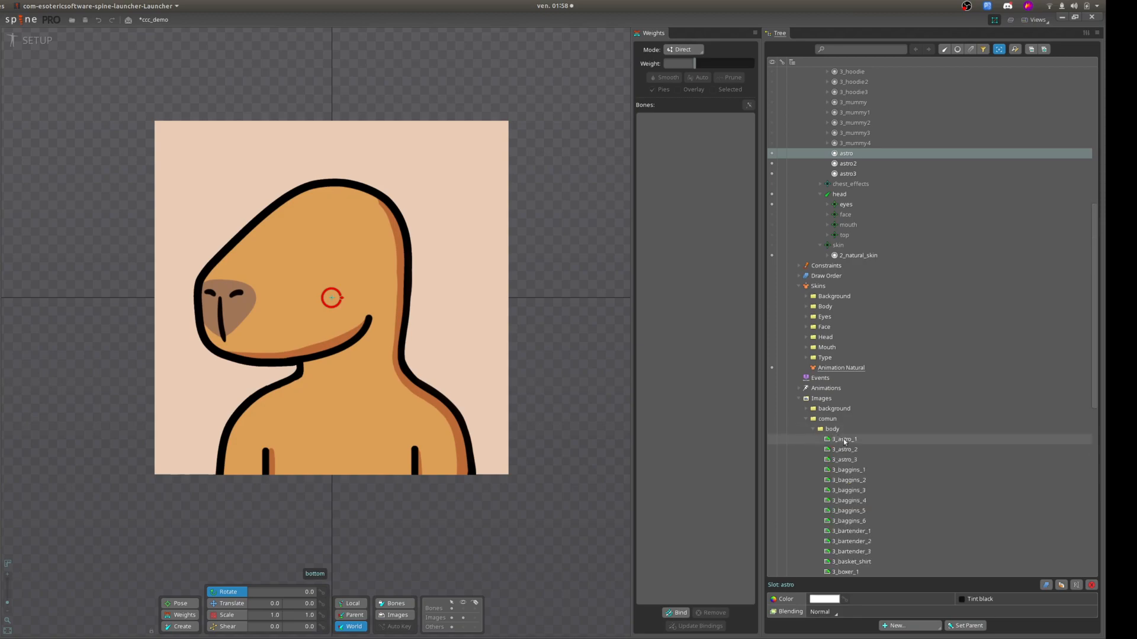
{"action": "left_click", "coordinate": [855, 460], "text": "shift"}
{"action": "left_click", "coordinate": [853, 442], "text": "shift"}
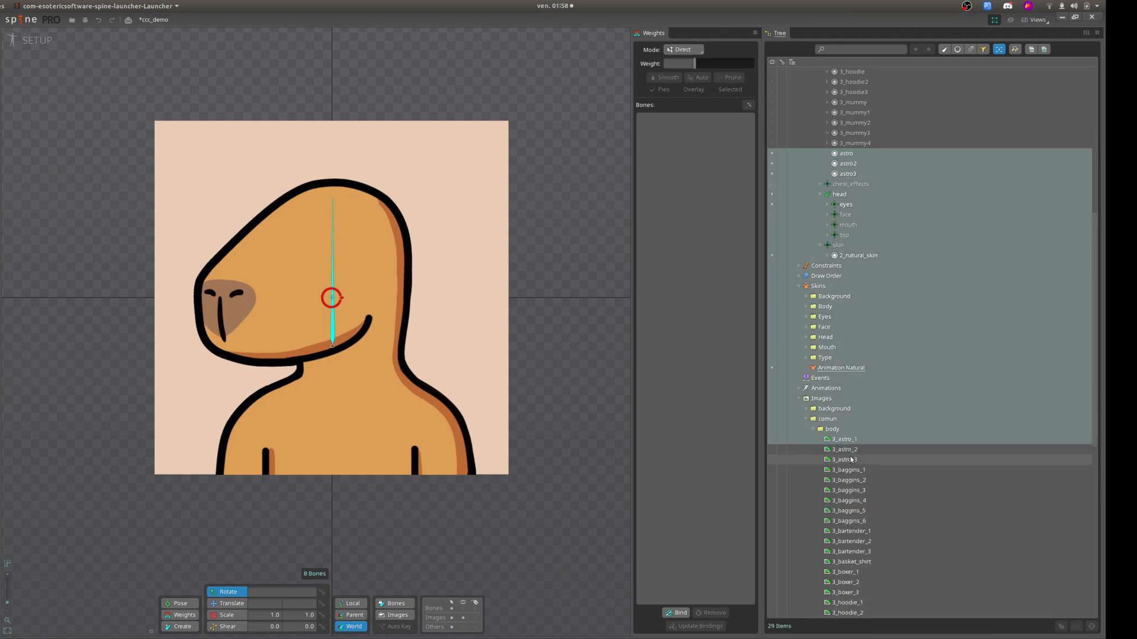
{"action": "left_click", "coordinate": [850, 443]}
{"action": "left_click", "coordinate": [852, 460], "text": "shift"}
{"action": "left_click_drag", "start_coordinate": [851, 443], "coordinate": [881, 155]}
Move the 3_astro_2 attachment to astro2 and 3_astro_3 to astro3, and make 3_astro_1 visible in the astro slot.
{"action": "left_click", "coordinate": [856, 226]}
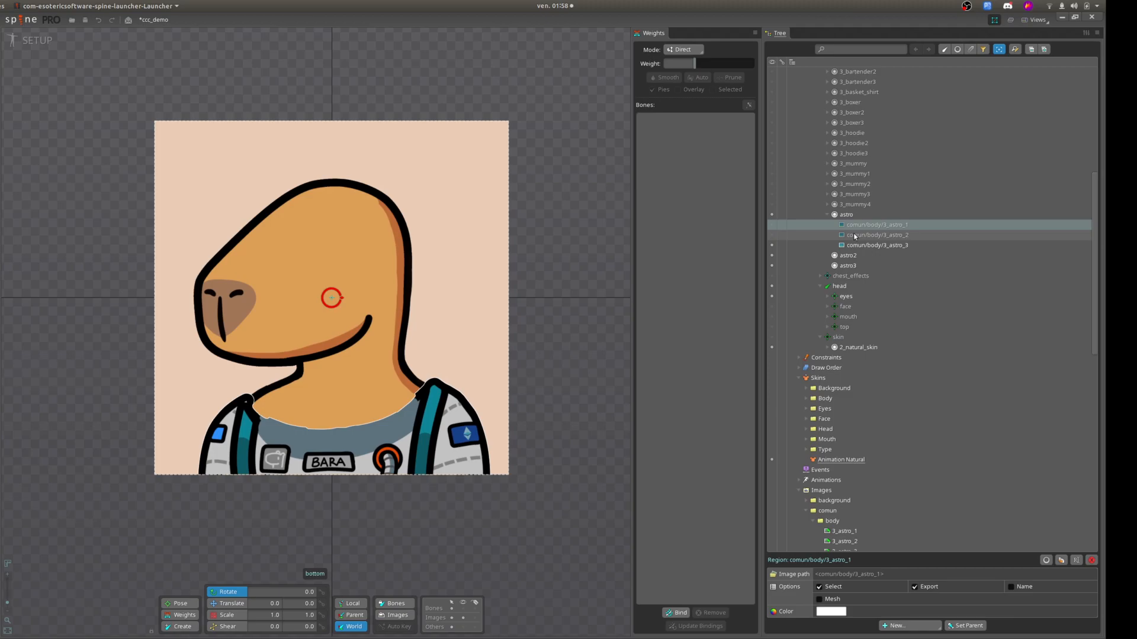
{"action": "left_click_drag", "start_coordinate": [854, 236], "coordinate": [848, 265]}
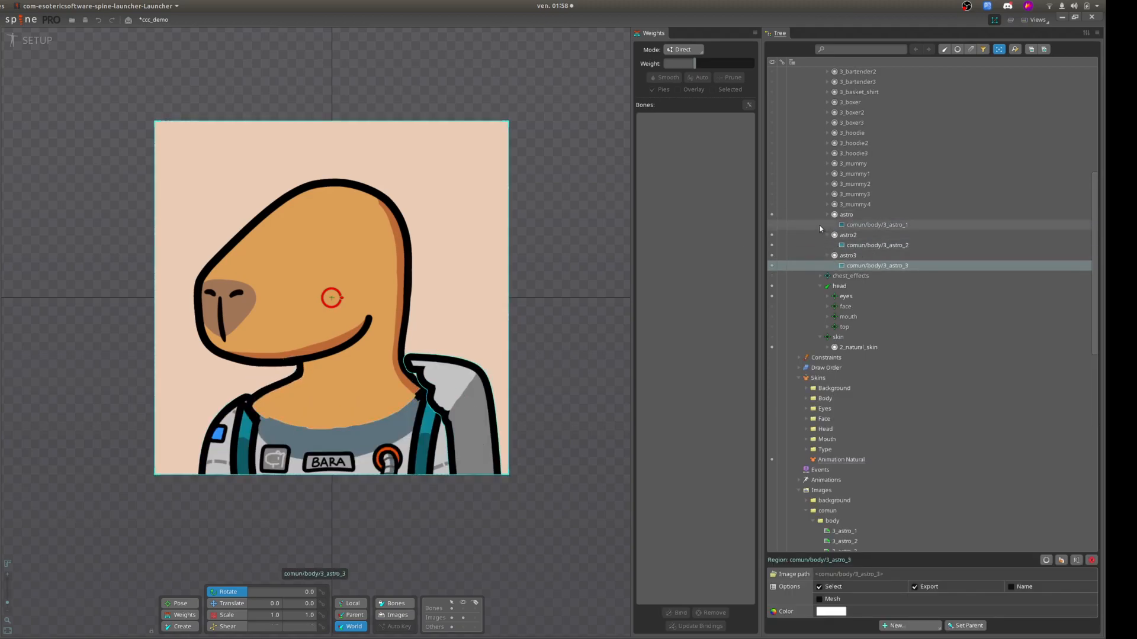
{"action": "left_click", "coordinate": [783, 224]}
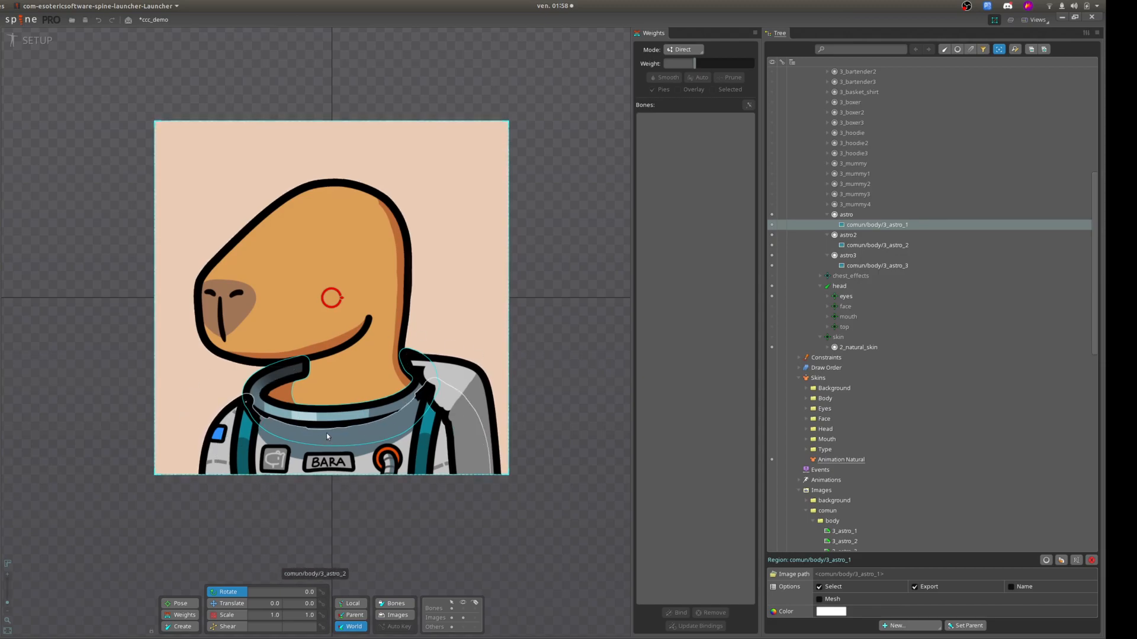
Rearrange the draw order so astro comes first, followed by astro2 and astro3.
{"action": "left_click", "coordinate": [798, 379]}
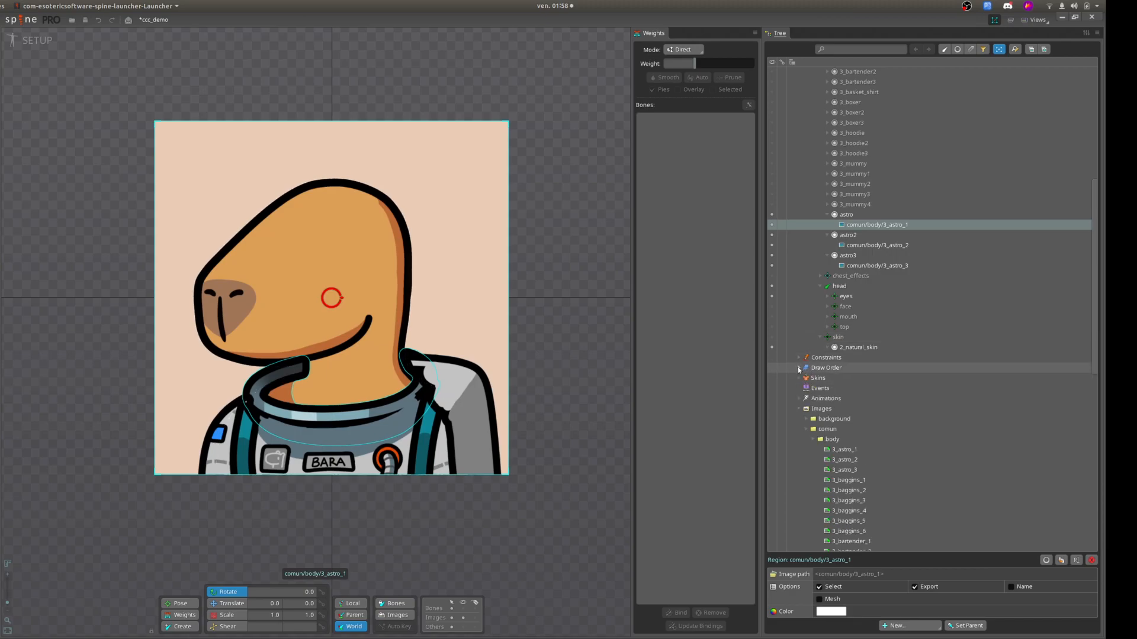
{"action": "left_click", "coordinate": [799, 368]}
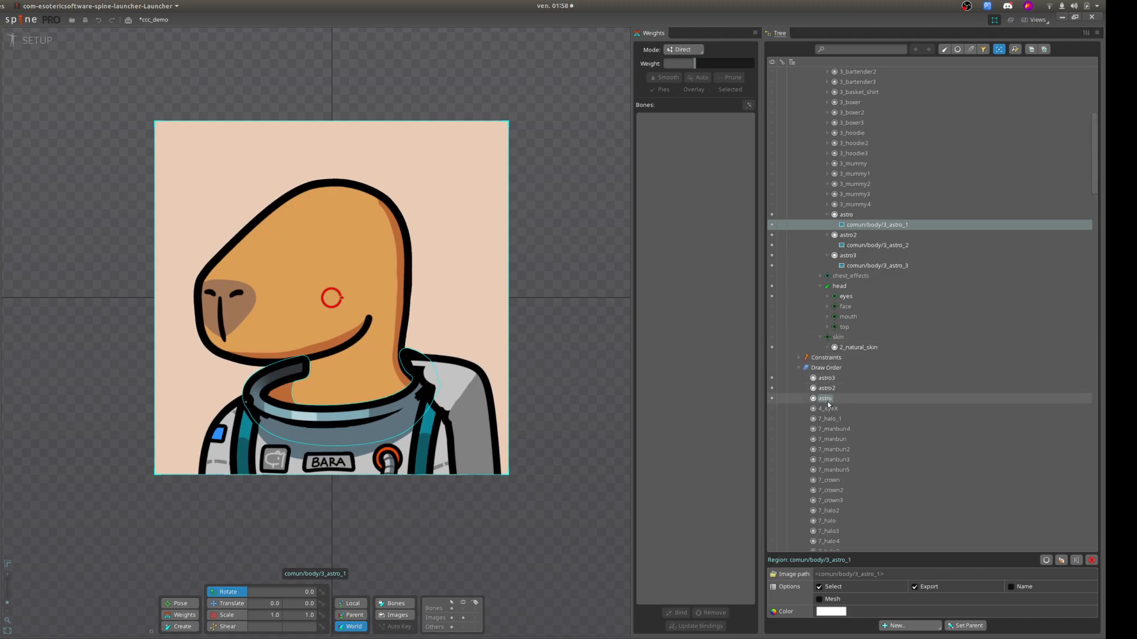
{"action": "mouse_move", "coordinate": [829, 401]}
{"action": "left_mouse_down"}
{"action": "mouse_move", "coordinate": [826, 376]}
{"action": "mouse_move", "coordinate": [839, 405]}
{"action": "left_mouse_up"}
{"action": "left_click", "coordinate": [841, 389]}
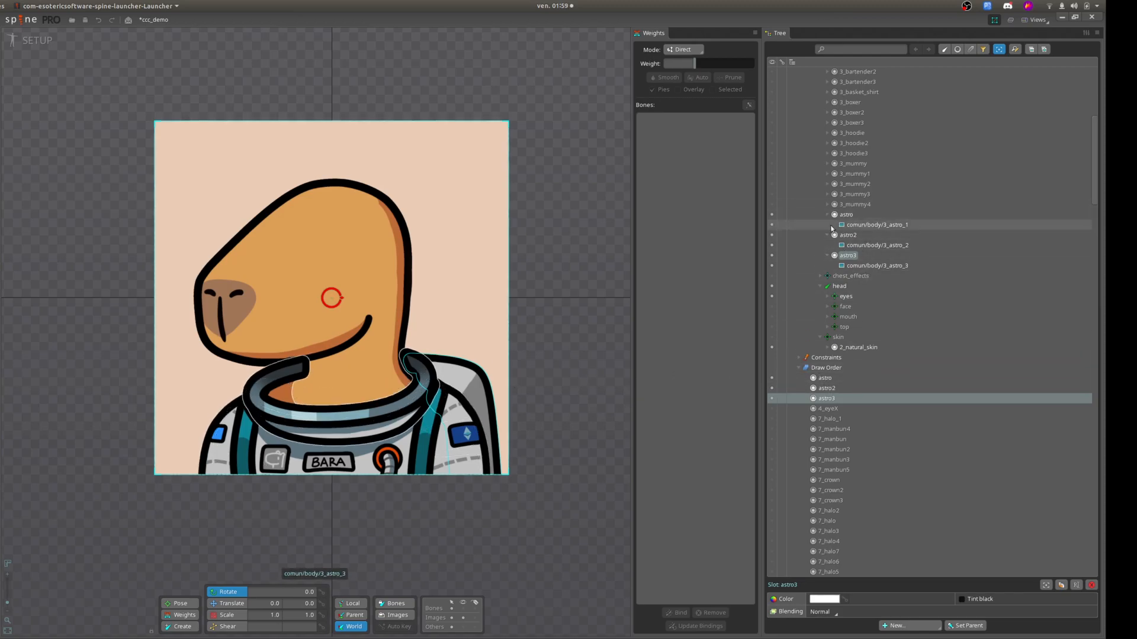
{"action": "left_click", "coordinate": [798, 368]}
Convert the comun/body/3_astro_1 collar attachment to a mesh and trace its outline with the default trace settings.
{"action": "scroll", "coordinate": [437, 391], "scroll_direction": "up", "scroll_amount": 2}
{"action": "scroll", "coordinate": [437, 391], "scroll_direction": "down", "scroll_amount": 2}
{"action": "scroll", "coordinate": [859, 266], "scroll_direction": "up", "scroll_amount": 4}
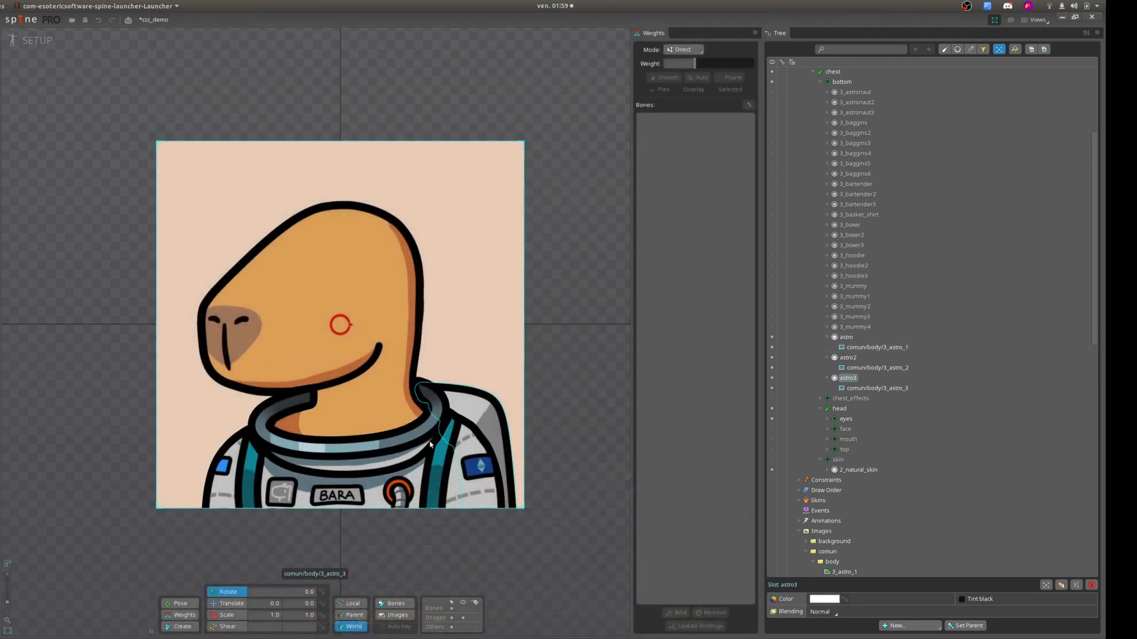
{"action": "left_click", "coordinate": [268, 426]}
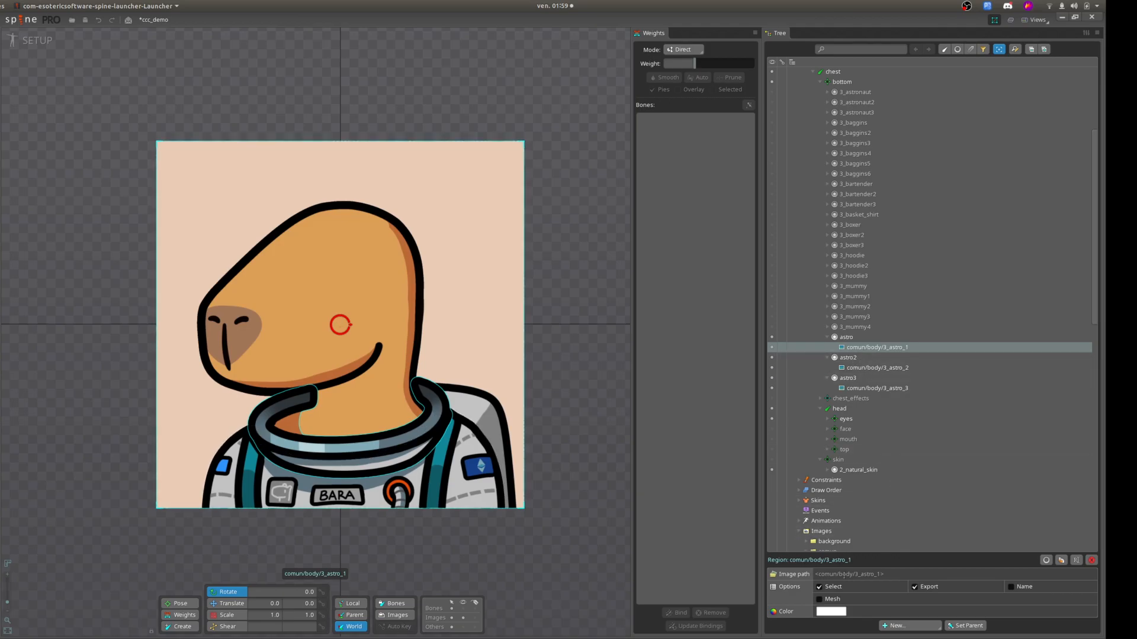
{"action": "left_click", "coordinate": [820, 600]}
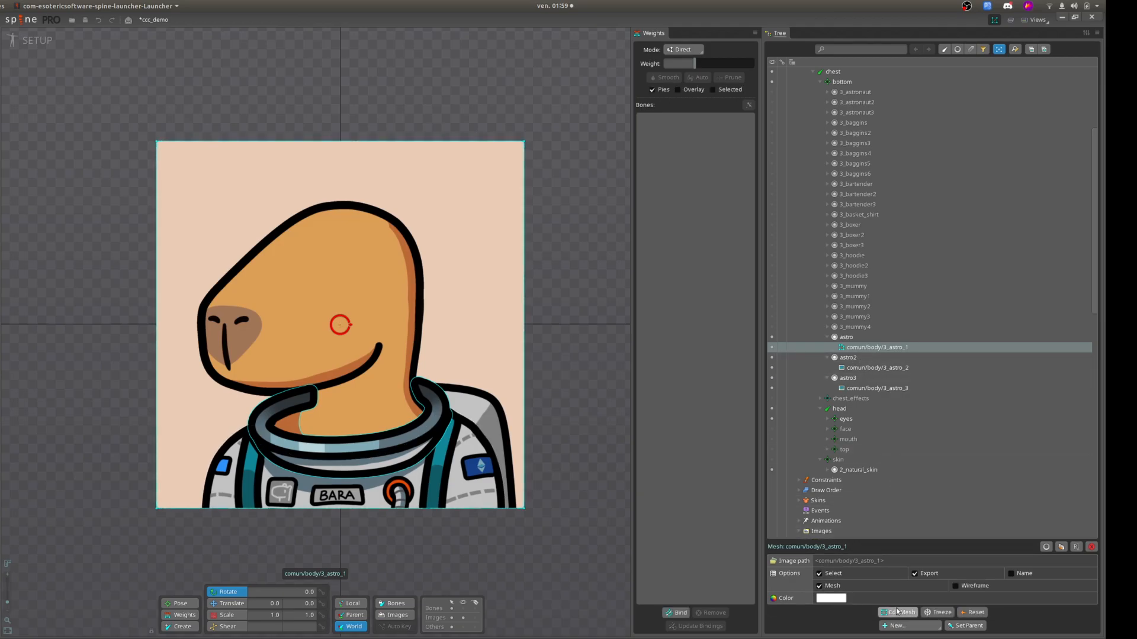
{"action": "left_click", "coordinate": [896, 613]}
{"action": "left_click", "coordinate": [372, 604]}
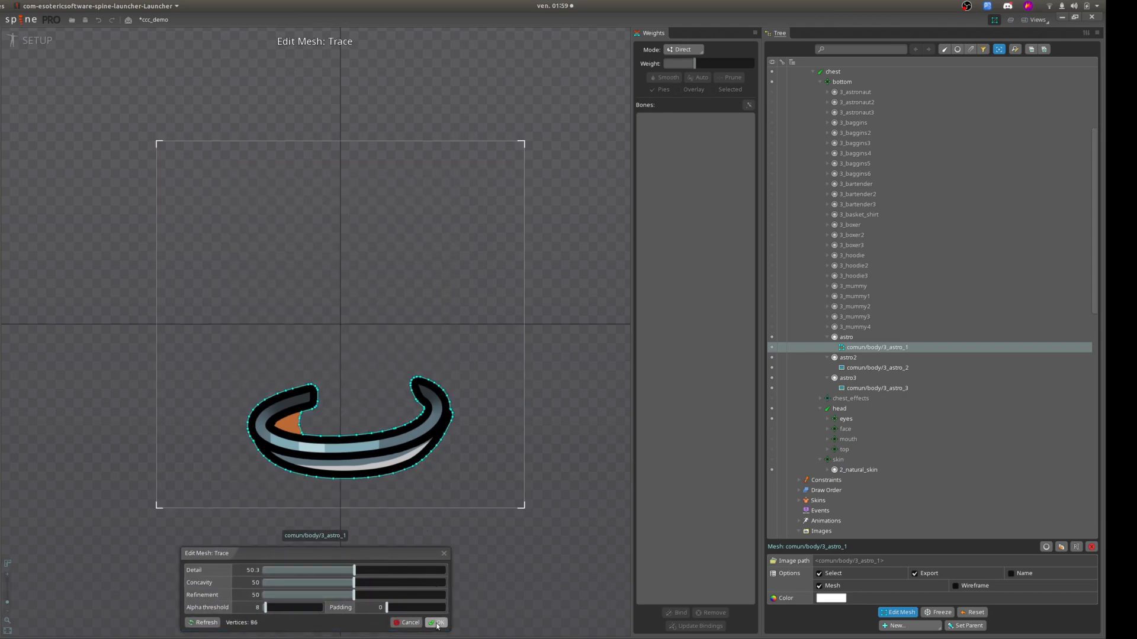
{"action": "left_click", "coordinate": [437, 623]}
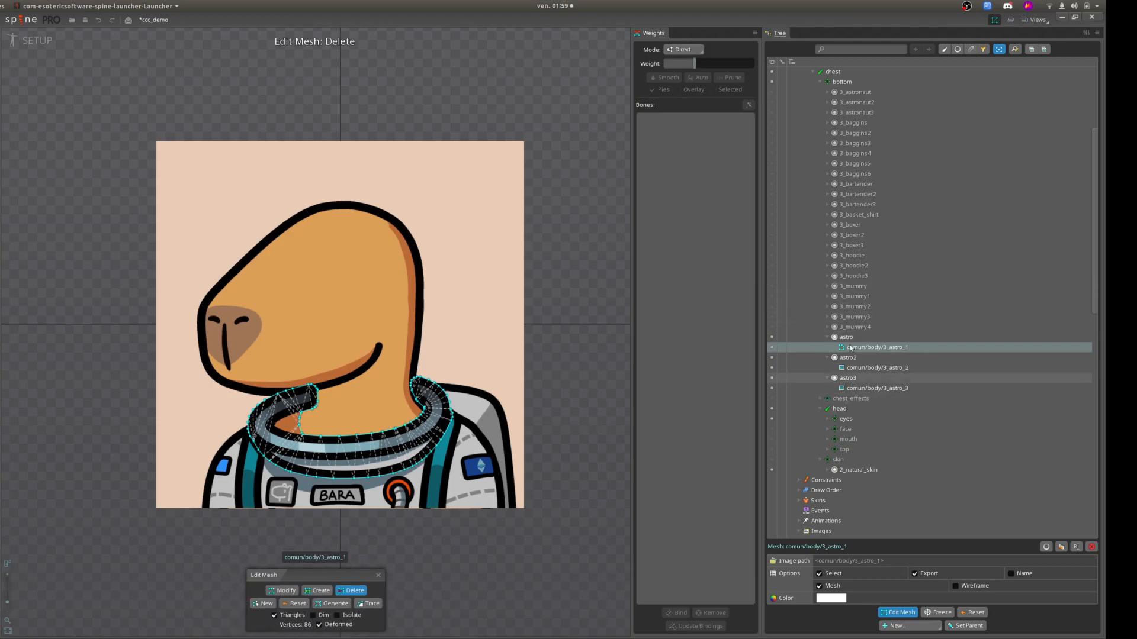
Draw a child bone of bottom diagonally across the astronaut collar, about 361 long and running down toward the snout side.
{"action": "scroll", "coordinate": [848, 404], "scroll_direction": "up", "scroll_amount": 3}
{"action": "left_click", "coordinate": [847, 146]}
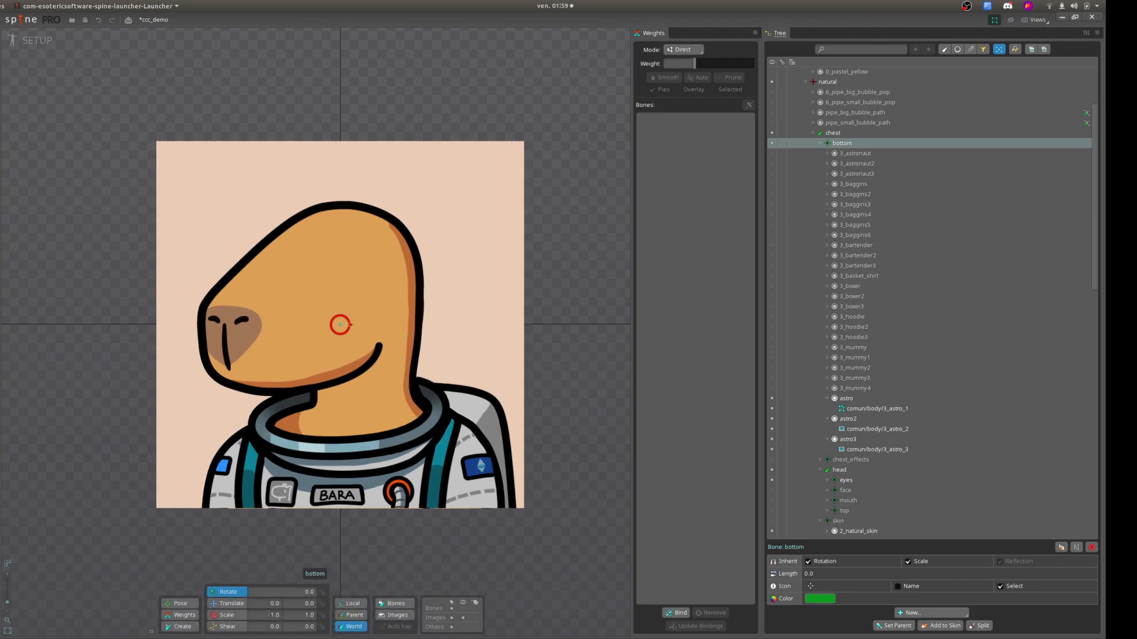
{"action": "left_click", "coordinate": [182, 627]}
{"action": "left_click_drag", "start_coordinate": [357, 411], "coordinate": [307, 456]}
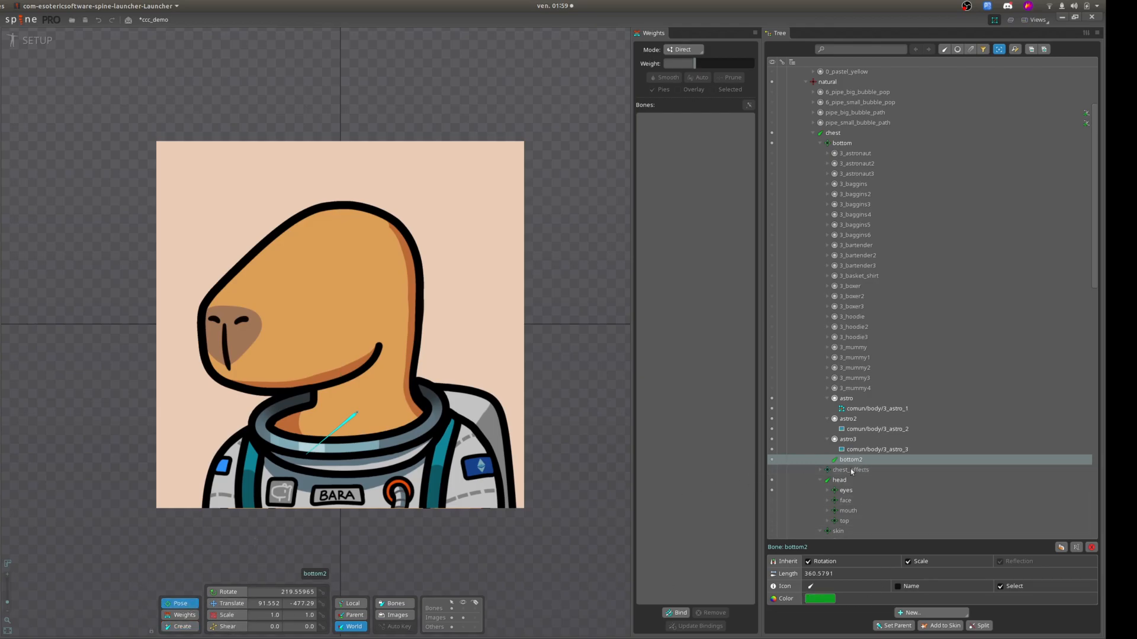
Bind the 3_astro_1 mesh to the bottom2 and chest bones with automatic weights and display its vertex weights.
{"action": "left_click", "coordinate": [877, 409]}
{"action": "left_click", "coordinate": [677, 612]}
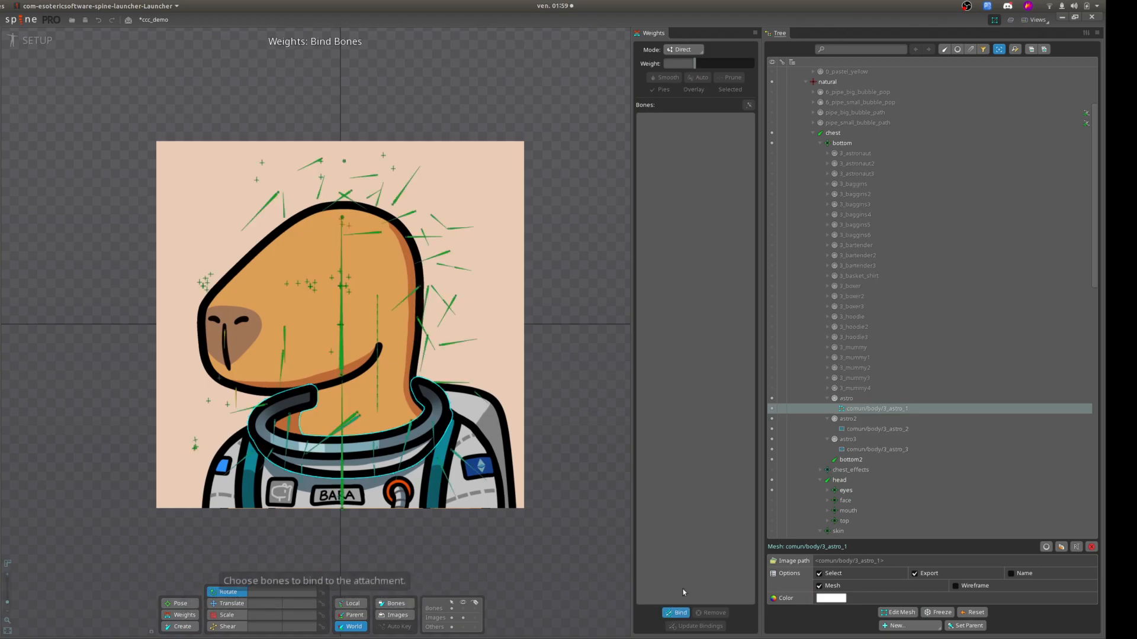
{"action": "left_click", "coordinate": [851, 461]}
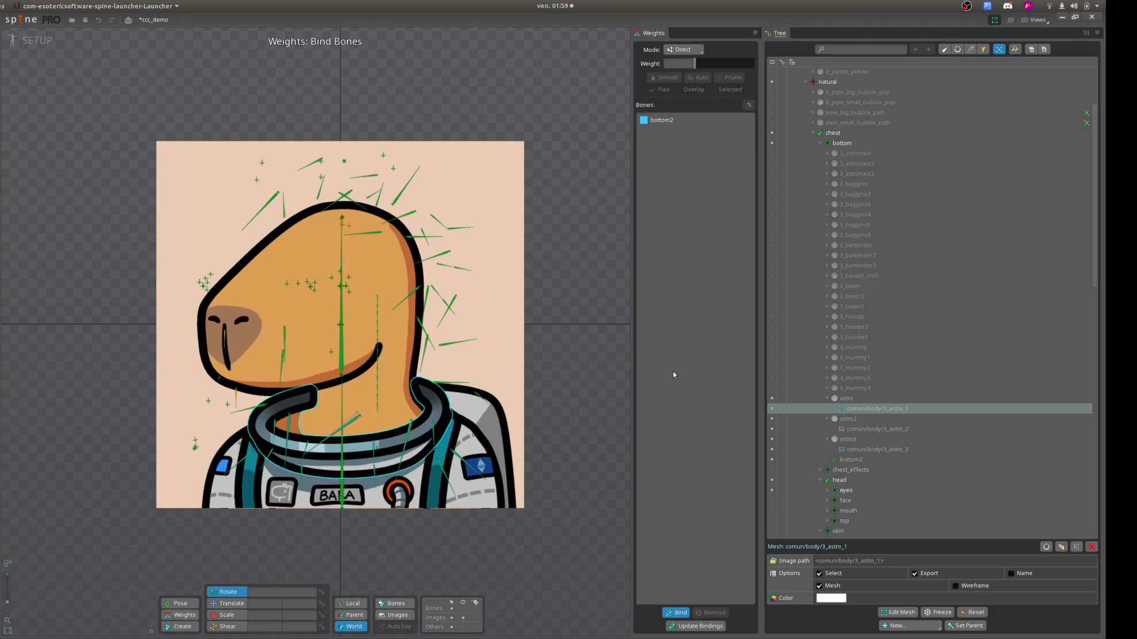
{"action": "scroll", "coordinate": [845, 414], "scroll_direction": "up", "scroll_amount": 3}
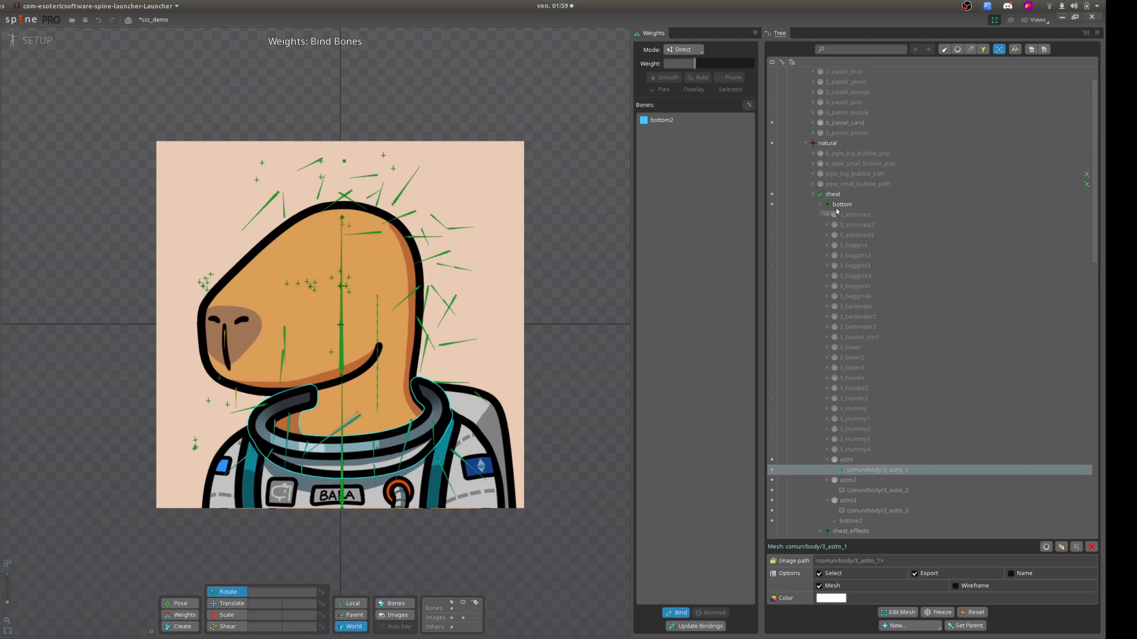
{"action": "left_click", "coordinate": [837, 196]}
{"action": "left_click", "coordinate": [680, 614]}
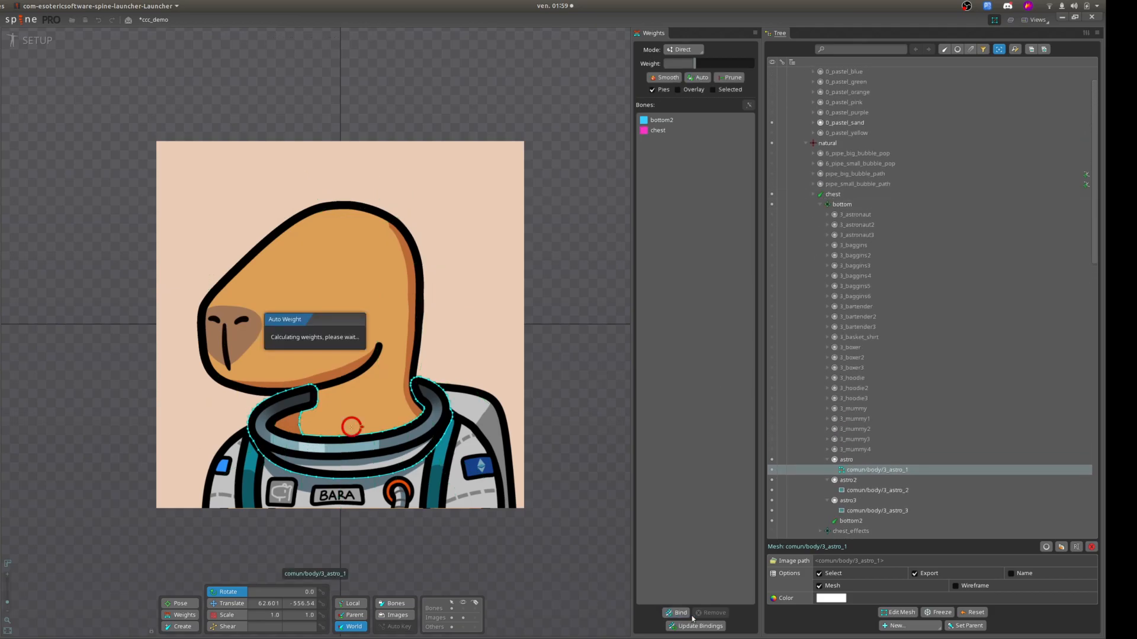
{"action": "left_click", "coordinate": [183, 615]}
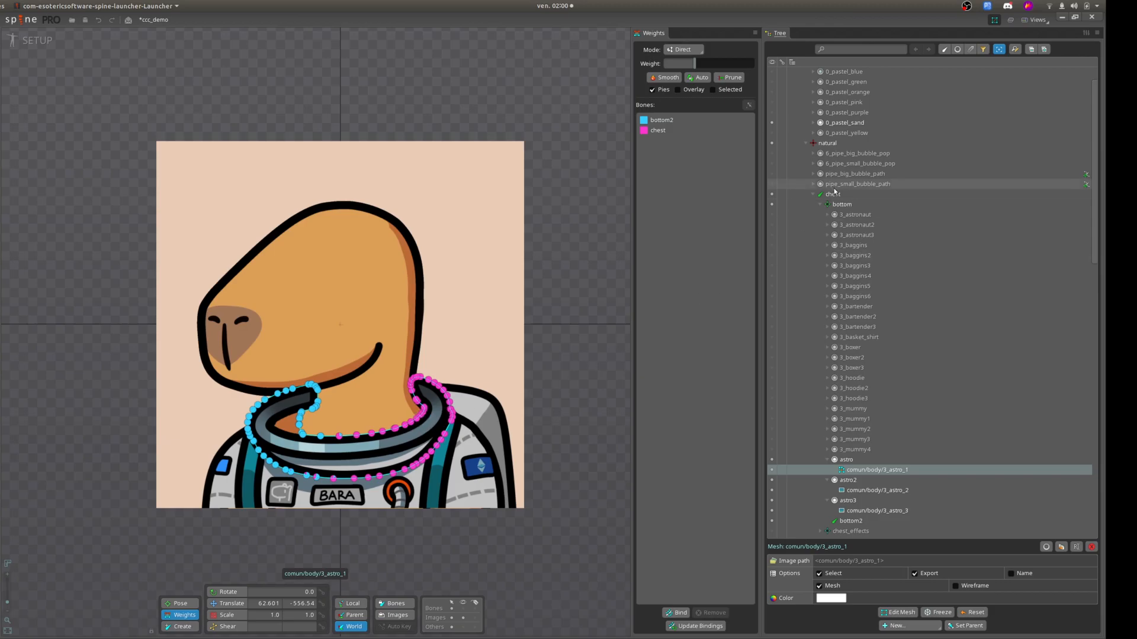
Switch to Animate mode and select the bottom2 bone to examine it in the Idle Natural animation.
{"action": "scroll", "coordinate": [853, 355], "scroll_direction": "down", "scroll_amount": 2}
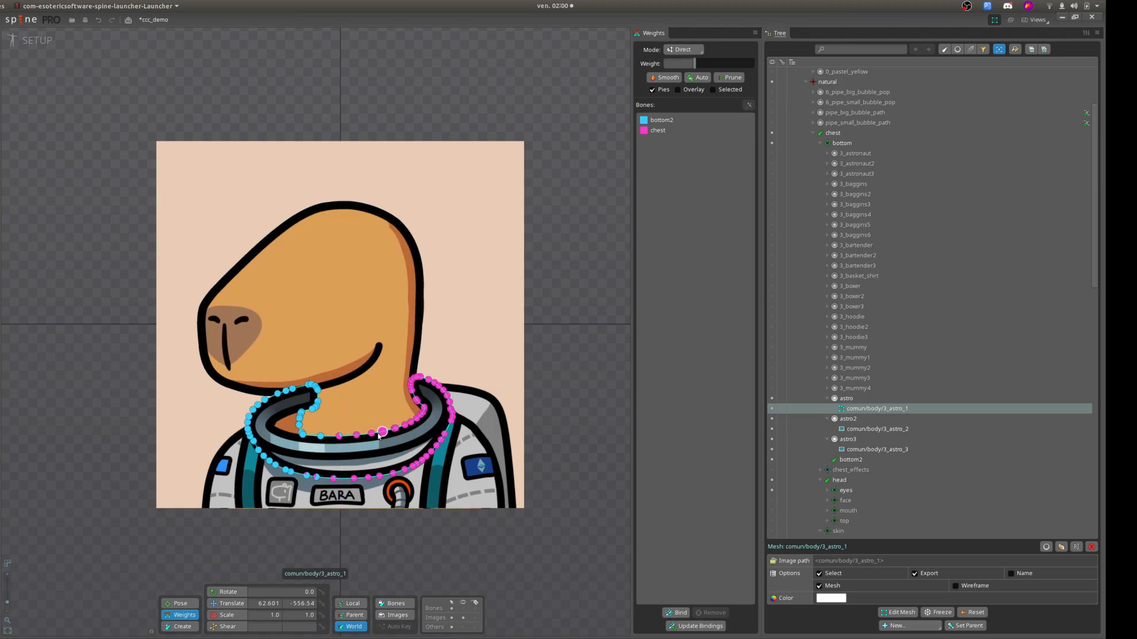
{"action": "left_click", "coordinate": [25, 42]}
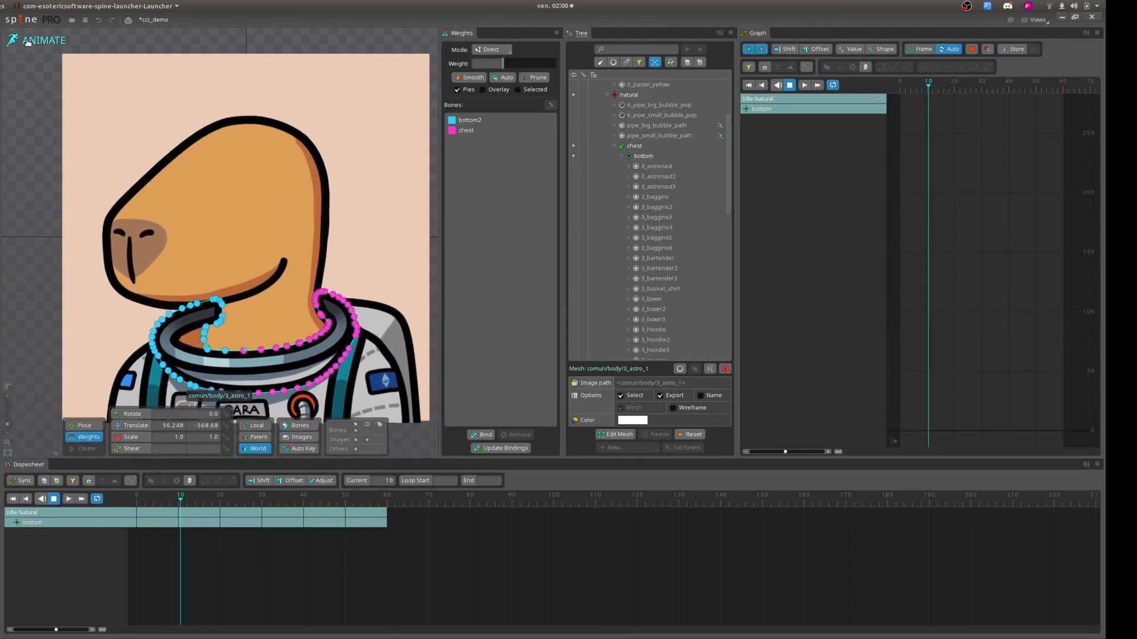
{"action": "scroll", "coordinate": [669, 279], "scroll_direction": "down", "scroll_amount": 4}
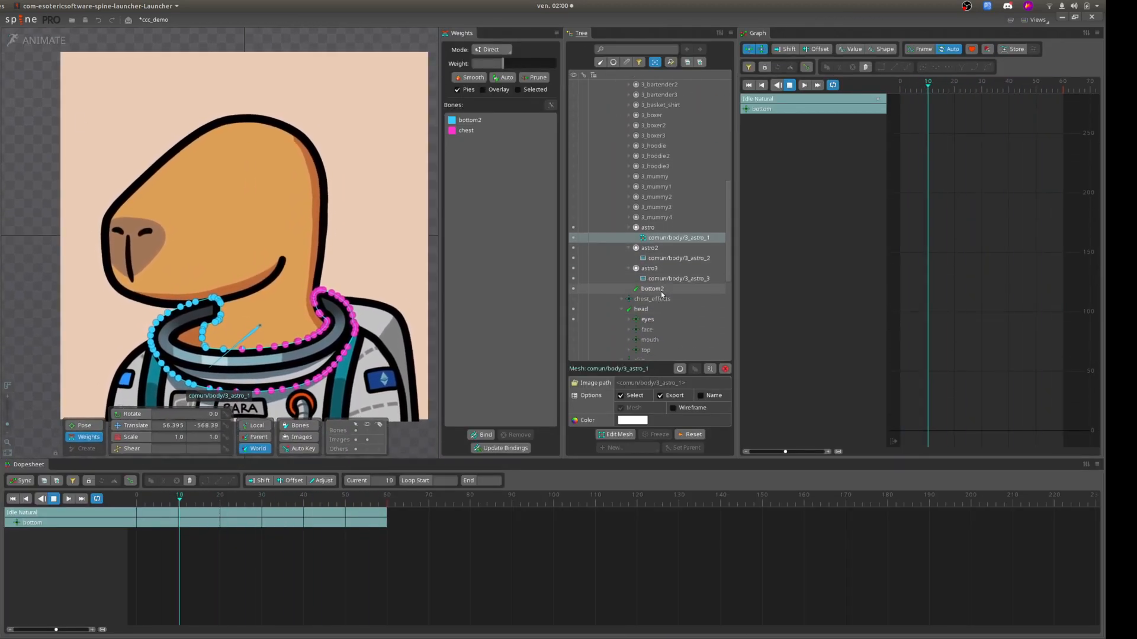
{"action": "left_click", "coordinate": [661, 291]}
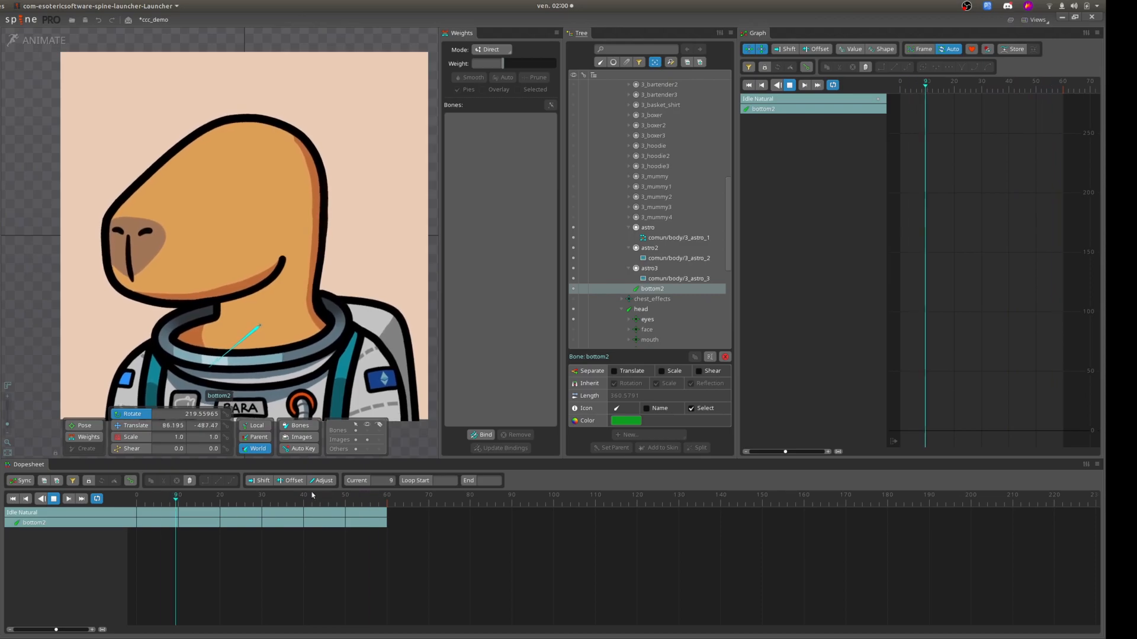
Return to Setup mode and delete the bottom2 bone.
{"action": "key", "text": "ctrl+Tab"}
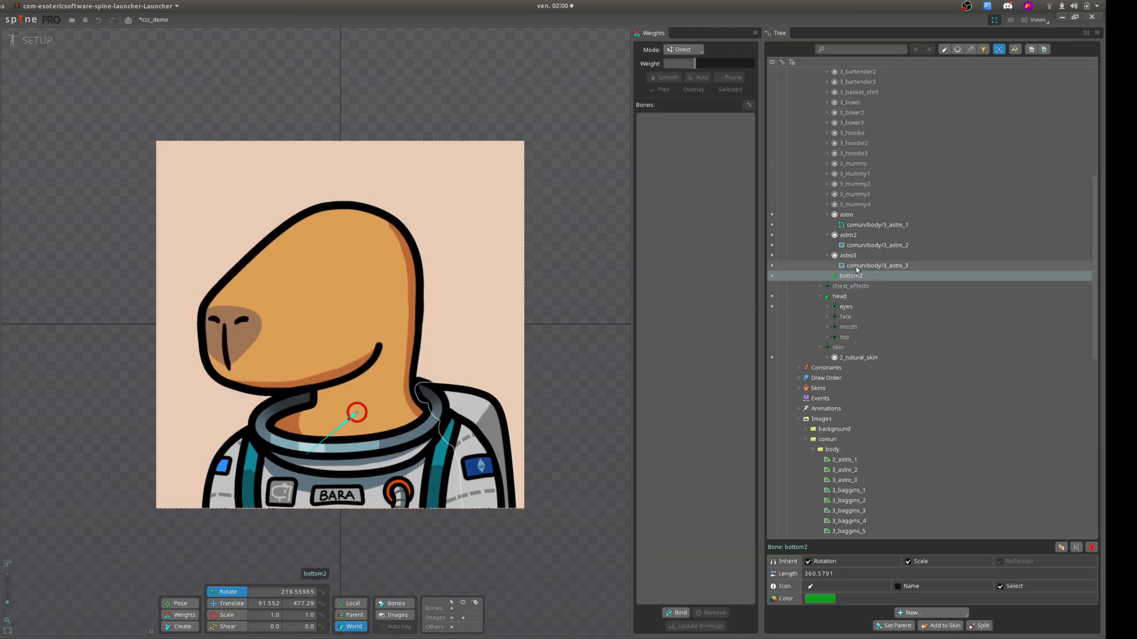
{"action": "key", "text": "Delete"}
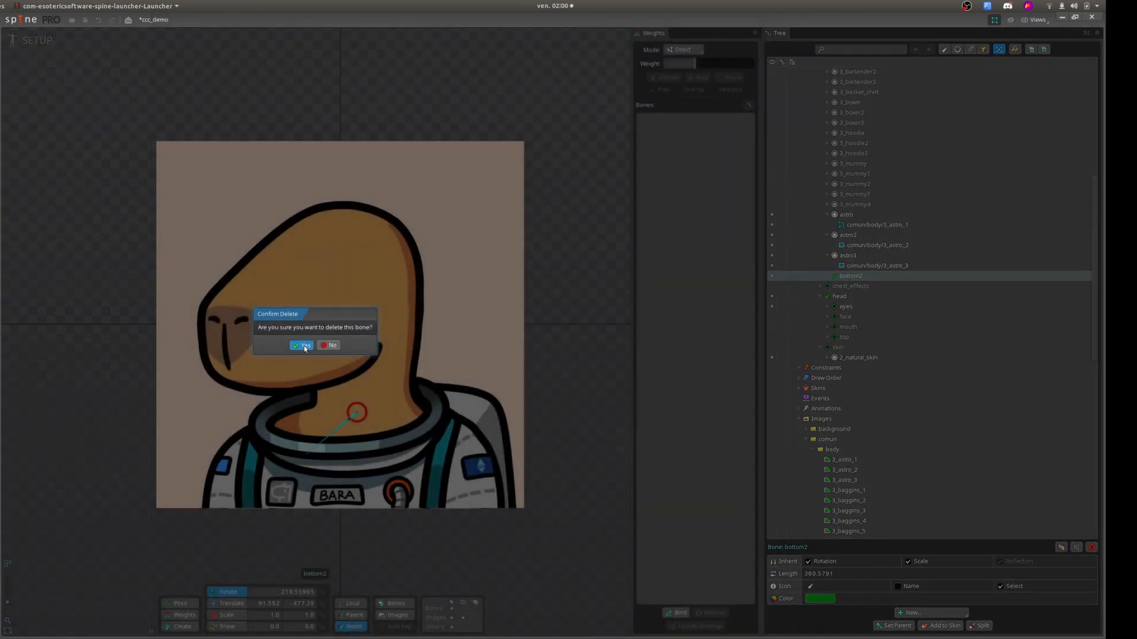
{"action": "left_click", "coordinate": [303, 346]}
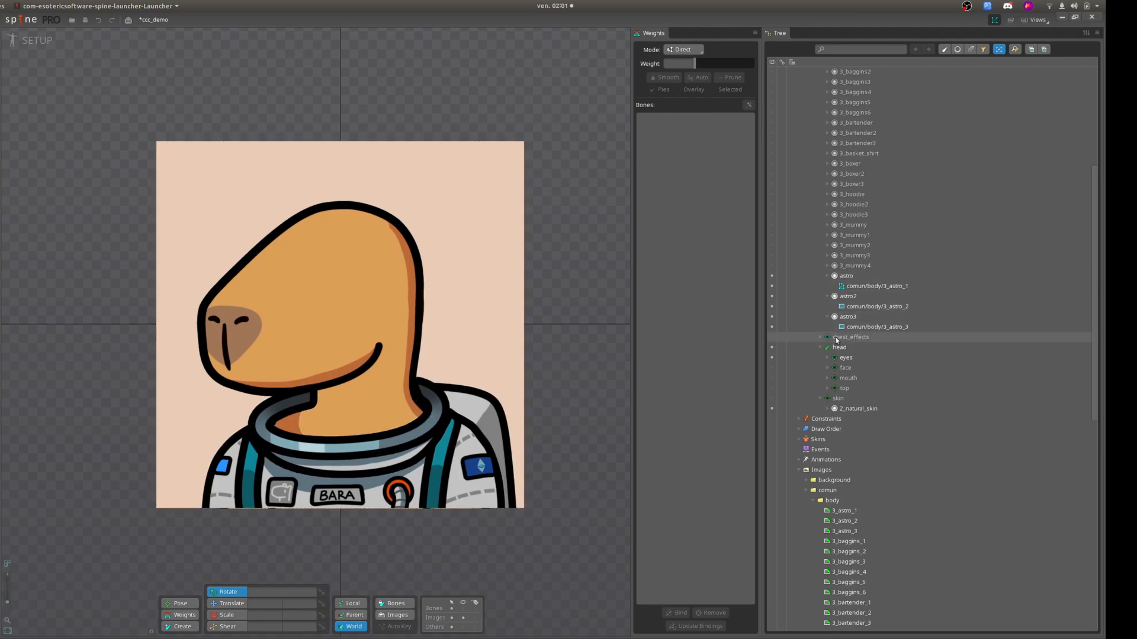
Delete the existing Astronaut skin from the Body skins folder.
{"action": "left_click", "coordinate": [799, 439]}
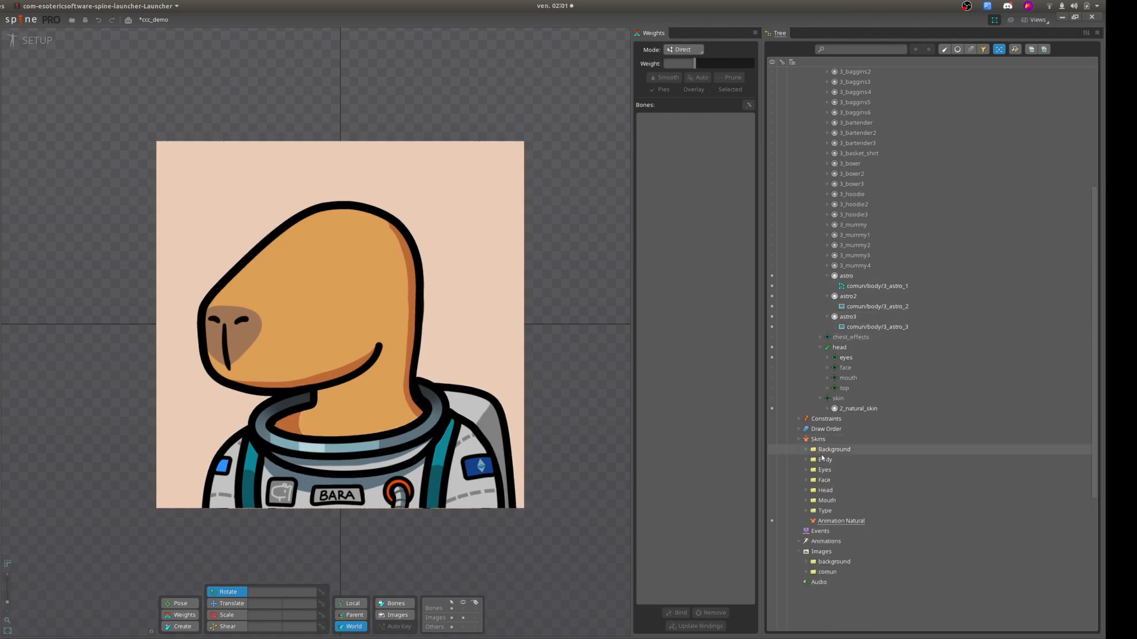
{"action": "left_click", "coordinate": [805, 460]}
{"action": "left_click", "coordinate": [830, 471]}
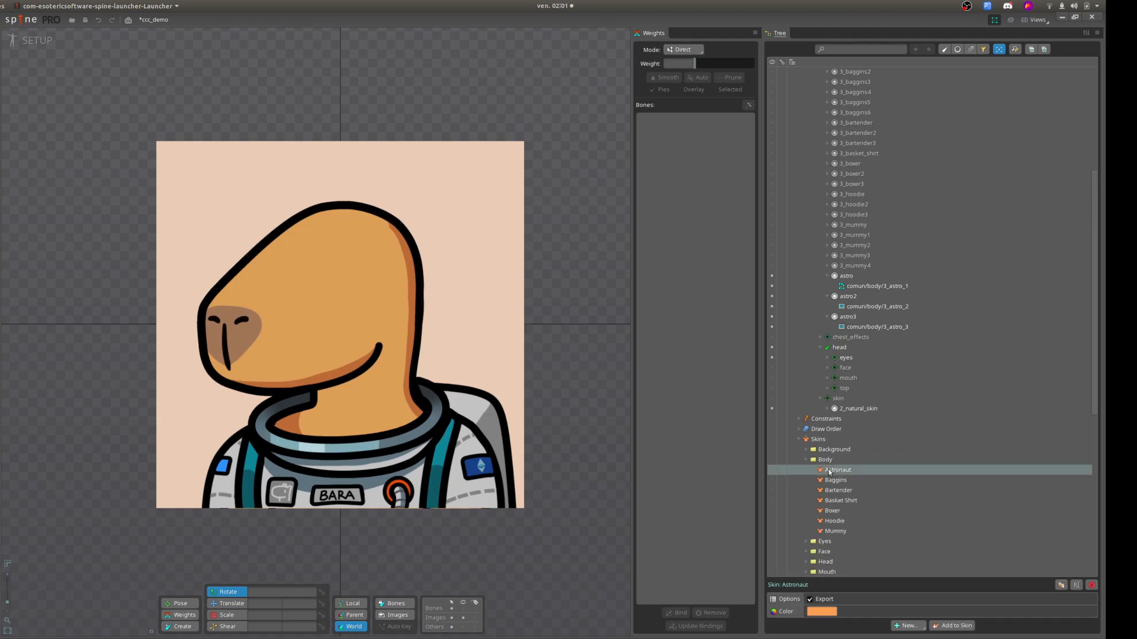
{"action": "key", "text": "Delete"}
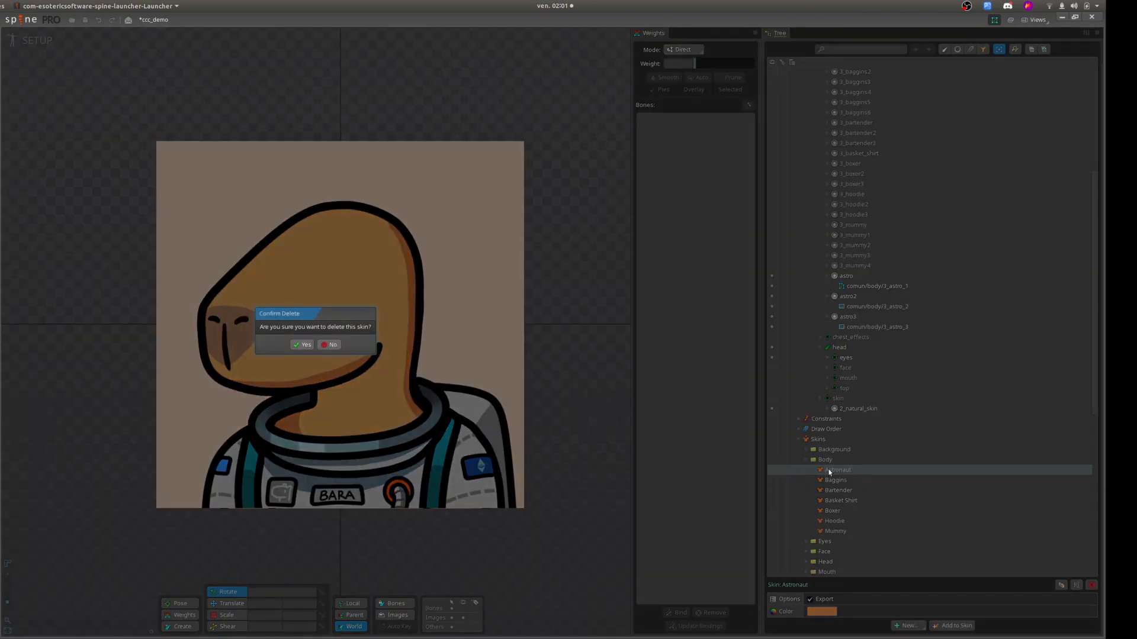
{"action": "left_click", "coordinate": [302, 345]}
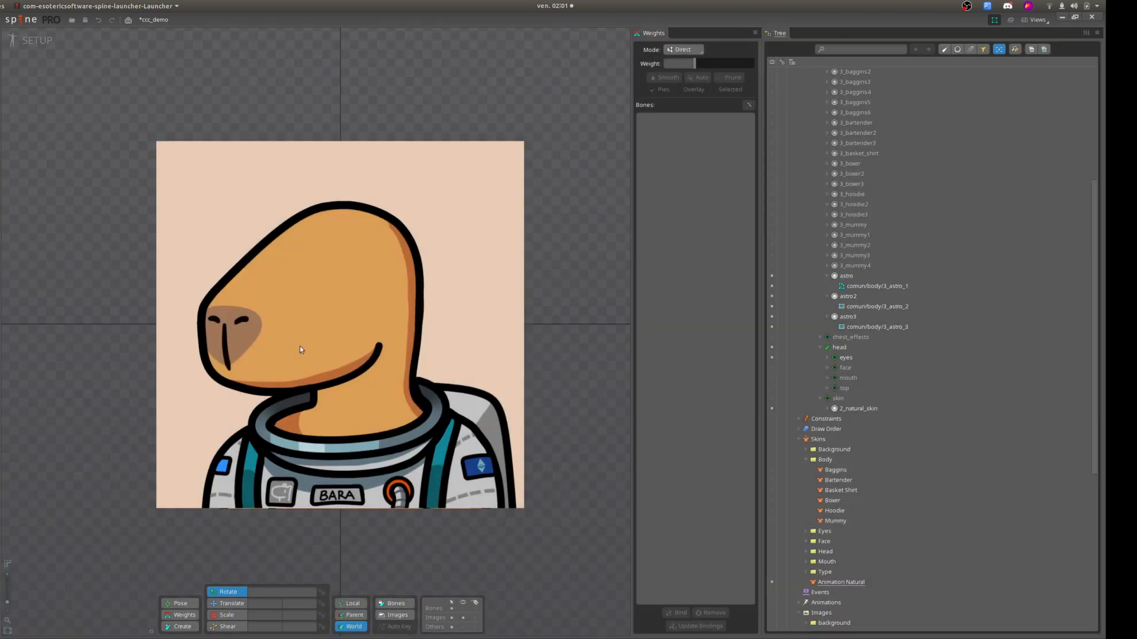
Create a new skin named Astronaut in the Body skins folder and make Animation Natural the active skin again.
{"action": "left_click", "coordinate": [856, 461]}
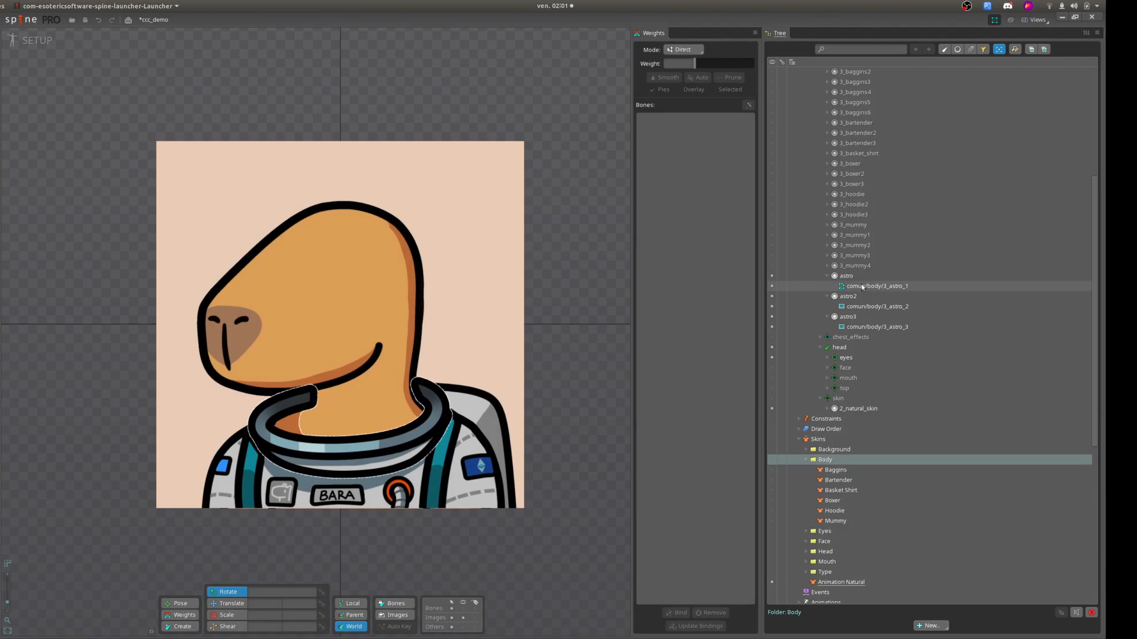
{"action": "mouse_move", "coordinate": [861, 287]}
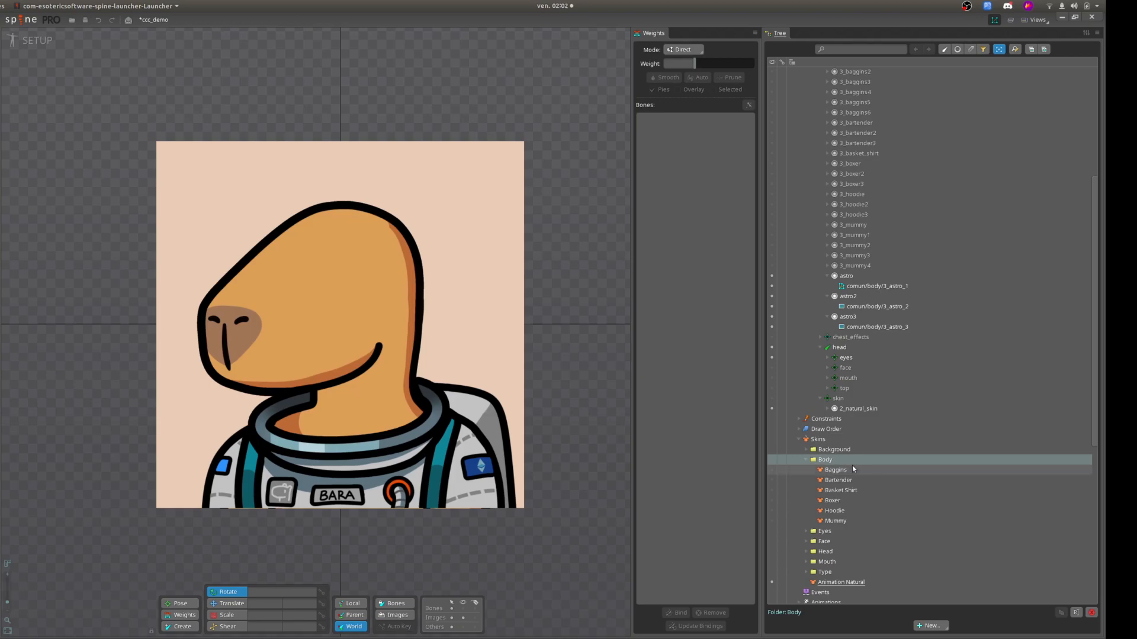
{"action": "left_click", "coordinate": [931, 626]}
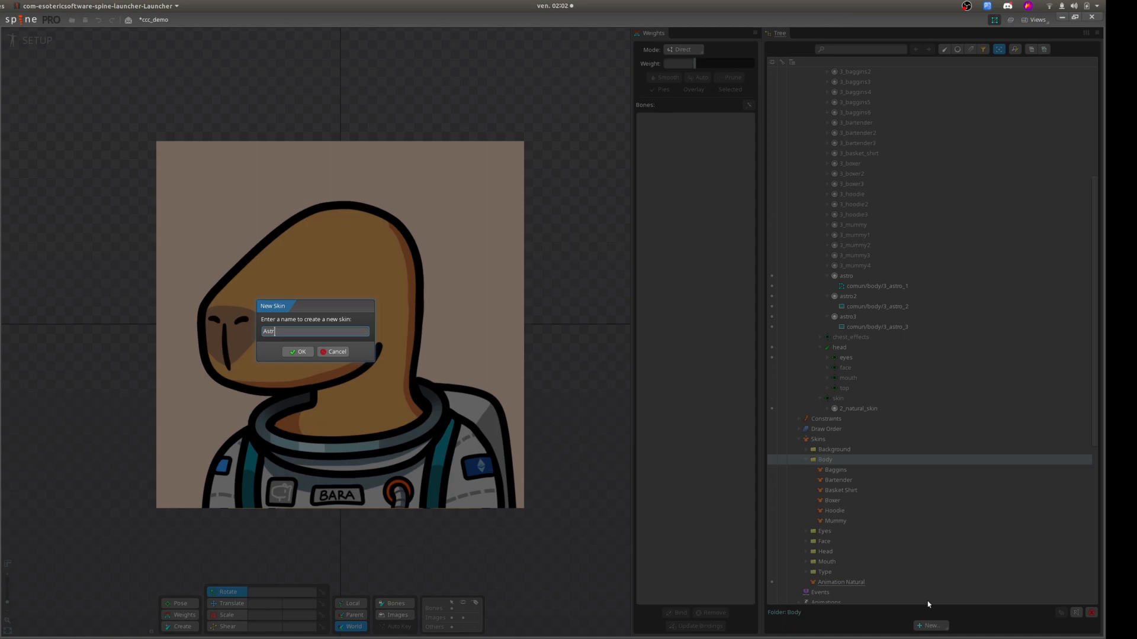
{"action": "type", "text": "aut"}
{"action": "left_click", "coordinate": [298, 351]}
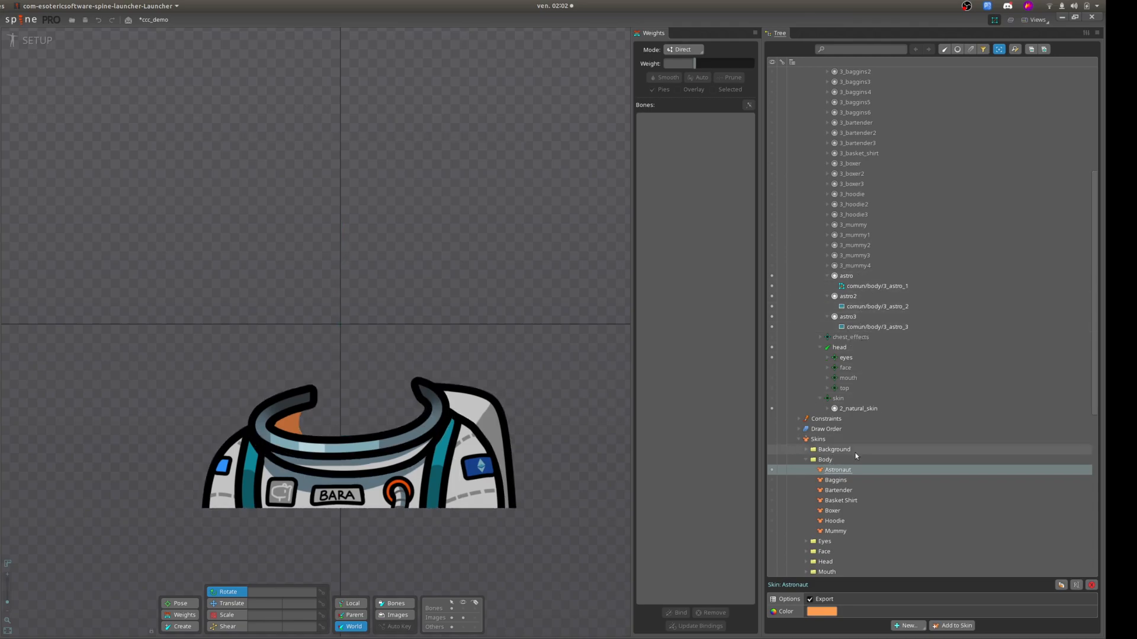
{"action": "scroll", "coordinate": [793, 489], "scroll_direction": "down", "scroll_amount": 4}
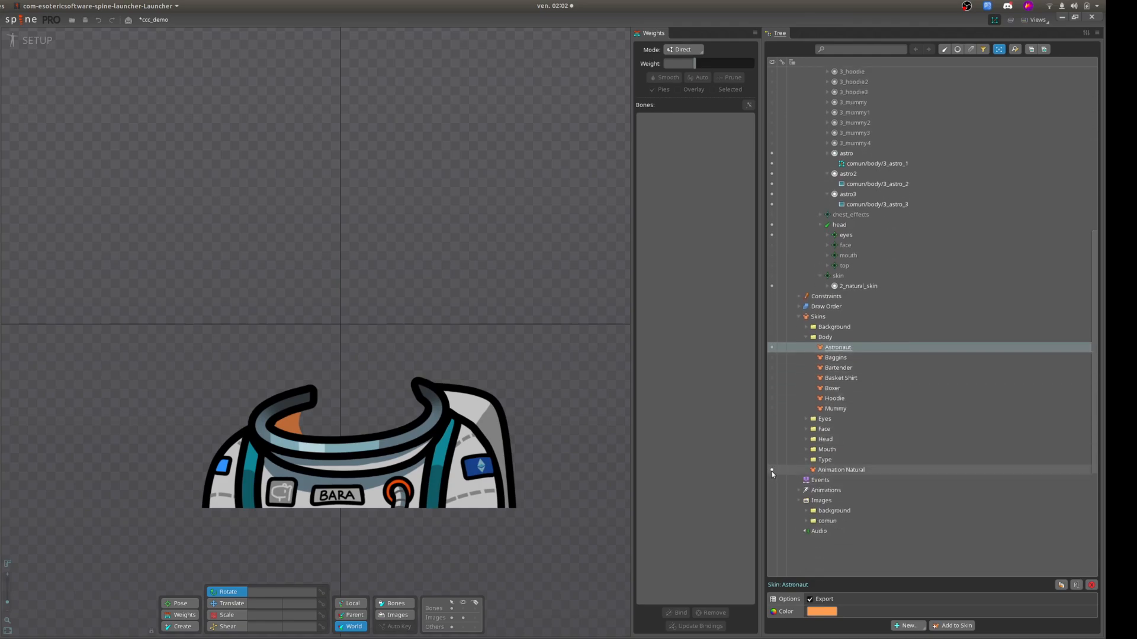
{"action": "left_click", "coordinate": [772, 470]}
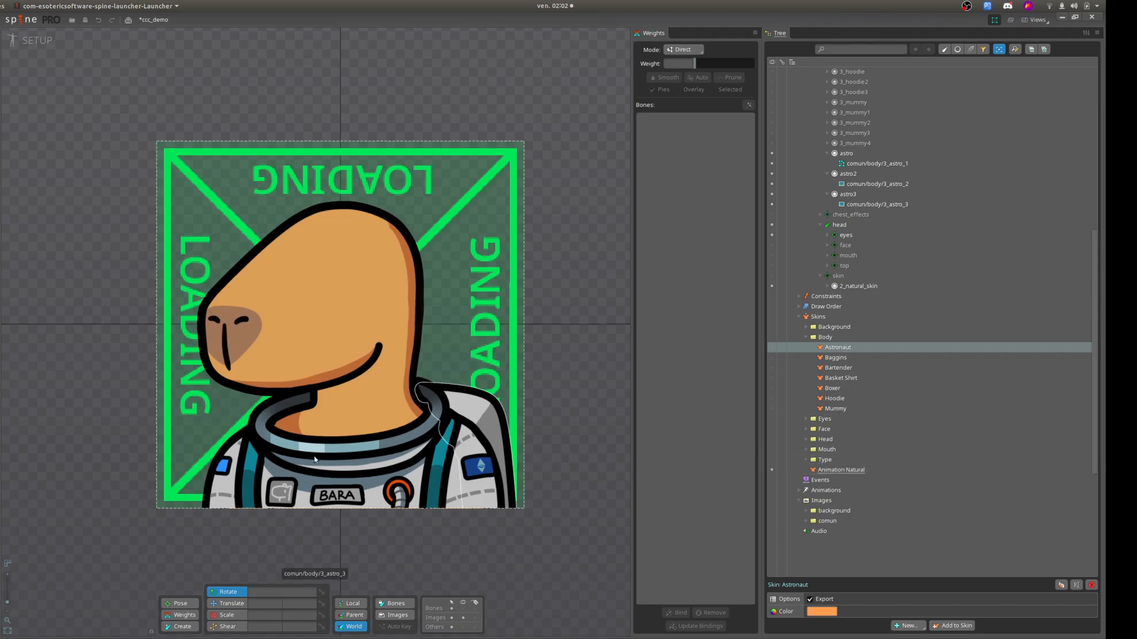
Add a skin placeholder named astro to the astro slot.
{"action": "scroll", "coordinate": [883, 265], "scroll_direction": "up", "scroll_amount": 2}
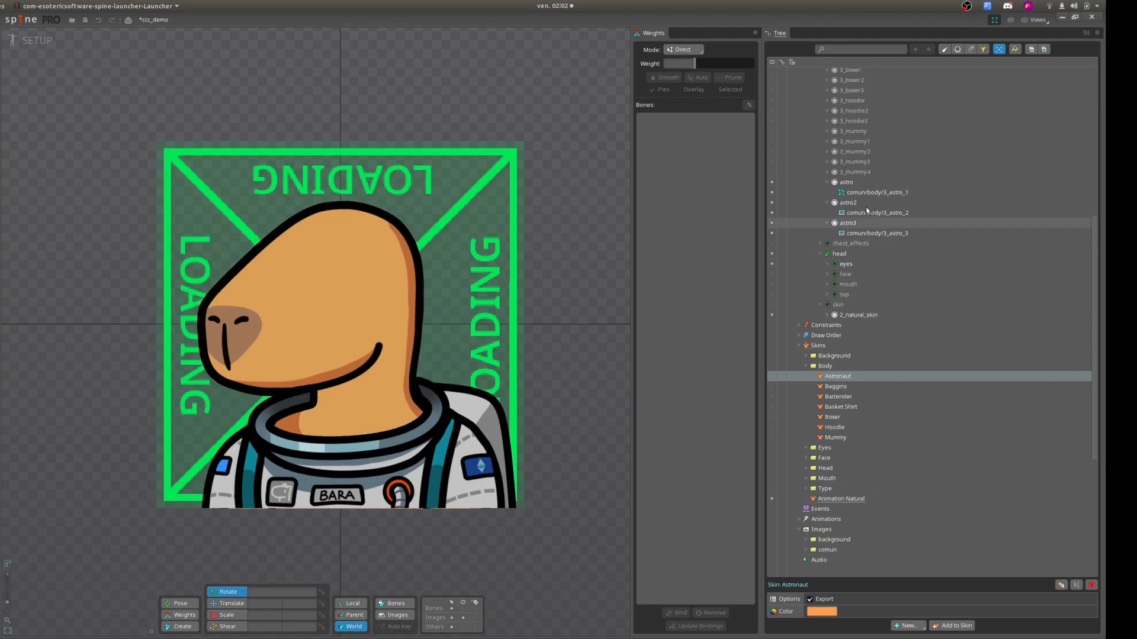
{"action": "left_click", "coordinate": [861, 184]}
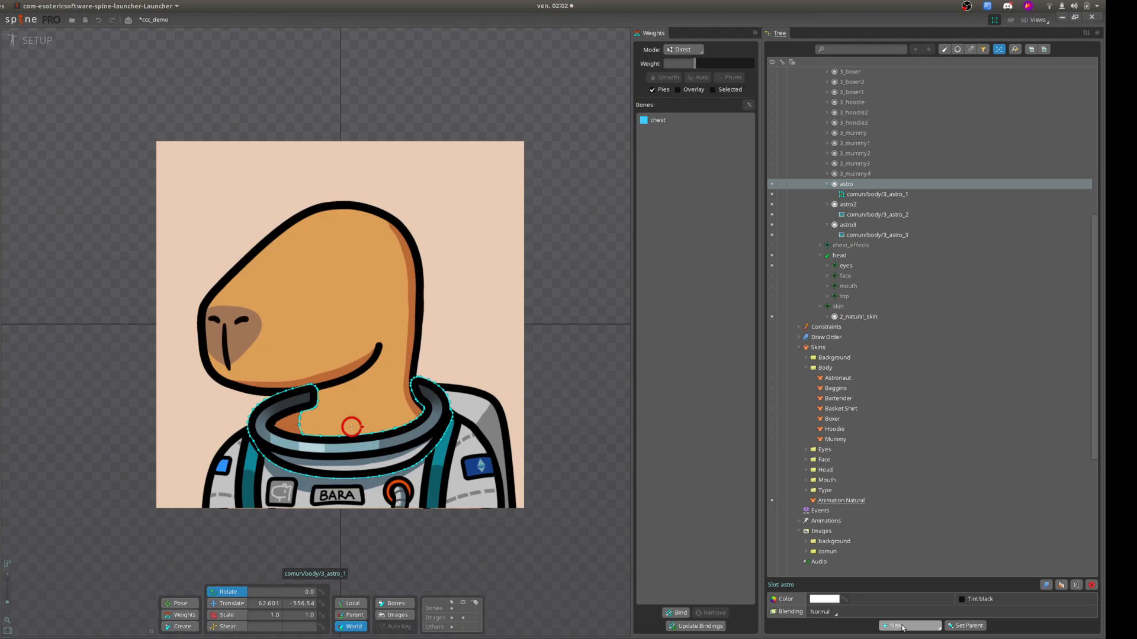
{"action": "left_click", "coordinate": [902, 627]}
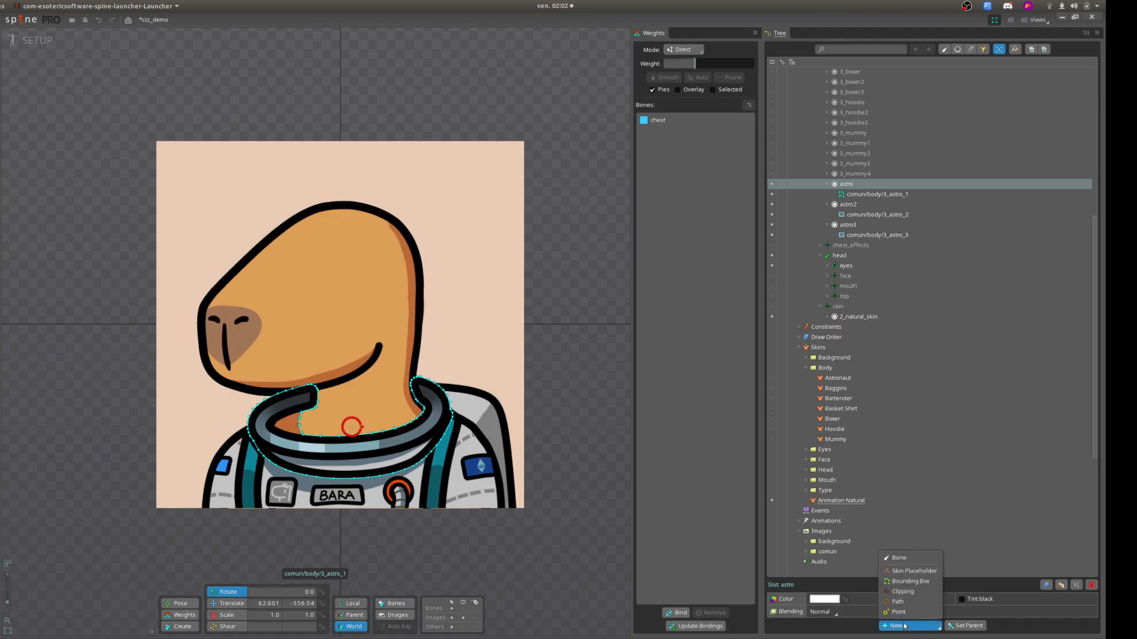
{"action": "left_click", "coordinate": [894, 572]}
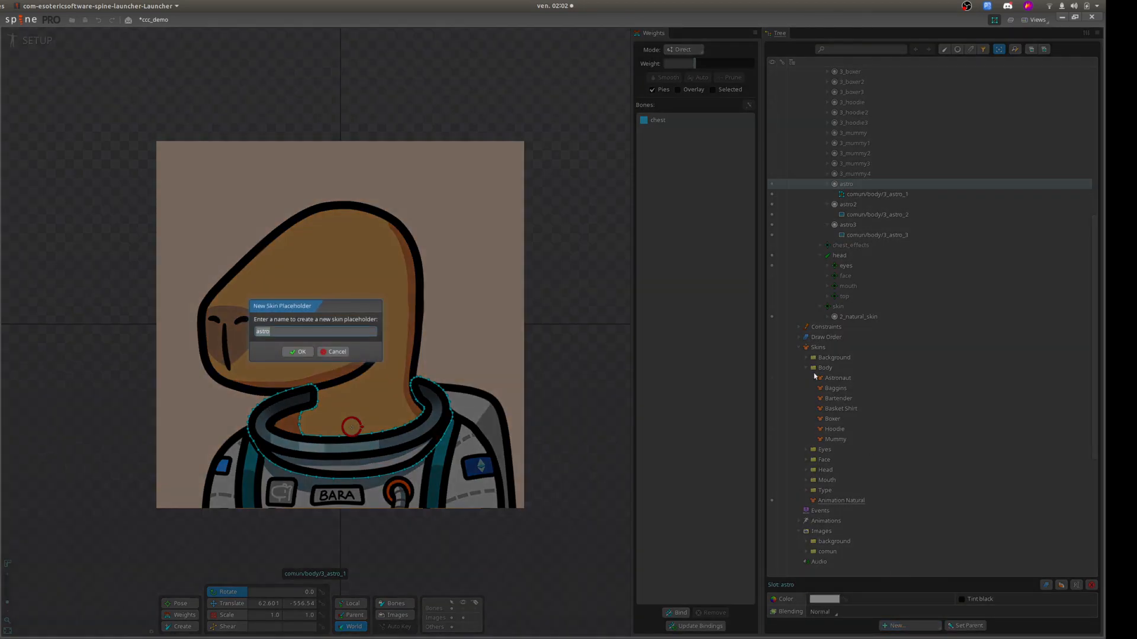
{"action": "left_click", "coordinate": [299, 352]}
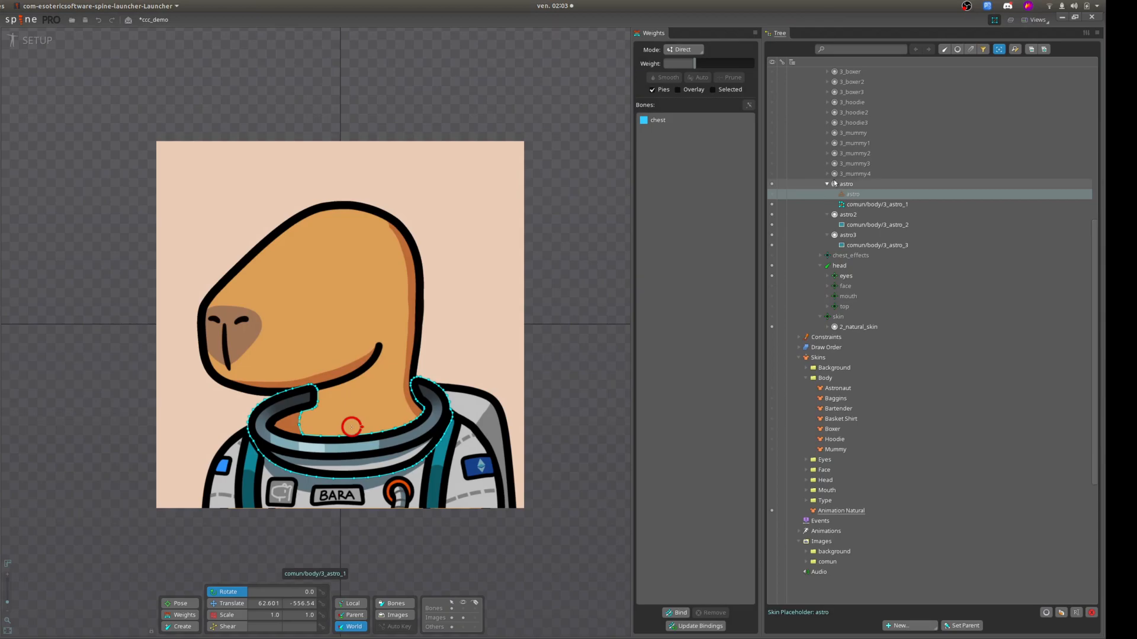
Add skin placeholders named astro2 and astro3 to the astro2 and astro3 slots respectively.
{"action": "left_click", "coordinate": [853, 217]}
{"action": "left_click", "coordinate": [909, 625]}
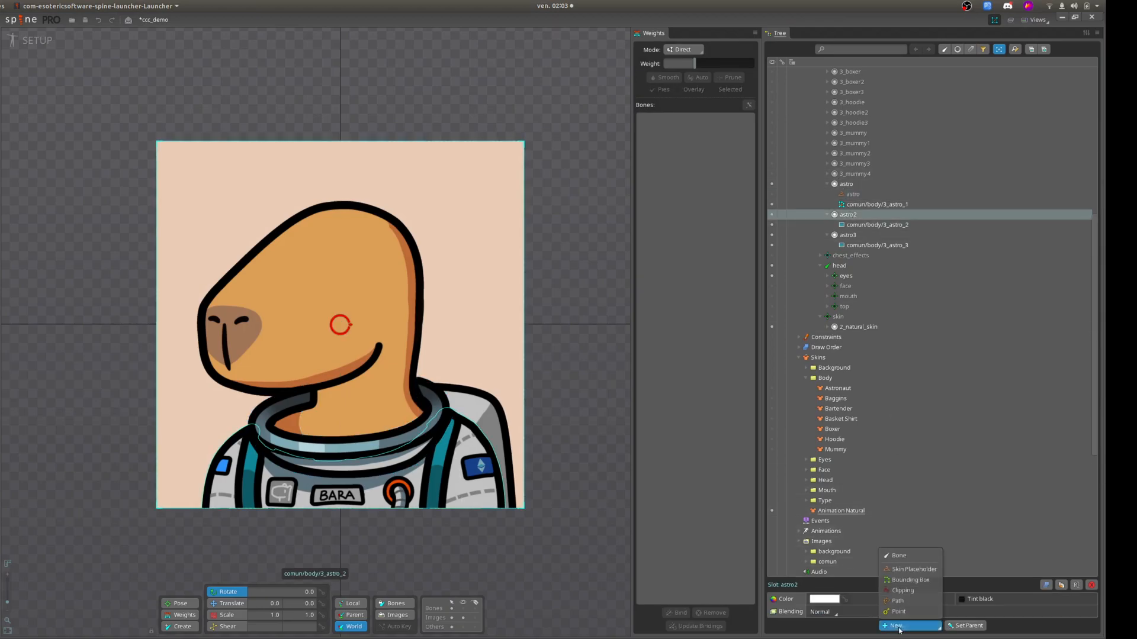
{"action": "left_click", "coordinate": [897, 577]}
{"action": "left_click", "coordinate": [299, 352]}
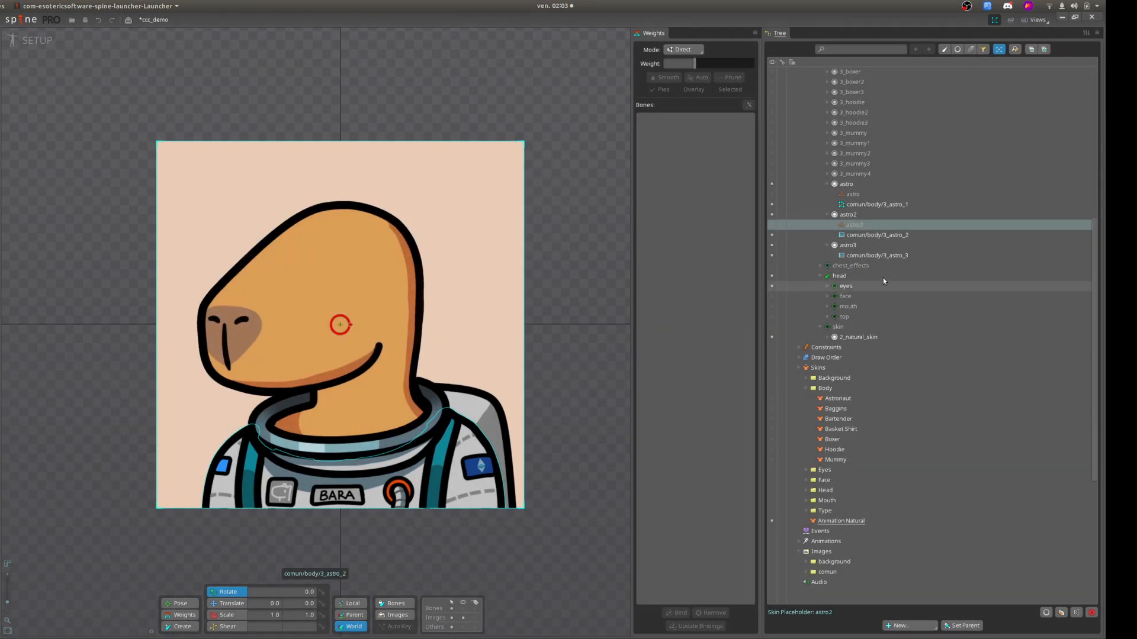
{"action": "left_click", "coordinate": [850, 245]}
{"action": "left_click", "coordinate": [909, 626]}
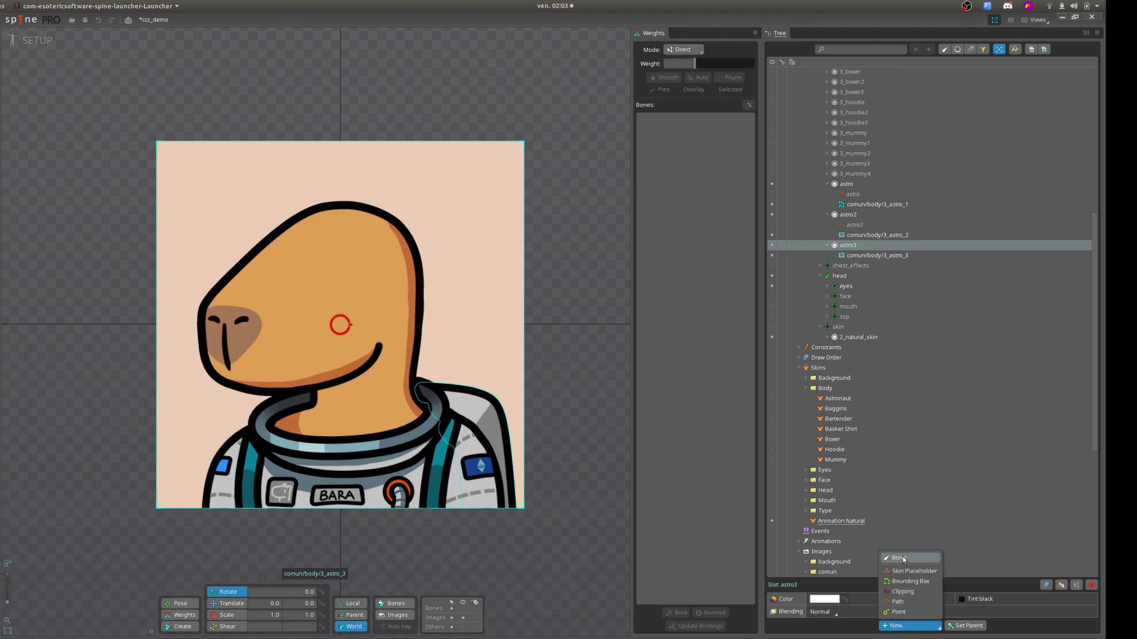
{"action": "left_click", "coordinate": [897, 577]}
{"action": "left_click", "coordinate": [299, 351]}
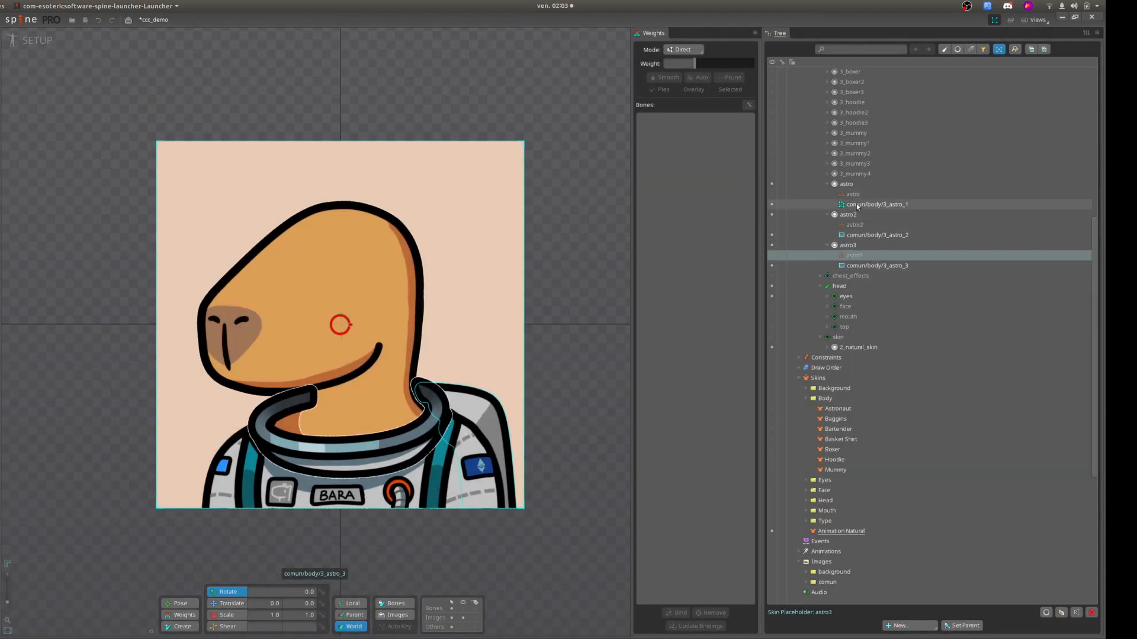
Move the 3_astro_1, 3_astro_2 and 3_astro_3 attachments into the skin placeholders of their respective slots.
{"action": "left_click_drag", "start_coordinate": [847, 206], "coordinate": [852, 194]}
{"action": "left_click_drag", "start_coordinate": [875, 235], "coordinate": [870, 226]}
{"action": "left_click_drag", "start_coordinate": [878, 266], "coordinate": [867, 253]}
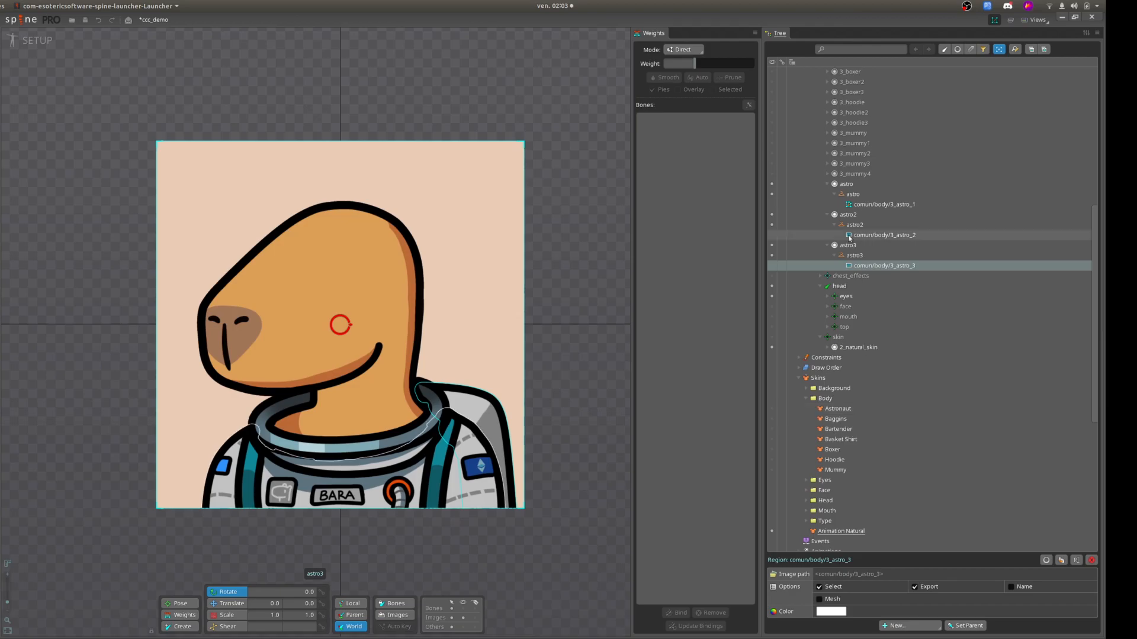
Duplicate the 3_astro_2 and 3_astro_3 region attachments together.
{"action": "mouse_move", "coordinate": [862, 239]}
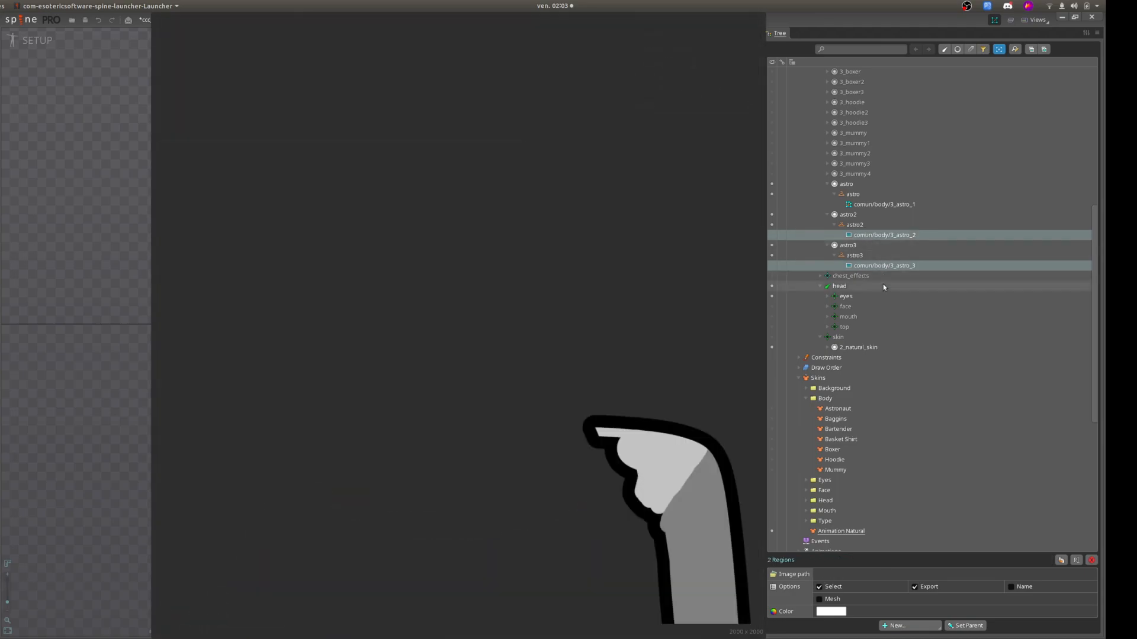
{"action": "left_click", "coordinate": [852, 235], "text": "ctrl"}
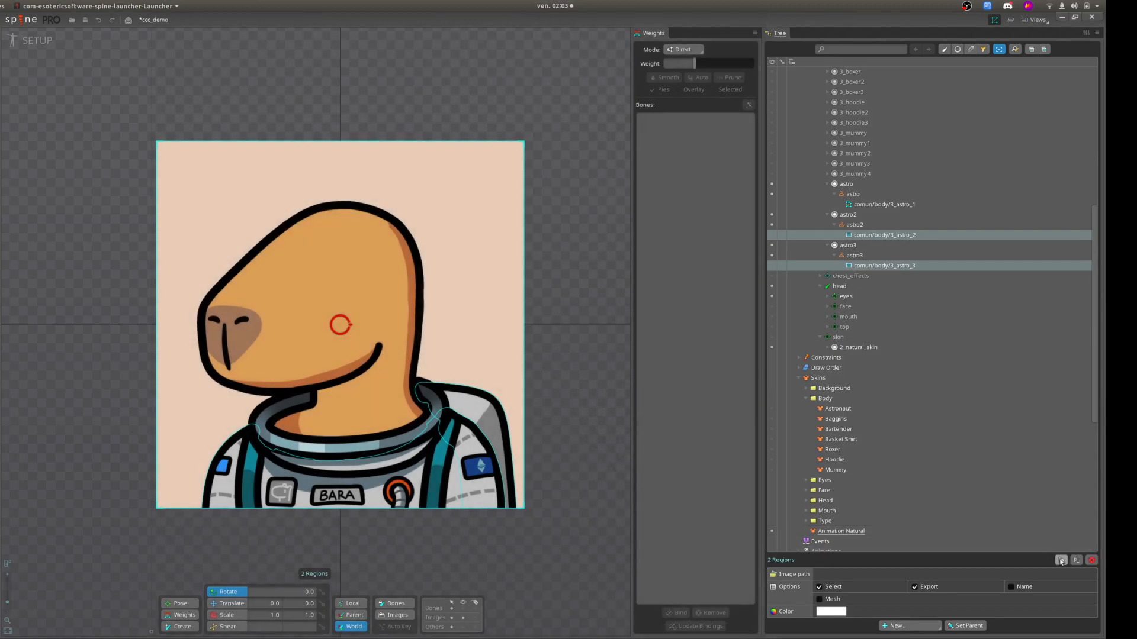
{"action": "left_click", "coordinate": [1062, 561]}
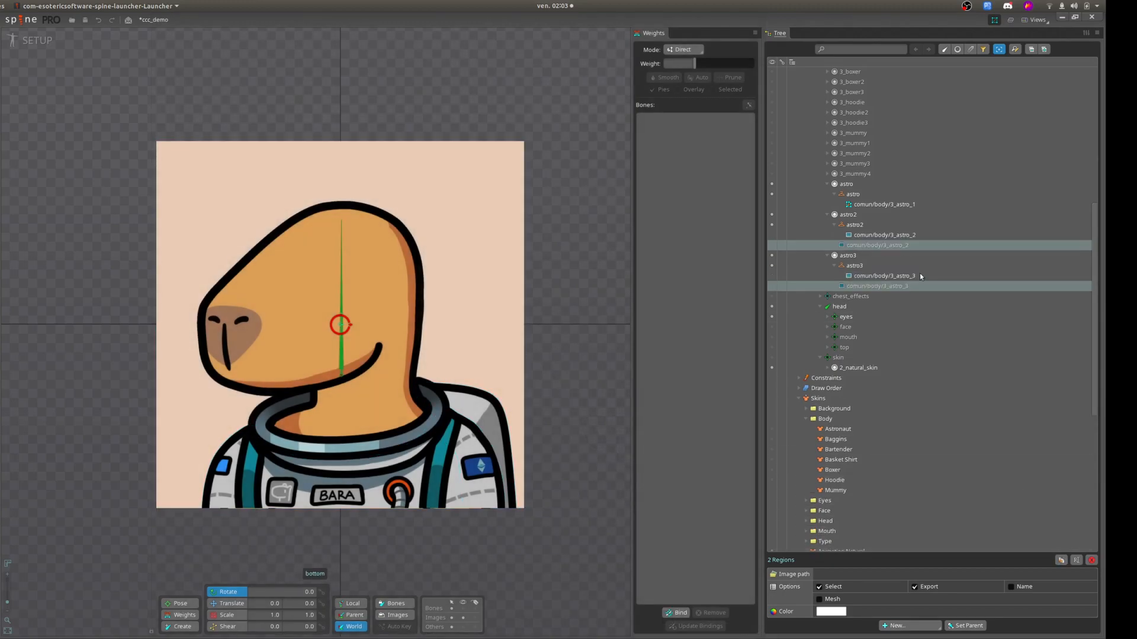
Create a linked mesh from the comun/body/3_astro_1 collar mesh in the astro slot.
{"action": "left_click", "coordinate": [850, 205]}
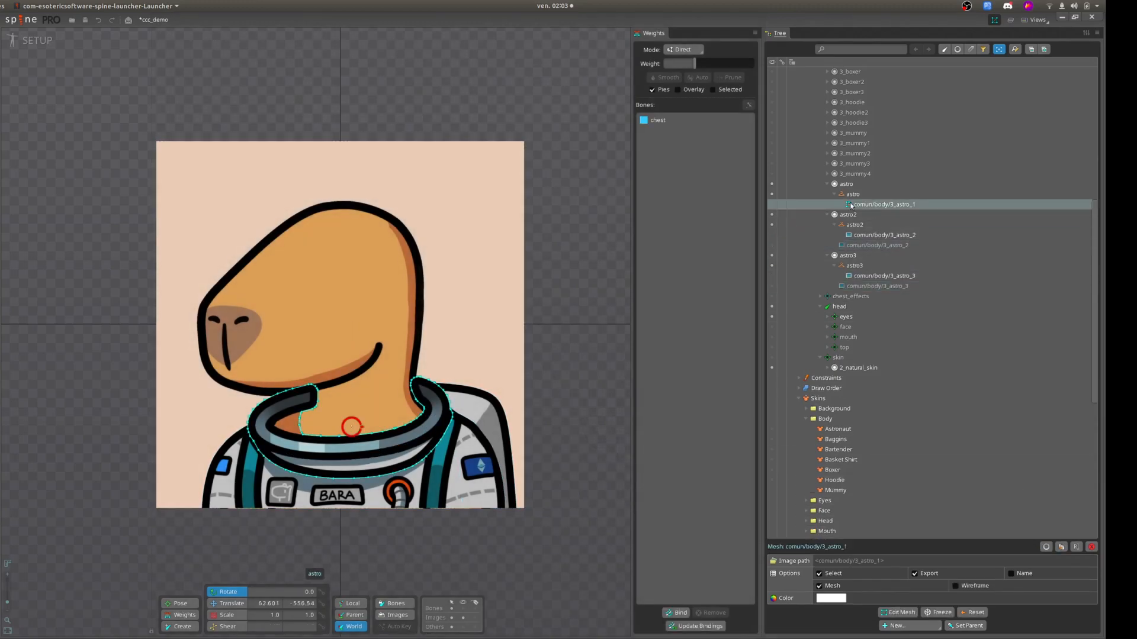
{"action": "mouse_move", "coordinate": [848, 206]}
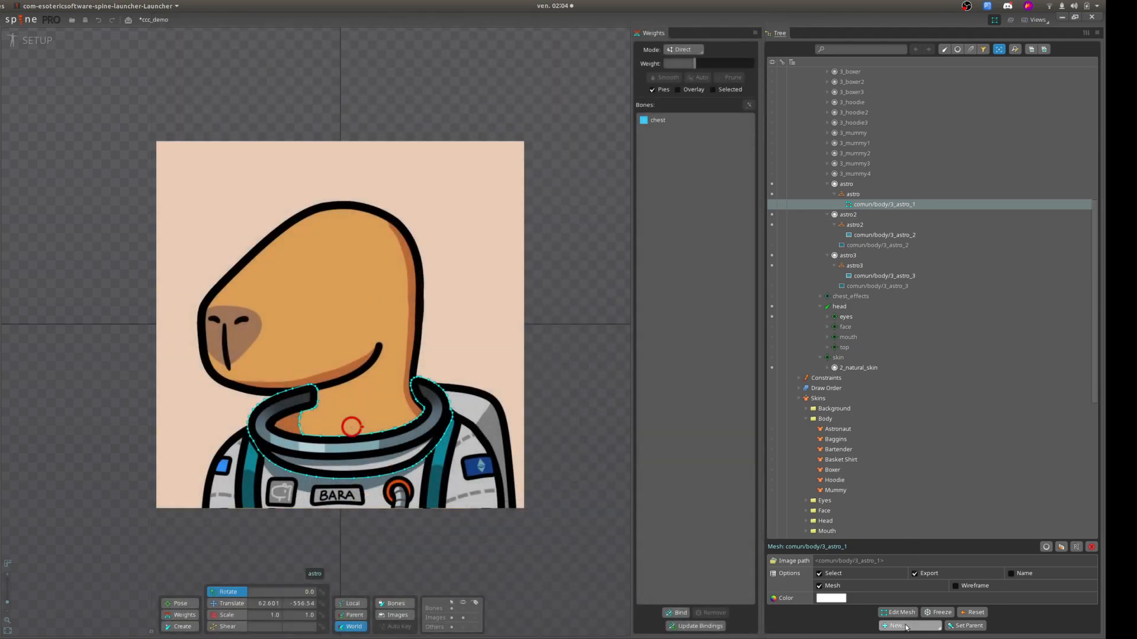
{"action": "left_click", "coordinate": [906, 627]}
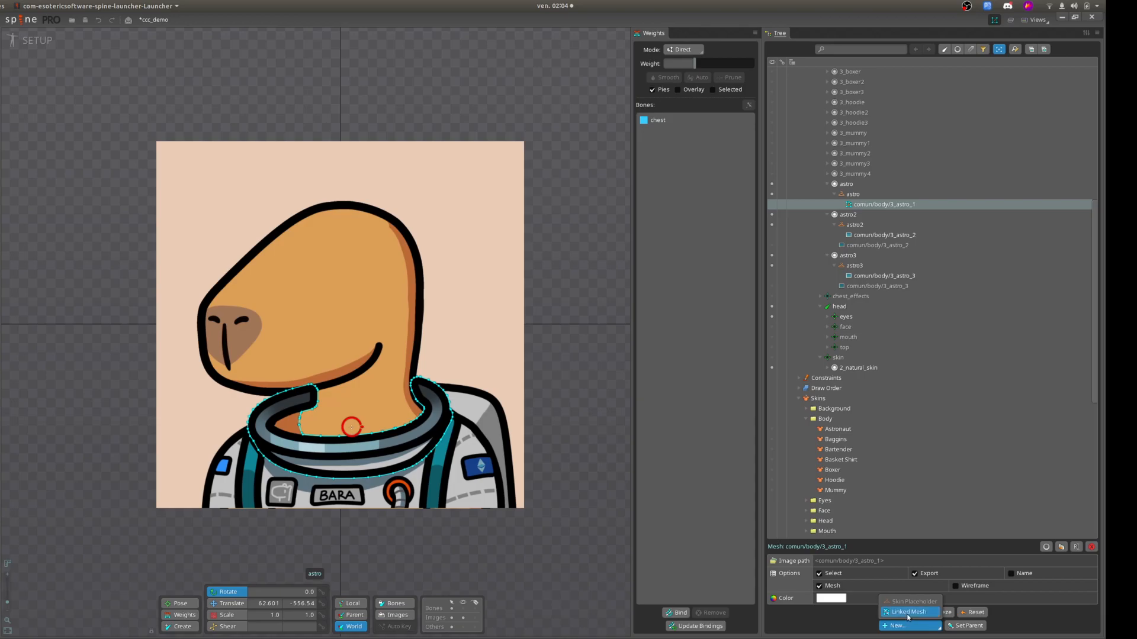
{"action": "left_click", "coordinate": [908, 612]}
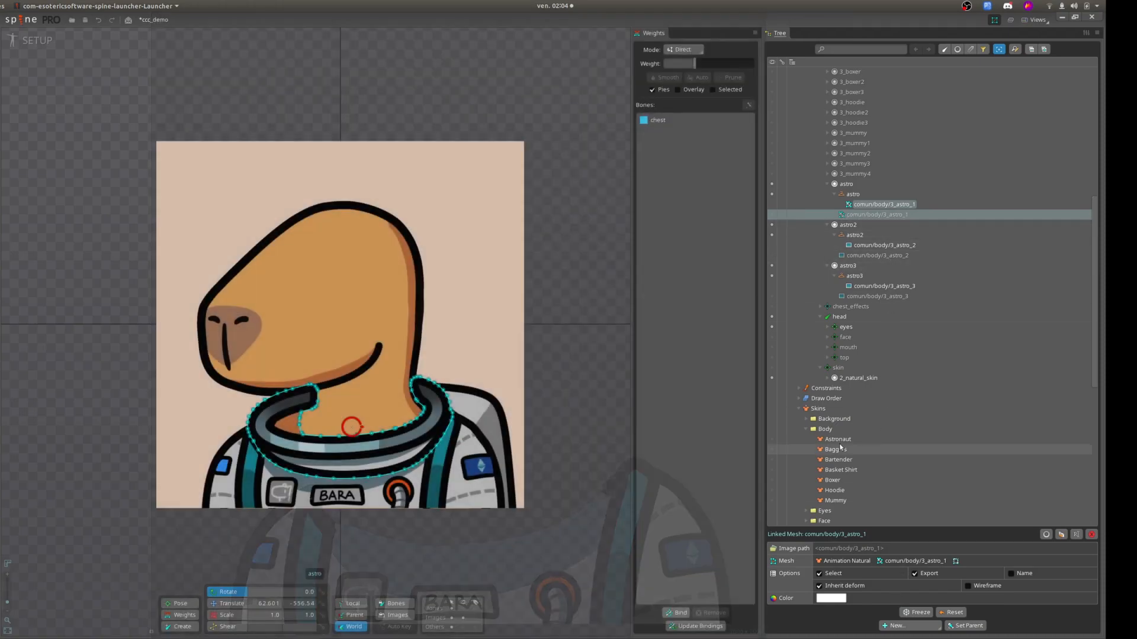
{"action": "scroll", "coordinate": [815, 425], "scroll_direction": "down", "scroll_amount": 2}
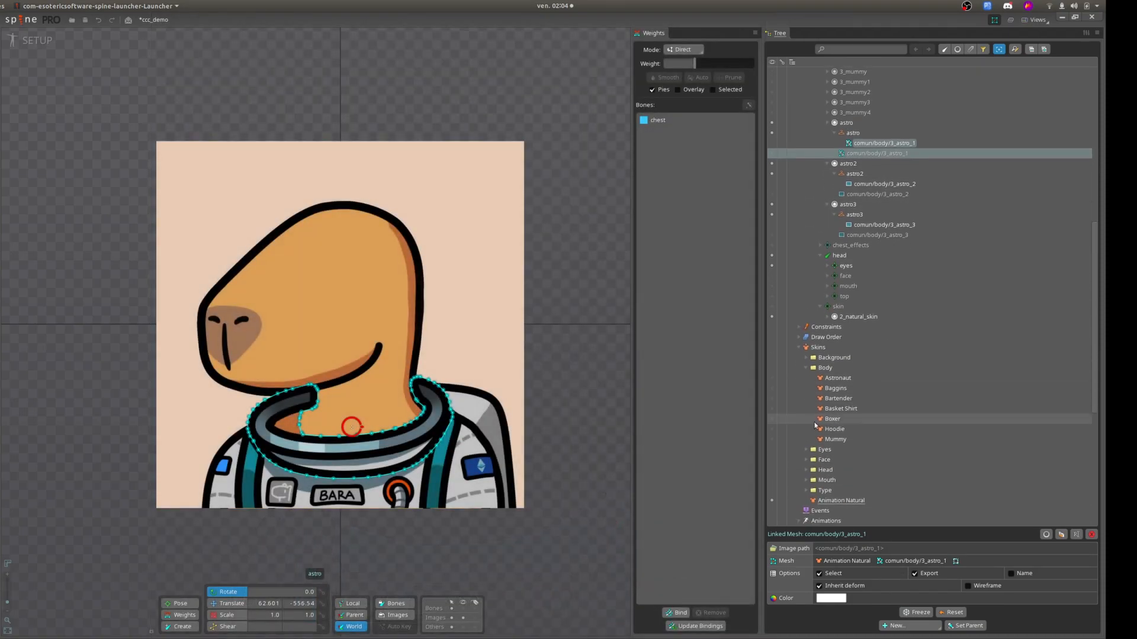
Activate the Astronaut skin and move the 3_astro_1 linked mesh and the 3_astro_2 and 3_astro_3 duplicates into the astro, astro2 and astro3 placeholders.
{"action": "left_click", "coordinate": [773, 378]}
{"action": "scroll", "coordinate": [880, 386], "scroll_direction": "up", "scroll_amount": 4}
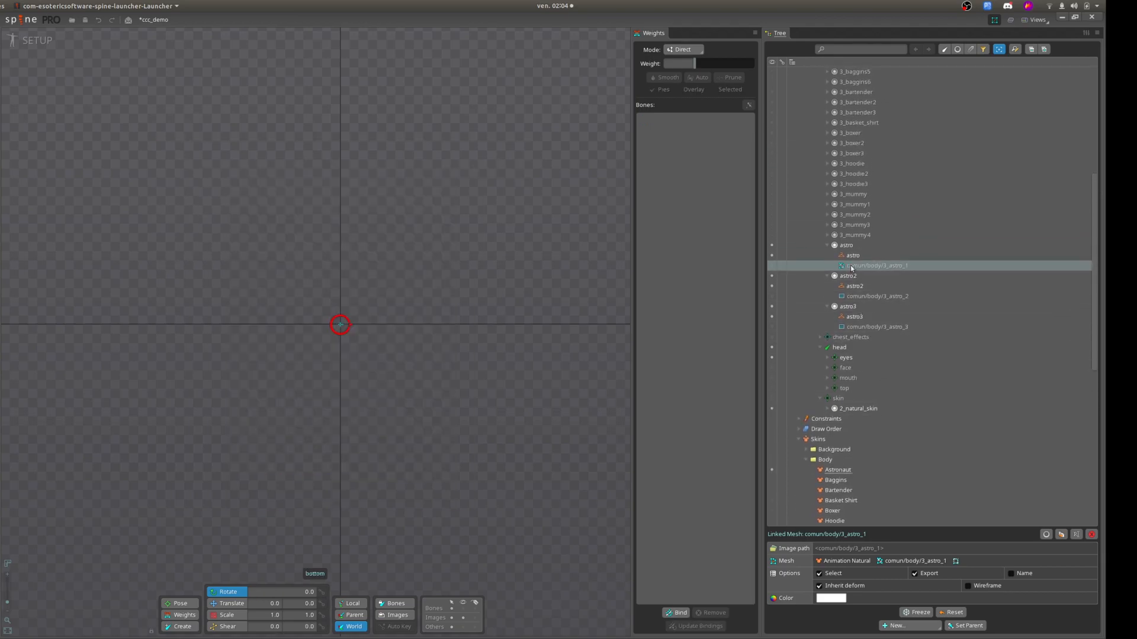
{"action": "left_click", "coordinate": [852, 267]}
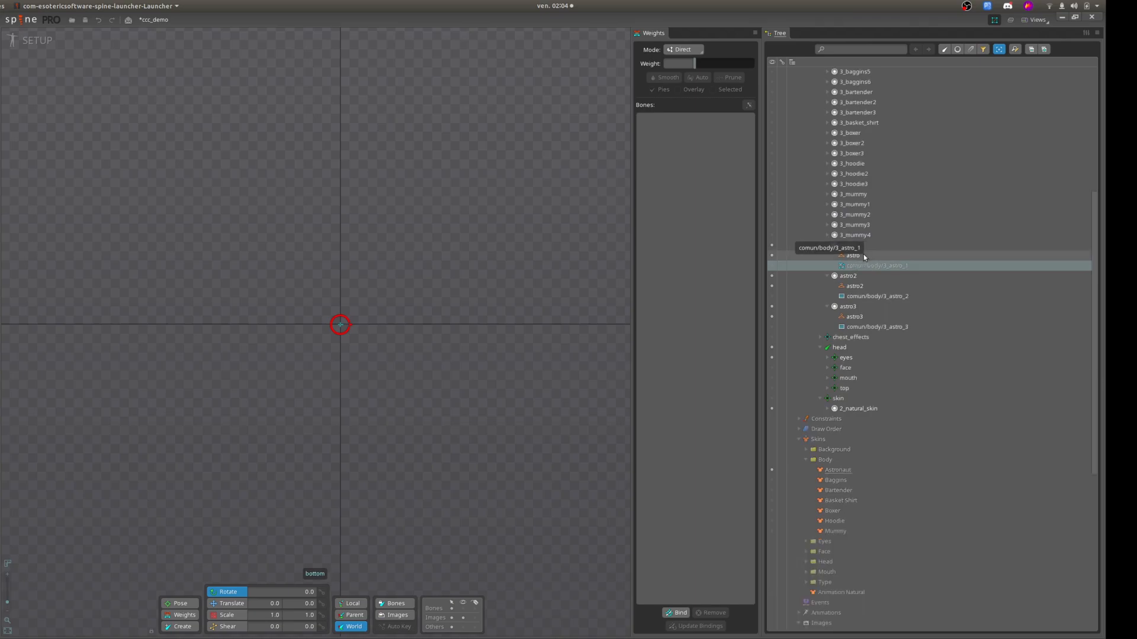
{"action": "left_click_drag", "start_coordinate": [863, 257], "coordinate": [863, 257]}
{"action": "left_click_drag", "start_coordinate": [848, 298], "coordinate": [861, 286]}
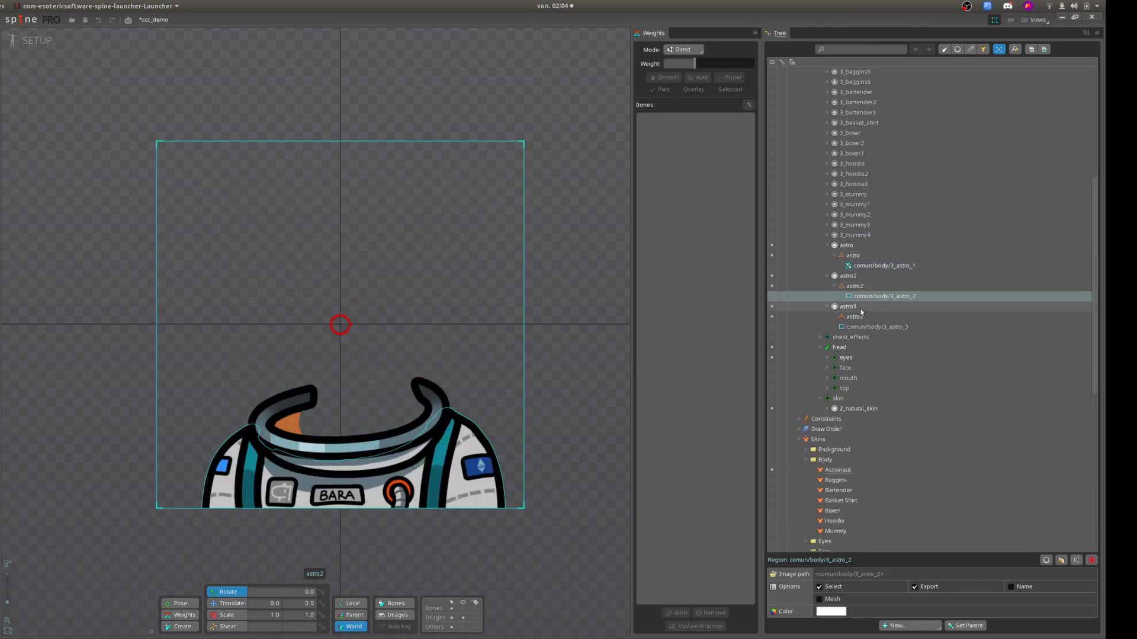
{"action": "left_click_drag", "start_coordinate": [848, 328], "coordinate": [863, 319]}
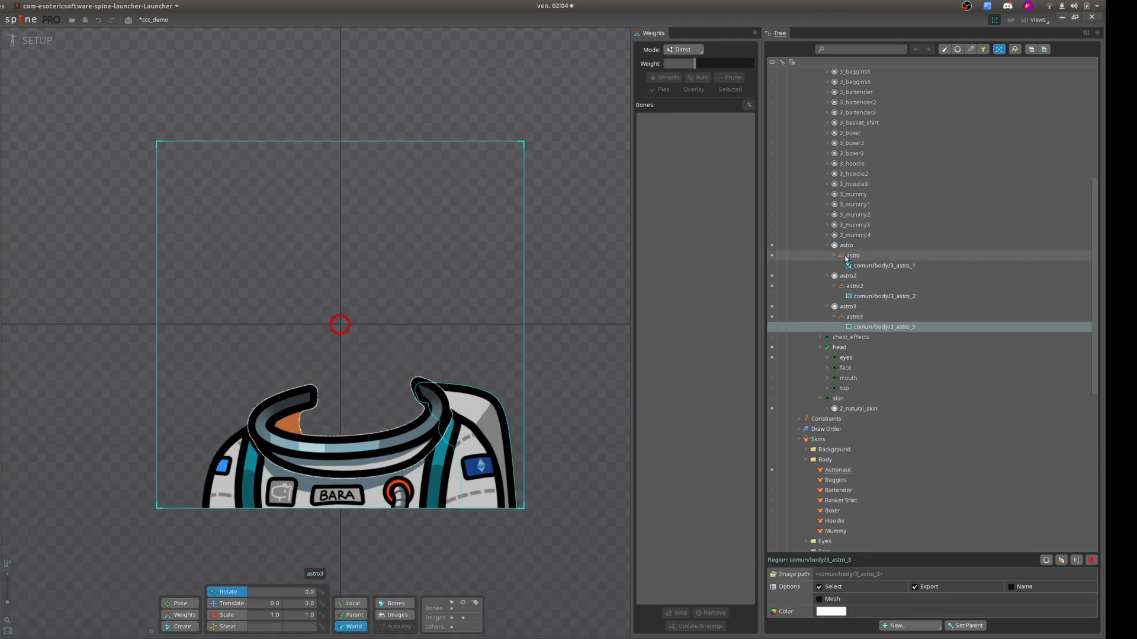
Play the Idle Natural animation with the Astronaut skin and inspect the astro bone and the collar's attachments.
{"action": "scroll", "coordinate": [811, 396], "scroll_direction": "down", "scroll_amount": 3}
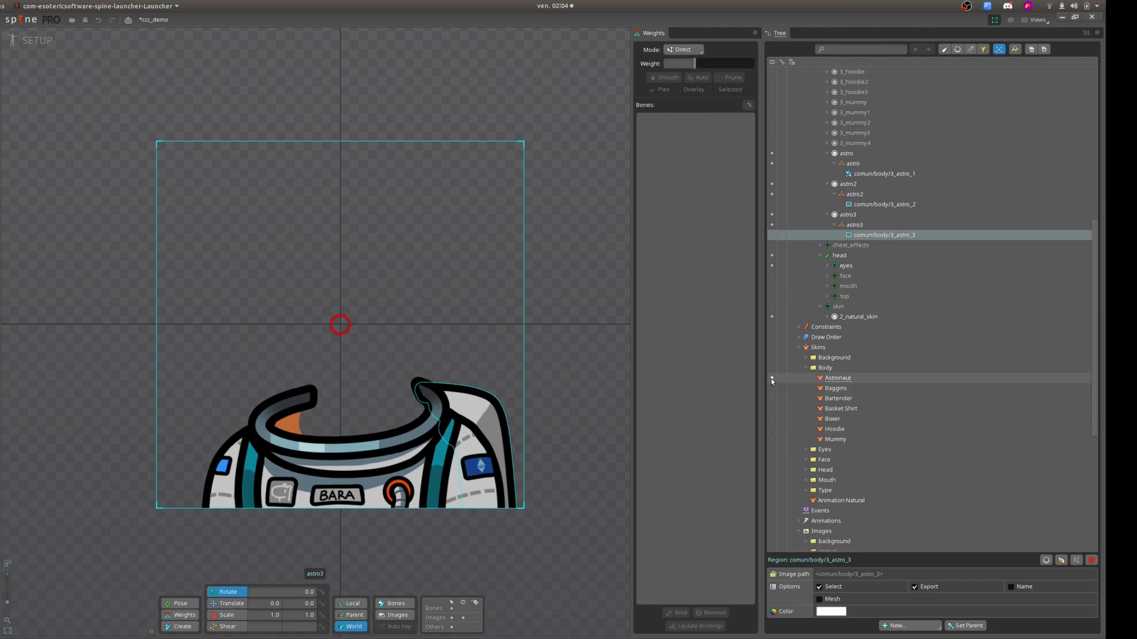
{"action": "left_click_drag", "start_coordinate": [569, 312], "coordinate": [571, 321]}
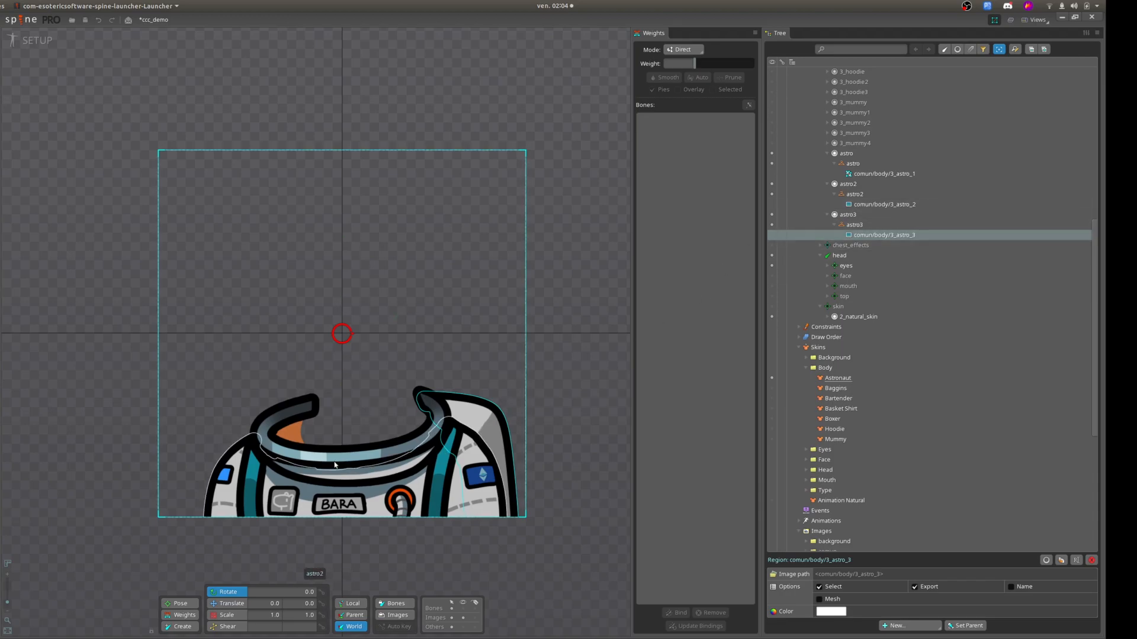
{"action": "left_click", "coordinate": [28, 41]}
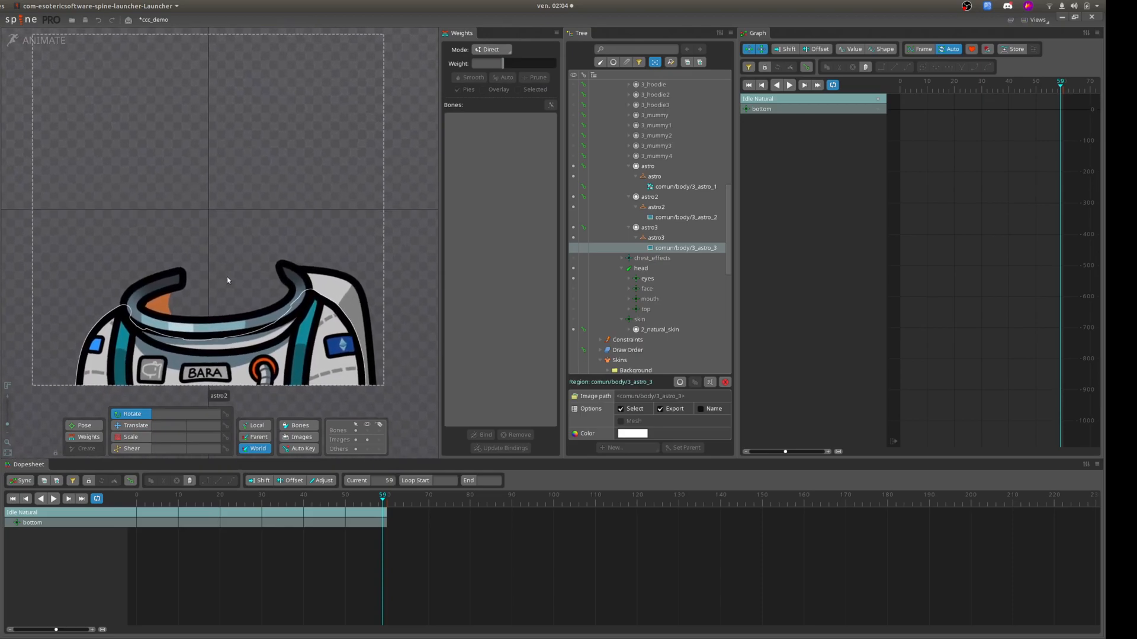
{"action": "left_click", "coordinate": [52, 499]}
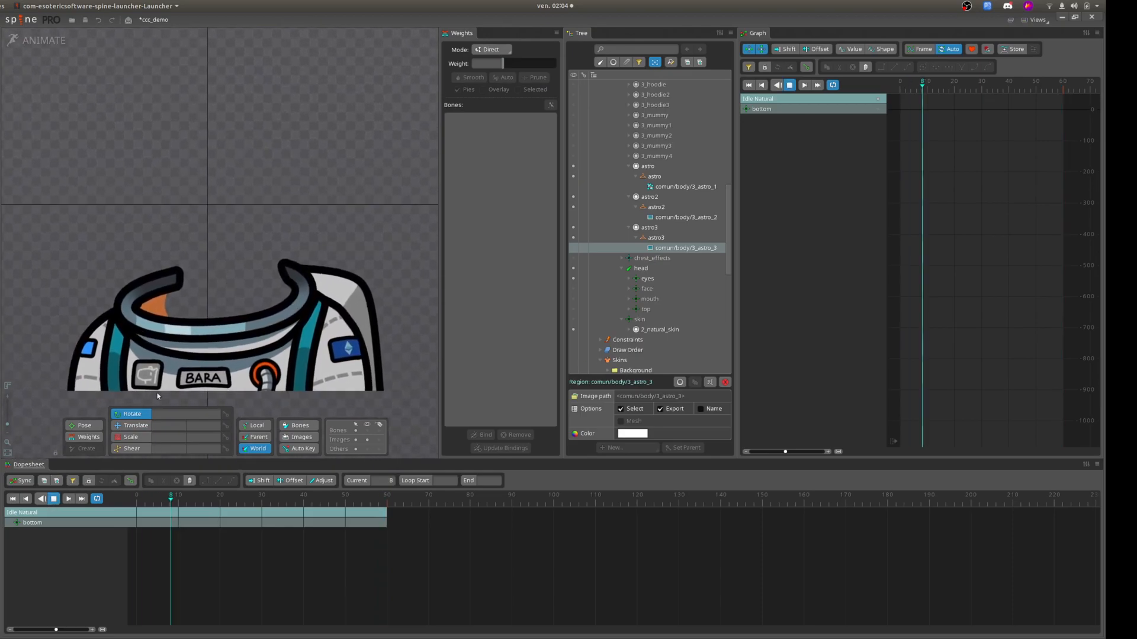
{"action": "left_click", "coordinate": [177, 342]}
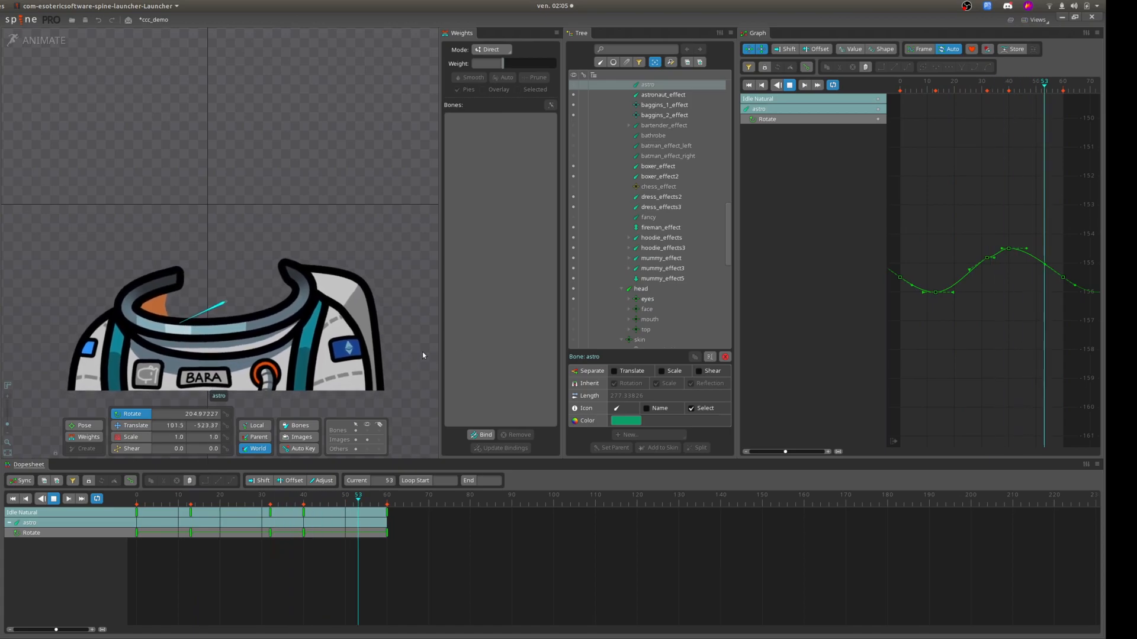
{"action": "scroll", "coordinate": [675, 204], "scroll_direction": "up", "scroll_amount": 4}
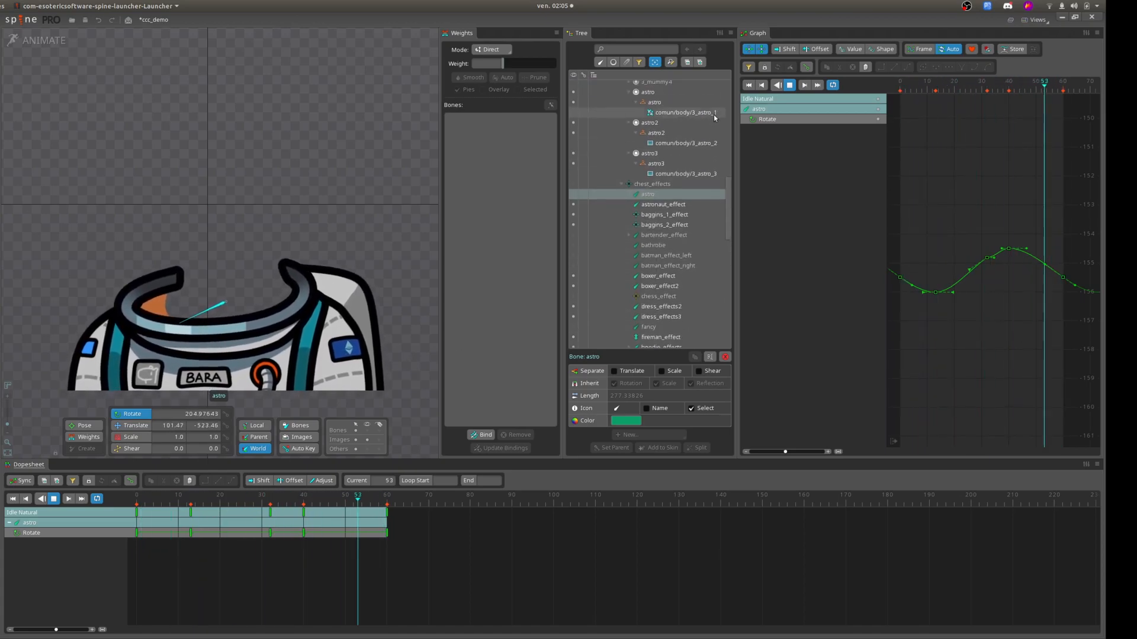
{"action": "scroll", "coordinate": [715, 113], "scroll_direction": "up", "scroll_amount": 2}
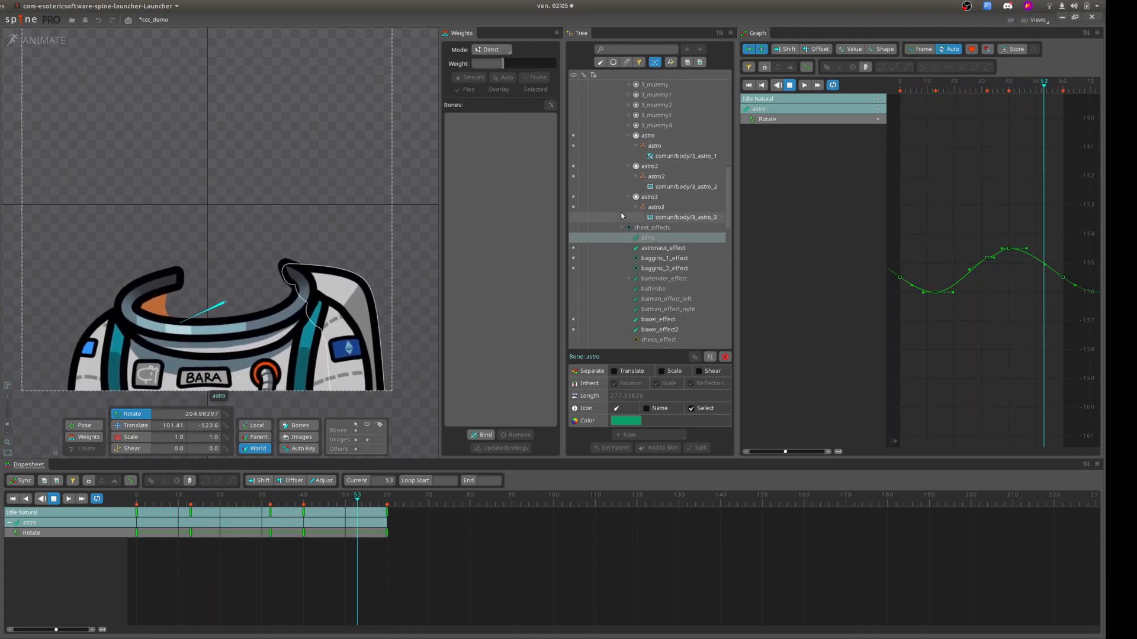
{"action": "scroll", "coordinate": [628, 224], "scroll_direction": "down", "scroll_amount": 10}
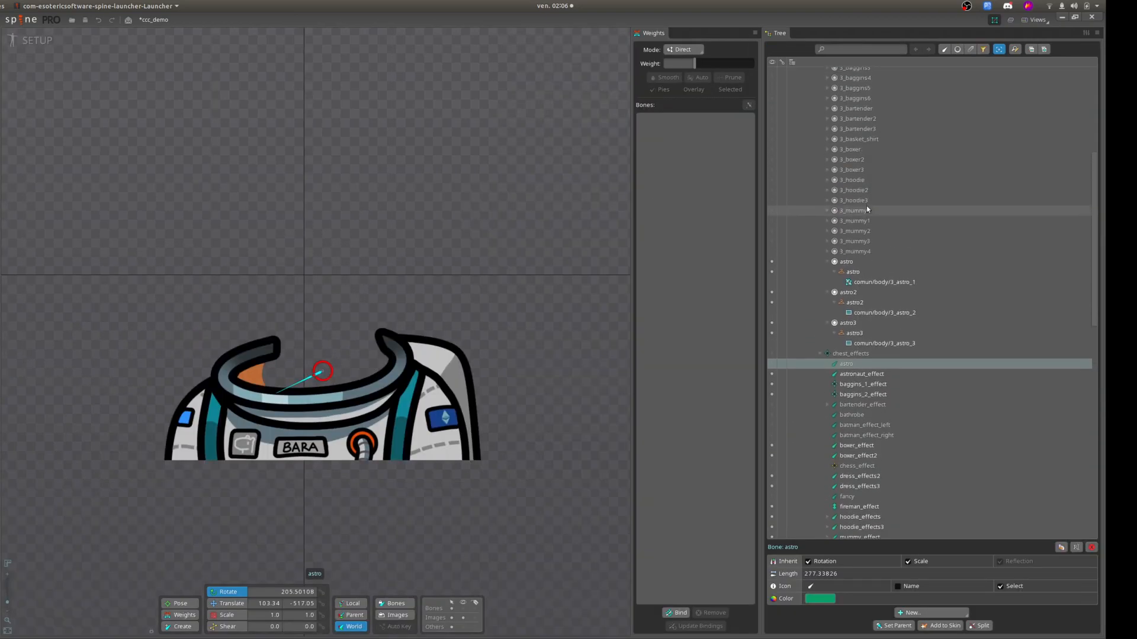
Return to setup mode and delete the astro, astro2 and astro3 slots with their placeholders and attachments.
{"action": "scroll", "coordinate": [865, 237], "scroll_direction": "up", "scroll_amount": 2}
{"action": "left_click", "coordinate": [864, 307], "text": "shift"}
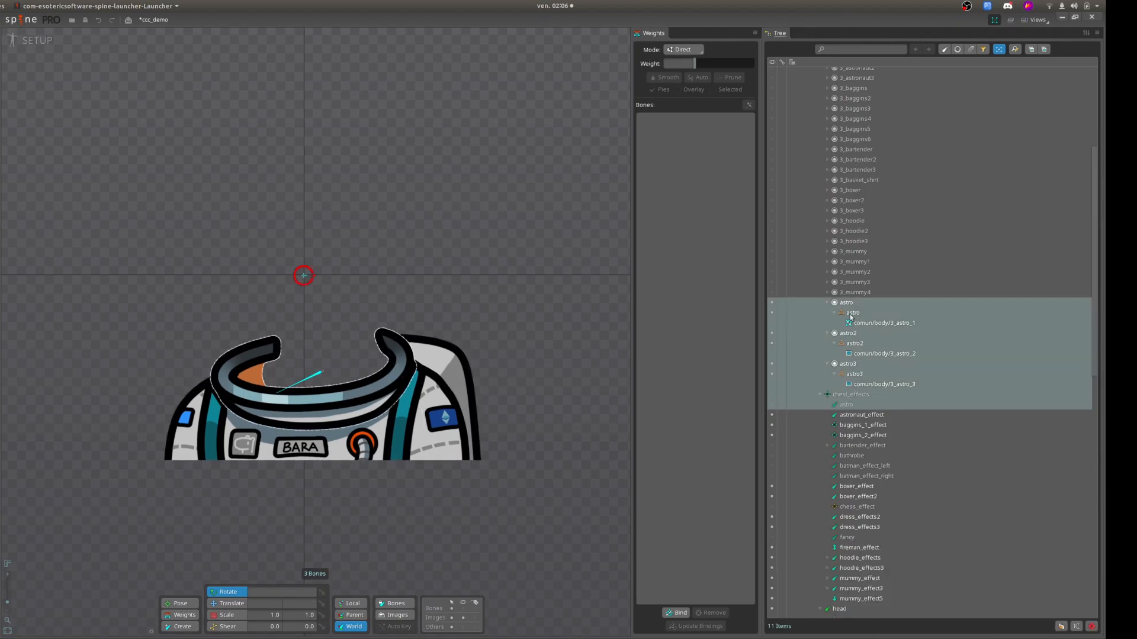
{"action": "left_click", "coordinate": [847, 303]}
{"action": "left_click", "coordinate": [866, 386], "text": "shift"}
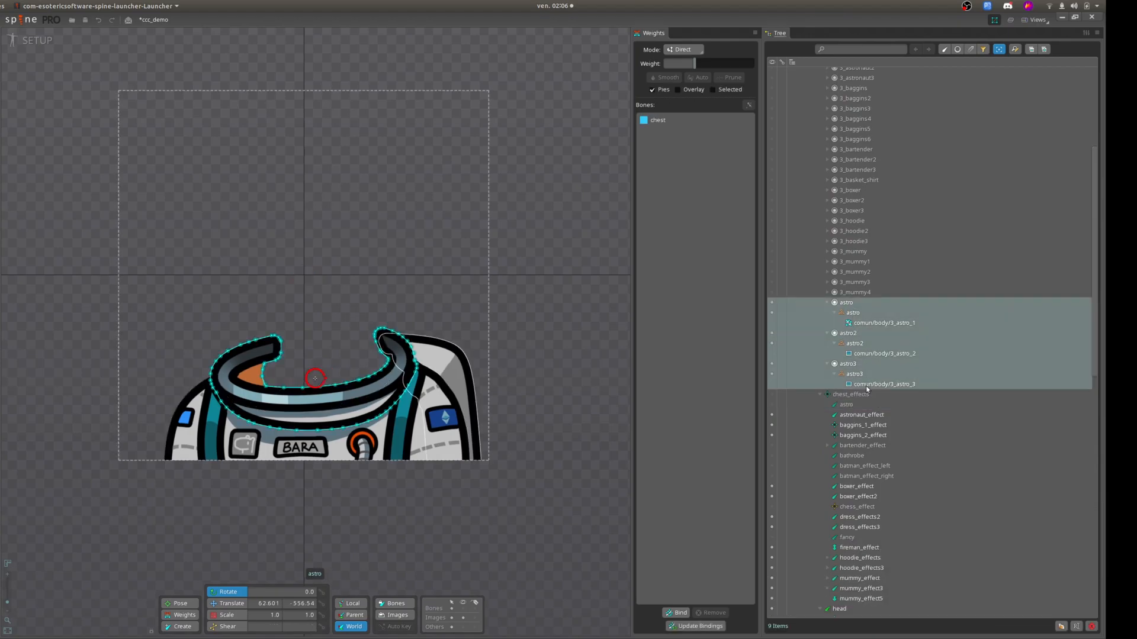
{"action": "key", "text": "Delete"}
{"action": "left_click", "coordinate": [306, 345]}
Activate the Animation Natural skin and show the astronaut attachments in the 3_astronaut, 3_astronaut2 and 3_astronaut3 slots.
{"action": "scroll", "coordinate": [875, 232], "scroll_direction": "up", "scroll_amount": 5}
{"action": "left_click", "coordinate": [826, 262]}
{"action": "scroll", "coordinate": [873, 425], "scroll_direction": "down", "scroll_amount": 5}
{"action": "scroll", "coordinate": [874, 425], "scroll_direction": "down", "scroll_amount": 8}
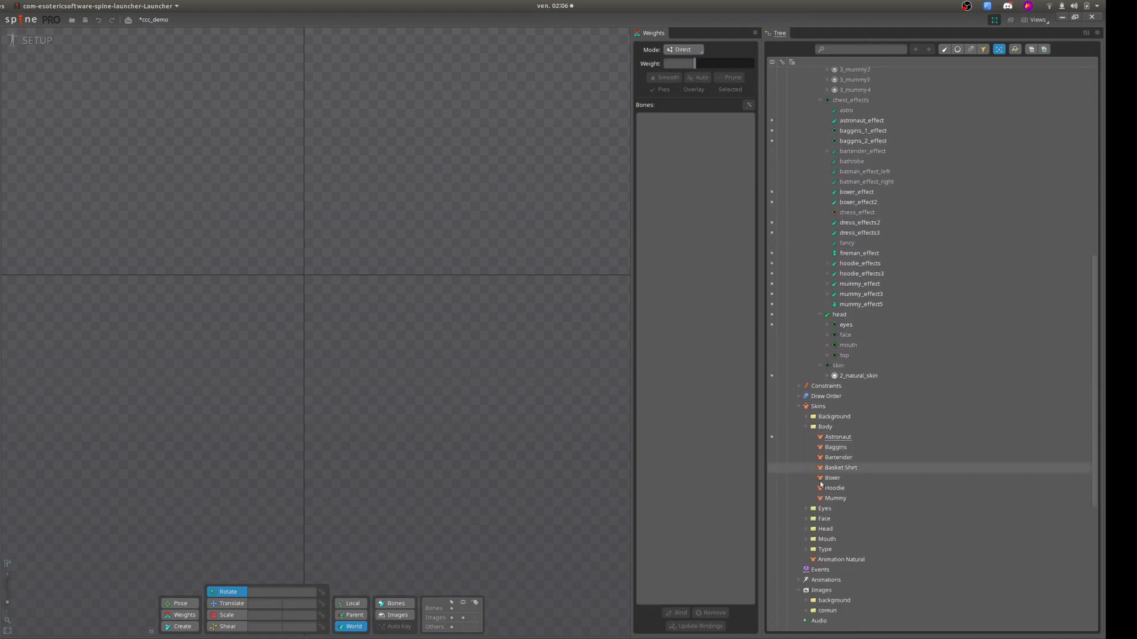
{"action": "left_click", "coordinate": [772, 480]}
{"action": "scroll", "coordinate": [875, 247], "scroll_direction": "up", "scroll_amount": 12}
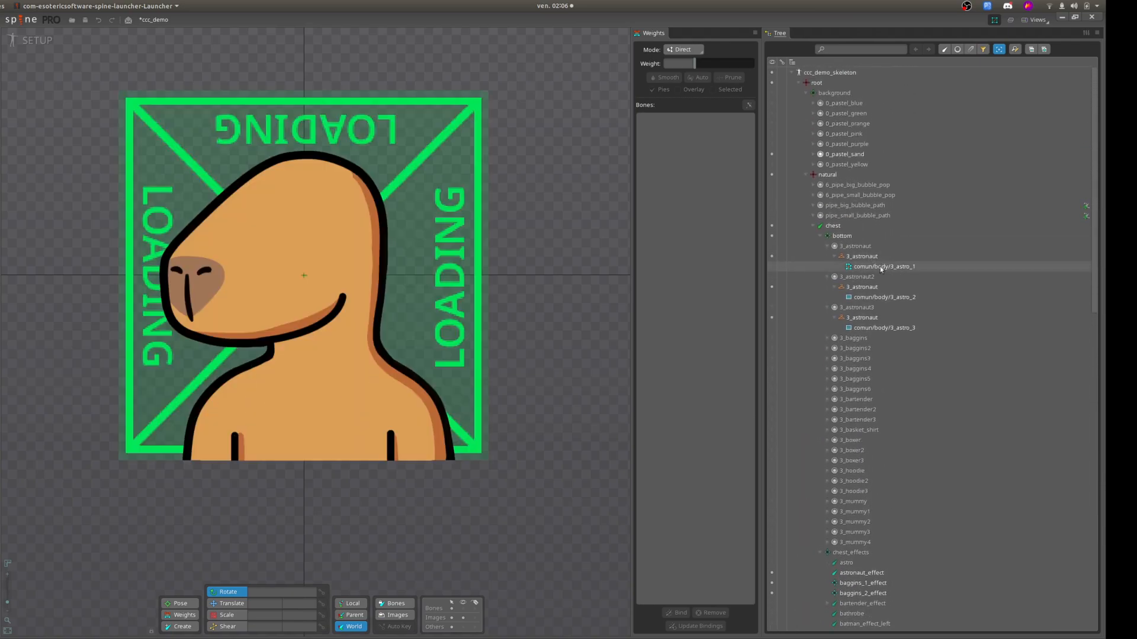
{"action": "left_click", "coordinate": [869, 327]}
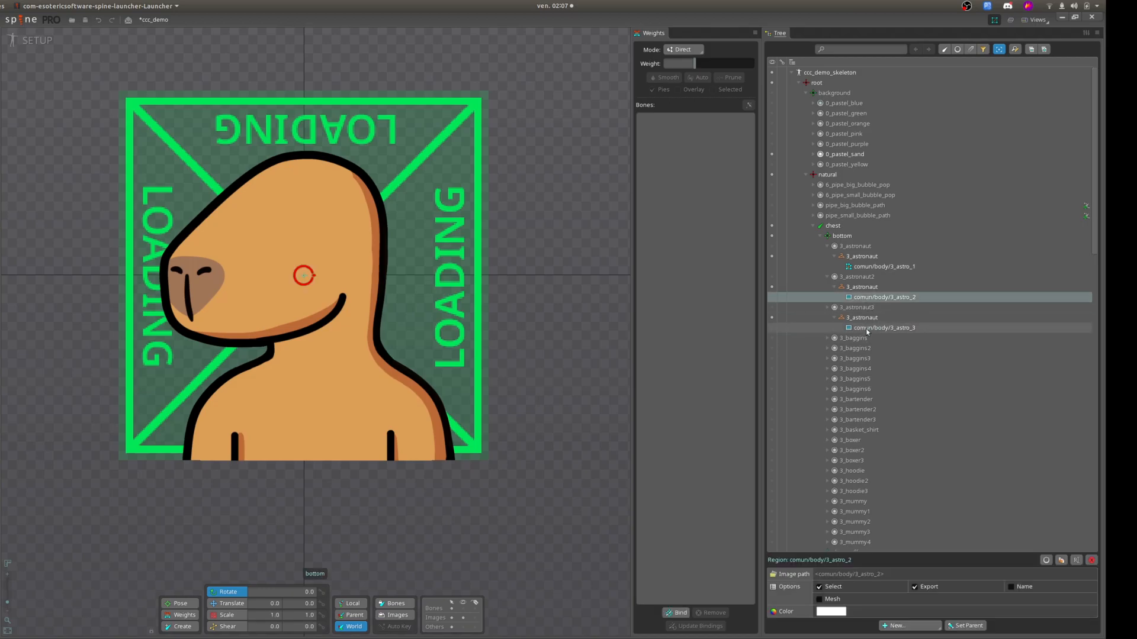
{"action": "left_click", "coordinate": [862, 268]}
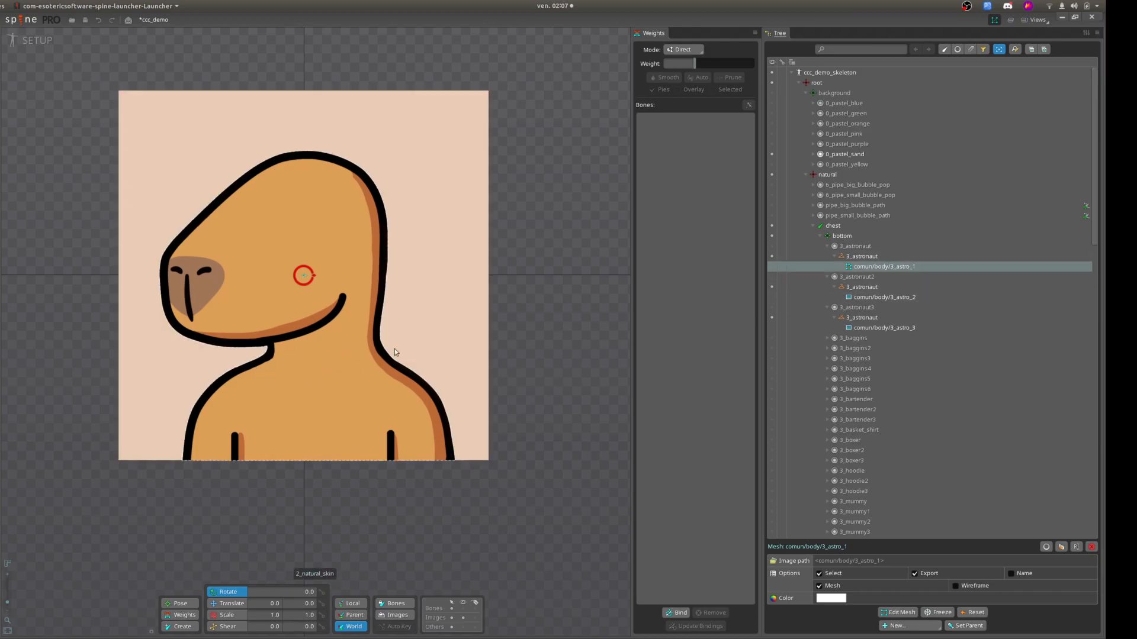
{"action": "left_click", "coordinate": [771, 253]}
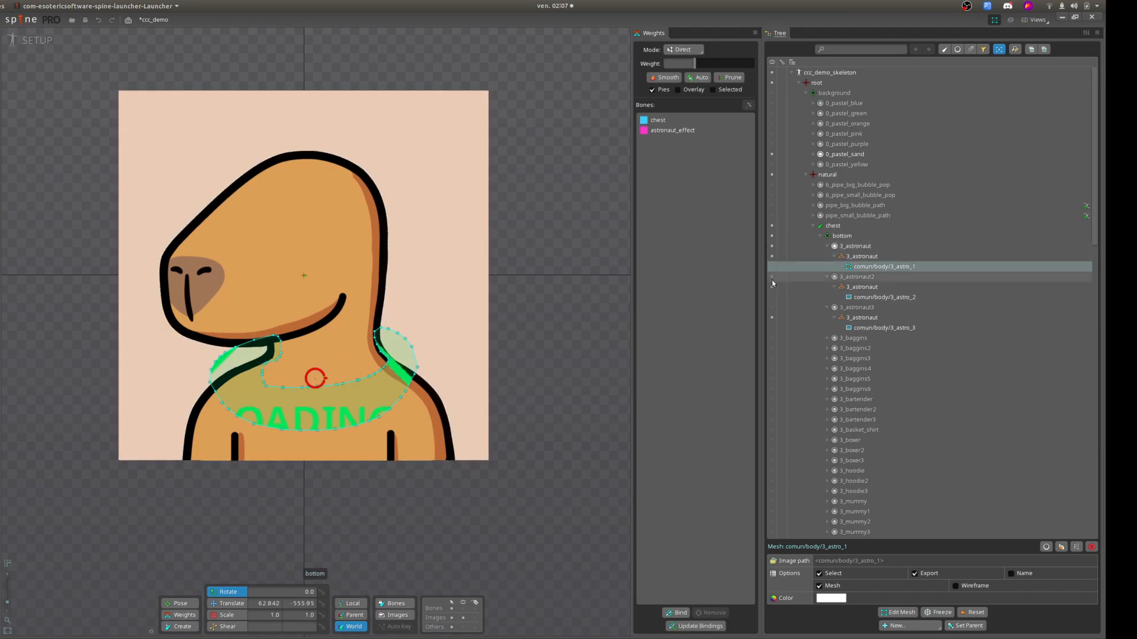
Preview the collar mesh's movement in the Idle Natural animation, and return to setup mode.
{"action": "left_click", "coordinate": [33, 40]}
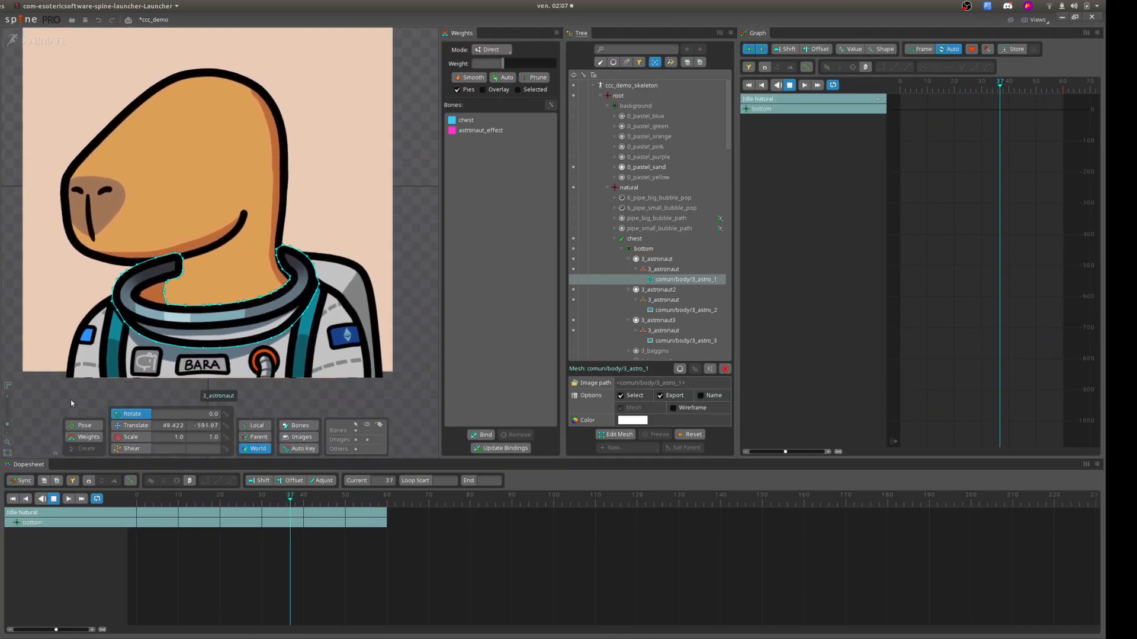
{"action": "scroll", "coordinate": [109, 392], "scroll_direction": "up", "scroll_amount": 4}
{"action": "left_click_drag", "start_coordinate": [150, 368], "coordinate": [116, 423]}
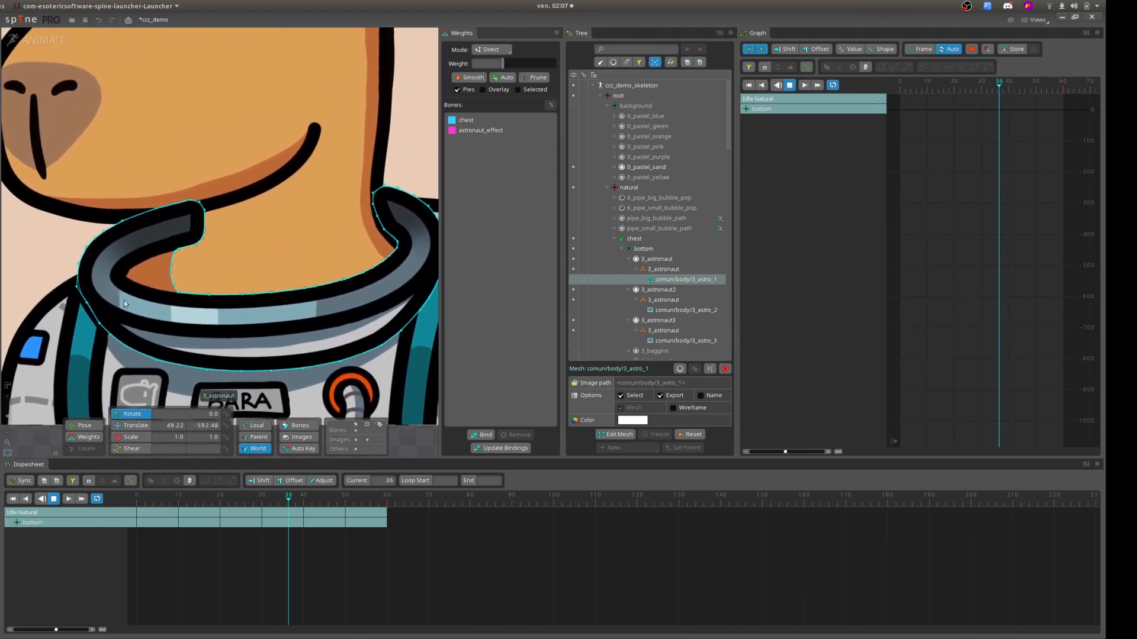
{"action": "scroll", "coordinate": [237, 323], "scroll_direction": "down", "scroll_amount": 2}
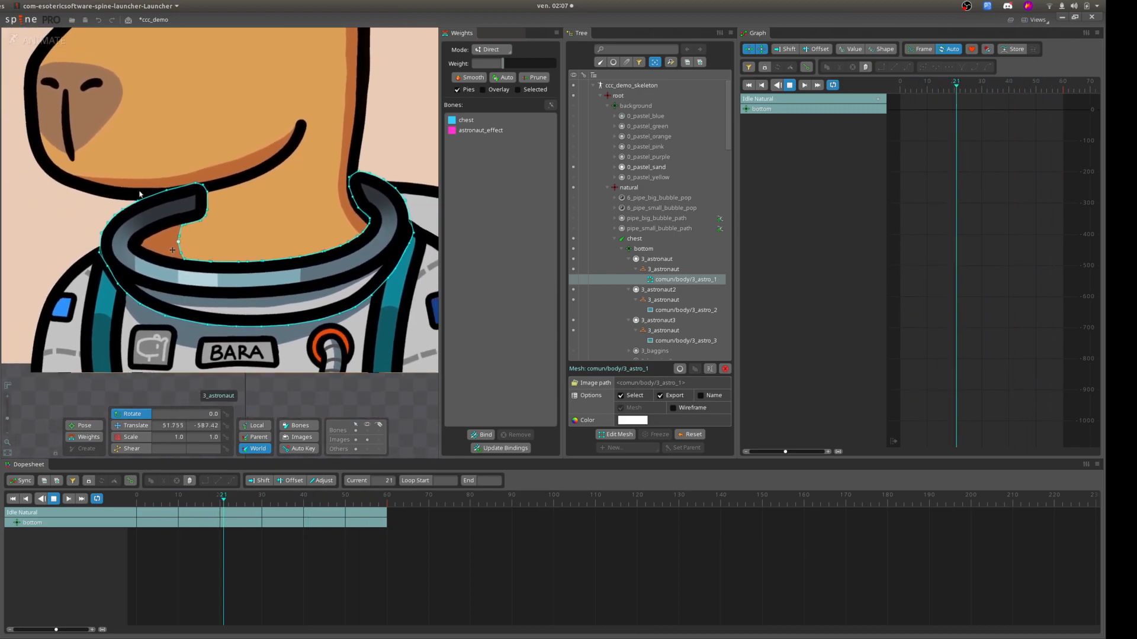
{"action": "left_click", "coordinate": [37, 42]}
{"action": "scroll", "coordinate": [834, 302], "scroll_direction": "down", "scroll_amount": 6}
{"action": "scroll", "coordinate": [826, 343], "scroll_direction": "down", "scroll_amount": 5}
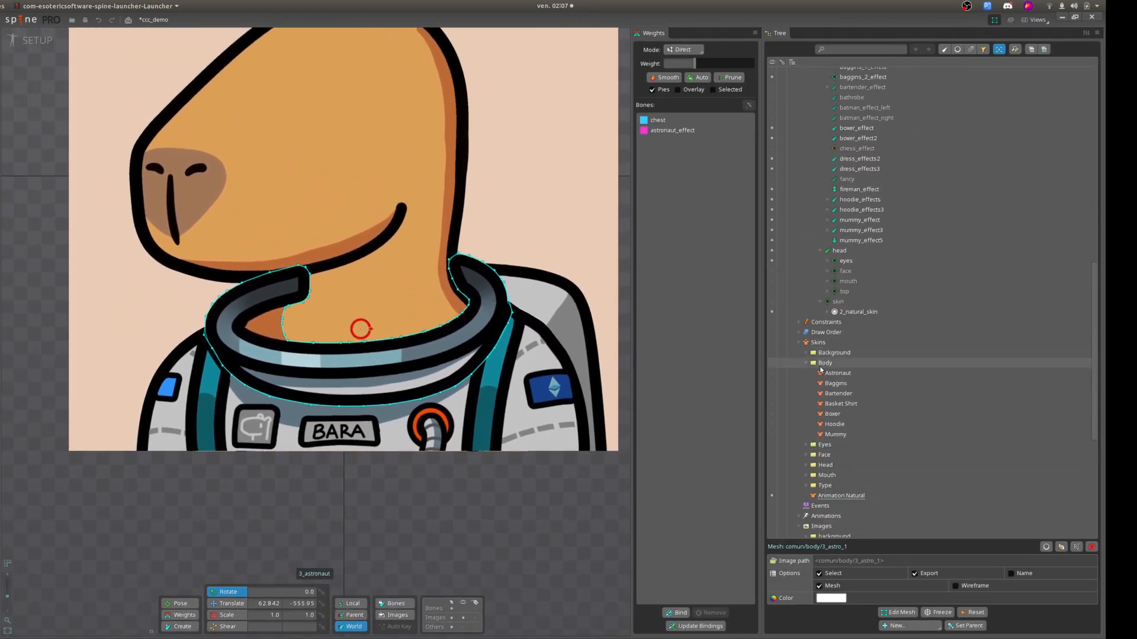
{"action": "left_click", "coordinate": [772, 374]}
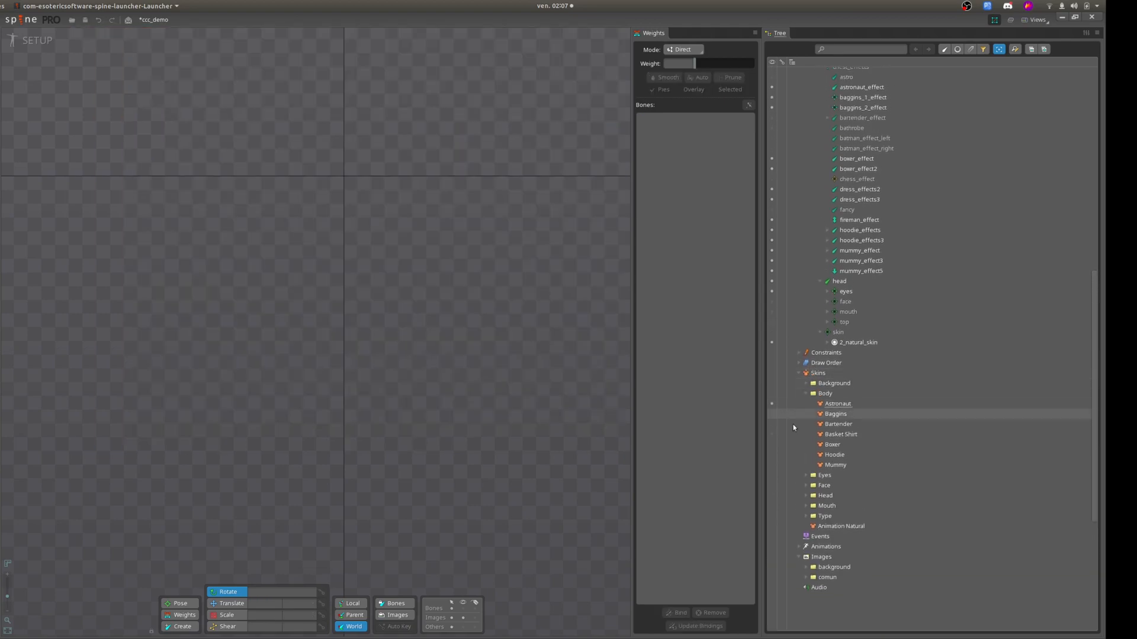
{"action": "left_click", "coordinate": [772, 527]}
Duplicate the 3_astro_2 and 3_astro_3 regions in the 3_astronaut2 and 3_astronaut3 slots together.
{"action": "scroll", "coordinate": [869, 268], "scroll_direction": "up", "scroll_amount": 15}
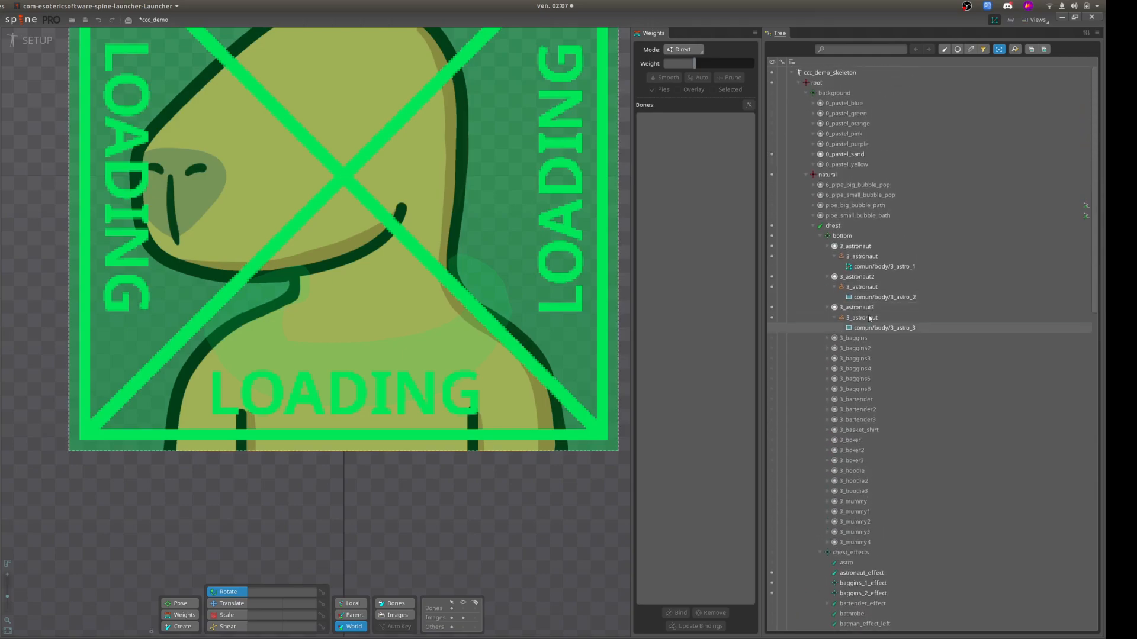
{"action": "left_click", "coordinate": [879, 328]}
{"action": "left_click", "coordinate": [882, 297], "text": "ctrl"}
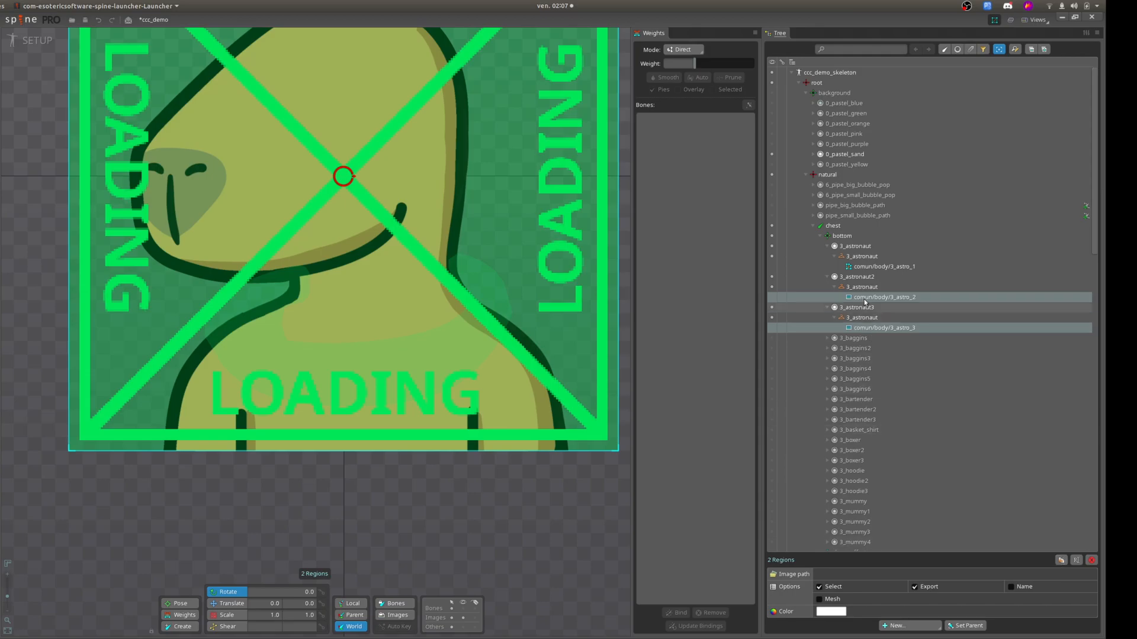
Create a linked mesh from the comun/body/3_astro_1 mesh in the 3_astronaut slot.
{"action": "left_click", "coordinate": [867, 266]}
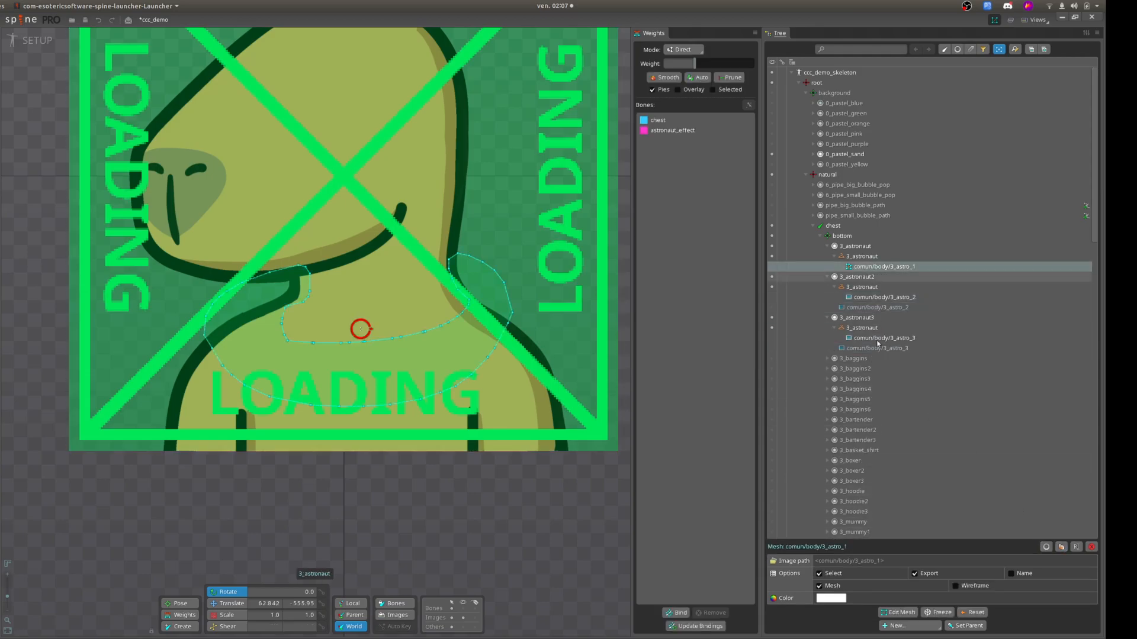
{"action": "left_click", "coordinate": [901, 627]}
{"action": "left_click", "coordinate": [904, 612]}
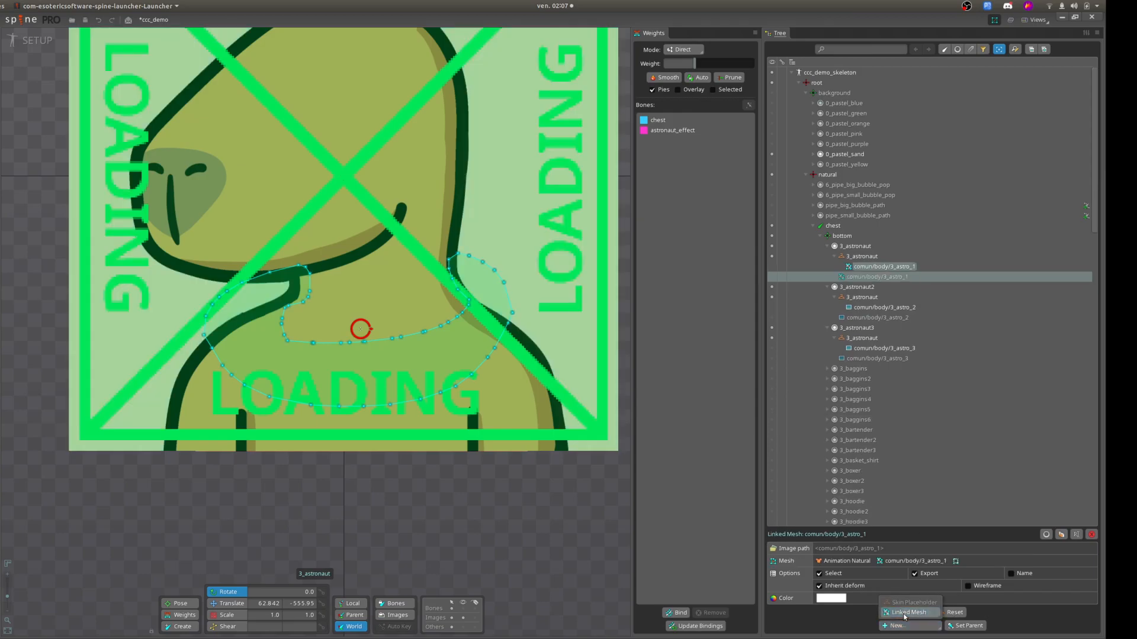
Activate the Astronaut skin and move the linked mesh and both duplicated regions into the skin placeholders of their 3_astronaut slots.
{"action": "scroll", "coordinate": [825, 401], "scroll_direction": "down", "scroll_amount": 10}
{"action": "scroll", "coordinate": [825, 401], "scroll_direction": "down", "scroll_amount": 3}
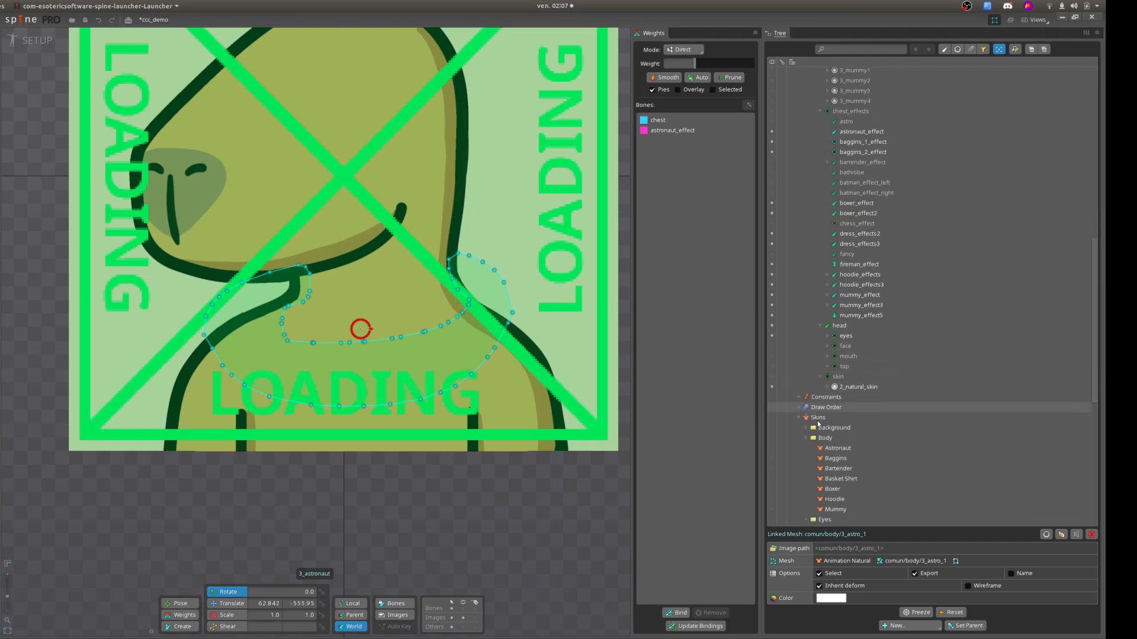
{"action": "left_click", "coordinate": [772, 440]}
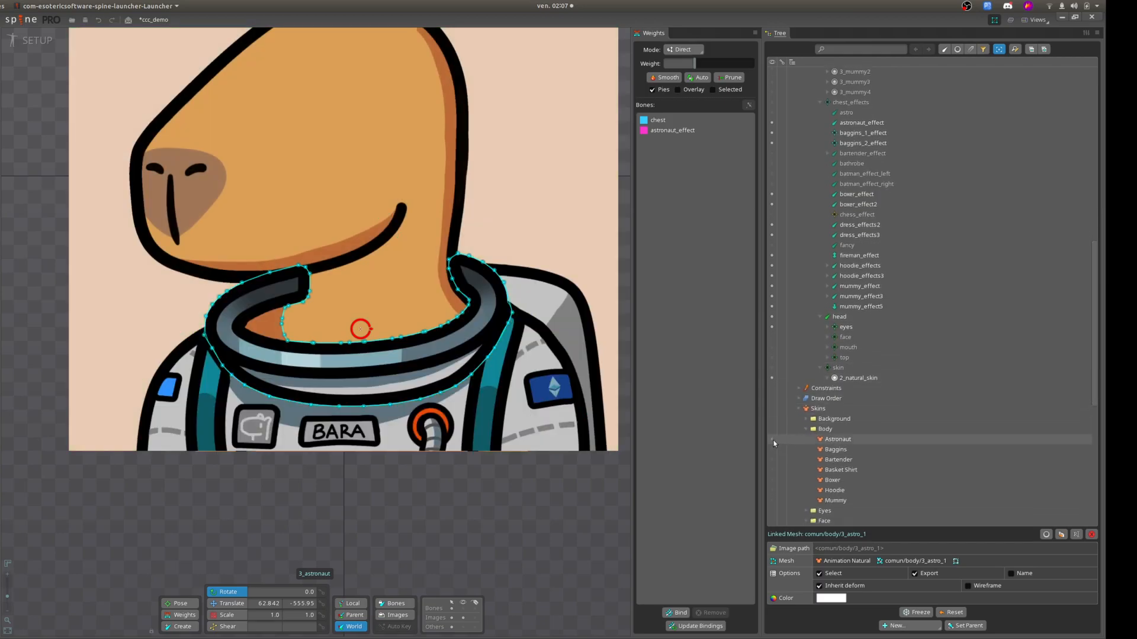
{"action": "left_click", "coordinate": [773, 441]}
{"action": "scroll", "coordinate": [861, 283], "scroll_direction": "up", "scroll_amount": 10}
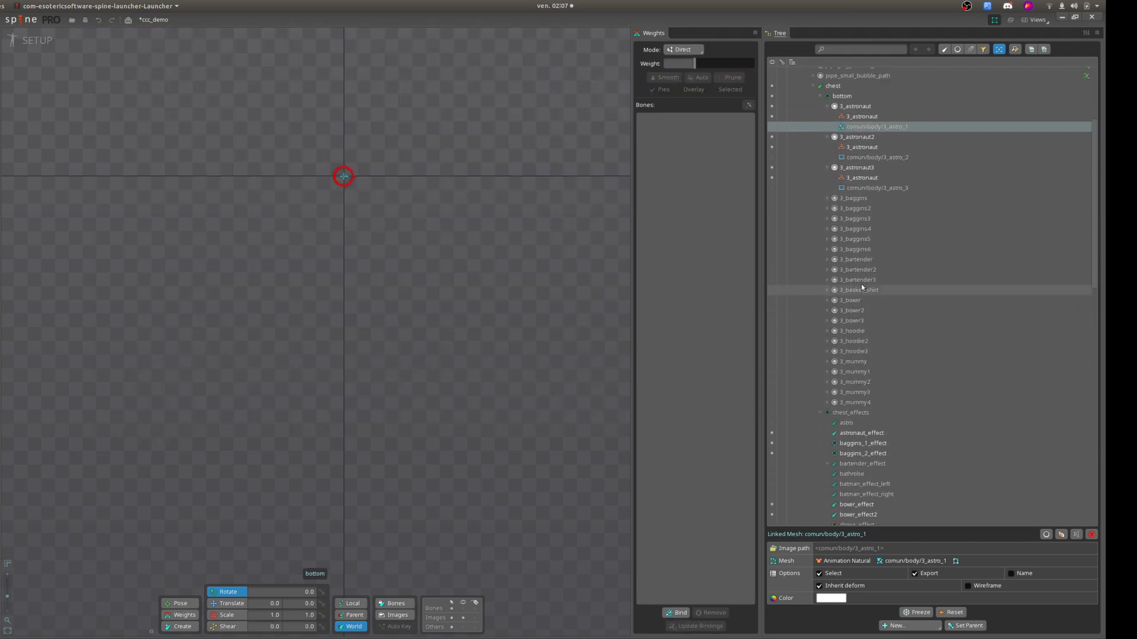
{"action": "left_click_drag", "start_coordinate": [857, 183], "coordinate": [875, 113]}
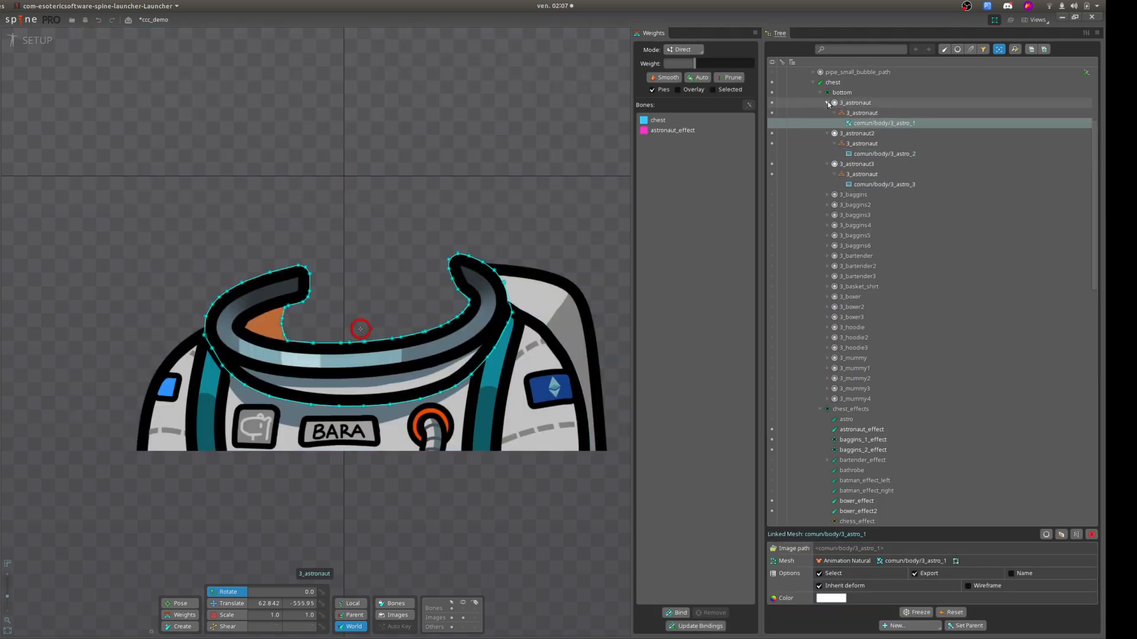
Collapse the 3_astronaut, 3_astronaut2 and 3_astronaut3 slots in the tree.
{"action": "left_click", "coordinate": [827, 103]}
{"action": "left_click", "coordinate": [827, 113]}
{"action": "left_click", "coordinate": [827, 123]}
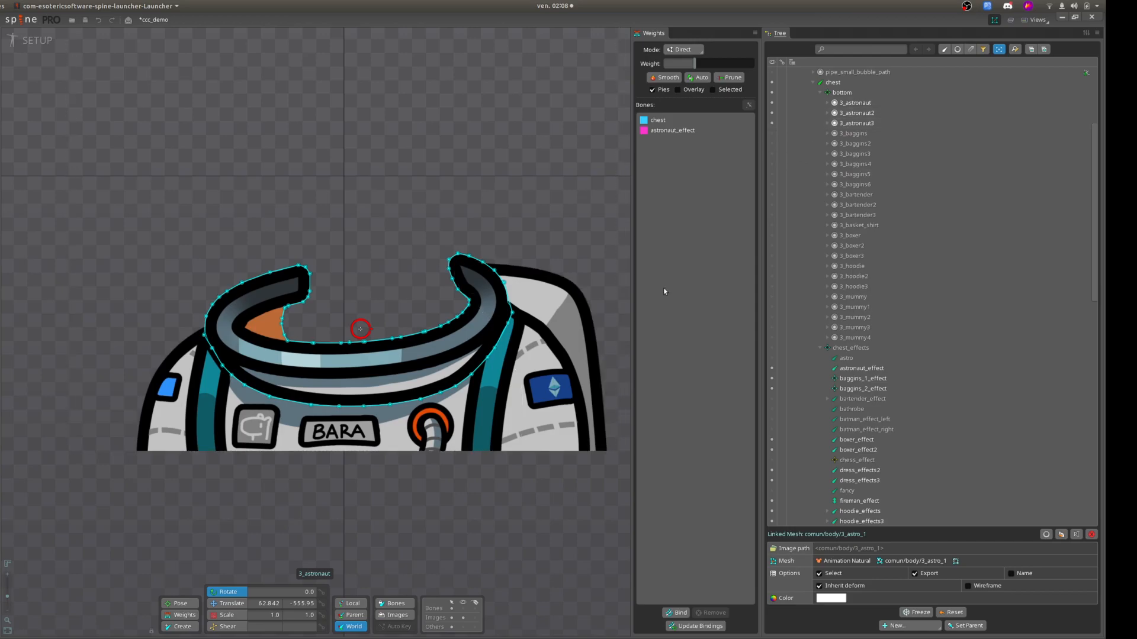
Inspect the 3_astronaut linked mesh at different frames of the animation in Animate mode, and return to Setup mode.
{"action": "left_click", "coordinate": [36, 41]}
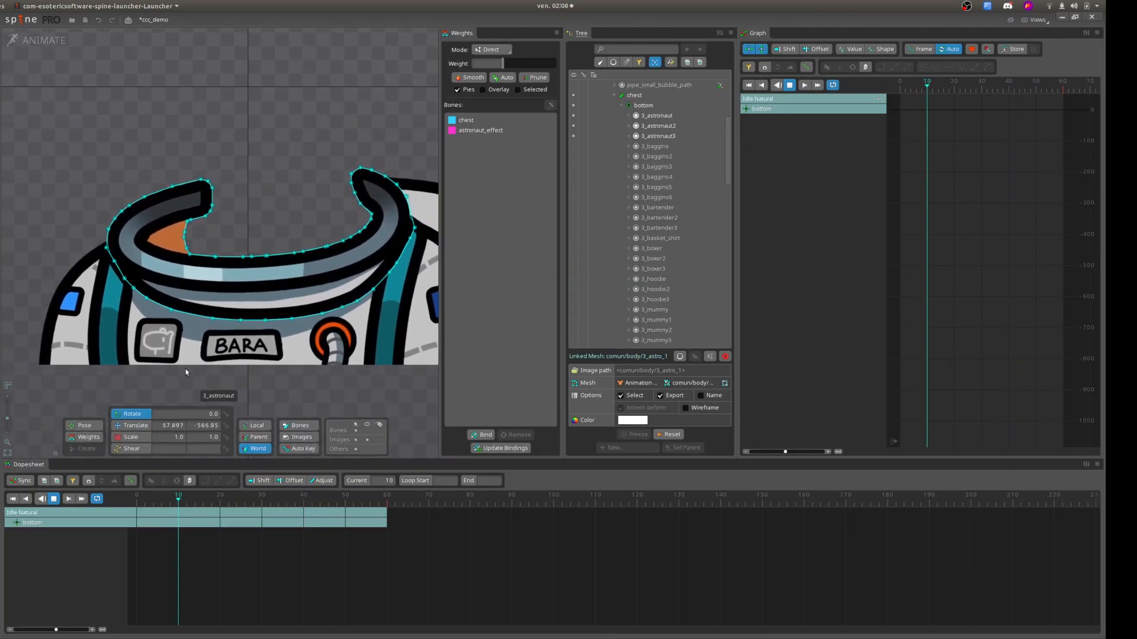
{"action": "scroll", "coordinate": [186, 369], "scroll_direction": "up", "scroll_amount": 3}
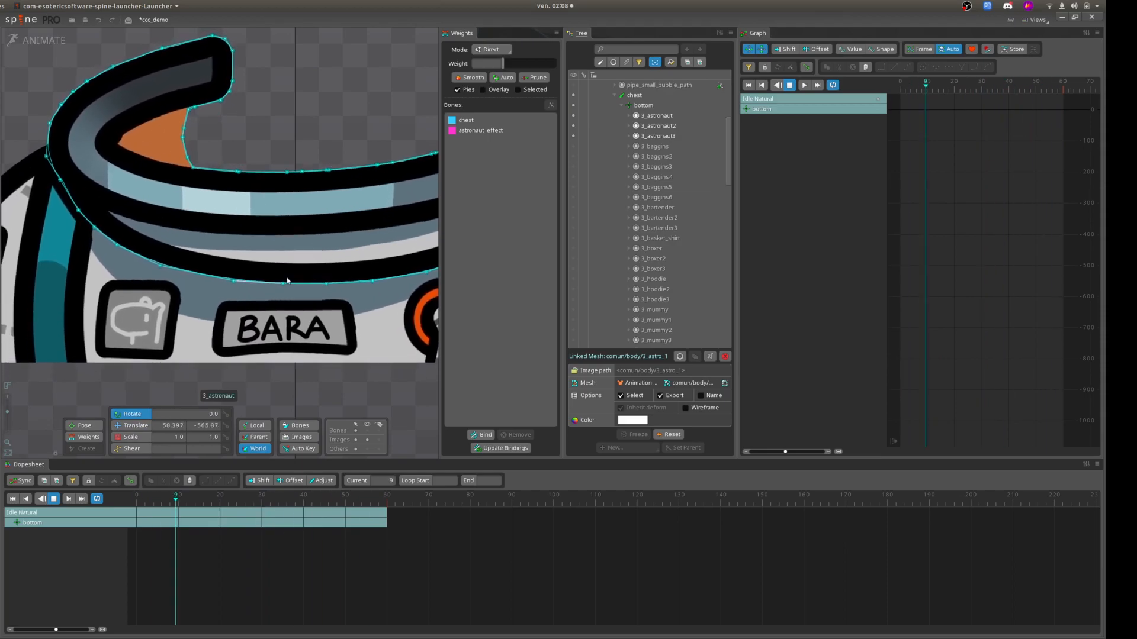
{"action": "scroll", "coordinate": [202, 242], "scroll_direction": "down", "scroll_amount": 3}
{"action": "left_click_drag", "start_coordinate": [229, 216], "coordinate": [153, 287]}
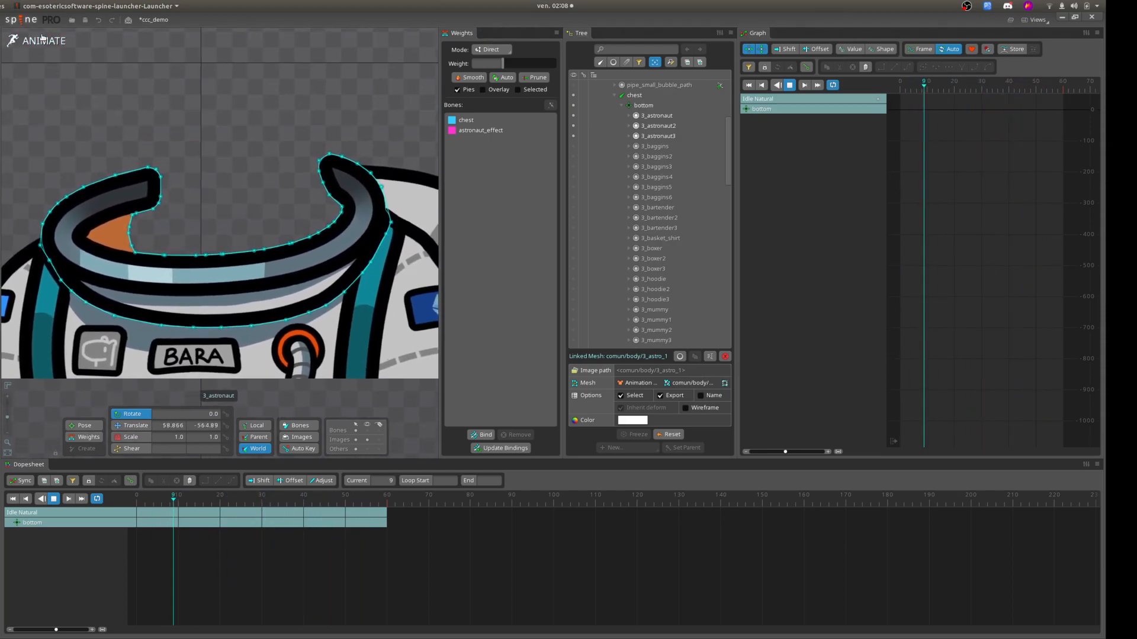
{"action": "left_click", "coordinate": [39, 41]}
Activate the Animation Natural skin to view the full character, and switch back to the Astronaut skin.
{"action": "scroll", "coordinate": [830, 245], "scroll_direction": "down", "scroll_amount": 10}
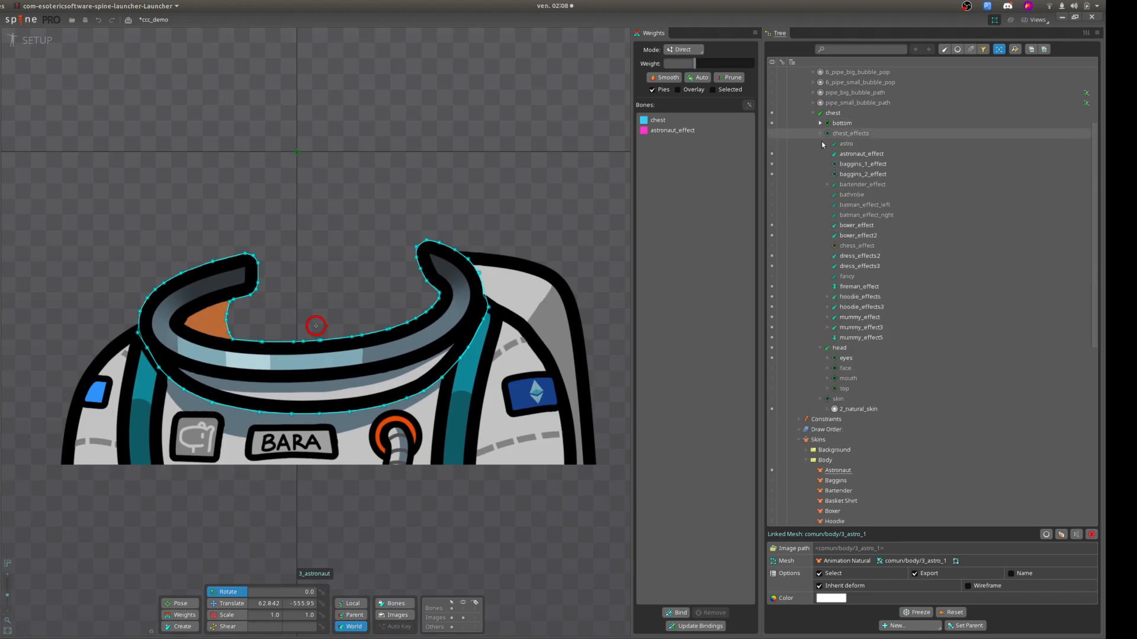
{"action": "scroll", "coordinate": [839, 281], "scroll_direction": "down", "scroll_amount": 3}
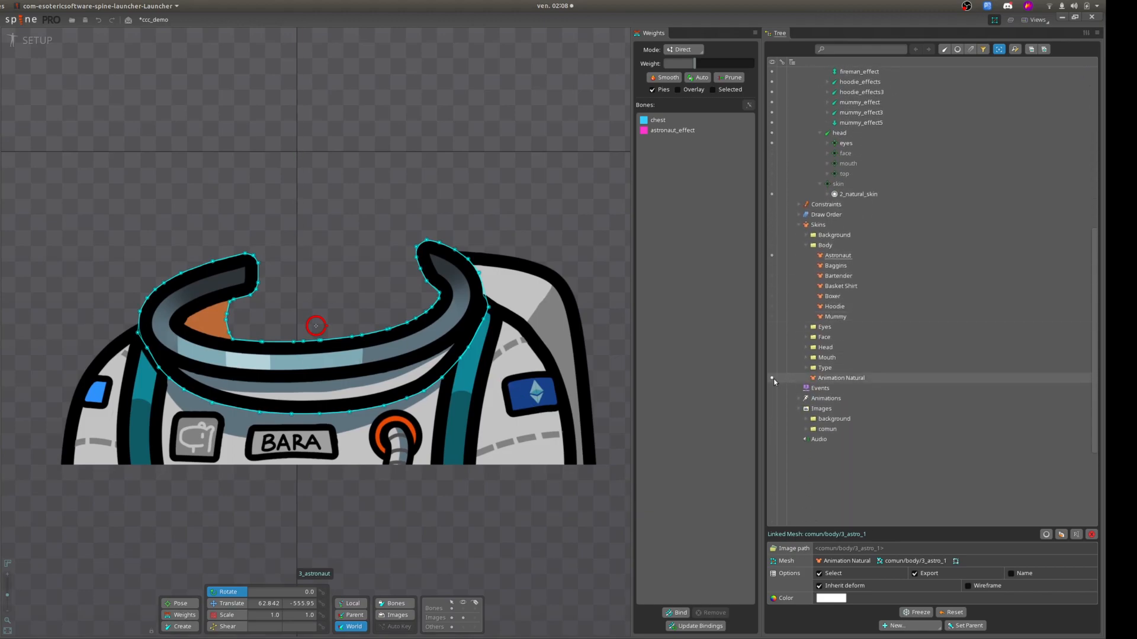
{"action": "left_click", "coordinate": [771, 378]}
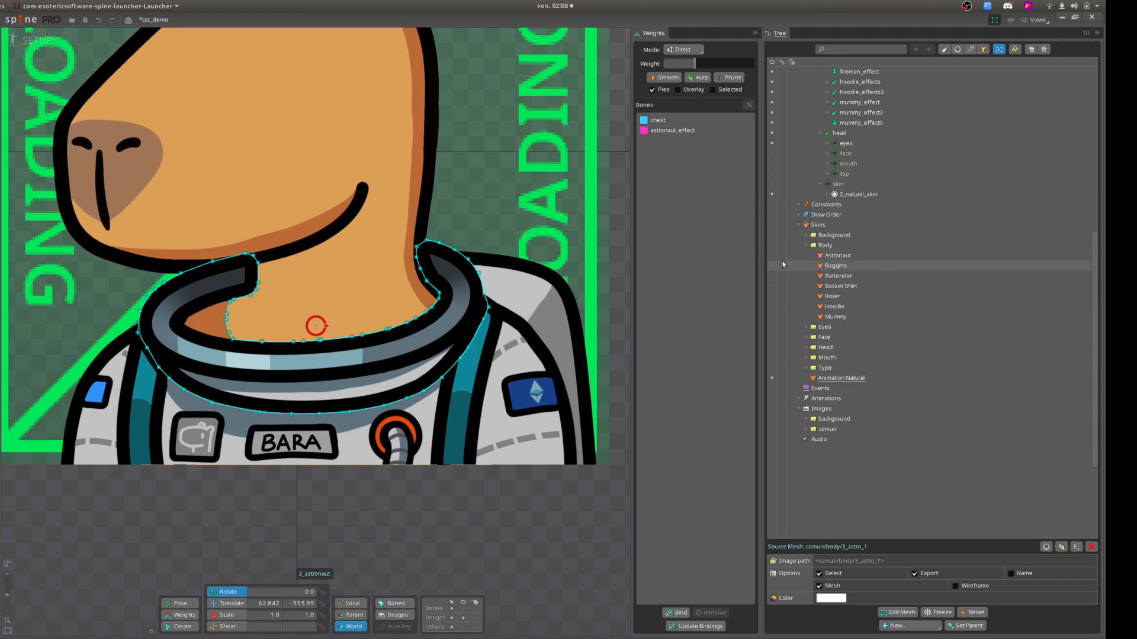
{"action": "left_click_drag", "start_coordinate": [494, 546], "coordinate": [489, 599]}
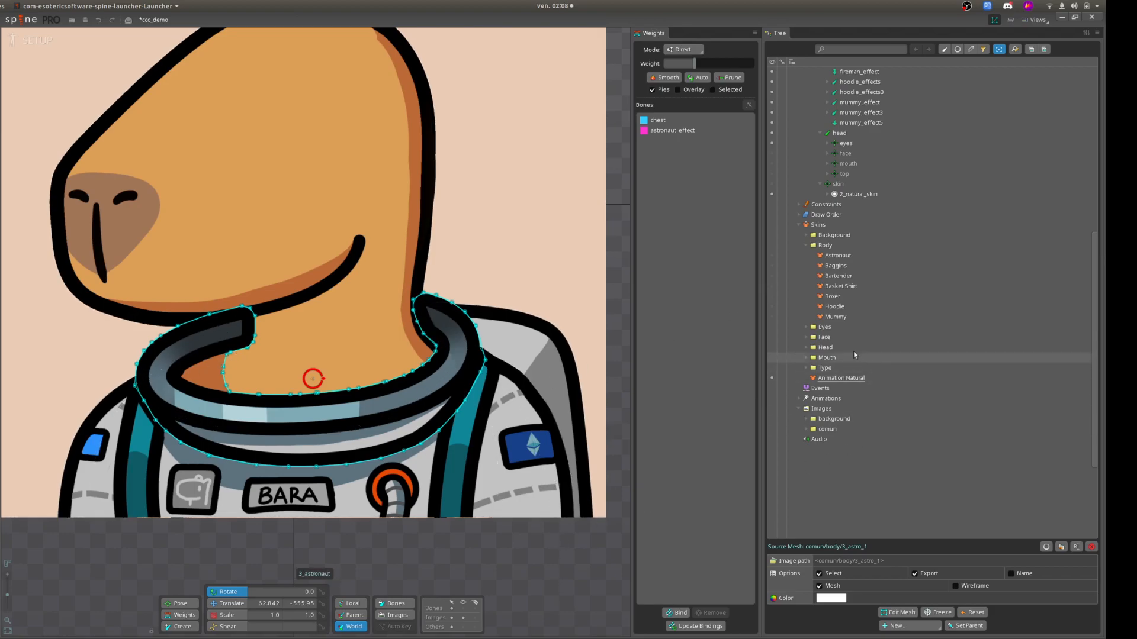
{"action": "left_click", "coordinate": [772, 255]}
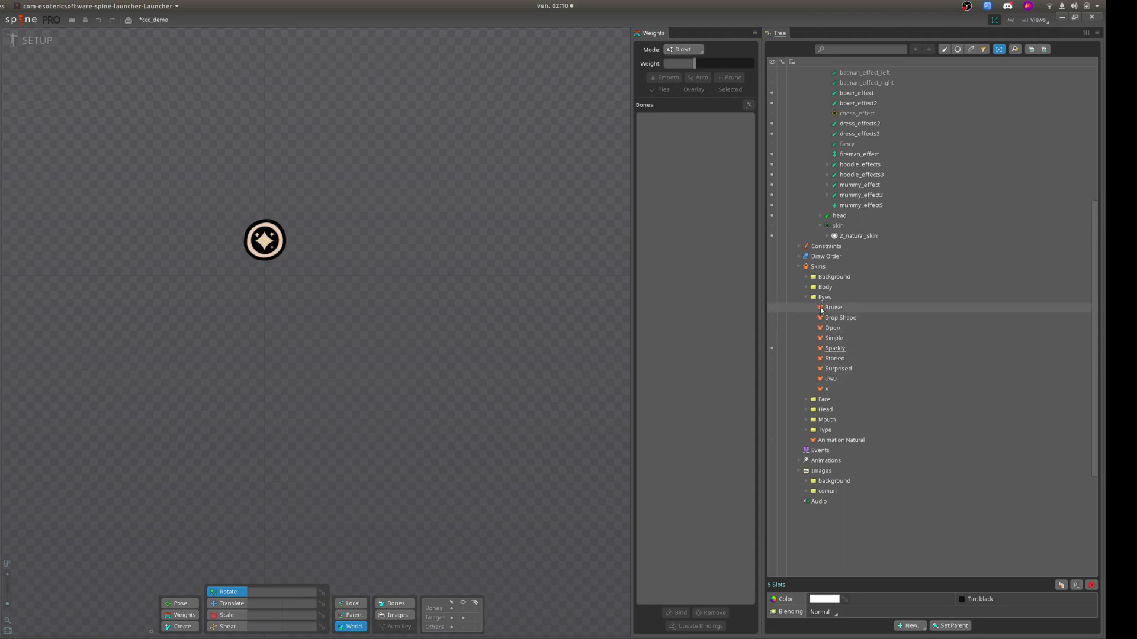
Collapse the chest_effects and chest bone branches in the tree.
{"action": "scroll", "coordinate": [818, 249], "scroll_direction": "up", "scroll_amount": 7}
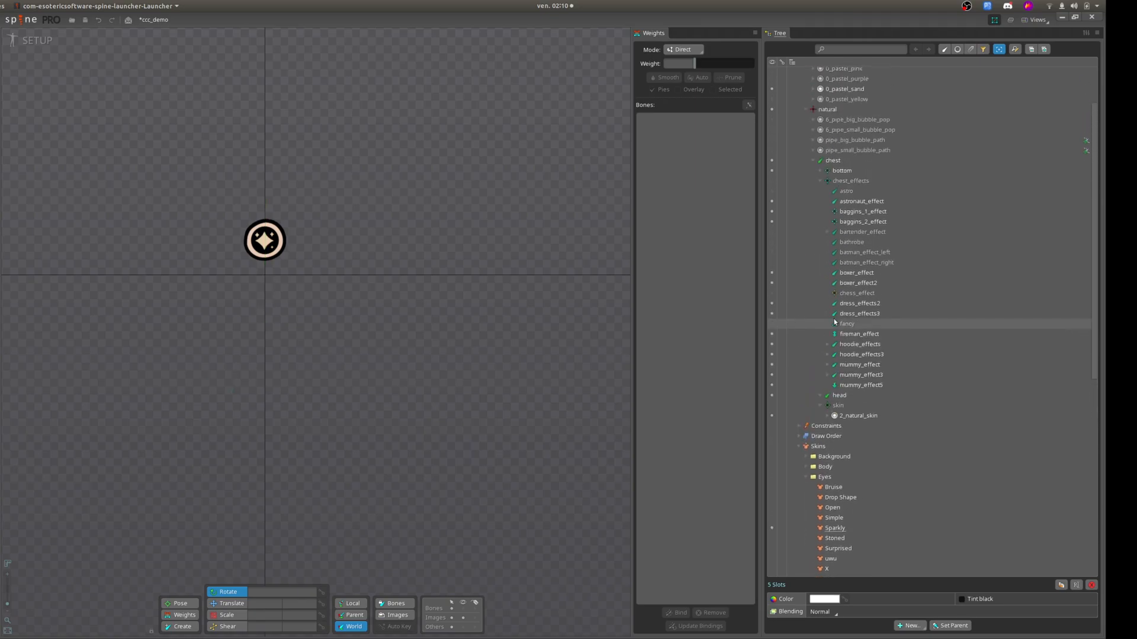
{"action": "left_click", "coordinate": [820, 216]}
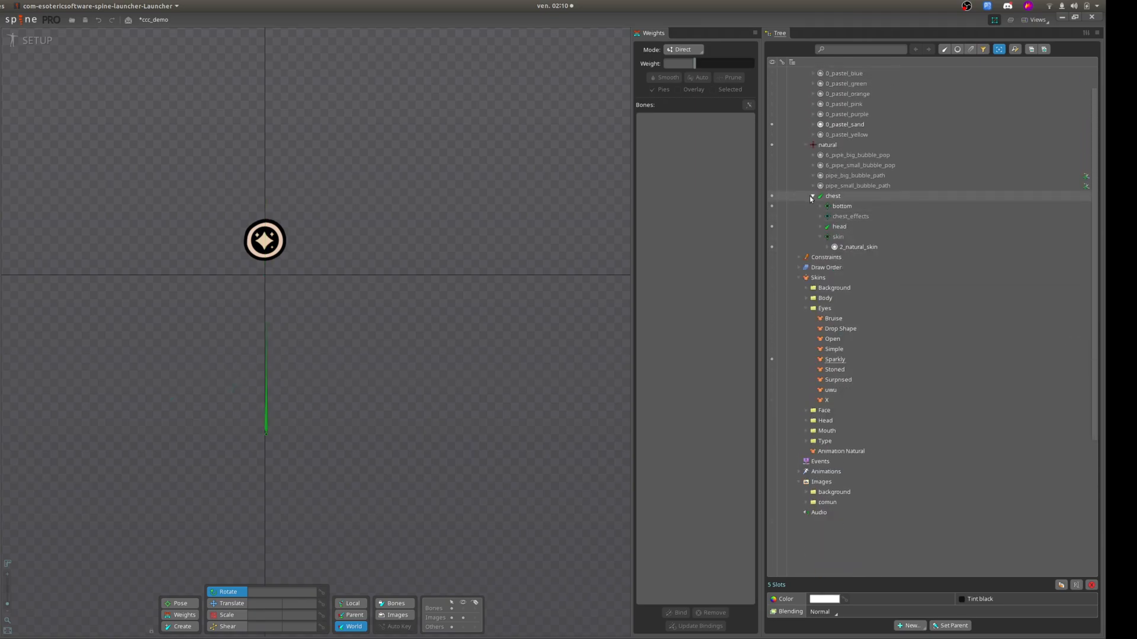
{"action": "left_click", "coordinate": [812, 196]}
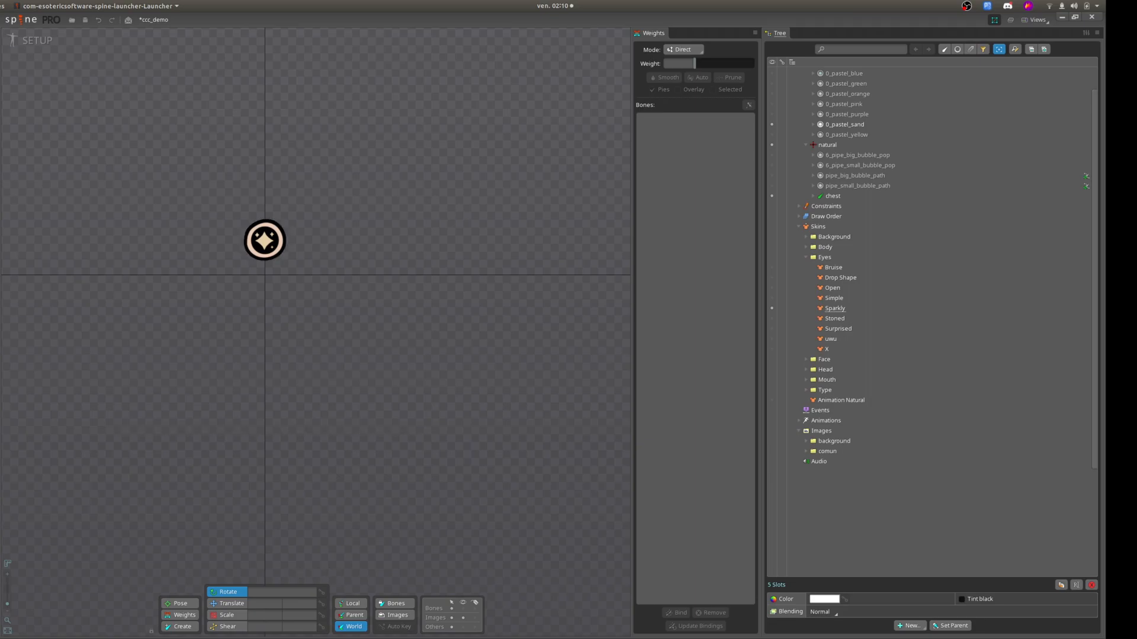
Open the project's binary export settings for review and close them without exporting.
{"action": "left_click", "coordinate": [34, 21]}
{"action": "left_click", "coordinate": [30, 129]}
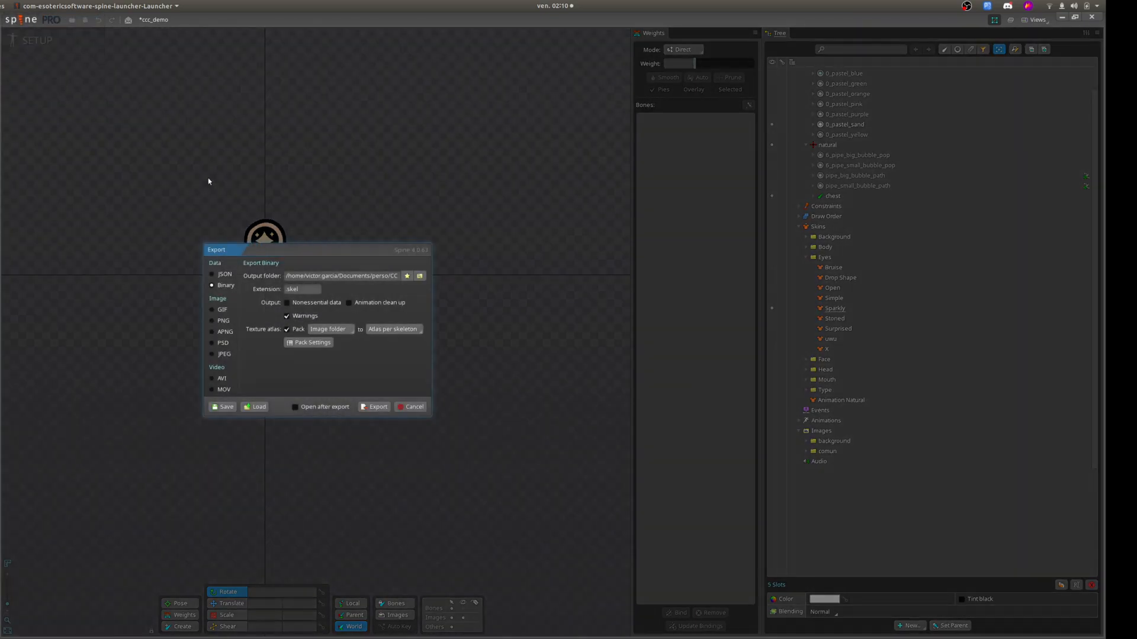
{"action": "left_click", "coordinate": [407, 408]}
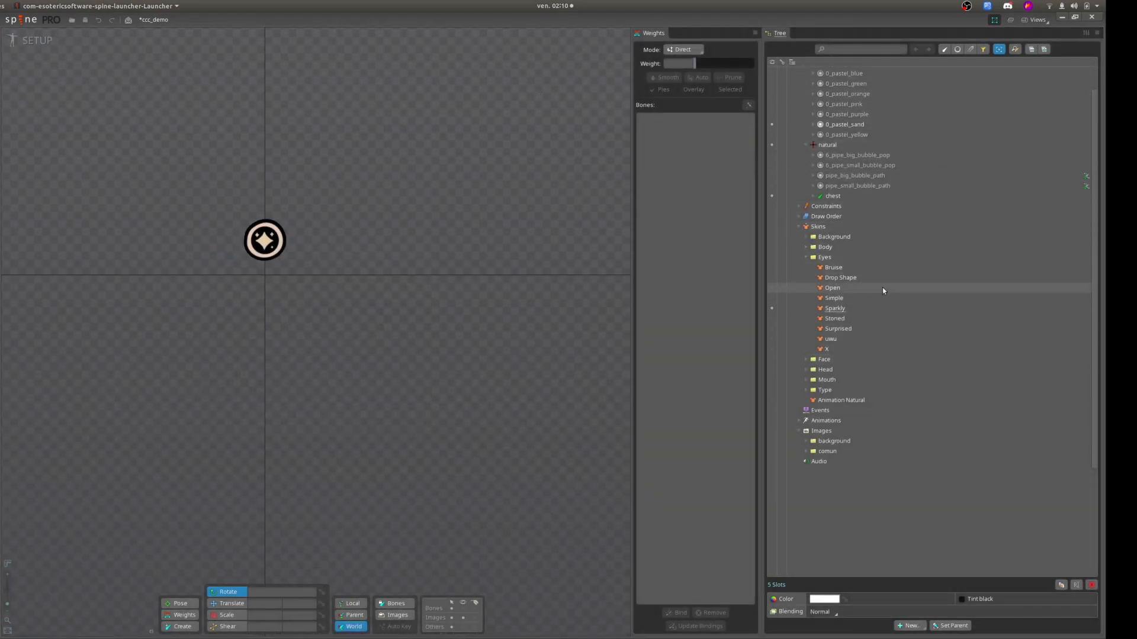
Expand the chest and head bones down to the 4_sparkly slot under eyes and select its 4_sparkly skin placeholder.
{"action": "scroll", "coordinate": [837, 265], "scroll_direction": "up", "scroll_amount": 1}
{"action": "scroll", "coordinate": [834, 266], "scroll_direction": "down", "scroll_amount": 1}
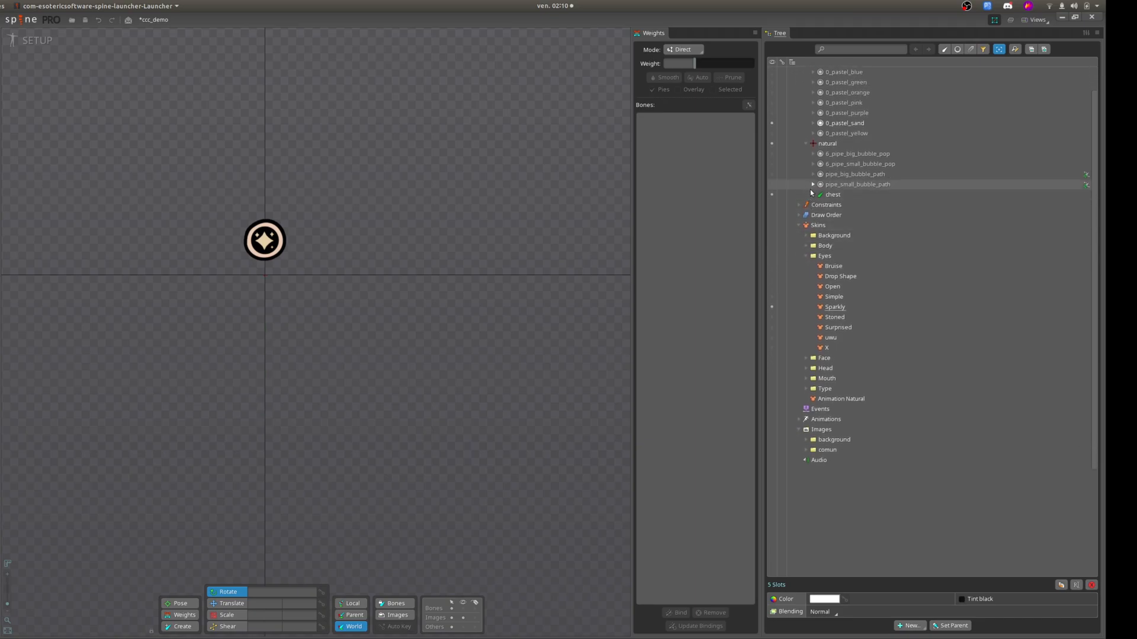
{"action": "left_click", "coordinate": [813, 195]}
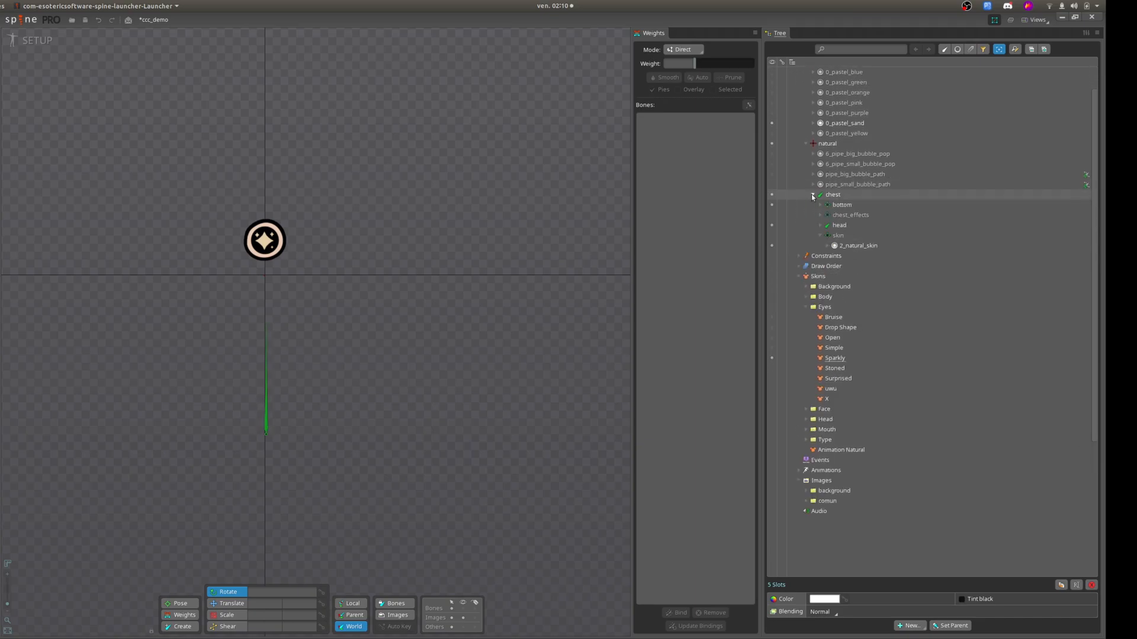
{"action": "left_click", "coordinate": [820, 226]}
{"action": "left_click", "coordinate": [834, 389]}
{"action": "left_click", "coordinate": [875, 400]}
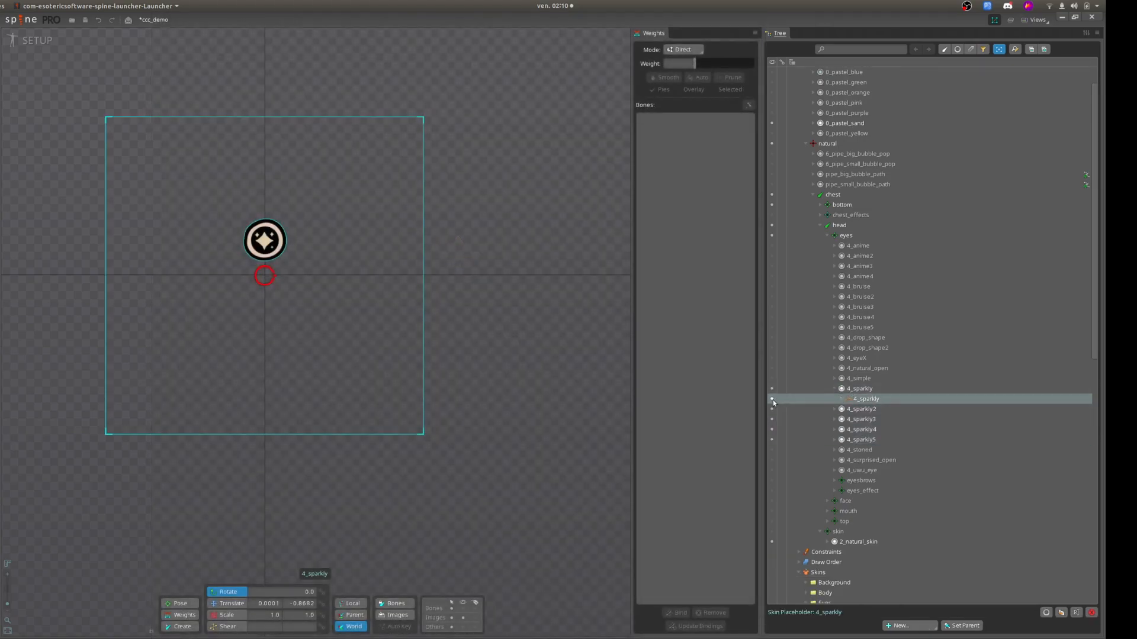
Collapse the 4_sparkly slot and hide the five slots from 4_sparkly to 4_sparkly5 together.
{"action": "mouse_move", "coordinate": [852, 400]}
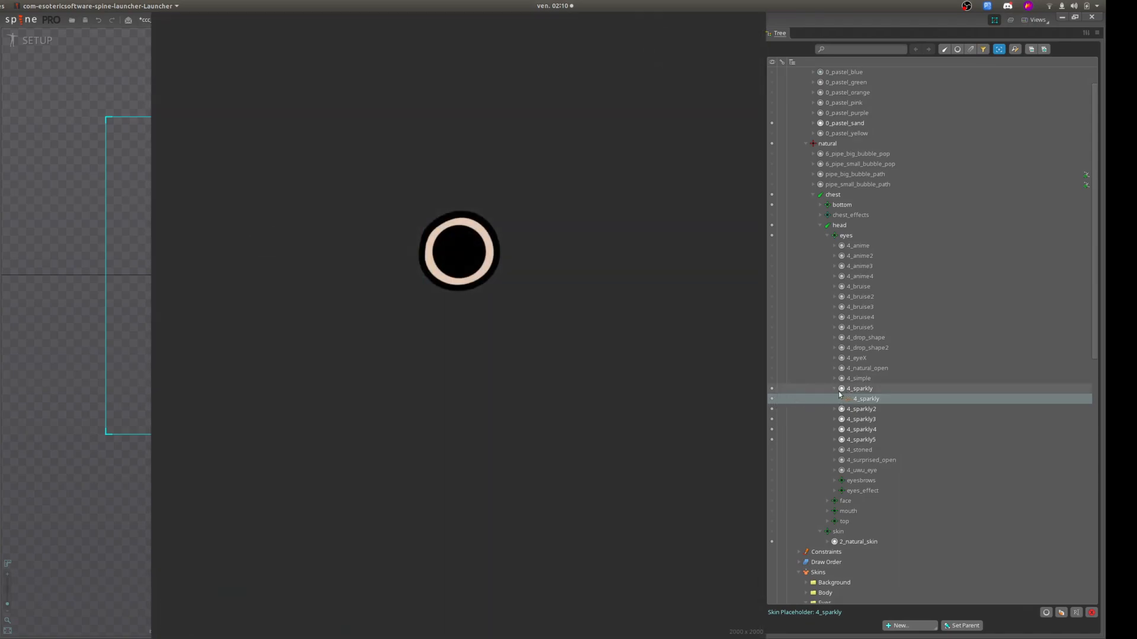
{"action": "left_click", "coordinate": [834, 389]}
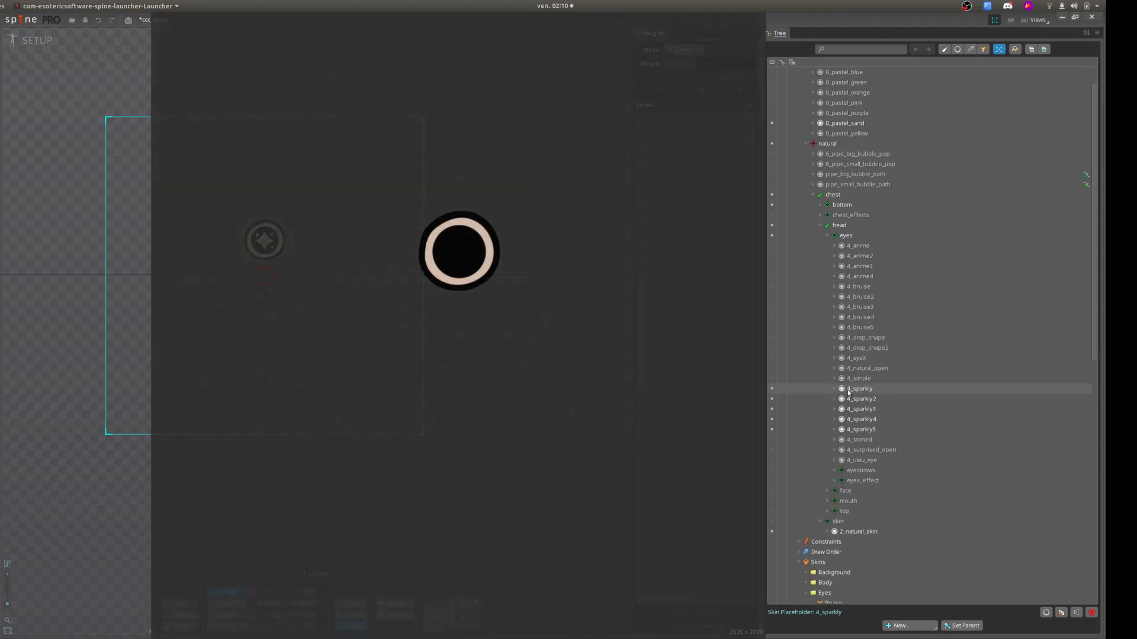
{"action": "left_click", "coordinate": [858, 388]}
{"action": "left_click", "coordinate": [858, 429], "text": "shift"}
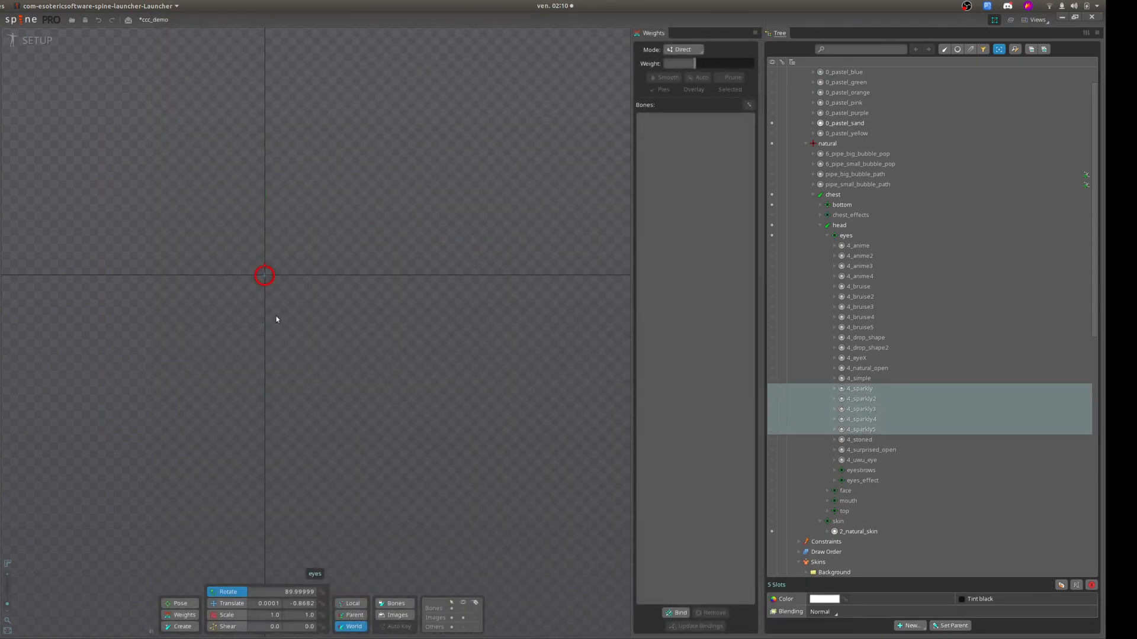
Expand the 4_sparkly slot and turn on the visibility of its 4_sparkly skin placeholder.
{"action": "left_click", "coordinate": [858, 388]}
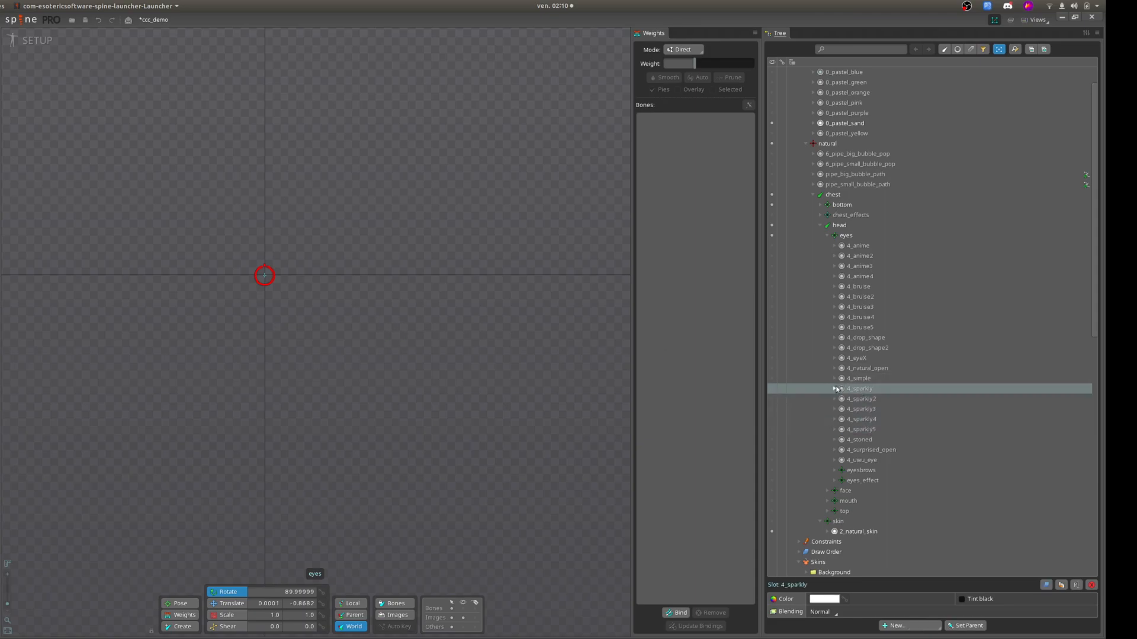
{"action": "left_click", "coordinate": [834, 389]}
{"action": "left_click", "coordinate": [862, 399]}
{"action": "left_click", "coordinate": [771, 399]}
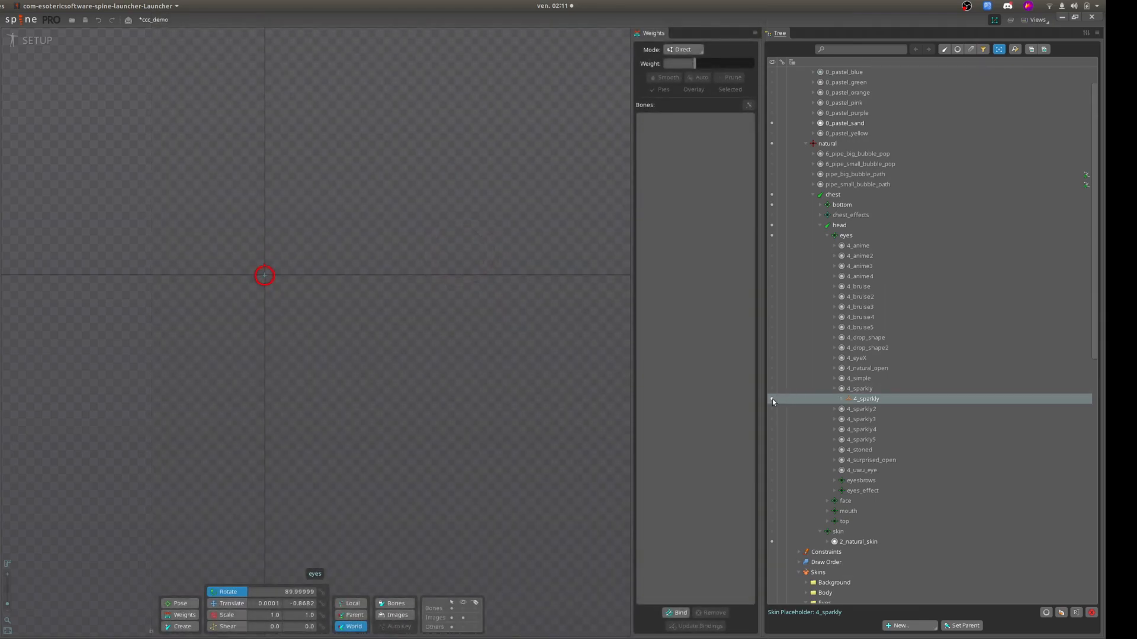
Toggle the visibility of the 4_sparkly skin placeholder and collapse the 4_sparkly slot.
{"action": "left_click", "coordinate": [772, 399]}
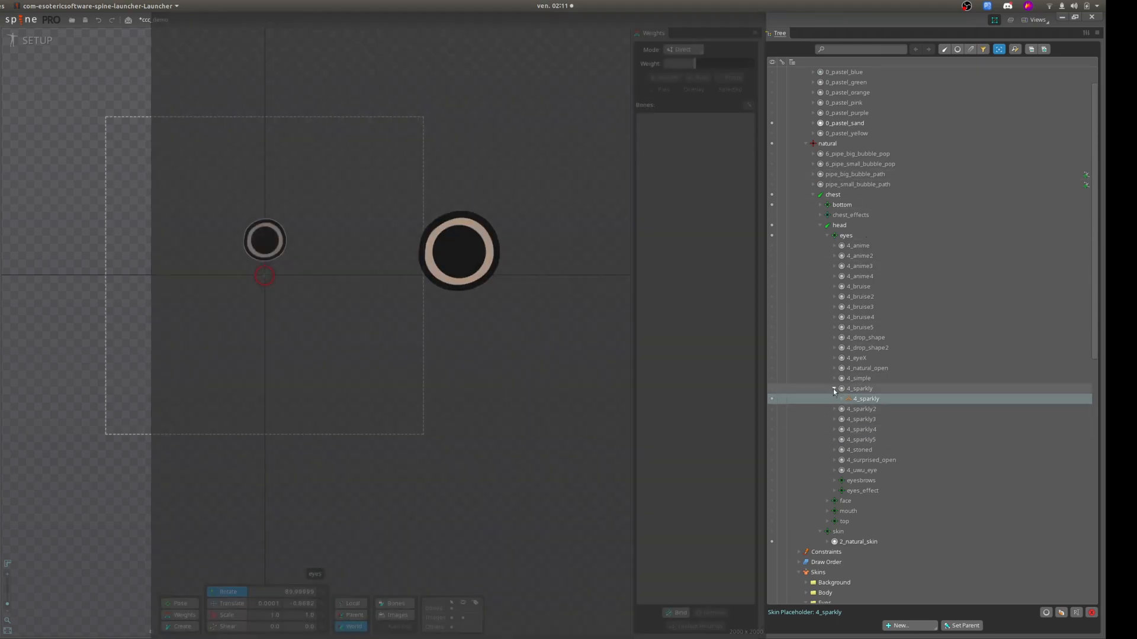
{"action": "left_click", "coordinate": [833, 388]}
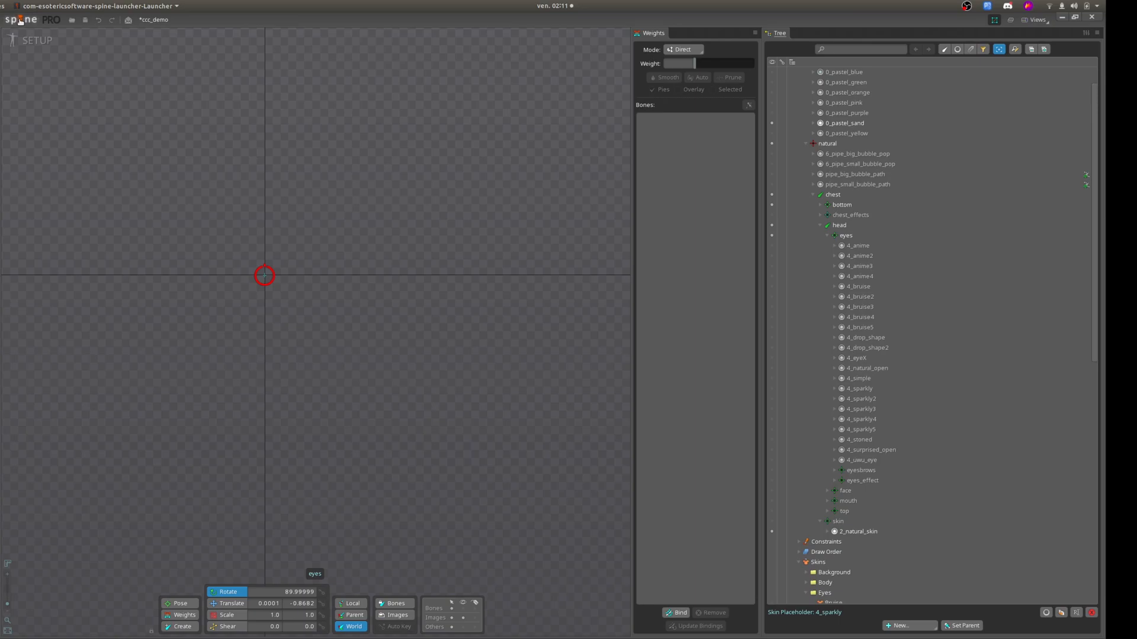
Open the project's GIF export settings and display the preview of the current animation.
{"action": "left_click", "coordinate": [20, 20]}
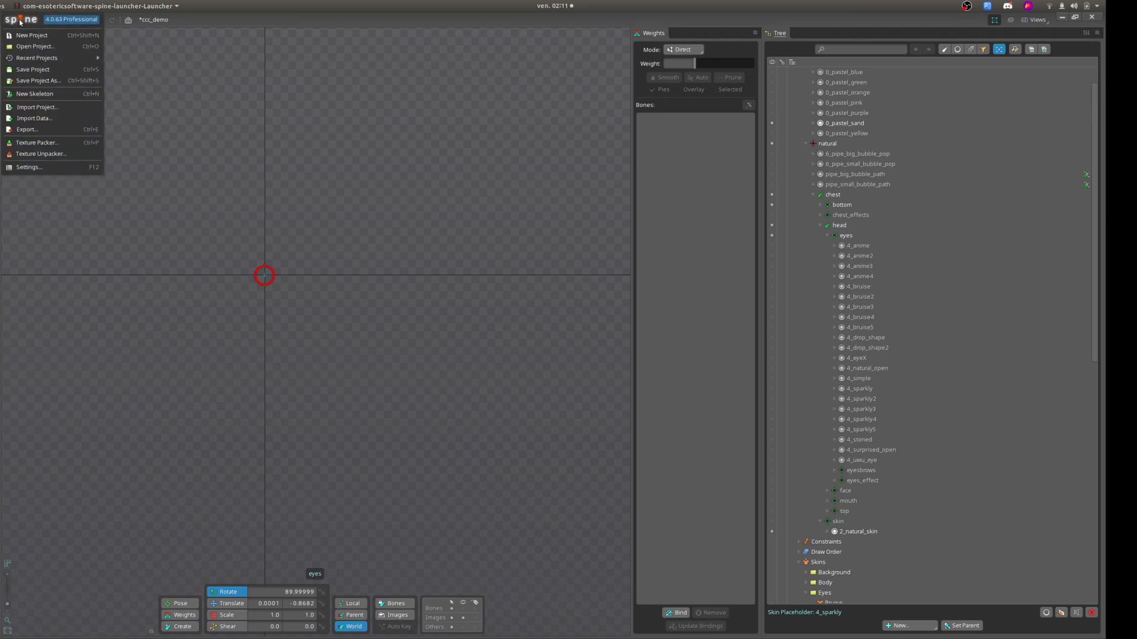
{"action": "left_click", "coordinate": [32, 131]}
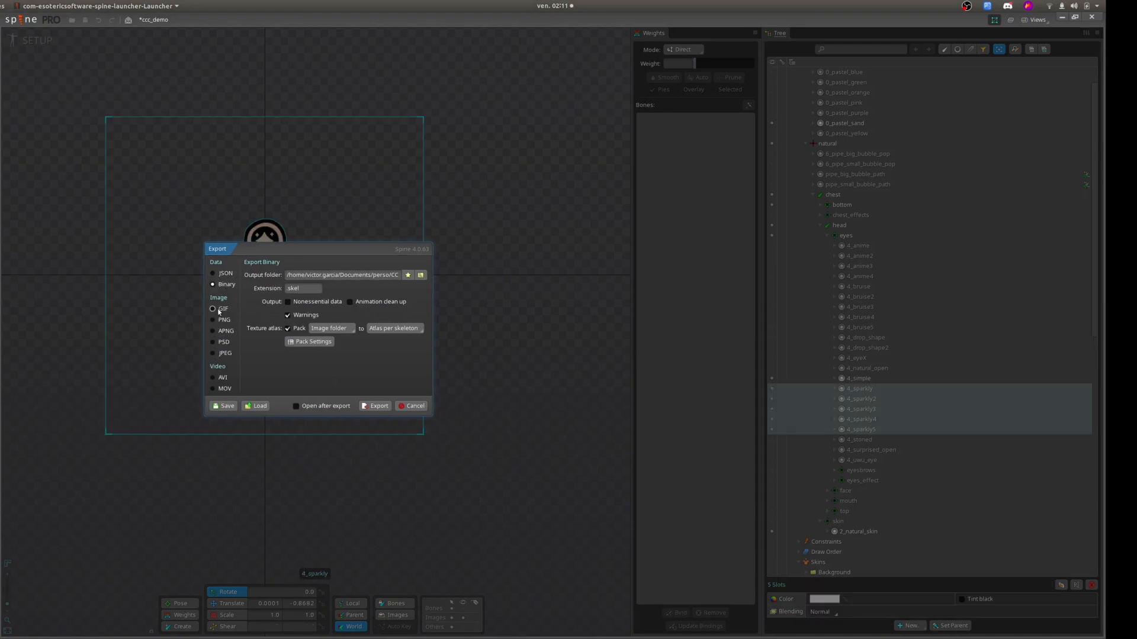
{"action": "left_click", "coordinate": [218, 311]}
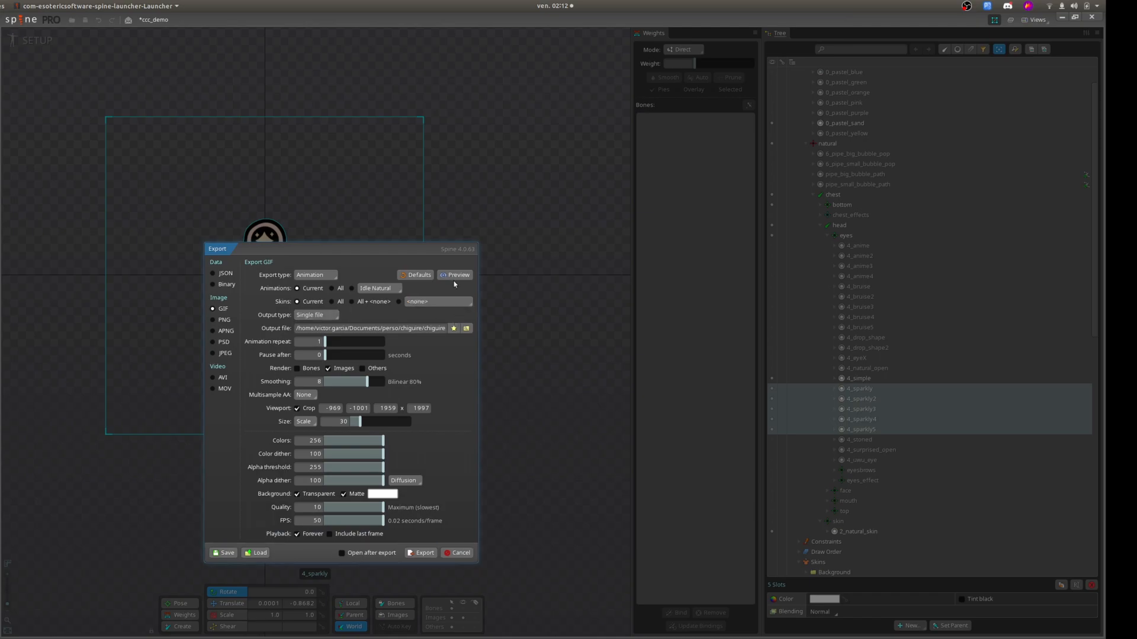
{"action": "left_click", "coordinate": [456, 275]}
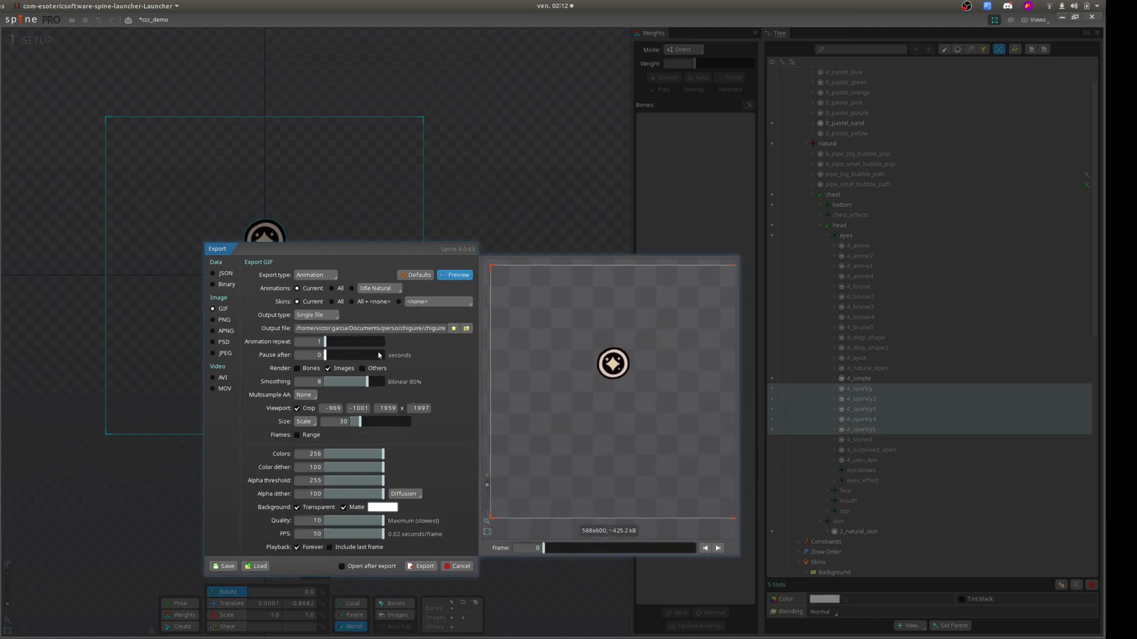
Export the project as binary with a packed texture atlas to CCC-Engine/runtime_data, accepting the existing texture packer settings.
{"action": "left_click", "coordinate": [214, 284]}
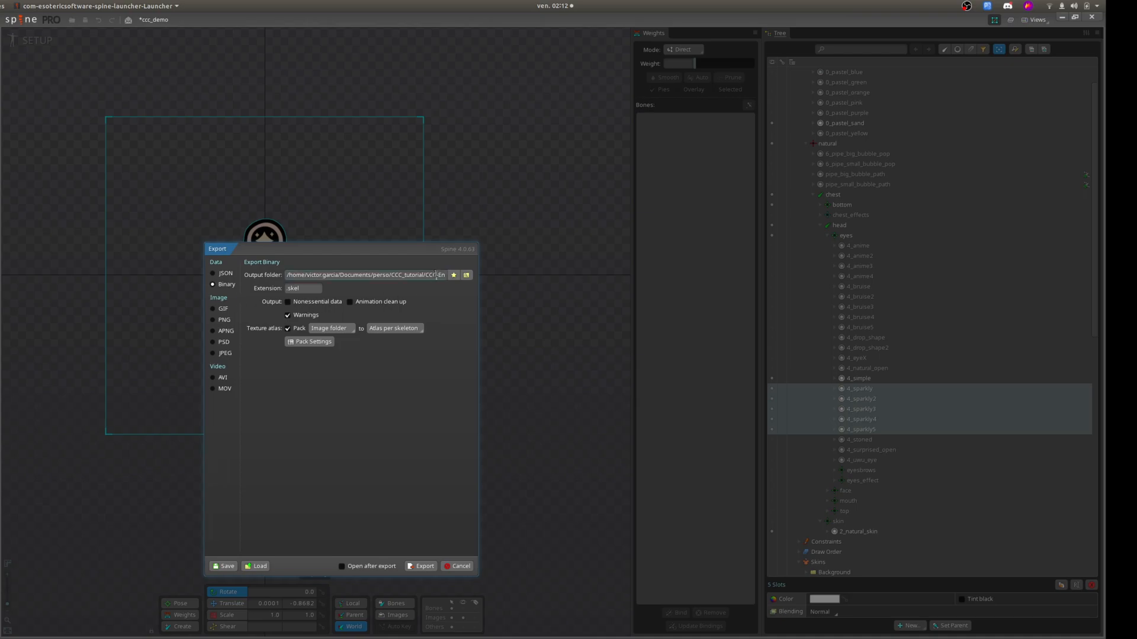
{"action": "left_click_drag", "start_coordinate": [436, 275], "coordinate": [465, 275]}
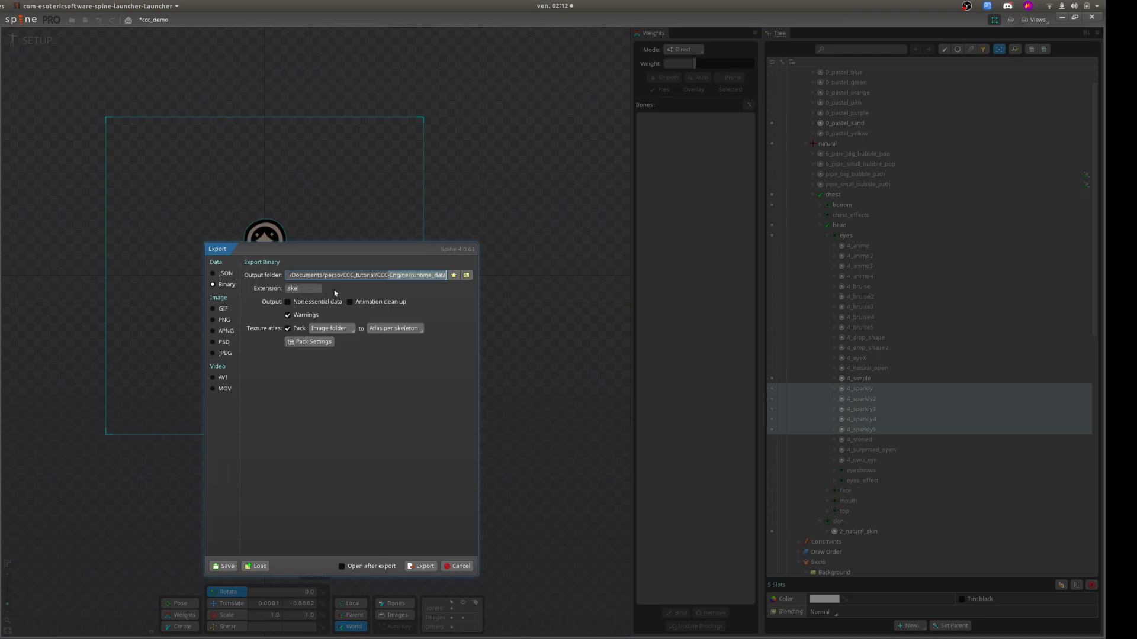
{"action": "left_click", "coordinate": [311, 343]}
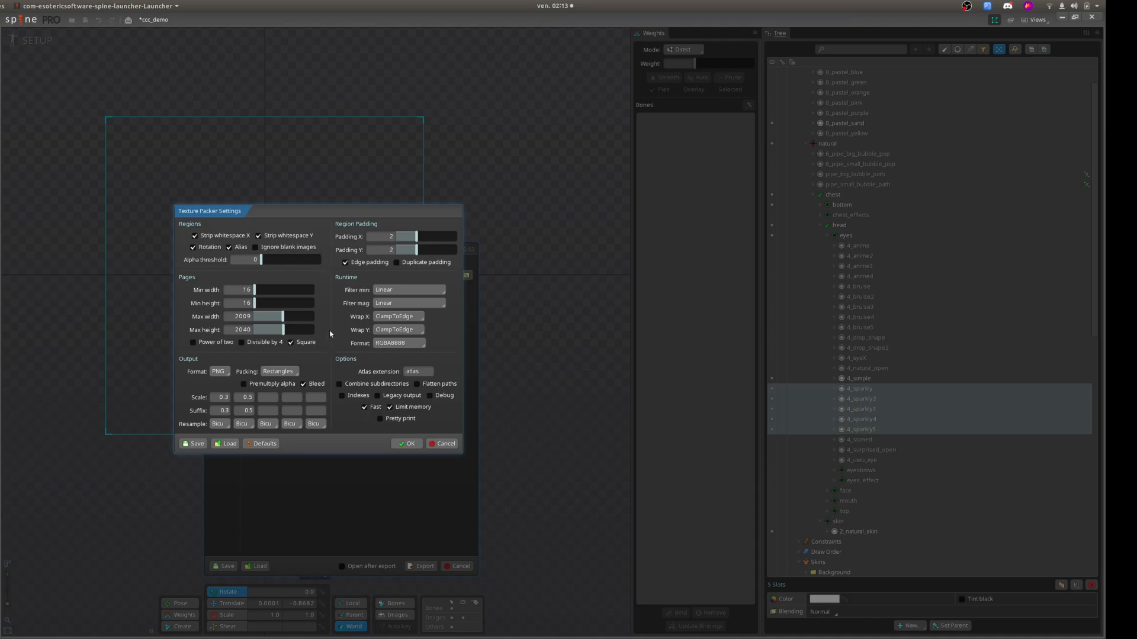
{"action": "left_click", "coordinate": [409, 444]}
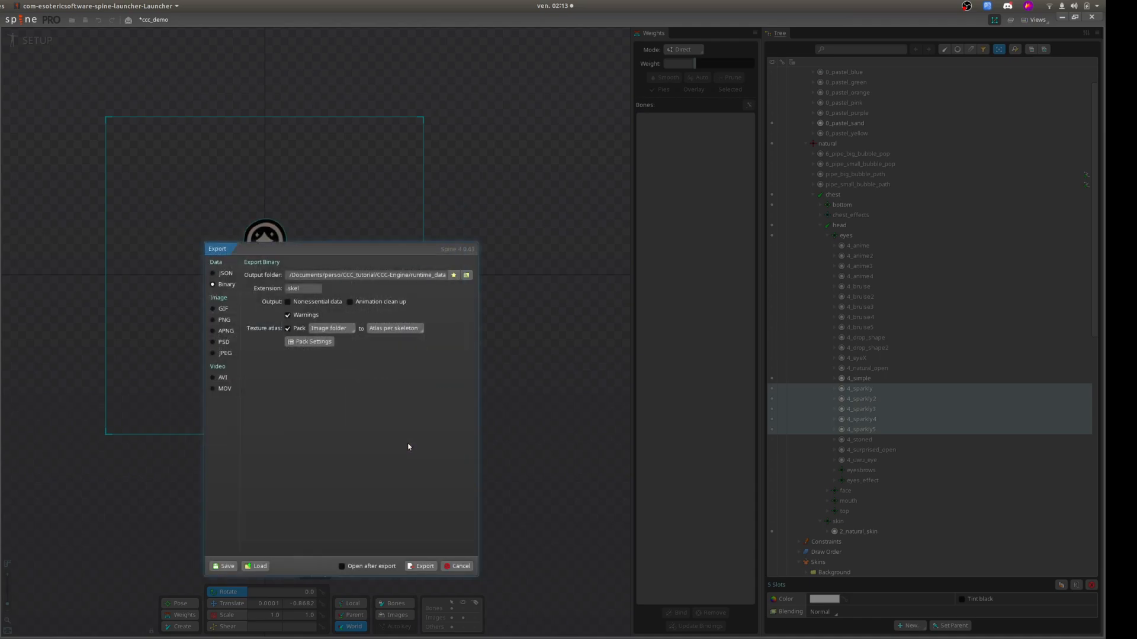
{"action": "left_click", "coordinate": [424, 567]}
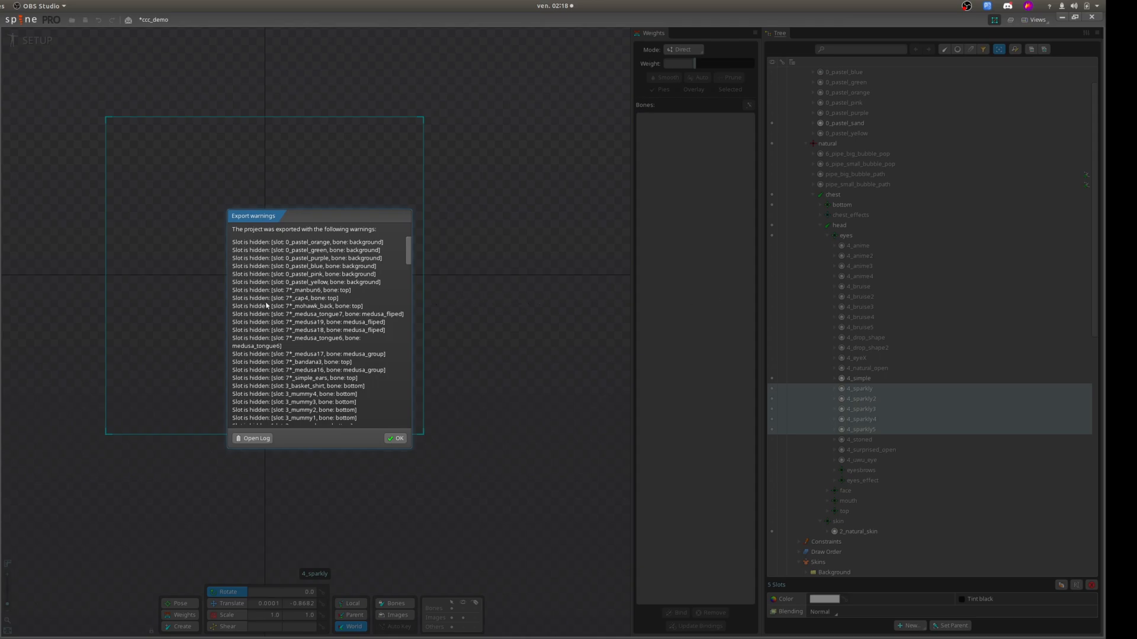
Read through the list of export warnings about hidden slots and dismiss it.
{"action": "scroll", "coordinate": [276, 354], "scroll_direction": "down", "scroll_amount": 4}
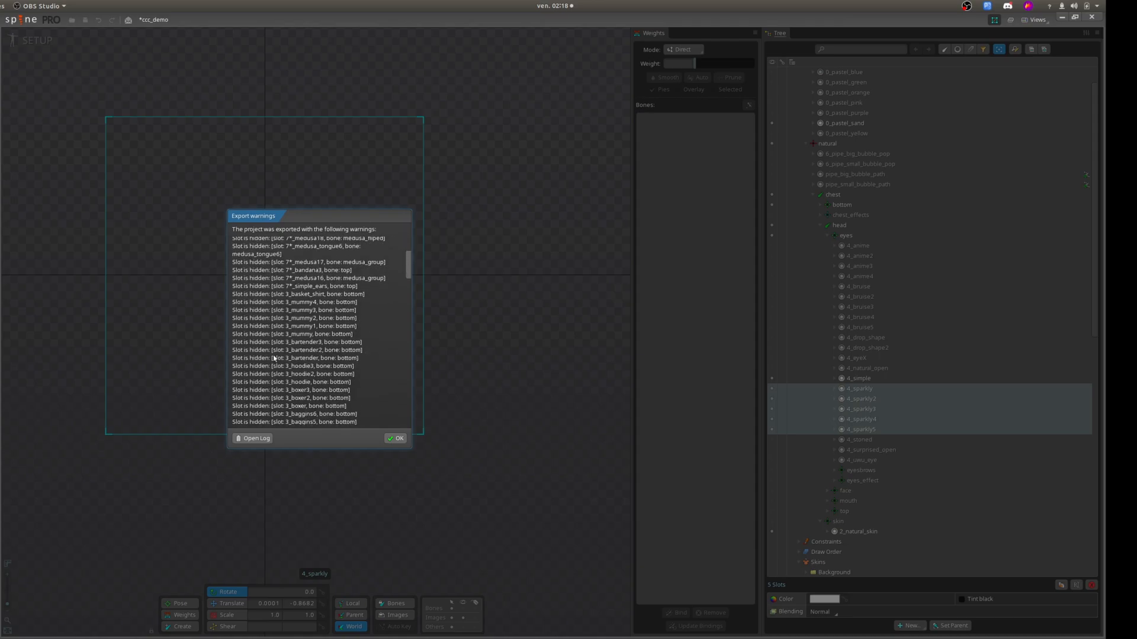
{"action": "scroll", "coordinate": [270, 357], "scroll_direction": "down", "scroll_amount": 10}
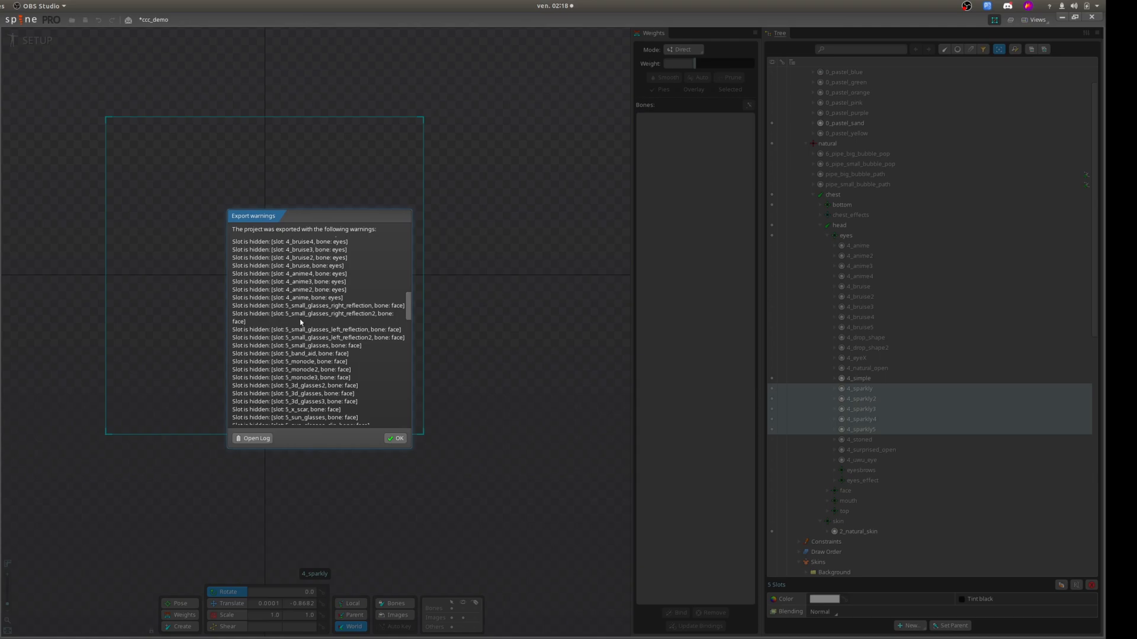
{"action": "scroll", "coordinate": [301, 323], "scroll_direction": "down", "scroll_amount": 18}
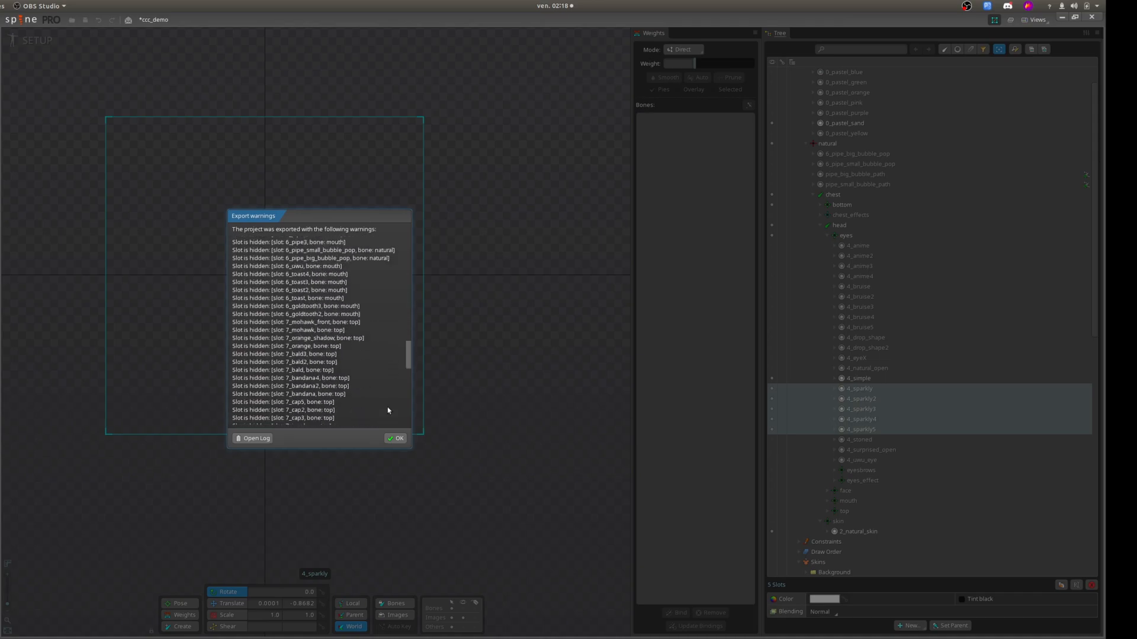
{"action": "left_click", "coordinate": [395, 438]}
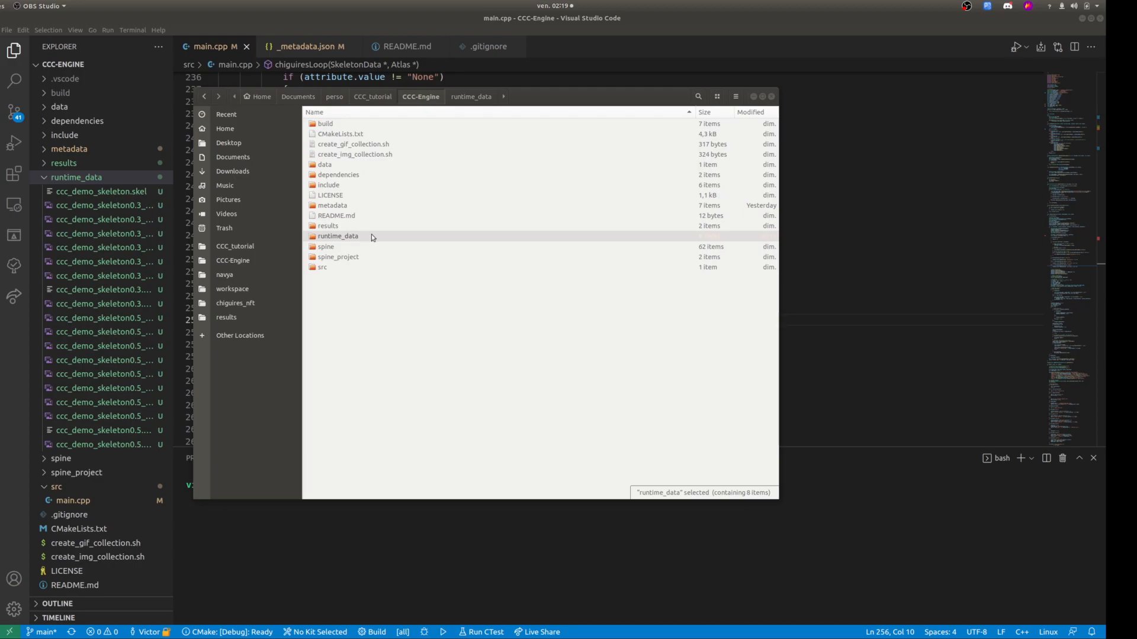
In the file manager, inspect the exported ccc_demo_skeleton.skel and ccc_demo_skeleton0.3_3.png in runtime_data, and close the image and folder windows.
{"action": "double_click", "coordinate": [371, 234]}
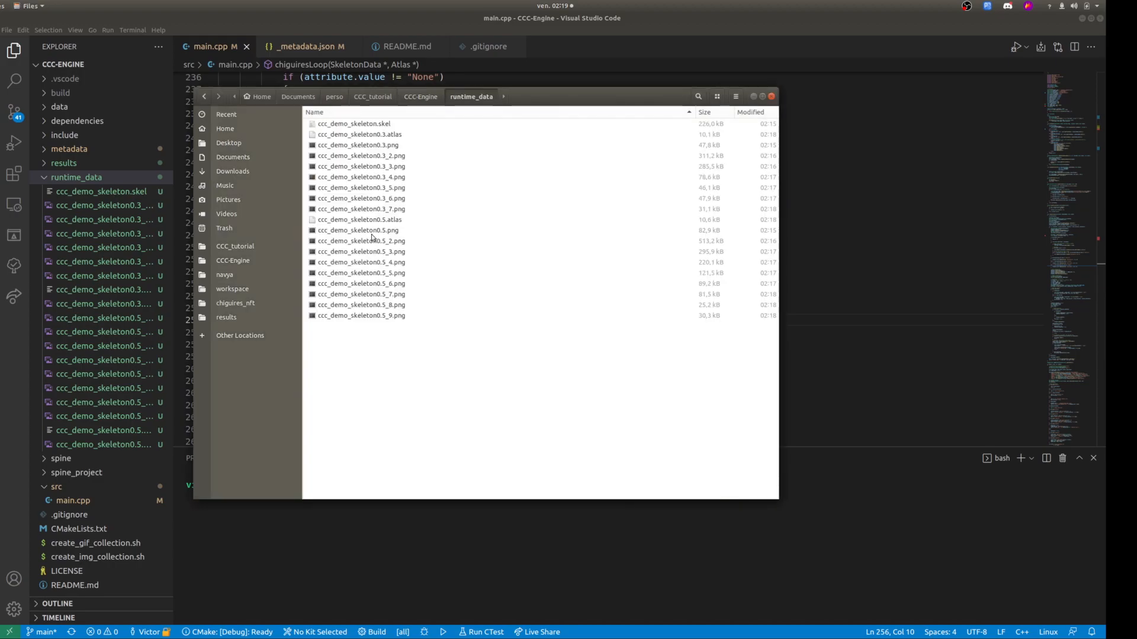
{"action": "left_click", "coordinate": [359, 125]}
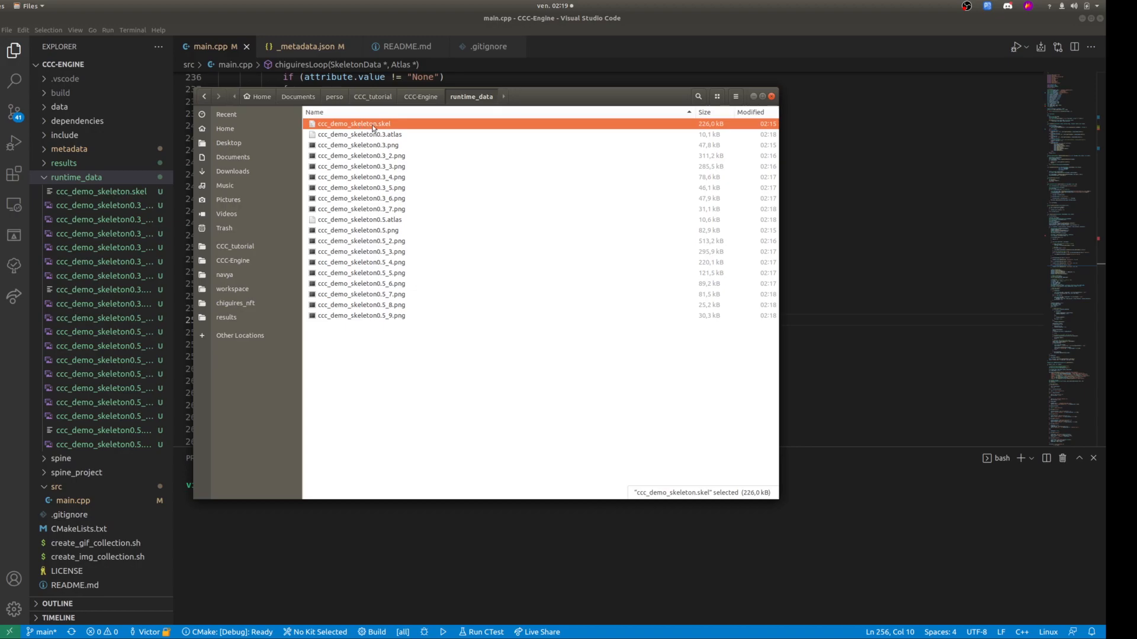
{"action": "double_click", "coordinate": [367, 167]}
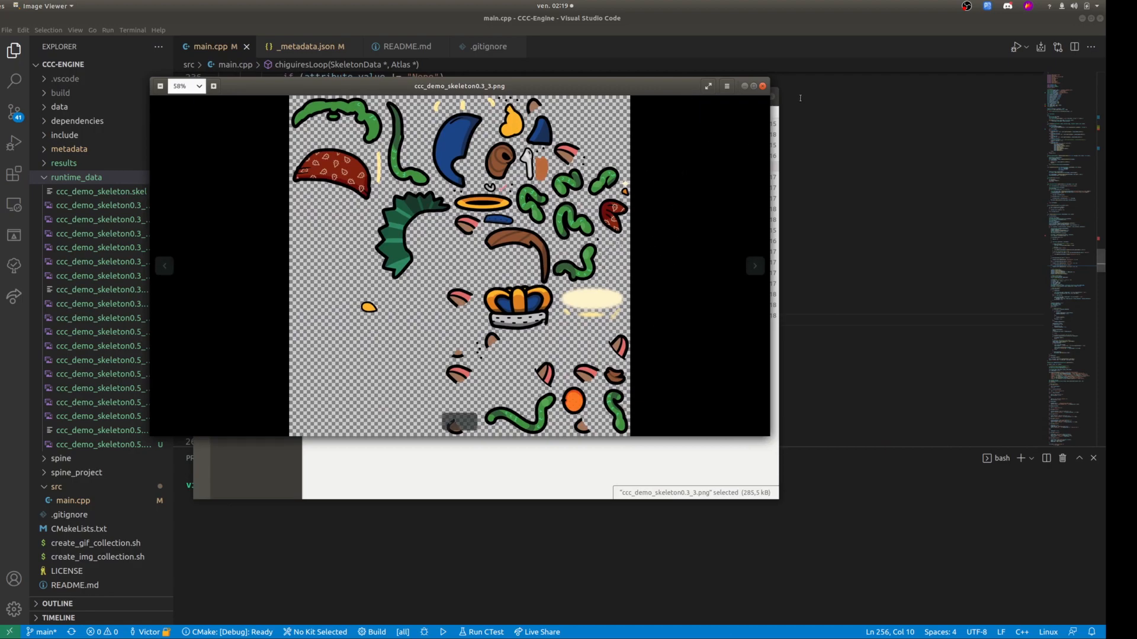
{"action": "left_click", "coordinate": [763, 87]}
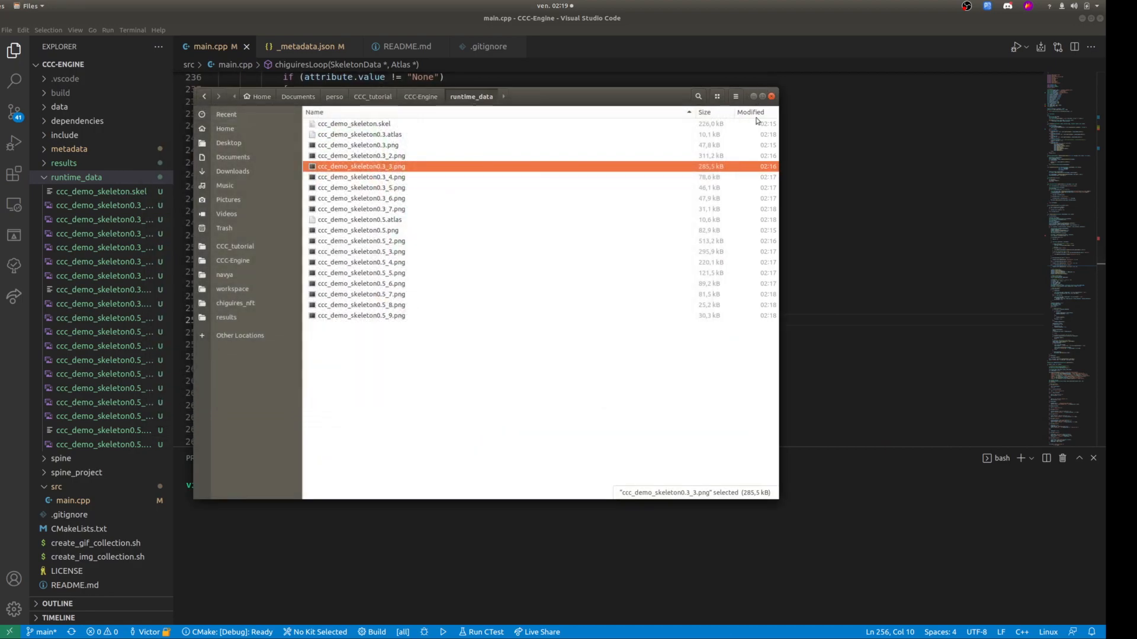
{"action": "left_click", "coordinate": [766, 99]}
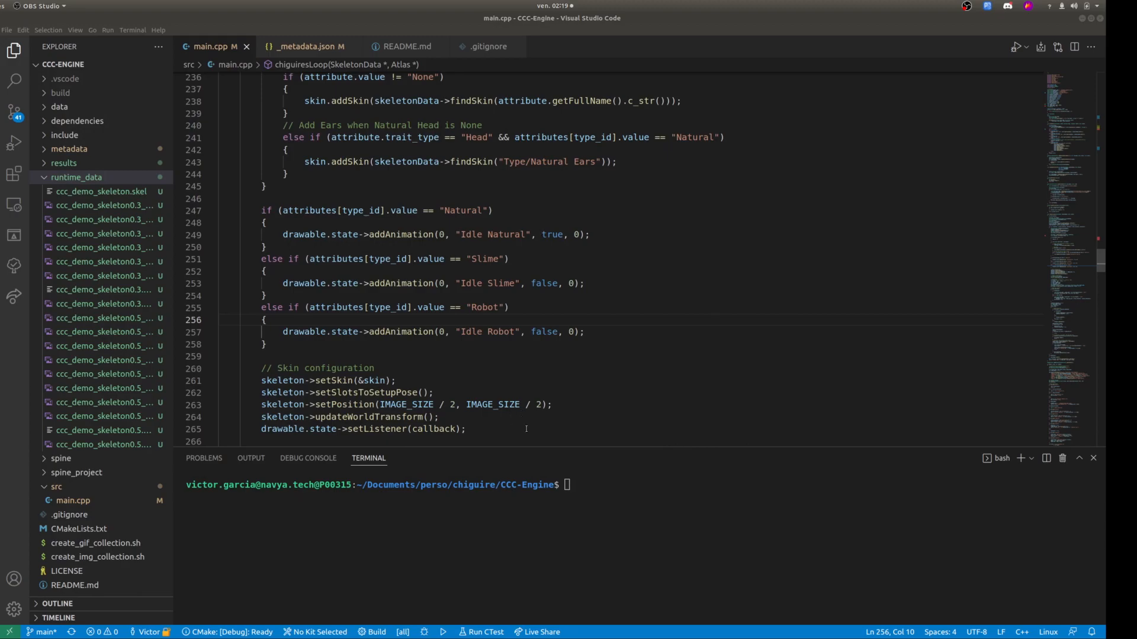
In Visual Studio Code, collapse runtime_data, examine the trait values in metadata/_metadata.json, and return to the main.cpp source.
{"action": "left_click", "coordinate": [72, 178]}
{"action": "scroll", "coordinate": [394, 235], "scroll_direction": "up", "scroll_amount": 3}
{"action": "scroll", "coordinate": [394, 235], "scroll_direction": "up", "scroll_amount": 20}
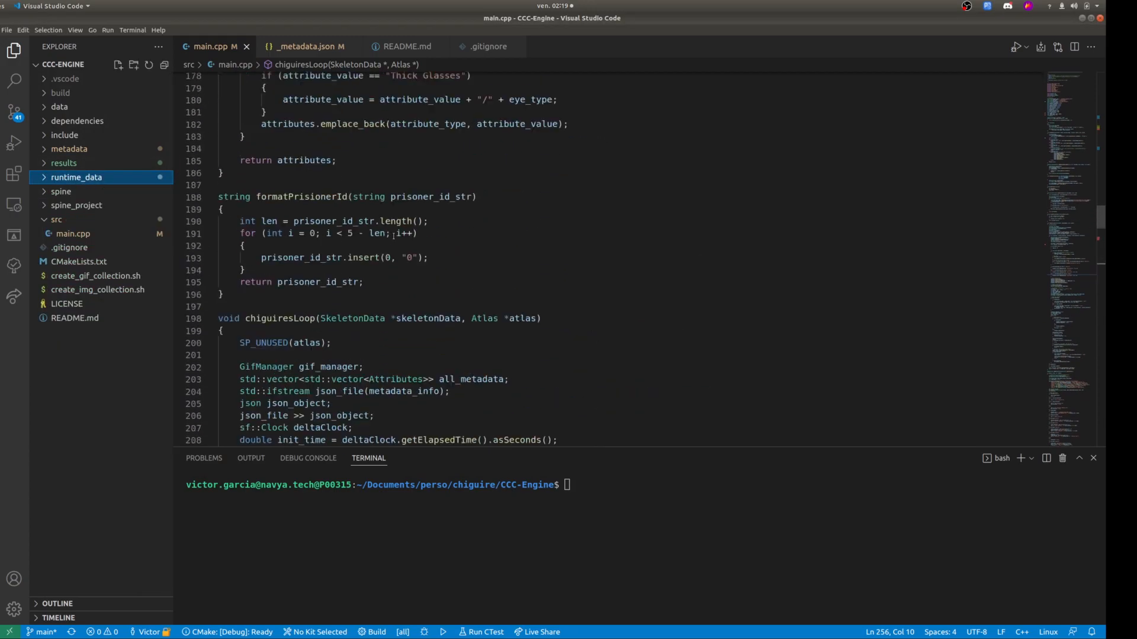
{"action": "scroll", "coordinate": [394, 240], "scroll_direction": "up", "scroll_amount": 2}
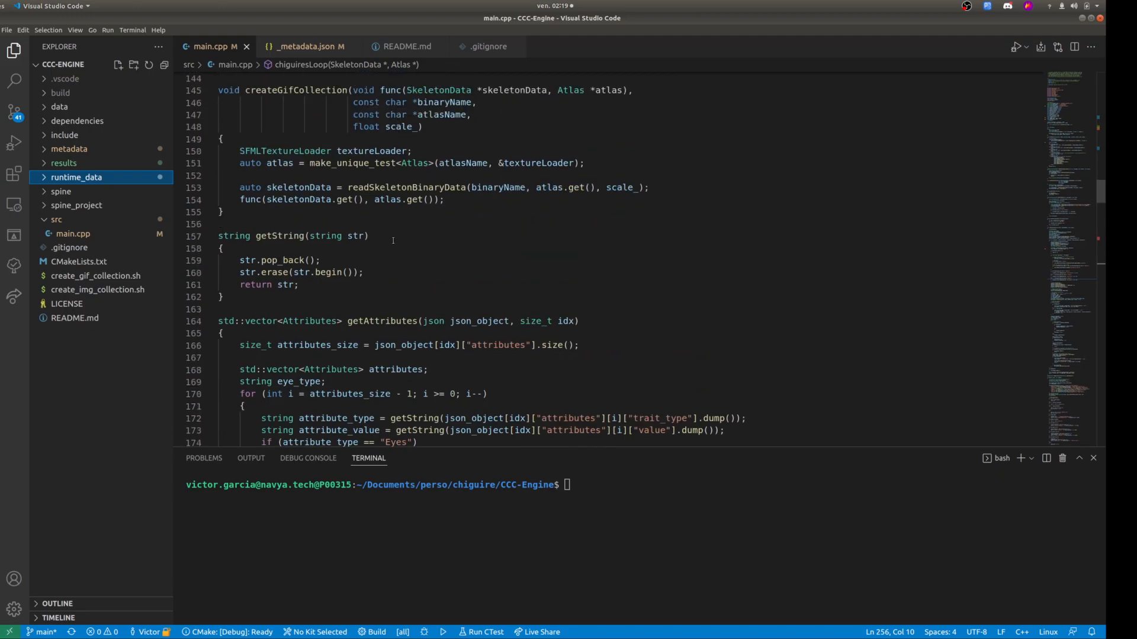
{"action": "left_click", "coordinate": [48, 151]}
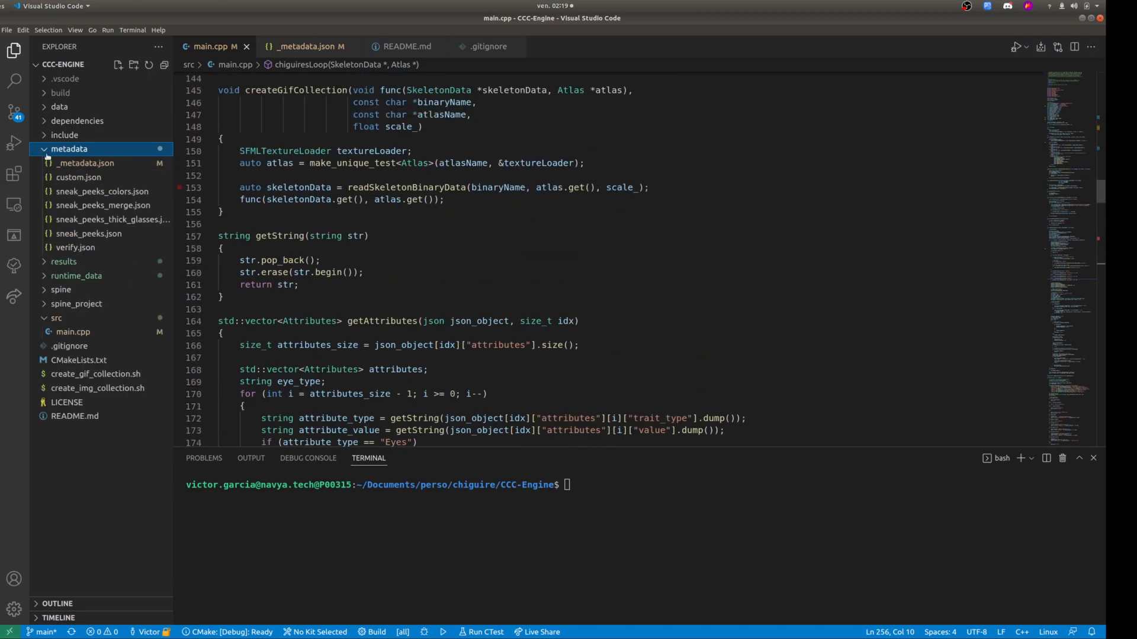
{"action": "left_click", "coordinate": [71, 165]}
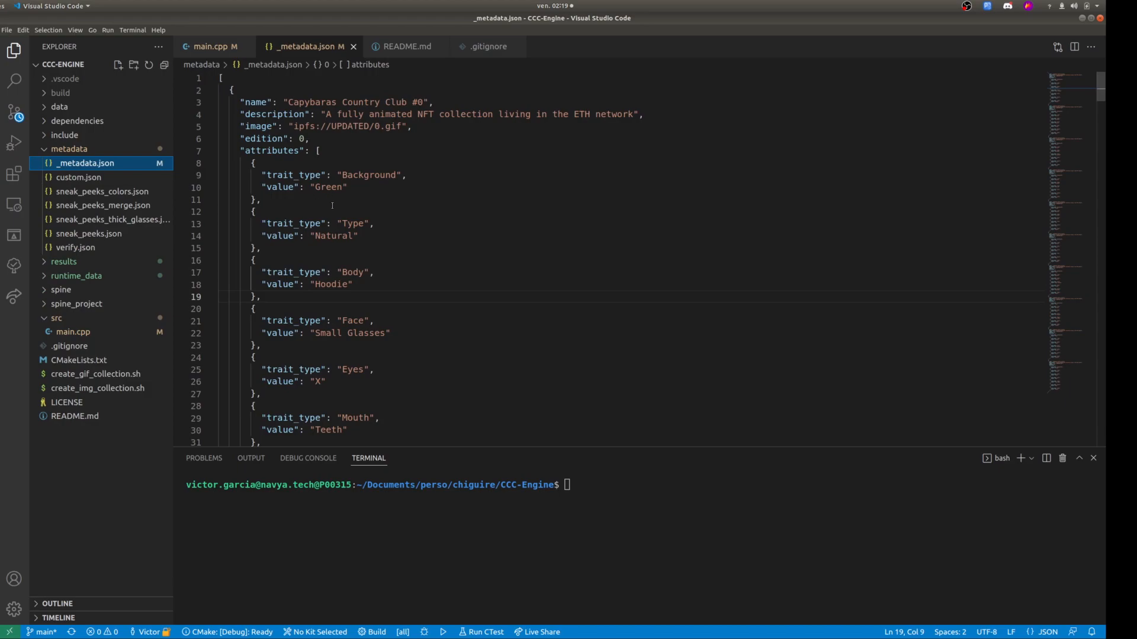
{"action": "scroll", "coordinate": [337, 228], "scroll_direction": "down", "scroll_amount": 4}
{"action": "double_click", "coordinate": [331, 157]}
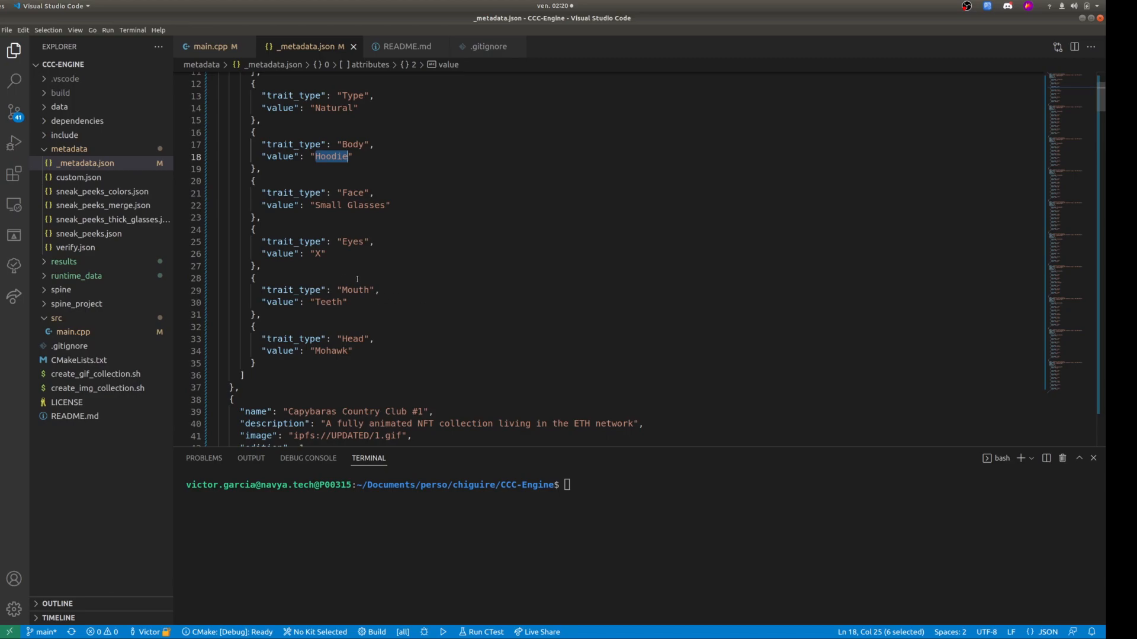
{"action": "left_click", "coordinate": [210, 48]}
{"action": "scroll", "coordinate": [412, 235], "scroll_direction": "up", "scroll_amount": 20}
{"action": "scroll", "coordinate": [412, 235], "scroll_direction": "down", "scroll_amount": 1}
Change to the build folder in the terminal and configure the project with cmake ..
{"action": "left_click", "coordinate": [631, 528]}
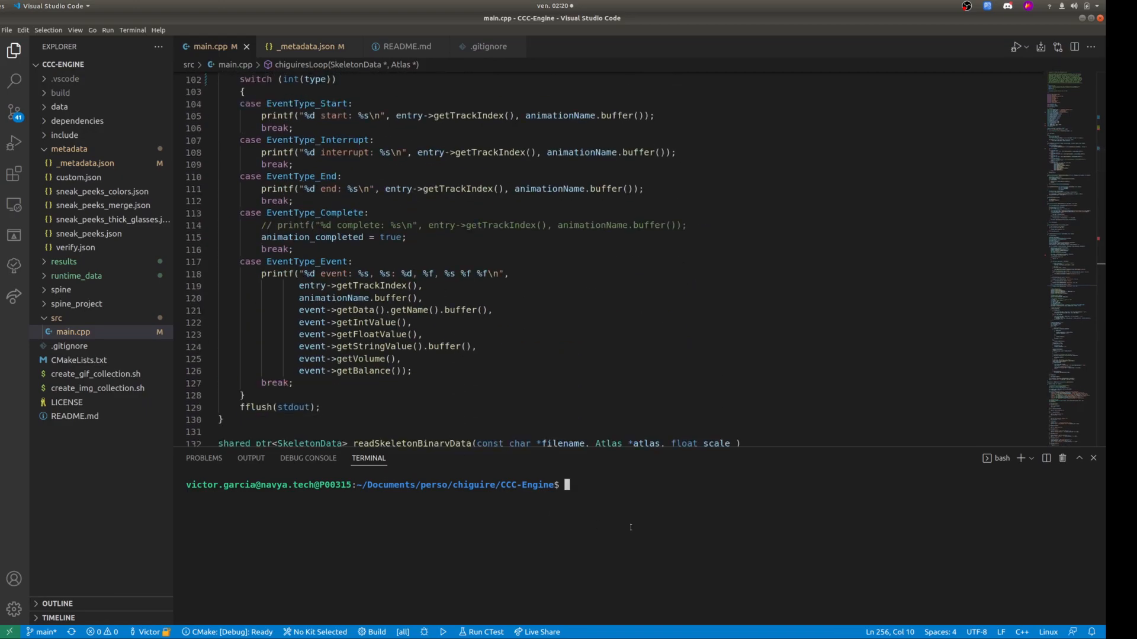
{"action": "type", "text": "cd build/"}
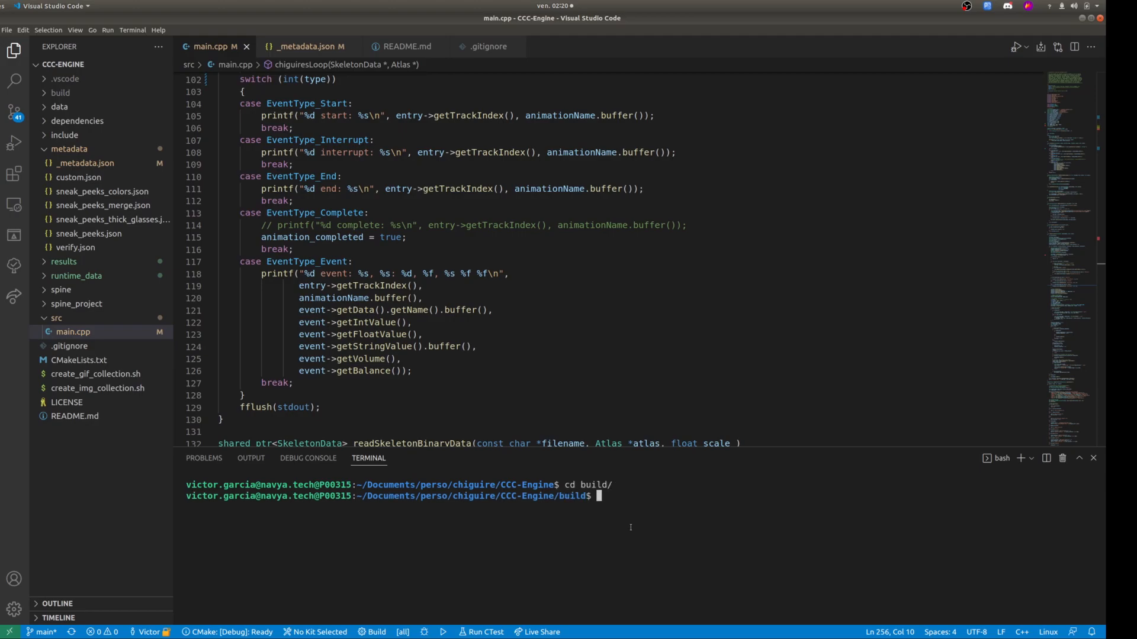
{"action": "type", "text": "cmake .."}
{"action": "key", "text": "Return"}
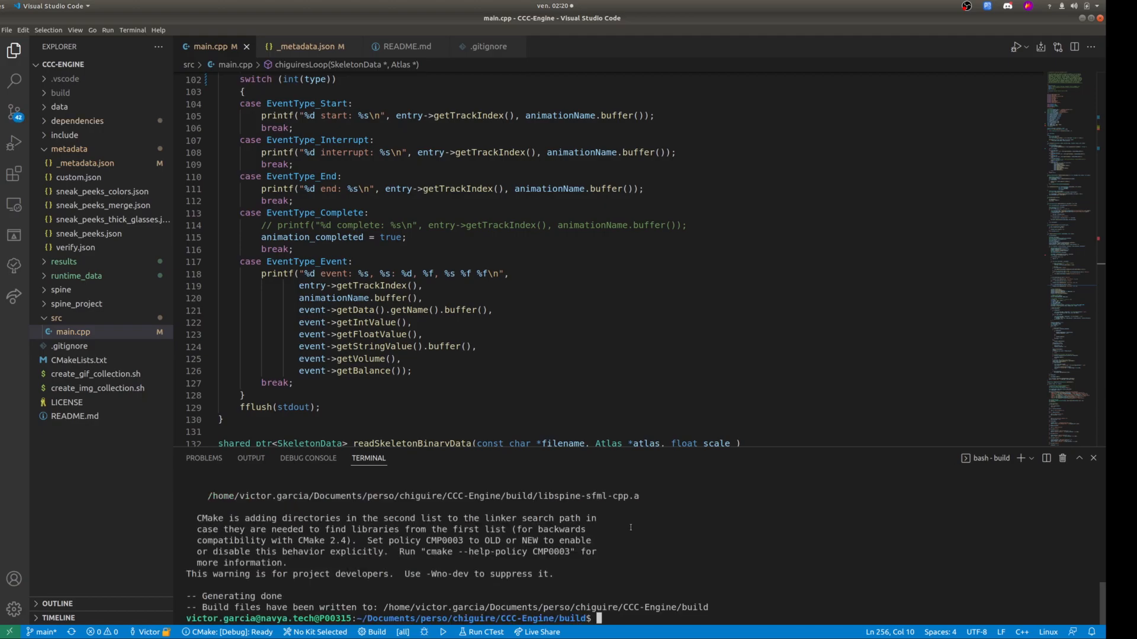
Compile the project with make -j8.
{"action": "type", "text": "make -j8"}
{"action": "key", "text": "Return"}
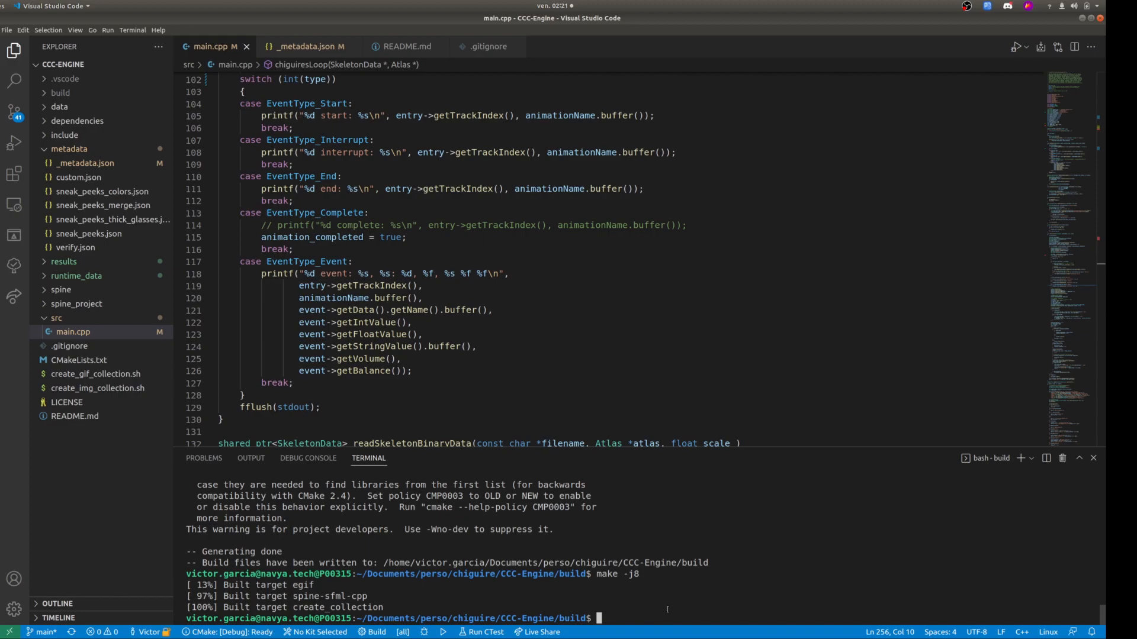
Show the usage options of the compiled program with ./create_collection -h and highlight the program name in the terminal.
{"action": "type", "text": "./cre"}
{"action": "key", "text": "Tab"}
{"action": "type", "text": "-h"}
{"action": "key", "text": "Return"}
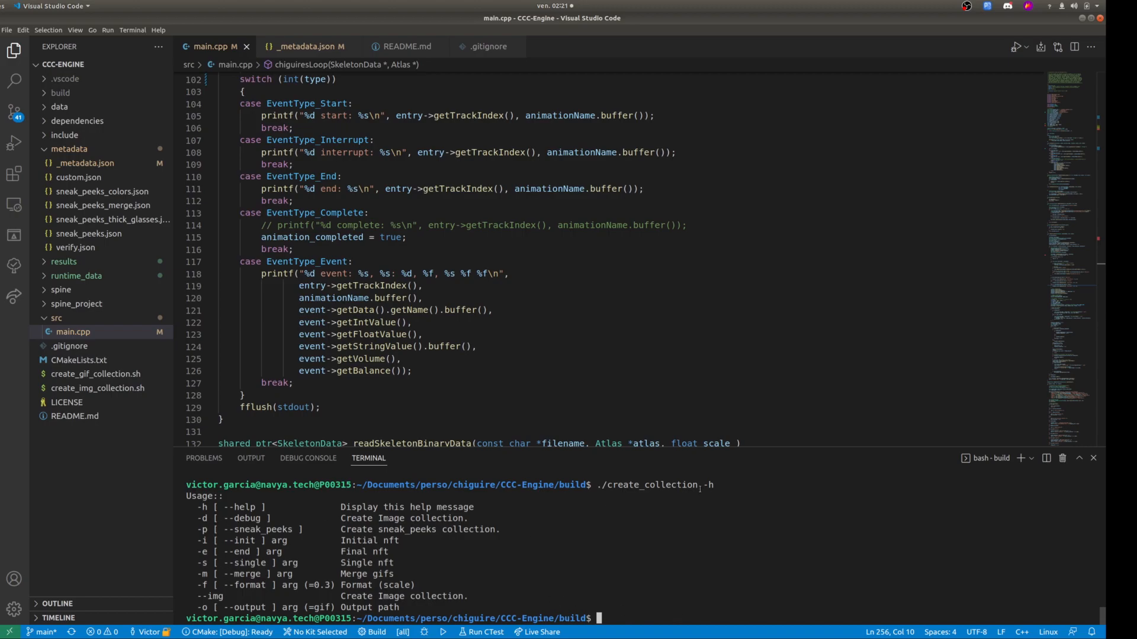
{"action": "double_click", "coordinate": [657, 485]}
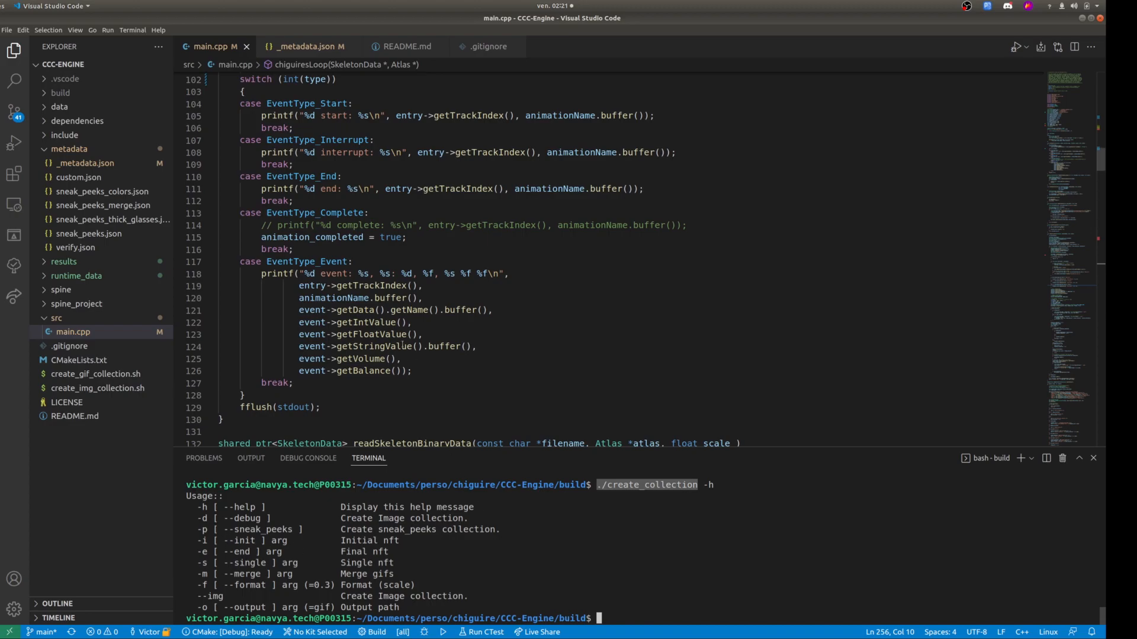
Examine the metadata file path and project name among the main.cpp parameters, and switch back to the Spine project.
{"action": "scroll", "coordinate": [424, 355], "scroll_direction": "up", "scroll_amount": 20}
{"action": "scroll", "coordinate": [424, 355], "scroll_direction": "down", "scroll_amount": 12}
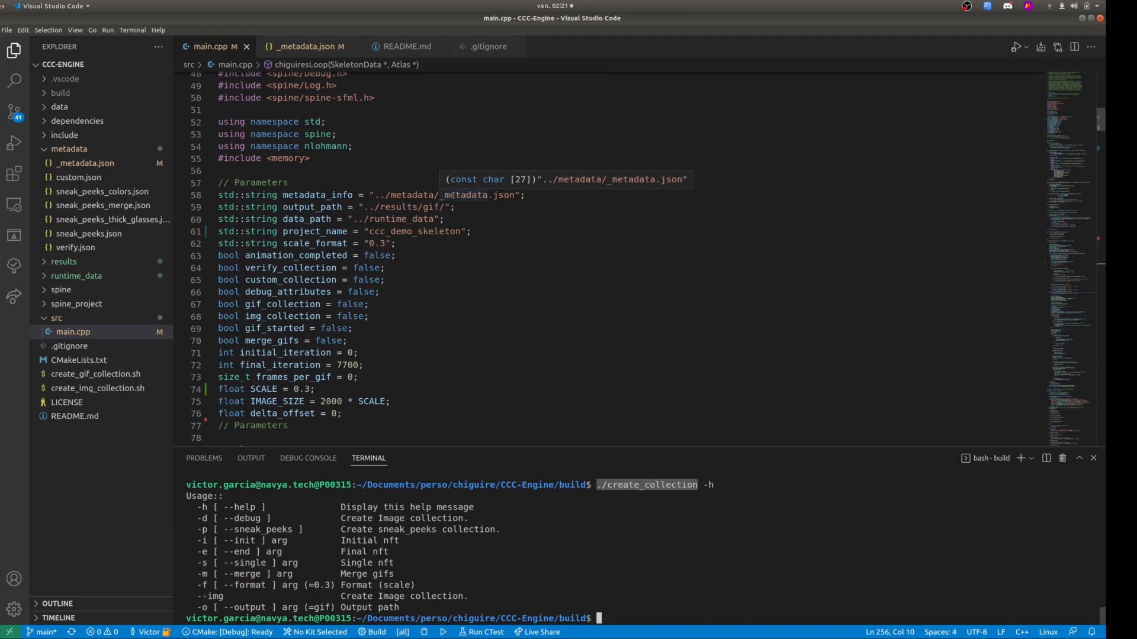
{"action": "double_click", "coordinate": [453, 195]}
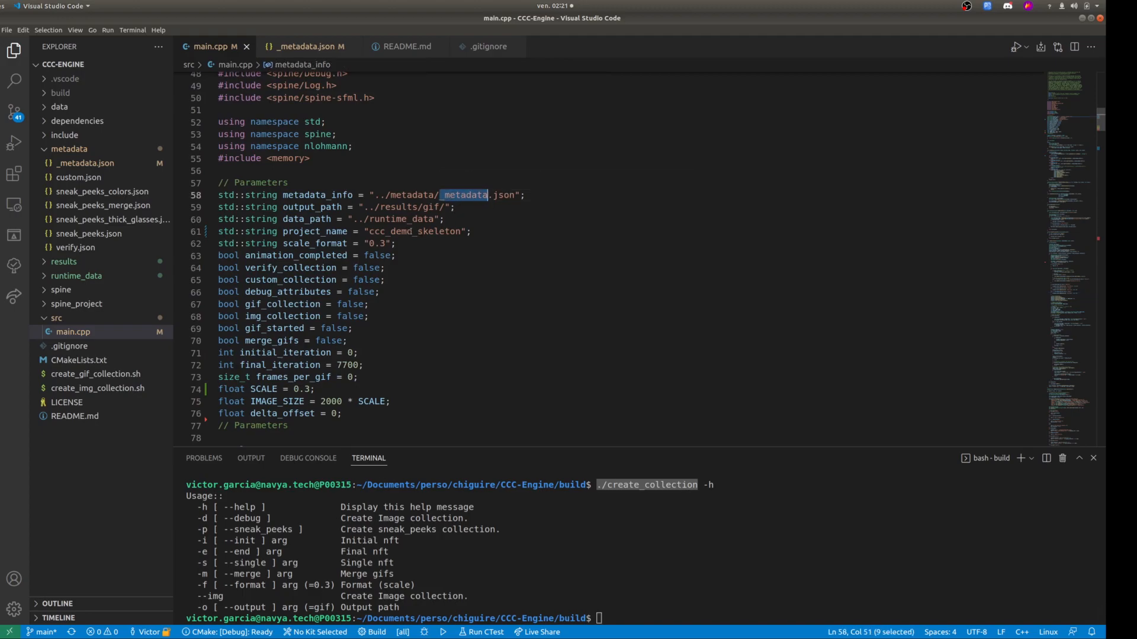
{"action": "double_click", "coordinate": [408, 232]}
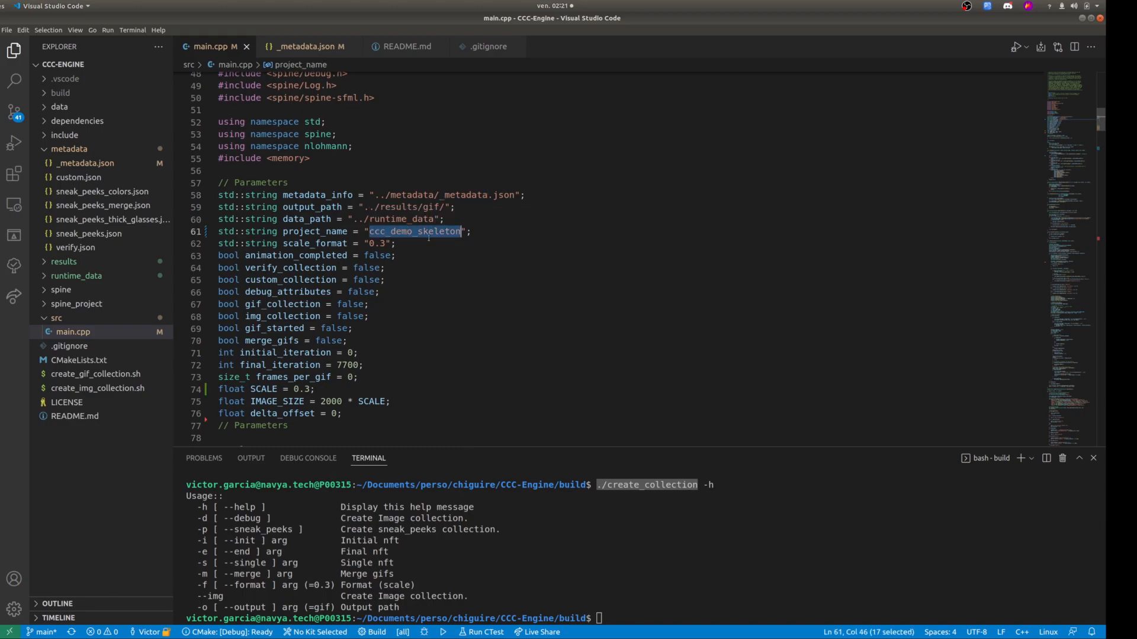
{"action": "key", "text": "alt+Tab"}
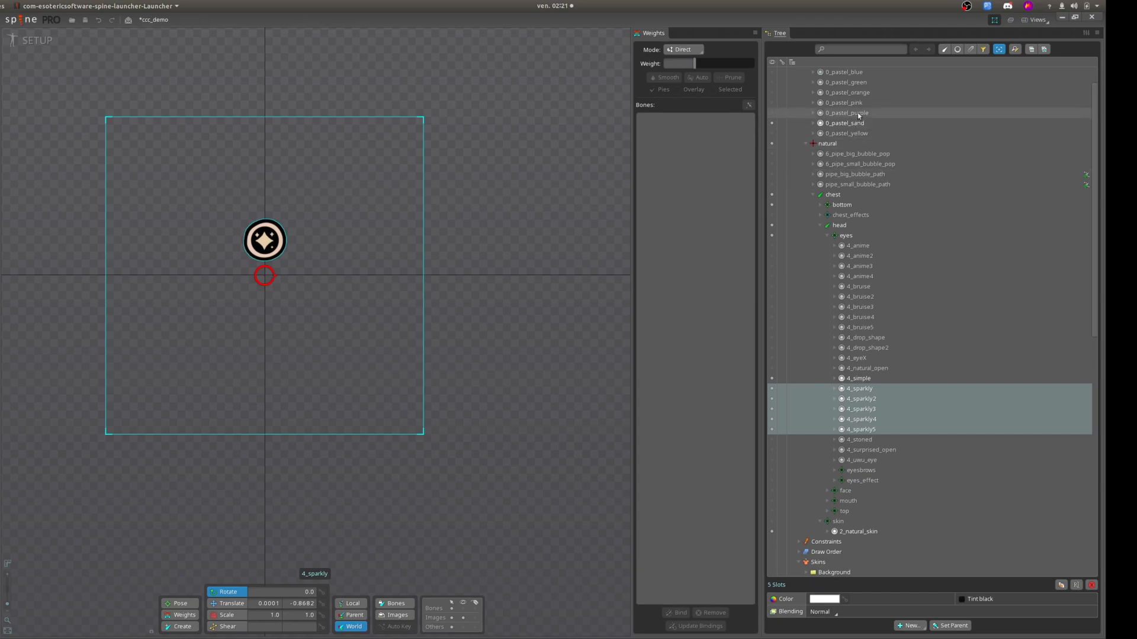
Select ccc_demo_skeleton in the Spine tree to check its name and switch back to Visual Studio Code.
{"action": "scroll", "coordinate": [854, 127], "scroll_direction": "up", "scroll_amount": 1}
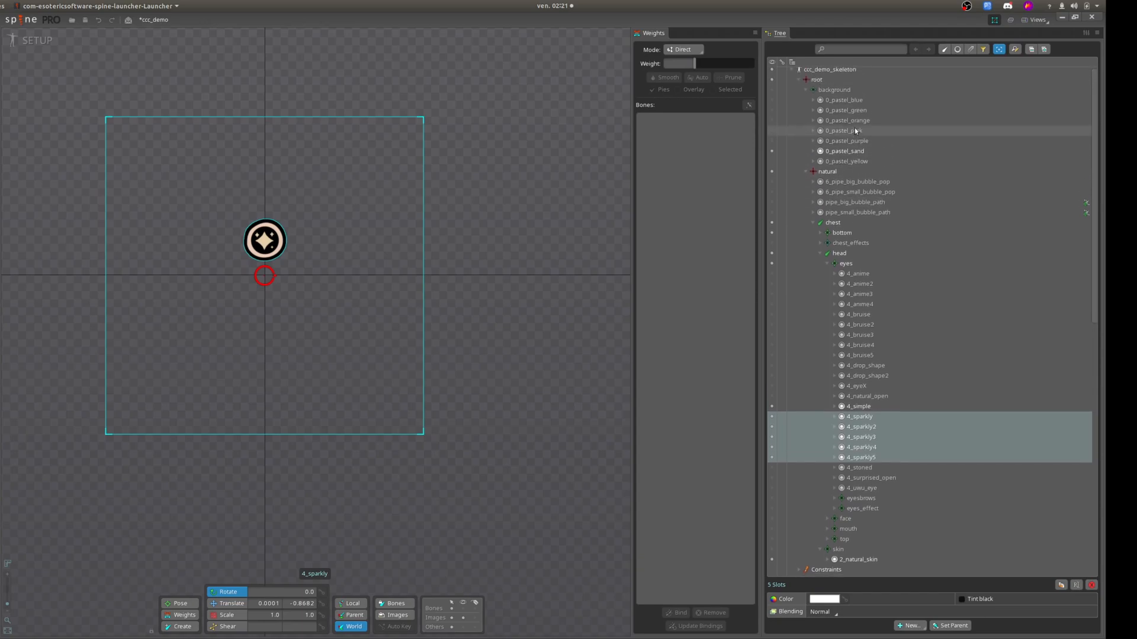
{"action": "left_click", "coordinate": [833, 78]}
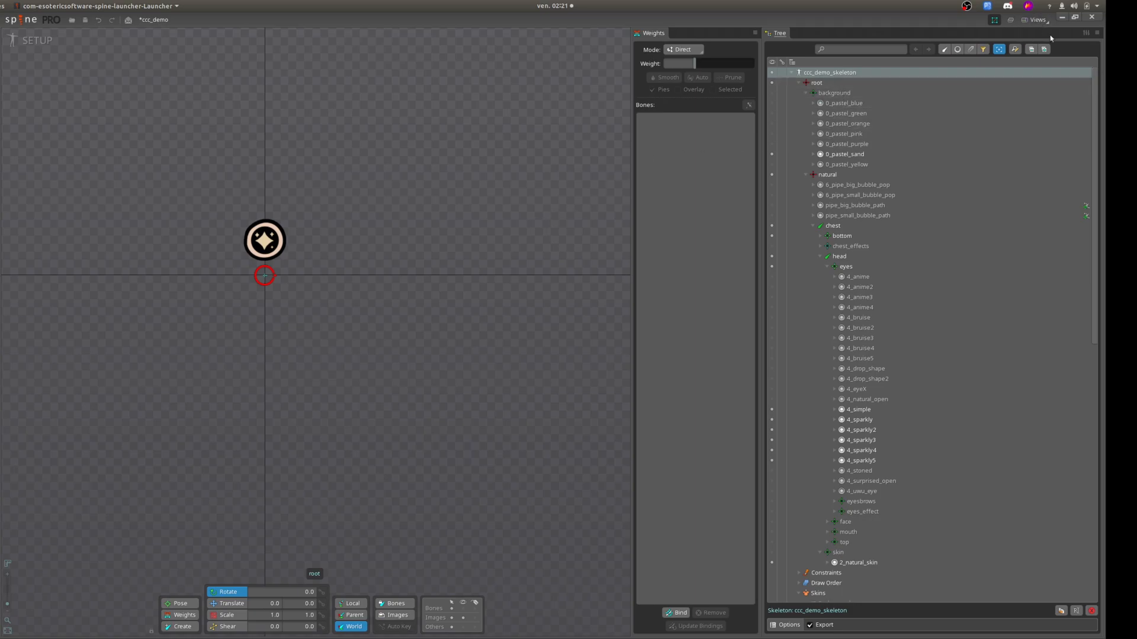
{"action": "left_click", "coordinate": [1072, 18]}
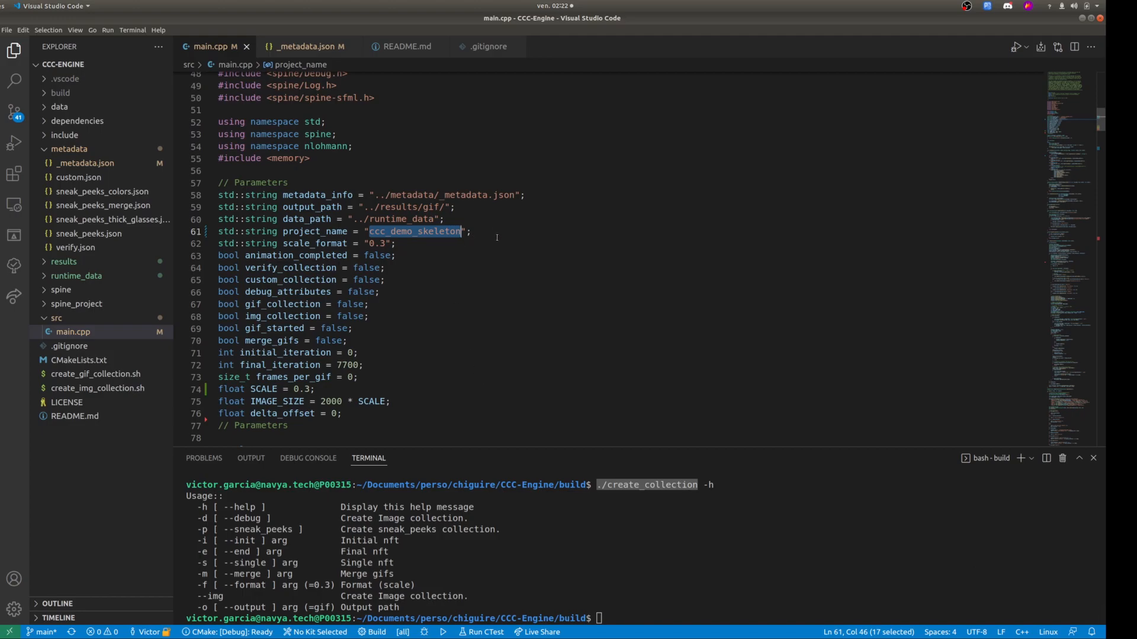
Highlight the string parameters from metadata_info to scale_format in main.cpp, and the final_iteration value.
{"action": "left_click_drag", "start_coordinate": [490, 241], "coordinate": [137, 194]}
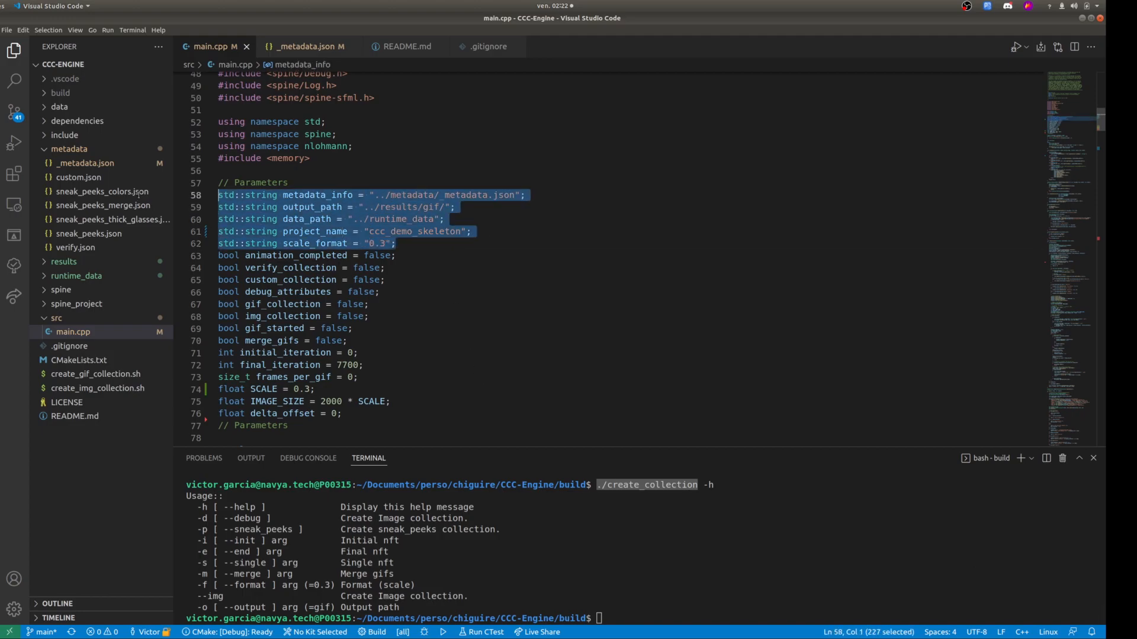
{"action": "double_click", "coordinate": [347, 365]}
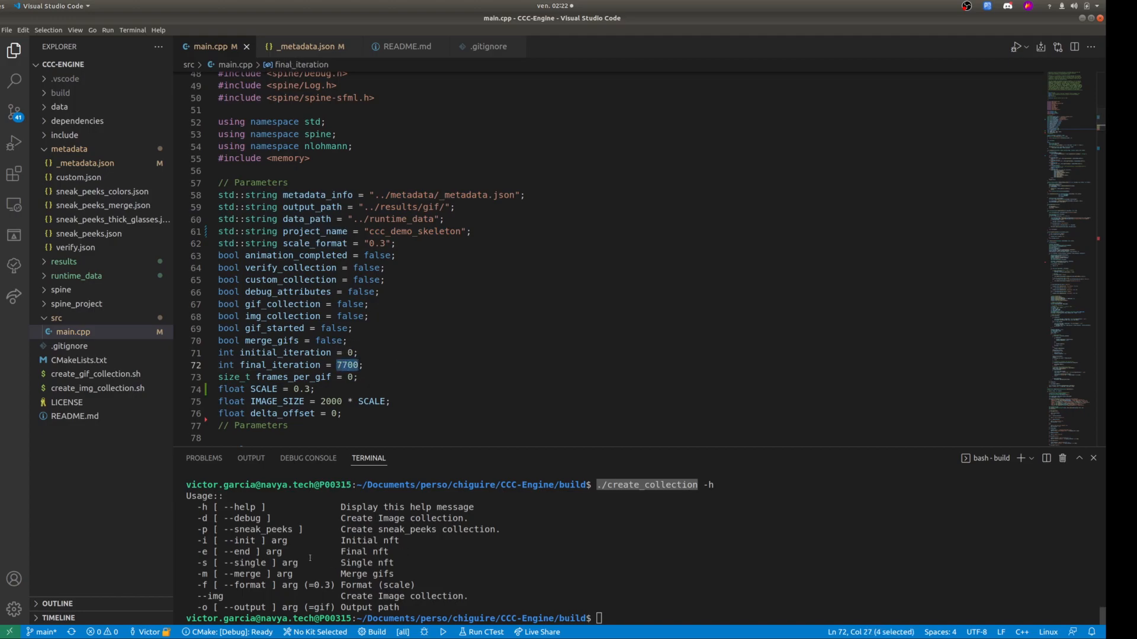
Generate GIFs for a limited NFT range in the terminal with ./create_collection -i 2 -e 5.
{"action": "left_click", "coordinate": [684, 600]}
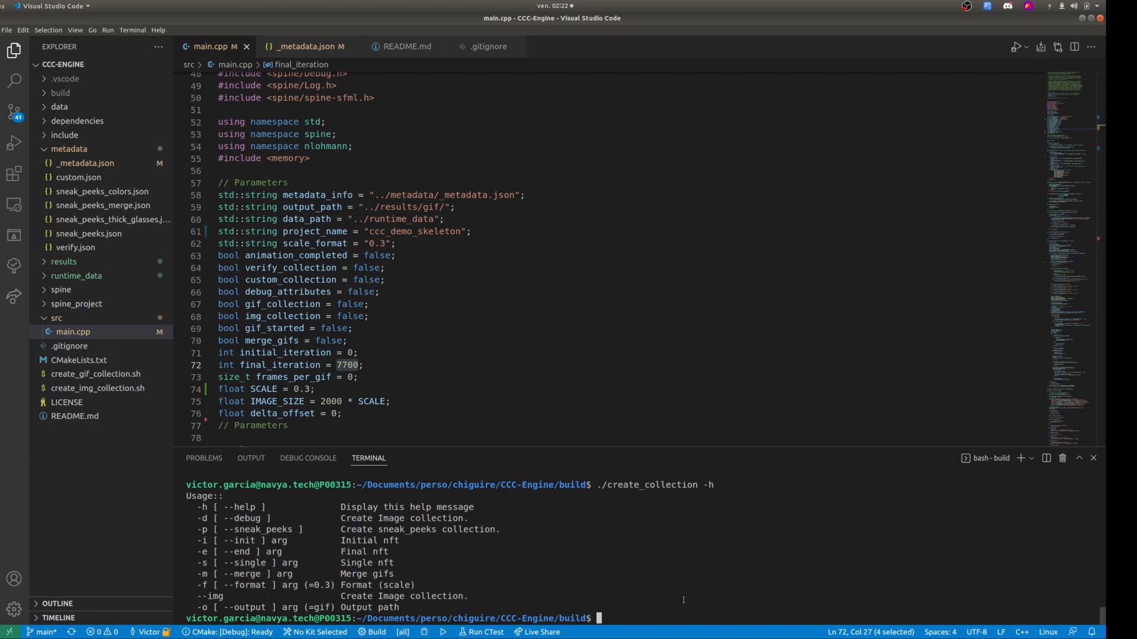
{"action": "key", "text": "Up"}
{"action": "key", "text": "BackSpace"}
{"action": "key", "text": "BackSpace"}
{"action": "left_click_drag", "start_coordinate": [206, 540], "coordinate": [196, 552]}
{"action": "left_click_drag", "start_coordinate": [208, 540], "coordinate": [197, 540]}
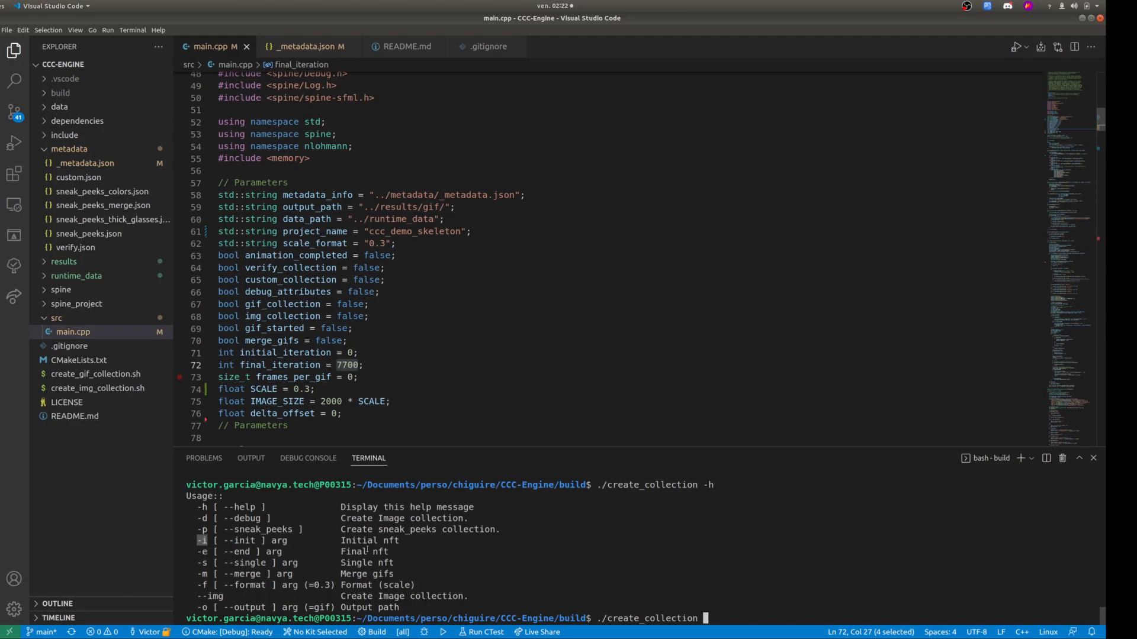
{"action": "type", "text": "-i 2 -e 5"}
{"action": "key", "text": "Return"}
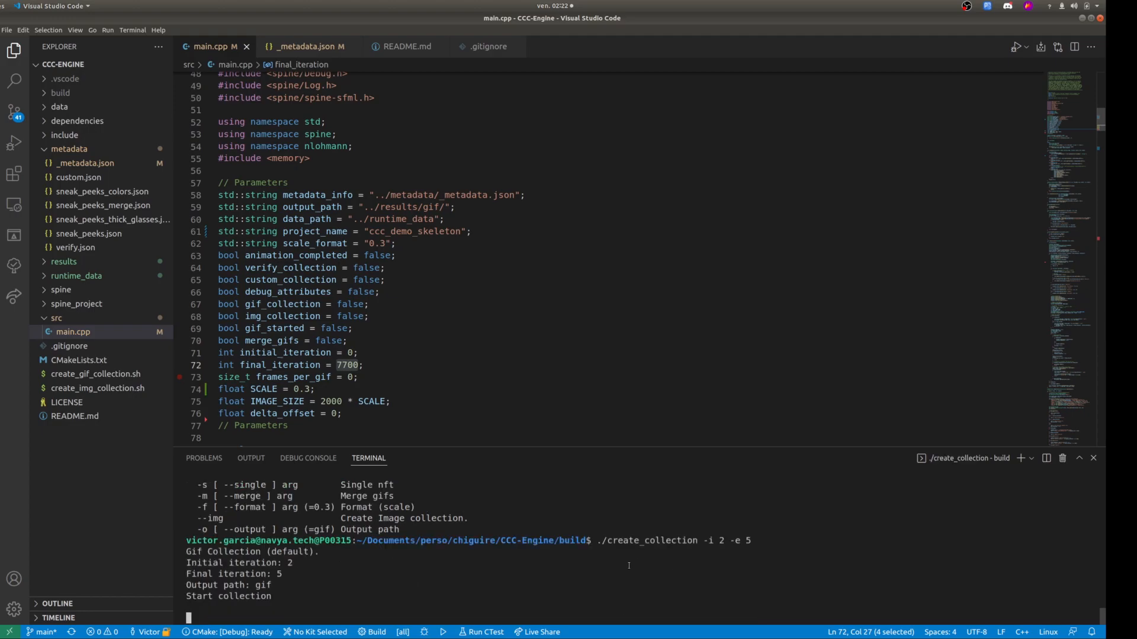
Review the terminal output of the run and highlight the --img option in the usage list.
{"action": "mouse_move", "coordinate": [188, 551]}
{"action": "left_mouse_down"}
{"action": "mouse_move", "coordinate": [298, 551]}
{"action": "mouse_move", "coordinate": [294, 541]}
{"action": "mouse_move", "coordinate": [186, 541]}
{"action": "left_mouse_up"}
{"action": "scroll", "coordinate": [296, 551], "scroll_direction": "up", "scroll_amount": 3}
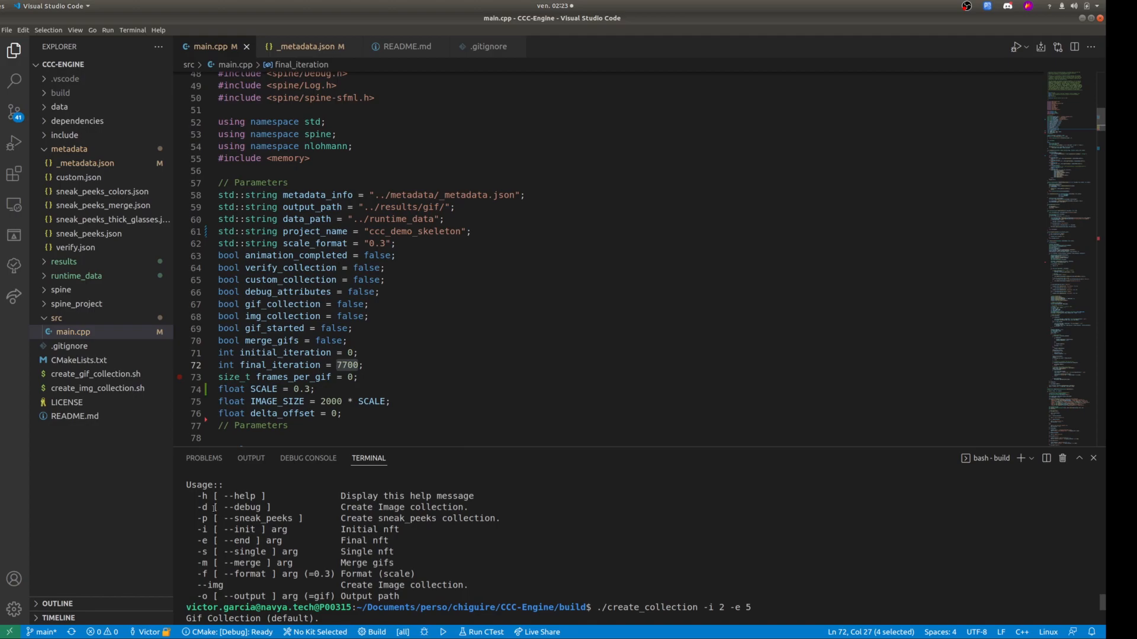
{"action": "left_click_drag", "start_coordinate": [226, 588], "coordinate": [191, 588]}
{"action": "left_click", "coordinate": [224, 585]}
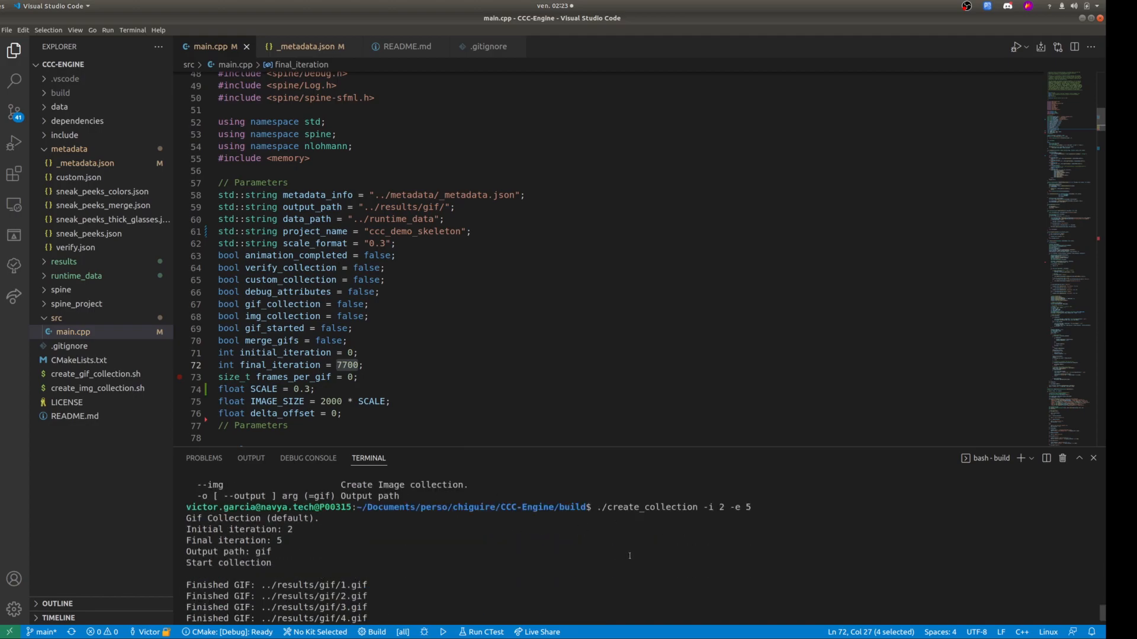
Generate still images for the same NFT range with ./create_collection -i 2 -e 5 --img.
{"action": "key", "text": "Up"}
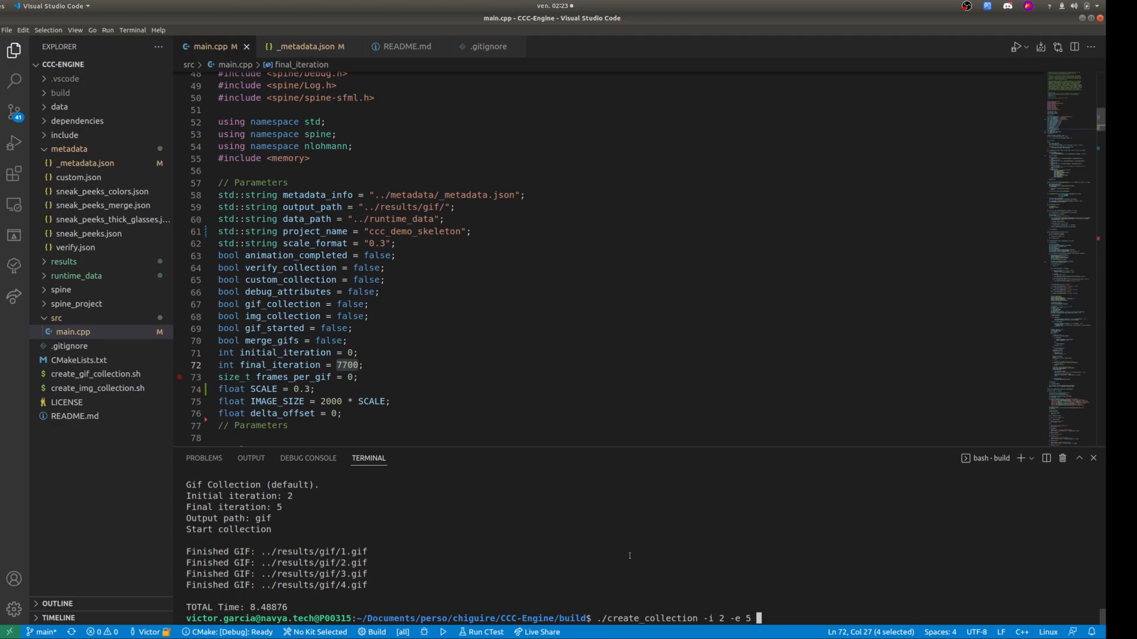
{"action": "type", "text": "--img"}
{"action": "key", "text": "Return"}
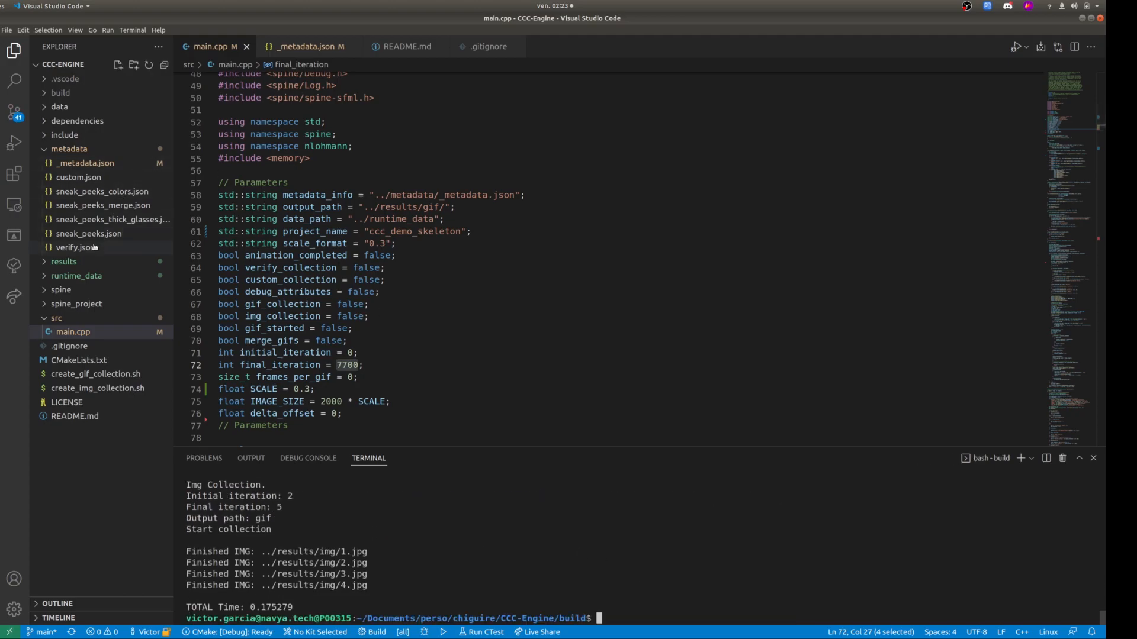
Expand results/img and view the generated images 0.jpg, 1.jpg, 2.jpg and 4.jpg.
{"action": "left_click", "coordinate": [46, 263]}
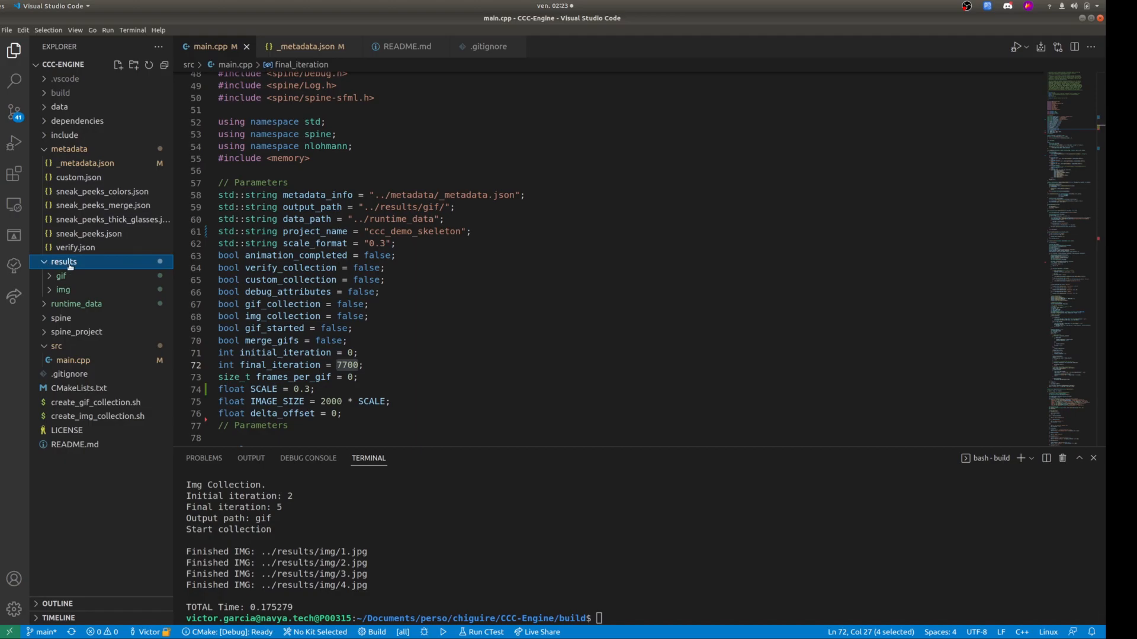
{"action": "left_click", "coordinate": [52, 290]}
{"action": "left_click", "coordinate": [73, 305]}
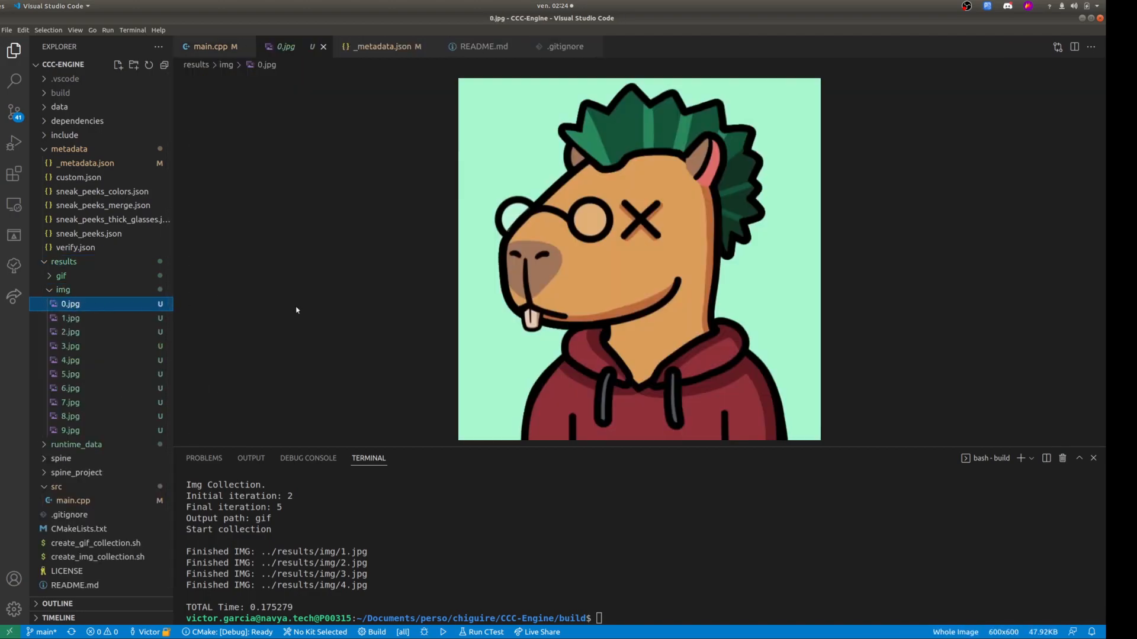
{"action": "left_click", "coordinate": [77, 320]}
{"action": "left_click", "coordinate": [80, 333]}
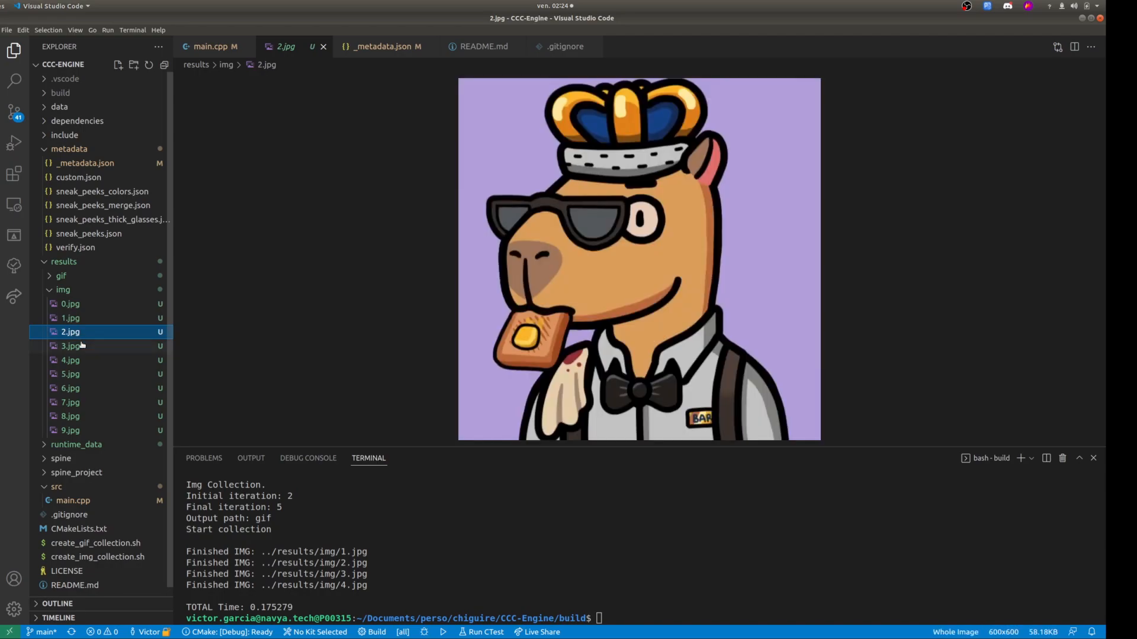
{"action": "left_click", "coordinate": [84, 361]}
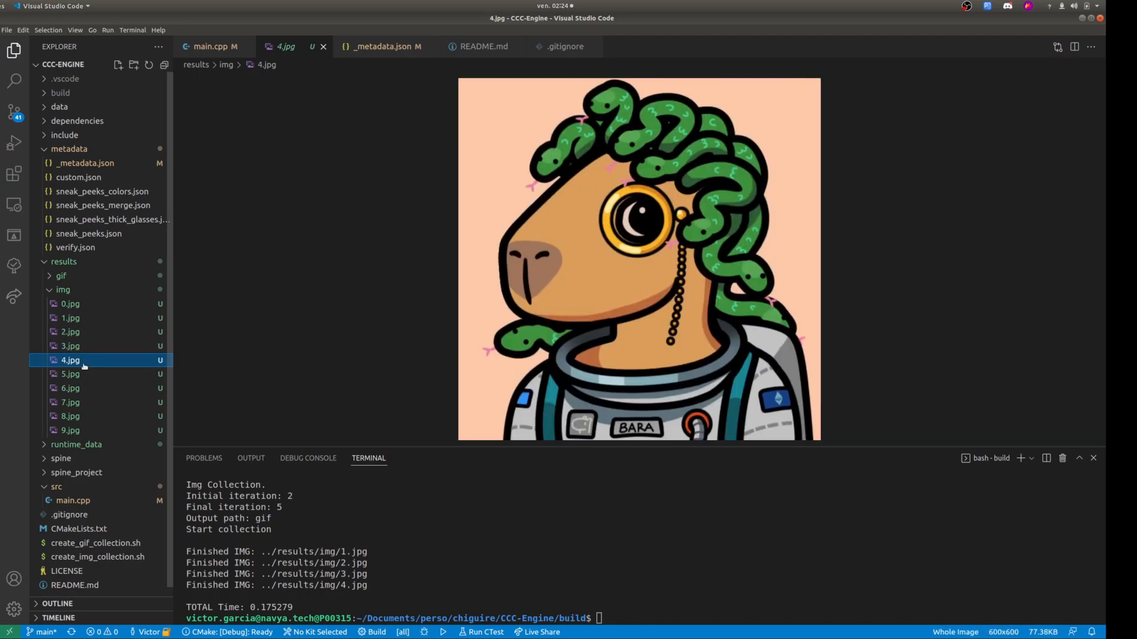
Collapse the img folder, view 0.gif from results/gif, and collapse the gif folder.
{"action": "left_click", "coordinate": [52, 291]}
{"action": "left_click", "coordinate": [63, 276]}
{"action": "left_click", "coordinate": [69, 290]}
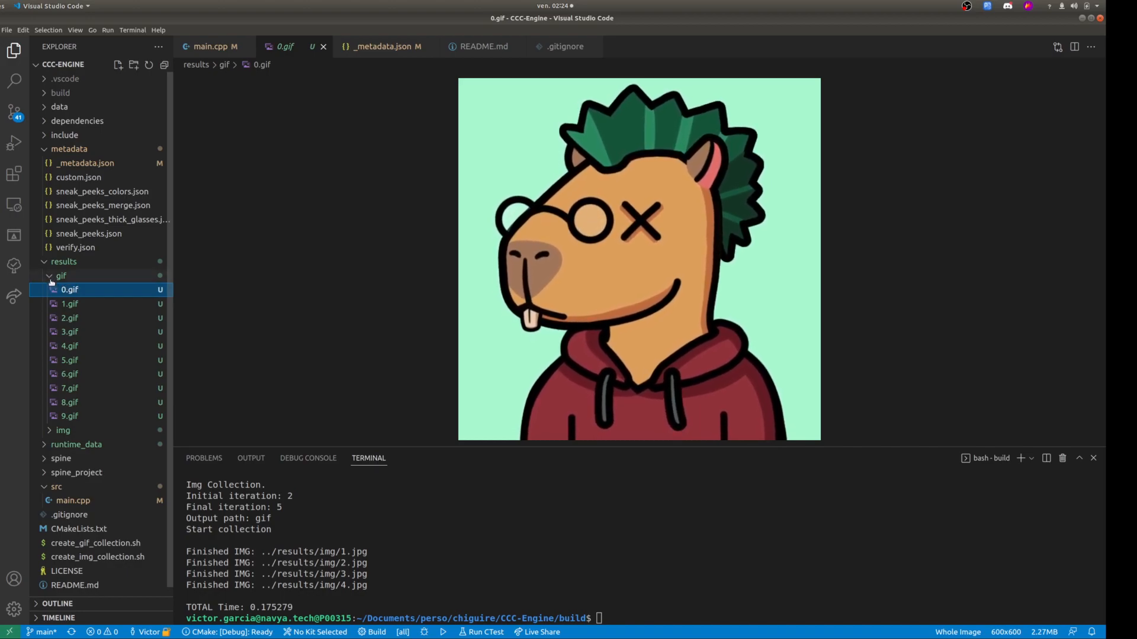
{"action": "left_click", "coordinate": [51, 276]}
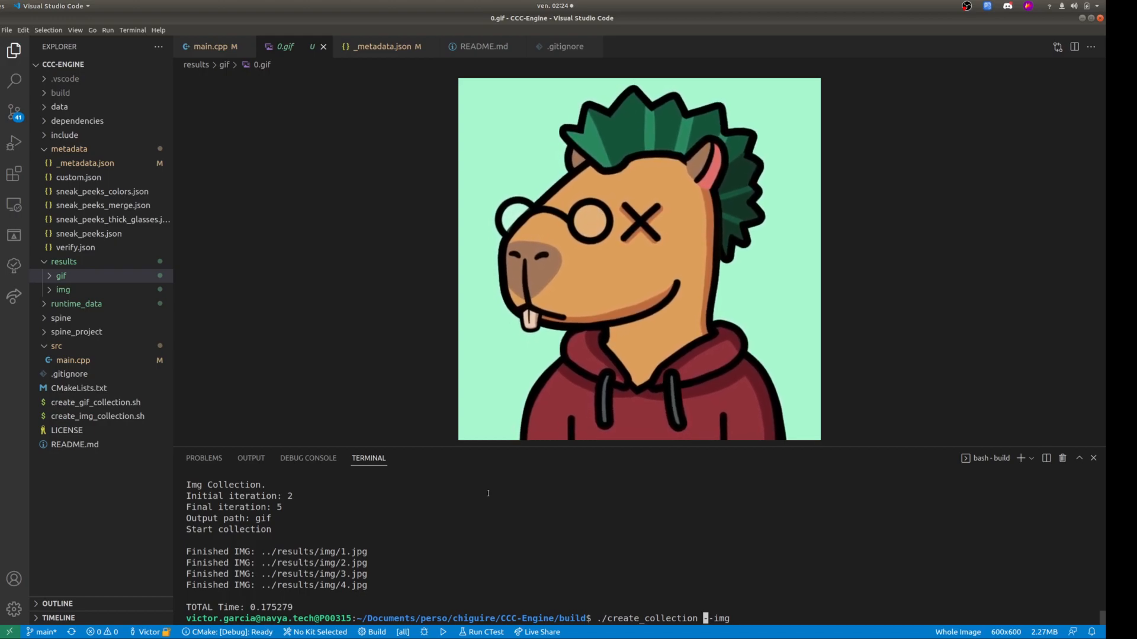
Generate the full image collection with ./create_collection --img and the full GIF collection with ./create_collection.
{"action": "key", "text": "Return"}
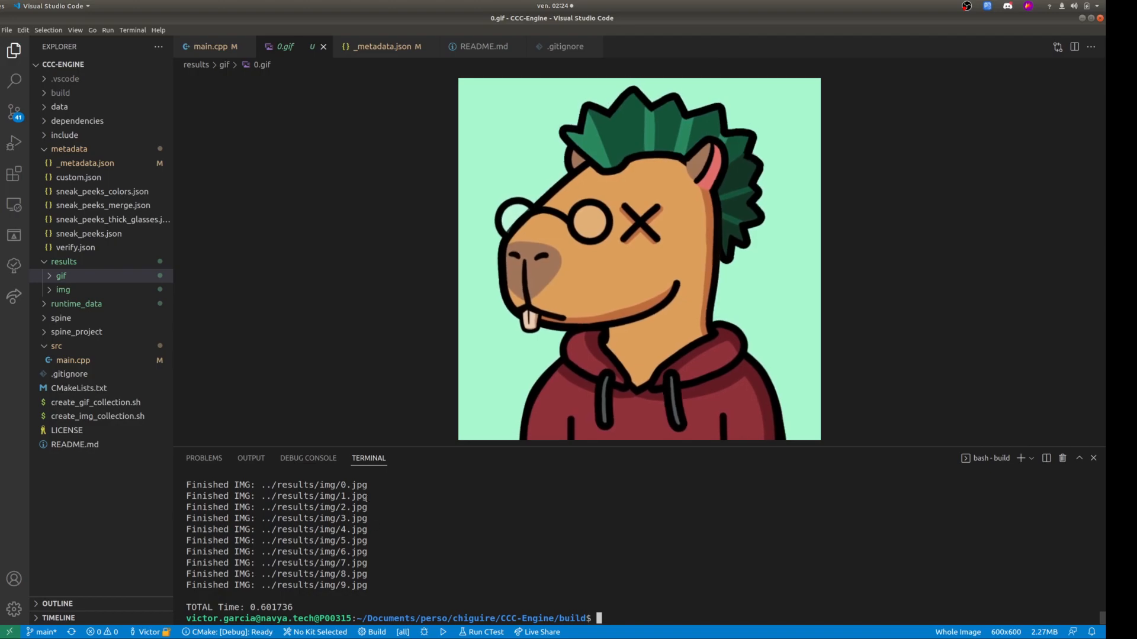
{"action": "key", "text": "Up"}
{"action": "key", "text": "BackSpace"}
{"action": "key", "text": "BackSpace"}
{"action": "key", "text": "BackSpace"}
{"action": "key", "text": "BackSpace"}
{"action": "key", "text": "BackSpace"}
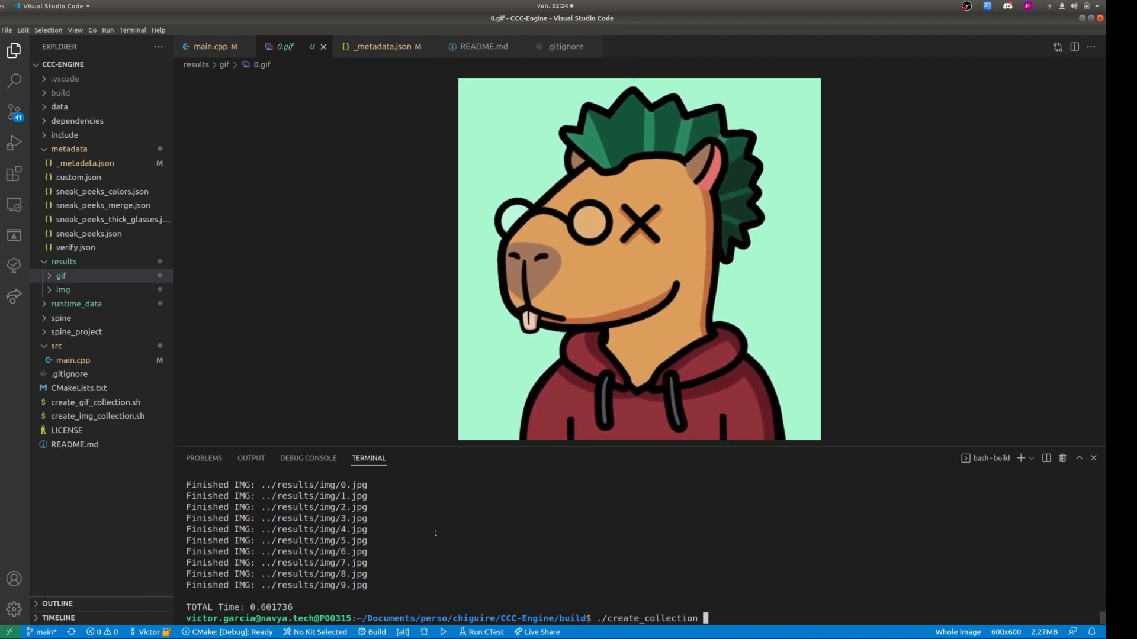
{"action": "key", "text": "Return"}
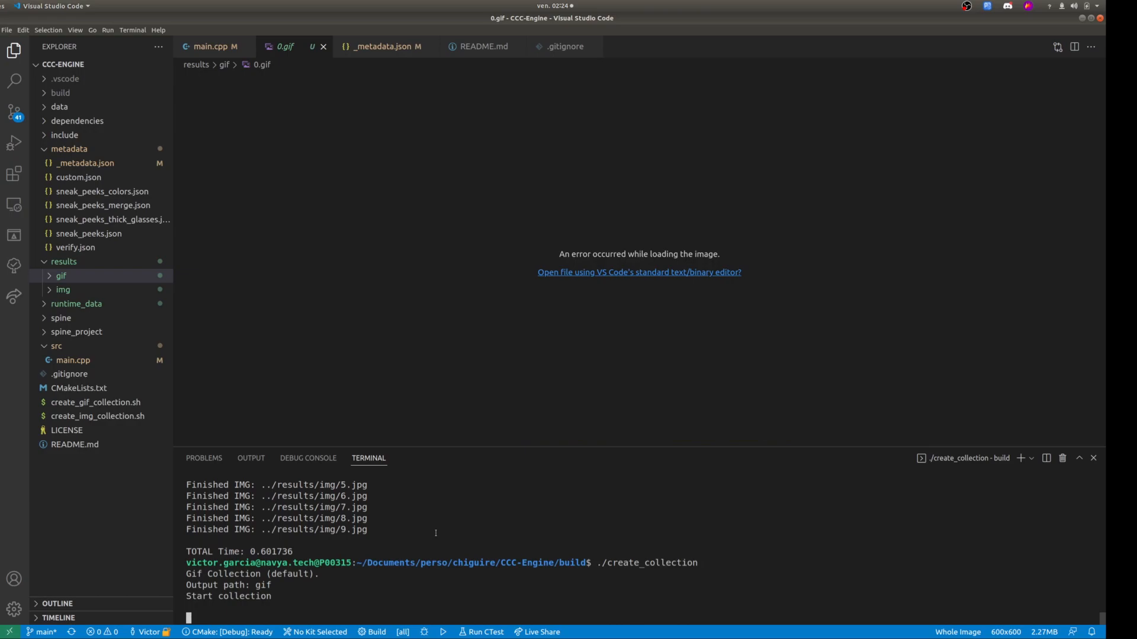
Split the editor to show _metadata.json beside 0.gif from results/gif.
{"action": "left_click", "coordinate": [67, 276]}
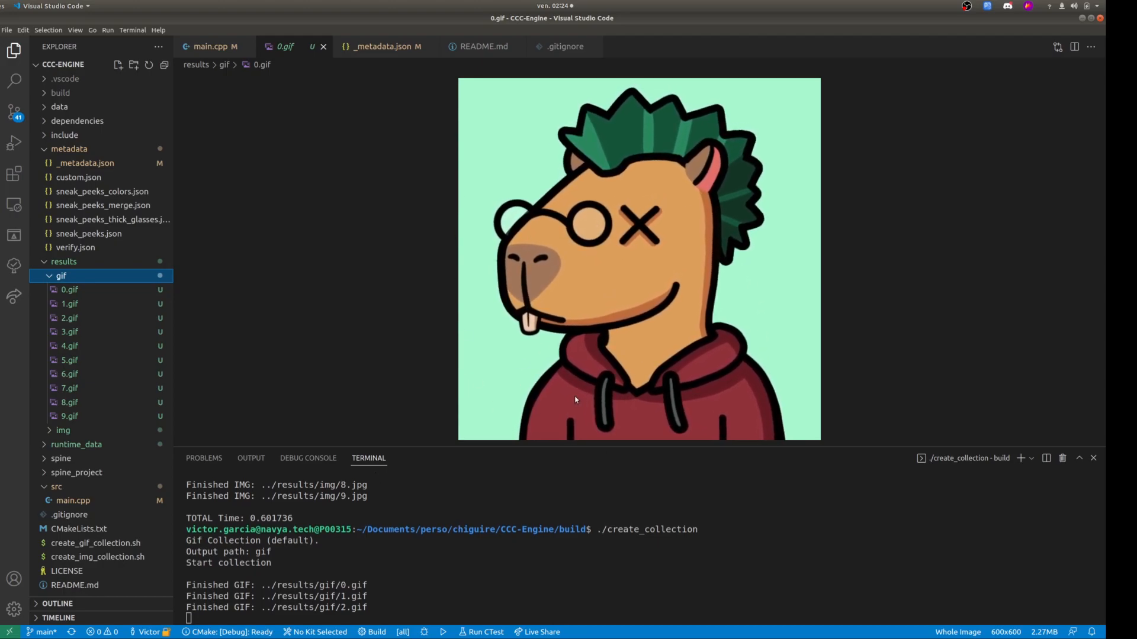
{"action": "left_click", "coordinate": [392, 48]}
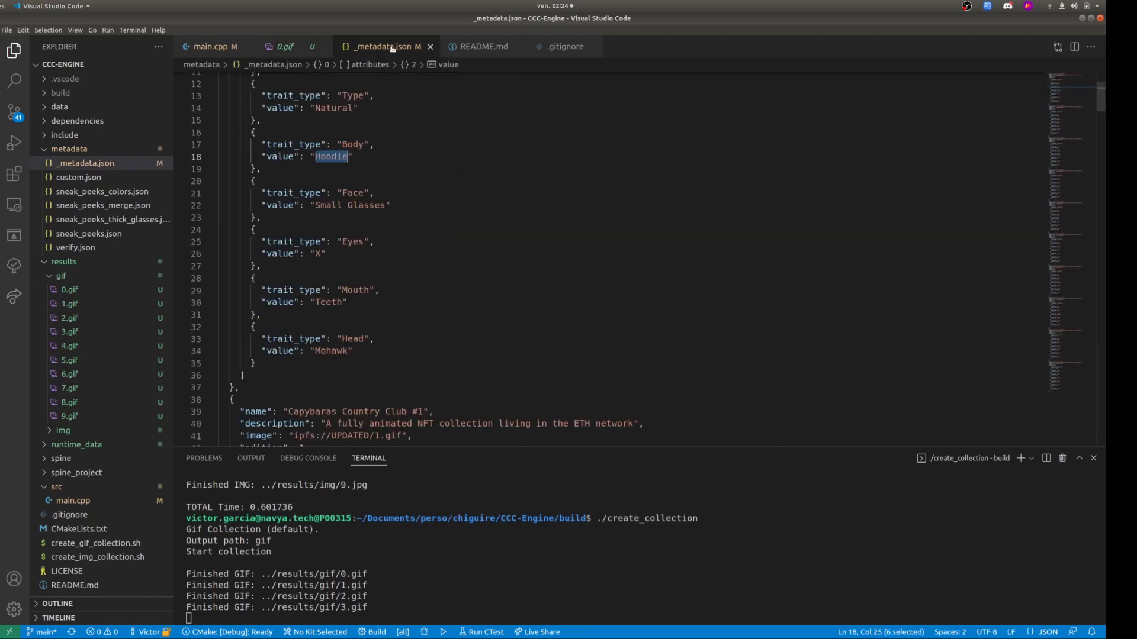
{"action": "left_click", "coordinate": [1074, 47]}
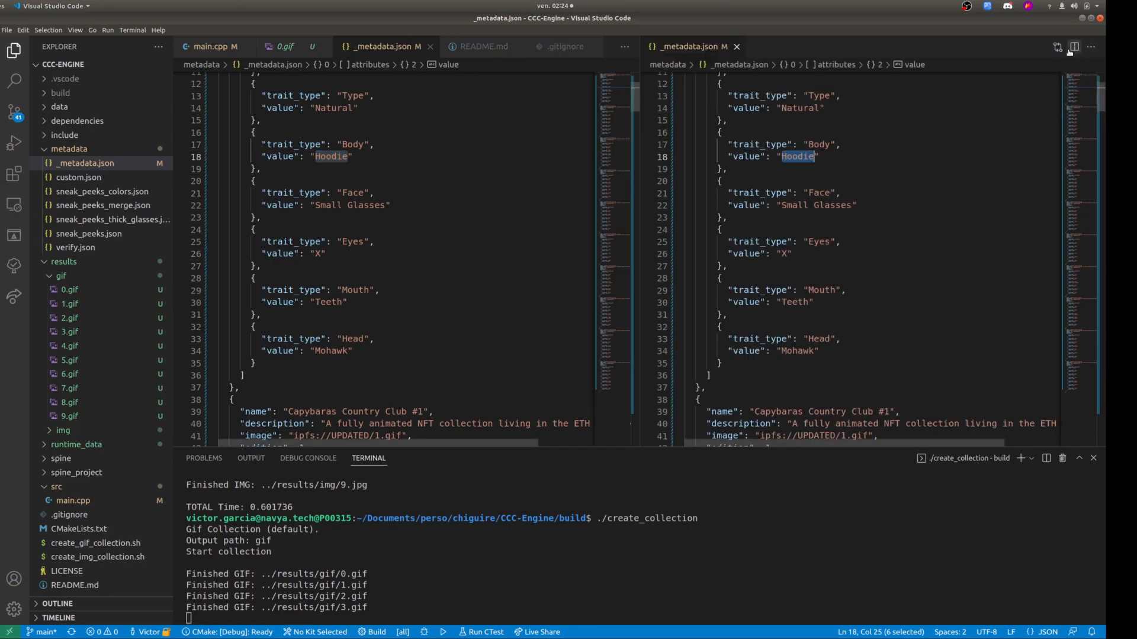
{"action": "left_click", "coordinate": [69, 290]}
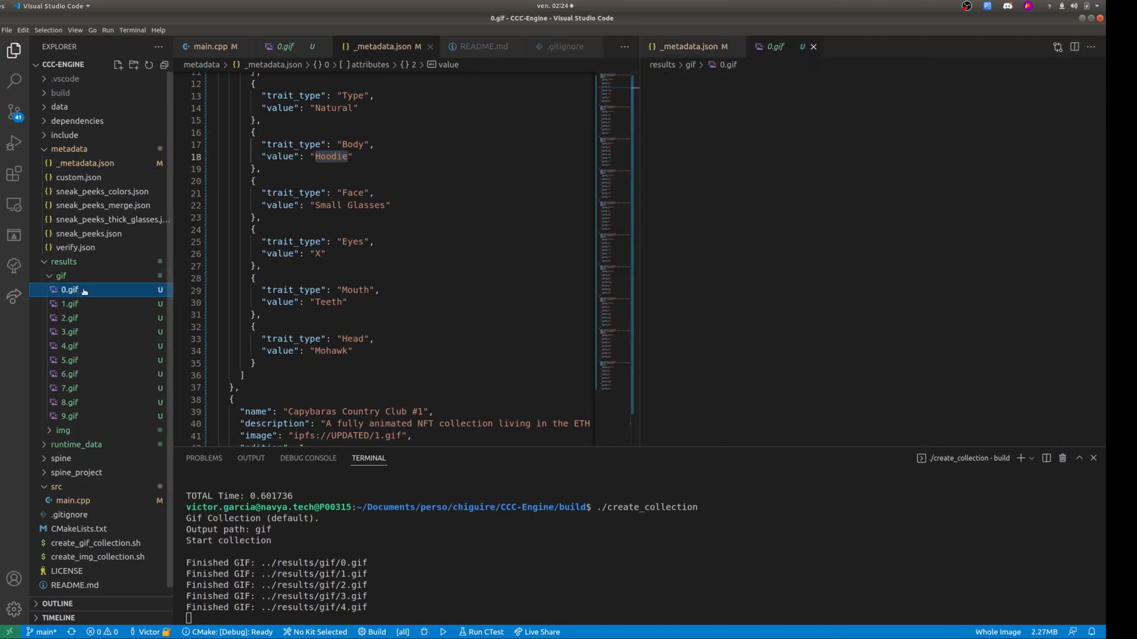
Compare the first NFT's attributes in _metadata.json with its GIF, highlighting the Type value Natural and the Body value Hoodie.
{"action": "scroll", "coordinate": [399, 170], "scroll_direction": "up", "scroll_amount": 3}
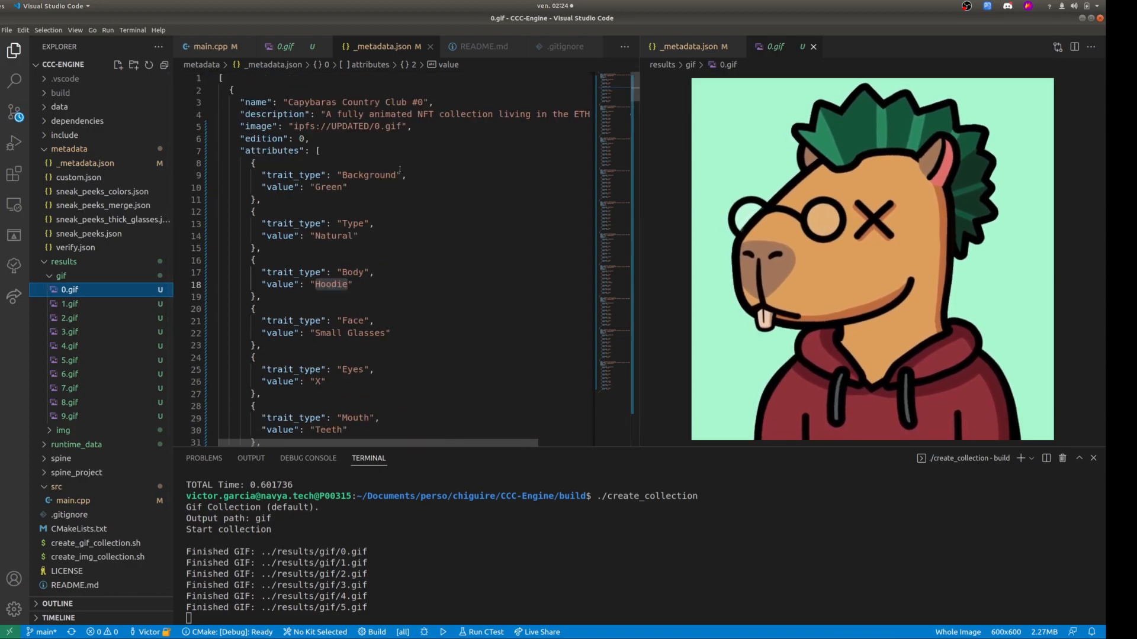
{"action": "scroll", "coordinate": [390, 163], "scroll_direction": "down", "scroll_amount": 1}
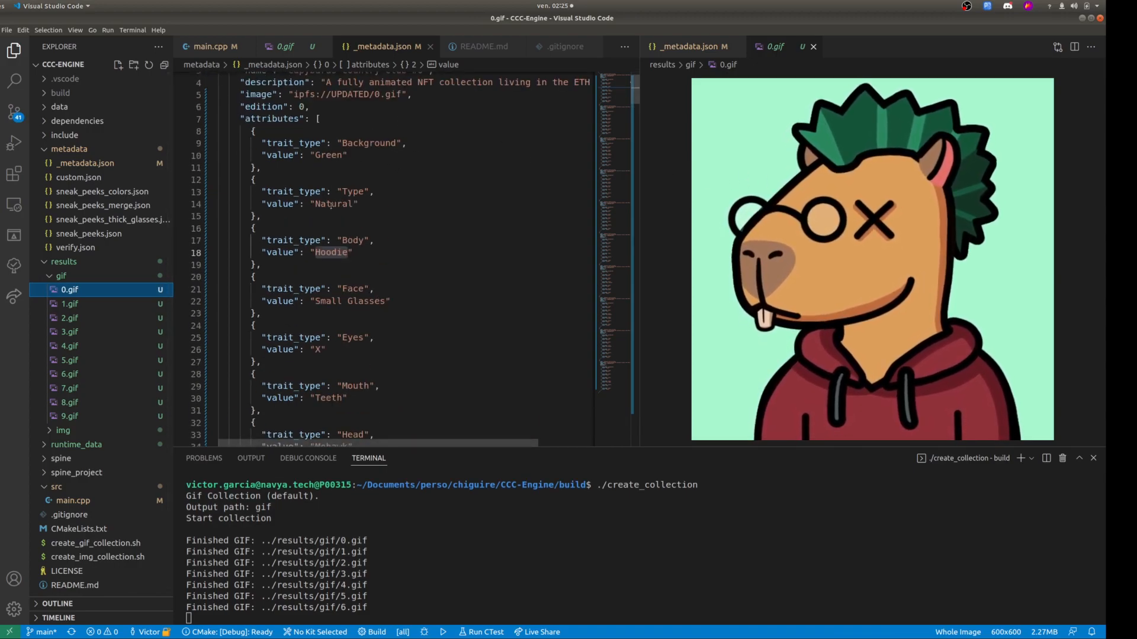
{"action": "left_click_drag", "start_coordinate": [357, 203], "coordinate": [310, 203]}
{"action": "scroll", "coordinate": [336, 226], "scroll_direction": "down", "scroll_amount": 1}
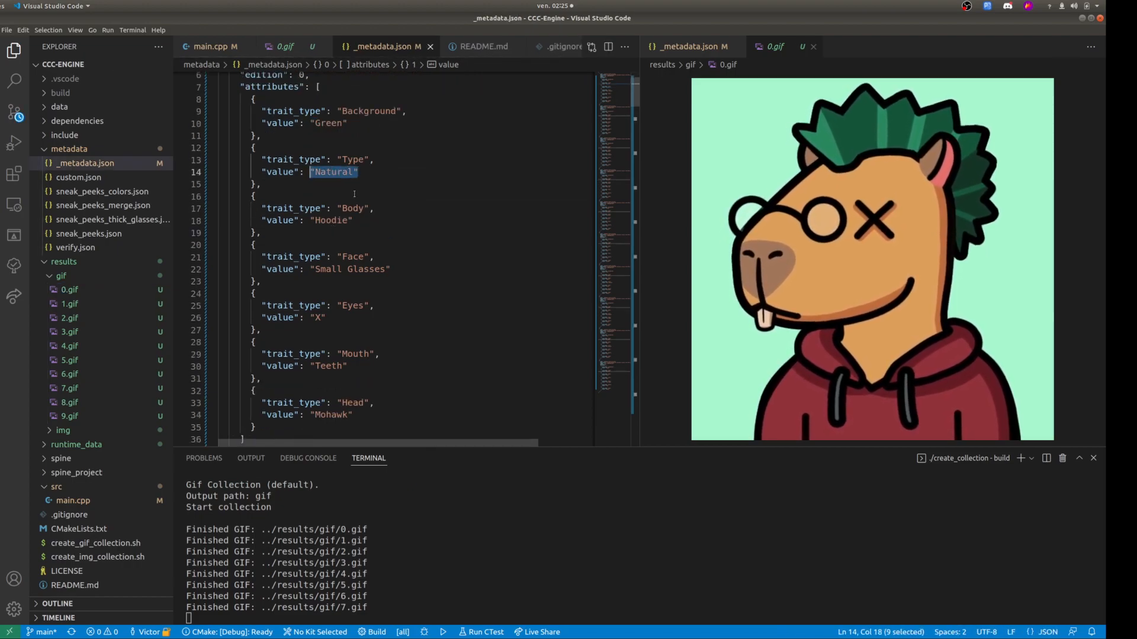
{"action": "double_click", "coordinate": [330, 220]}
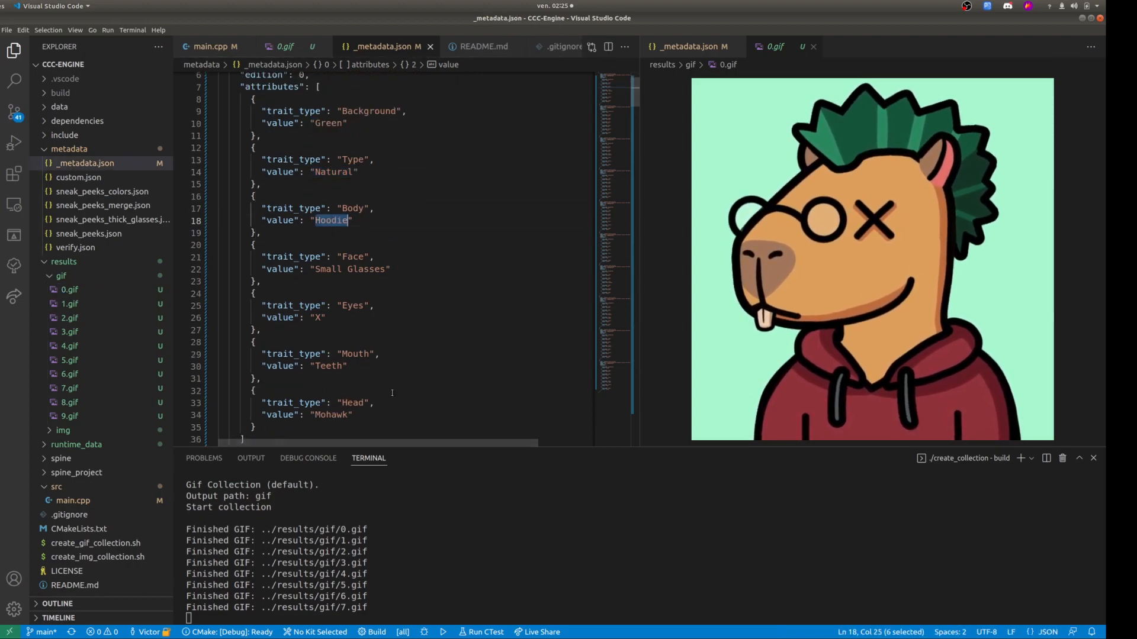
Switch to Spine in a maximized window and activate the Hoodie skin in the Body skins folder.
{"action": "left_click", "coordinate": [2, 360]}
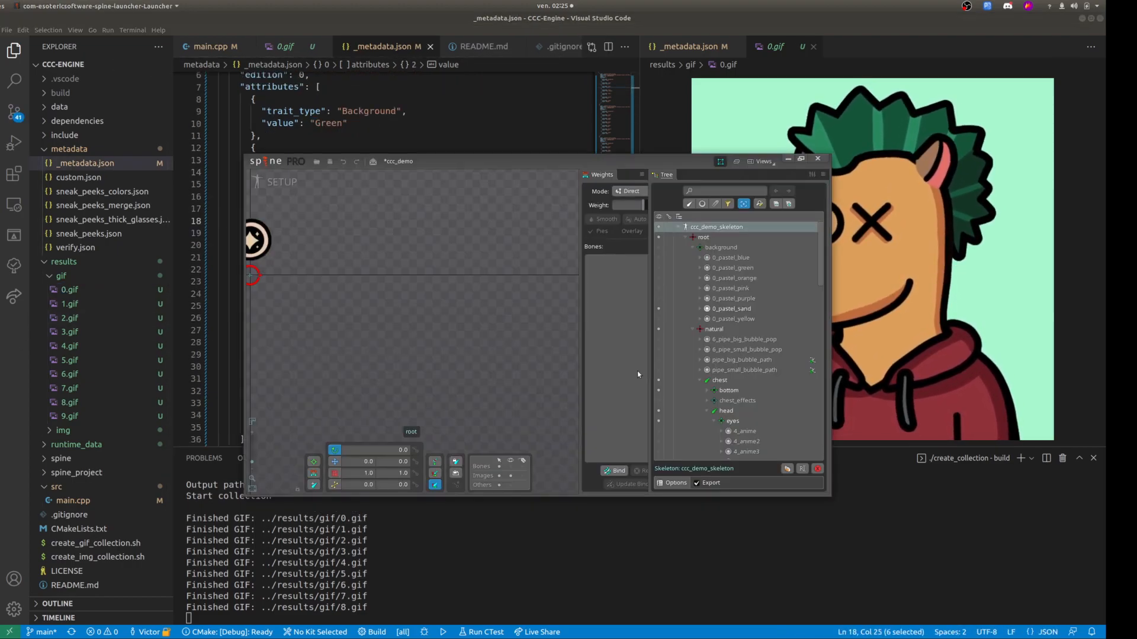
{"action": "left_click", "coordinate": [801, 159]}
{"action": "left_click", "coordinate": [820, 260]}
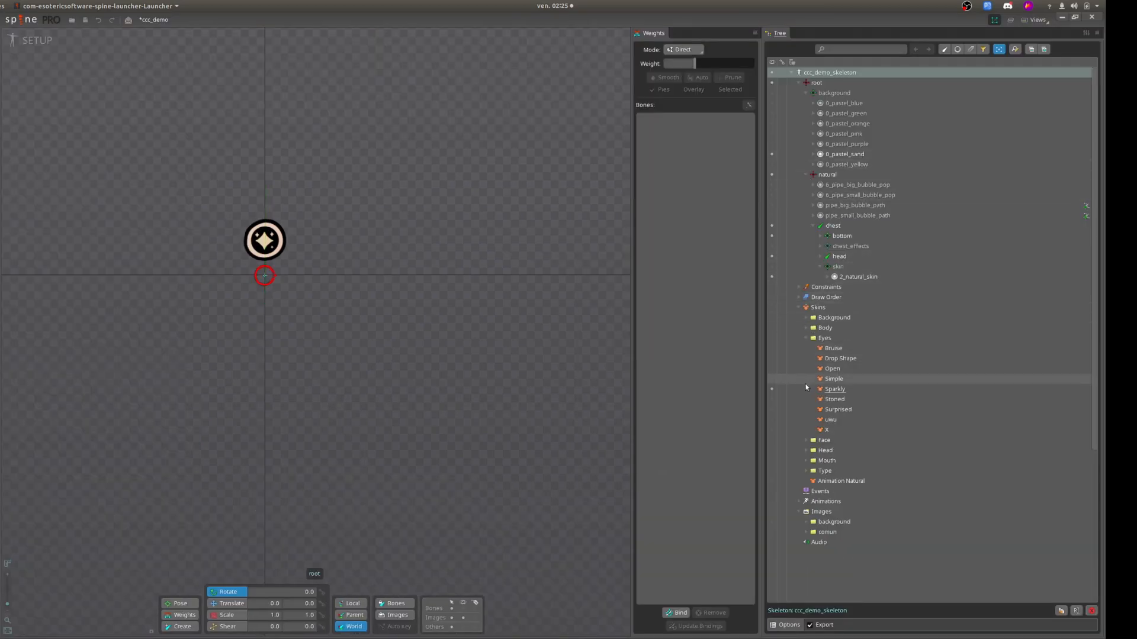
{"action": "left_click", "coordinate": [806, 338]}
{"action": "left_click", "coordinate": [805, 328]}
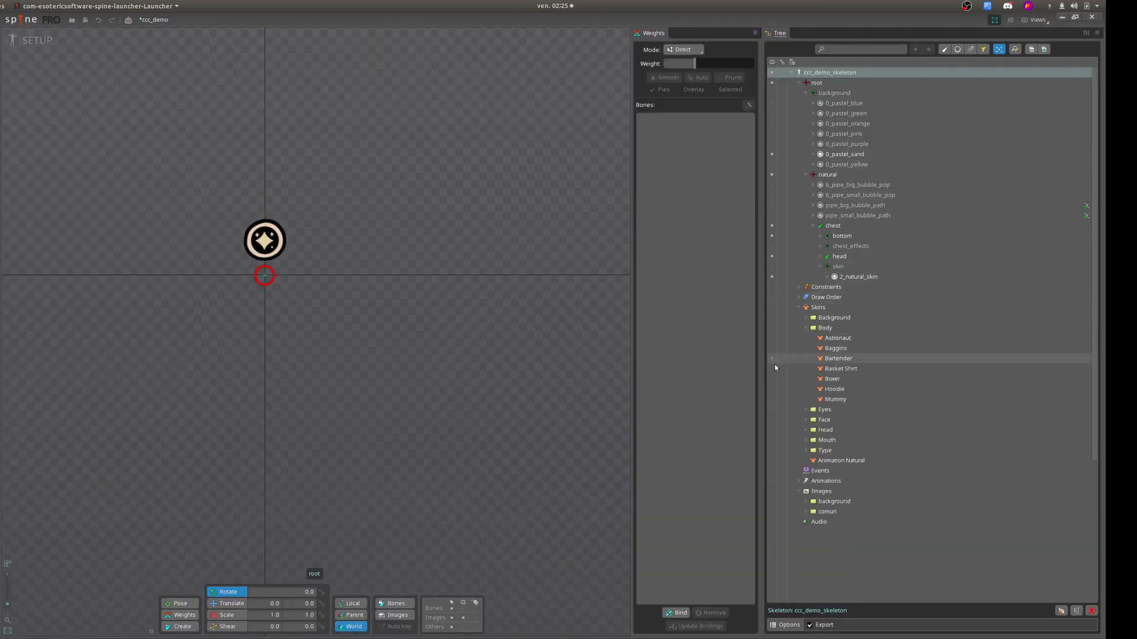
{"action": "left_click", "coordinate": [771, 389]}
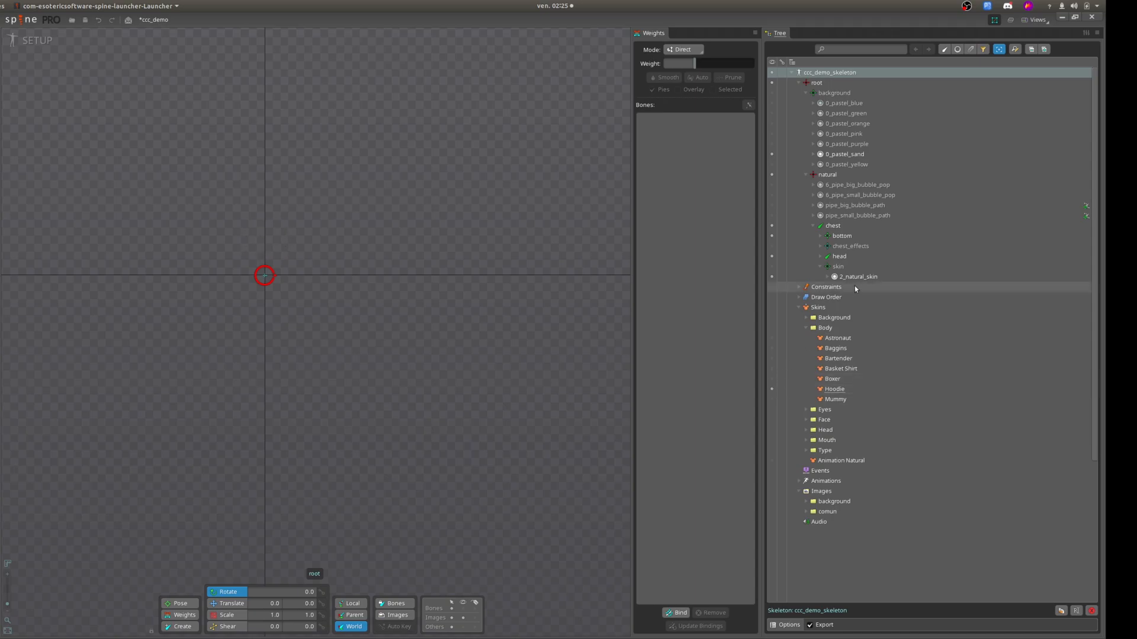
Under the chest's bottom bone, hide the three 3_astronaut slots and show the three 3_hoodie slots.
{"action": "left_click", "coordinate": [820, 236]}
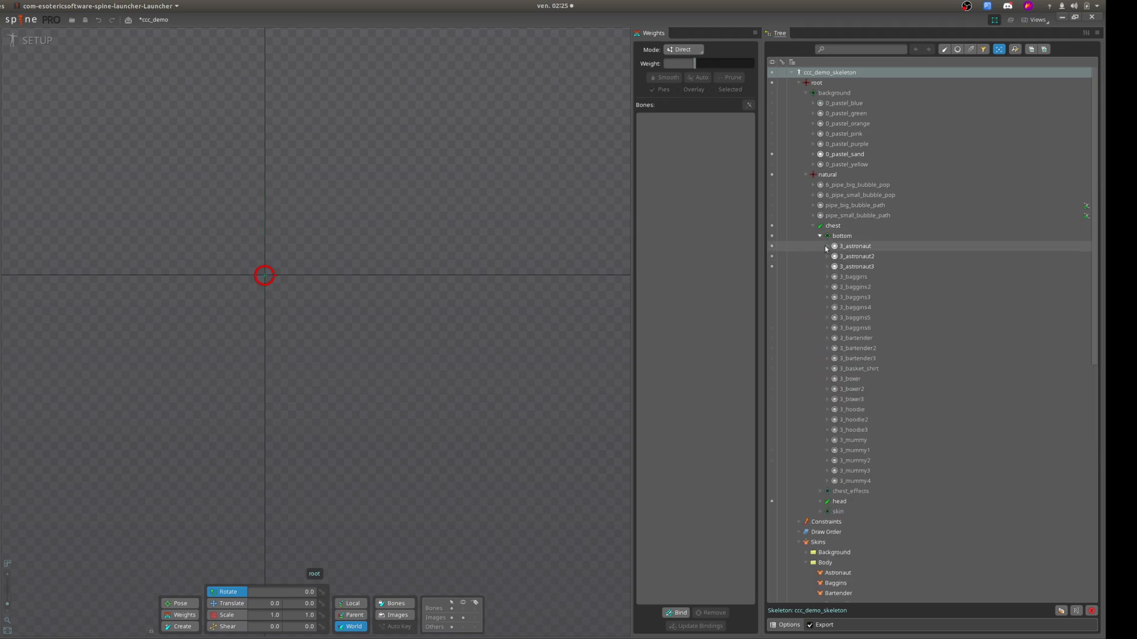
{"action": "left_click_drag", "start_coordinate": [823, 246], "coordinate": [803, 264]}
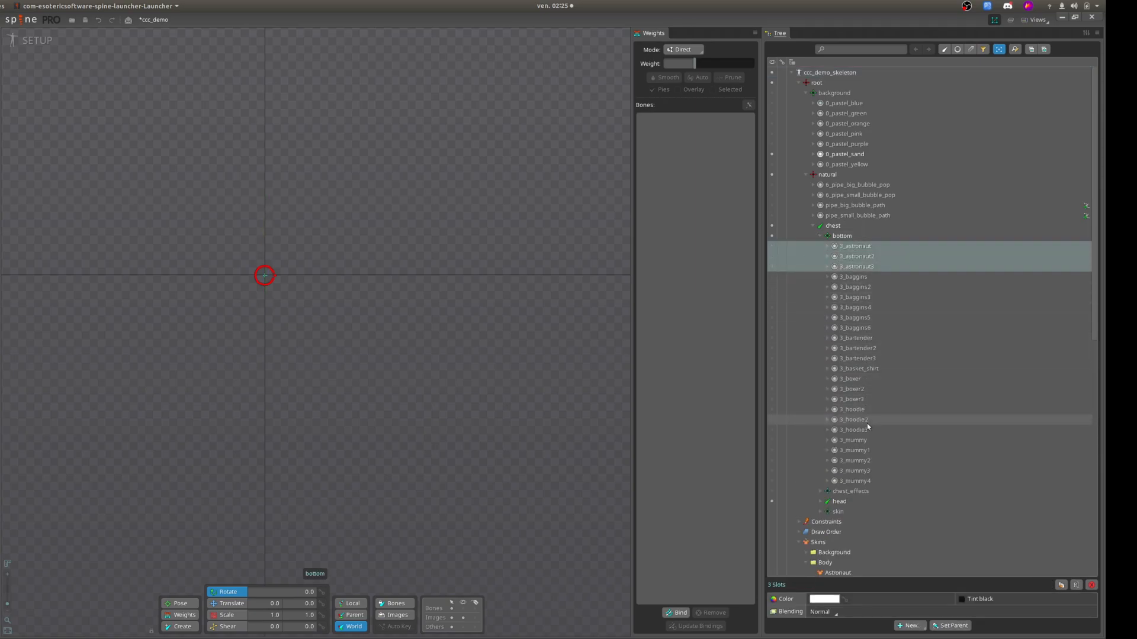
{"action": "left_click_drag", "start_coordinate": [866, 430], "coordinate": [831, 413]}
{"action": "left_click", "coordinate": [772, 410]}
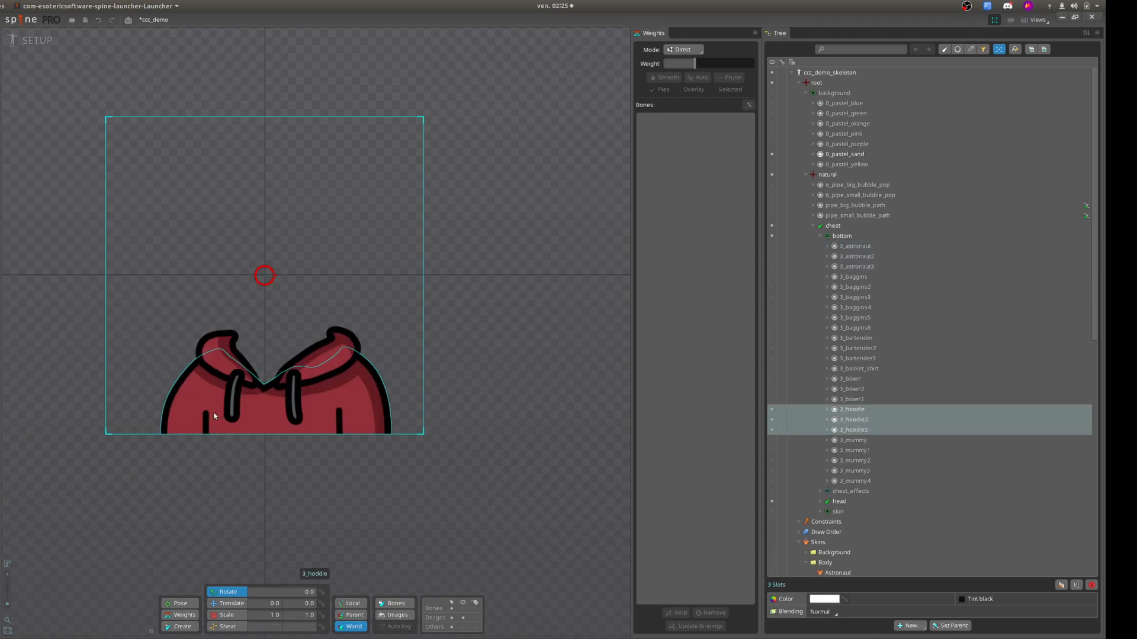
{"action": "scroll", "coordinate": [905, 464], "scroll_direction": "down", "scroll_amount": 4}
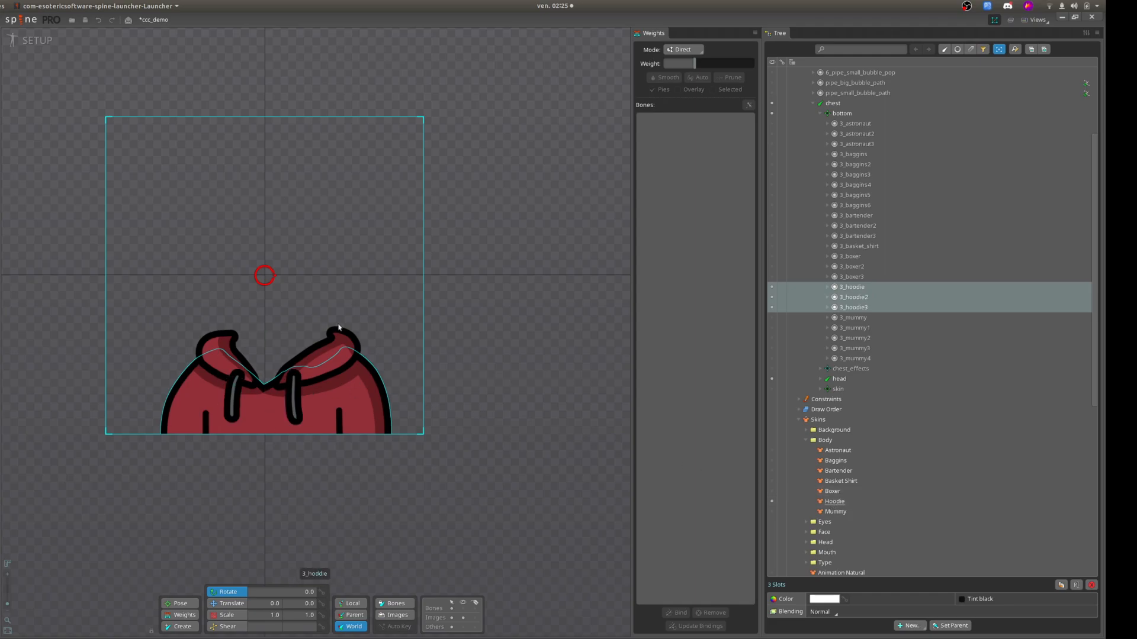
View the hoodie in Animate mode, return to Setup mode and minimize Spine to get back to Visual Studio Code.
{"action": "left_click", "coordinate": [28, 41]}
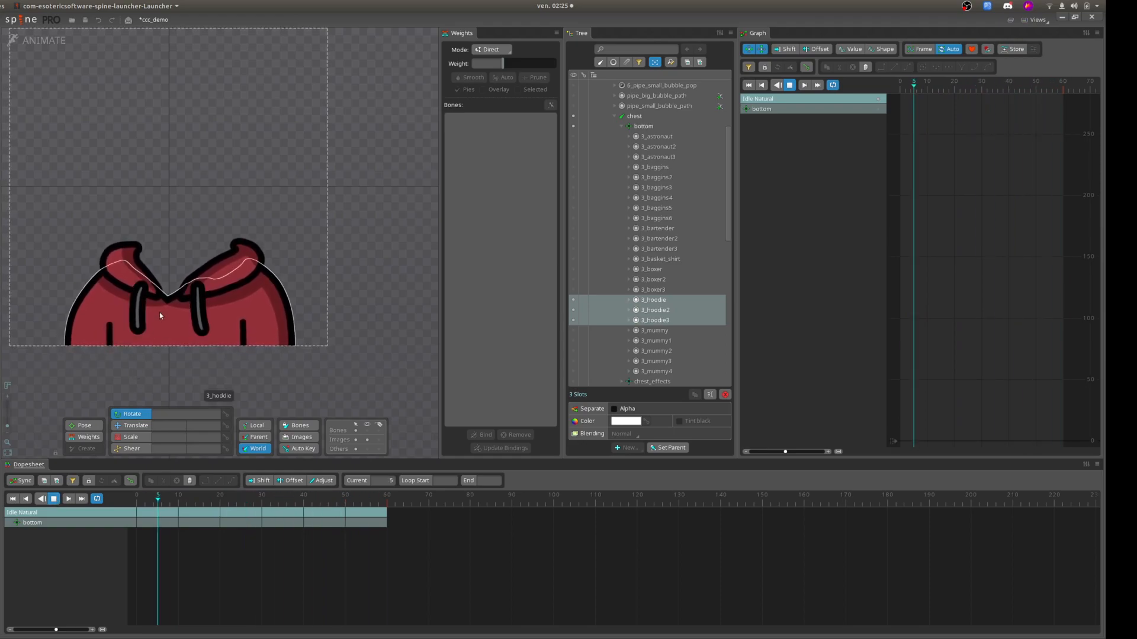
{"action": "left_click", "coordinate": [51, 42]}
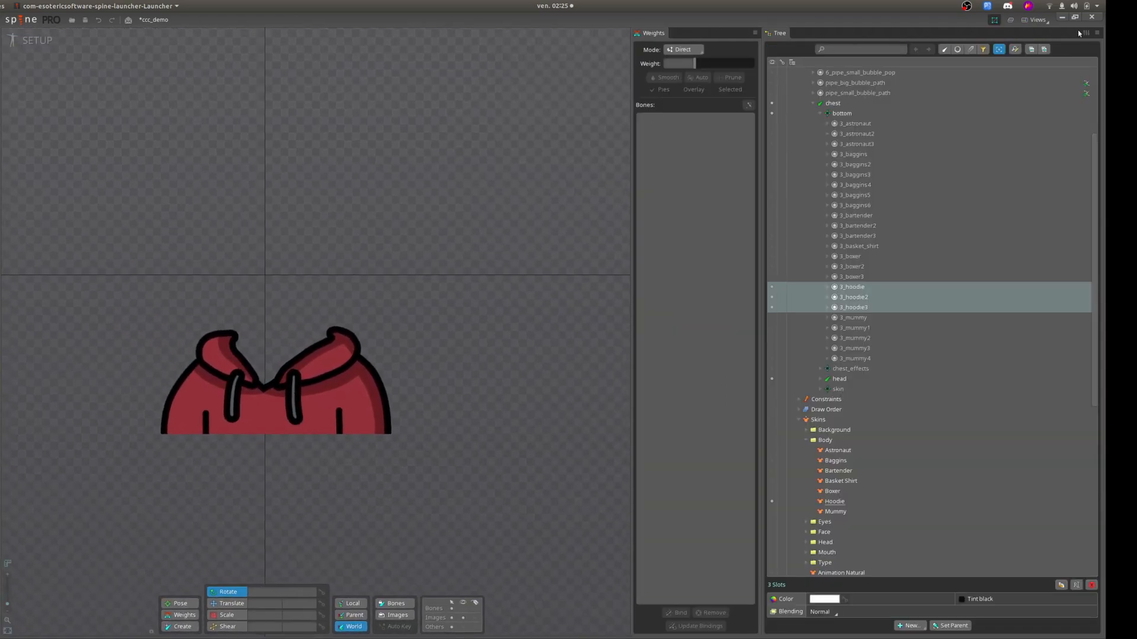
{"action": "left_click", "coordinate": [1062, 18]}
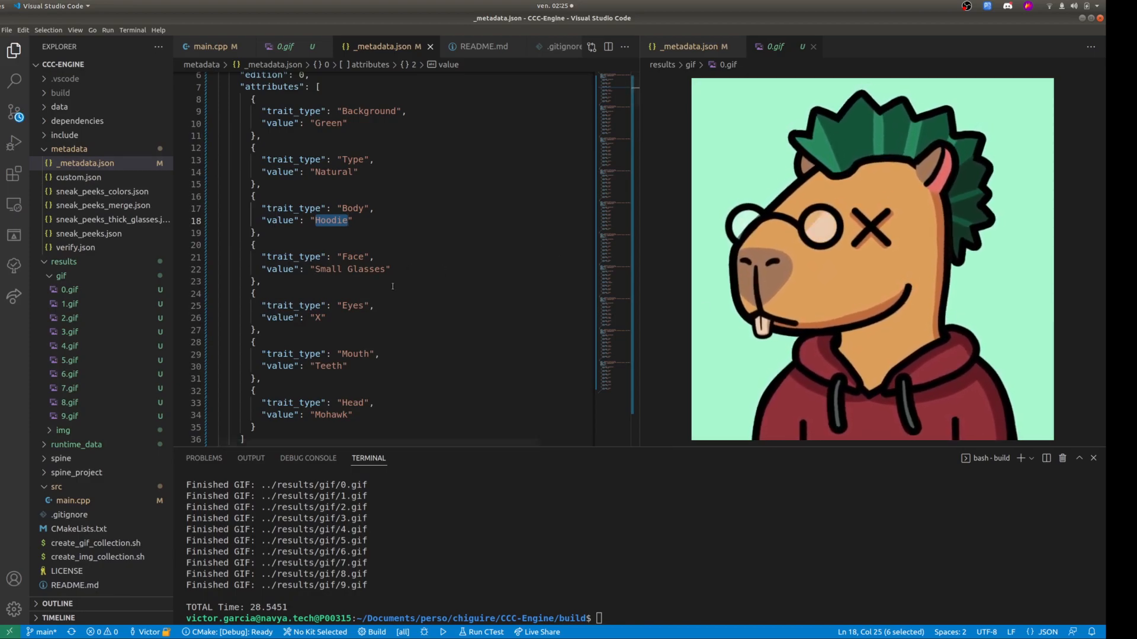
Bring up main.cpp beside 0.gif and display the generator's help with ./create_collection -h.
{"action": "scroll", "coordinate": [388, 386], "scroll_direction": "down", "scroll_amount": 1}
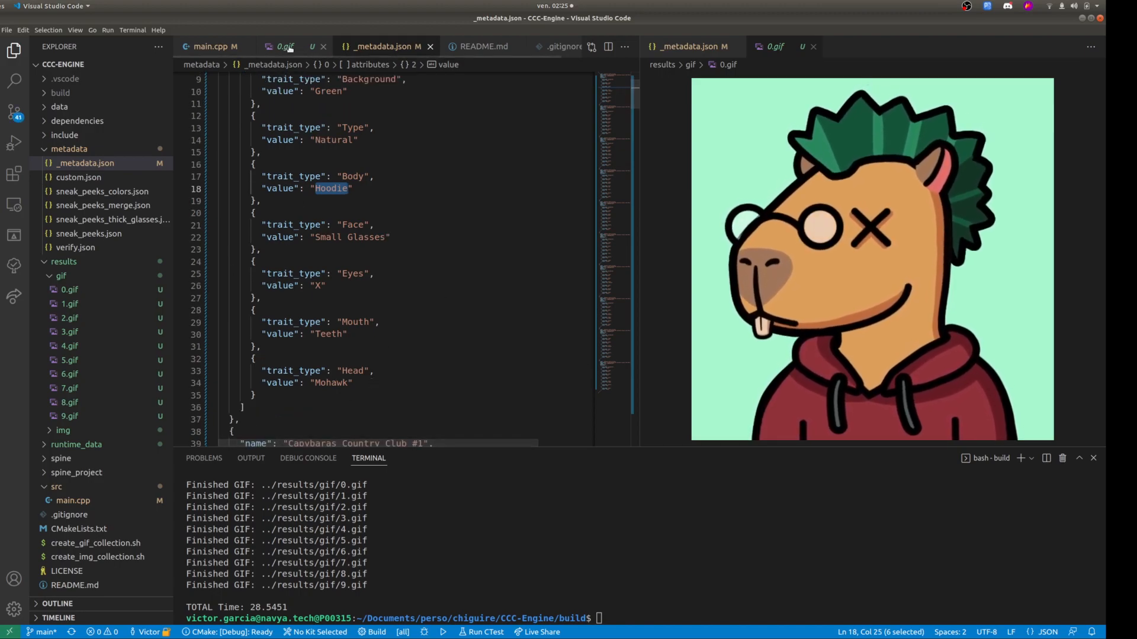
{"action": "key", "text": "ctrl+Tab"}
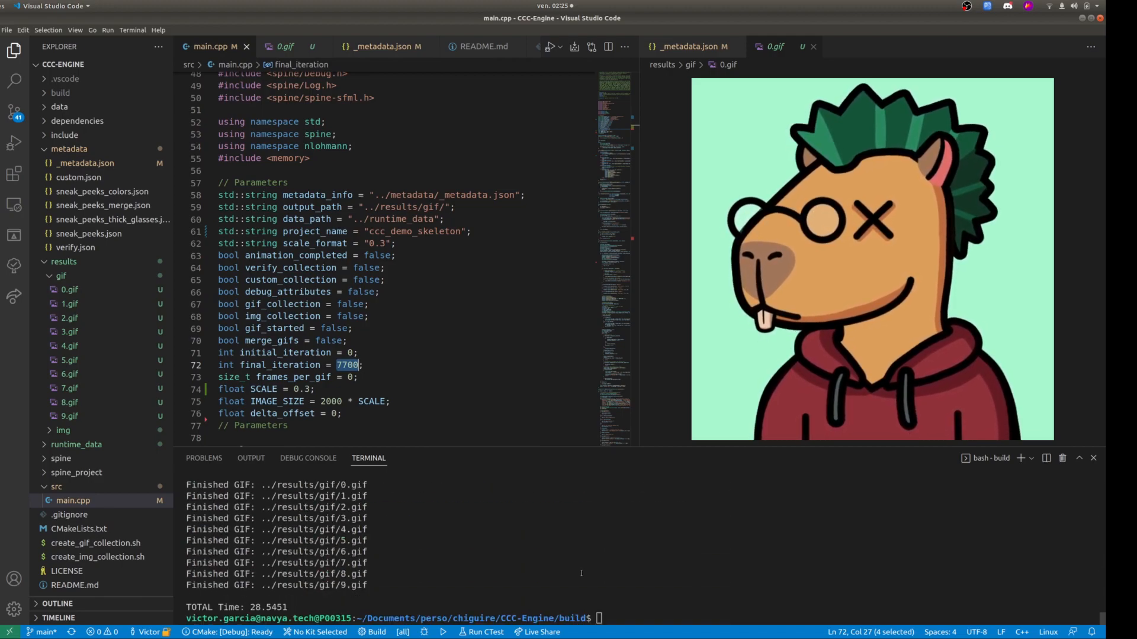
{"action": "type", "text": "./create_collection "}
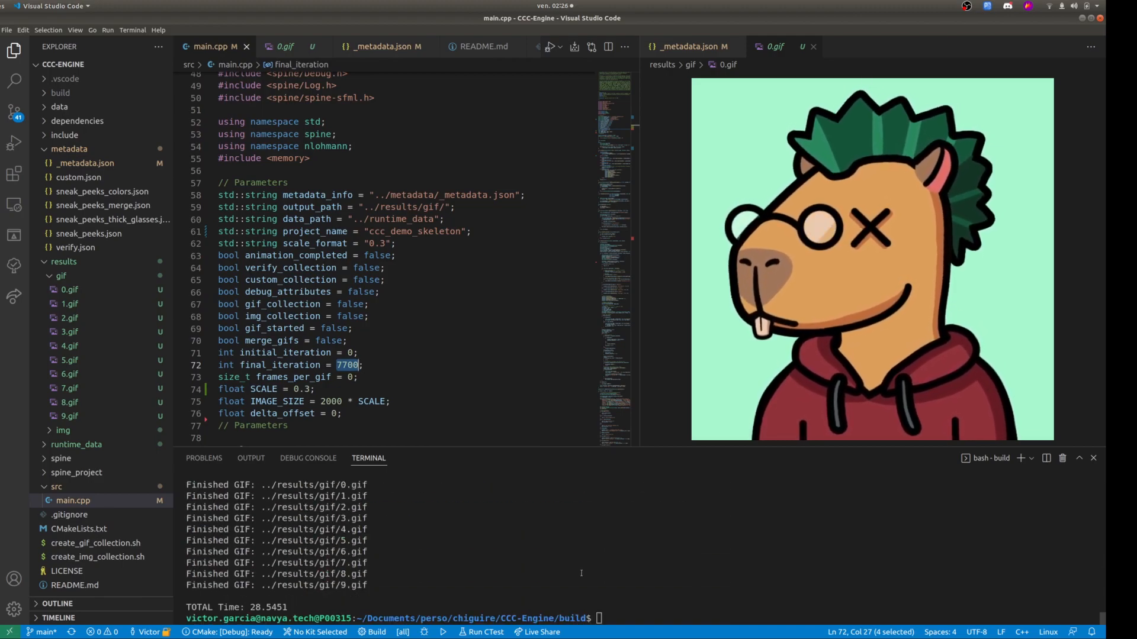
{"action": "type", "text": "-h"}
{"action": "key", "text": "Return"}
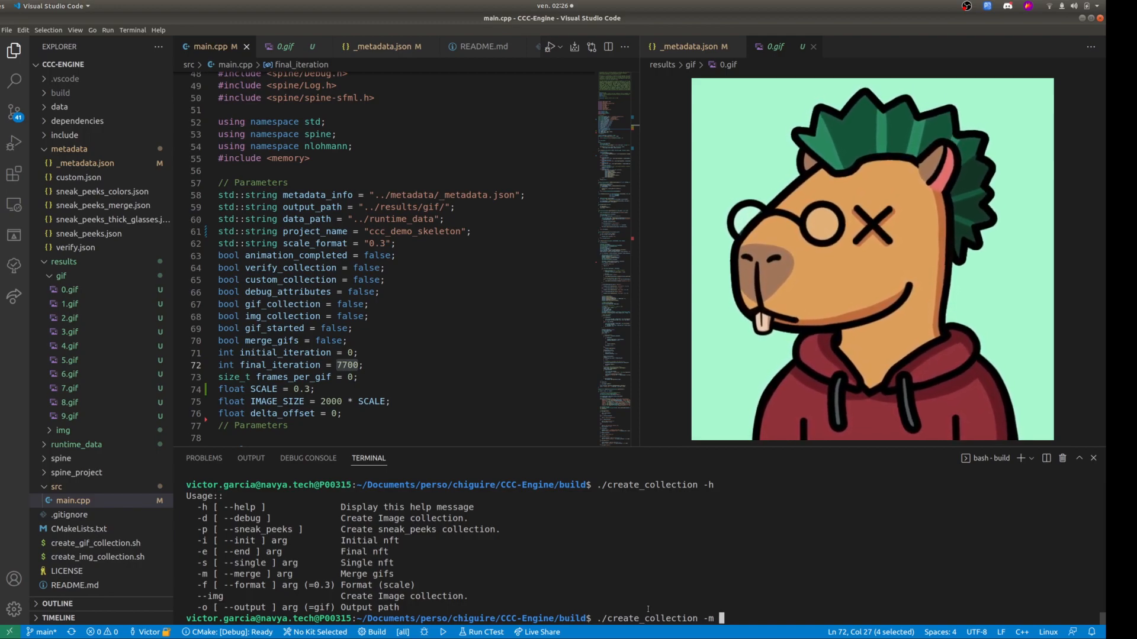
Generate a merged GIF with 10 frames per GIF using ./create_collection -m 10 and open 0.gif from results/gif.
{"action": "type", "text": "10"}
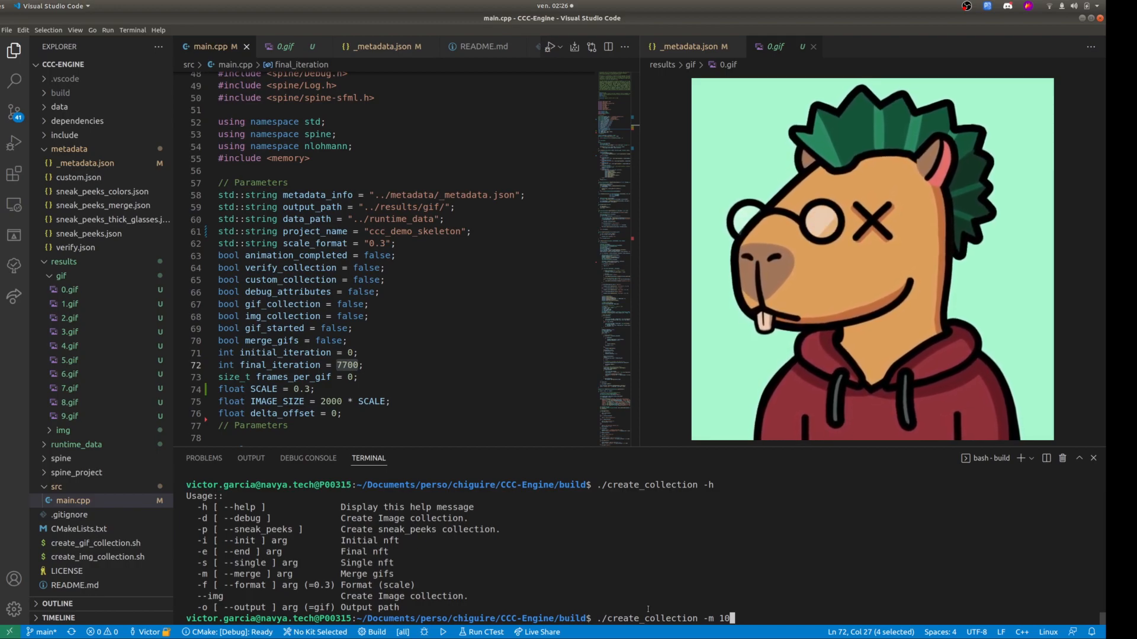
{"action": "key", "text": "Return"}
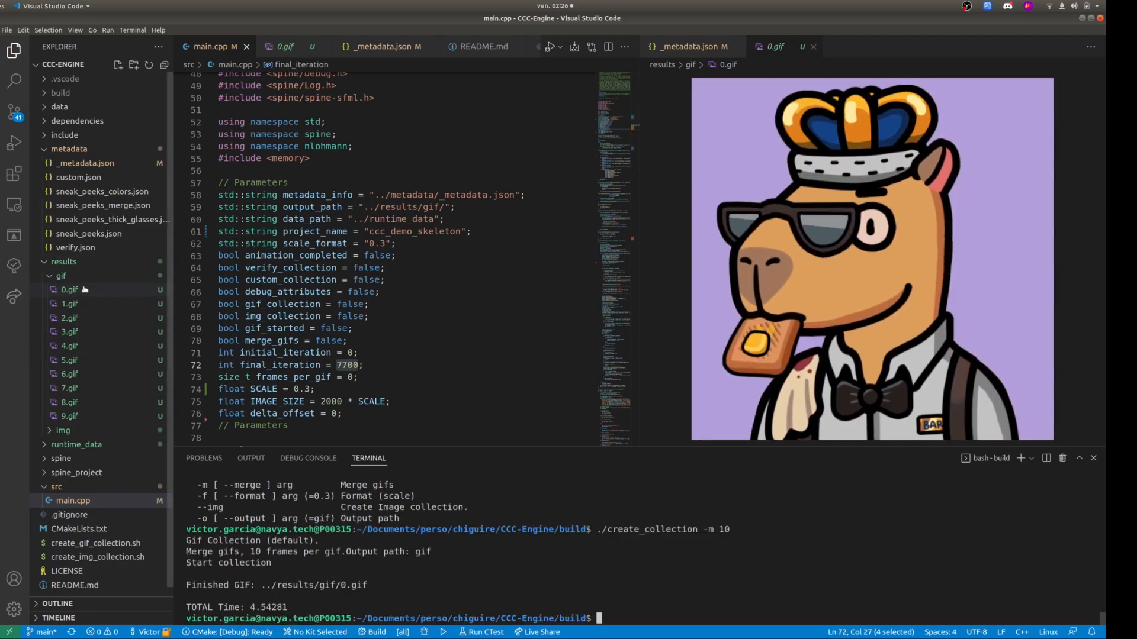
{"action": "left_click", "coordinate": [85, 288]}
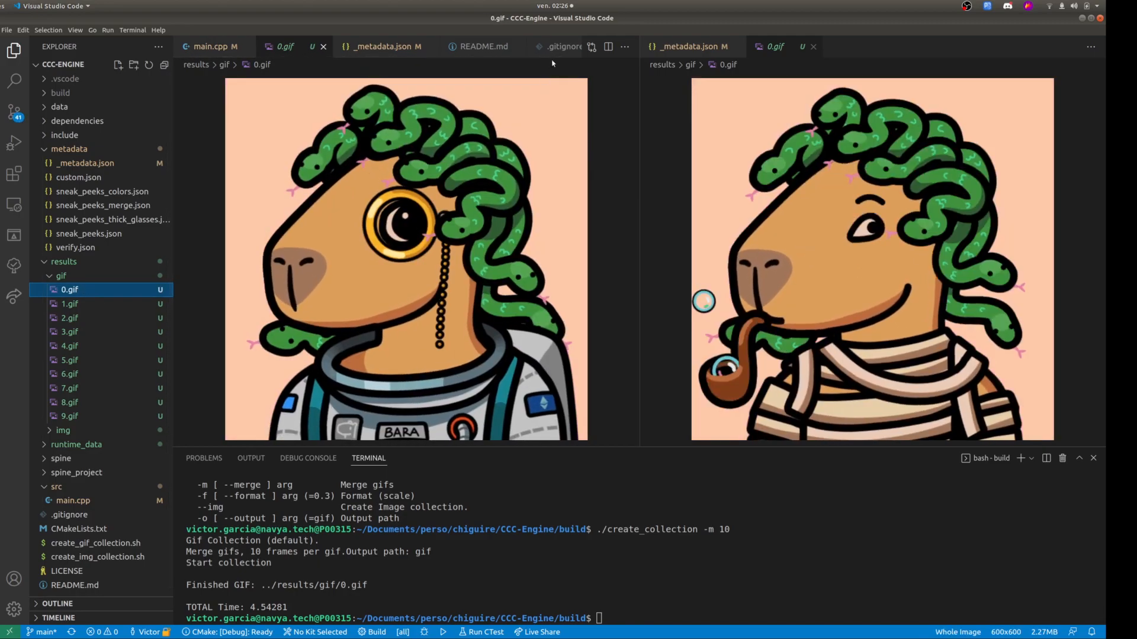
Close both 0.gif previews and review the create_collection options in the terminal output.
{"action": "left_click", "coordinate": [323, 46]}
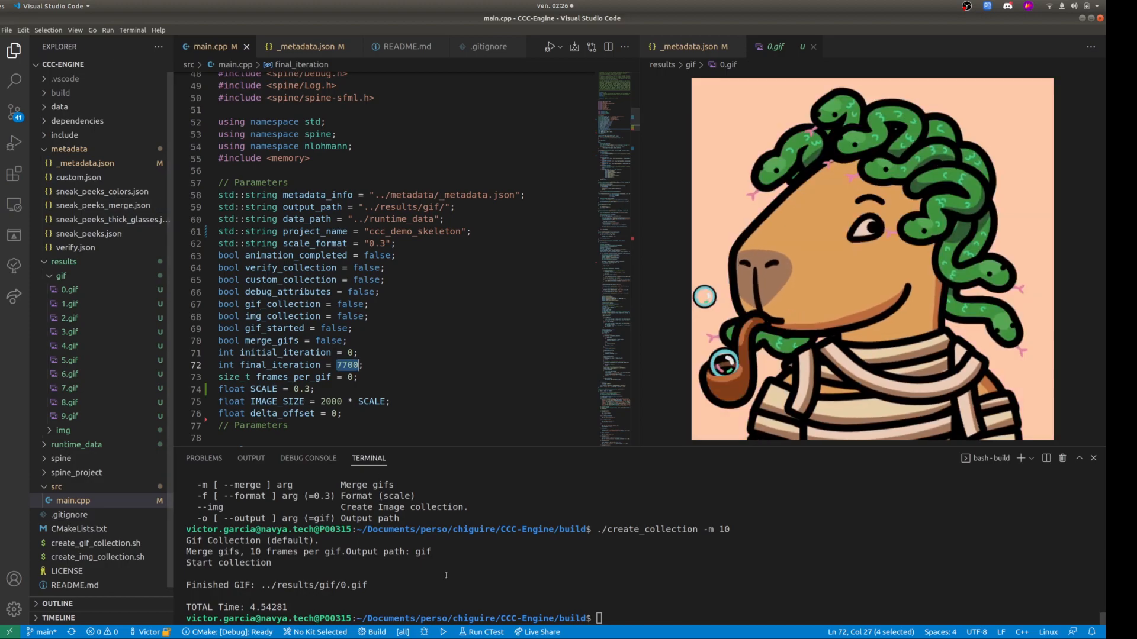
{"action": "scroll", "coordinate": [342, 537], "scroll_direction": "up", "scroll_amount": 4}
{"action": "scroll", "coordinate": [341, 537], "scroll_direction": "down", "scroll_amount": 3}
{"action": "scroll", "coordinate": [278, 576], "scroll_direction": "up", "scroll_amount": 2}
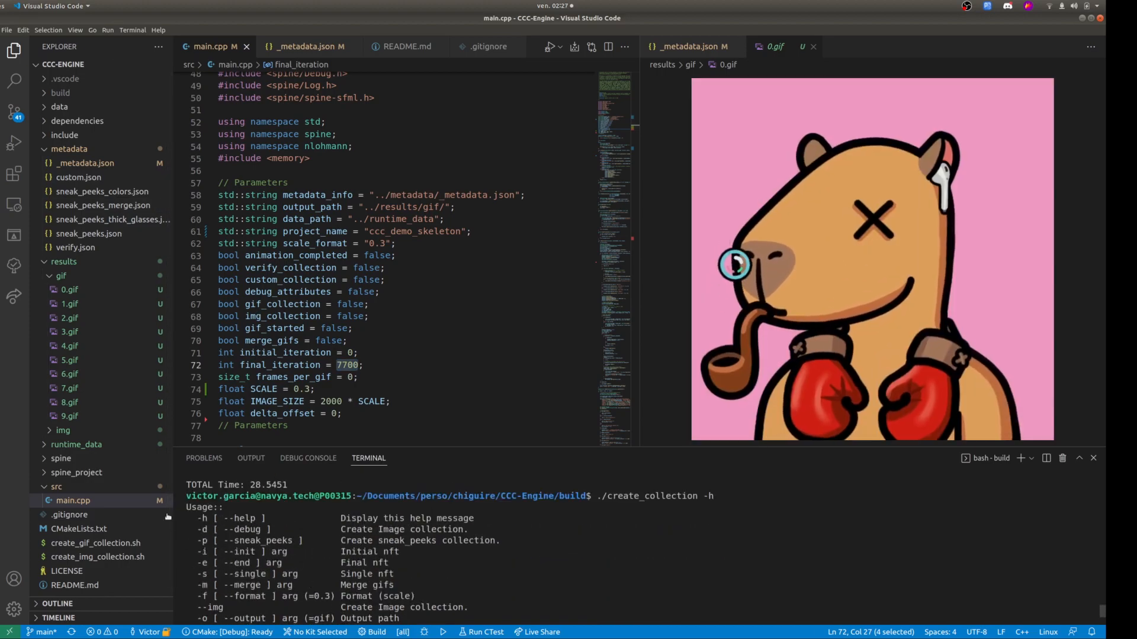
{"action": "scroll", "coordinate": [279, 575], "scroll_direction": "down", "scroll_amount": 1}
{"action": "scroll", "coordinate": [224, 545], "scroll_direction": "up", "scroll_amount": 1}
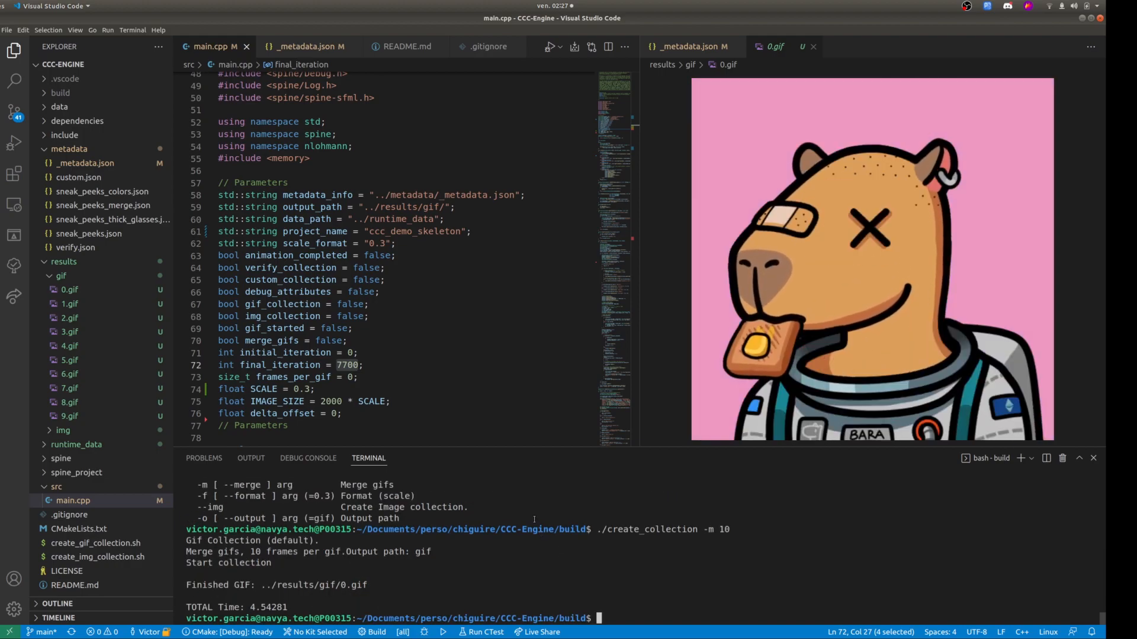
{"action": "left_click", "coordinate": [813, 45]}
{"action": "scroll", "coordinate": [451, 272], "scroll_direction": "down", "scroll_amount": 10}
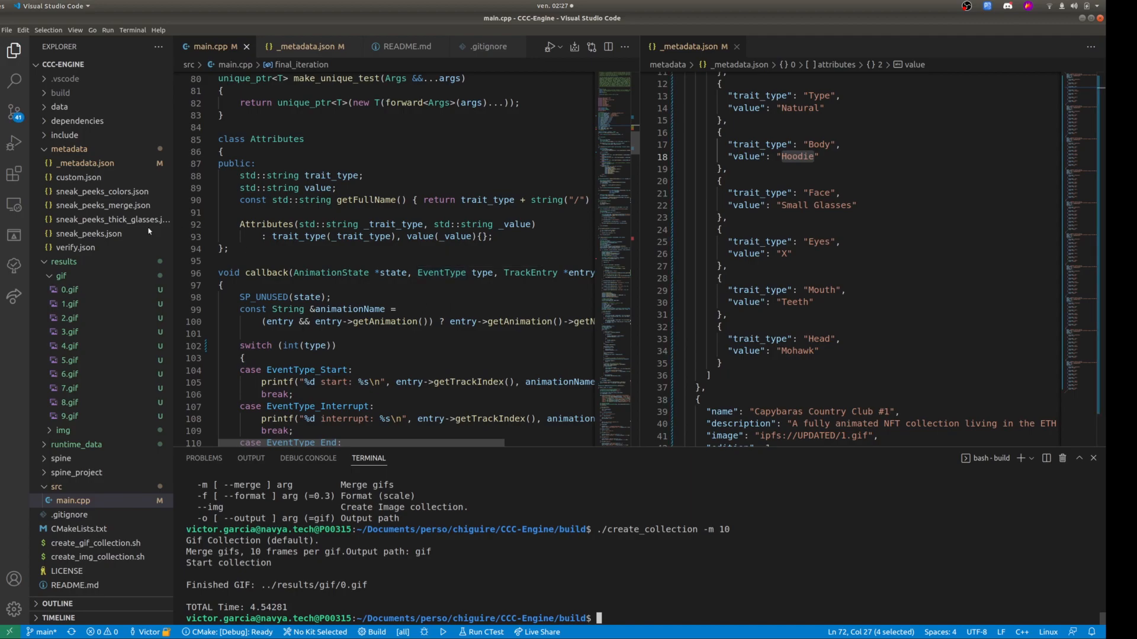
{"action": "left_click", "coordinate": [0, 396]}
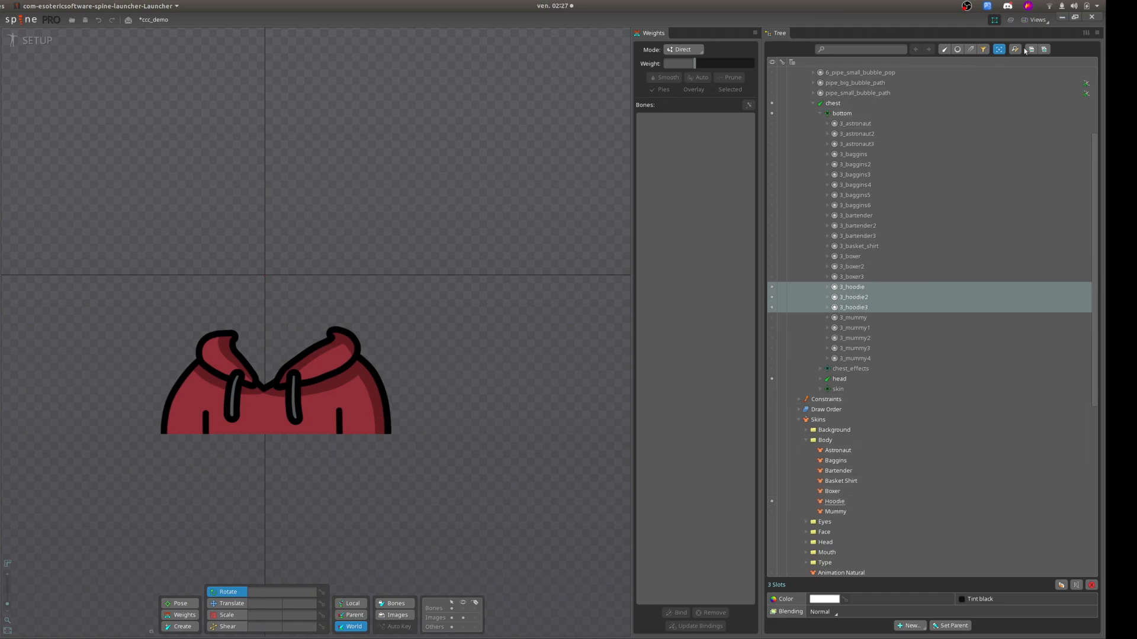
{"action": "left_click", "coordinate": [1066, 18]}
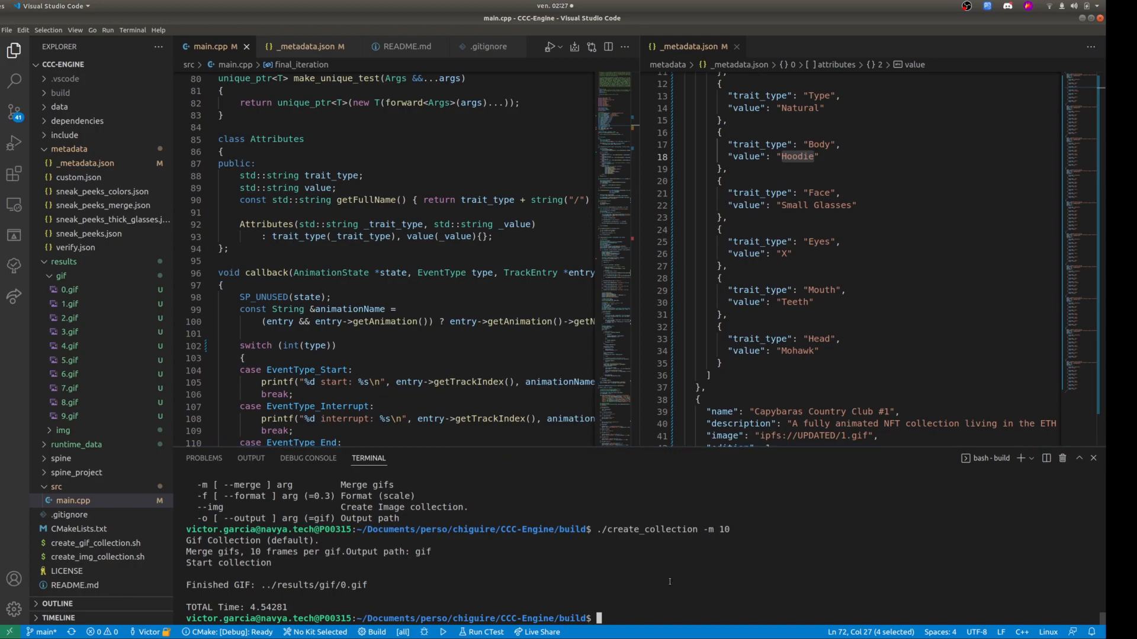
Run ./create_collection -d, interrupt it during the second NFT, and highlight Background/Sand in the debug output.
{"action": "key", "text": "Up"}
{"action": "key", "text": "BackSpace"}
{"action": "key", "text": "BackSpace"}
{"action": "key", "text": "BackSpace"}
{"action": "key", "text": "BackSpace"}
{"action": "key", "text": "BackSpace"}
{"action": "type", "text": "-d"}
{"action": "key", "text": "Return"}
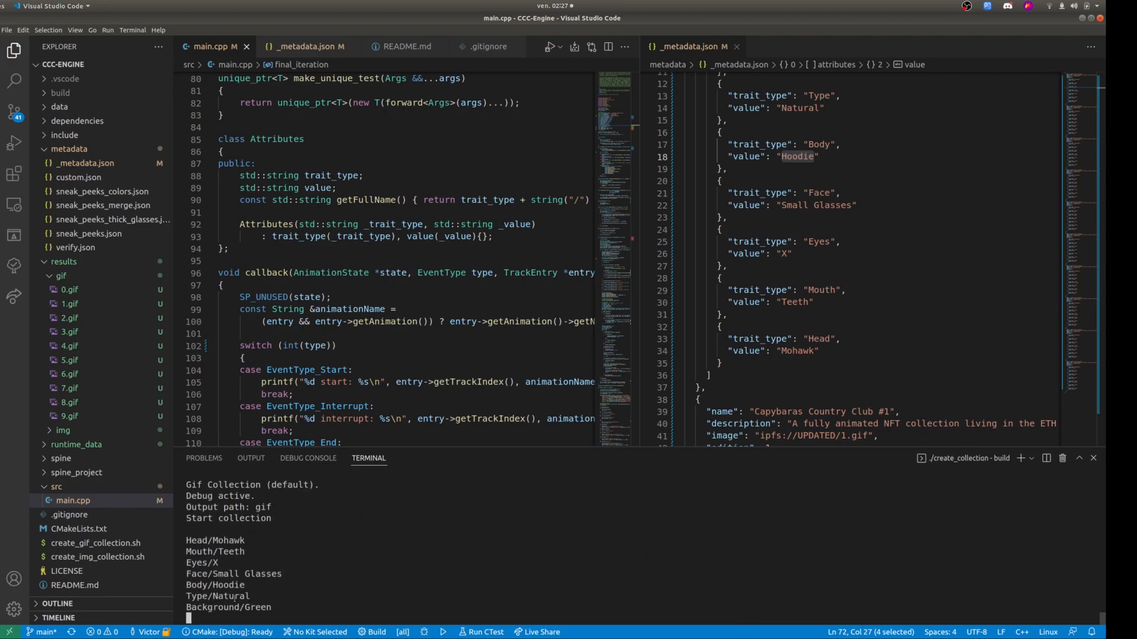
{"action": "key", "text": "Up"}
{"action": "key", "text": "Return"}
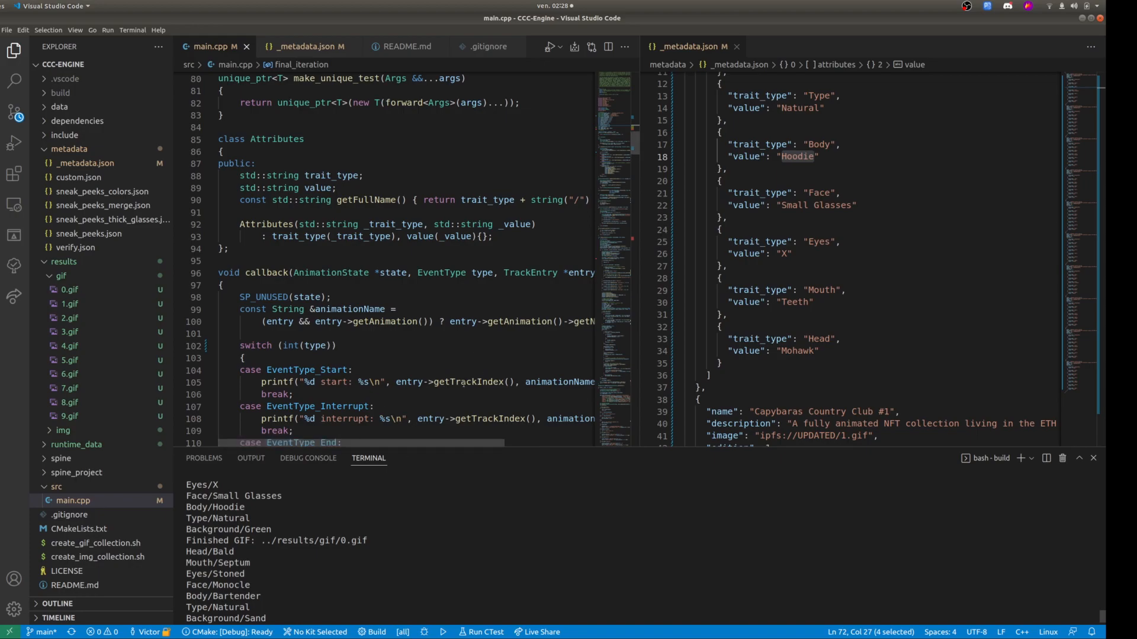
{"action": "key", "text": "ctrl+c"}
{"action": "key", "text": "ctrl+c"}
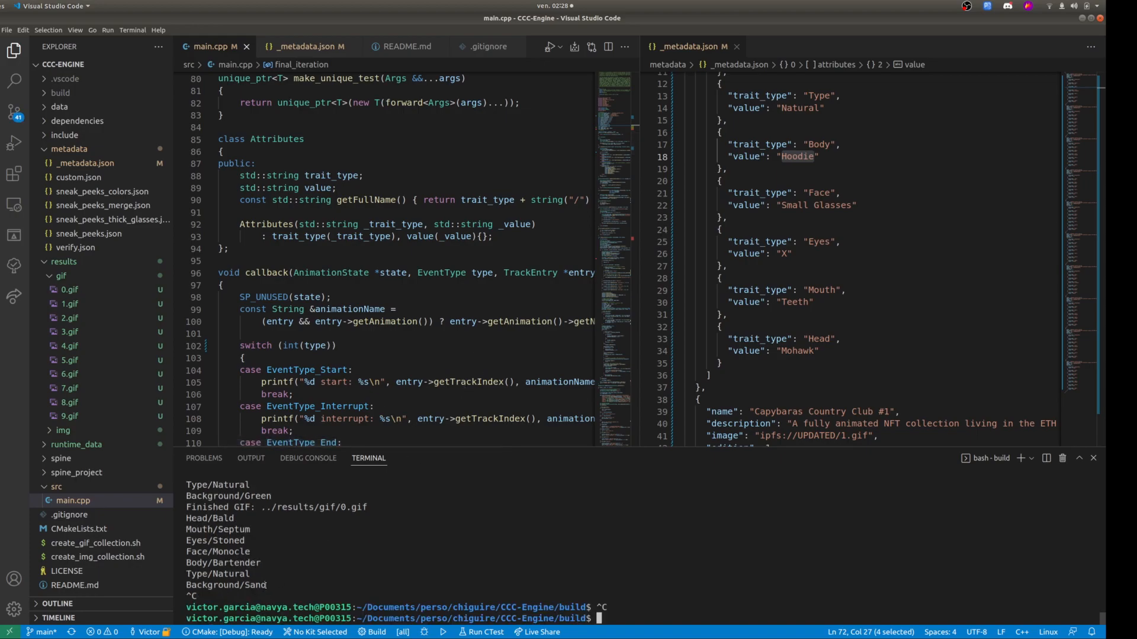
{"action": "left_click_drag", "start_coordinate": [266, 585], "coordinate": [187, 586]}
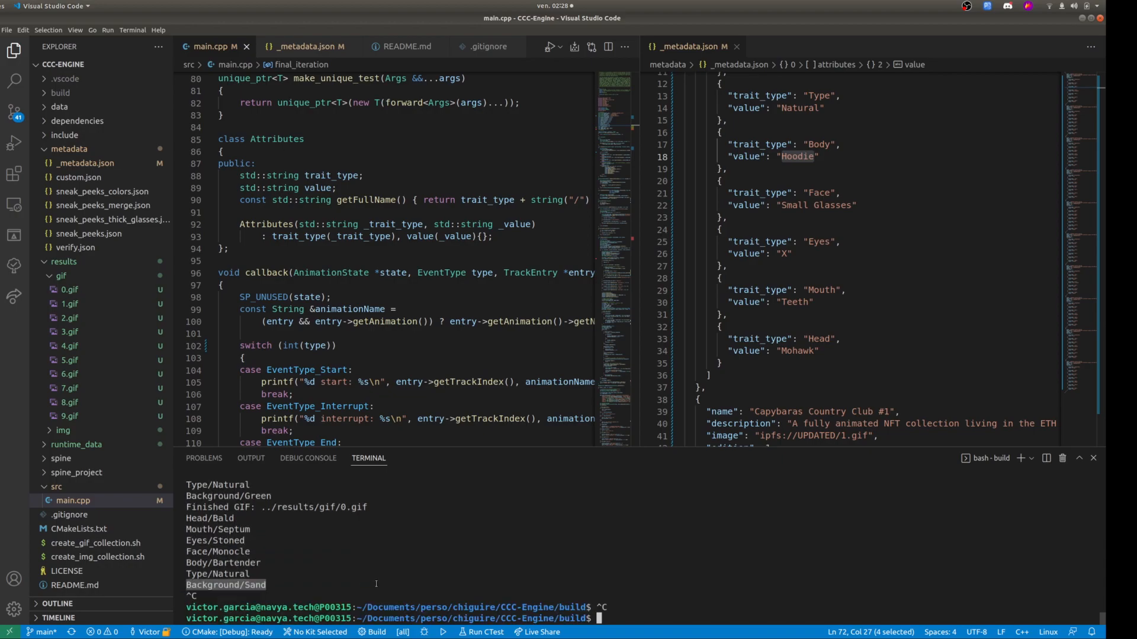
Display the help with ./create_collection -h and highlight its --debug and --sneak_peeks options.
{"action": "type", "text": "./create_collection -h"}
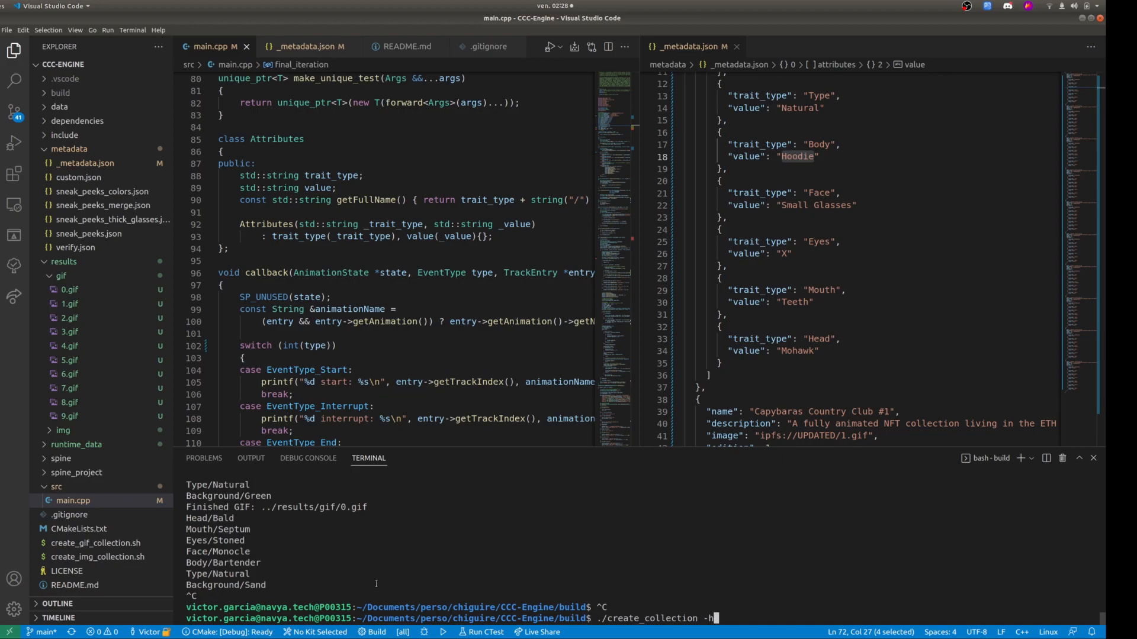
{"action": "key", "text": "Return"}
{"action": "left_click_drag", "start_coordinate": [202, 519], "coordinate": [265, 519]}
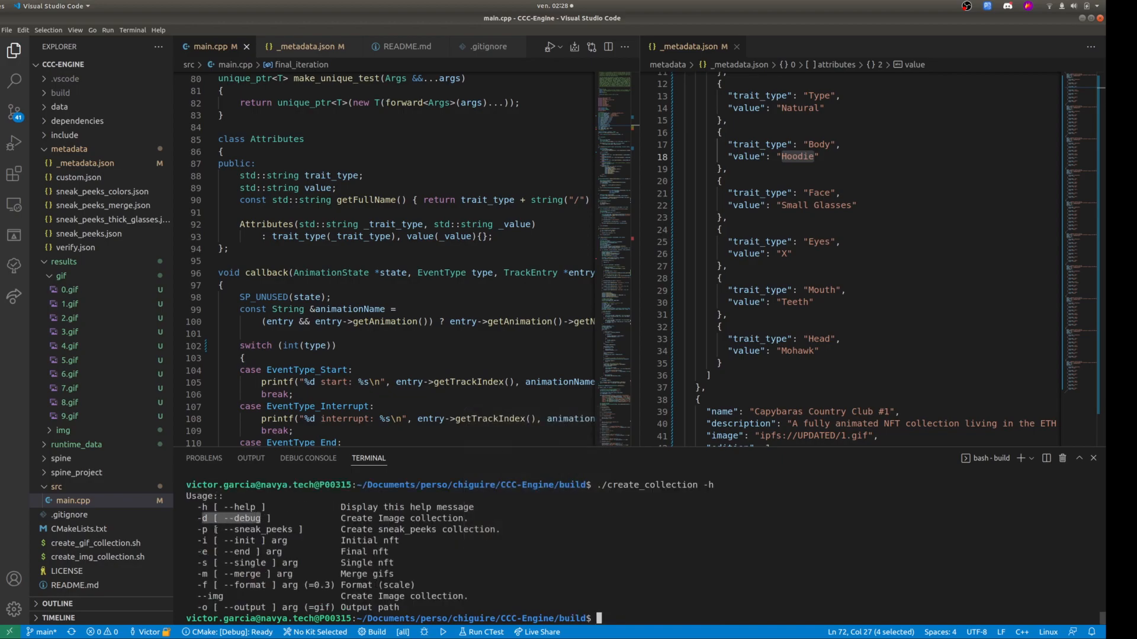
{"action": "left_click_drag", "start_coordinate": [199, 530], "coordinate": [263, 530]}
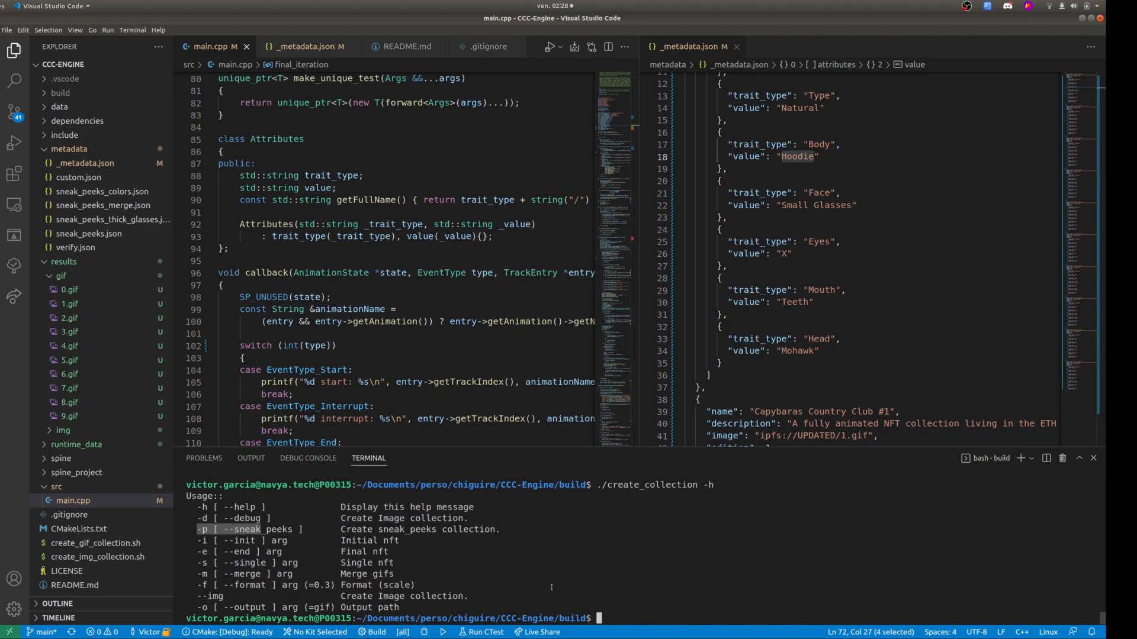
Open _metadata.json from the metadata folder at the first NFT's entry.
{"action": "left_click", "coordinate": [100, 166]}
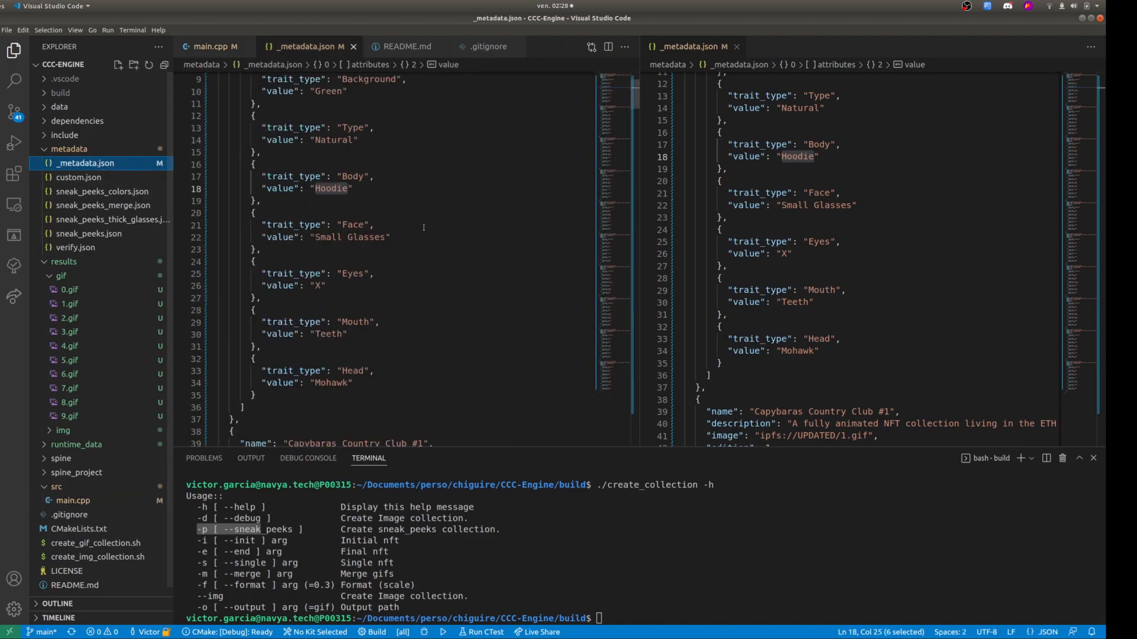
{"action": "scroll", "coordinate": [423, 227], "scroll_direction": "up", "scroll_amount": 3}
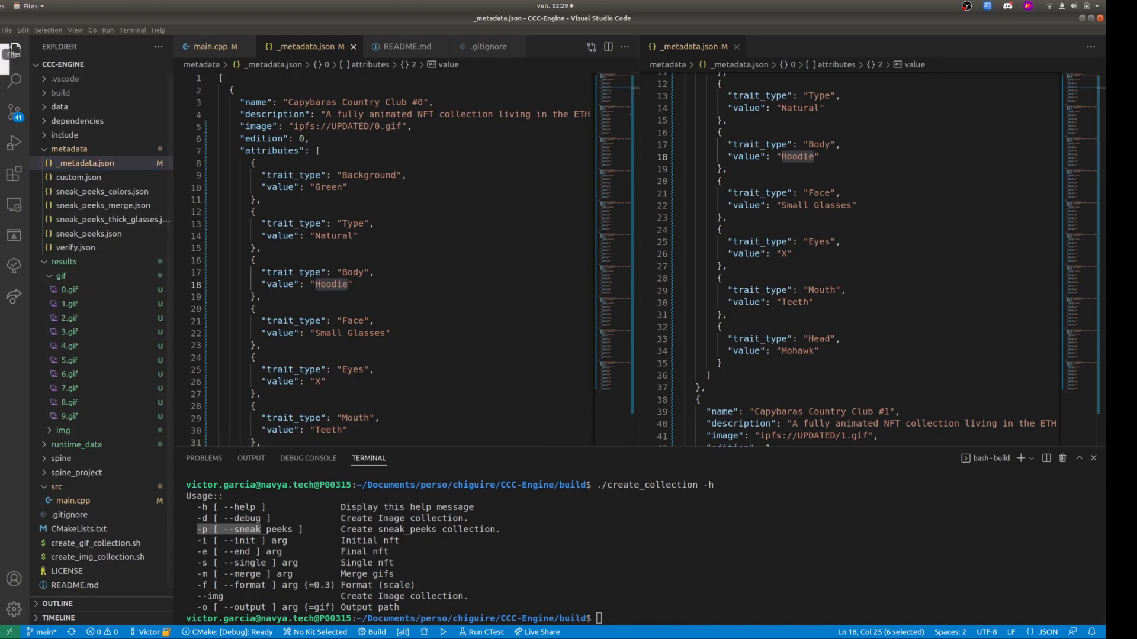
In the file manager, open 1.gif from CCC-Engine/results/gif to check the generated GIF, and close the viewer.
{"action": "left_click", "coordinate": [1, 54]}
{"action": "left_click", "coordinate": [368, 100]}
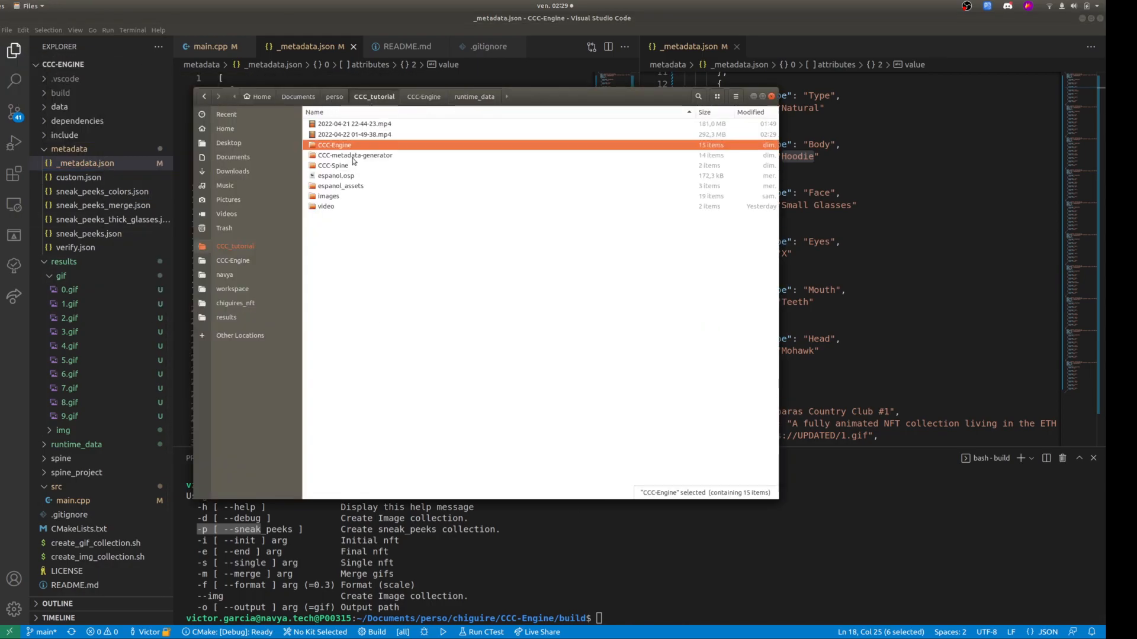
{"action": "double_click", "coordinate": [350, 144]}
{"action": "double_click", "coordinate": [329, 228]}
{"action": "double_click", "coordinate": [336, 125]}
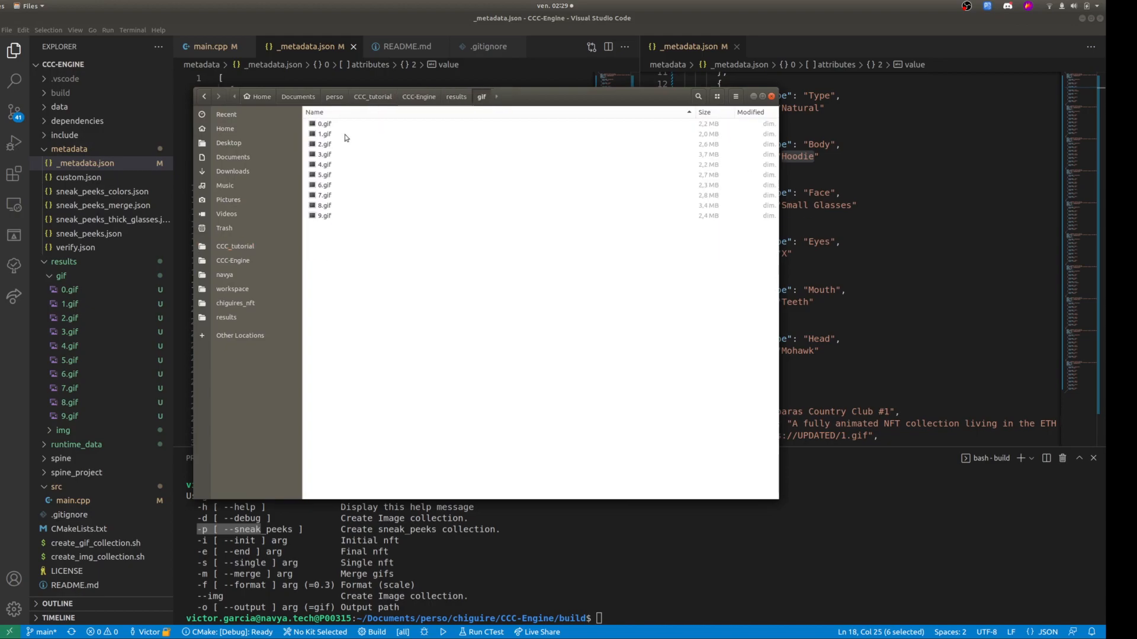
{"action": "double_click", "coordinate": [347, 137]}
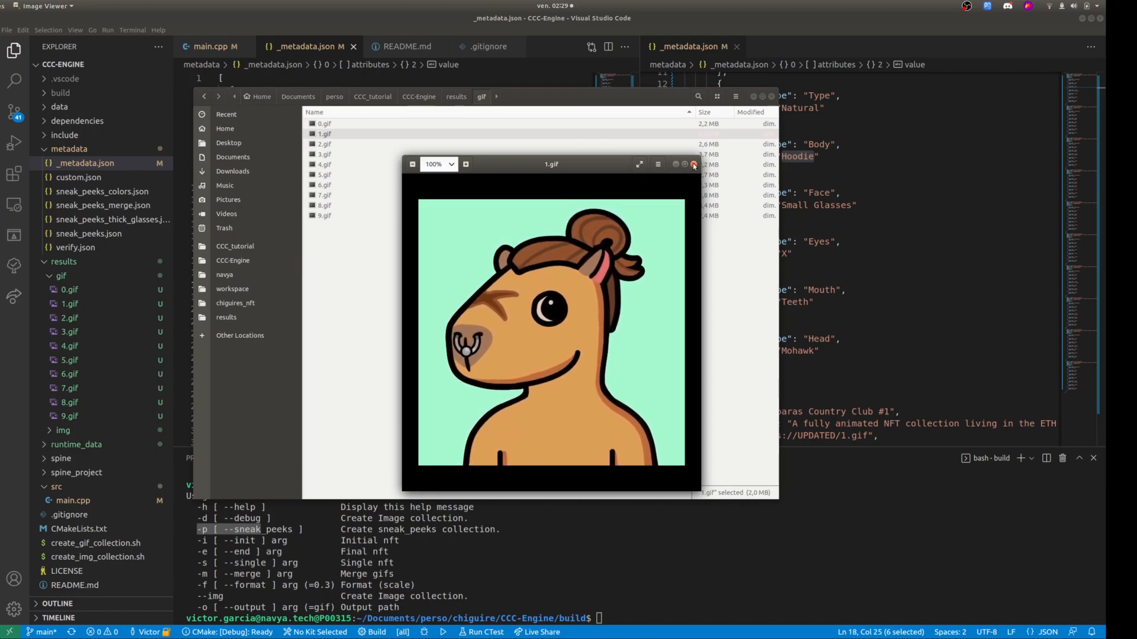
{"action": "left_click", "coordinate": [694, 165]}
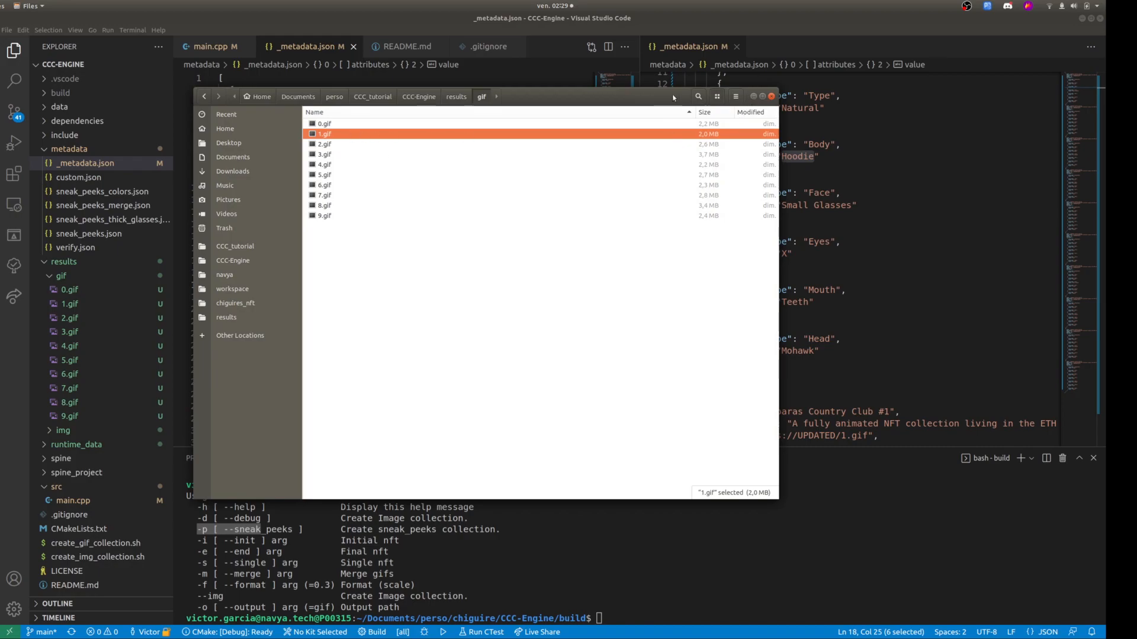
Switch to Firefox and show the CCC-metadata-generator repository, the CapybarasCC GitHub profile and the Capybaras Country Club website.
{"action": "left_click", "coordinate": [0, 42]}
{"action": "left_click", "coordinate": [73, 64]}
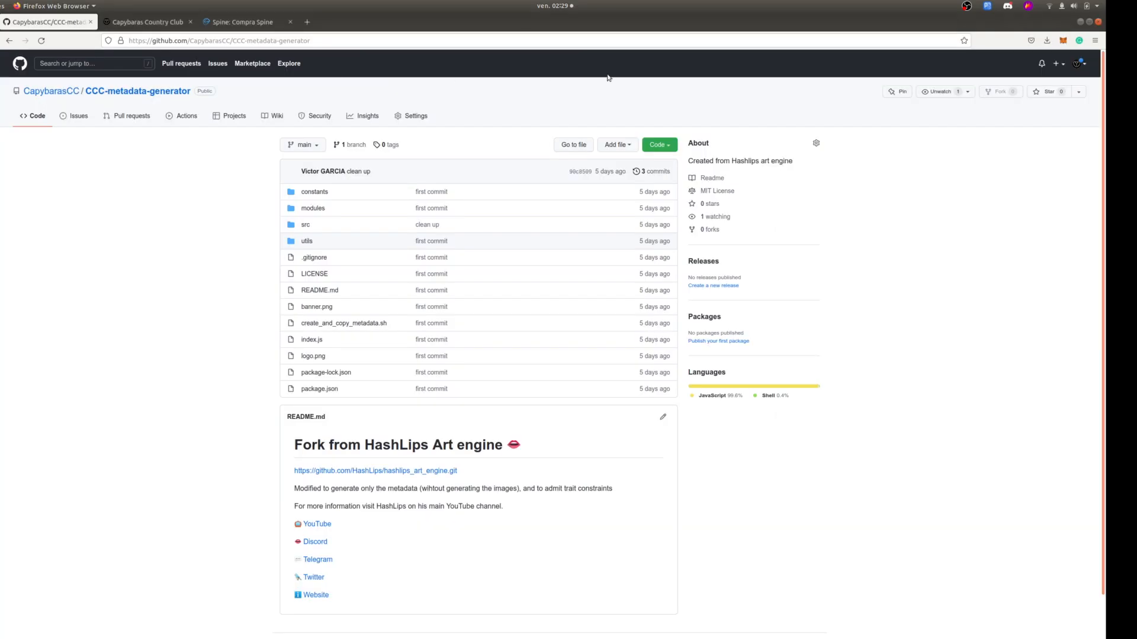
{"action": "left_click", "coordinate": [135, 23]}
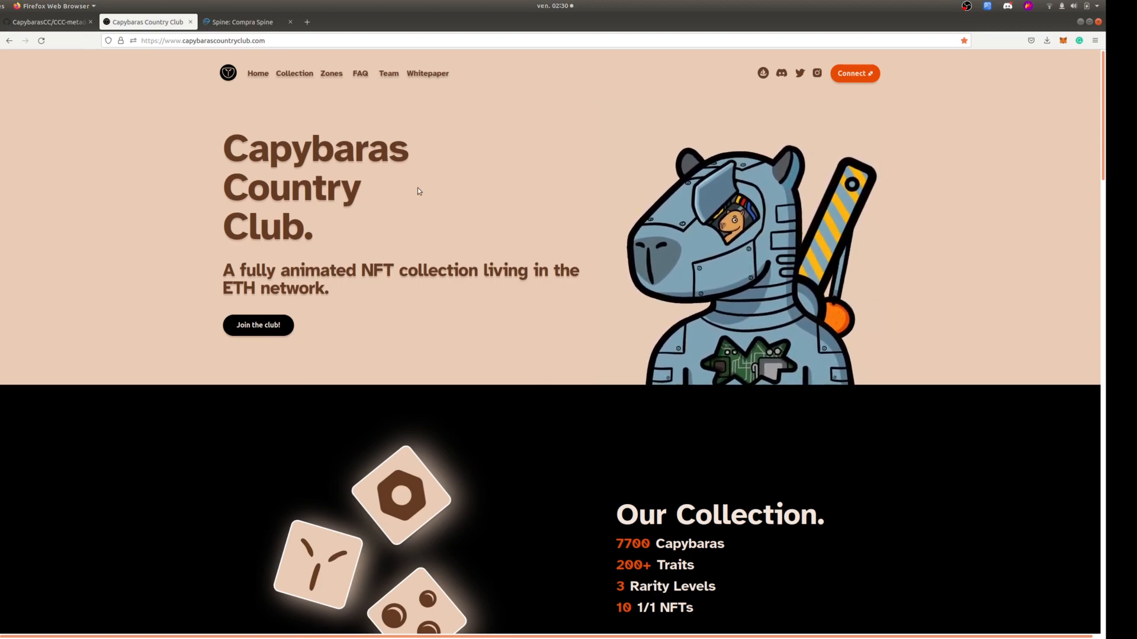
{"action": "left_click", "coordinate": [37, 24]}
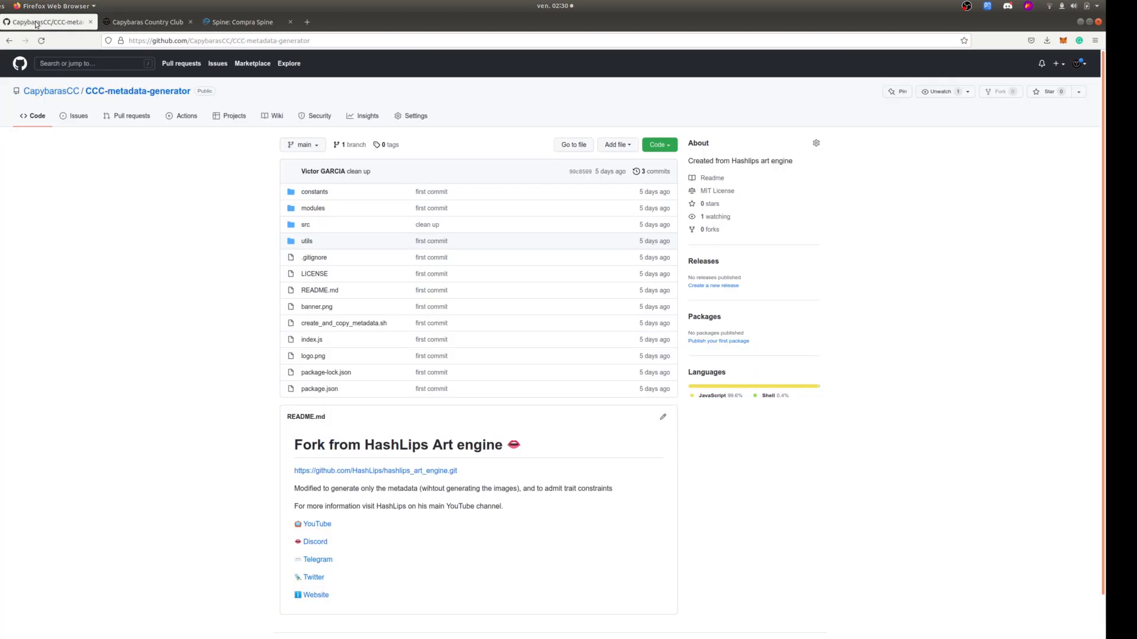
{"action": "left_click", "coordinate": [59, 90]}
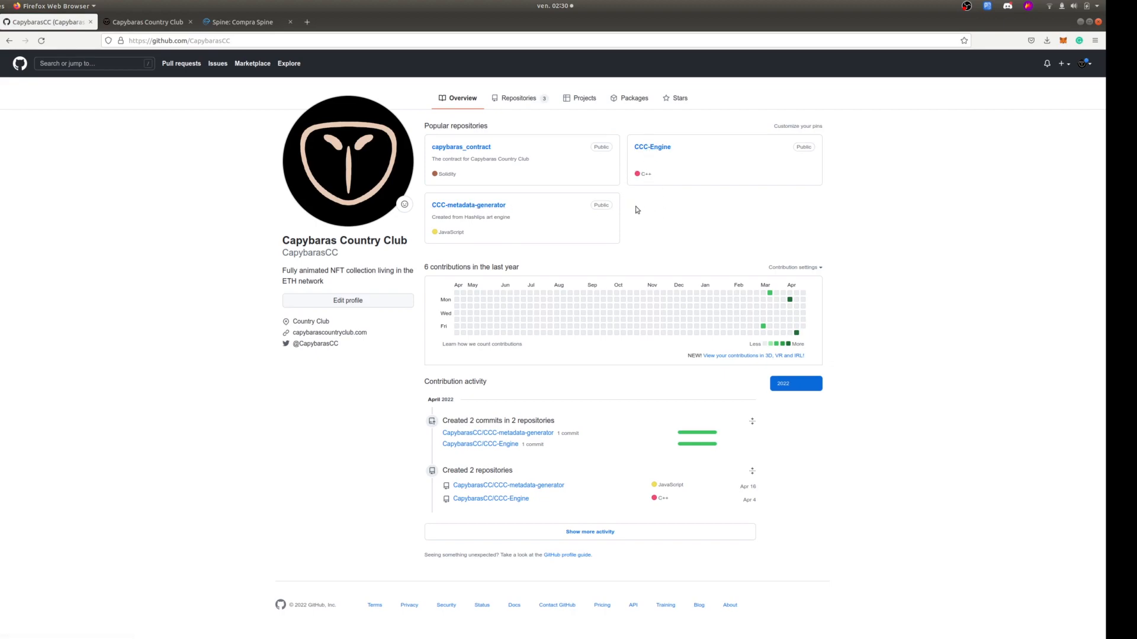
{"action": "left_click", "coordinate": [148, 22]}
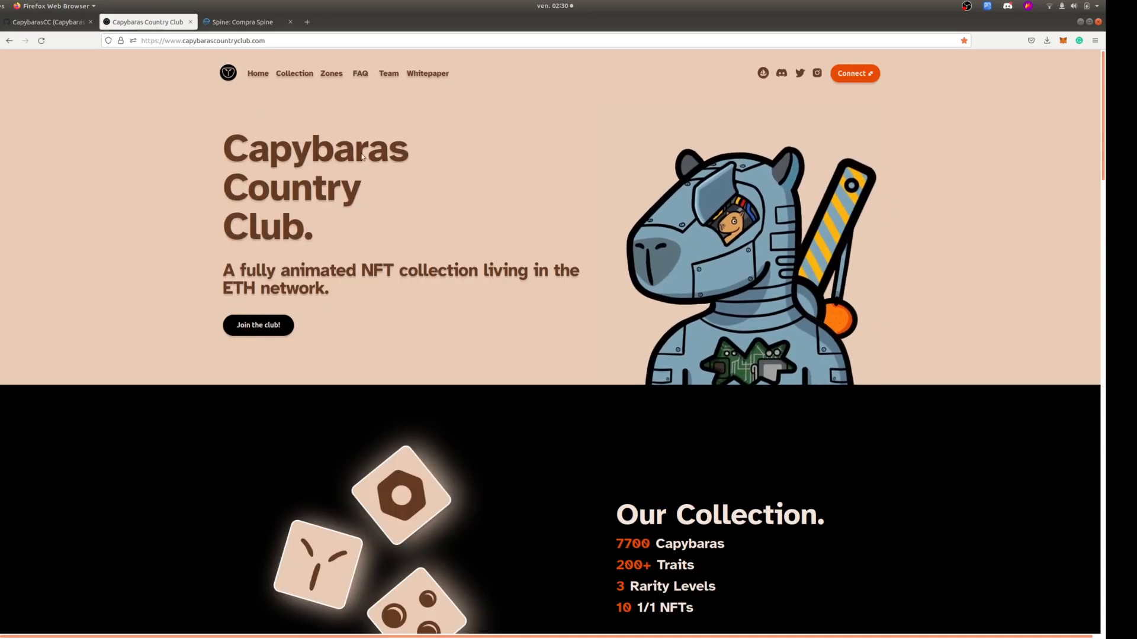